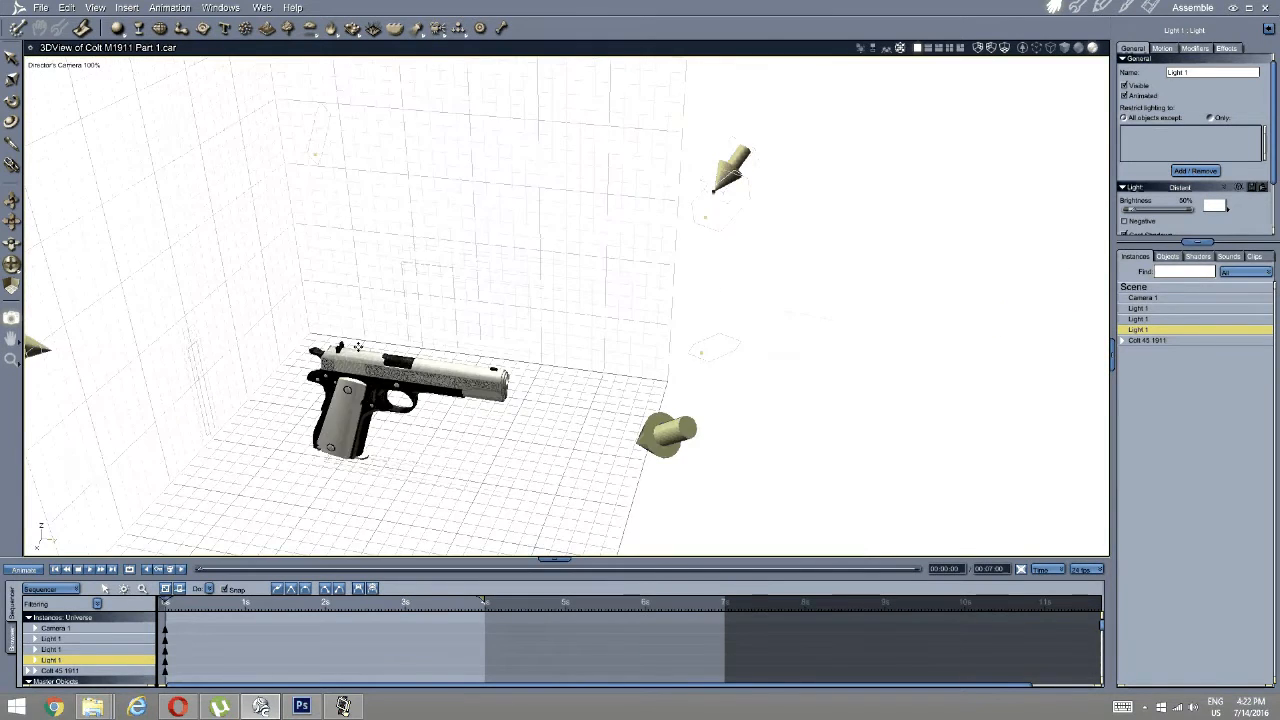
Minimize the browser, µTorrent and file explorer windows to get to the desktop.
click(183, 702)
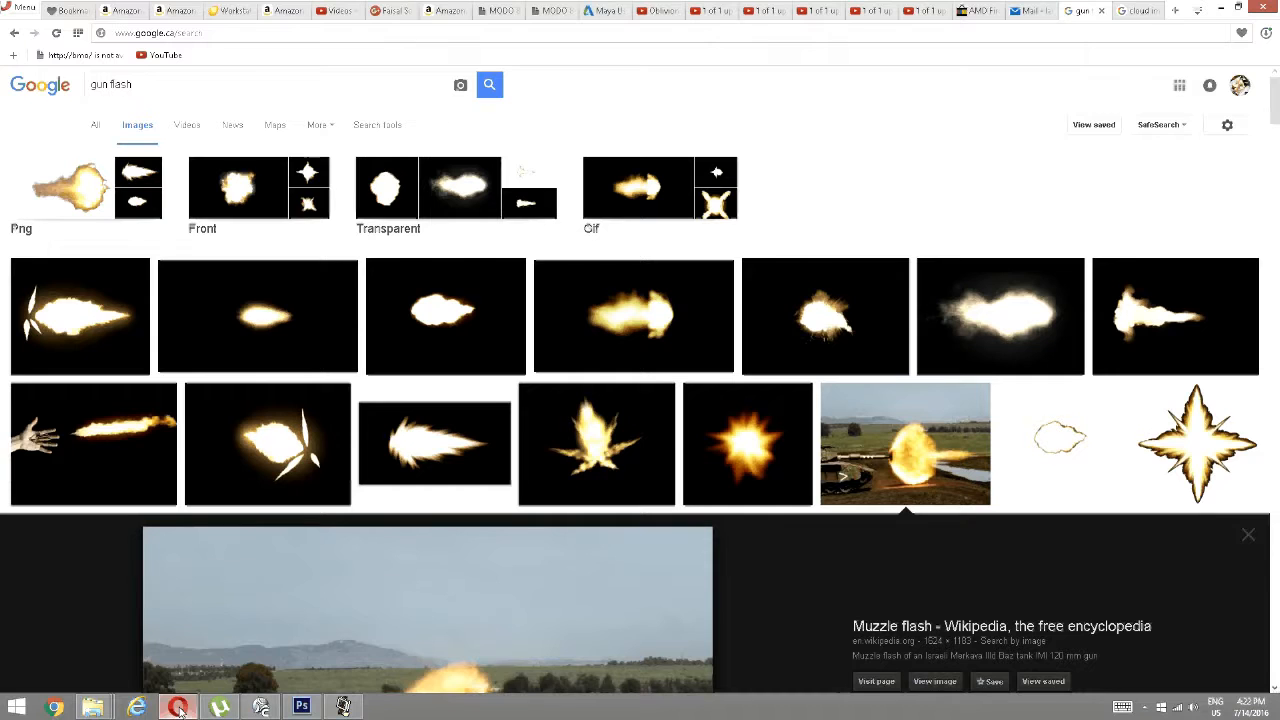
click(1221, 8)
click(1231, 8)
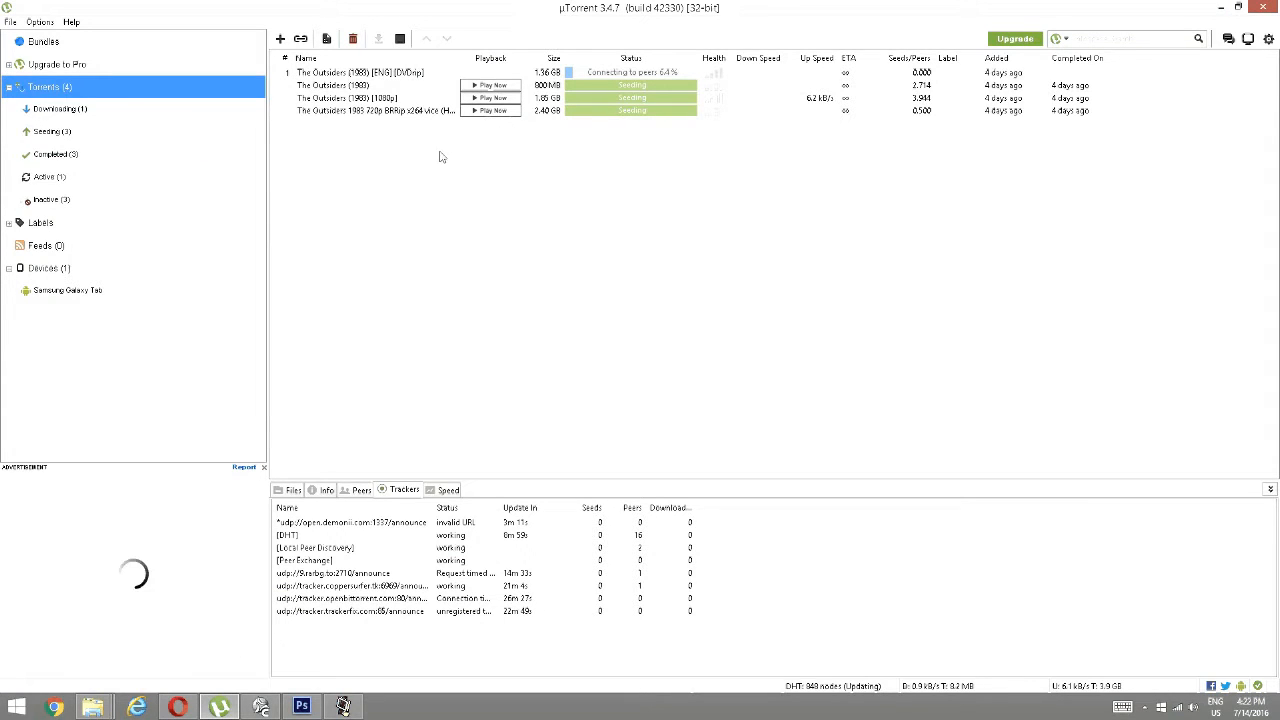
click(1227, 8)
click(1225, 8)
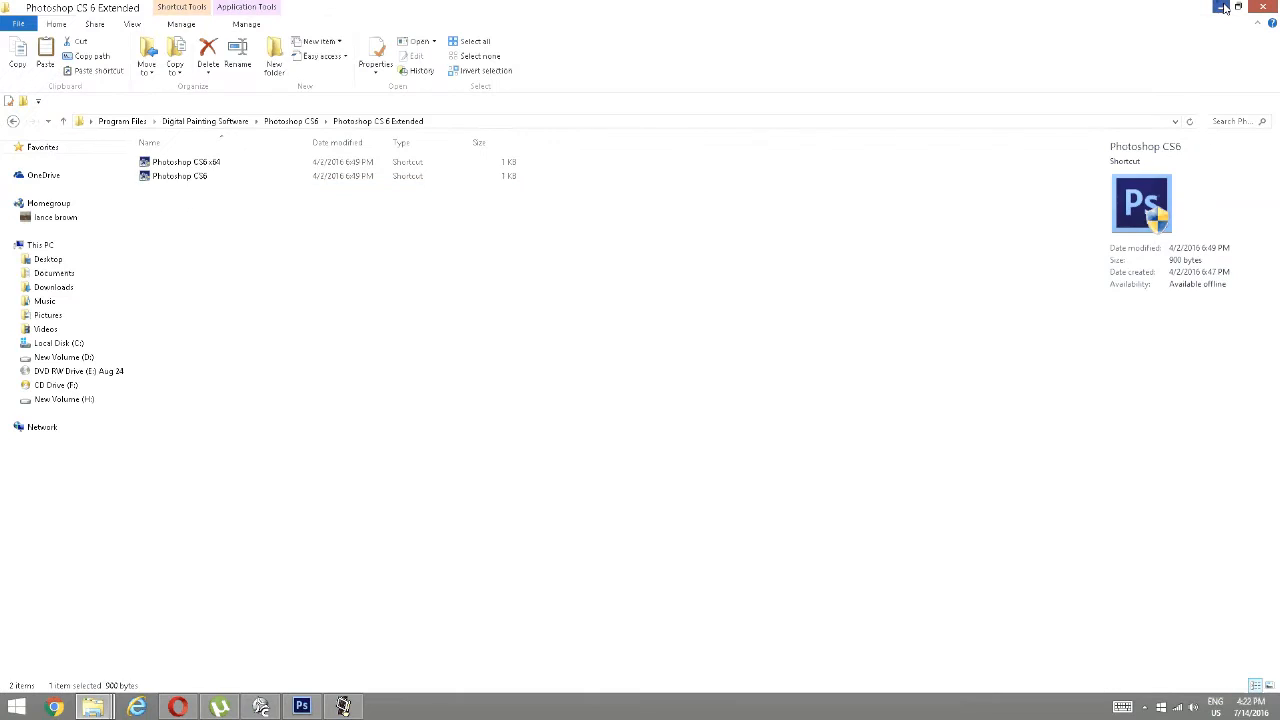
click(1225, 8)
Play Baet 7-3-2016.mp3 from Video Files > Song Portfolio > March 7 2016 on drive H:, and close the player and folder.
double_click(31, 100)
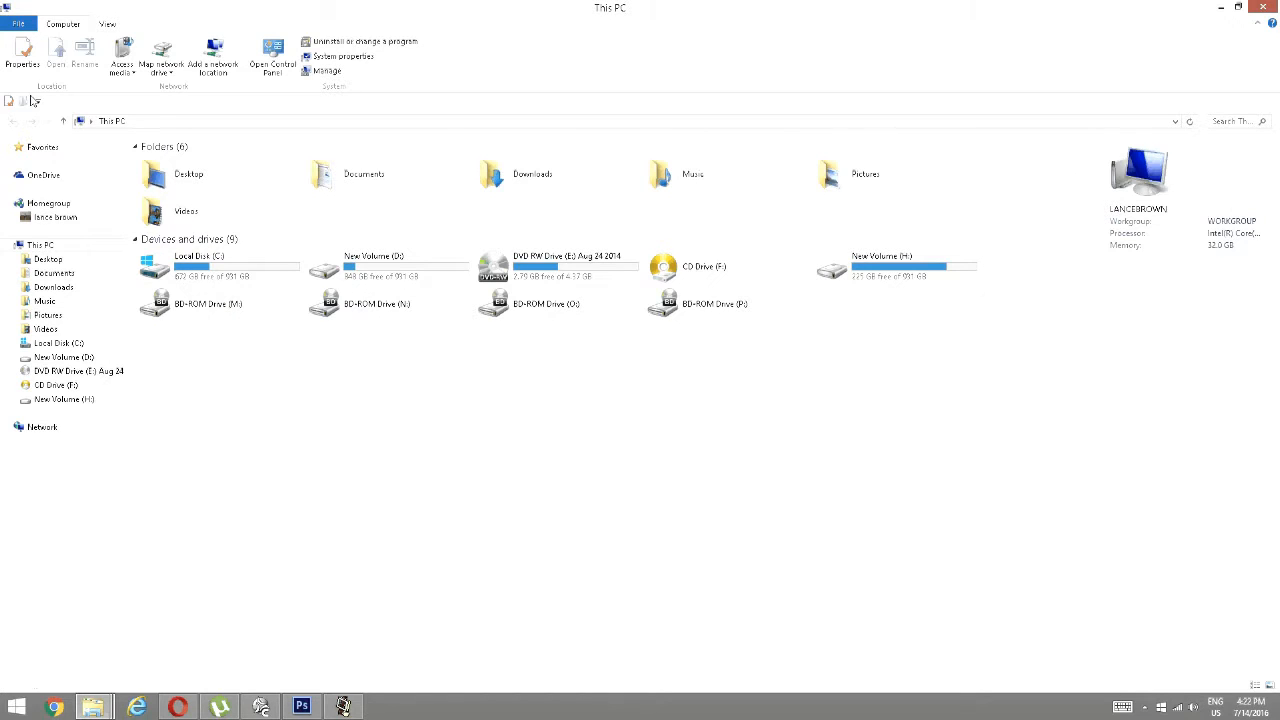
double_click(918, 274)
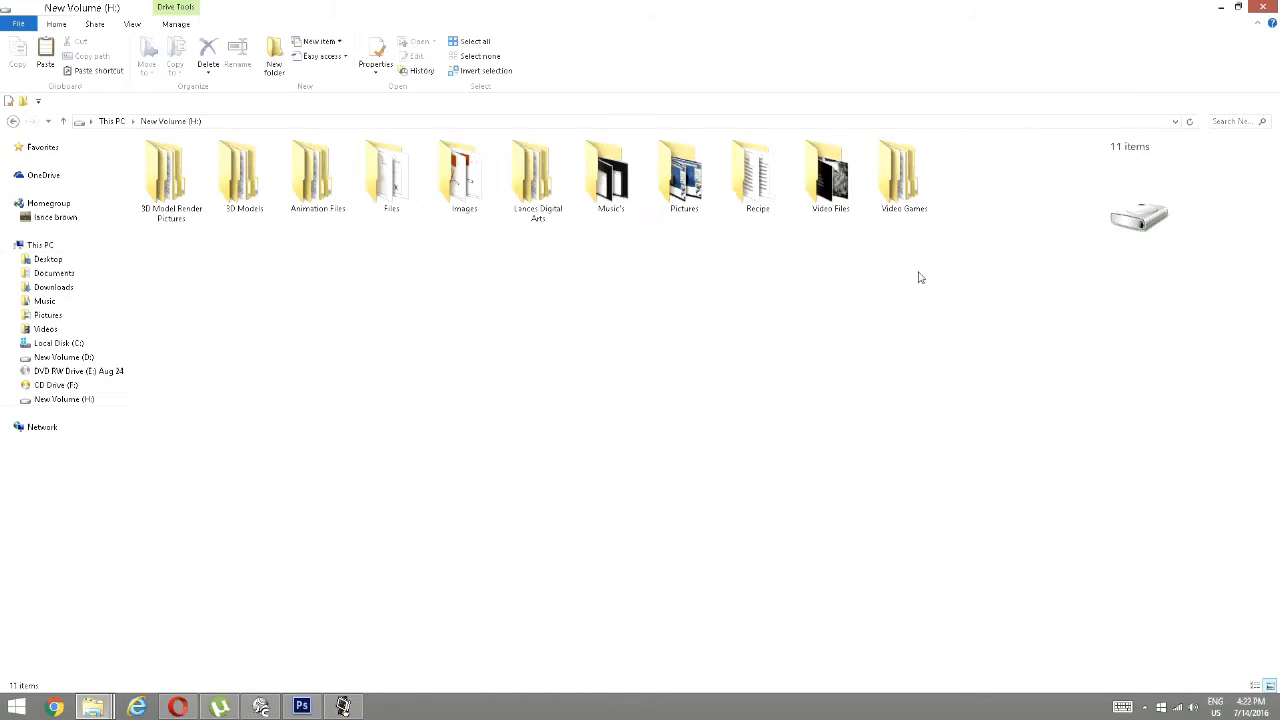
double_click(880, 192)
click(13, 120)
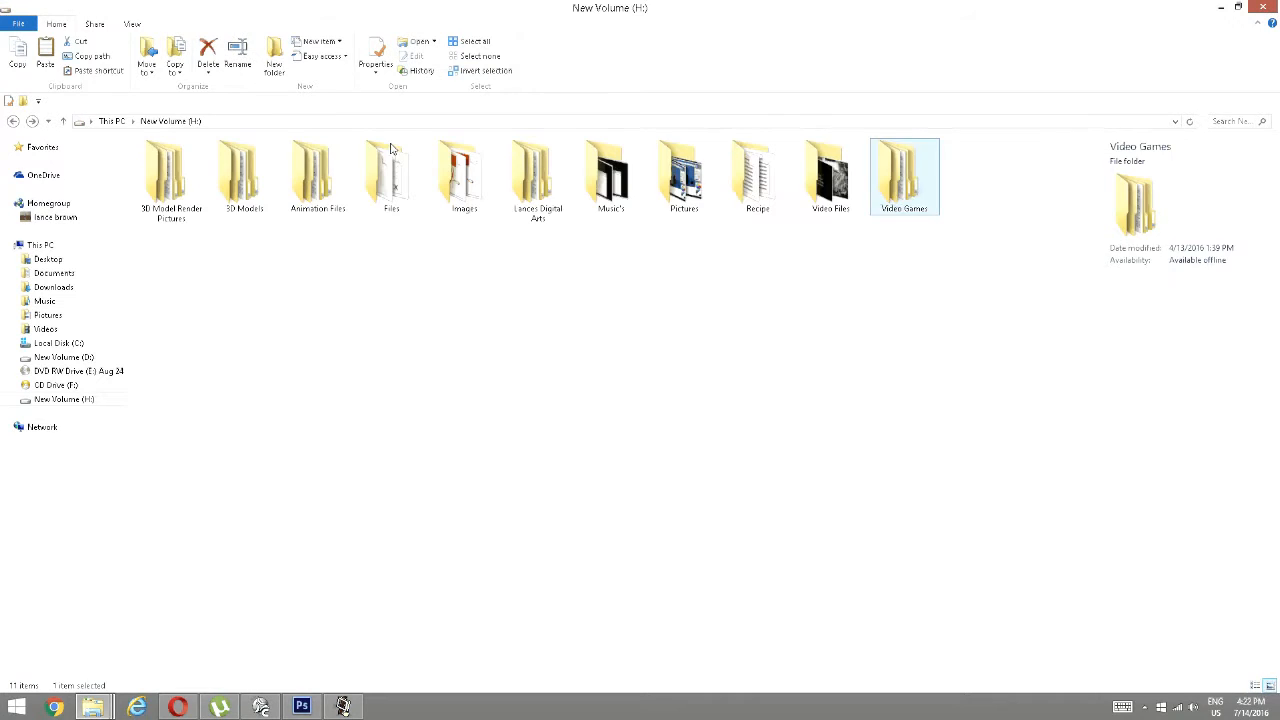
double_click(832, 175)
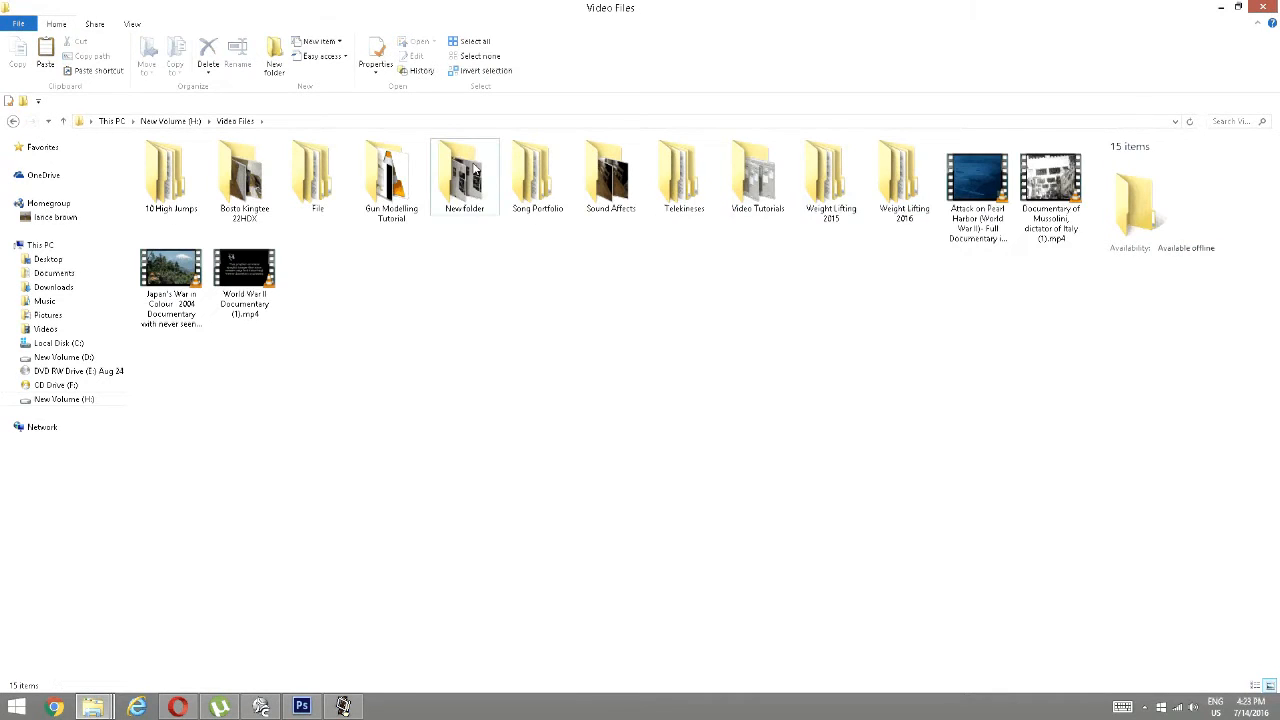
double_click(537, 177)
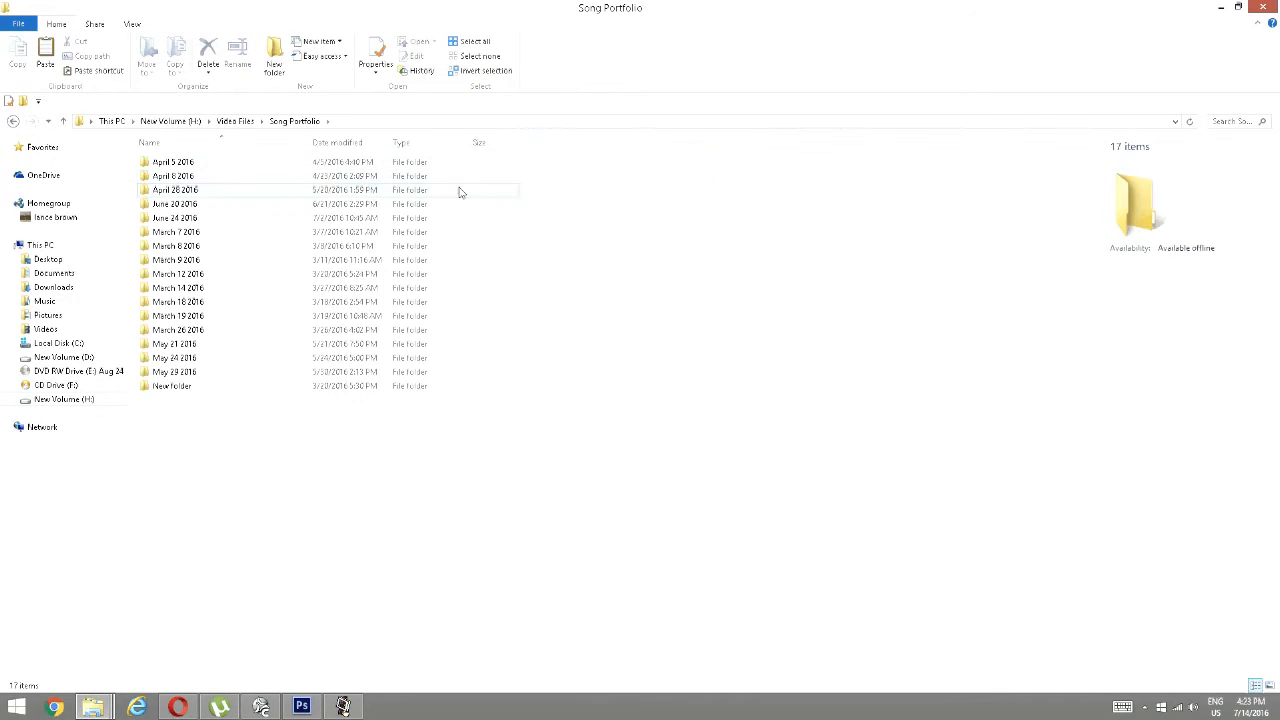
double_click(189, 232)
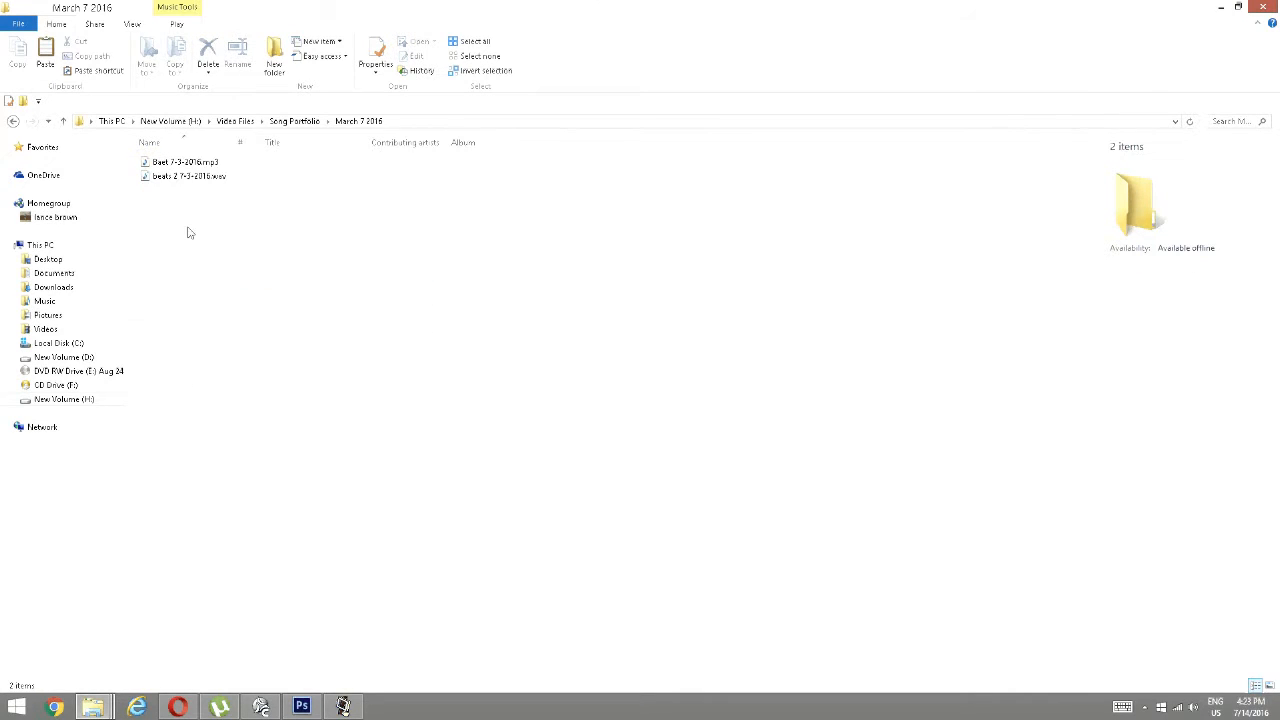
double_click(186, 163)
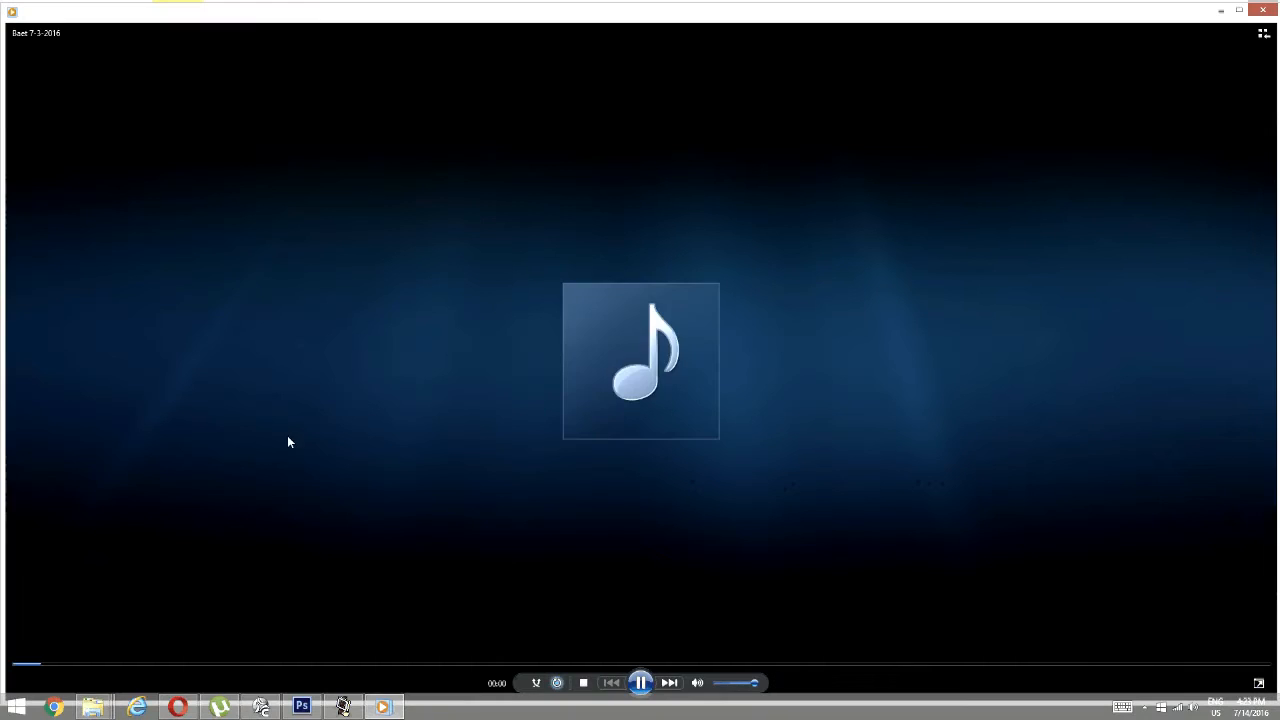
click(1275, 2)
click(1266, 9)
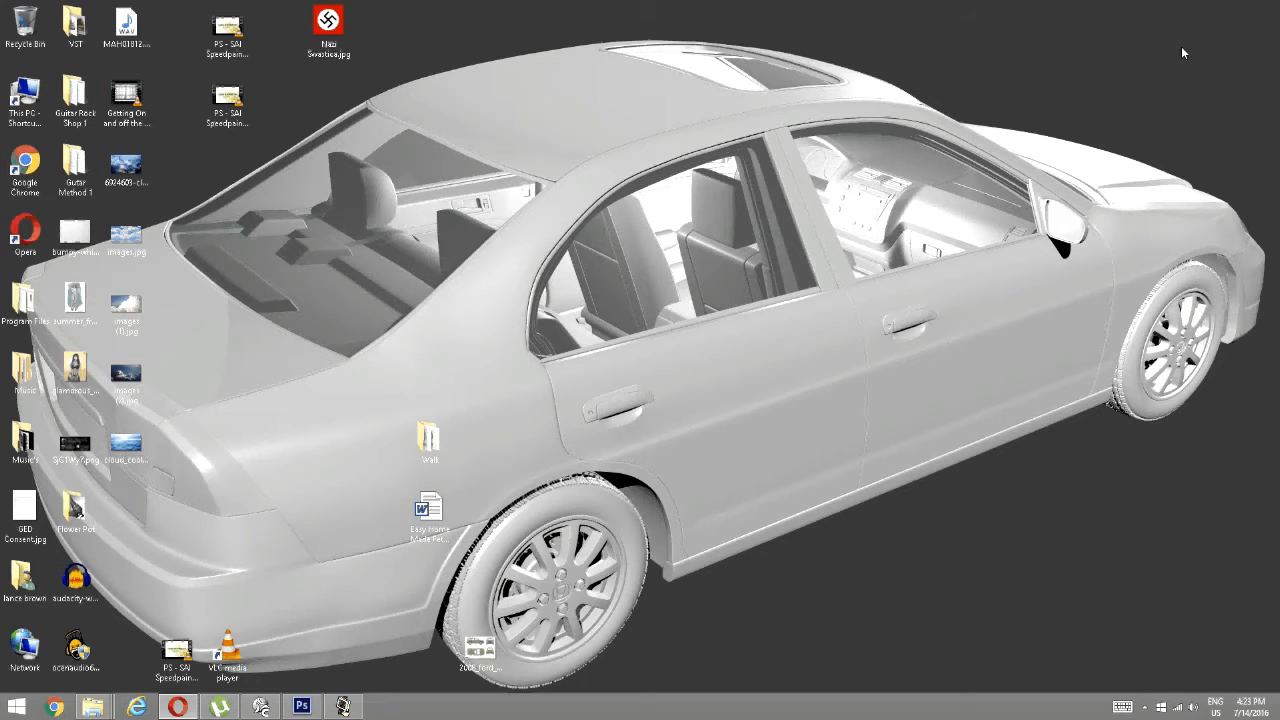
Play Going Strate Through 3.mp3 from Video Files > Song Portfolio > June 24 2016 on drive H:, at full volume in a maximized player.
double_click(40, 117)
double_click(915, 266)
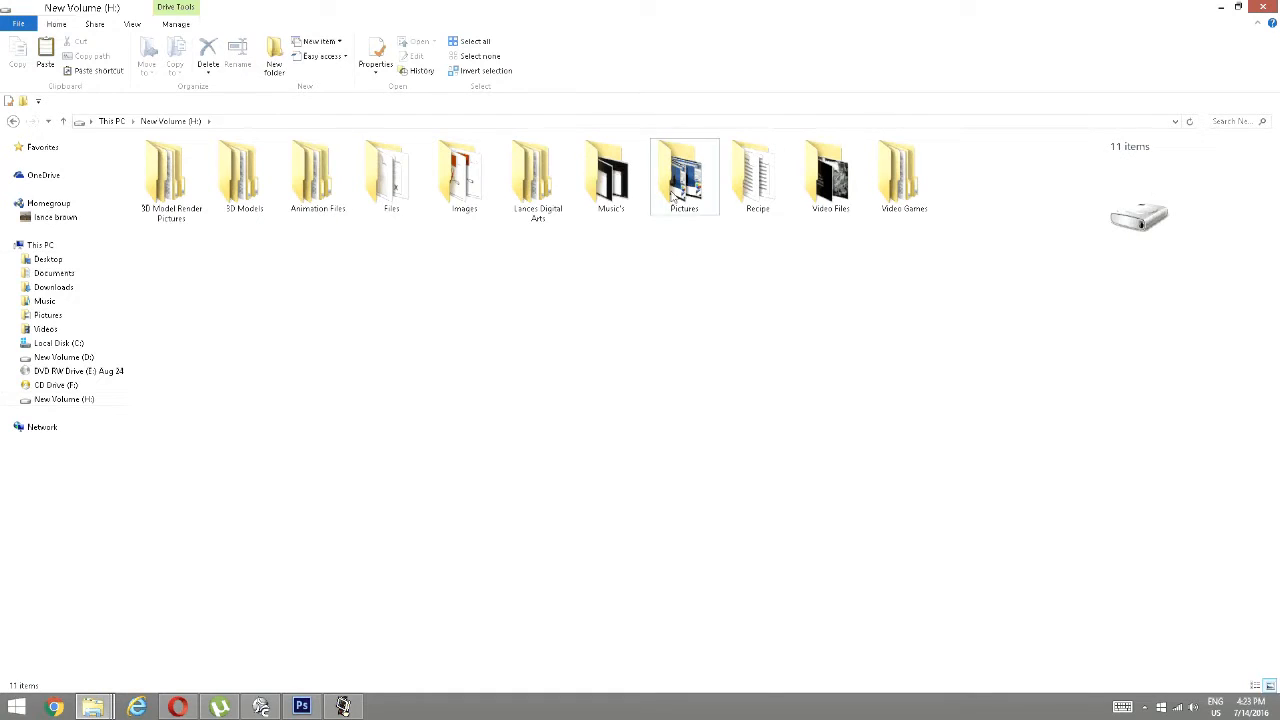
double_click(830, 182)
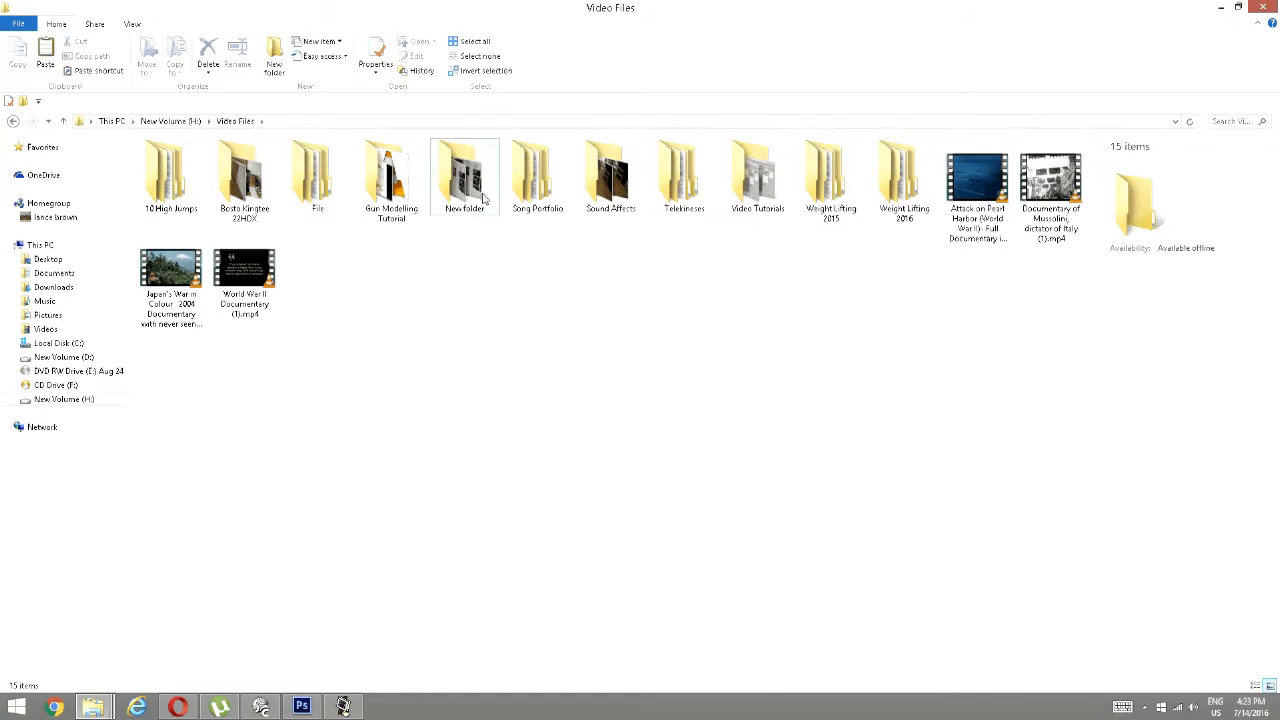
double_click(537, 180)
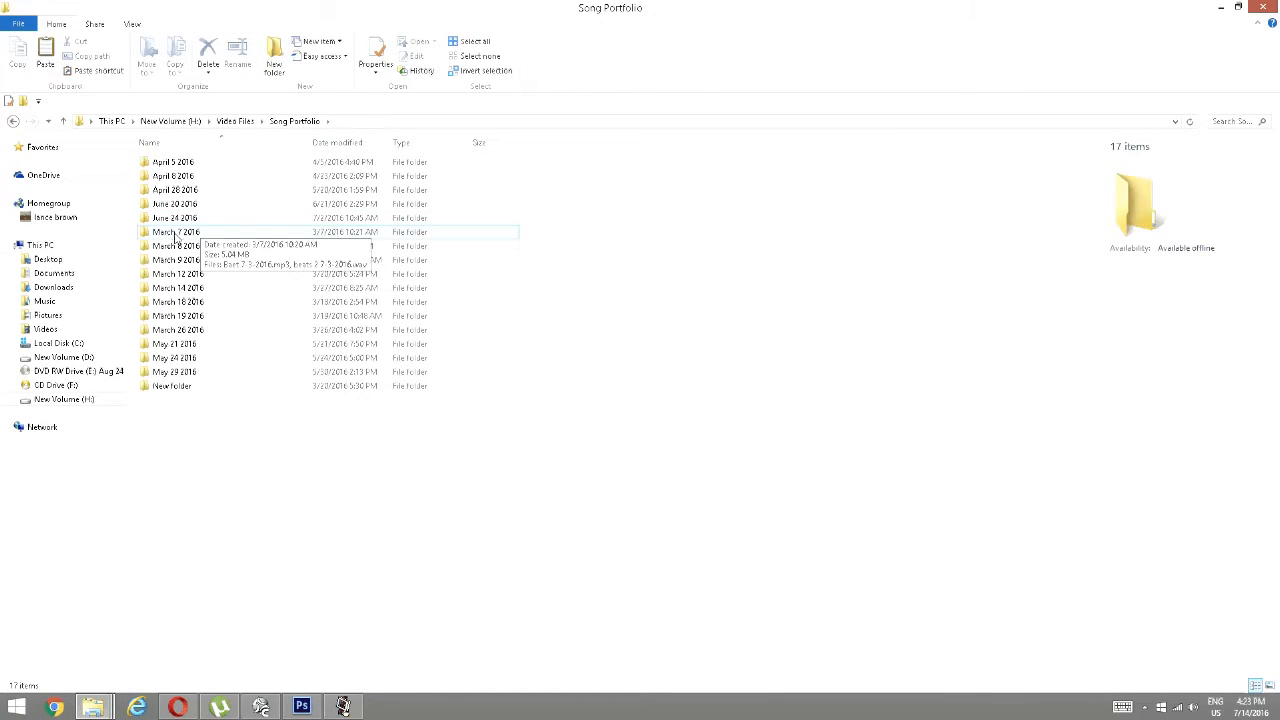
double_click(178, 220)
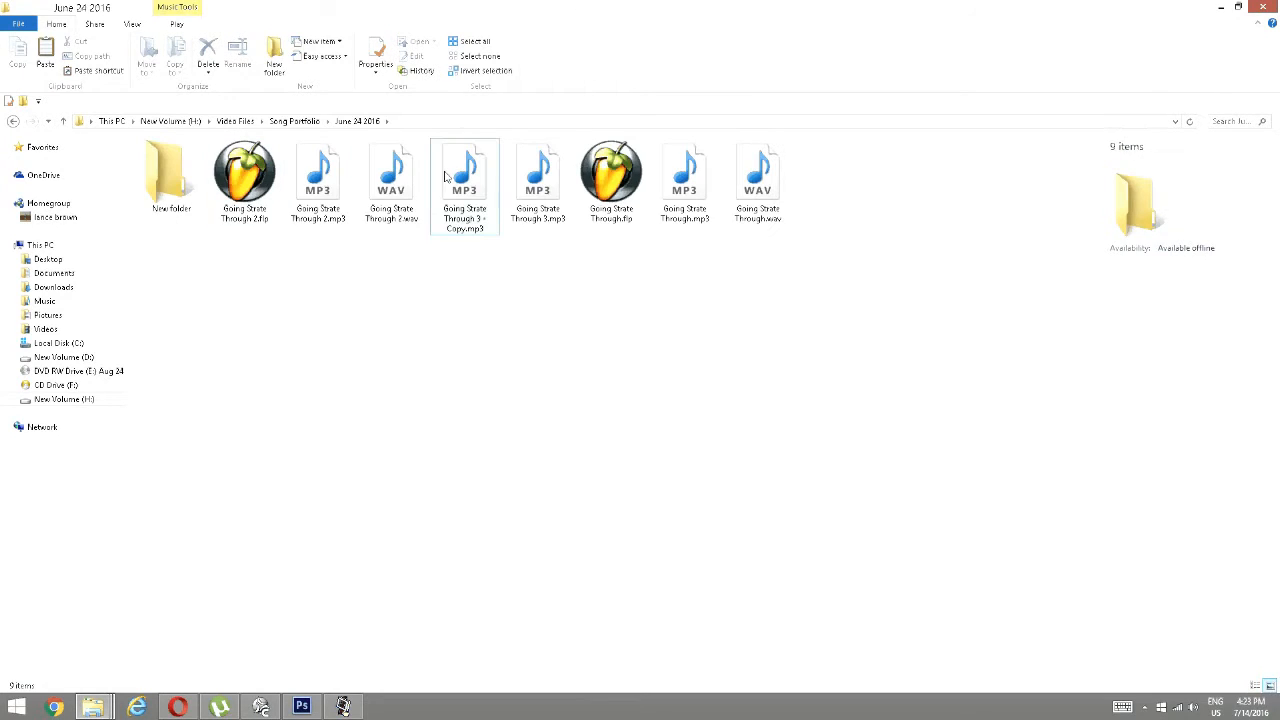
double_click(537, 185)
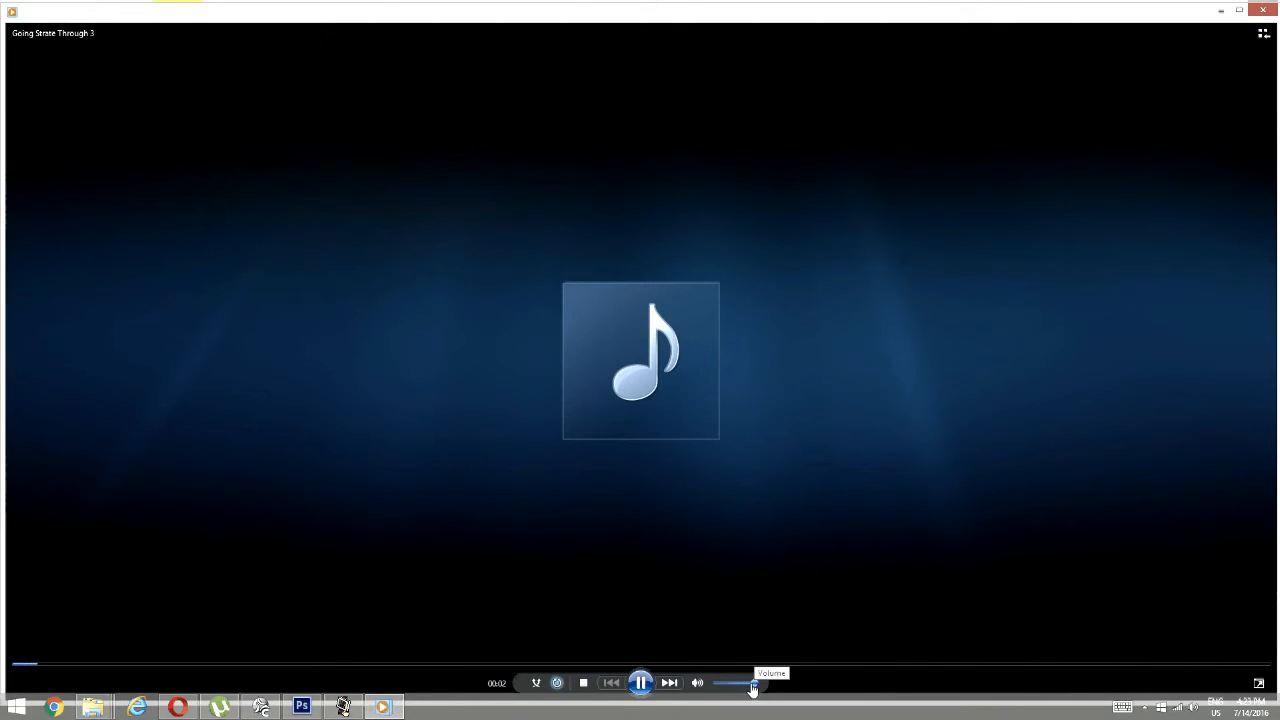
mouse_move(754, 684)
mouse_down()
mouse_move(737, 694)
mouse_move(775, 682)
mouse_up()
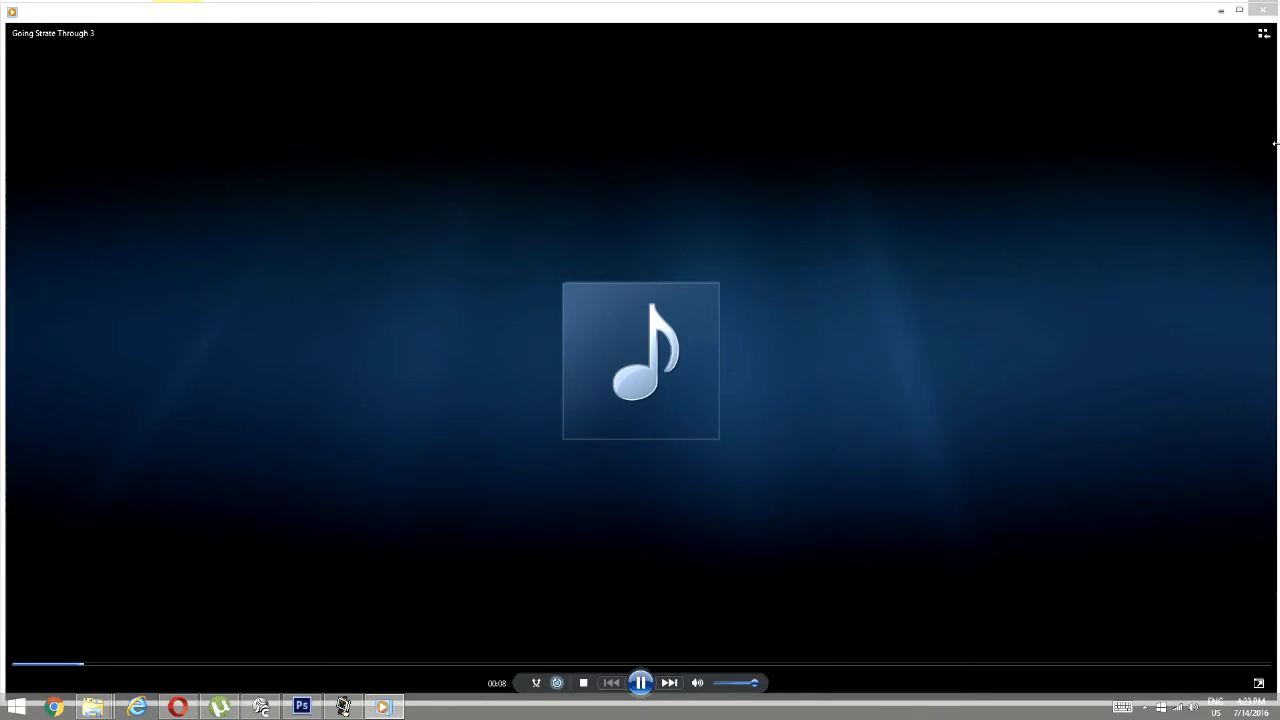
click(1239, 9)
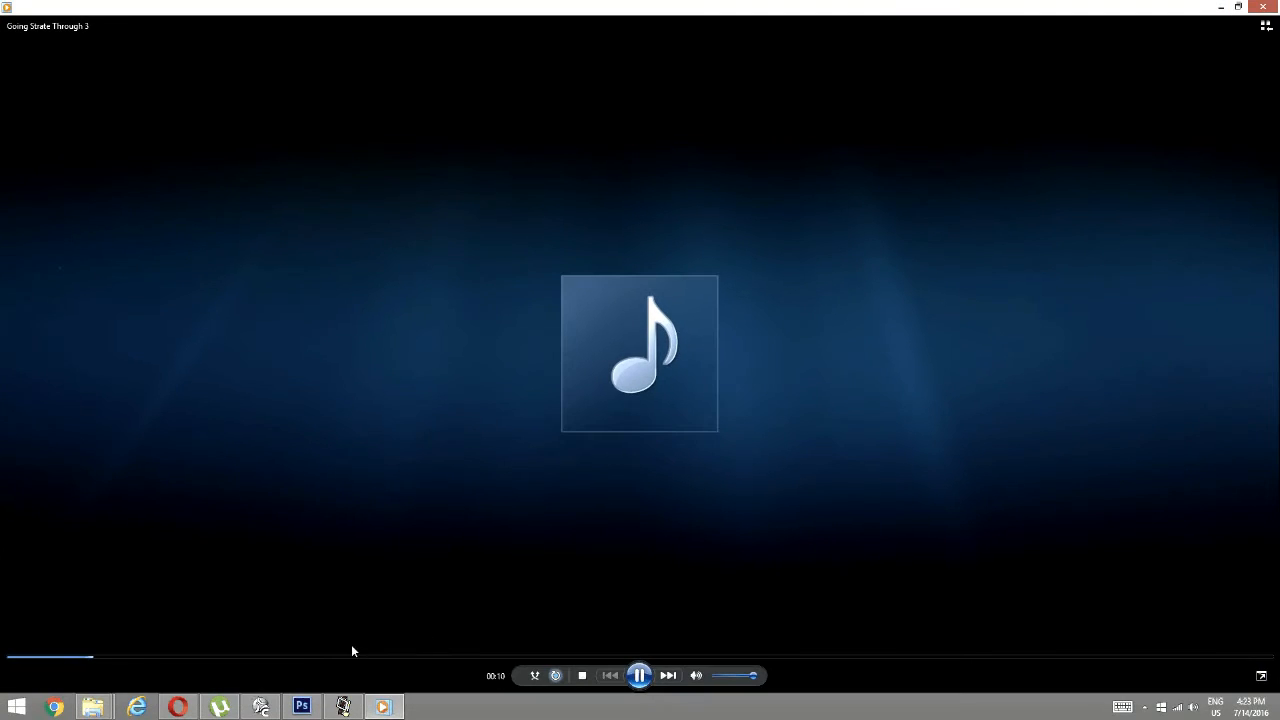
Switch to the Carrara pistol scene, expand the Colt 45 1911 group and select its Cartrage part.
mouse_move(341, 709)
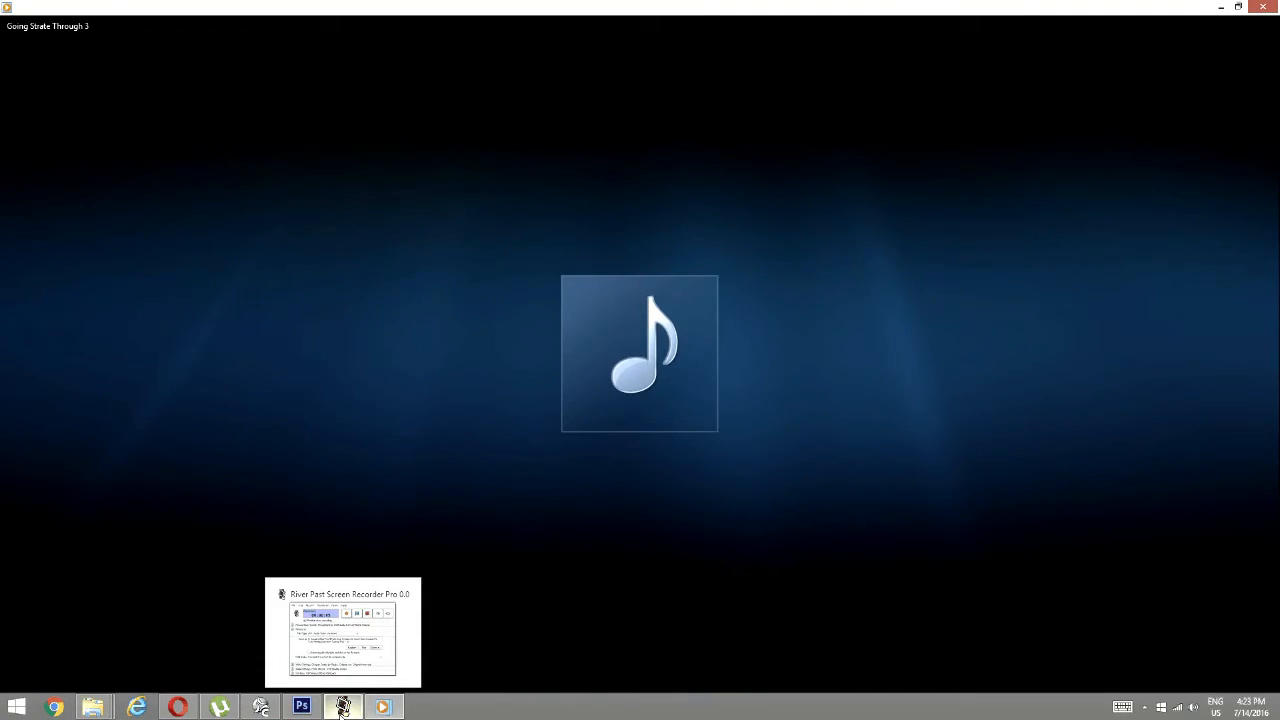
click(341, 707)
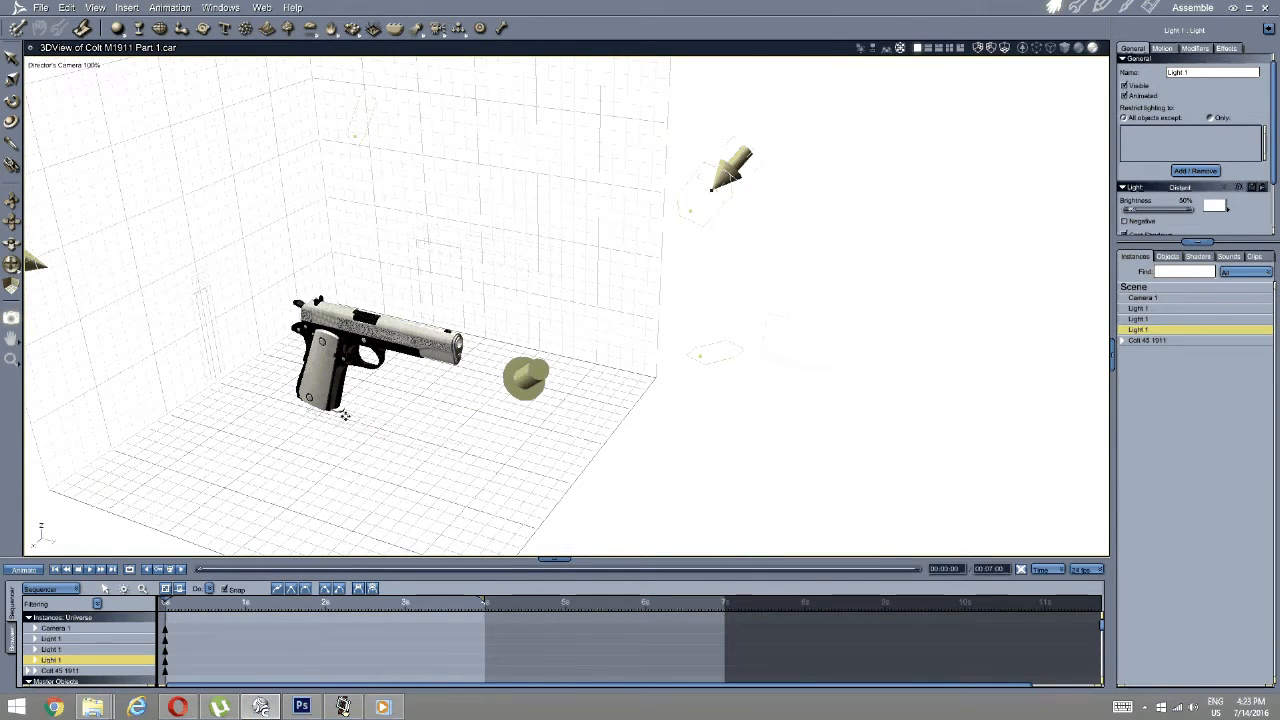
middle_drag(344, 415, 536, 236)
scroll(579, 349, up, 3)
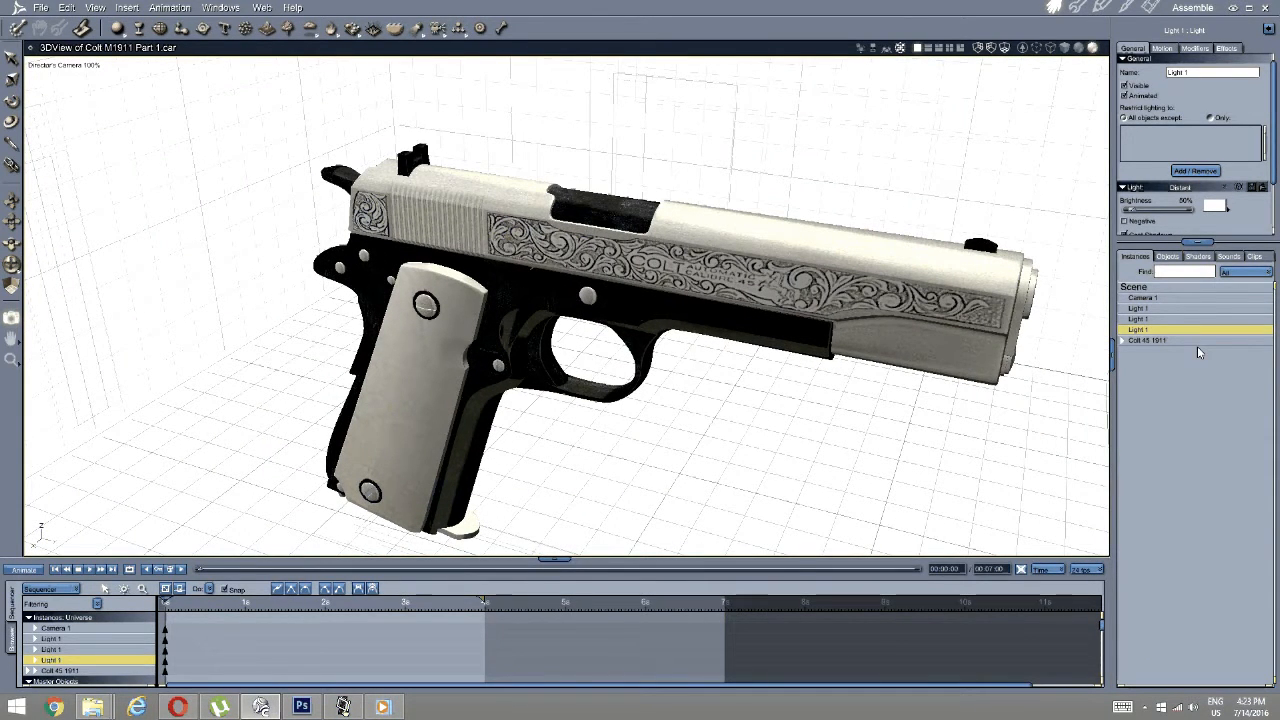
click(1124, 340)
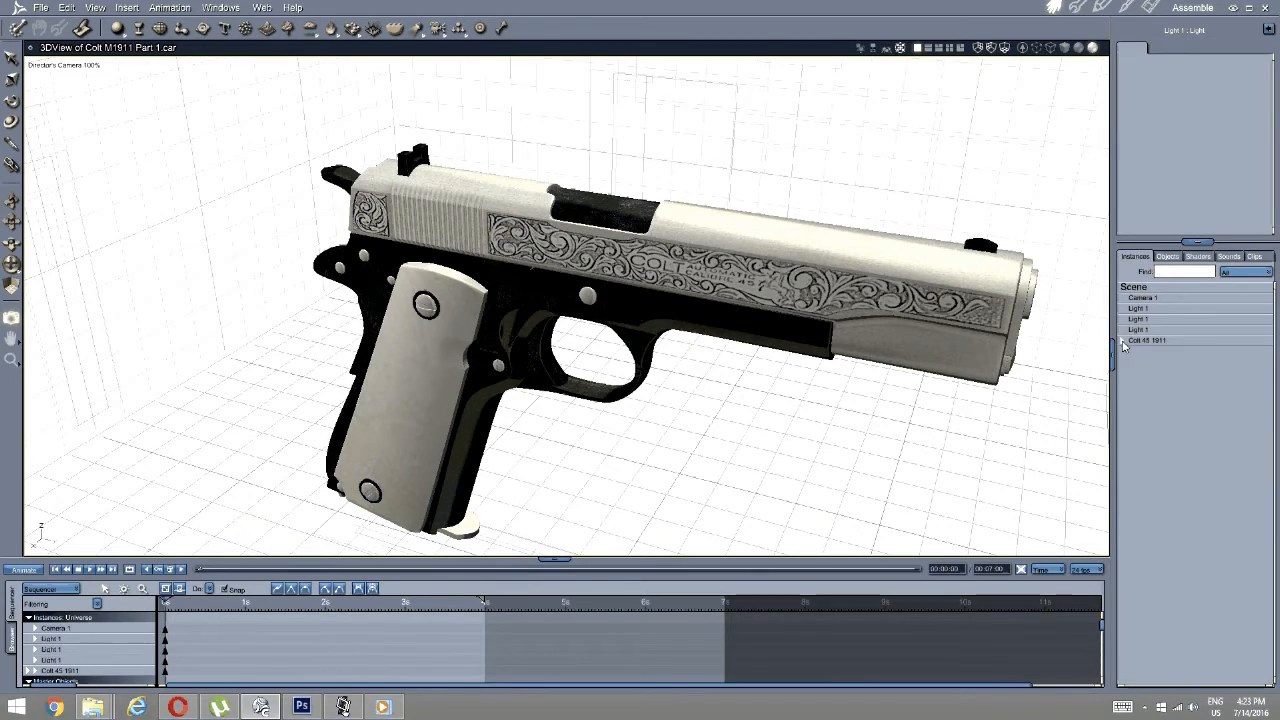
click(1123, 340)
click(1158, 352)
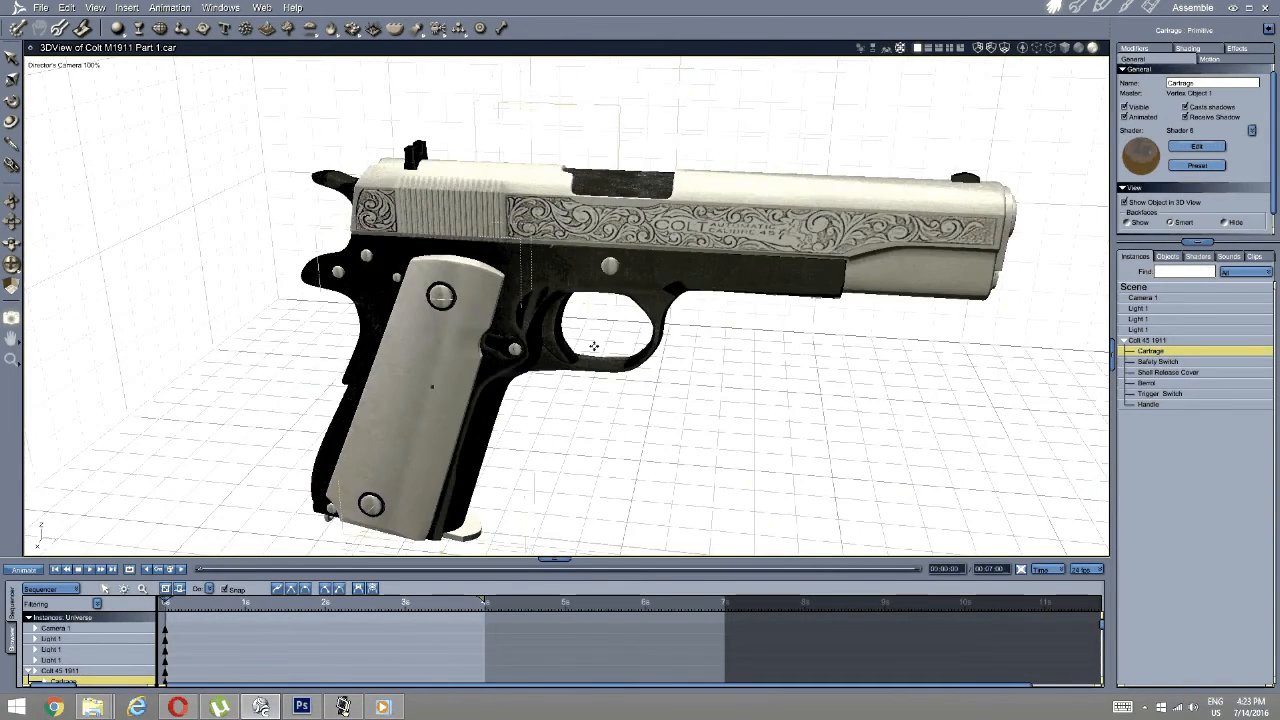
Pull the Cartrage part straight down out of the pistol grip, and undo the move.
middle_drag(594, 346, 677, 277)
scroll(677, 277, up, 2)
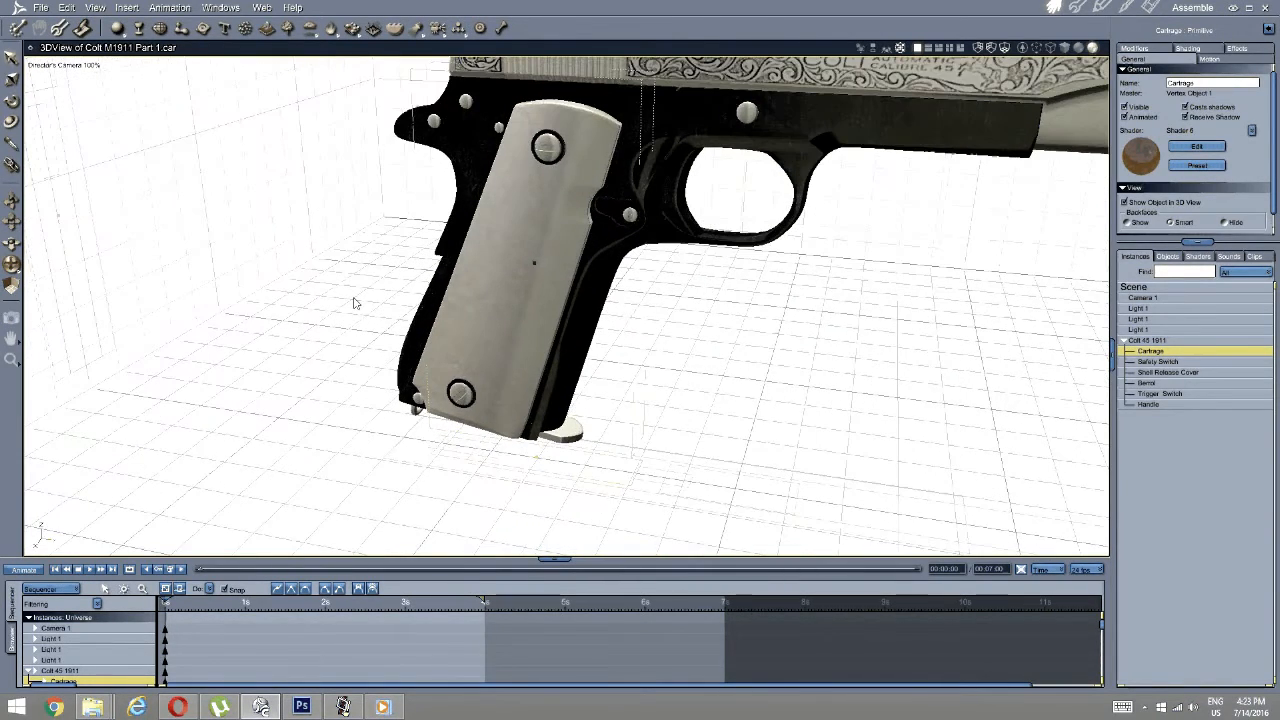
middle_drag(356, 303, 380, 289)
drag(532, 152, 532, 470)
key(ctrl+z)
Select the Safety Switch part and examine it at the rear of the slide from the side and behind.
middle_drag(648, 394, 657, 374)
middle_drag(697, 279, 620, 337)
click(1157, 362)
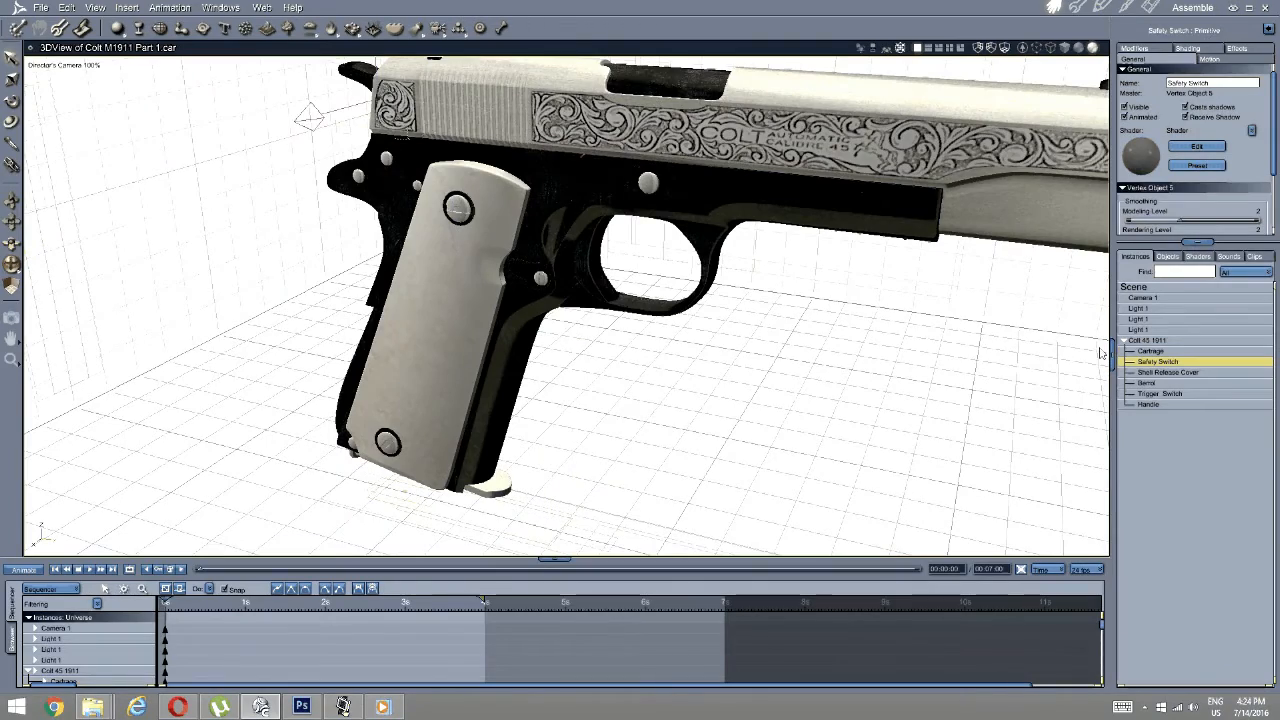
middle_drag(520, 282, 672, 350)
scroll(672, 350, up, 4)
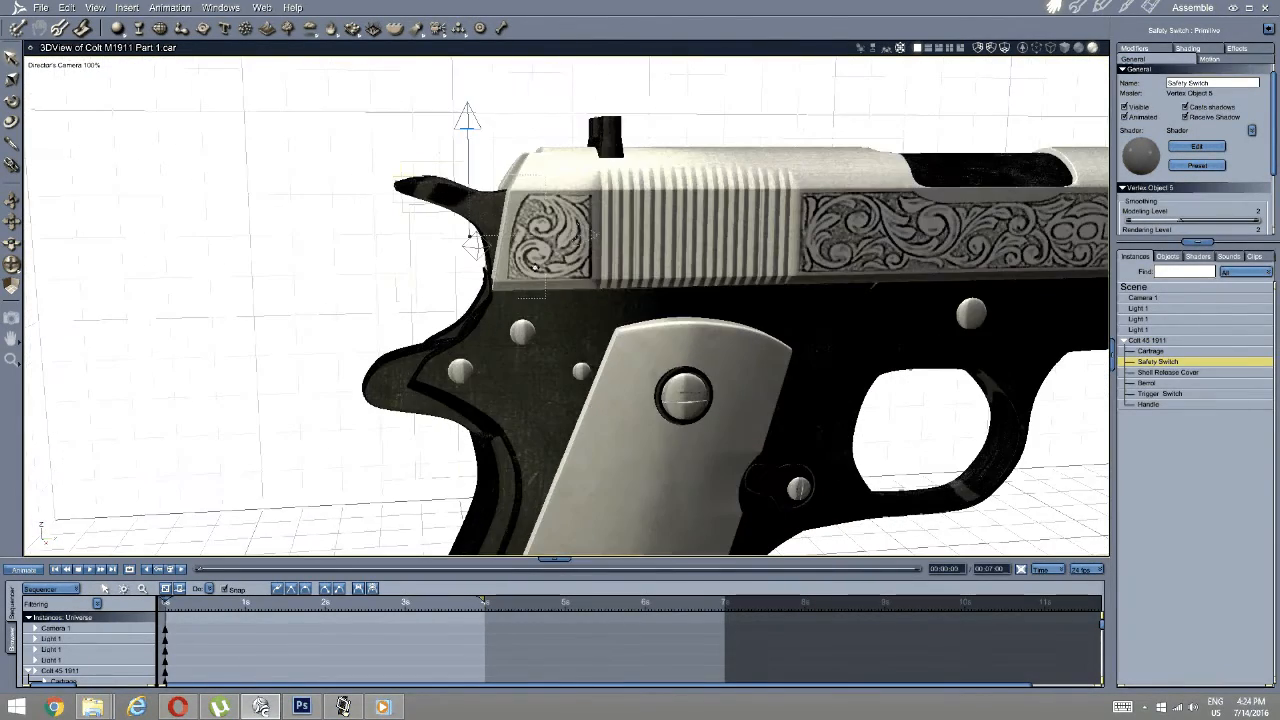
middle_drag(530, 294, 605, 297)
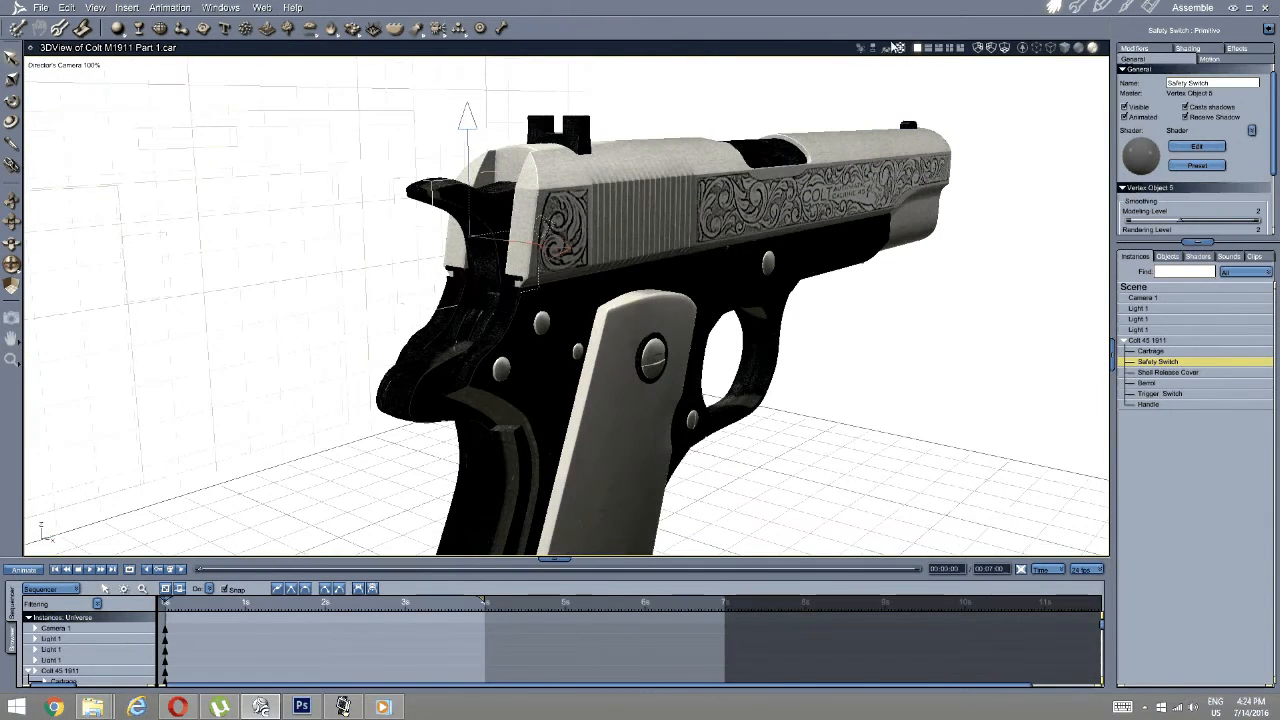
Isolate the Safety Switch in the 3D view twice, deselecting it each time to bring back the whole pistol.
click(897, 47)
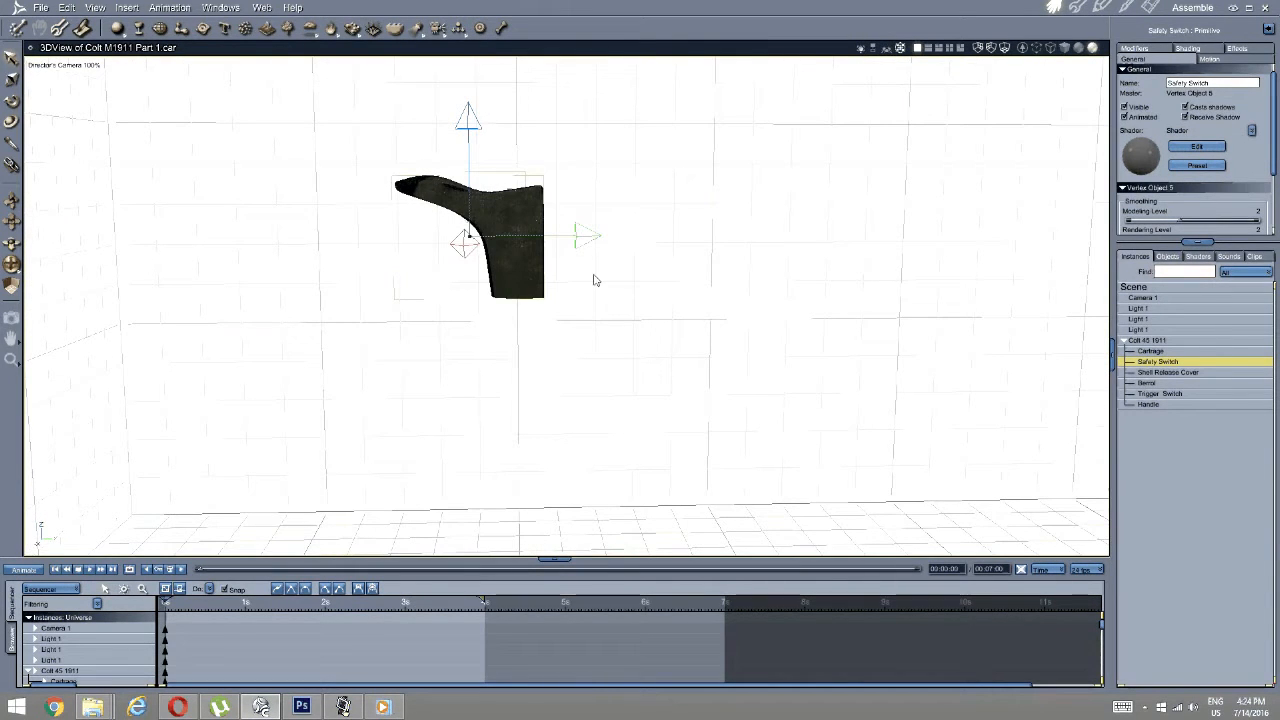
click(475, 157)
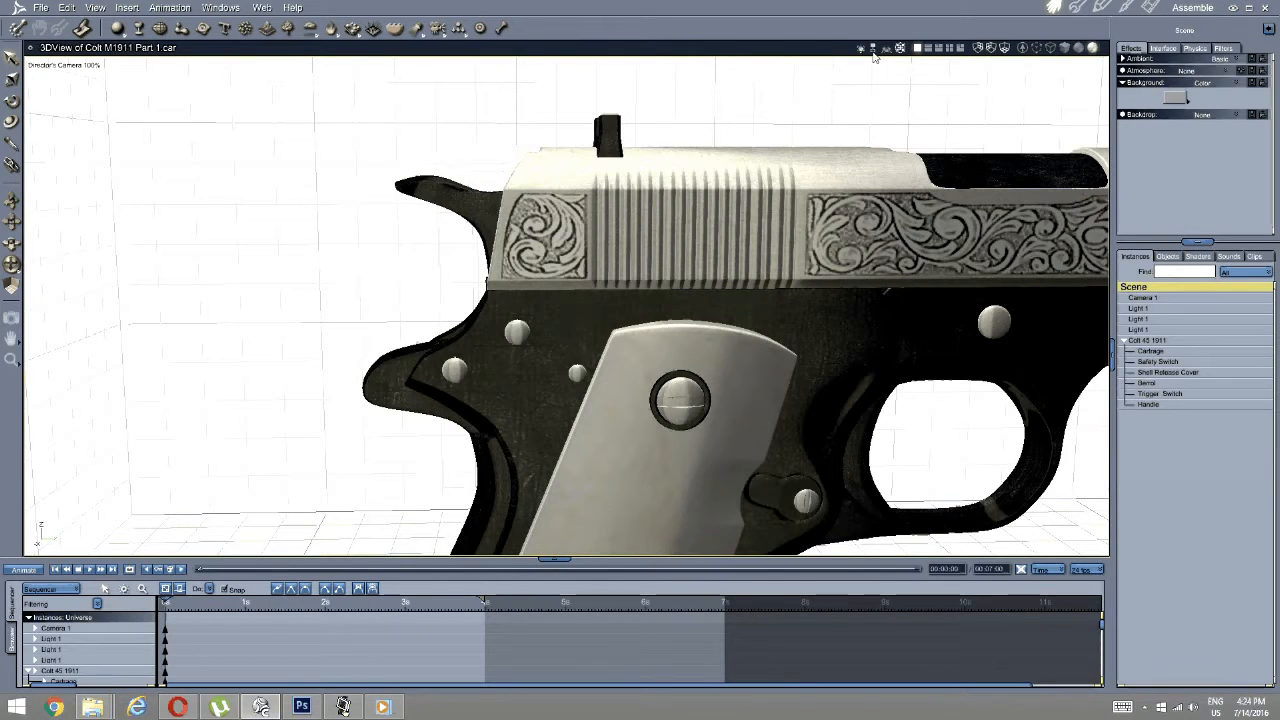
click(475, 203)
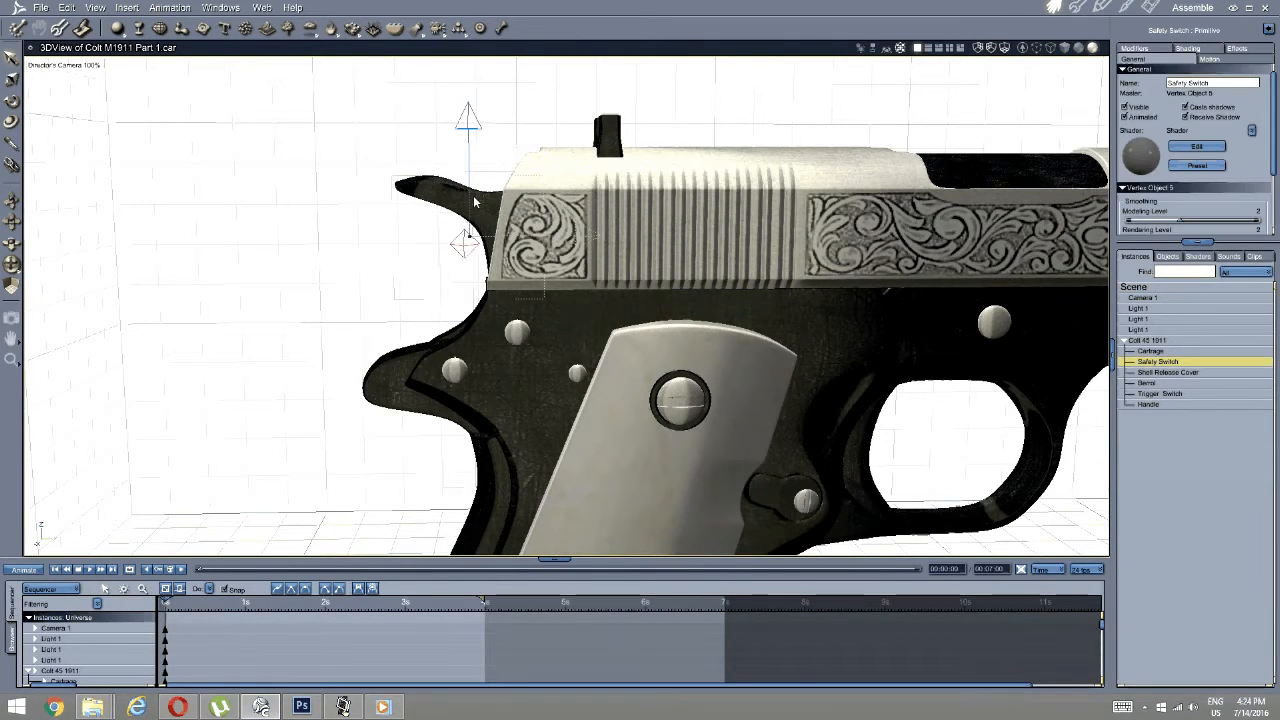
click(861, 49)
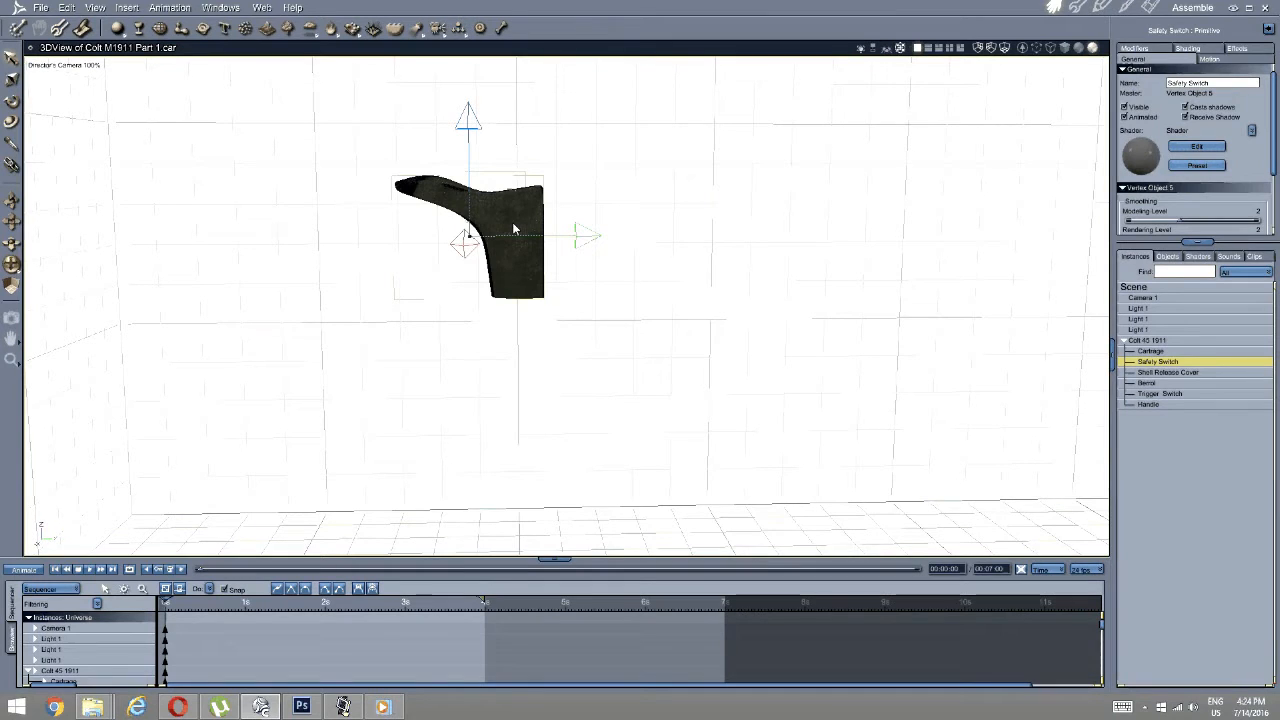
click(469, 147)
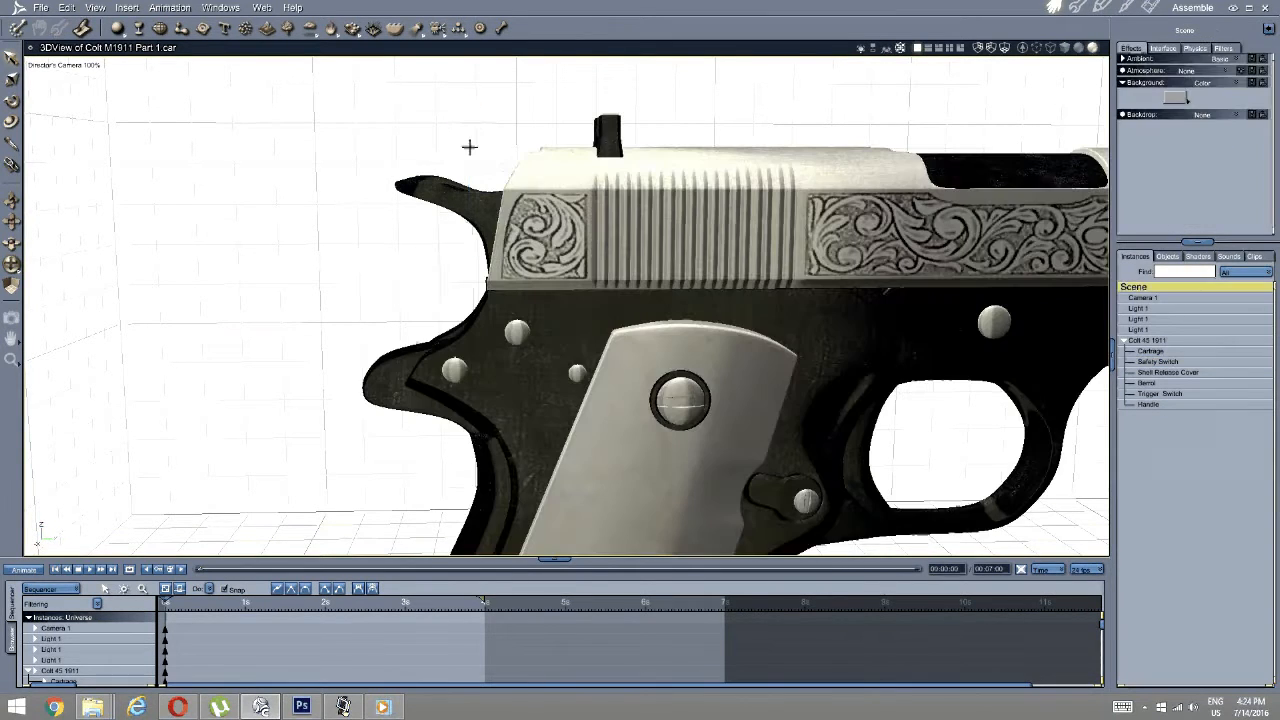
Inspect the Safety Switch mesh in the vertex modeler and return to the assembly with all pistol parts displayed.
double_click(478, 205)
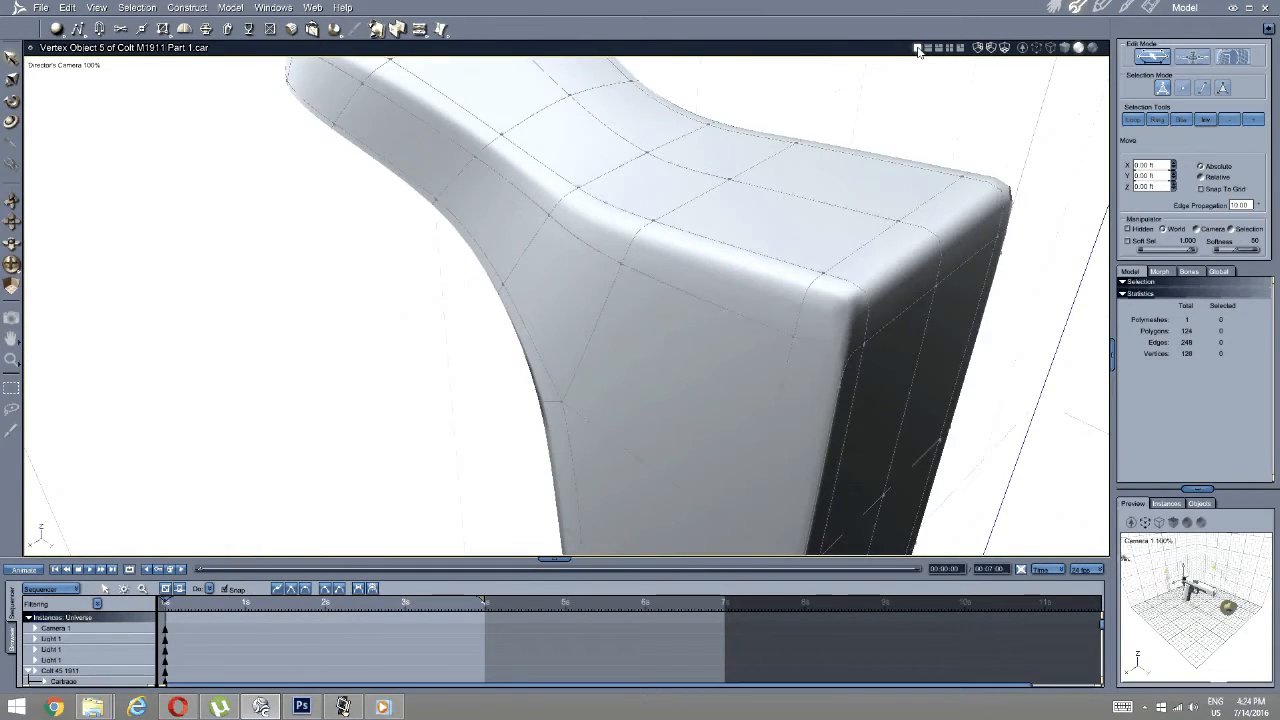
click(1054, 8)
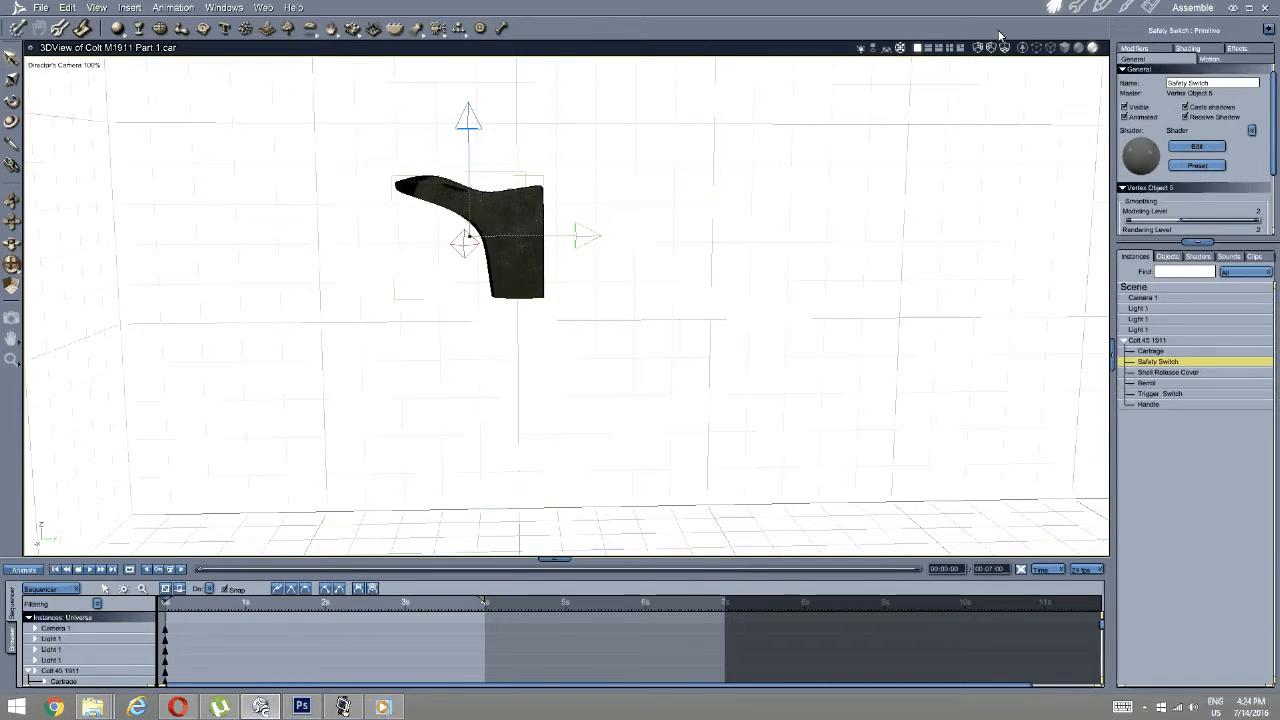
click(861, 51)
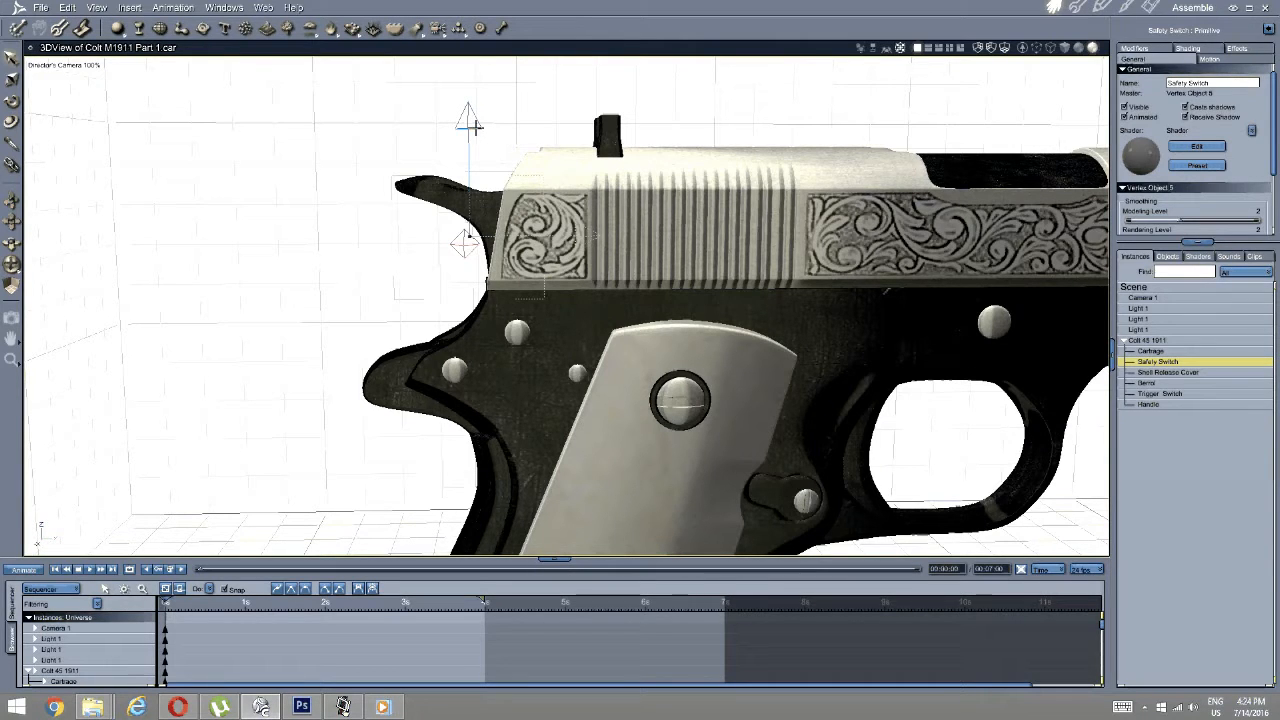
Move the Safety Switch's hot point down and forward to the part's lower end, near the joint between slide and frame.
drag(470, 123, 470, 170)
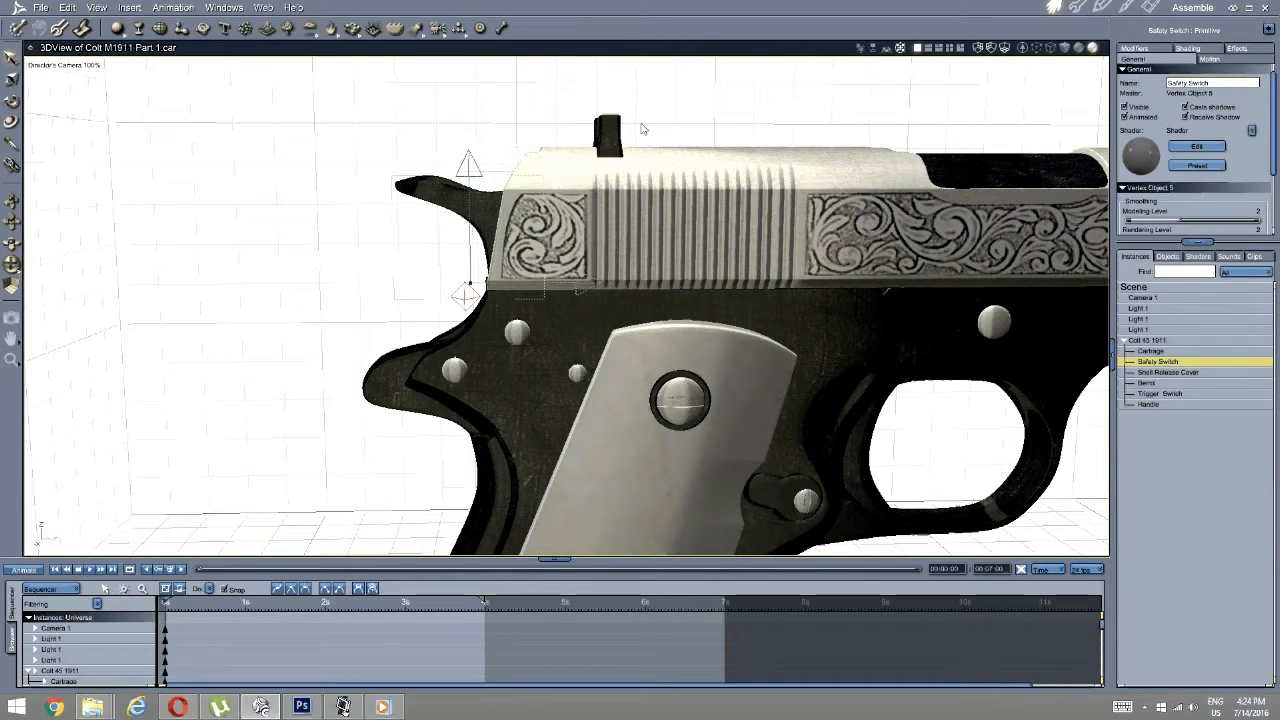
click(580, 277)
click(471, 210)
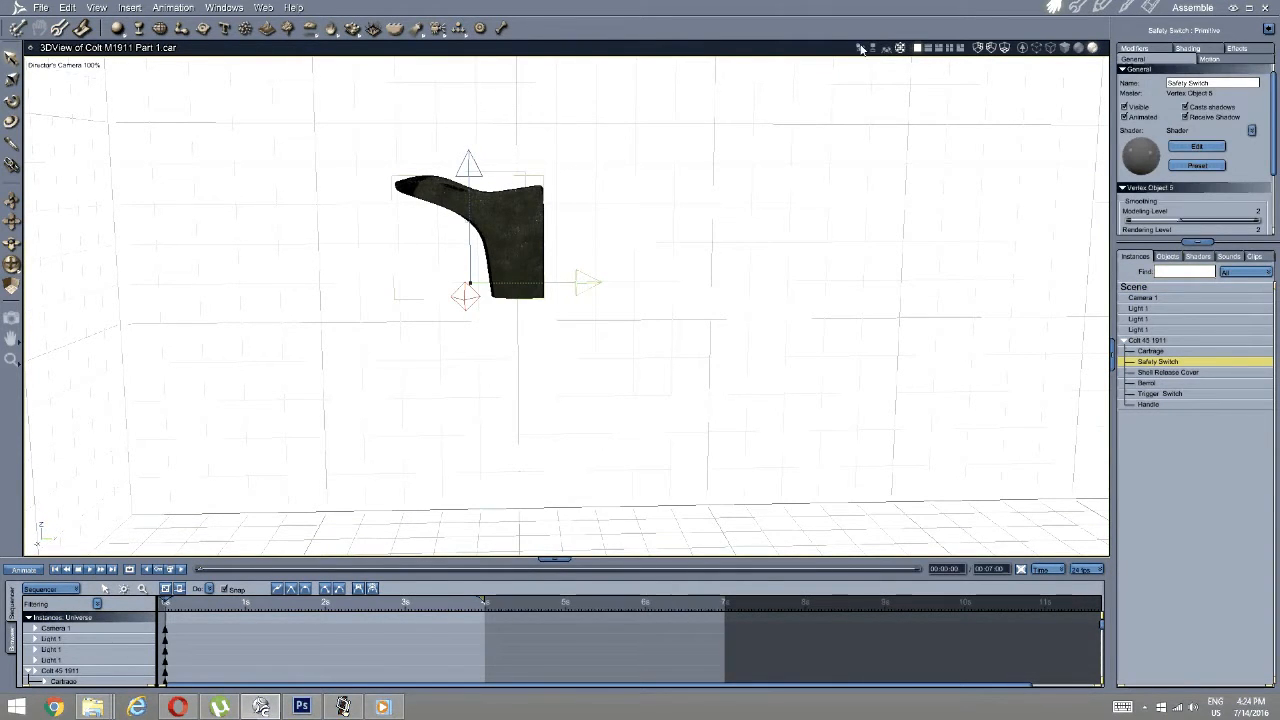
drag(608, 281, 653, 281)
middle_drag(571, 362, 561, 355)
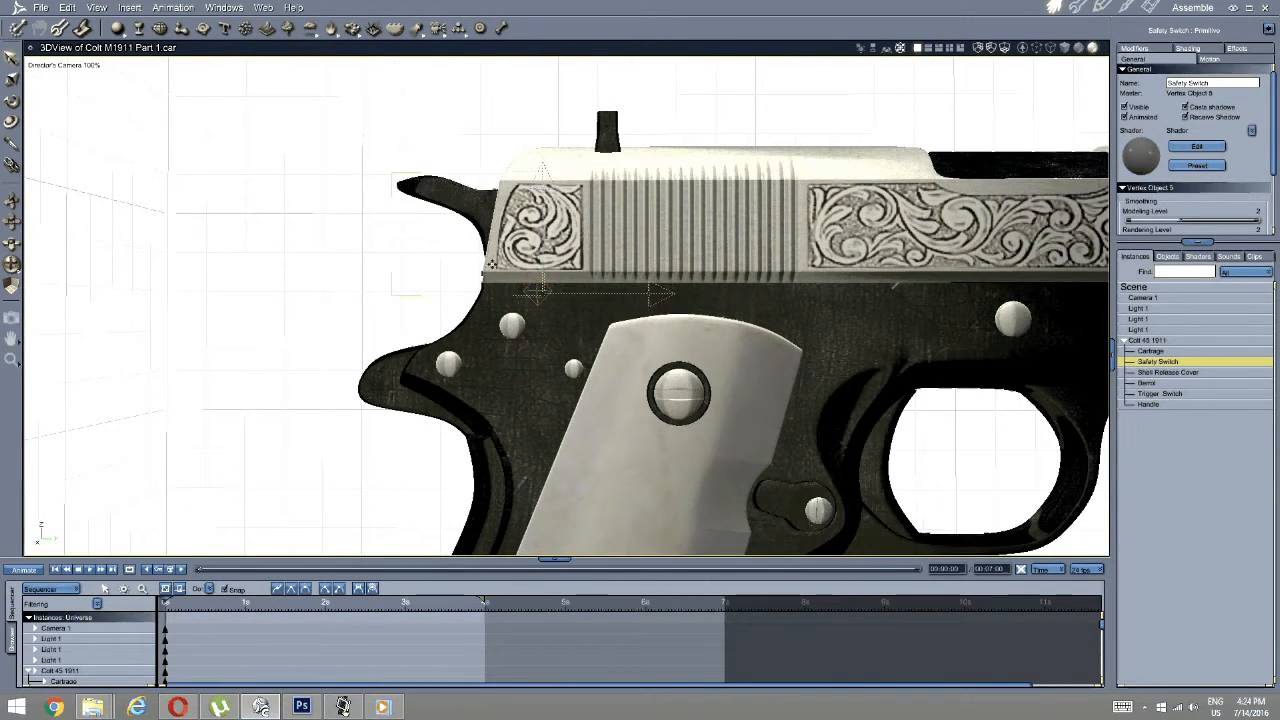
middle_drag(541, 175, 652, 288)
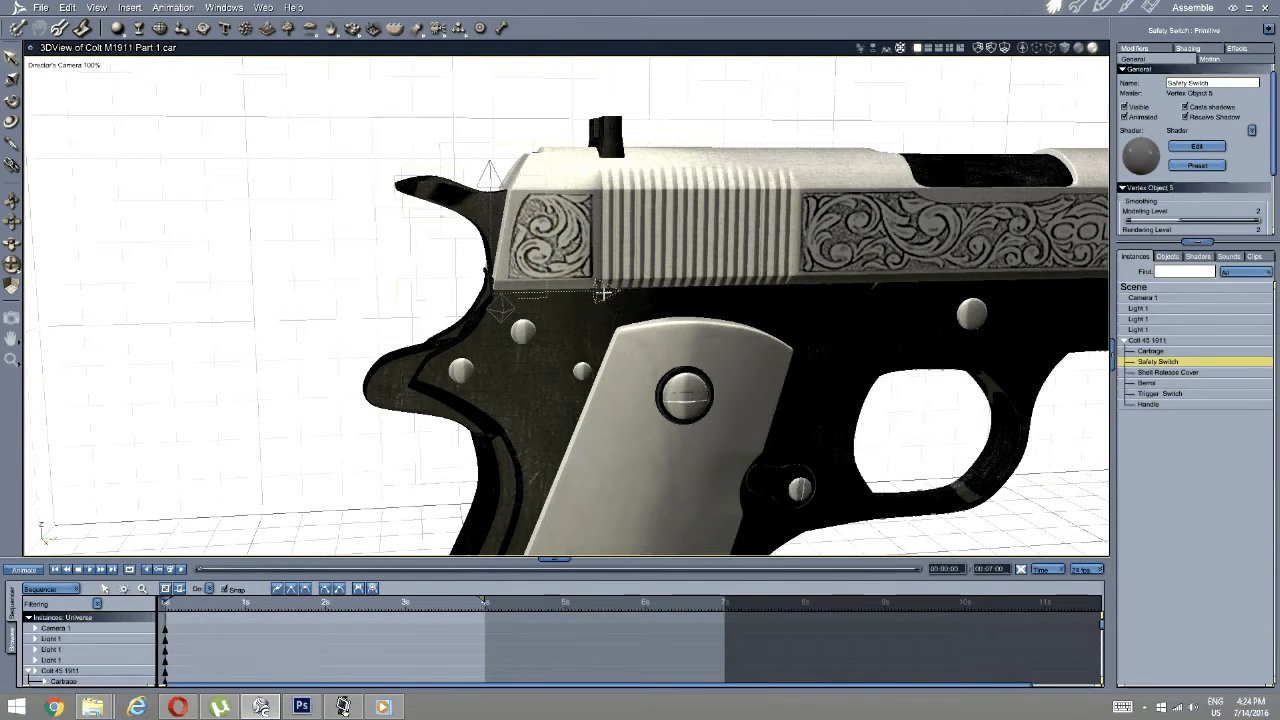
Examine the whole pistol from the side, from behind and from the muzzle side with the Safety Switch selected.
mouse_move(349, 357)
middle_down()
mouse_move(477, 331)
mouse_move(327, 366)
middle_up()
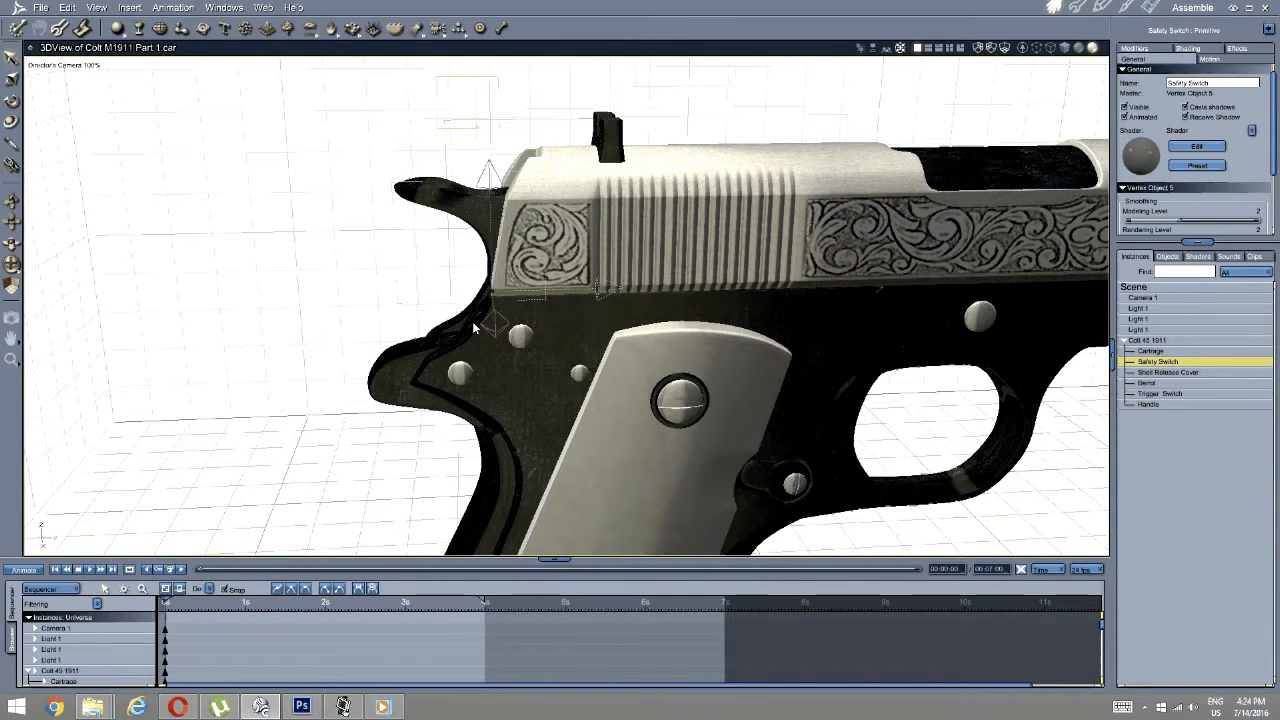
mouse_move(461, 361)
middle_down()
mouse_move(511, 344)
mouse_move(433, 324)
mouse_move(430, 362)
mouse_move(450, 358)
middle_up()
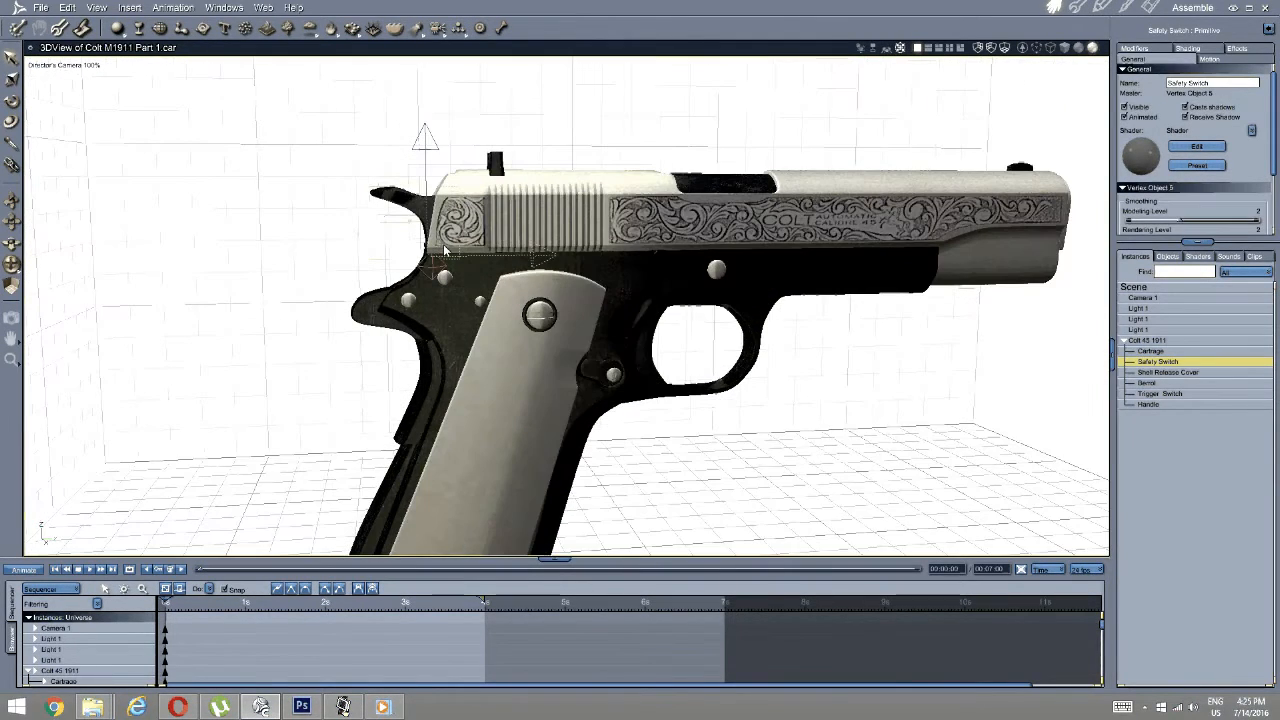
middle_drag(362, 347, 417, 362)
scroll(487, 272, up, 3)
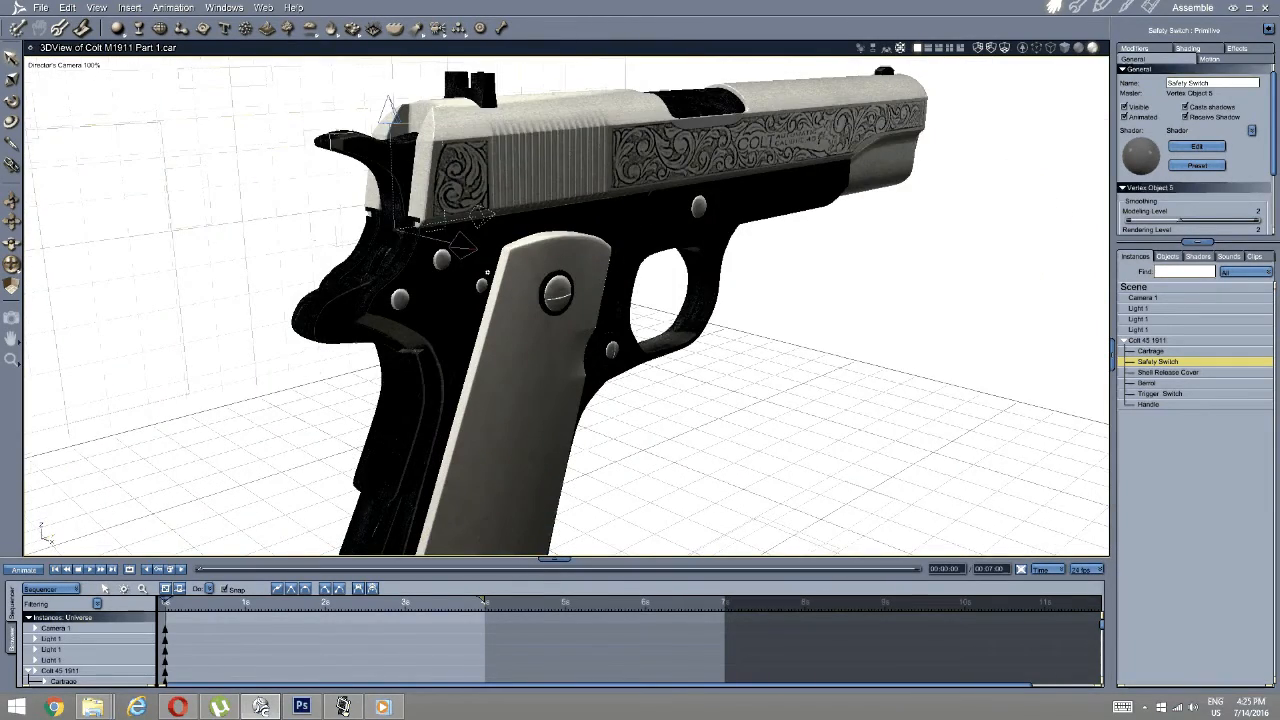
middle_drag(487, 272, 502, 278)
middle_drag(630, 372, 491, 280)
scroll(455, 323, down, 3)
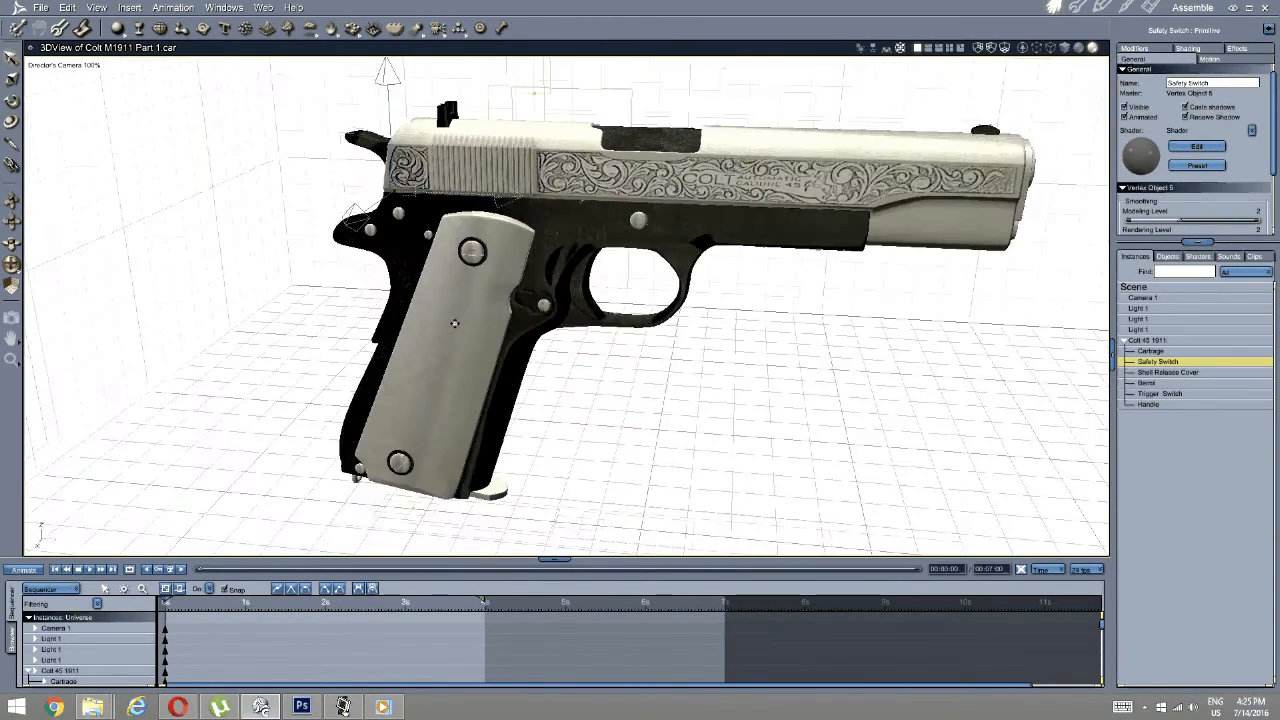
middle_drag(455, 323, 813, 358)
Select the Trigger Switch and move its hot point forward to the trigger's front face inside the trigger guard.
click(533, 312)
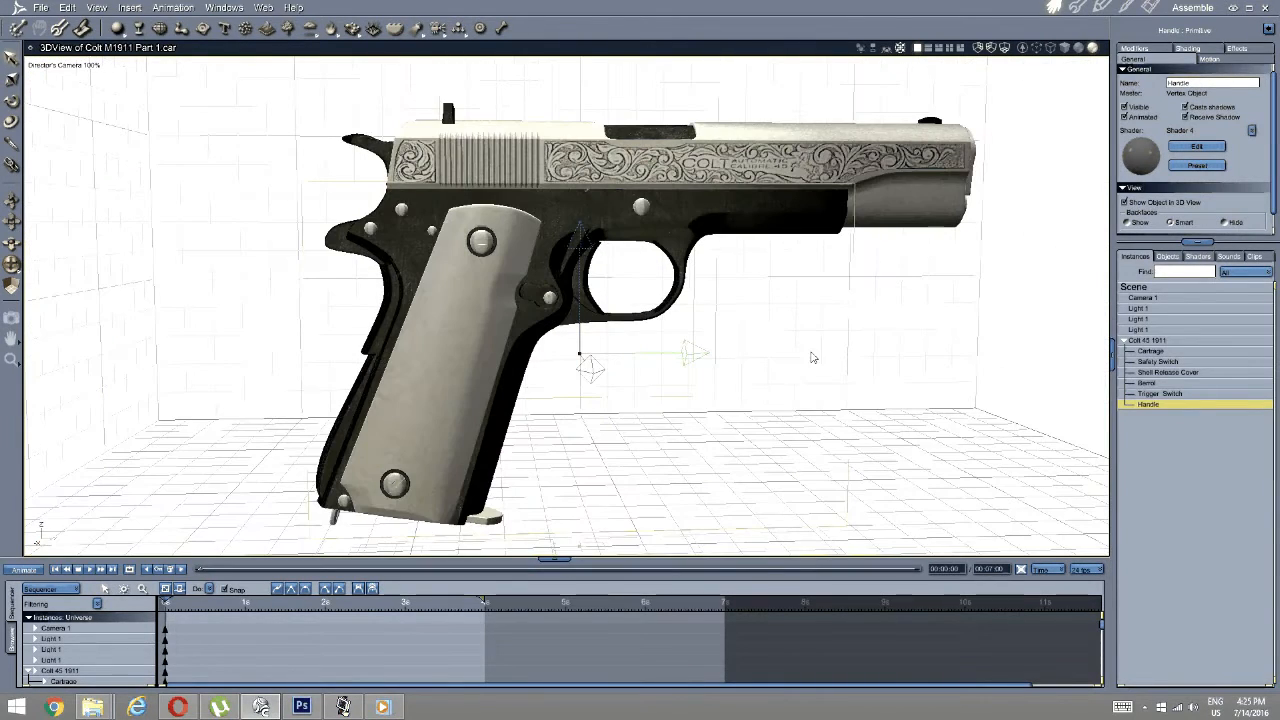
click(1160, 393)
scroll(610, 320, up, 5)
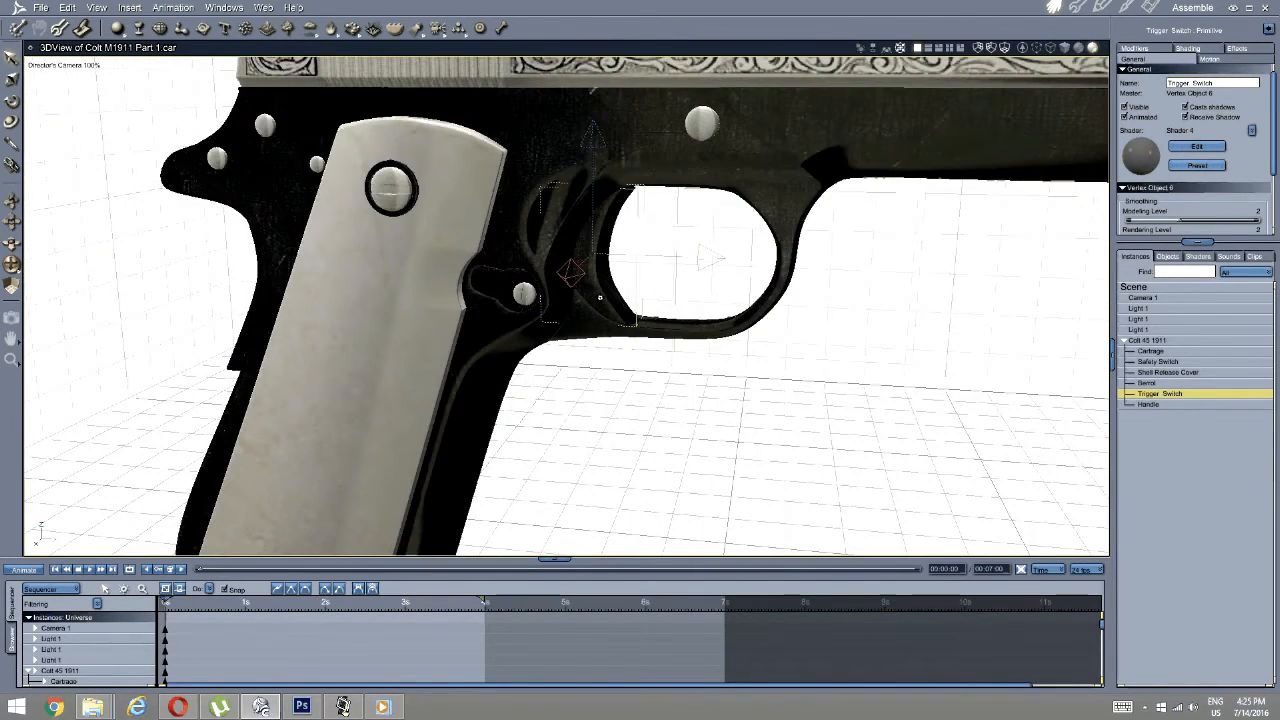
middle_drag(600, 298, 565, 372)
scroll(572, 357, up, 3)
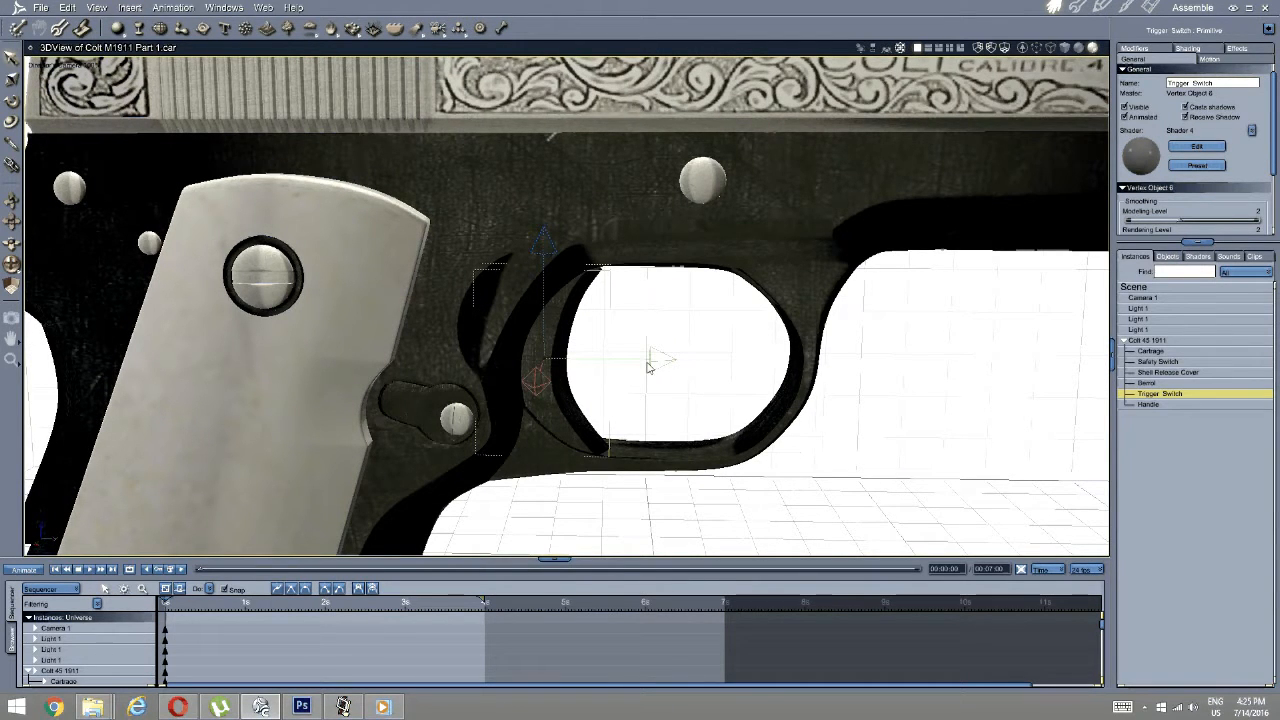
drag(671, 358, 676, 357)
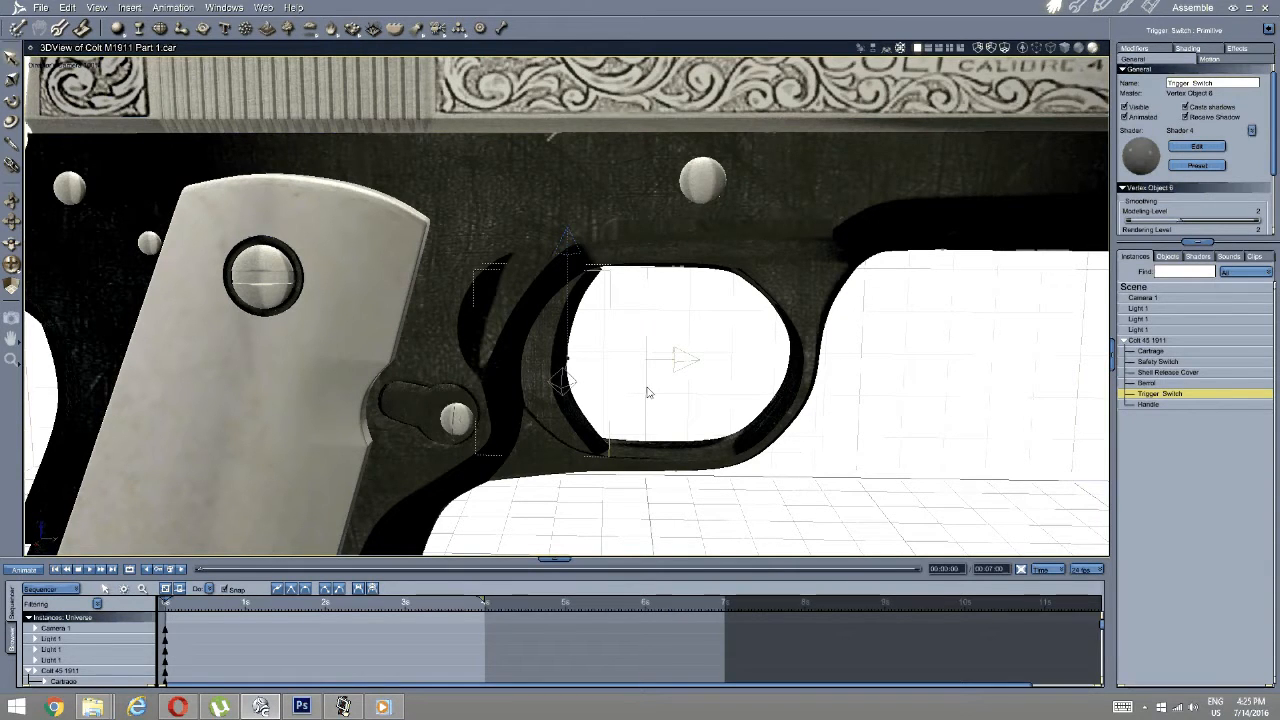
mouse_move(648, 391)
middle_down()
mouse_move(603, 393)
mouse_move(647, 387)
middle_up()
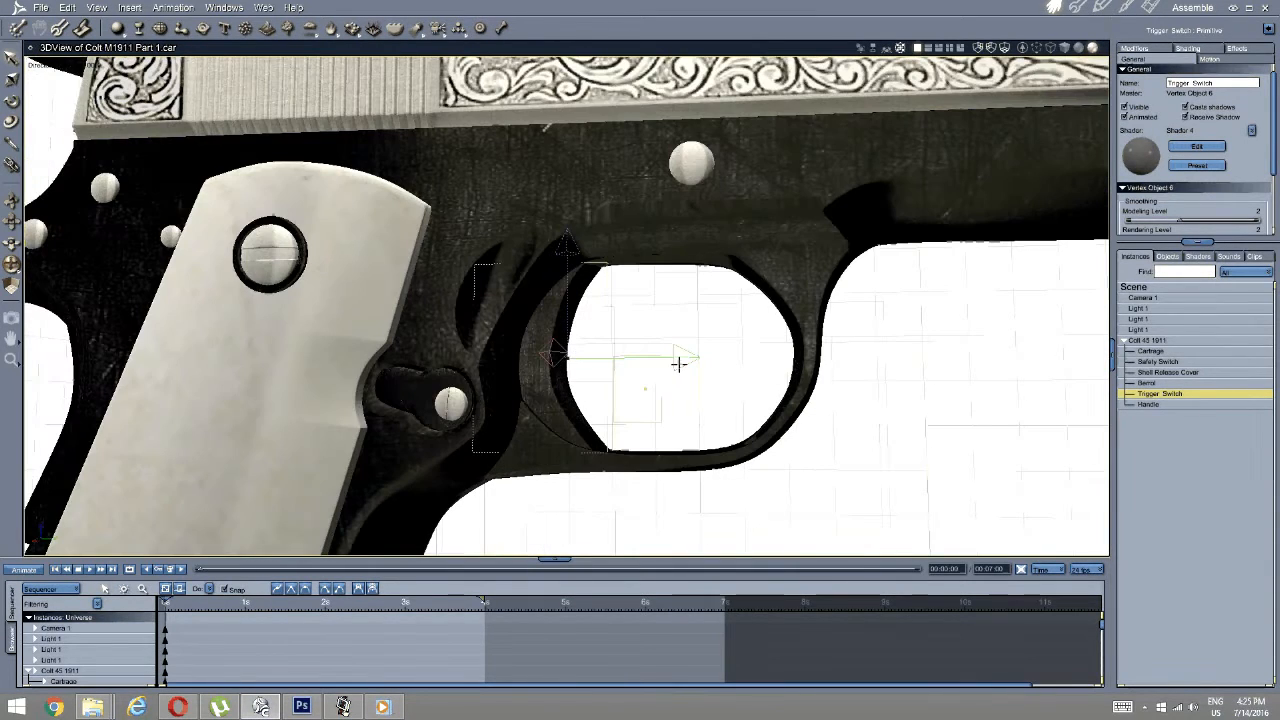
Slide the Trigger Switch back toward the grip, and undo the move.
drag(679, 364, 650, 361)
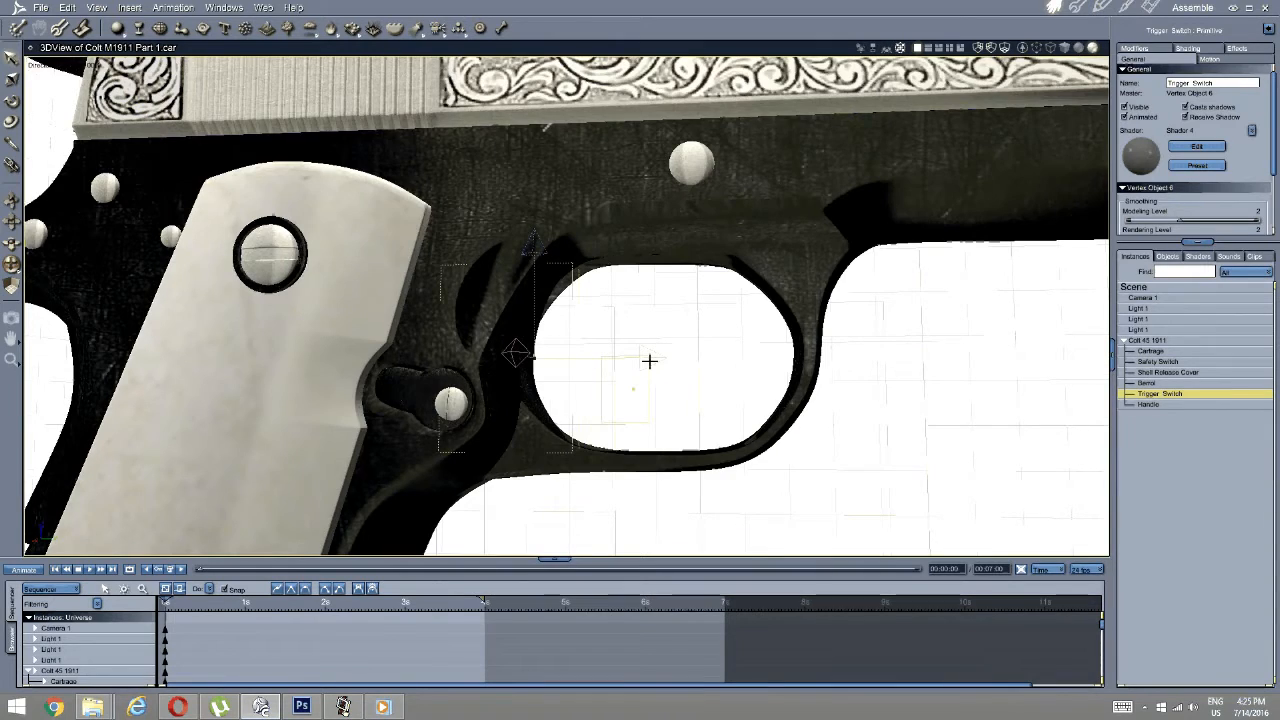
middle_drag(650, 361, 615, 400)
key(ctrl+z)
scroll(617, 405, down, 1)
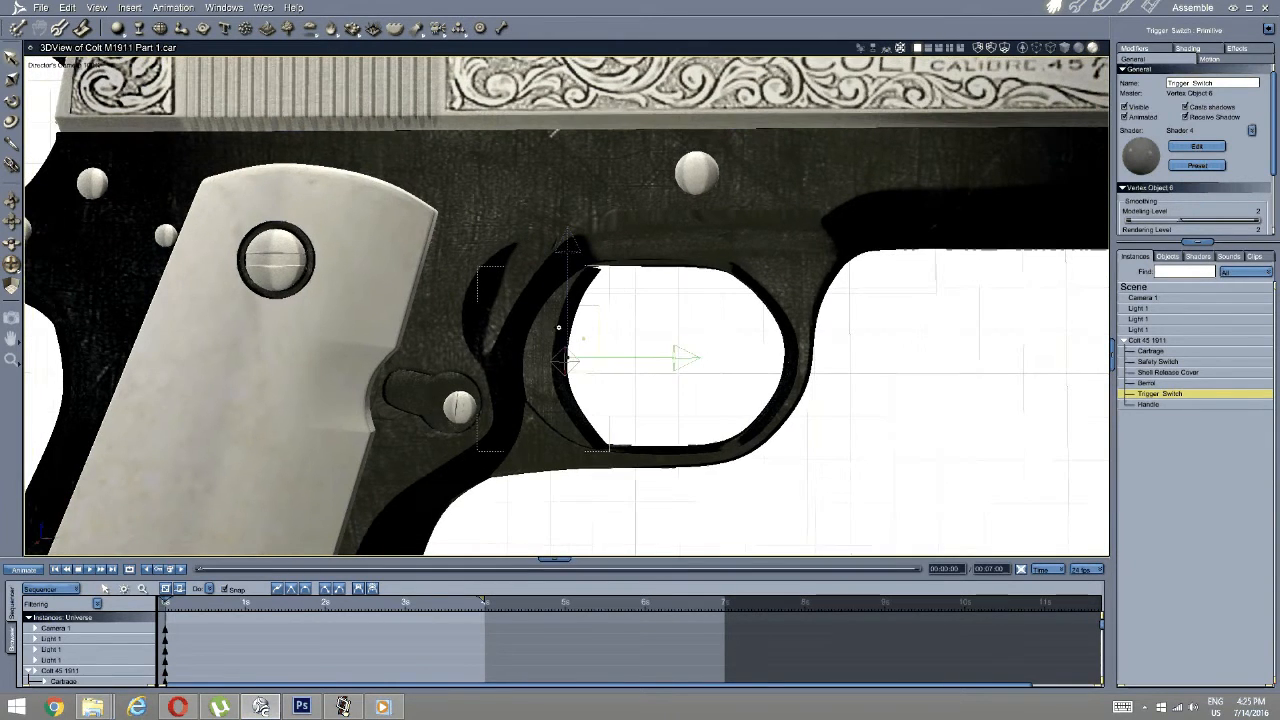
Select the Handle part and move its hot point down and back to just below the rear of the grip.
scroll(559, 327, down, 5)
middle_drag(559, 327, 562, 356)
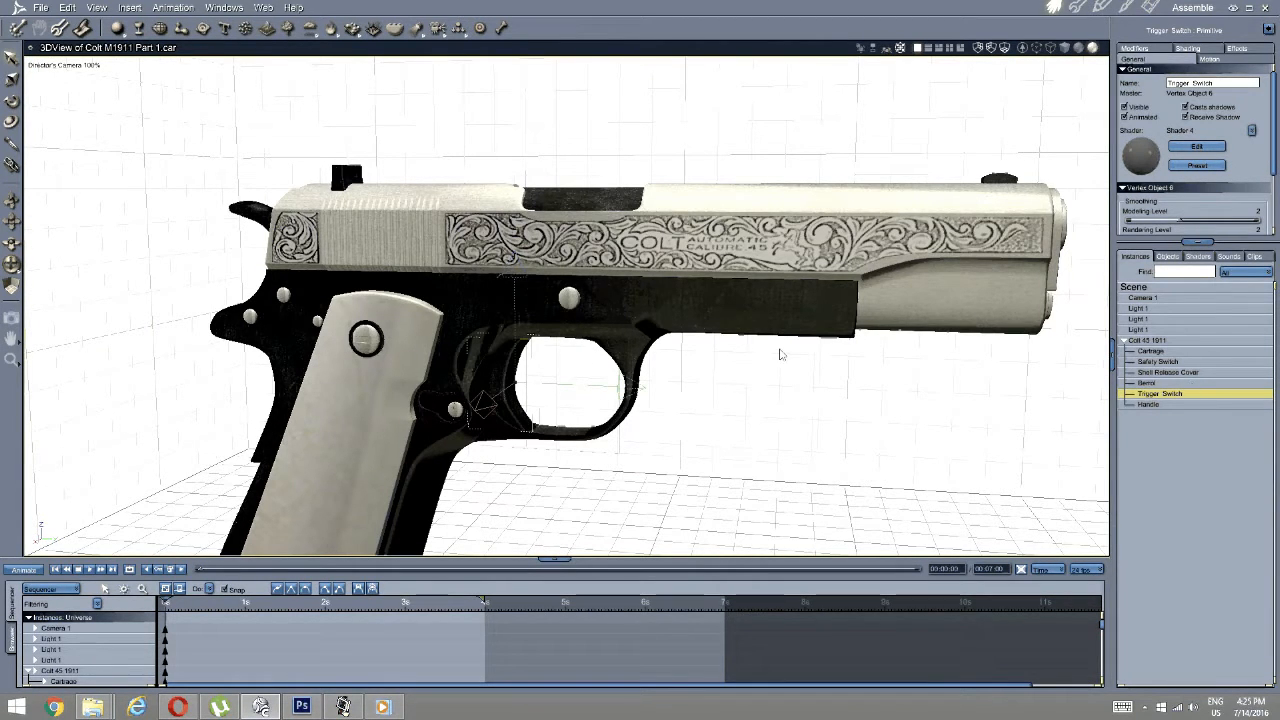
middle_drag(781, 354, 627, 354)
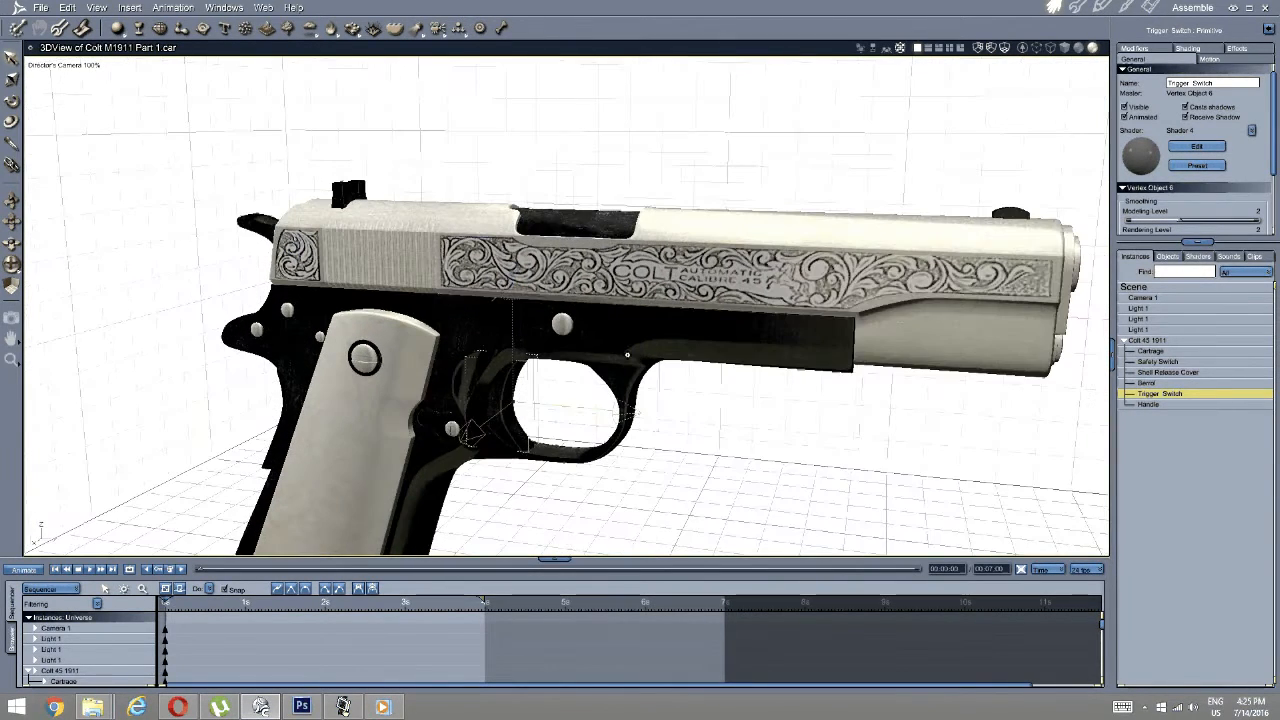
click(1151, 405)
middle_drag(690, 364, 601, 376)
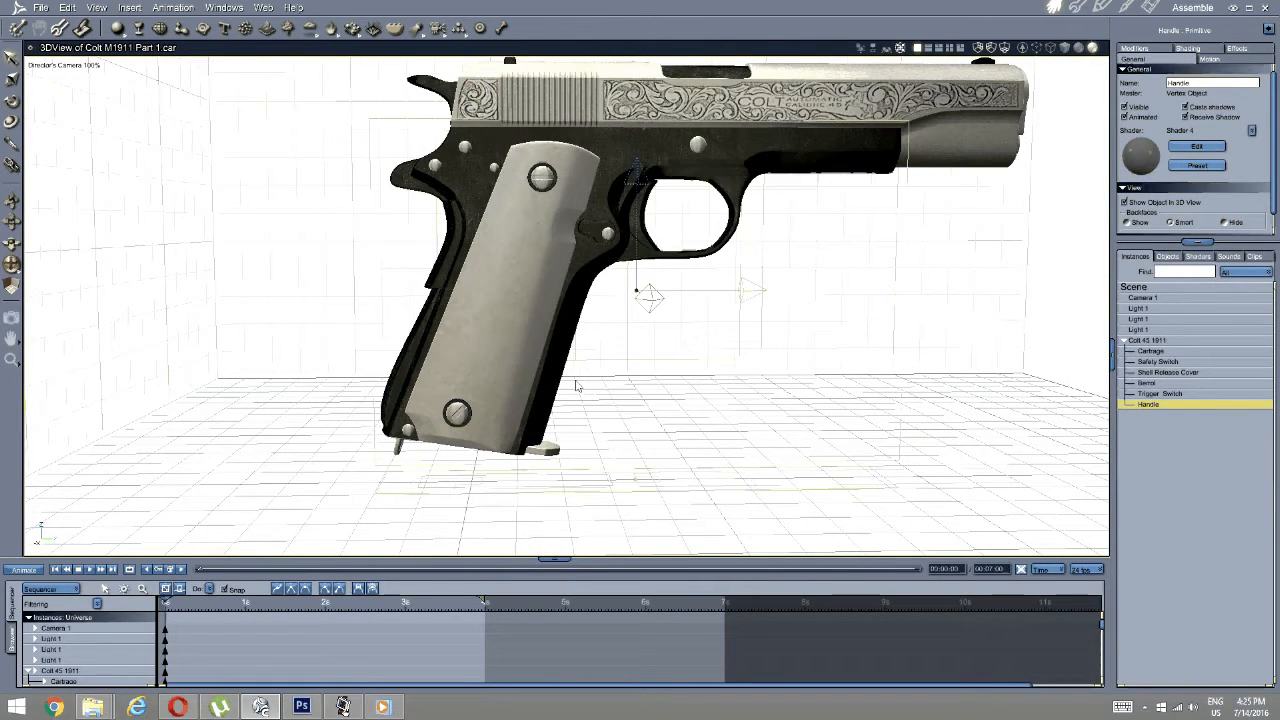
drag(636, 290, 636, 483)
middle_drag(638, 378, 724, 483)
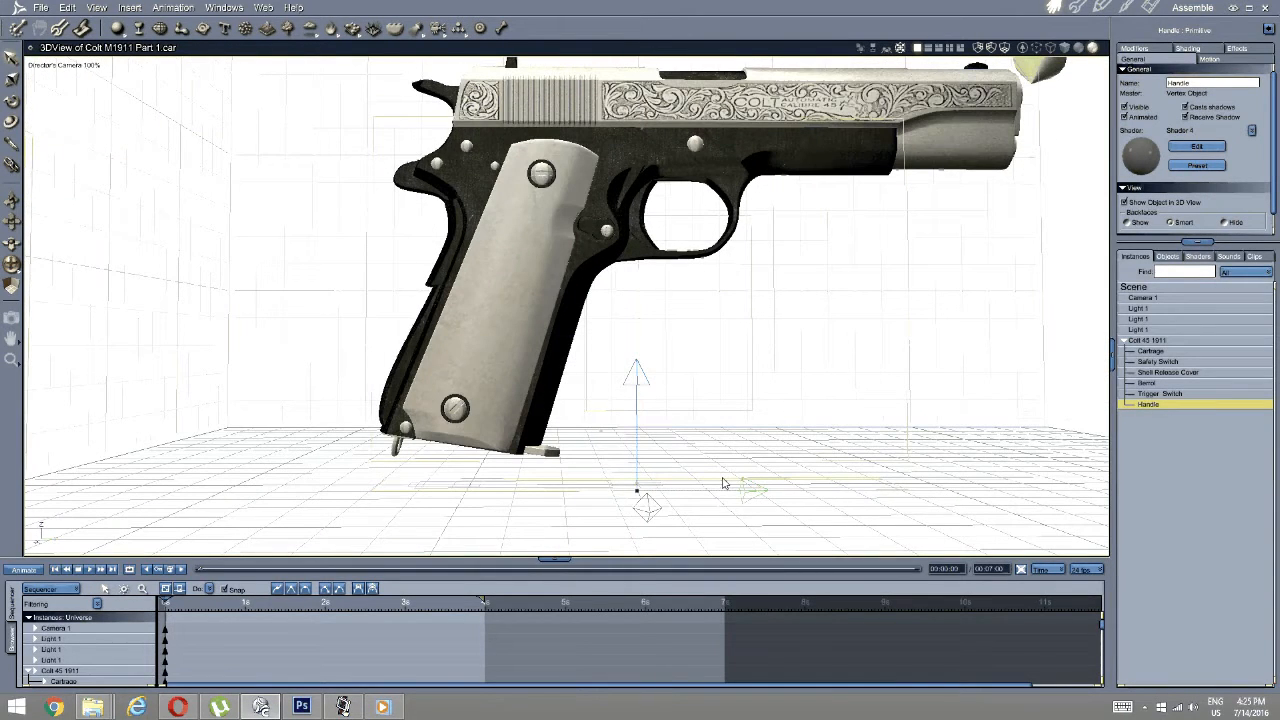
drag(724, 483, 491, 460)
middle_drag(491, 460, 464, 461)
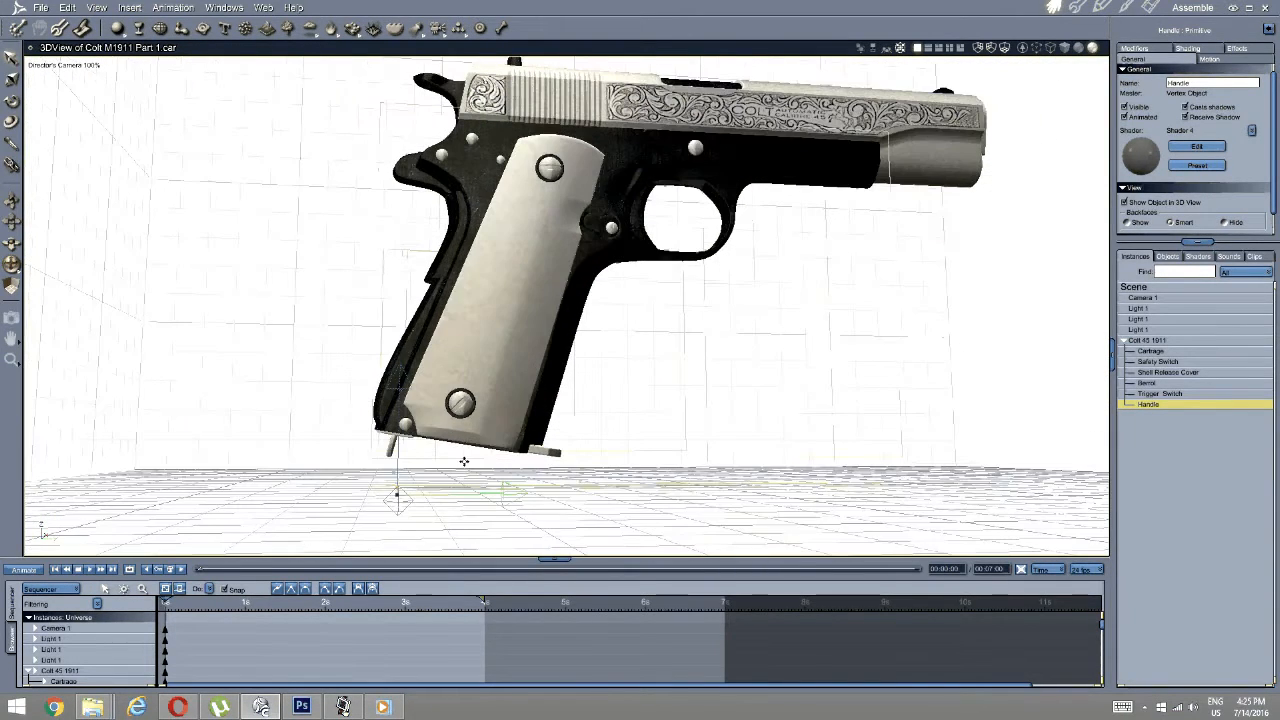
Raise the Handle's hot point and shift it back onto the rear lower corner of the grip.
scroll(464, 461, up, 4)
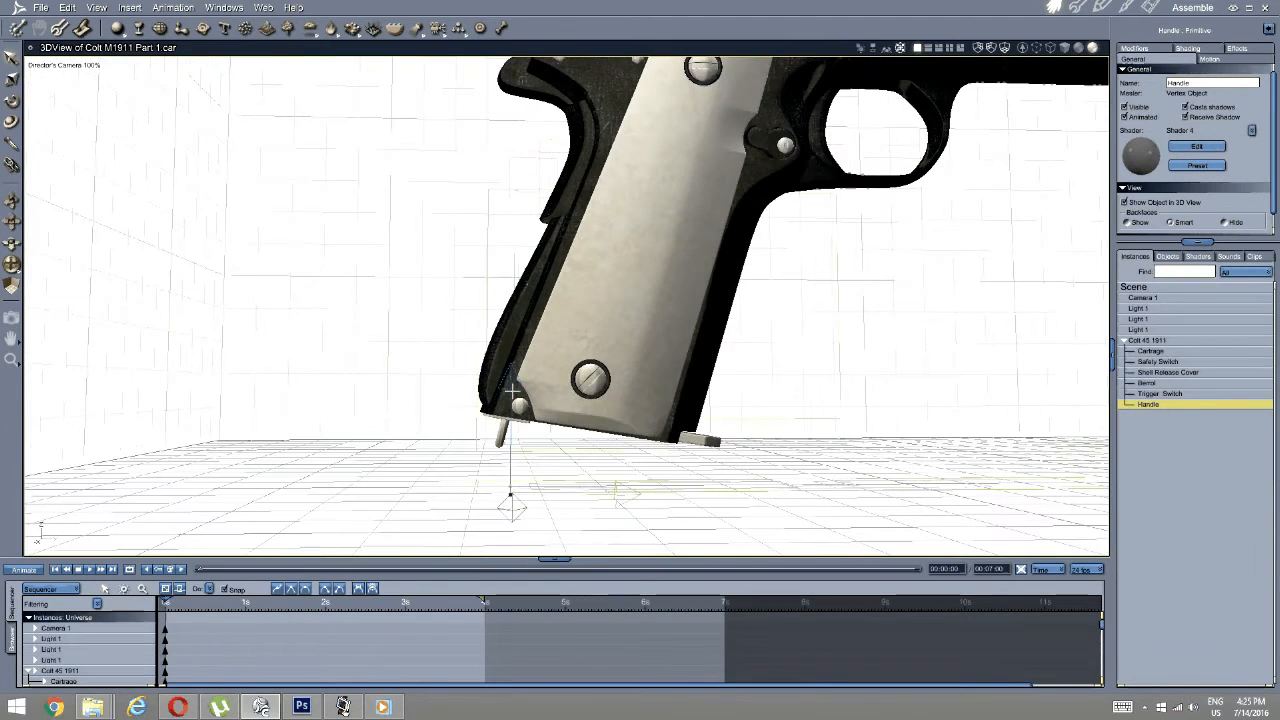
drag(512, 391, 511, 316)
middle_drag(511, 352, 587, 414)
drag(634, 419, 607, 427)
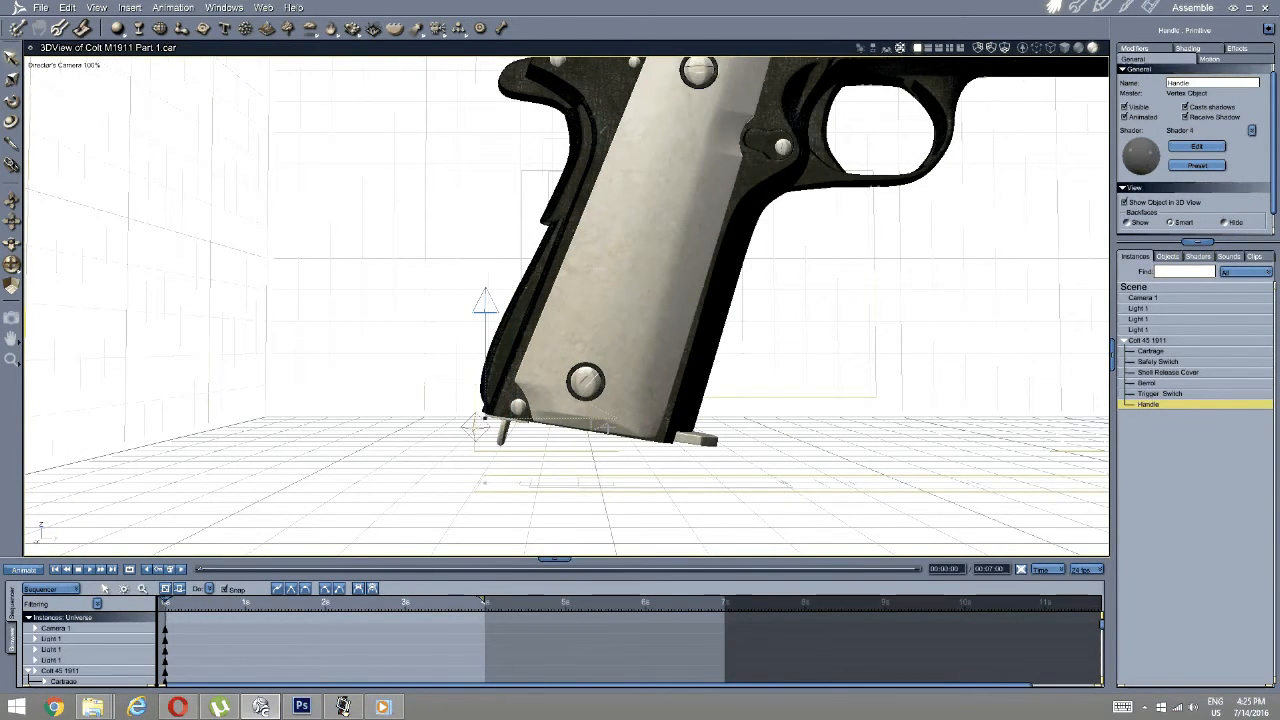
middle_drag(487, 488, 526, 482)
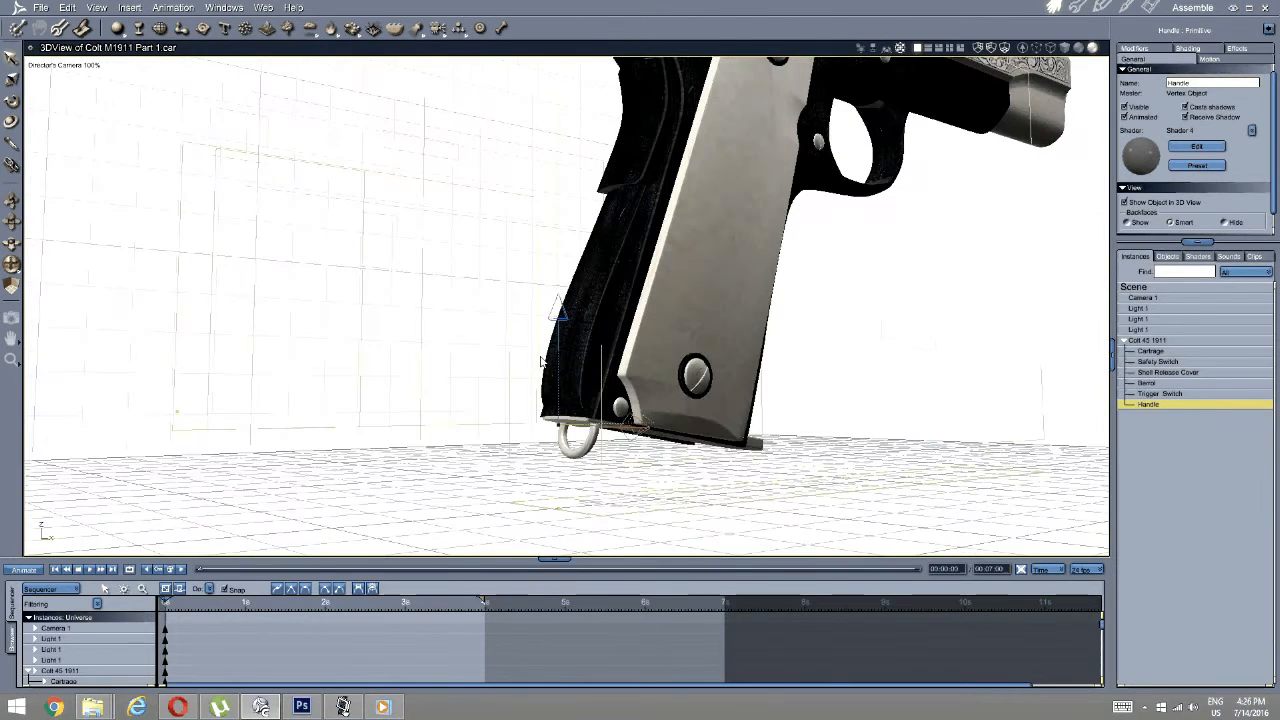
drag(559, 325, 559, 319)
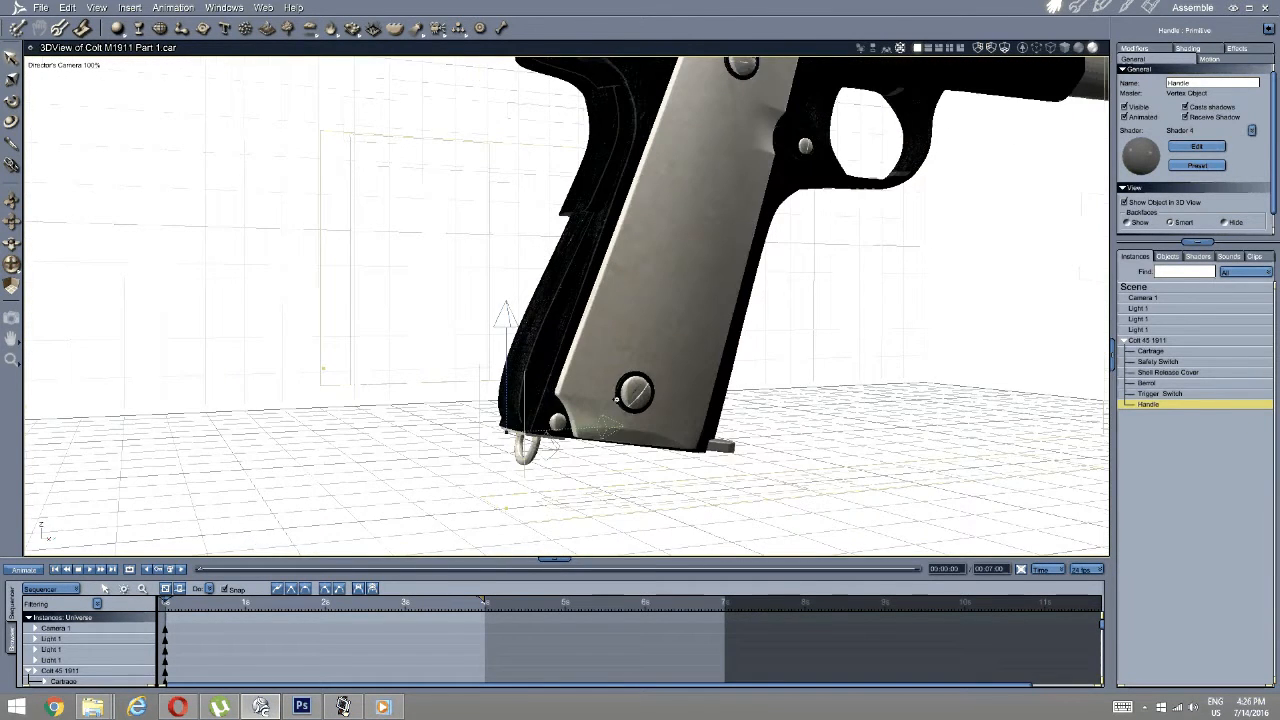
mouse_move(616, 399)
middle_down()
mouse_move(587, 404)
mouse_move(617, 430)
mouse_move(600, 400)
middle_up()
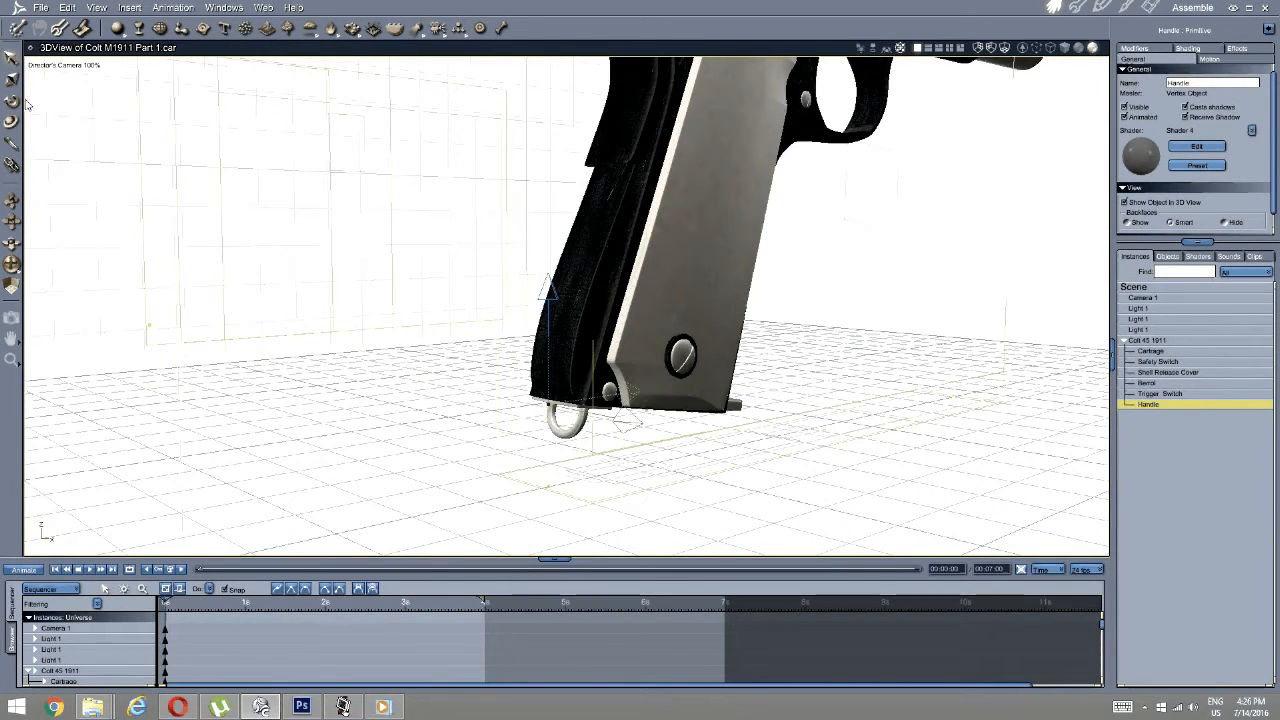
Try rotating the Handle about its relocated hot point, and undo the rotation.
click(13, 101)
middle_drag(450, 285, 474, 283)
mouse_move(494, 315)
mouse_down()
mouse_move(477, 343)
mouse_move(491, 314)
mouse_move(483, 334)
mouse_up()
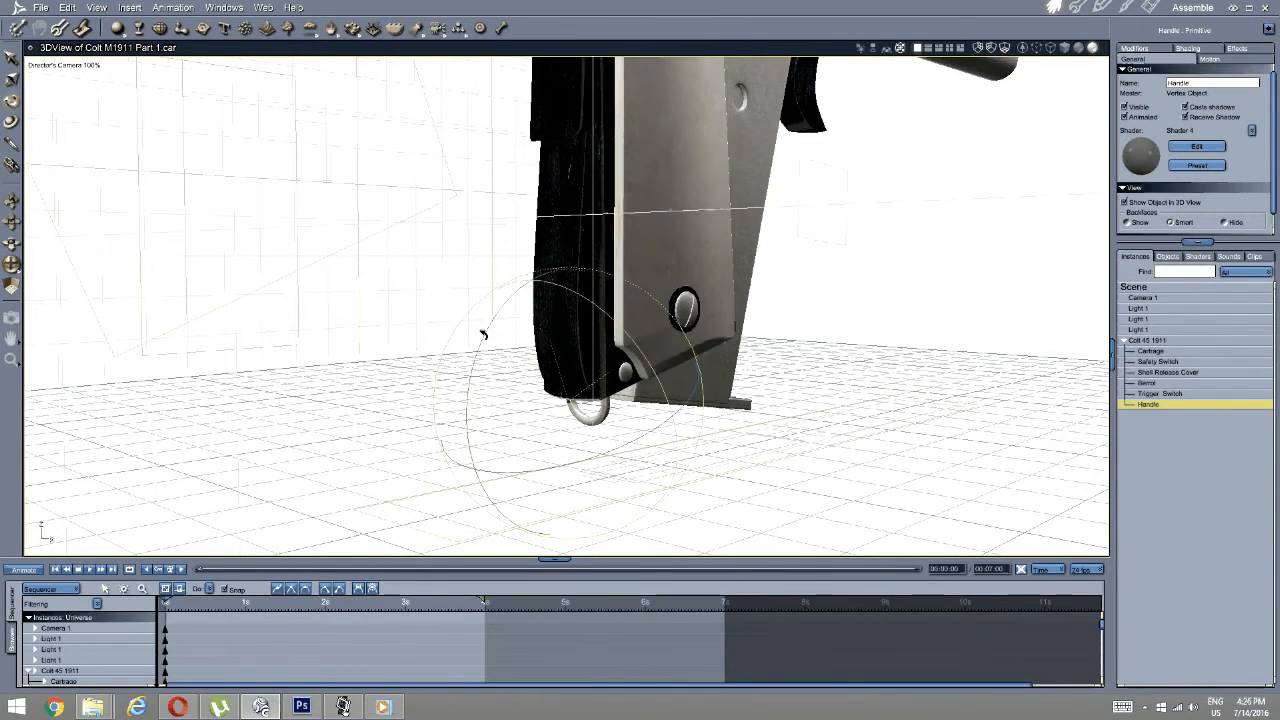
key(ctrl+z)
Select the whole Colt 45 1911 group and move its hot point back and down to the base of the grip.
middle_drag(483, 334, 596, 323)
click(1156, 338)
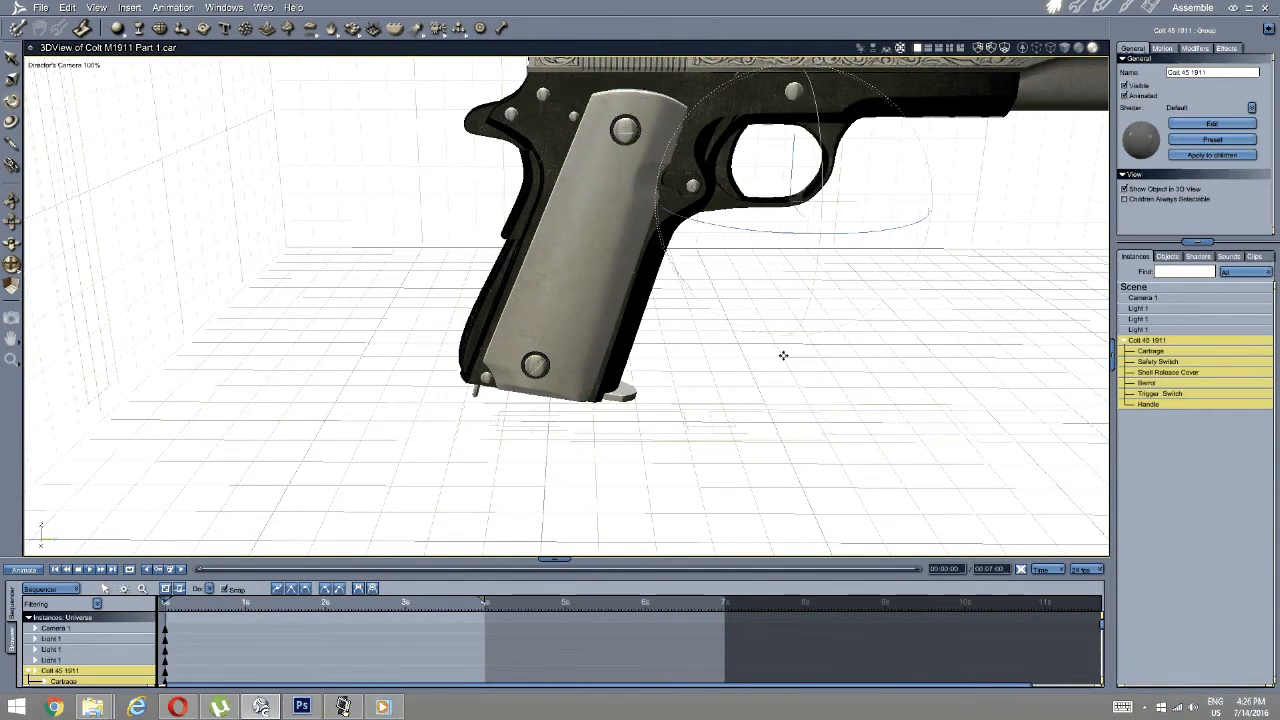
middle_drag(783, 354, 789, 340)
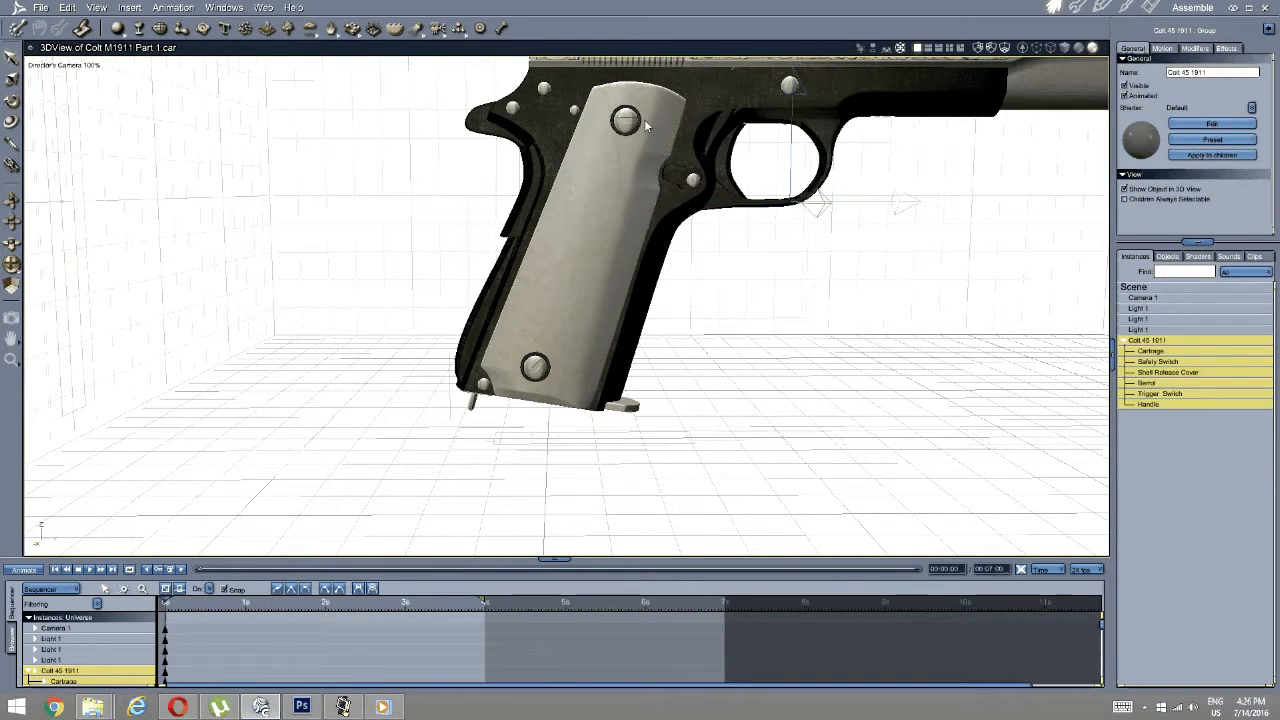
drag(811, 203, 584, 203)
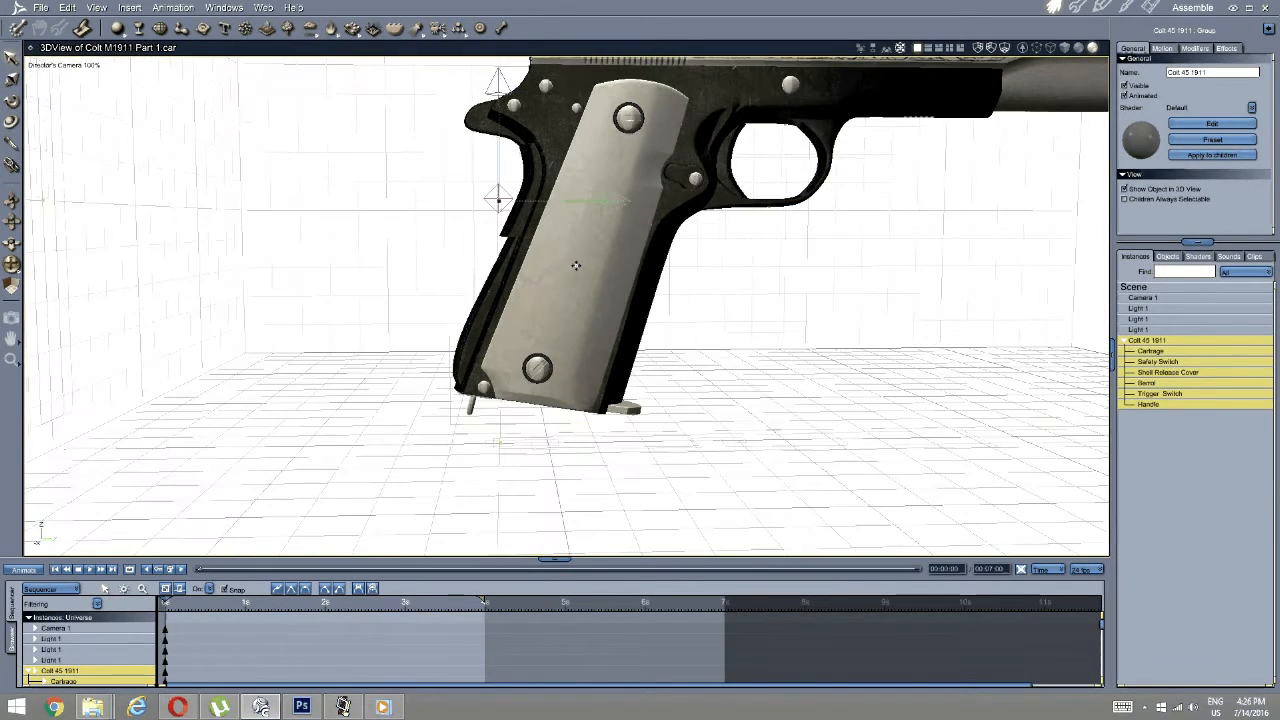
middle_drag(575, 263, 587, 202)
drag(522, 94, 506, 291)
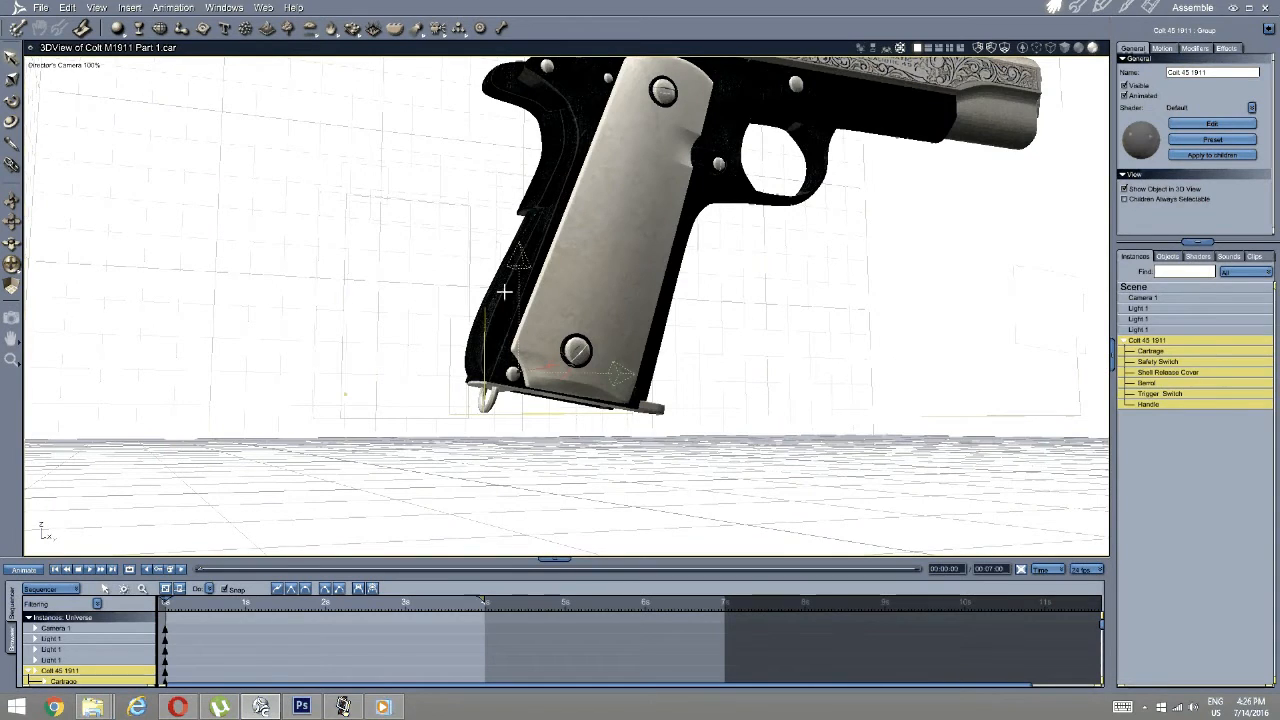
middle_drag(506, 291, 545, 349)
Fine-position the Colt 45 1911 group's hot point on the rear lower corner of the grip, above the lanyard loop.
scroll(500, 317, up, 3)
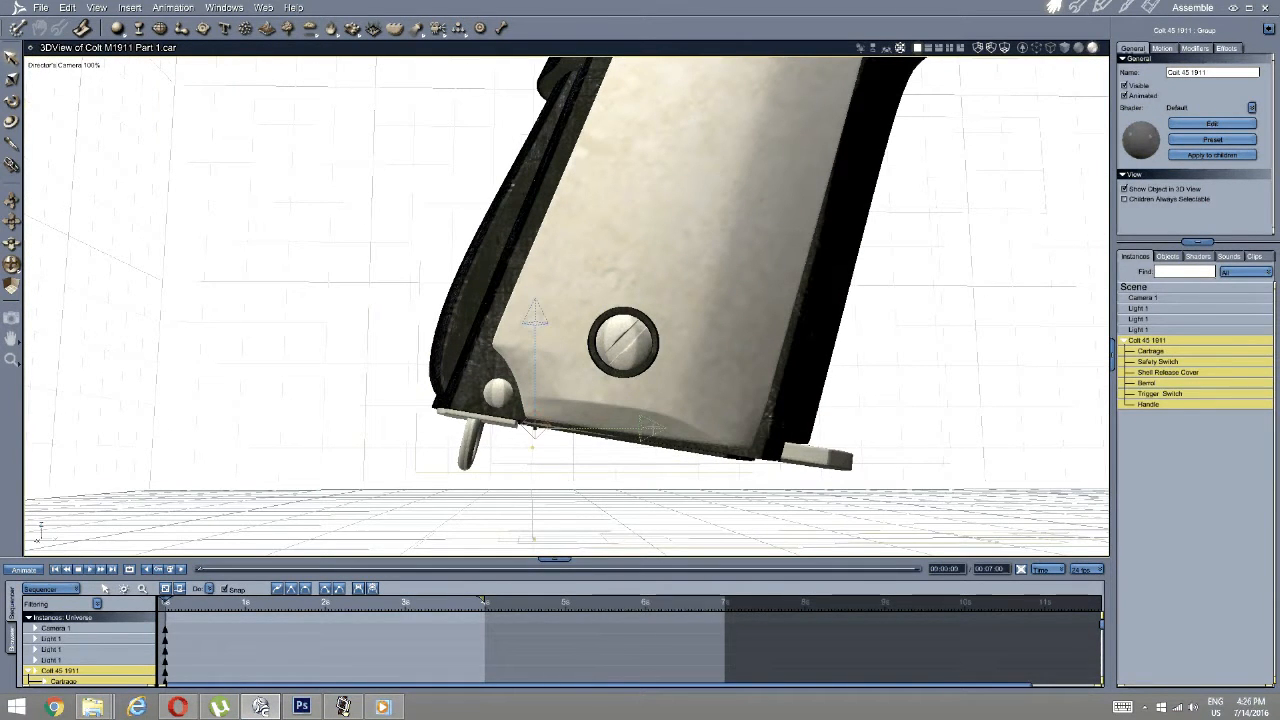
drag(635, 430, 523, 436)
middle_drag(524, 436, 532, 405)
drag(531, 439, 541, 438)
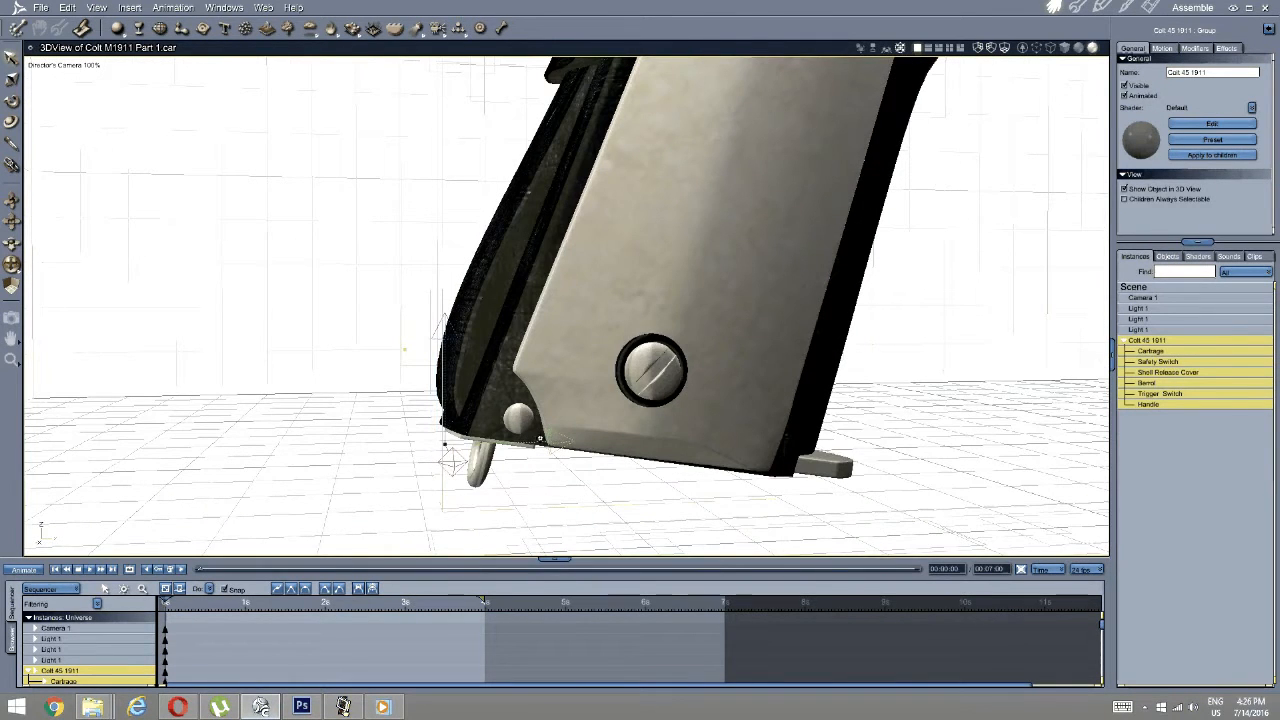
middle_drag(540, 438, 548, 424)
drag(441, 322, 441, 315)
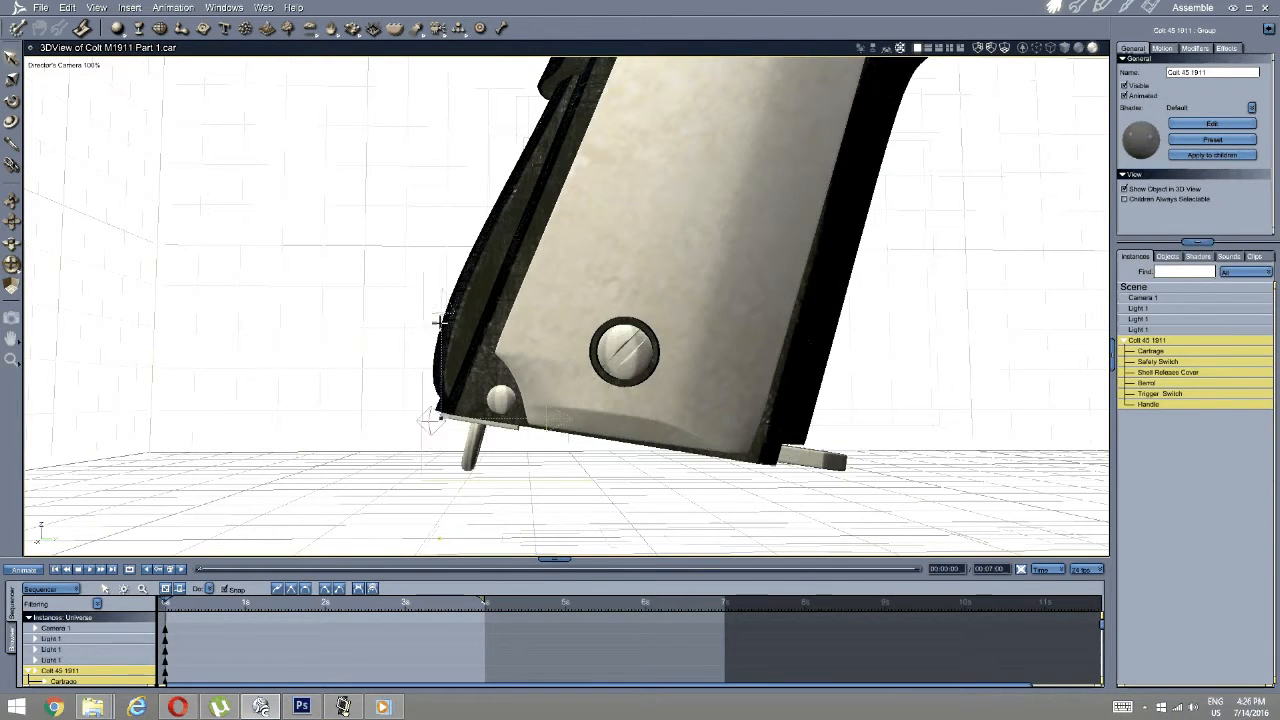
Try rotating the whole Colt 45 1911 group about its relocated hot point, and undo the rotation.
scroll(594, 343, down, 4)
middle_drag(594, 343, 616, 283)
scroll(609, 323, up, 2)
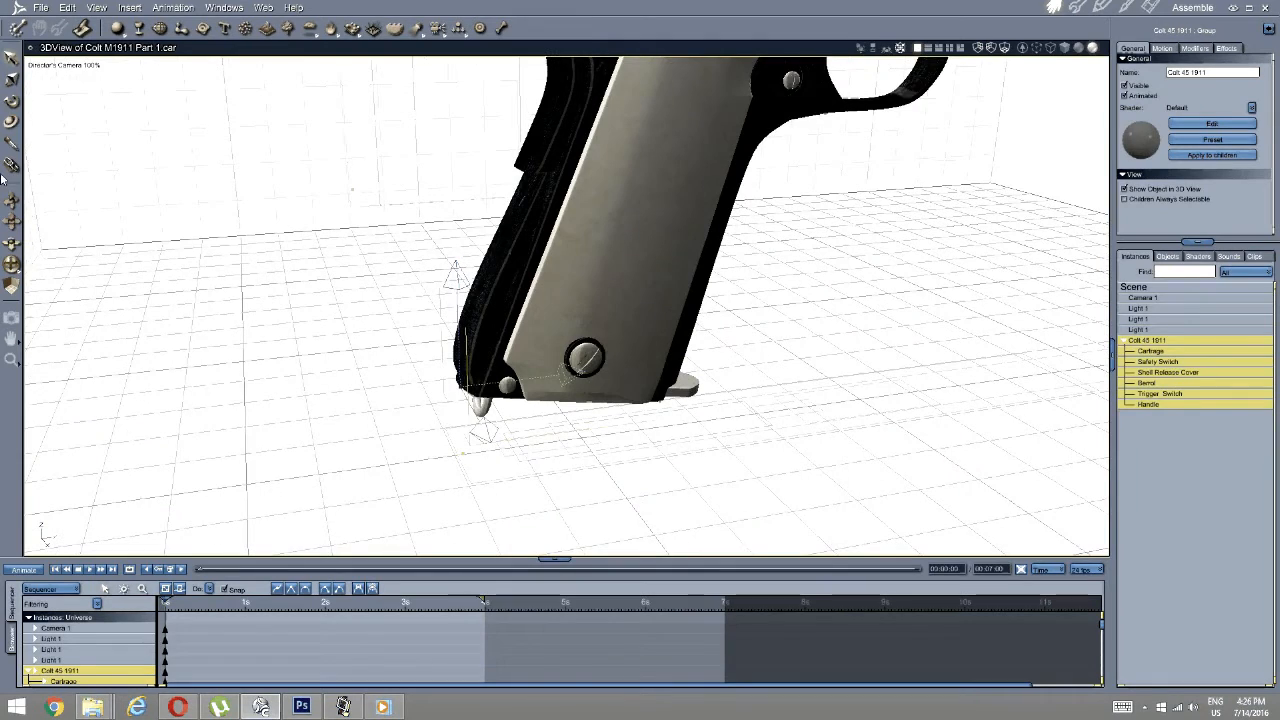
click(11, 101)
middle_drag(222, 276, 286, 314)
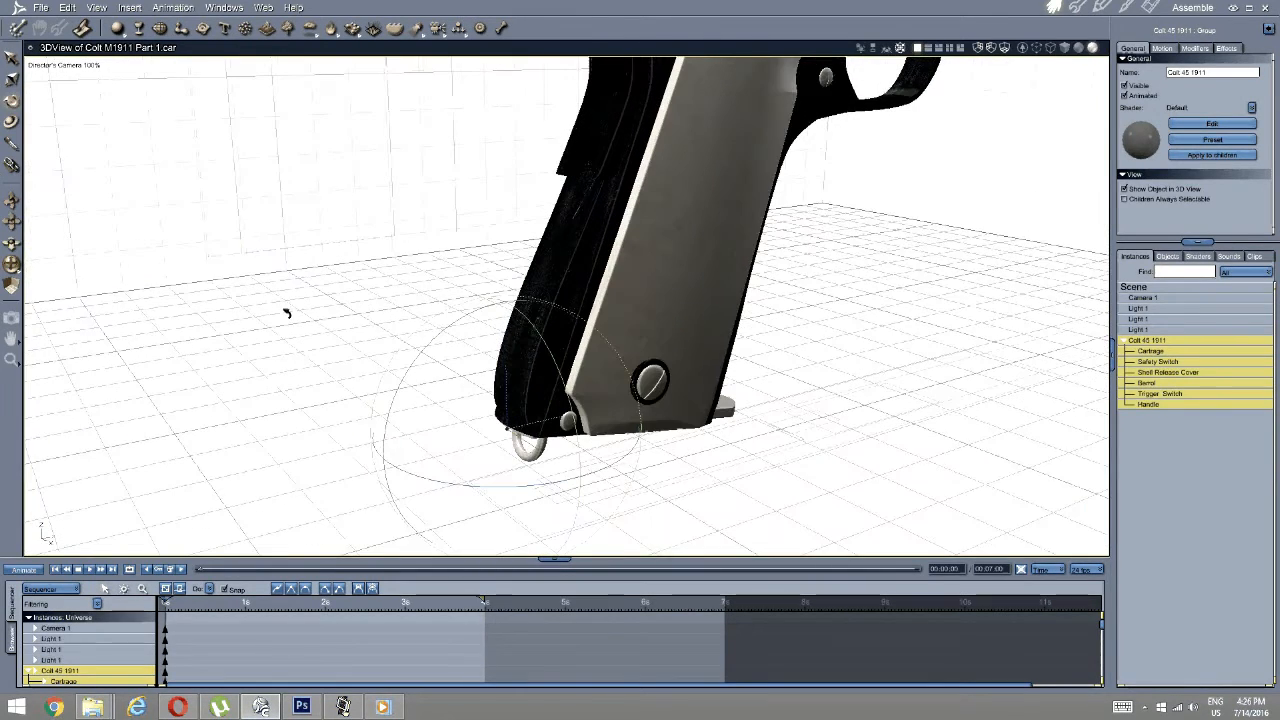
middle_drag(383, 449, 440, 320)
scroll(486, 331, down, 5)
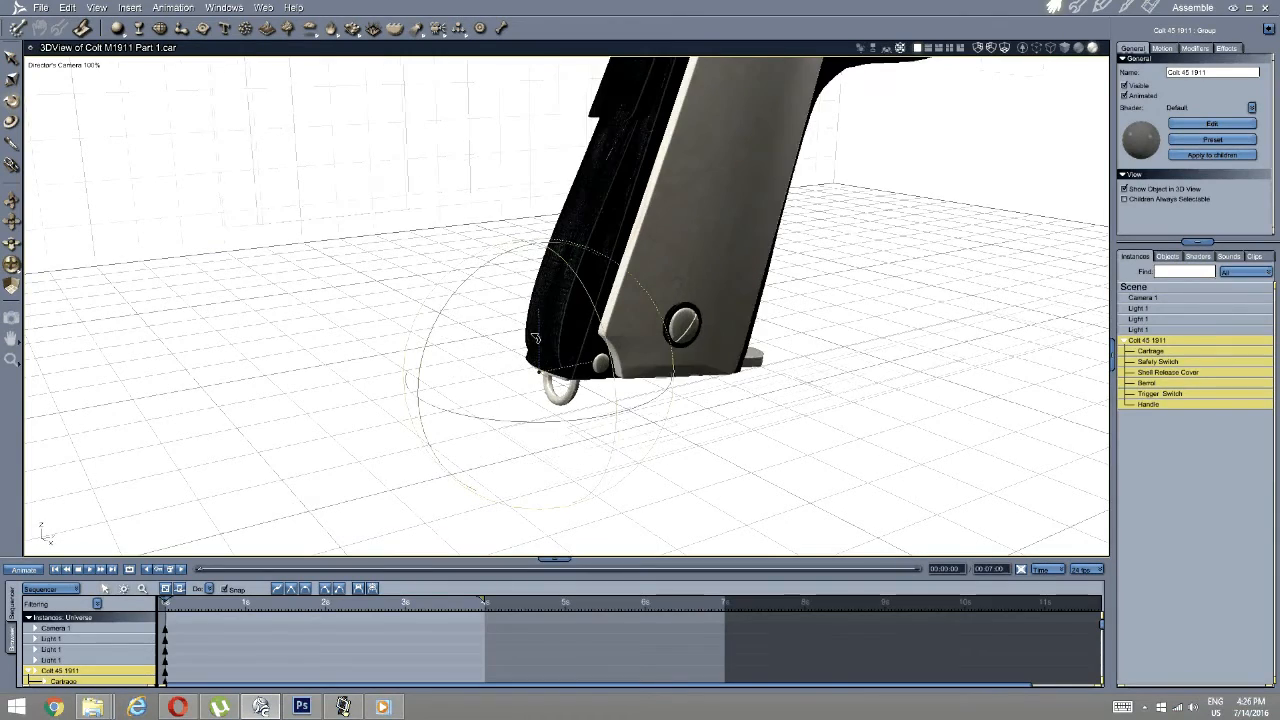
scroll(473, 337, down, 3)
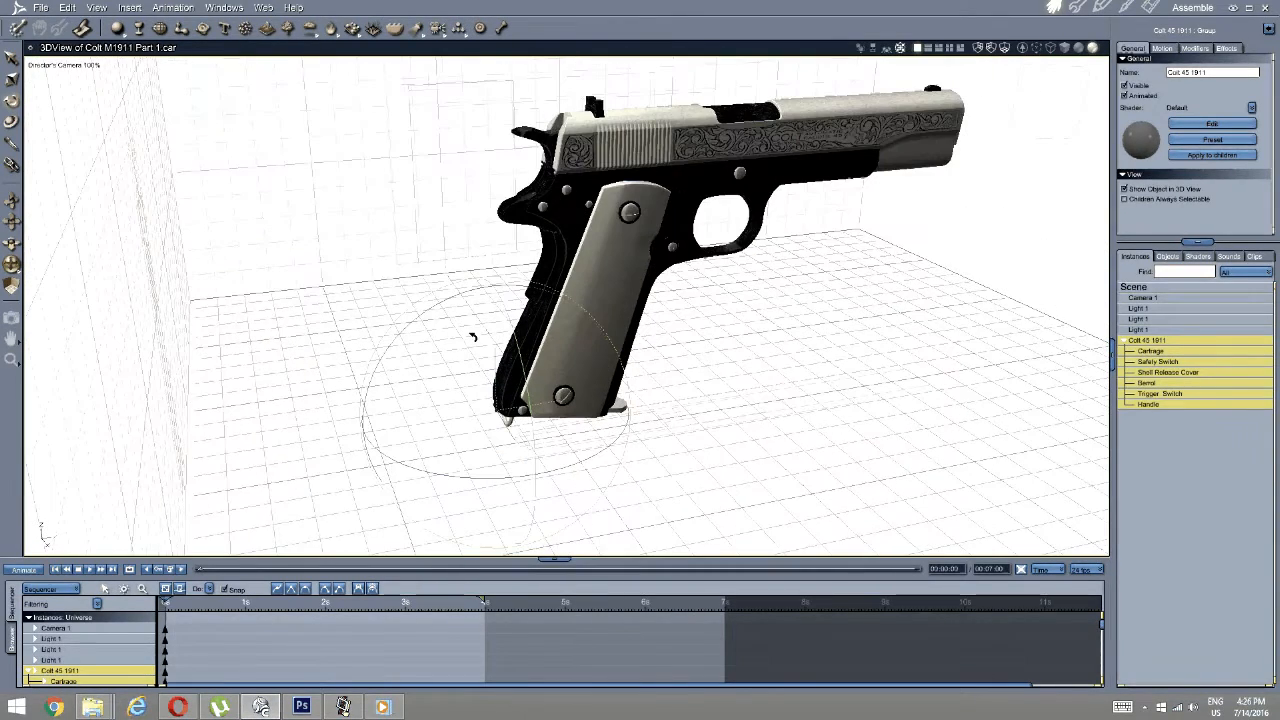
drag(421, 314, 420, 314)
key(ctrl+z)
middle_drag(421, 314, 433, 281)
Examine the hot points of the Shell Release Cover, Safety Switch and Cartrage by selecting each part.
scroll(390, 426, up, 5)
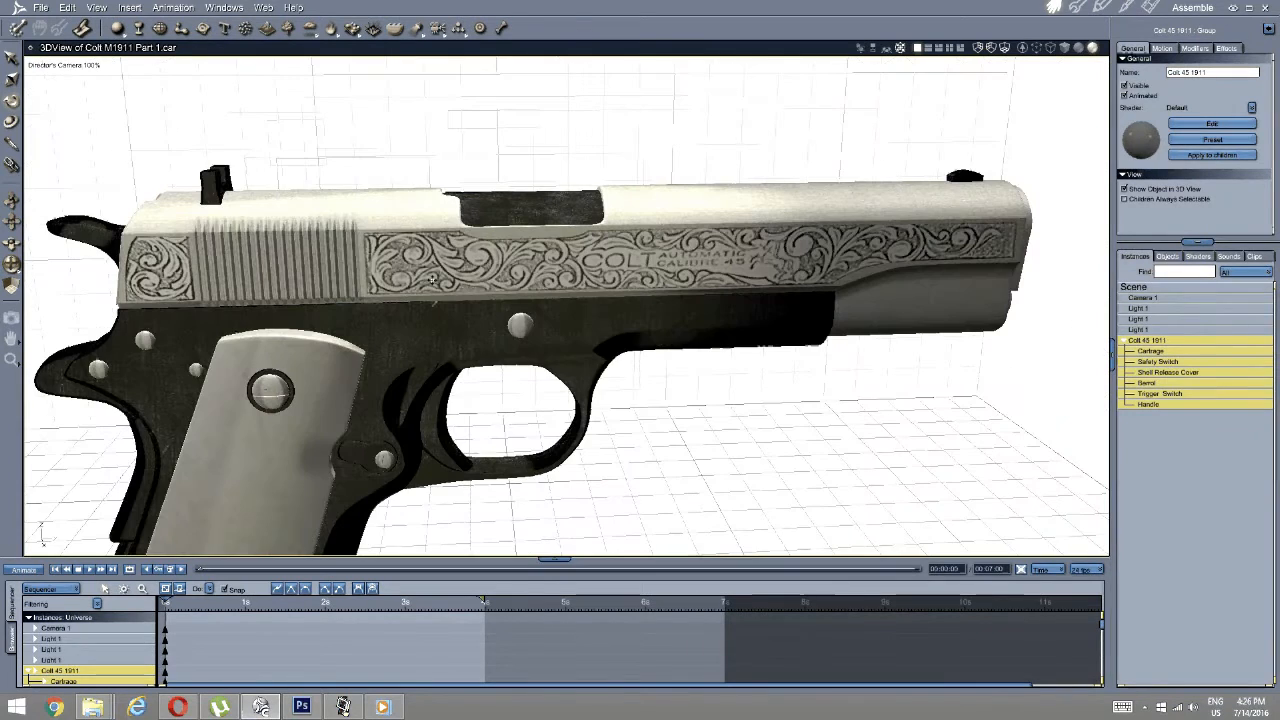
click(507, 246)
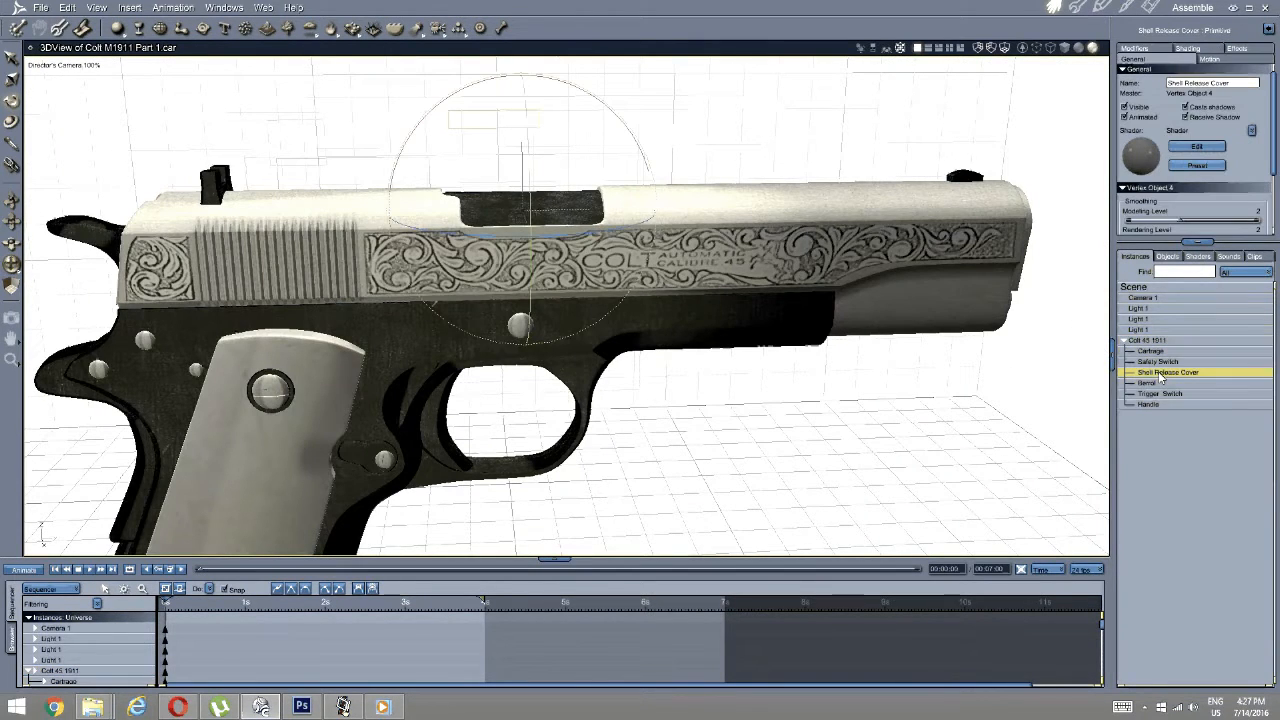
middle_drag(506, 246, 540, 316)
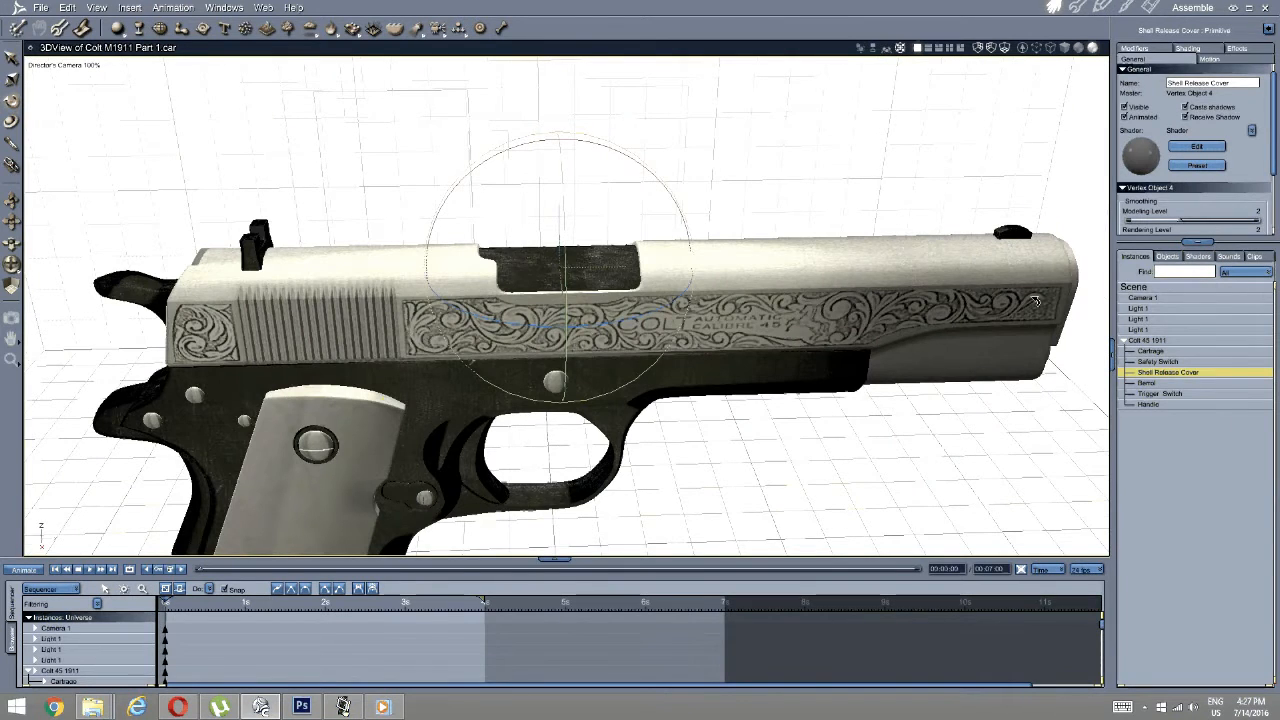
middle_drag(1035, 300, 680, 286)
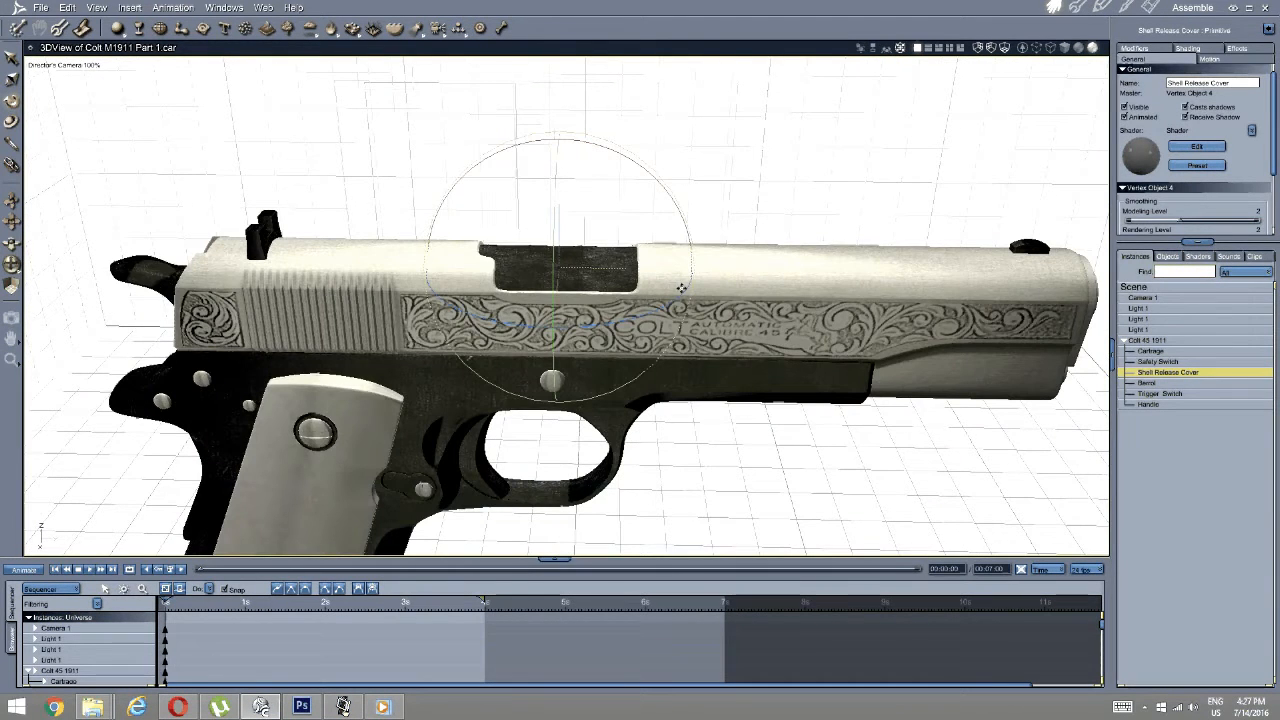
click(1158, 361)
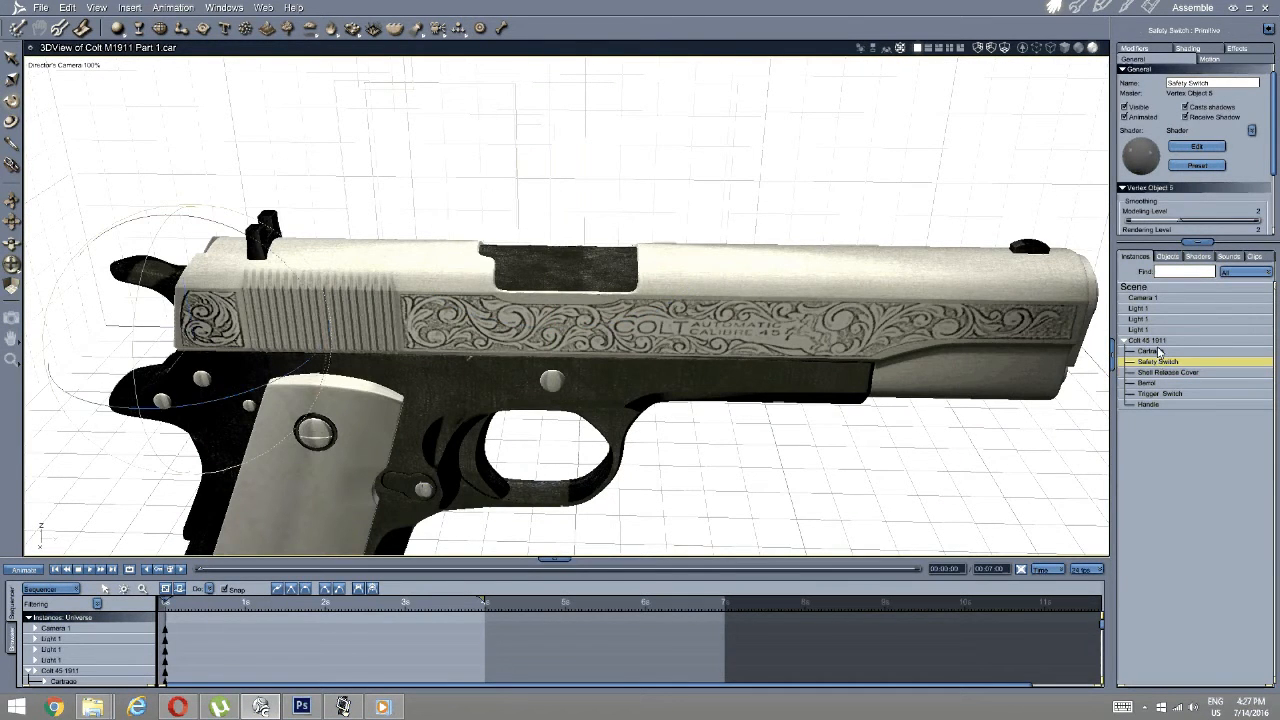
click(1160, 351)
middle_drag(510, 385, 551, 363)
middle_drag(498, 431, 624, 264)
click(1160, 372)
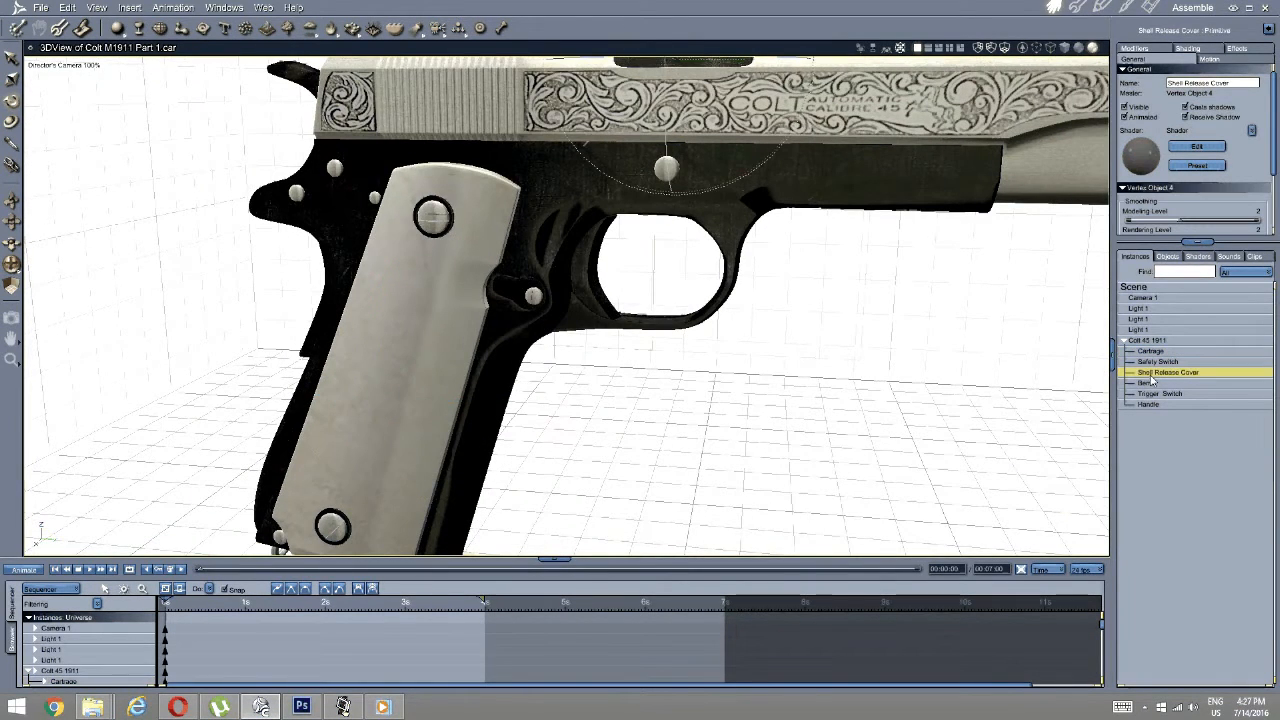
Select the Barrel and move its hot point back onto the rear serrations of the slide.
click(1150, 383)
middle_drag(850, 265, 730, 338)
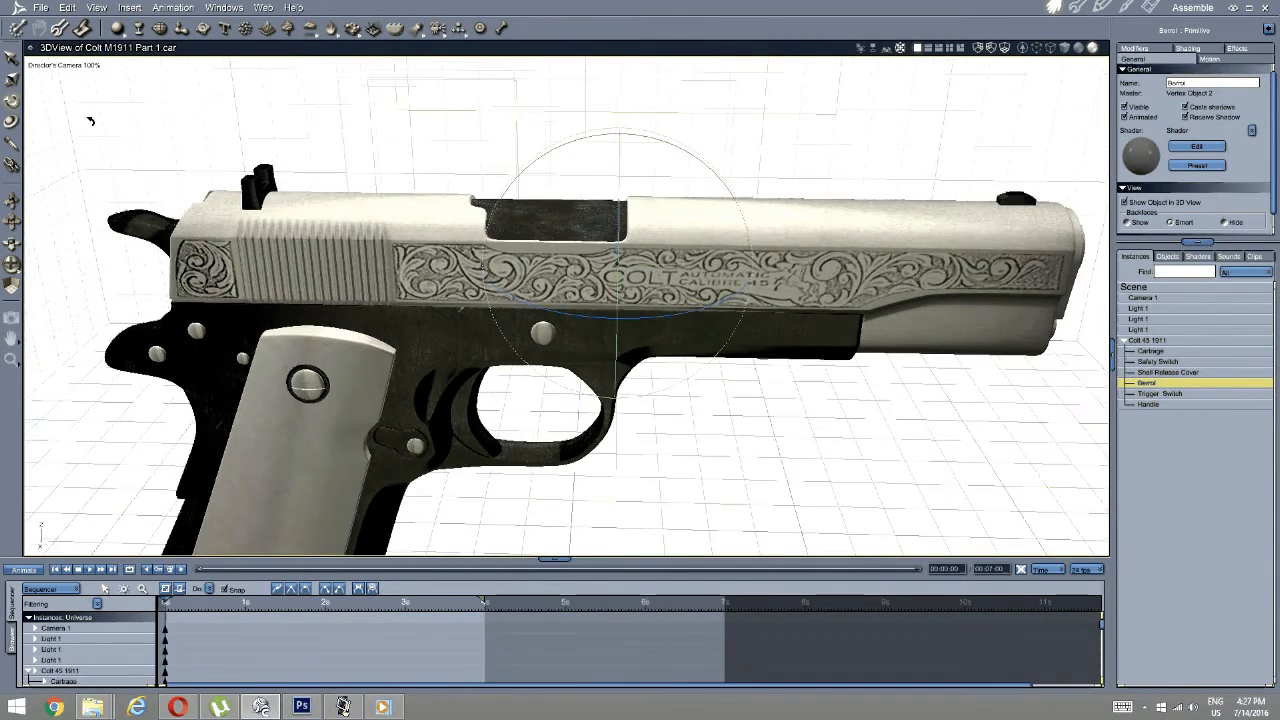
click(11, 64)
middle_drag(598, 239, 737, 227)
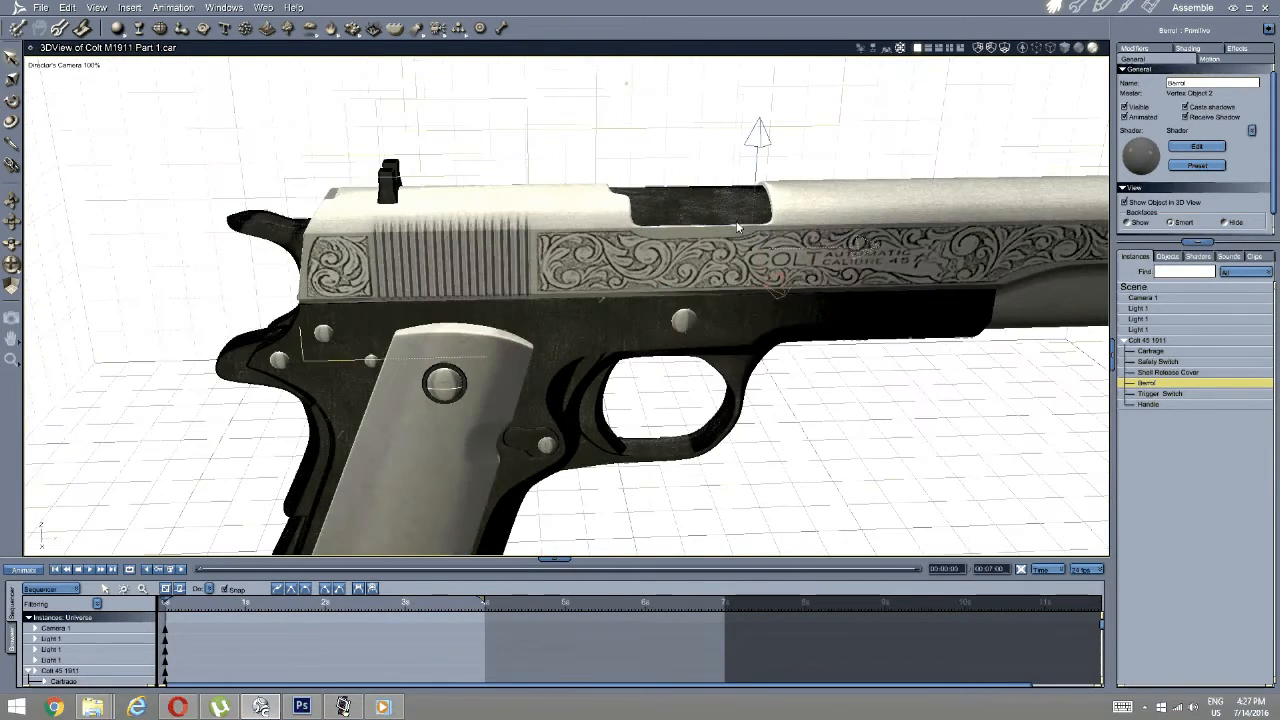
drag(861, 245, 573, 250)
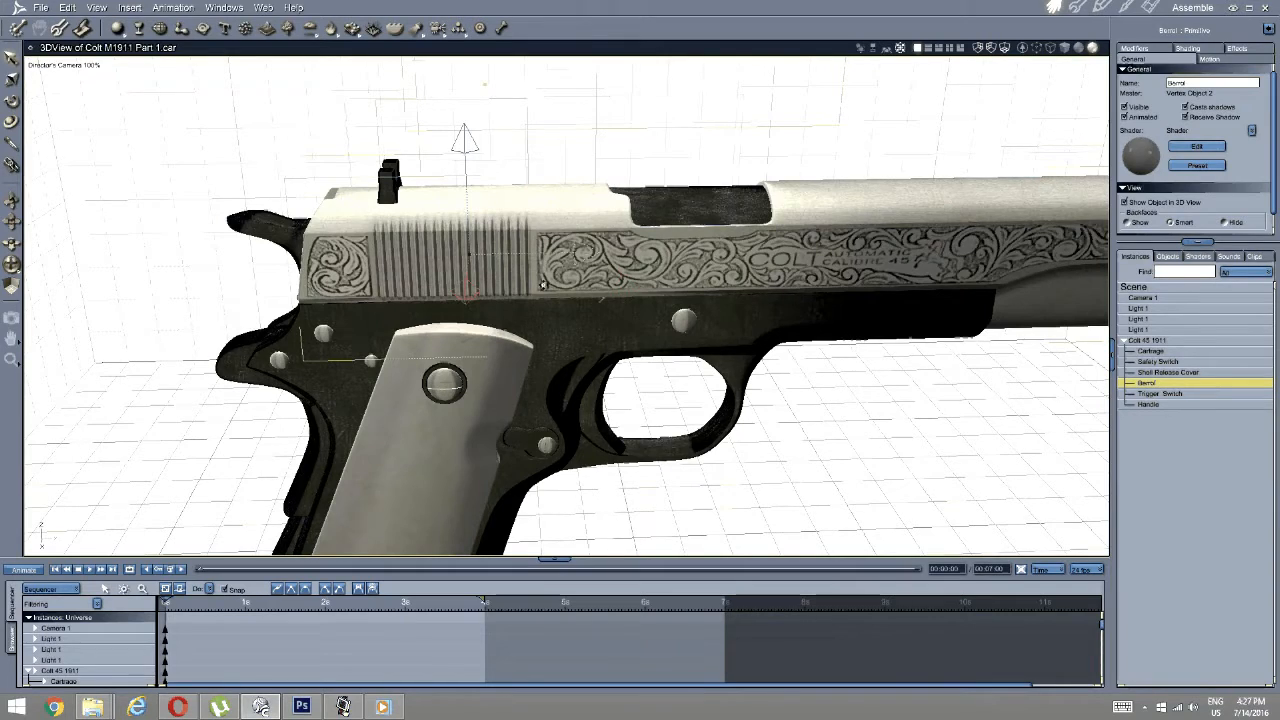
Try sliding the Barrel backward along the frame and return it to its original position.
middle_drag(568, 258, 569, 212)
scroll(569, 212, down, 2)
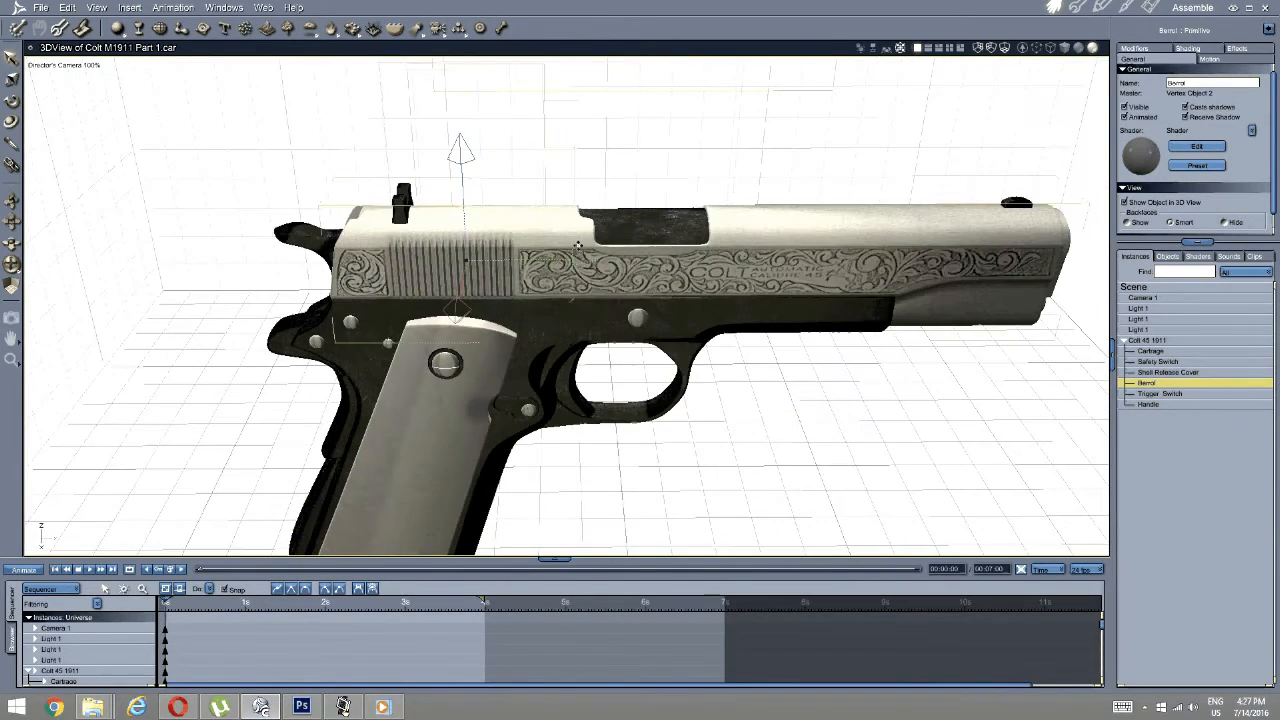
drag(569, 238, 441, 237)
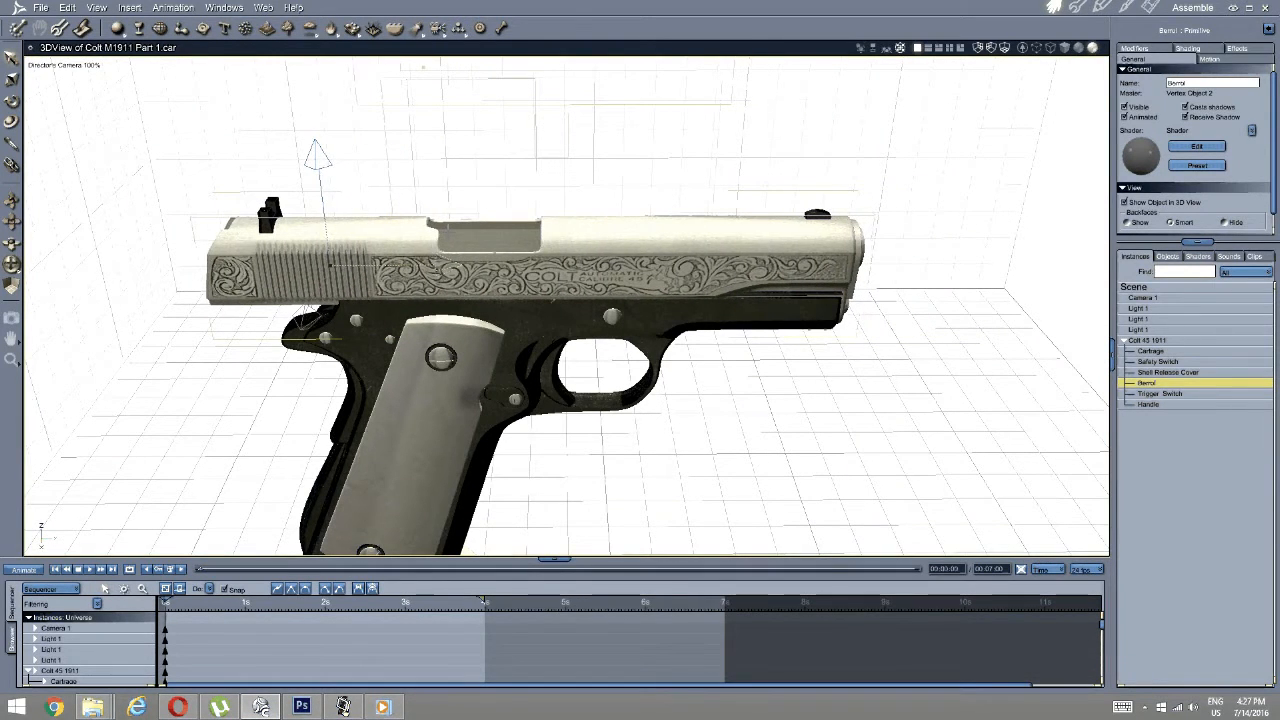
middle_drag(553, 299, 495, 322)
scroll(455, 312, up, 5)
scroll(512, 299, down, 3)
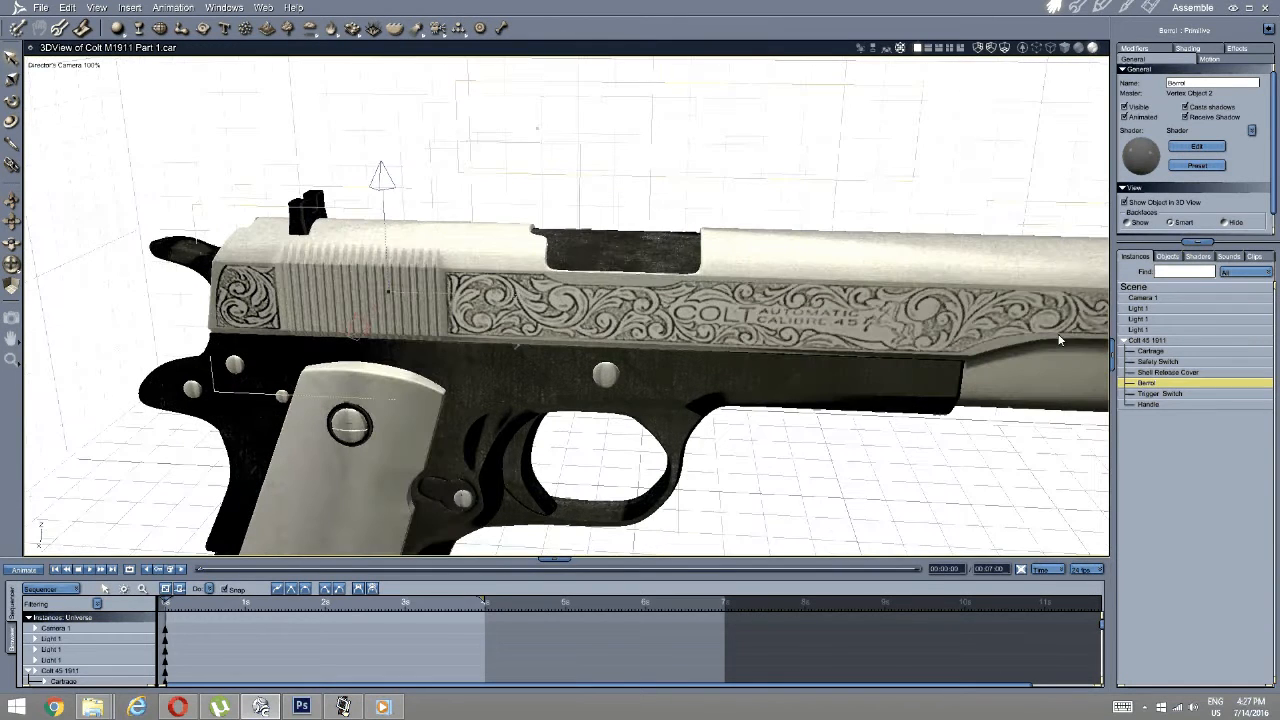
Check the remaining parts of the group one by one, including the Safety Switch mesh, Trigger Switch, Handle and Barrel.
click(1157, 371)
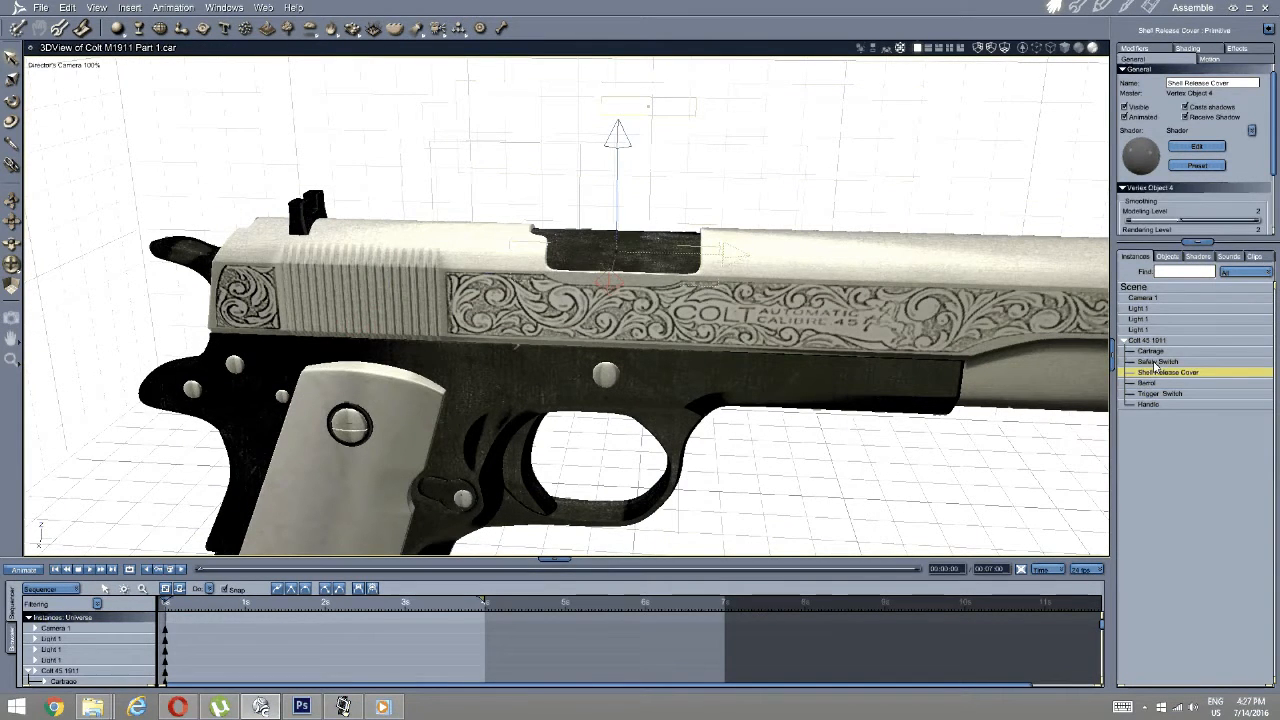
double_click(1154, 363)
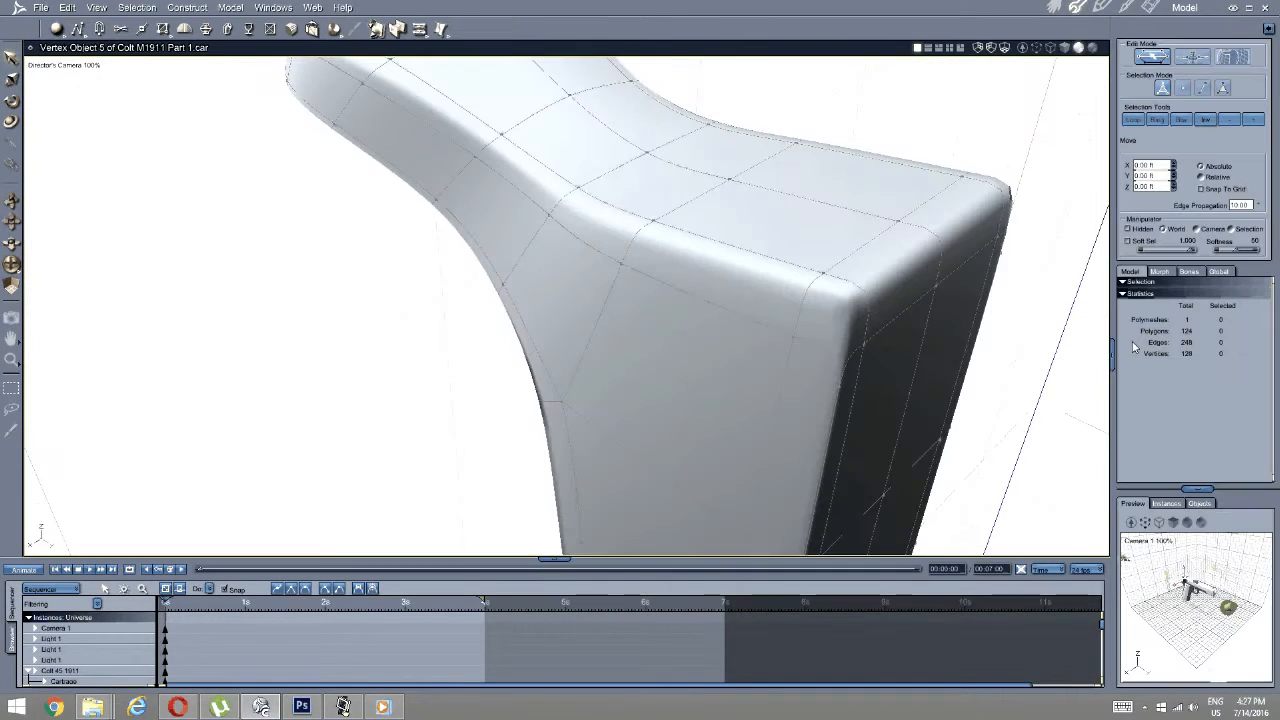
click(1055, 9)
click(1153, 392)
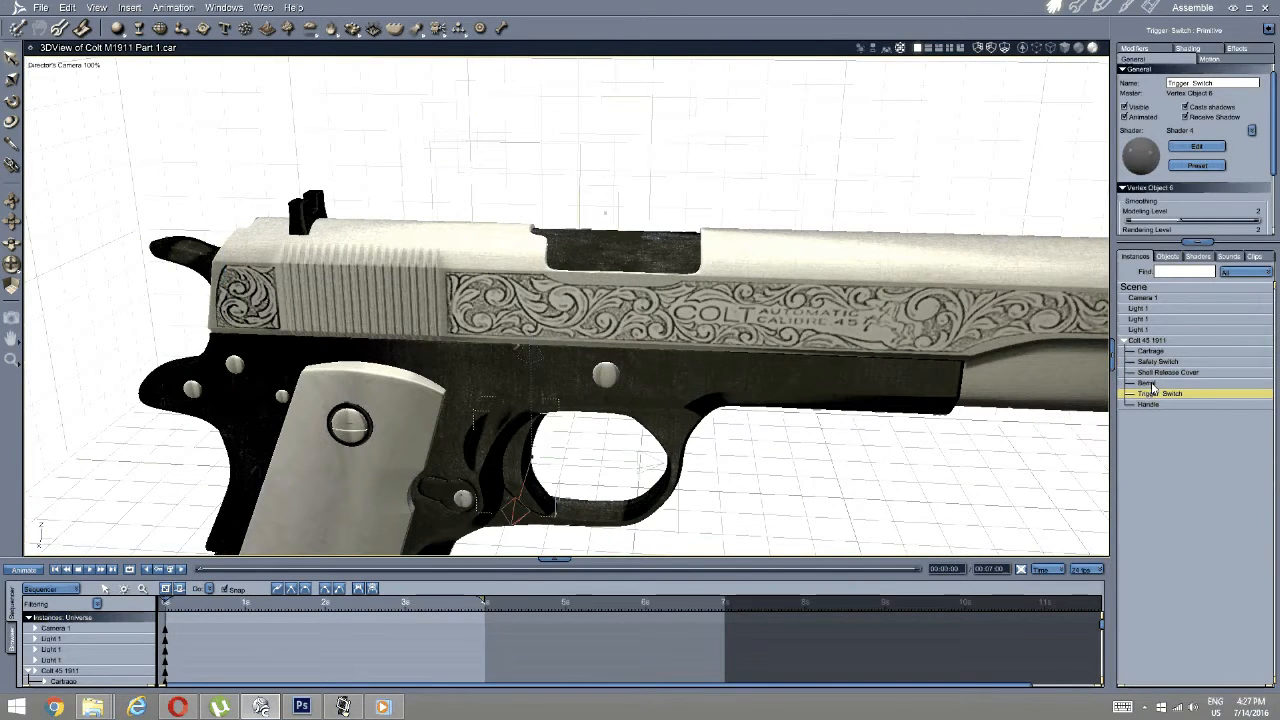
click(1152, 383)
click(1153, 373)
click(1153, 394)
click(1152, 404)
click(1153, 393)
click(1154, 384)
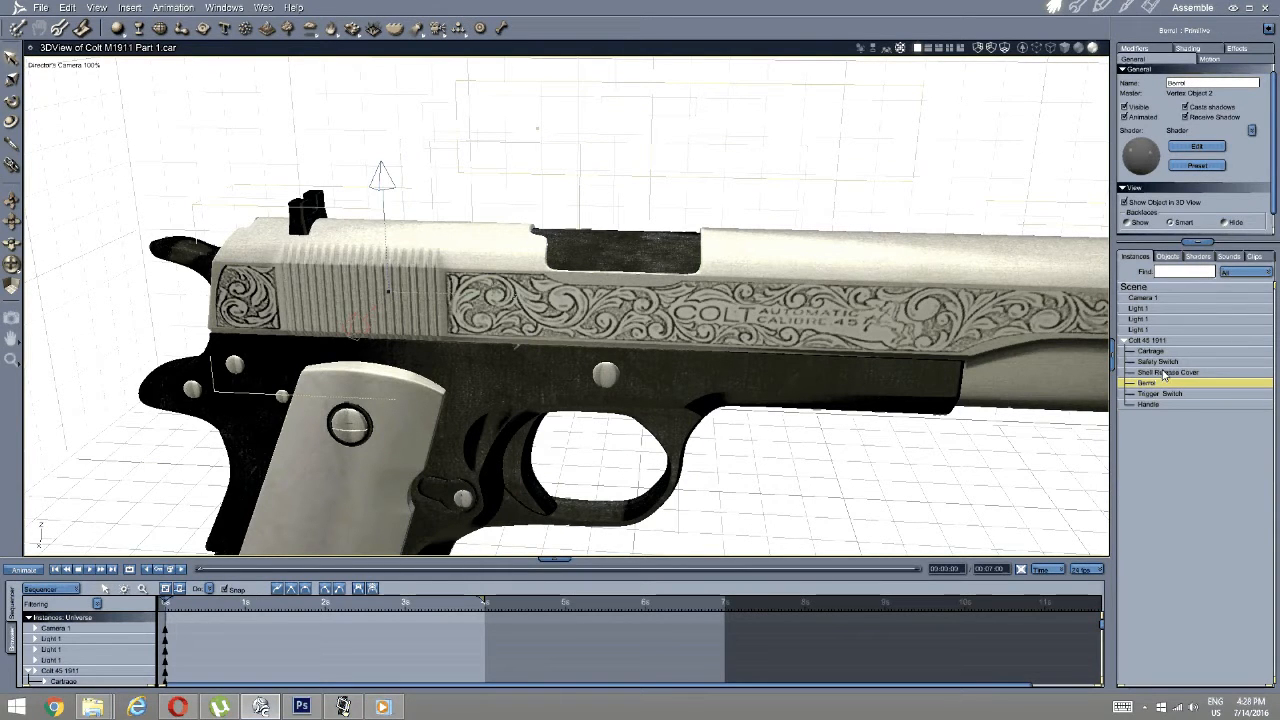
Try moving the Cartrage out of the grip to behind the gun, and undo the move.
click(1153, 353)
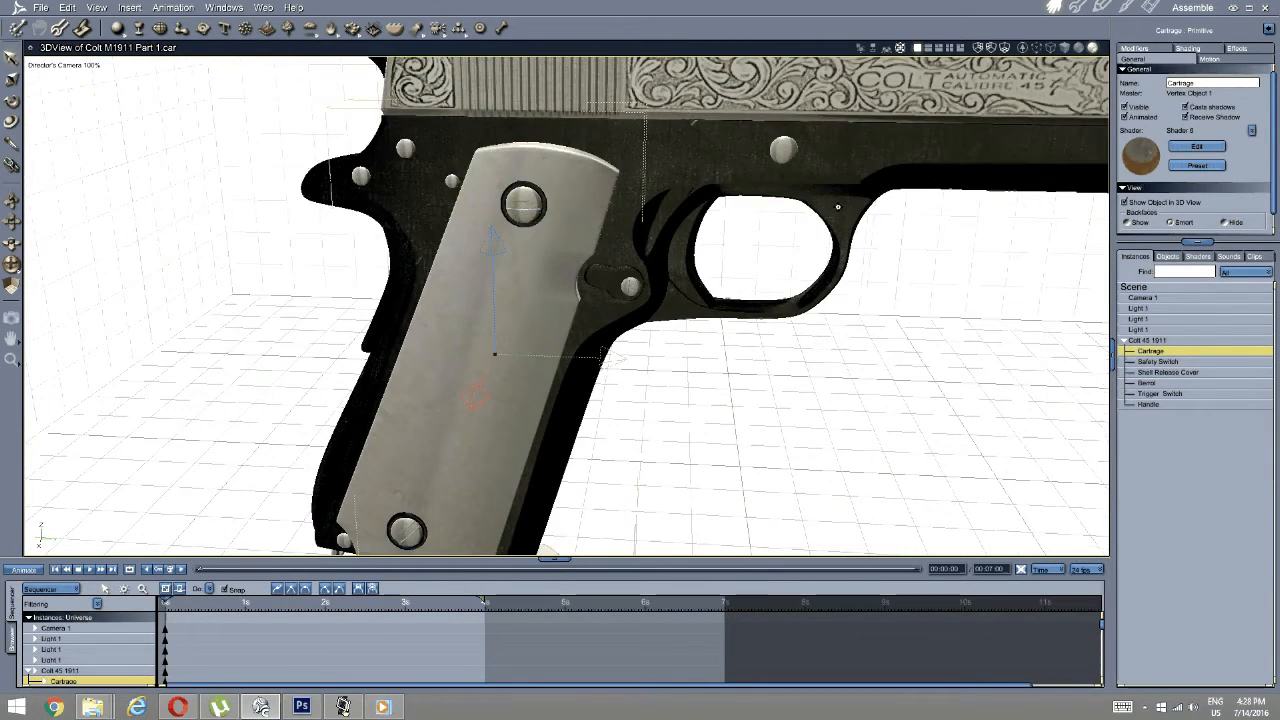
middle_drag(837, 206, 649, 271)
scroll(631, 343, down, 3)
middle_drag(631, 343, 659, 353)
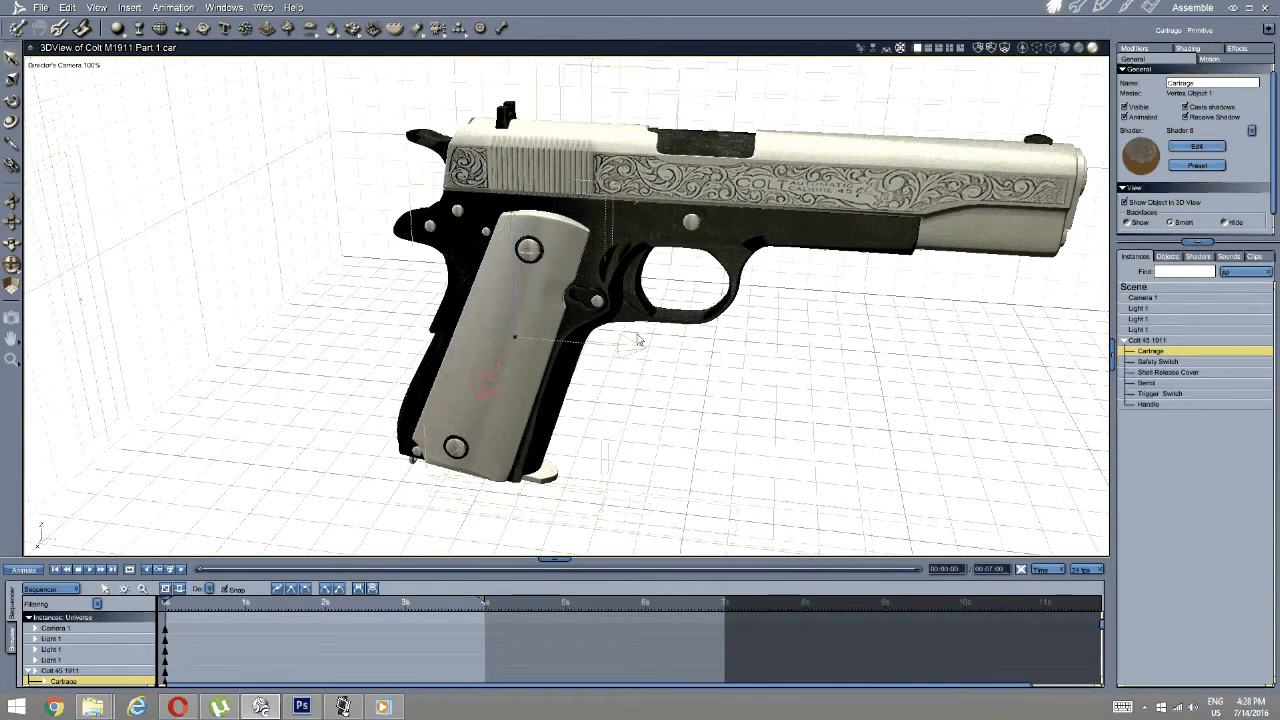
drag(628, 341, 383, 313)
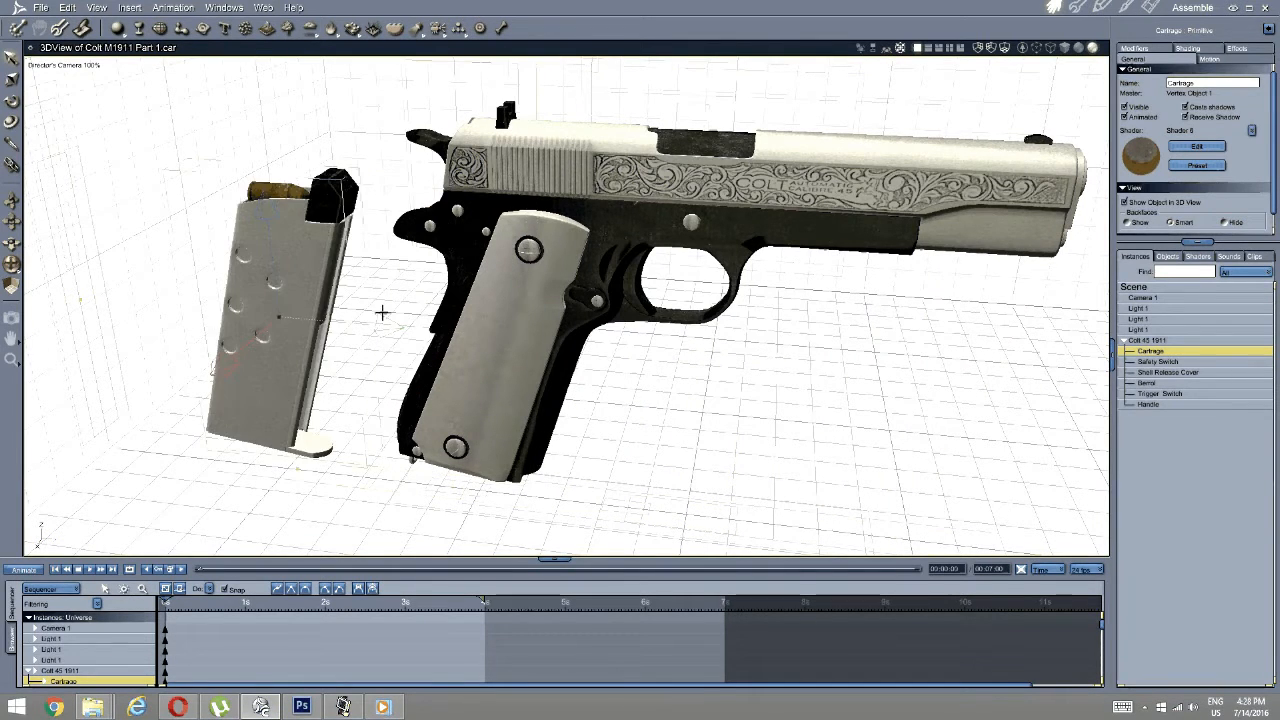
key(ctrl+z)
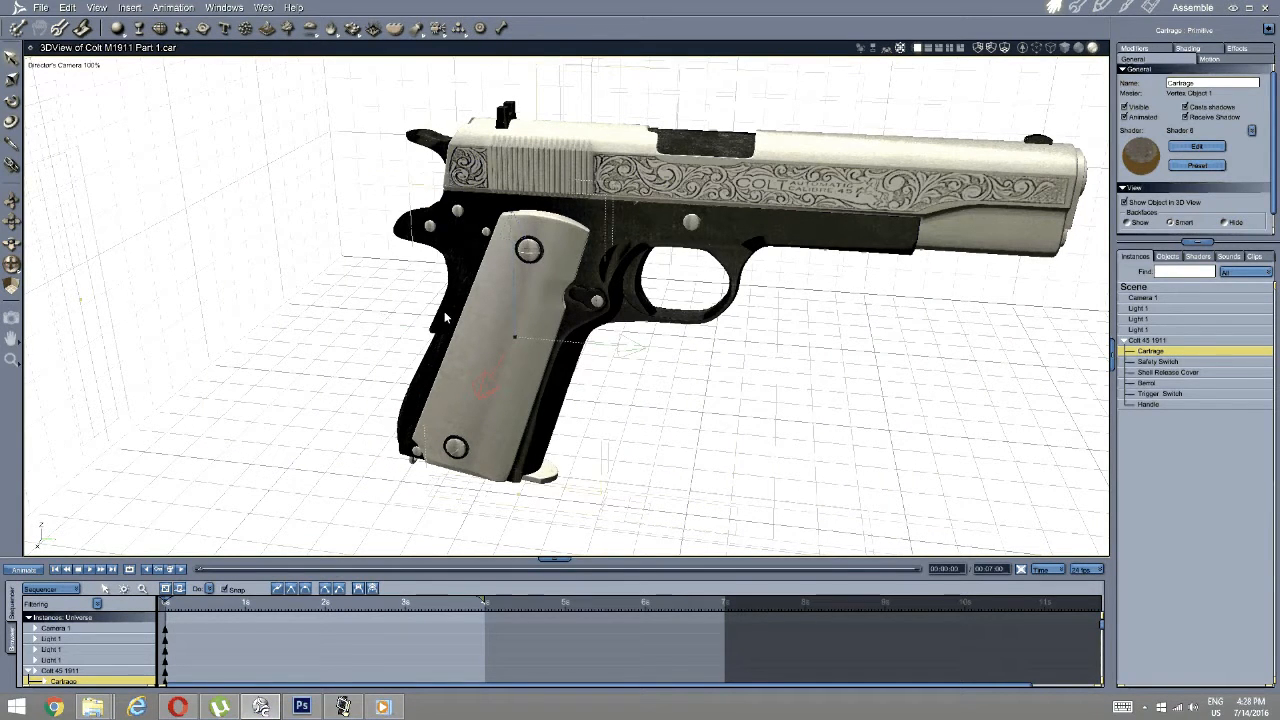
Duplicate the Cartrage and rename the copy as Bullet.
key(ctrl+d)
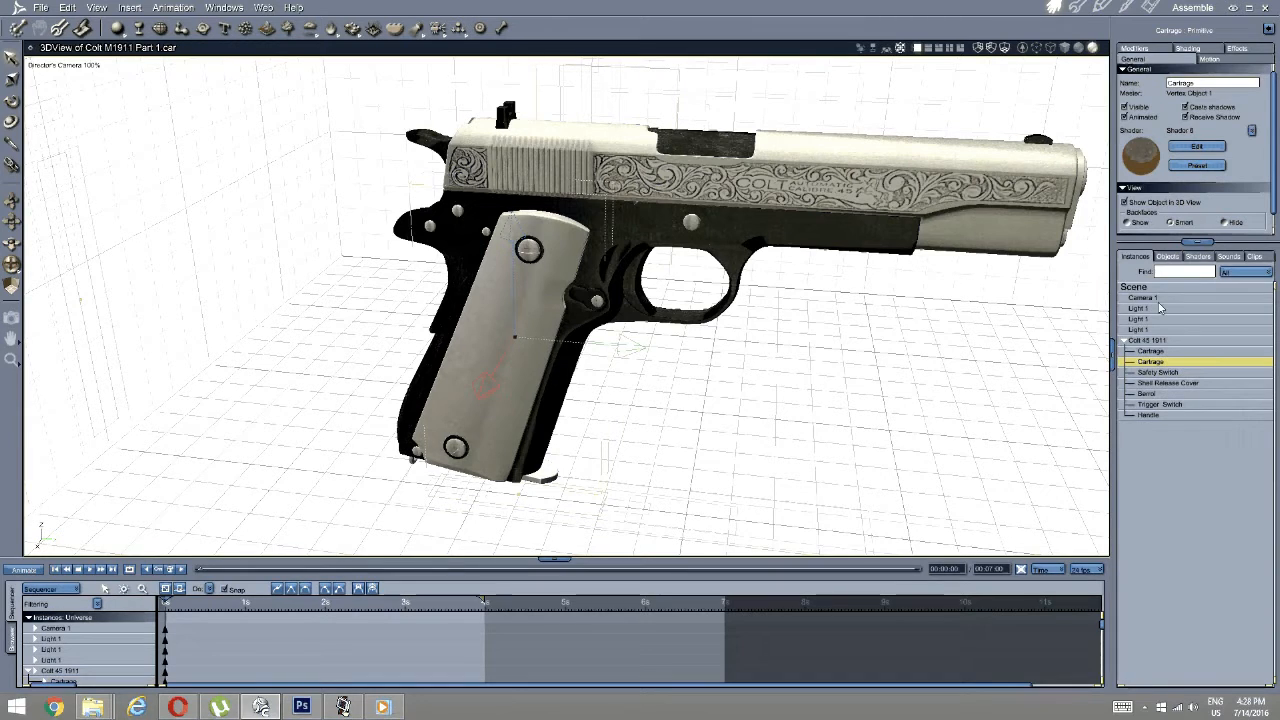
click(1206, 83)
double_click(1206, 83)
key(BackSpace)
text(Bullet)
key(Return)
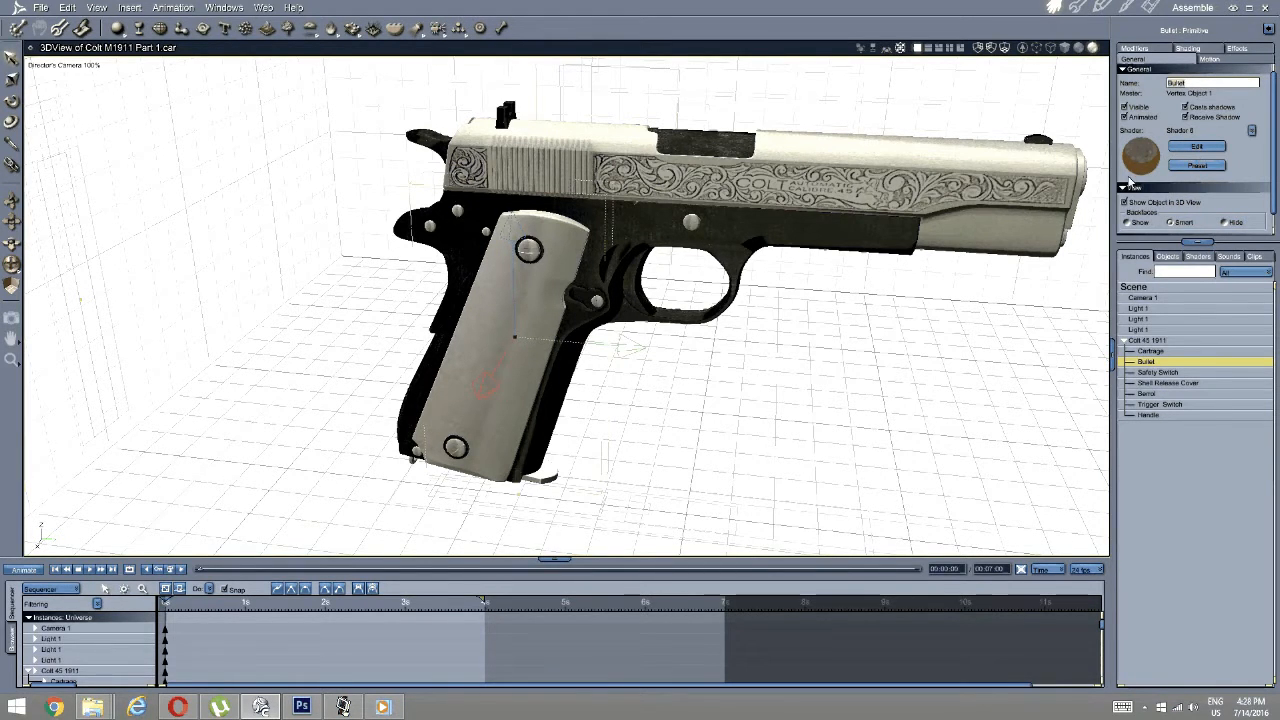
Open the Bullet for mesh editing, creating a new master for it.
drag(540, 290, 630, 265)
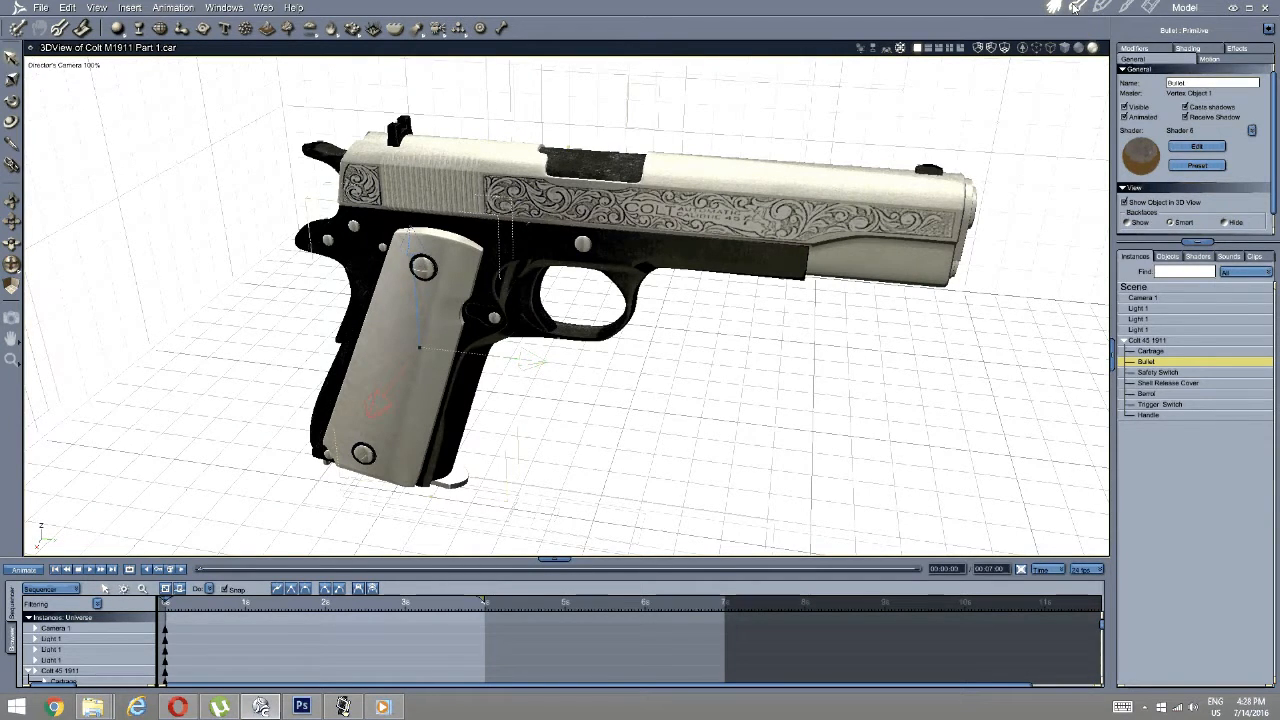
click(1075, 7)
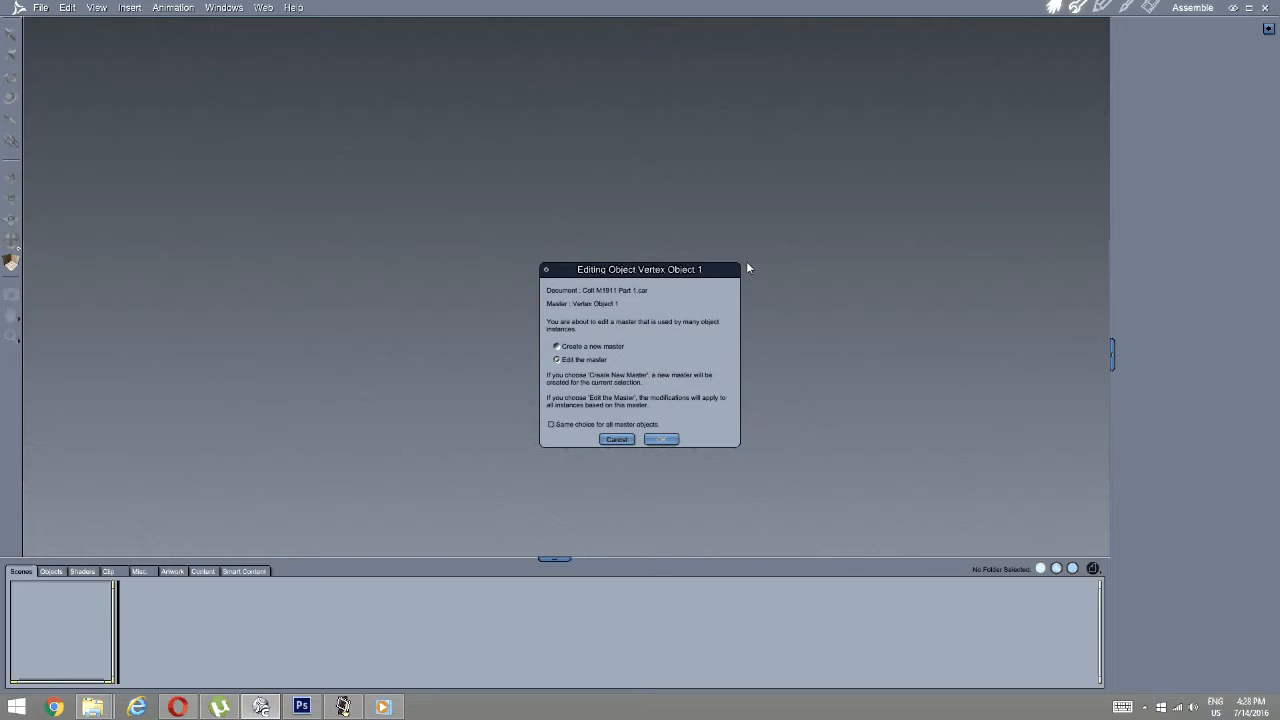
click(557, 347)
click(557, 359)
click(661, 438)
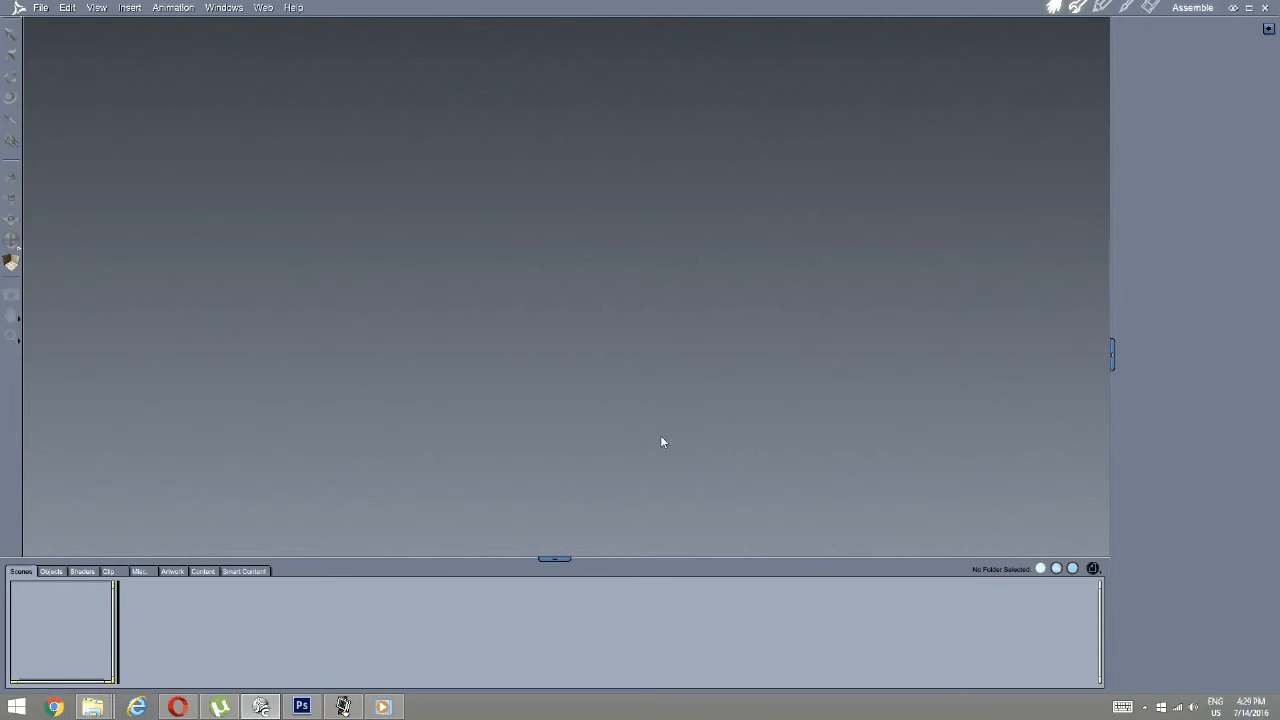
Reveal the hidden vertices of the Bullet mesh and clear the selection.
middle_drag(686, 303, 657, 246)
scroll(653, 305, down, 3)
middle_drag(653, 305, 689, 317)
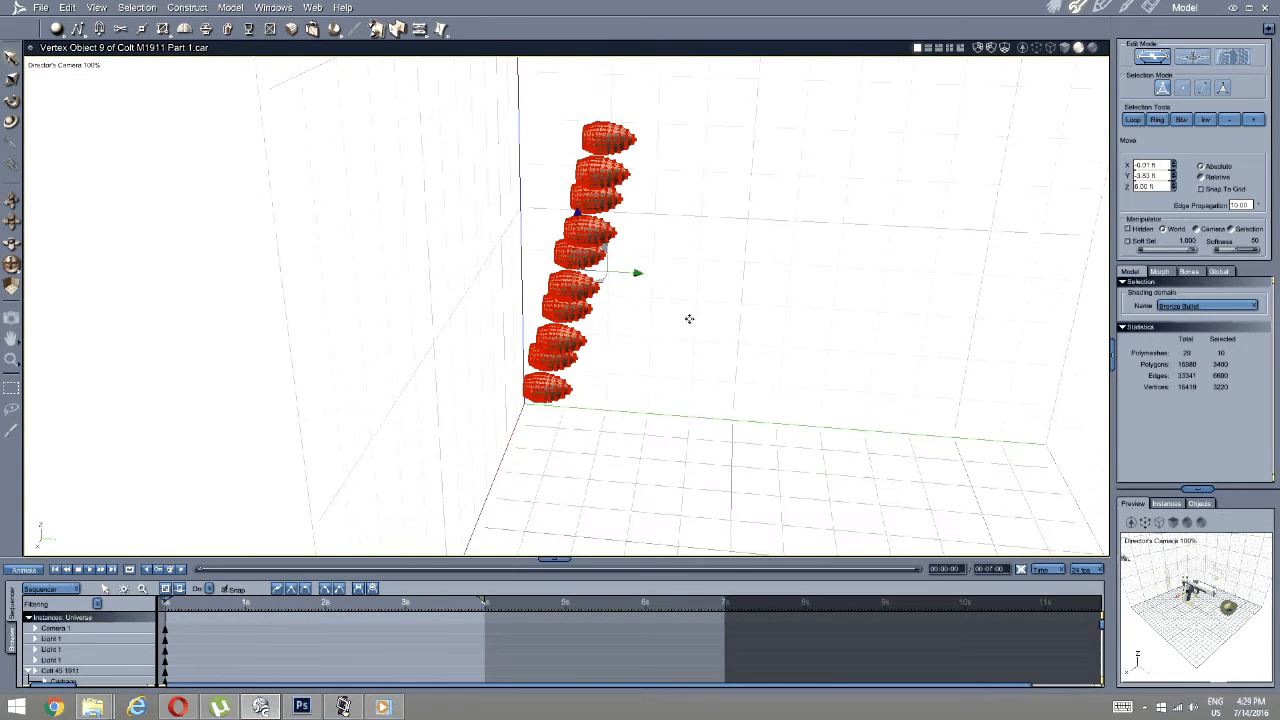
click(96, 8)
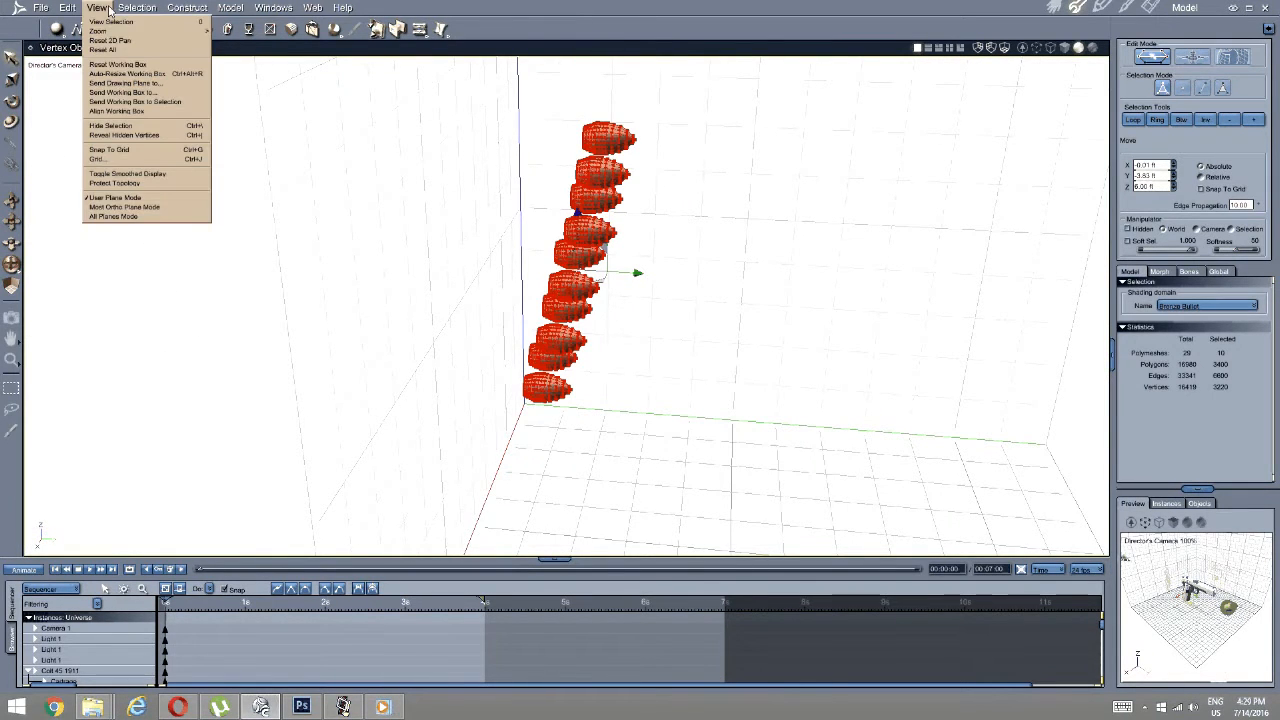
click(124, 134)
middle_drag(461, 167, 537, 224)
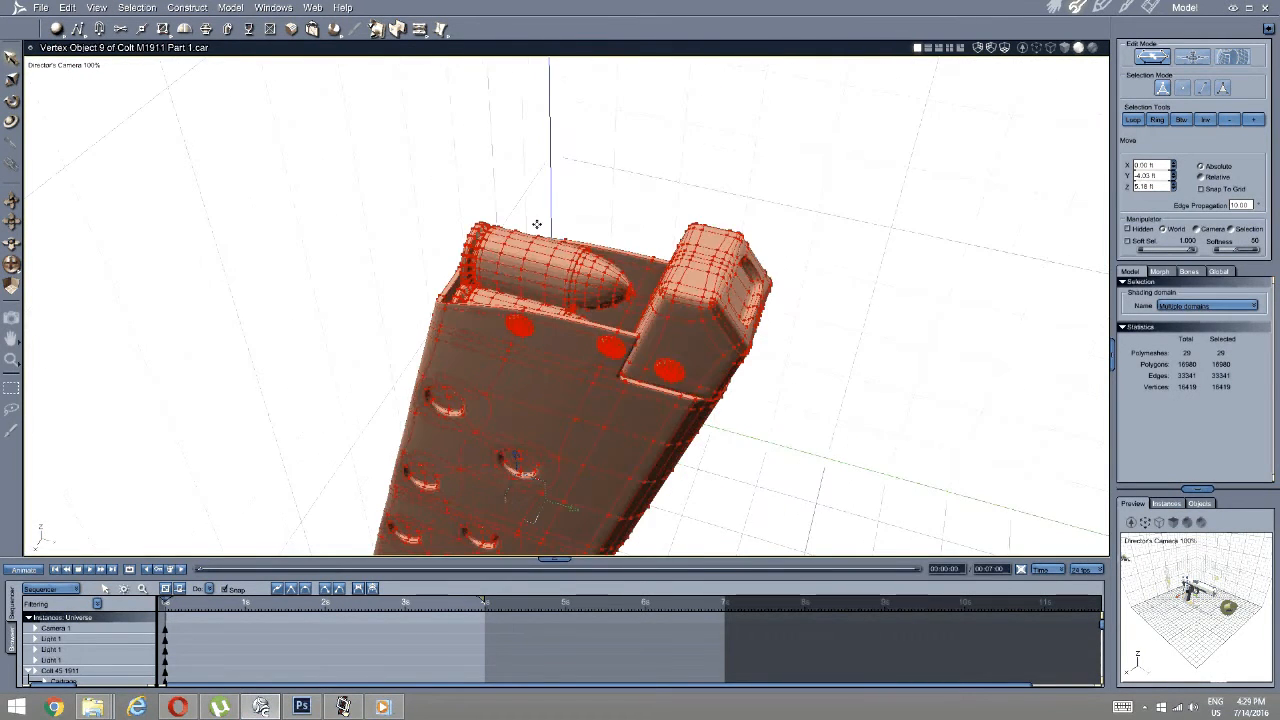
scroll(537, 224, up, 3)
click(606, 149)
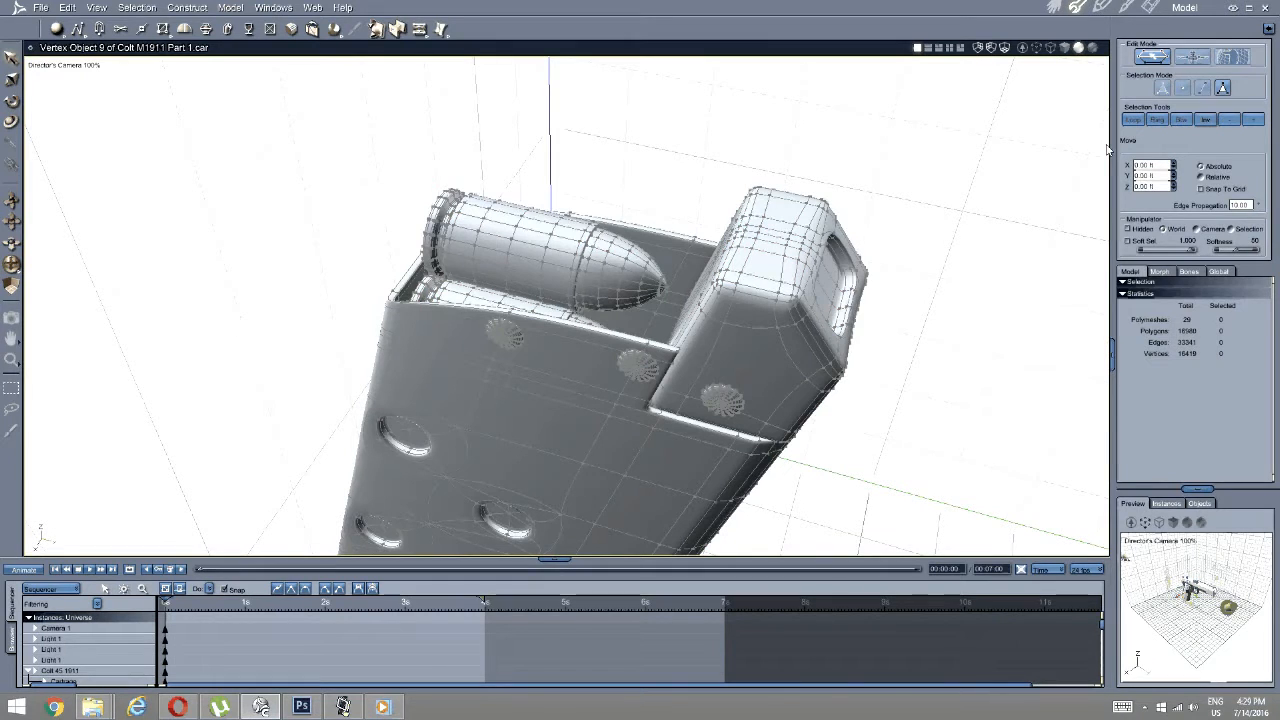
Select both parts of the top round, invert the selection and delete the rest of the magazine mesh.
double_click(612, 284)
shift+double_click(543, 264)
middle_drag(543, 267, 550, 258)
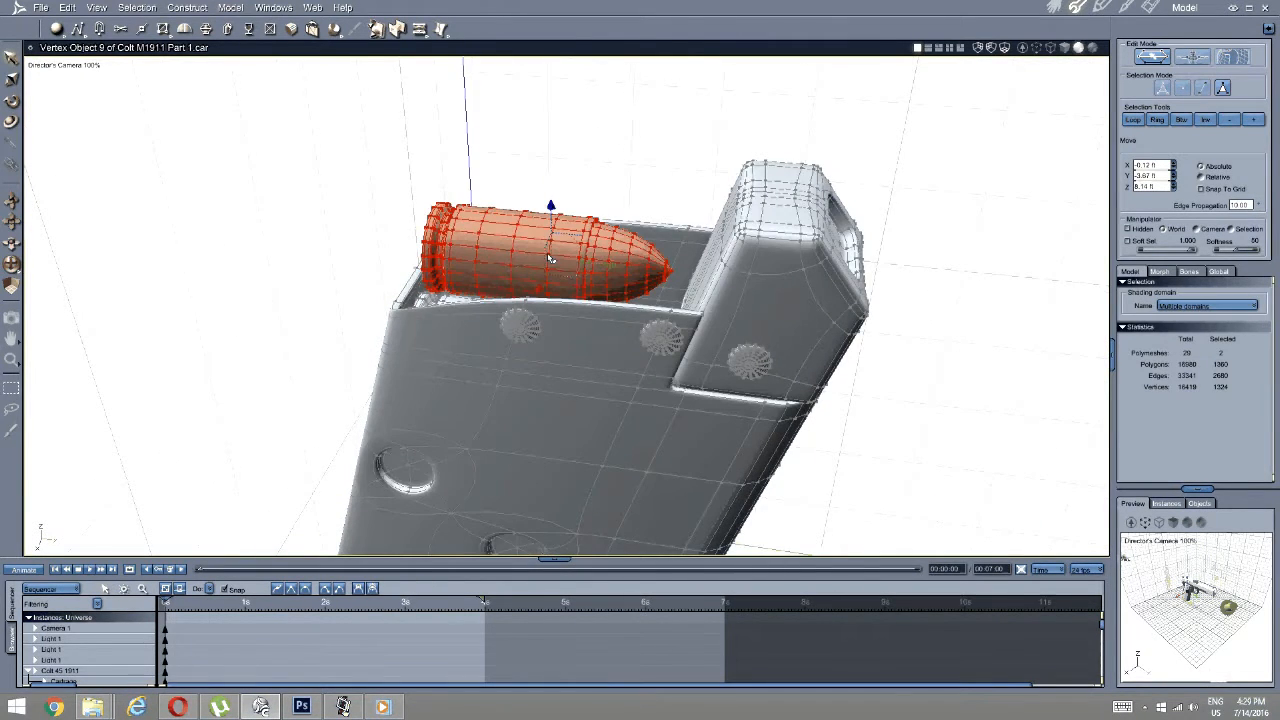
click(1205, 119)
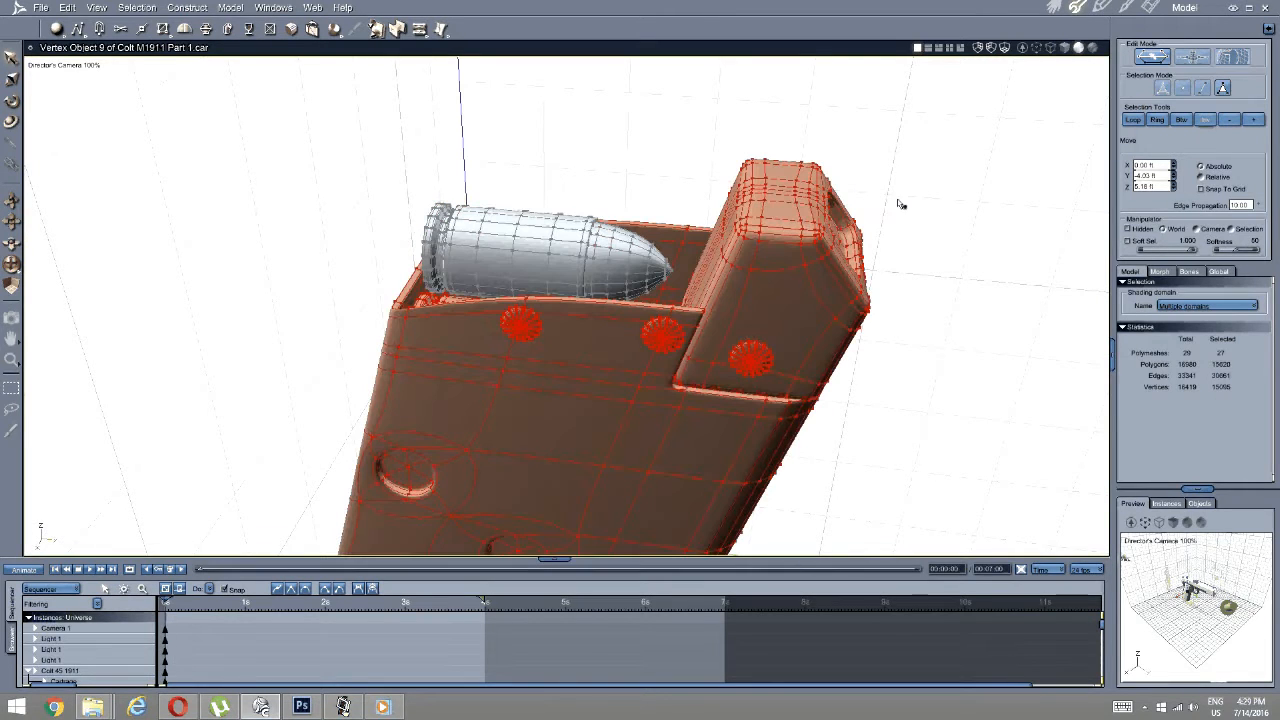
key(Delete)
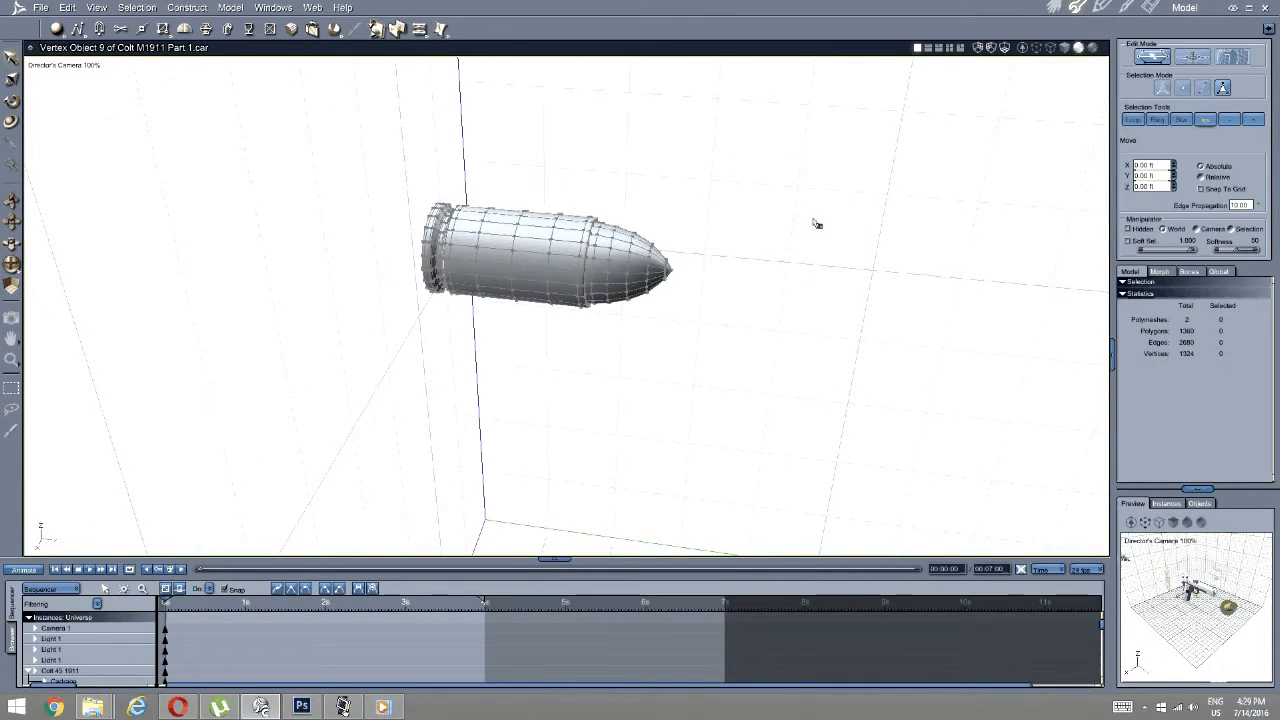
Select the whole remaining round, return to the scene assembly and center the Bullet's hot point.
middle_drag(665, 195, 589, 240)
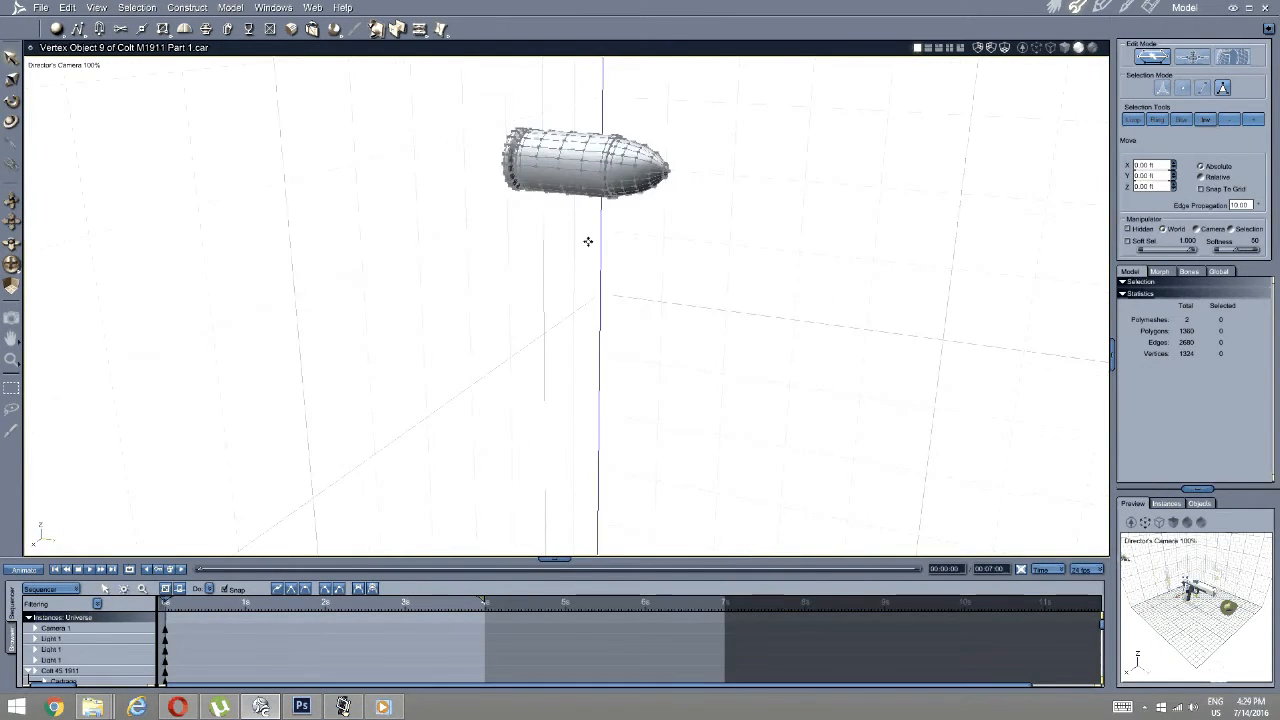
drag(700, 68, 367, 280)
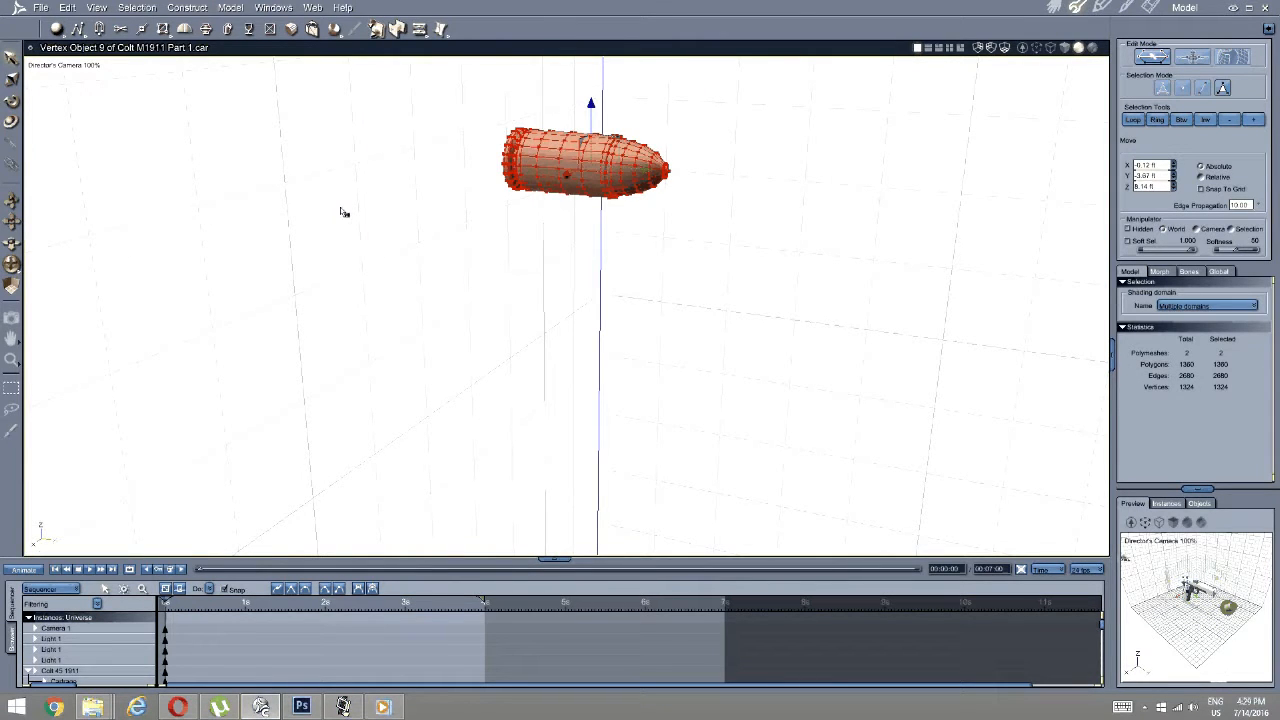
mouse_move(349, 255)
middle_down()
mouse_move(474, 229)
mouse_move(580, 231)
mouse_move(194, 243)
mouse_move(354, 249)
middle_up()
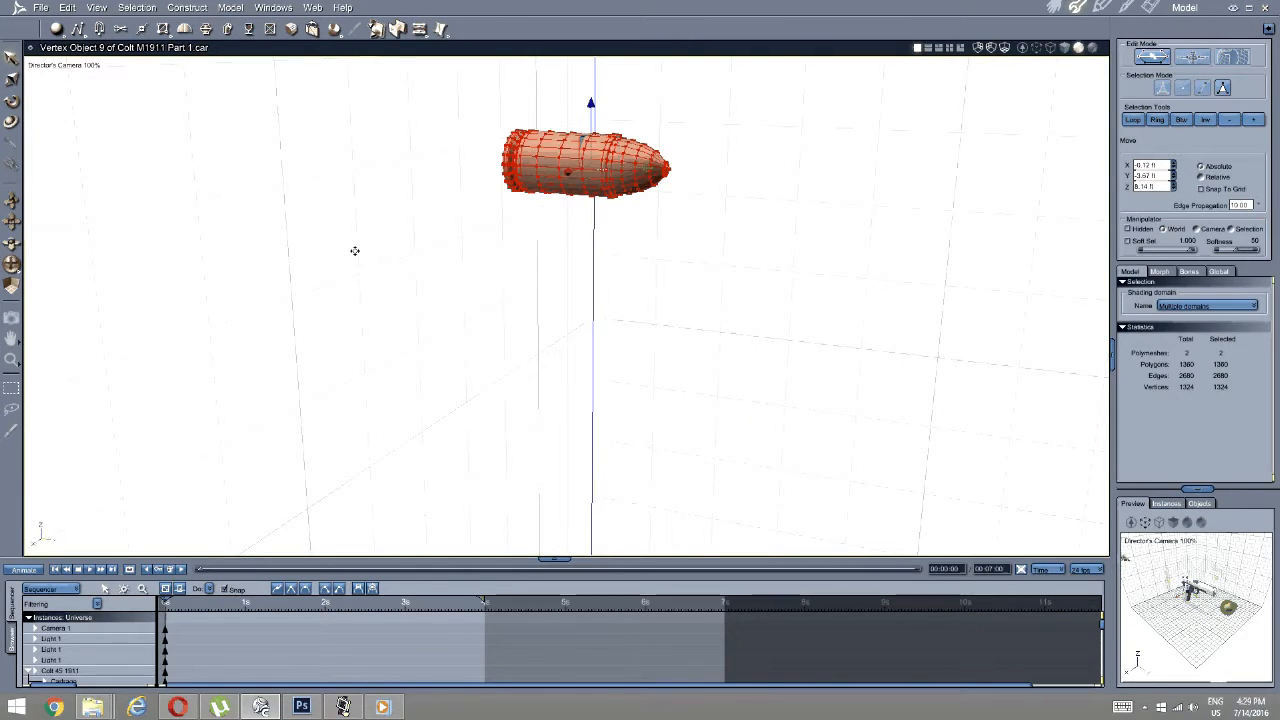
click(1055, 8)
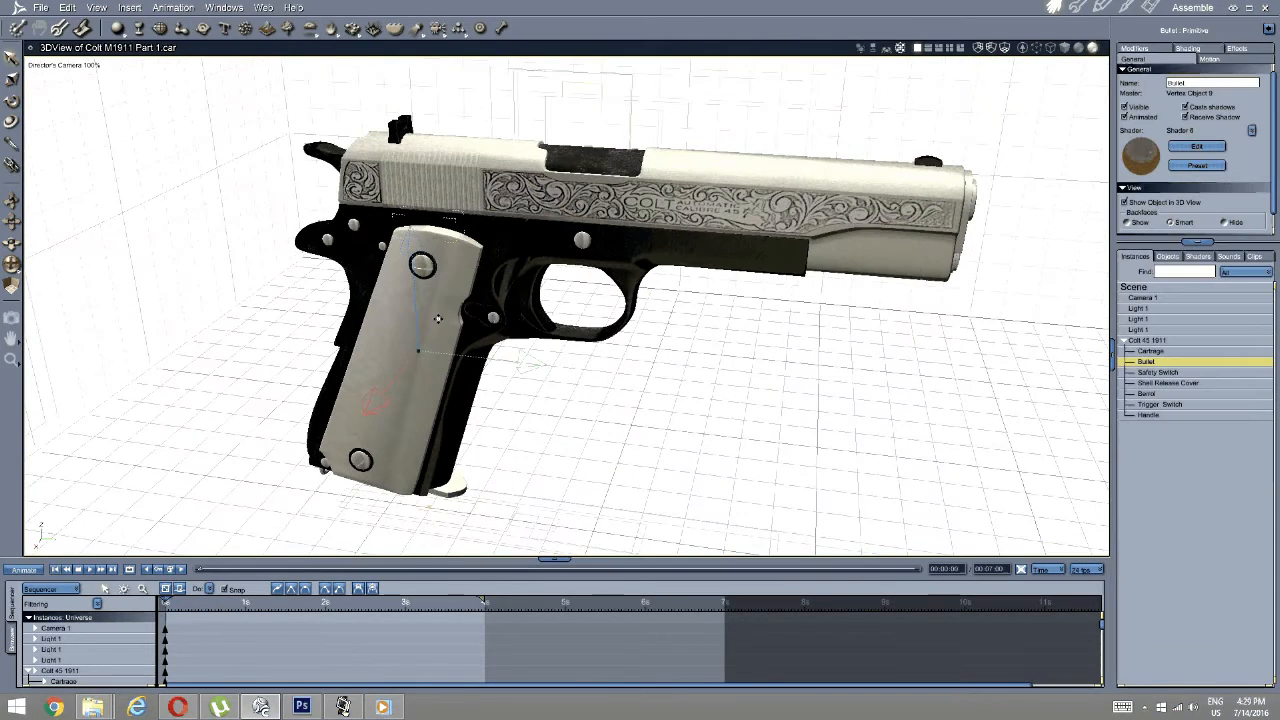
click(67, 8)
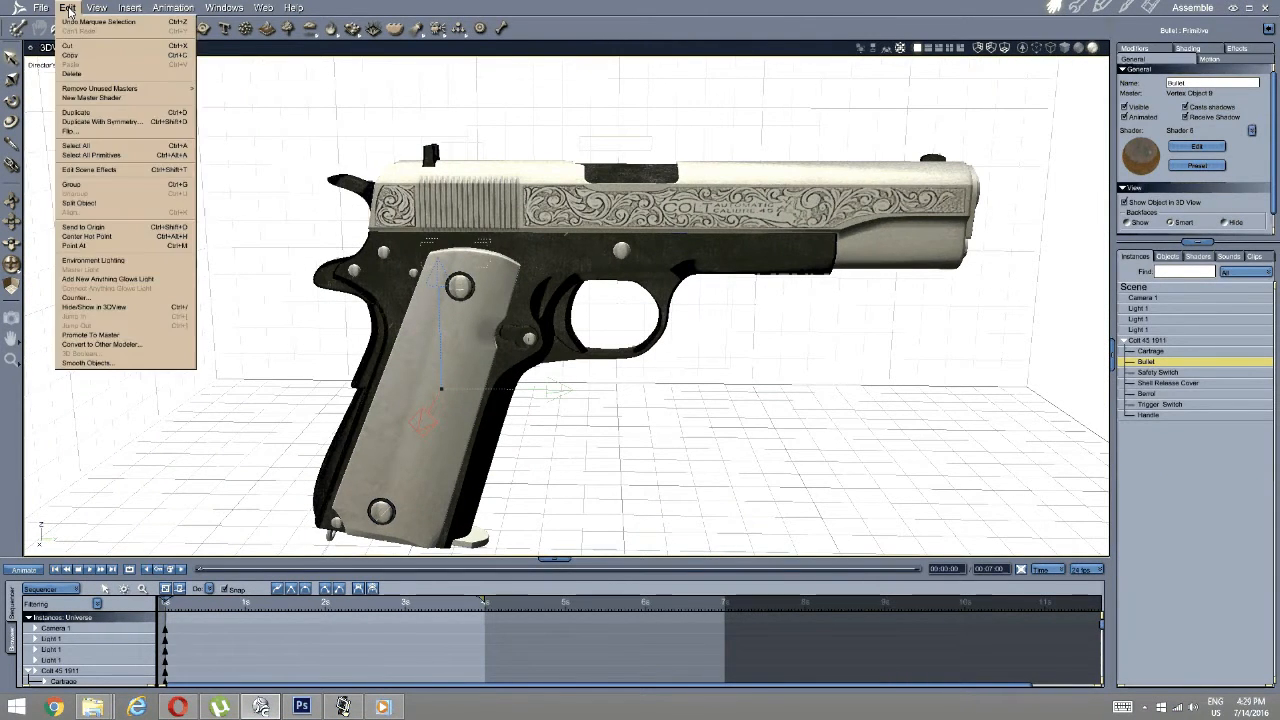
click(125, 237)
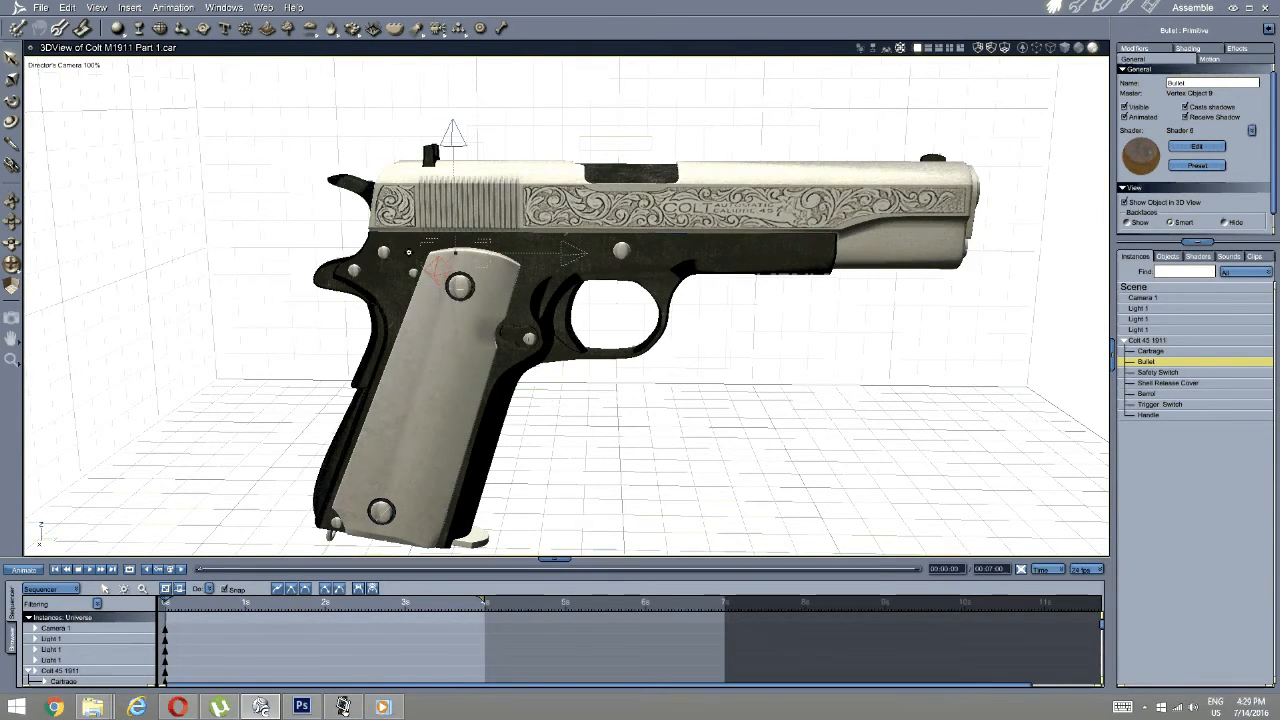
Move the Bullet forward along the gun and raise it above the slide's ejection port.
scroll(585, 350, up, 5)
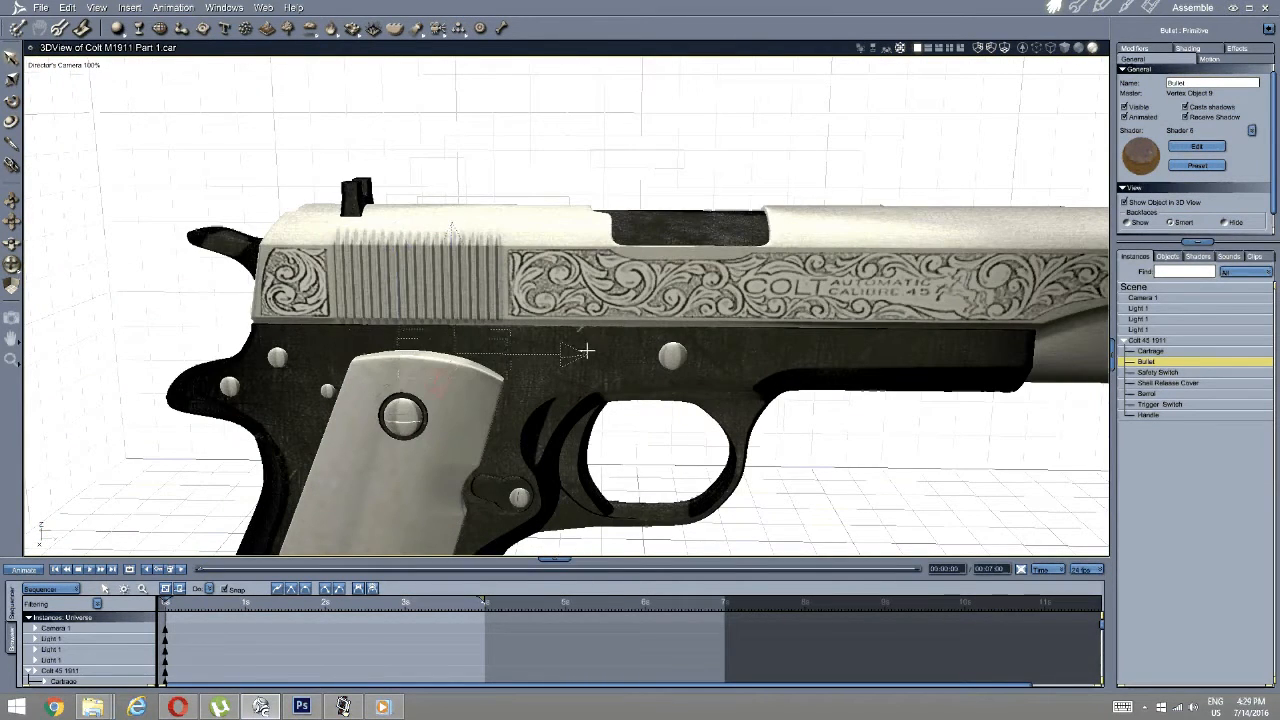
mouse_move(587, 351)
middle_down()
mouse_move(657, 309)
mouse_move(592, 366)
middle_up()
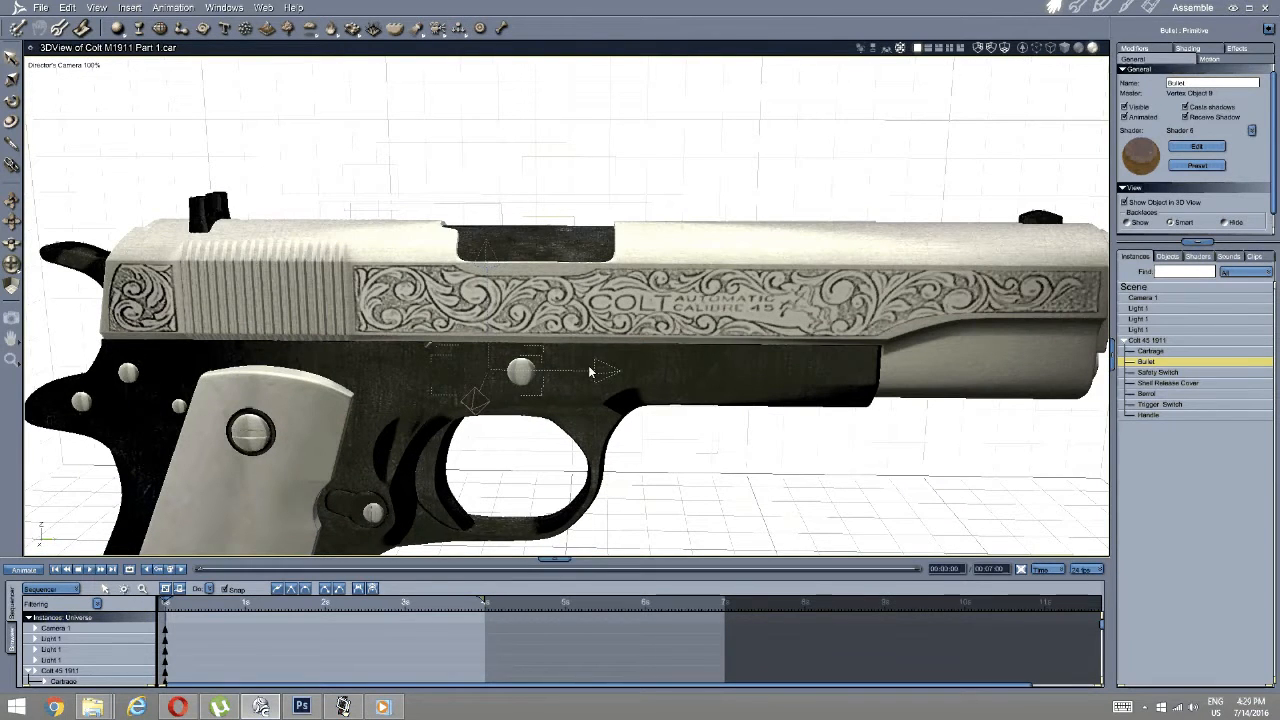
click(597, 373)
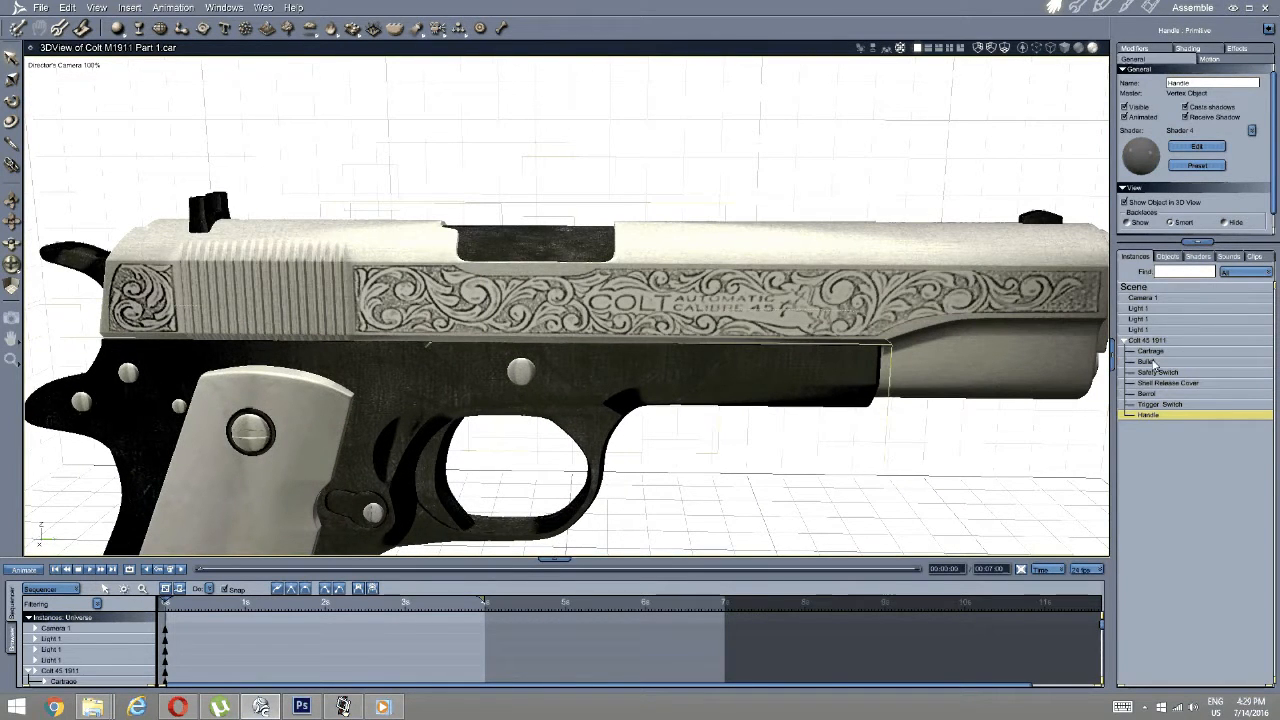
click(617, 369)
drag(617, 369, 651, 366)
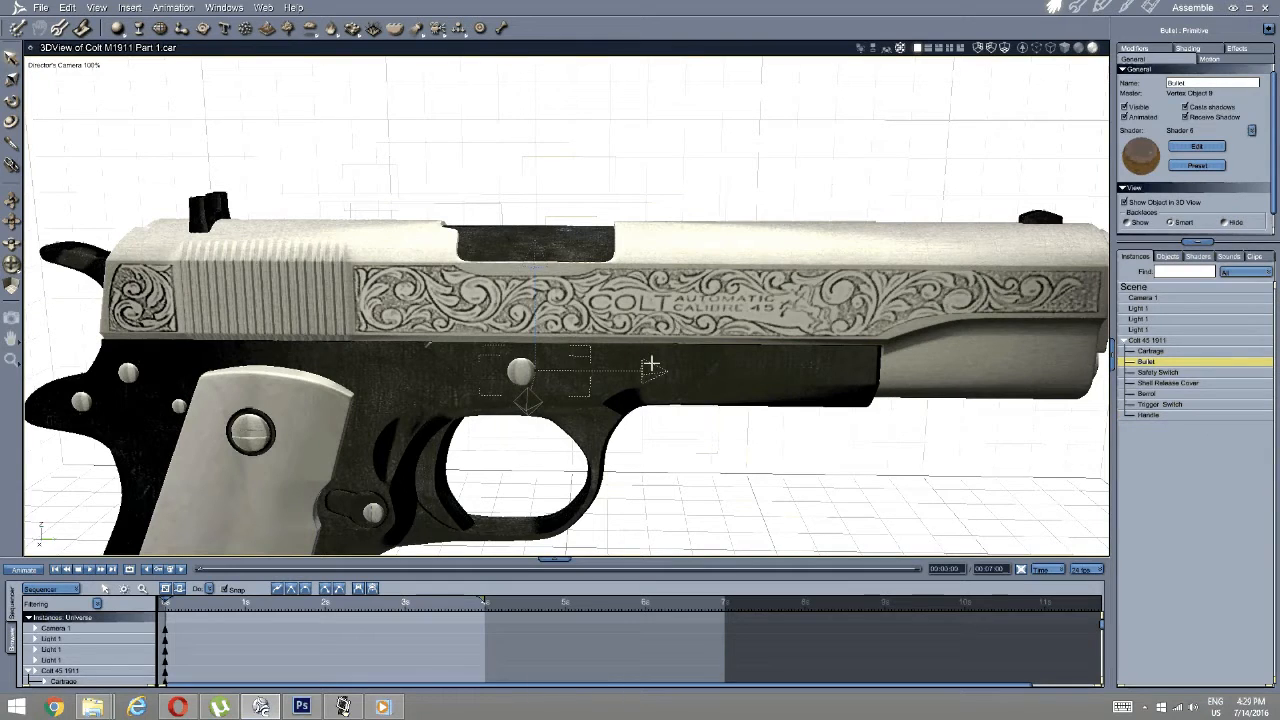
drag(540, 262, 528, 104)
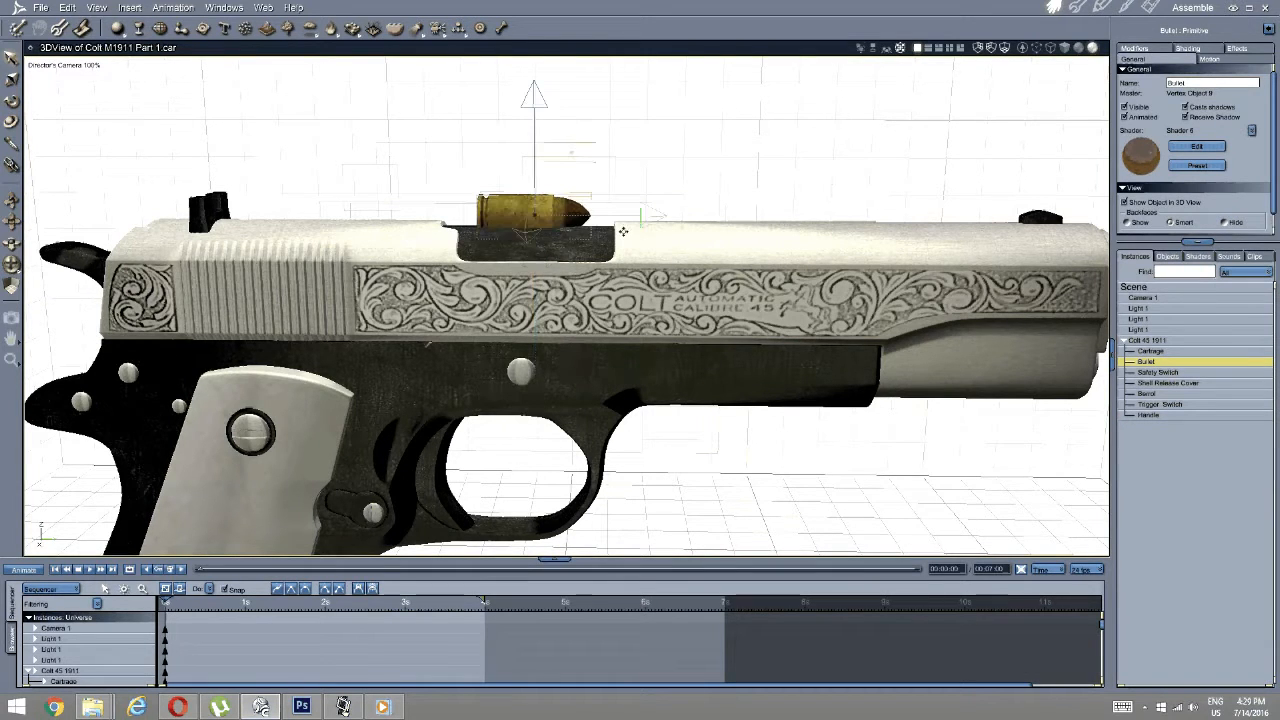
Align the Bullet sideways with the middle of the slide and lower it inside the gun at the ejection port.
middle_drag(623, 231, 513, 275)
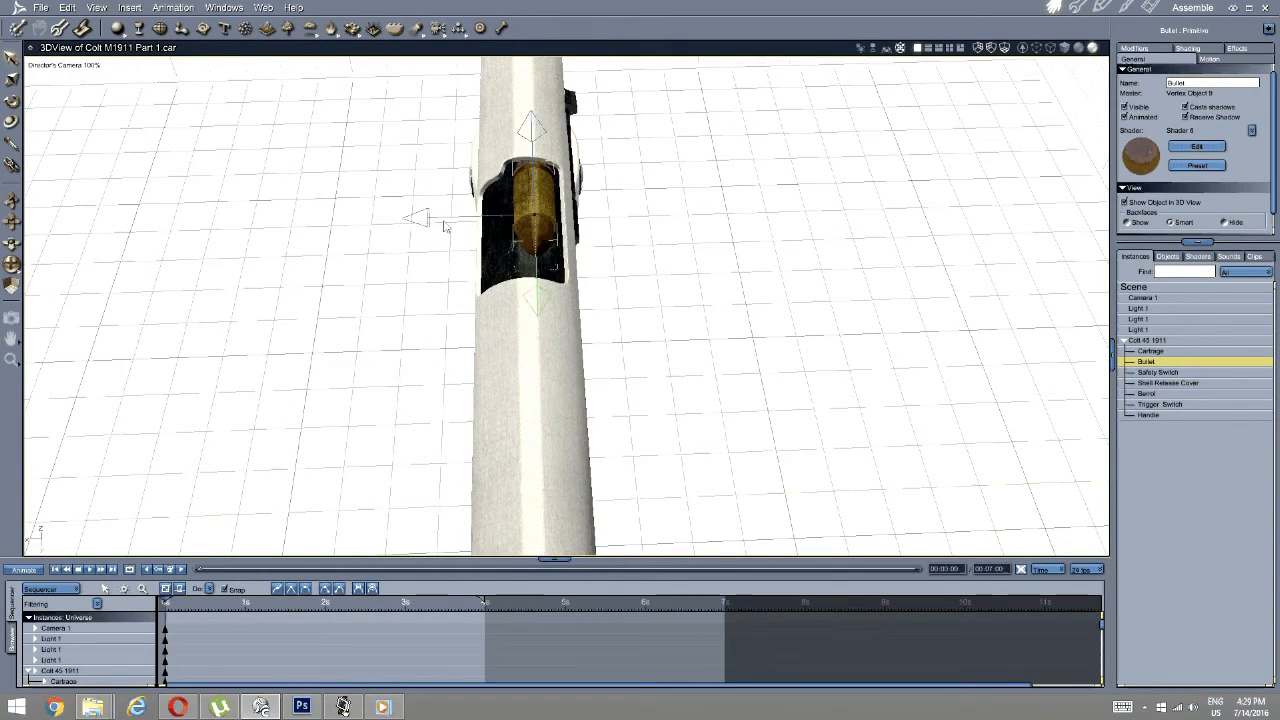
mouse_move(431, 219)
mouse_down()
mouse_move(416, 220)
mouse_move(430, 218)
mouse_up()
middle_drag(430, 218, 550, 257)
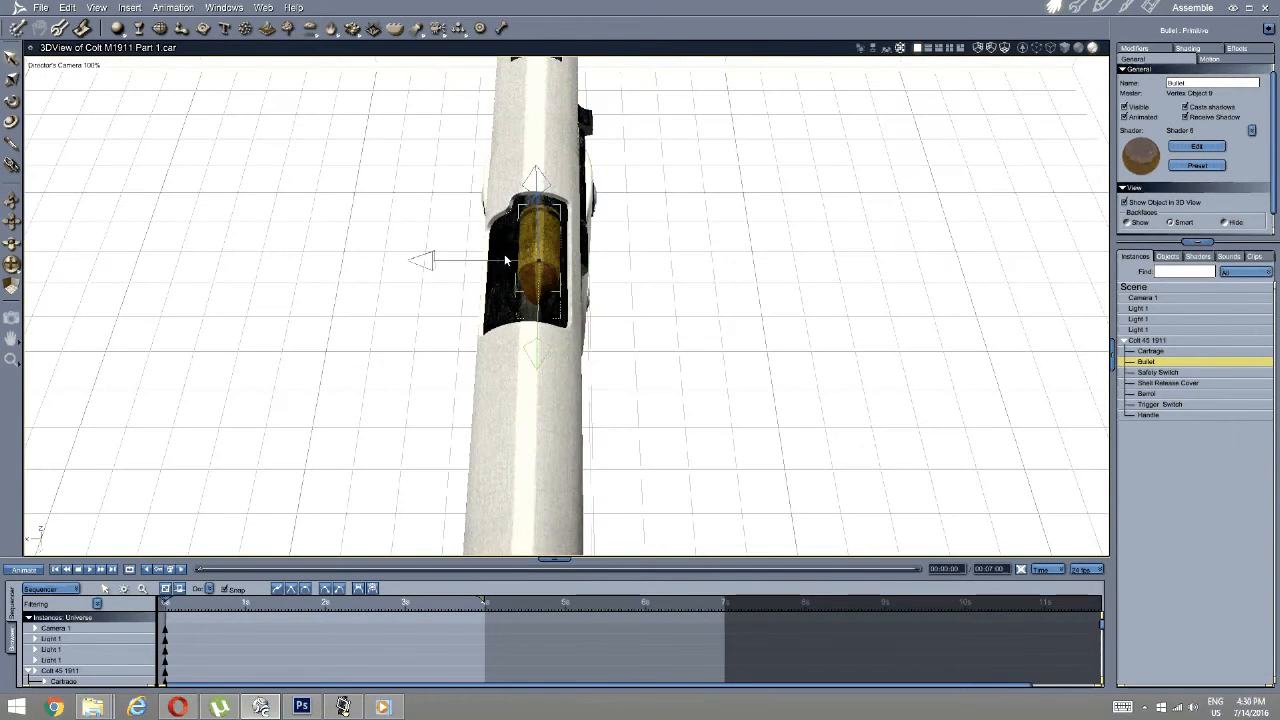
drag(428, 260, 423, 261)
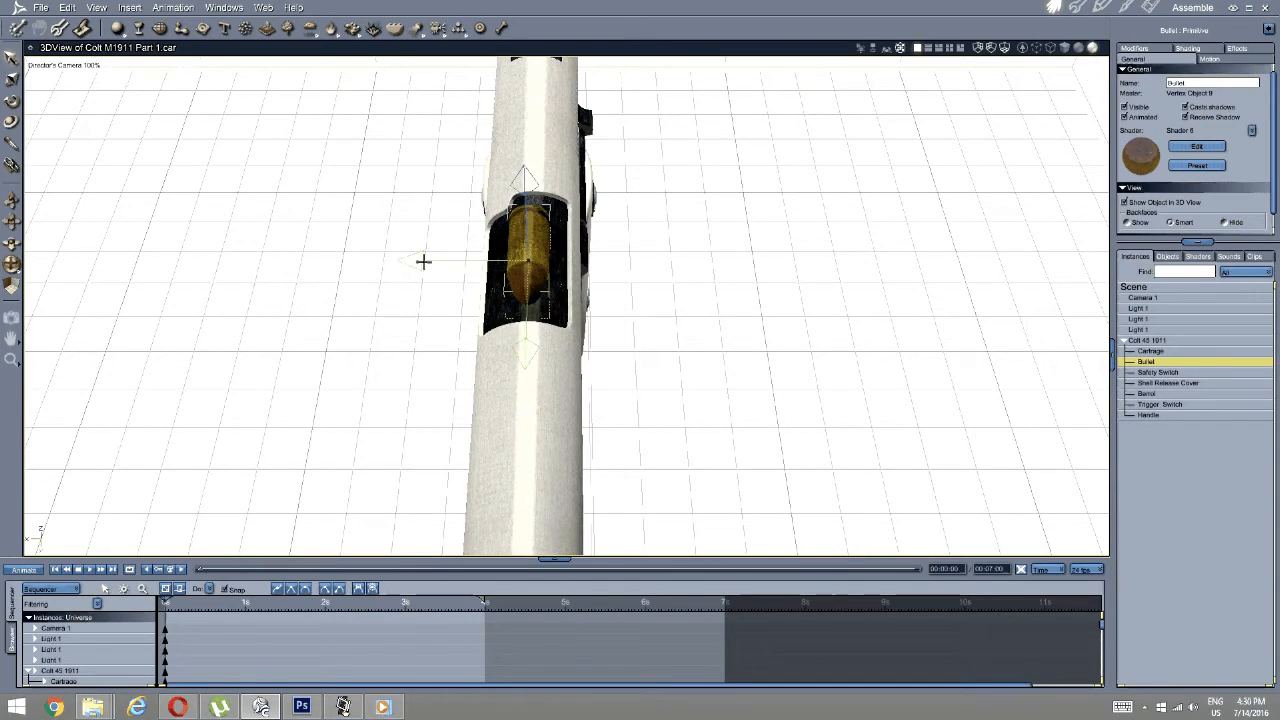
middle_drag(423, 261, 530, 172)
drag(530, 172, 520, 228)
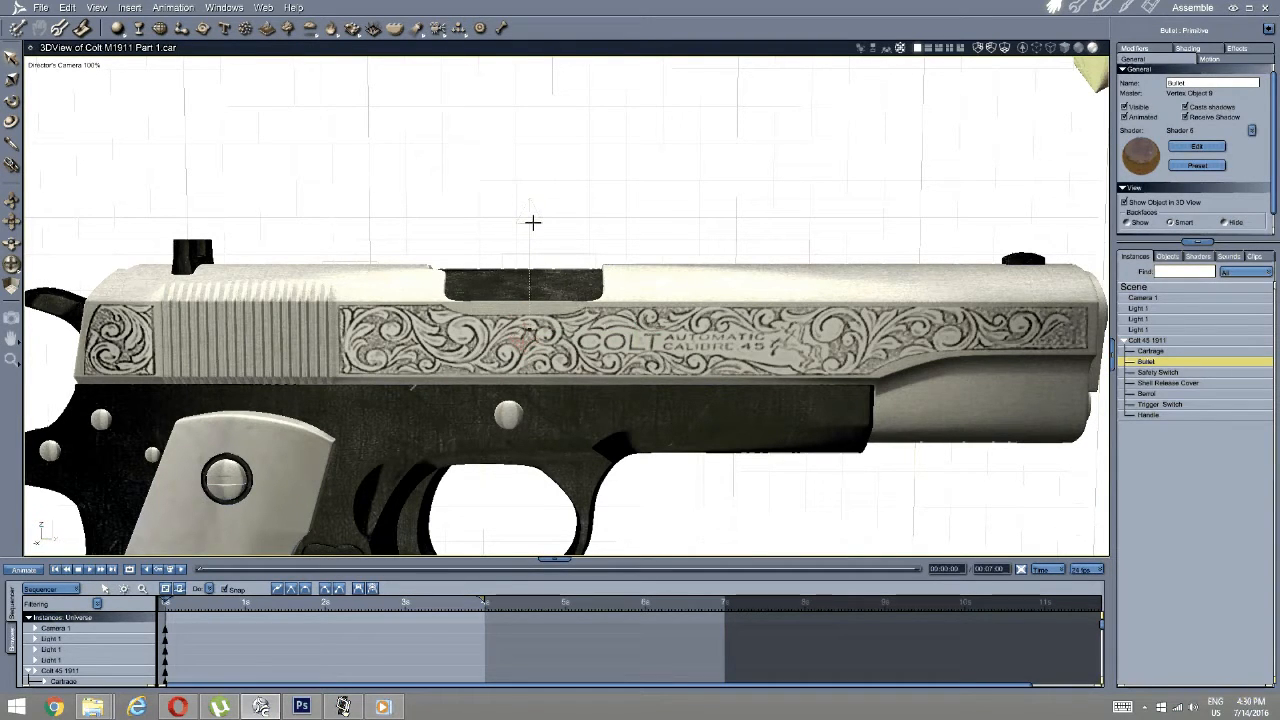
Move the Bullet forward to the muzzle and raise it until it is centered in the barrel's bore.
middle_drag(549, 213, 650, 310)
scroll(543, 258, down, 2)
drag(650, 310, 1017, 297)
middle_drag(1017, 297, 547, 354)
scroll(531, 306, up, 4)
middle_drag(531, 306, 486, 313)
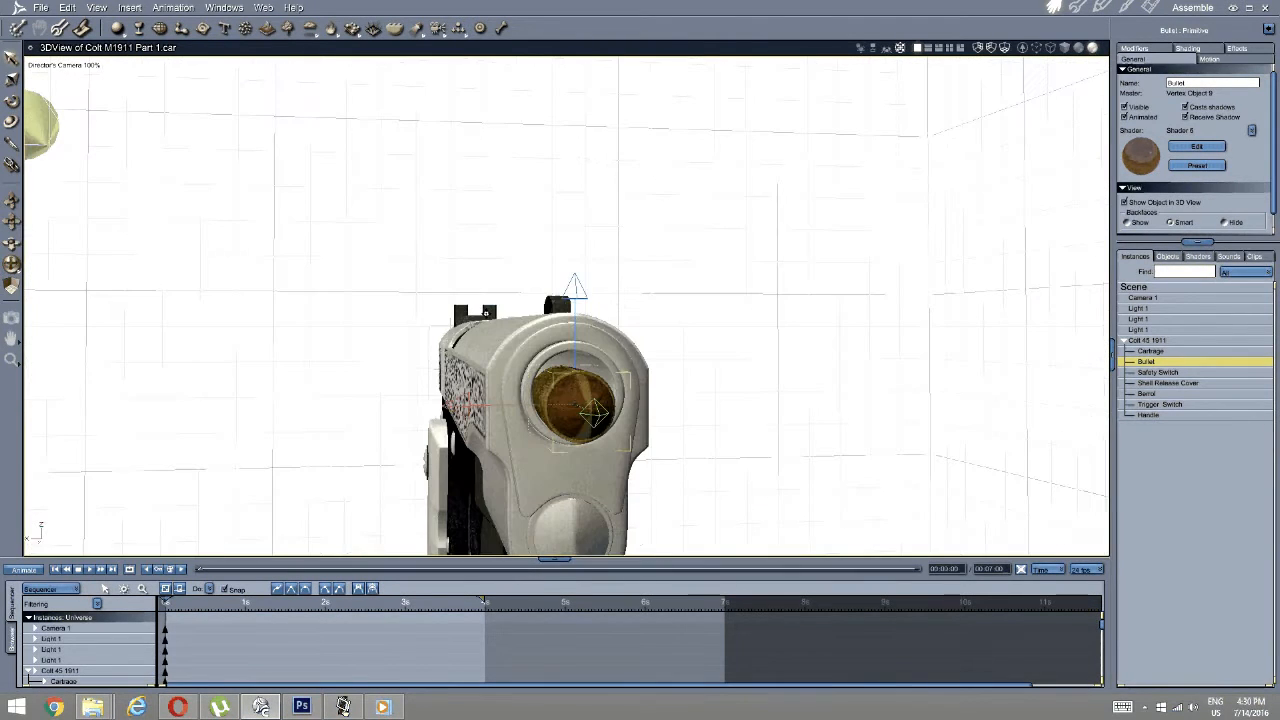
drag(574, 297, 577, 286)
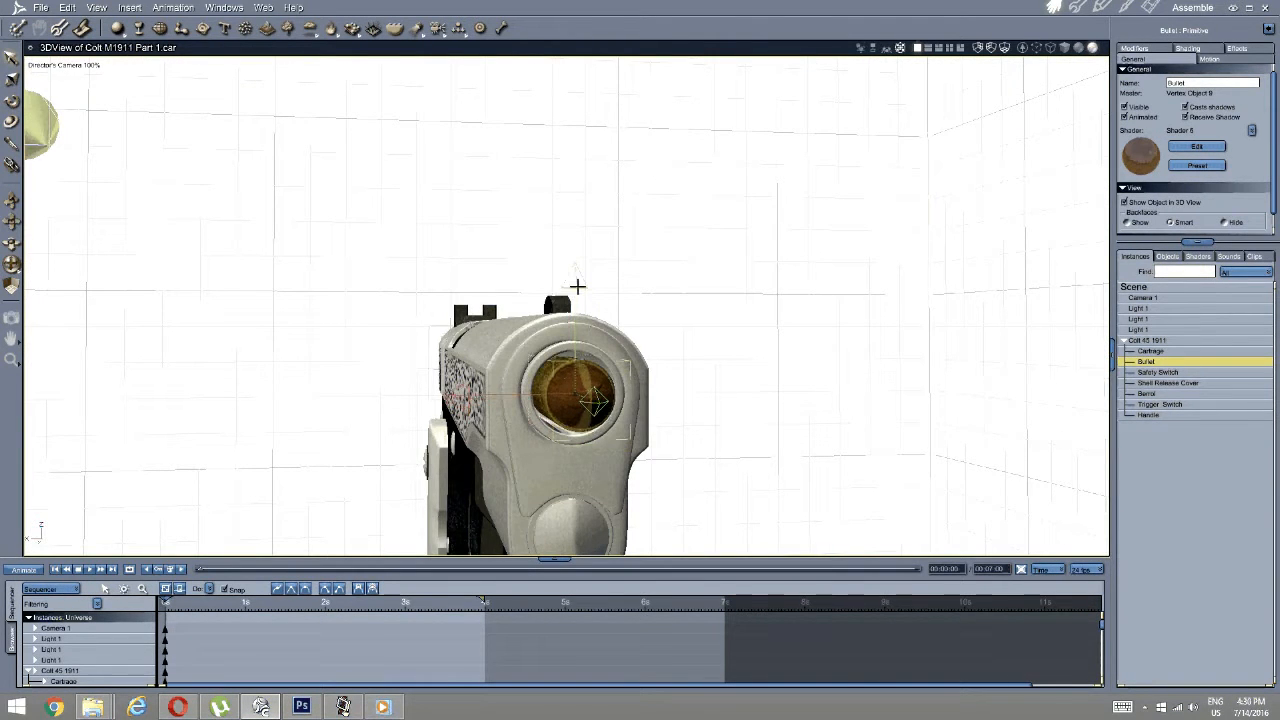
middle_drag(570, 300, 980, 374)
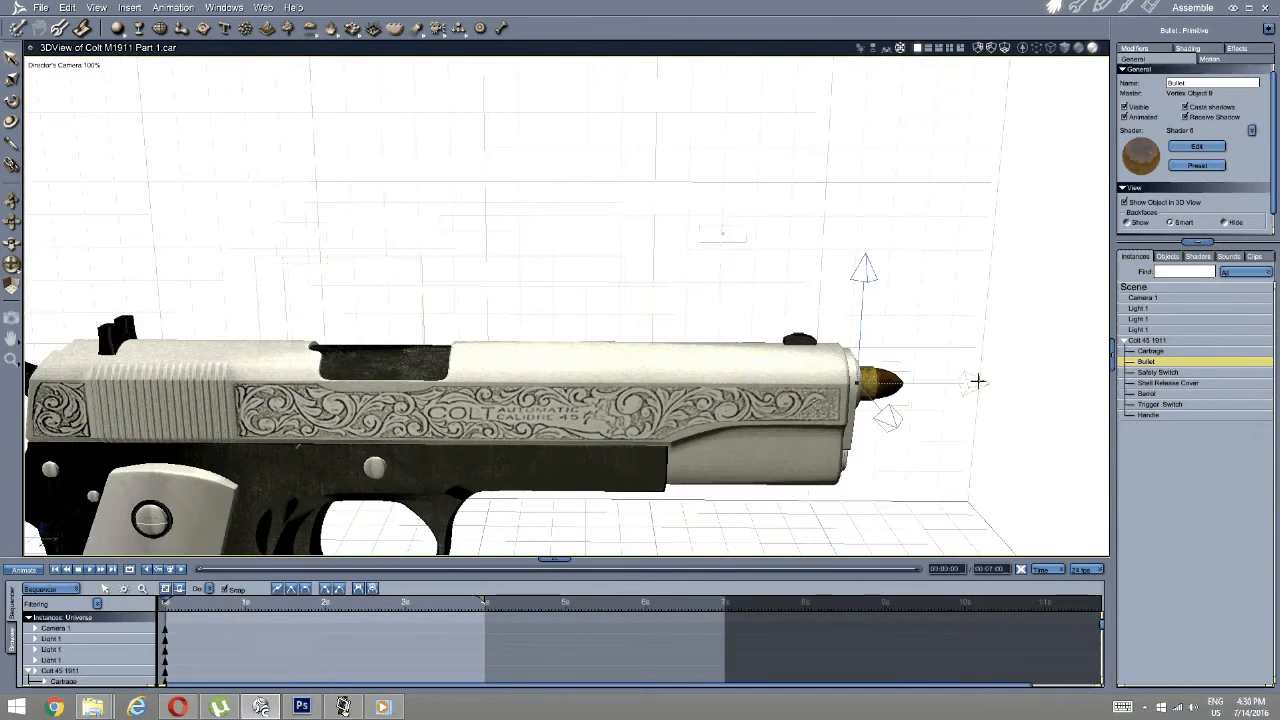
Slide the Bullet back through the barrel to the ejection port and collapse the Colt 45 1911 group.
middle_drag(508, 354, 378, 350)
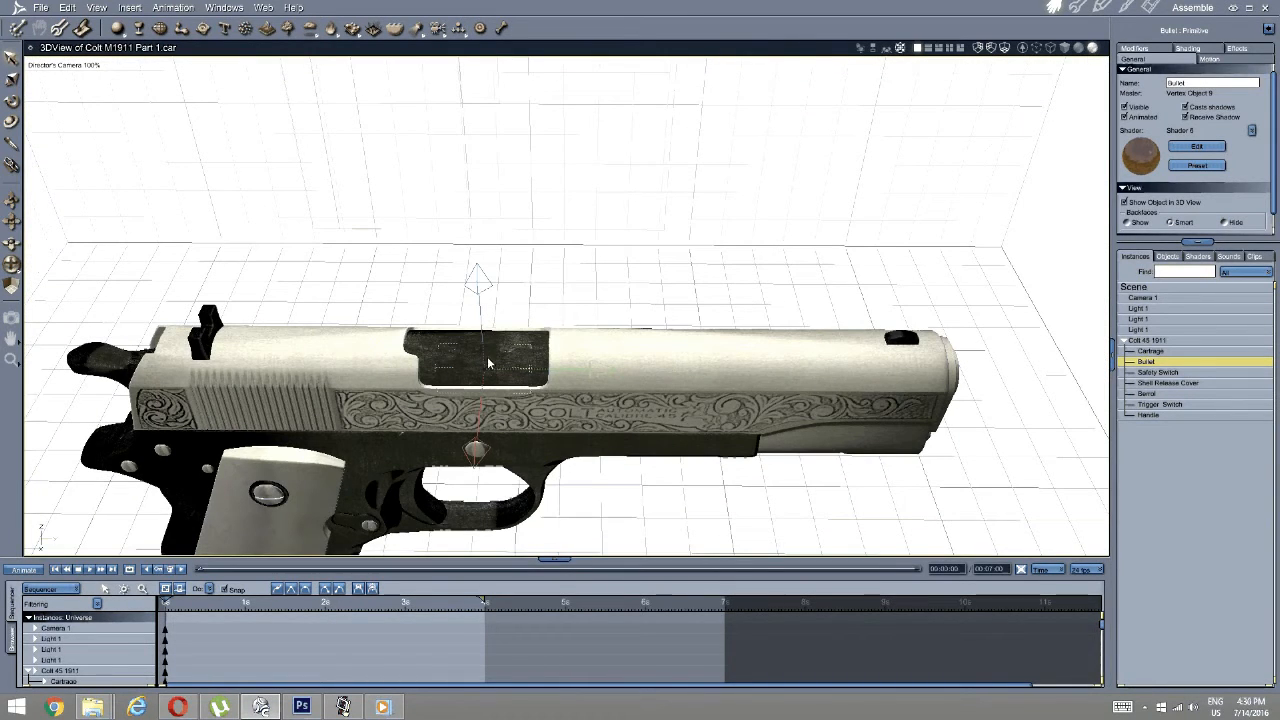
middle_drag(480, 408, 509, 374)
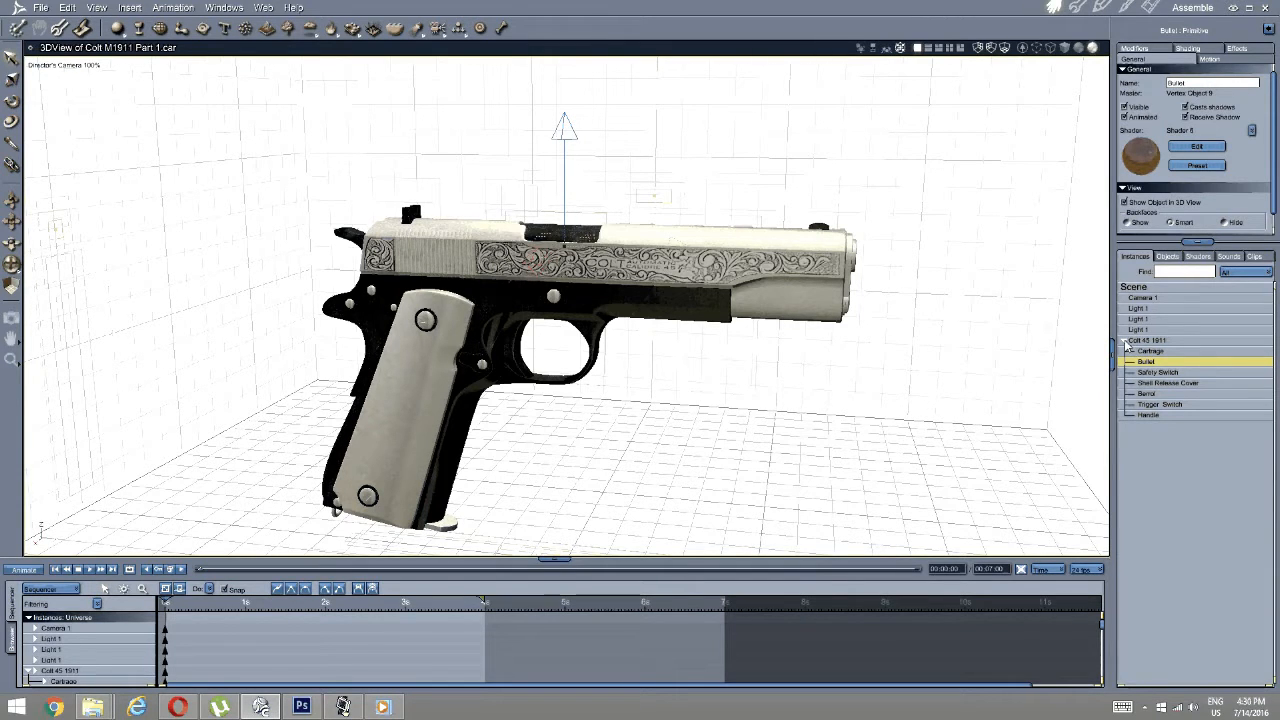
click(1124, 341)
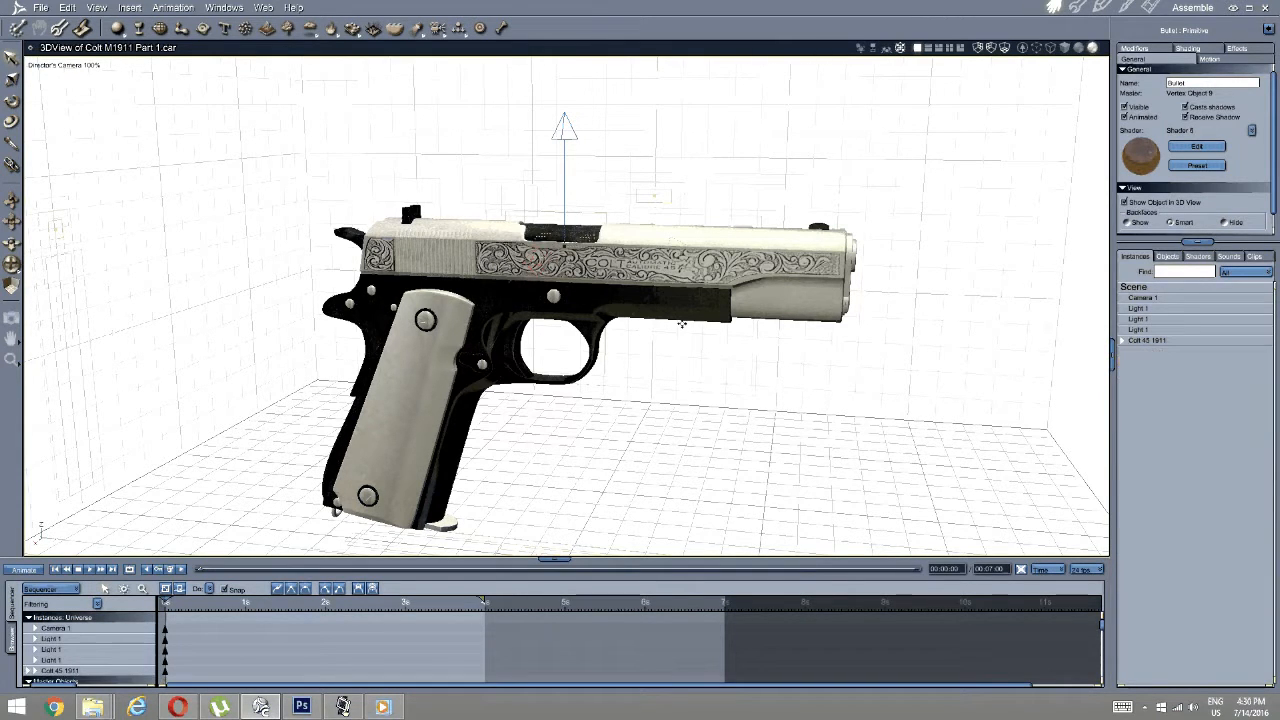
middle_drag(682, 324, 502, 346)
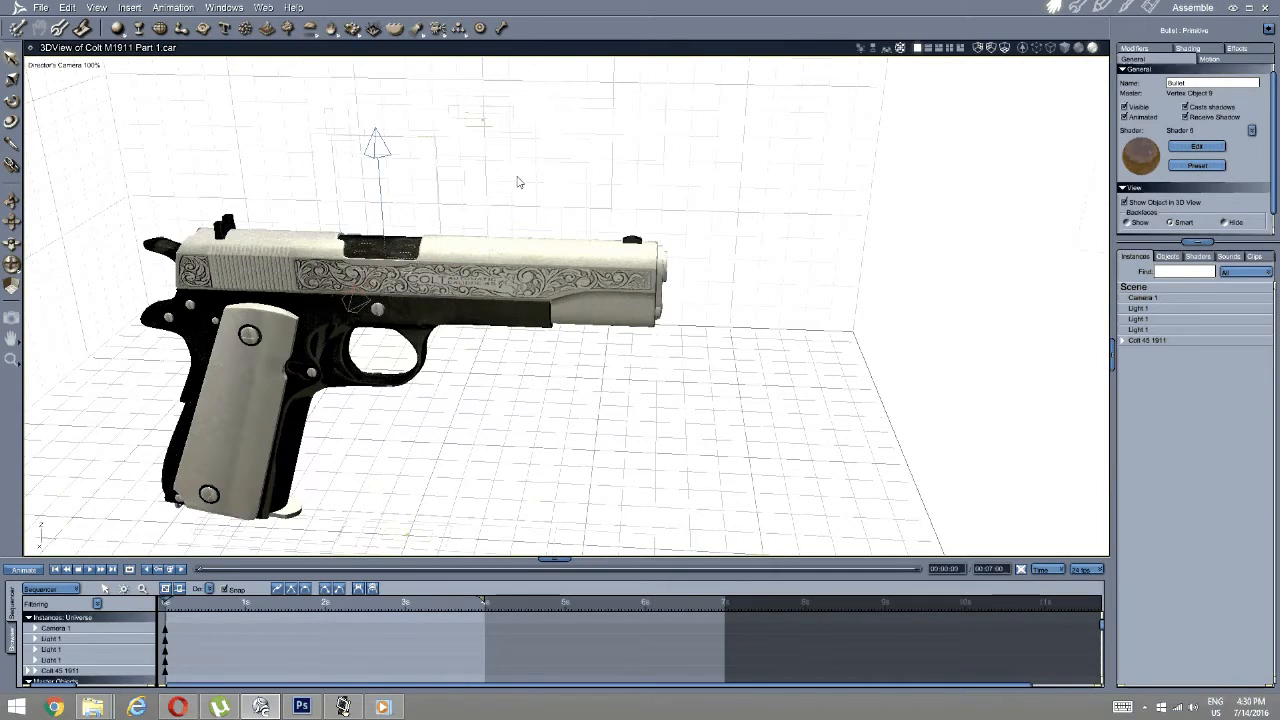
Insert a plane into the scene and move it along the floor to in front of the gun.
click(503, 113)
click(130, 7)
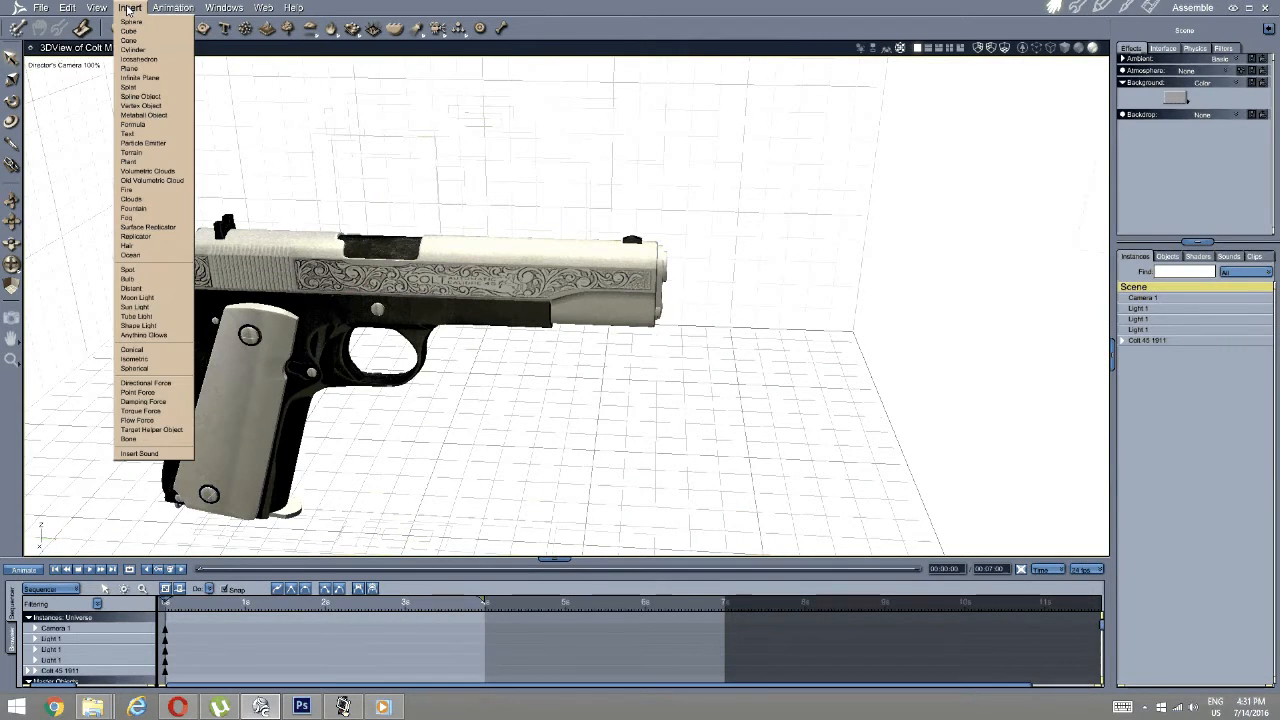
click(135, 68)
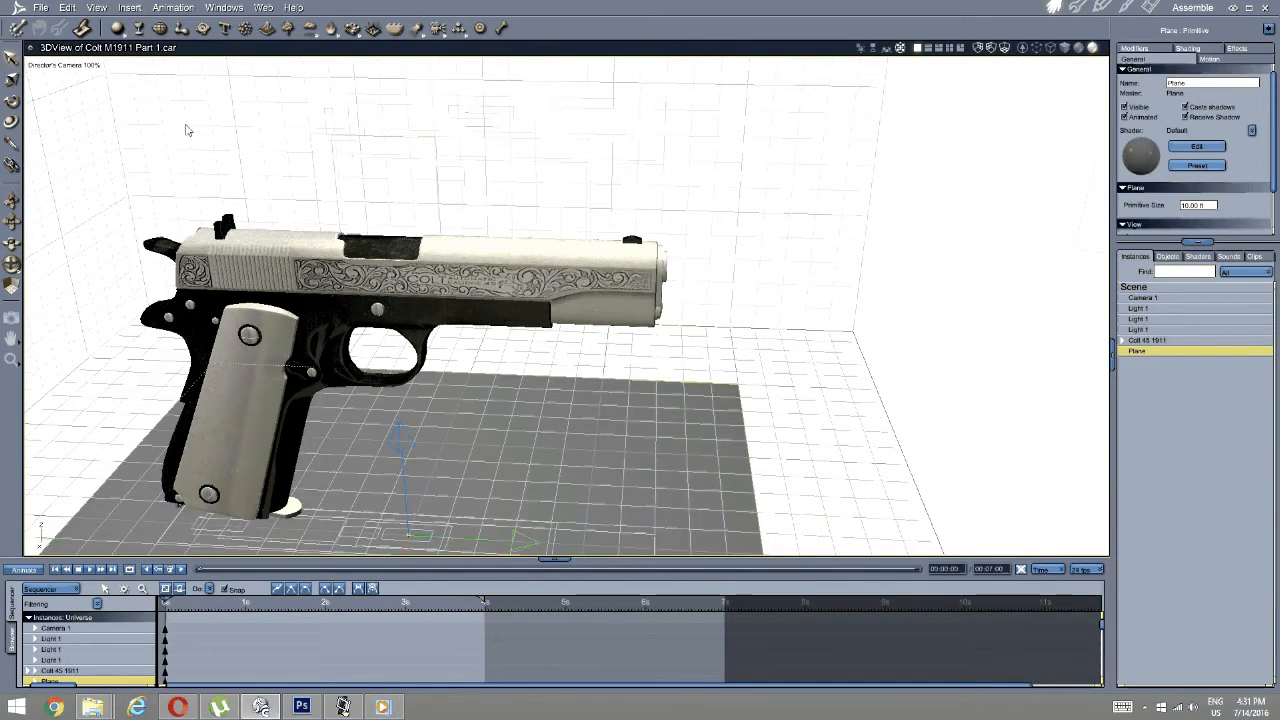
middle_drag(186, 130, 331, 348)
scroll(280, 163, down, 4)
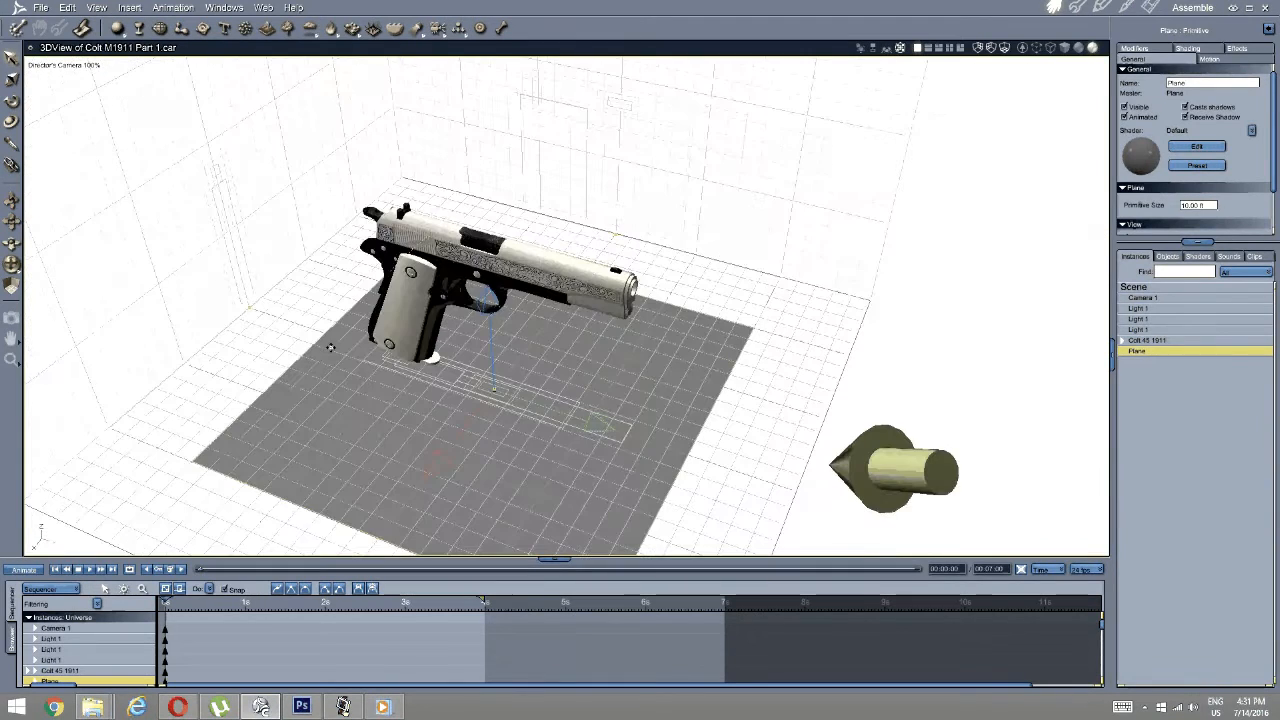
drag(331, 348, 685, 348)
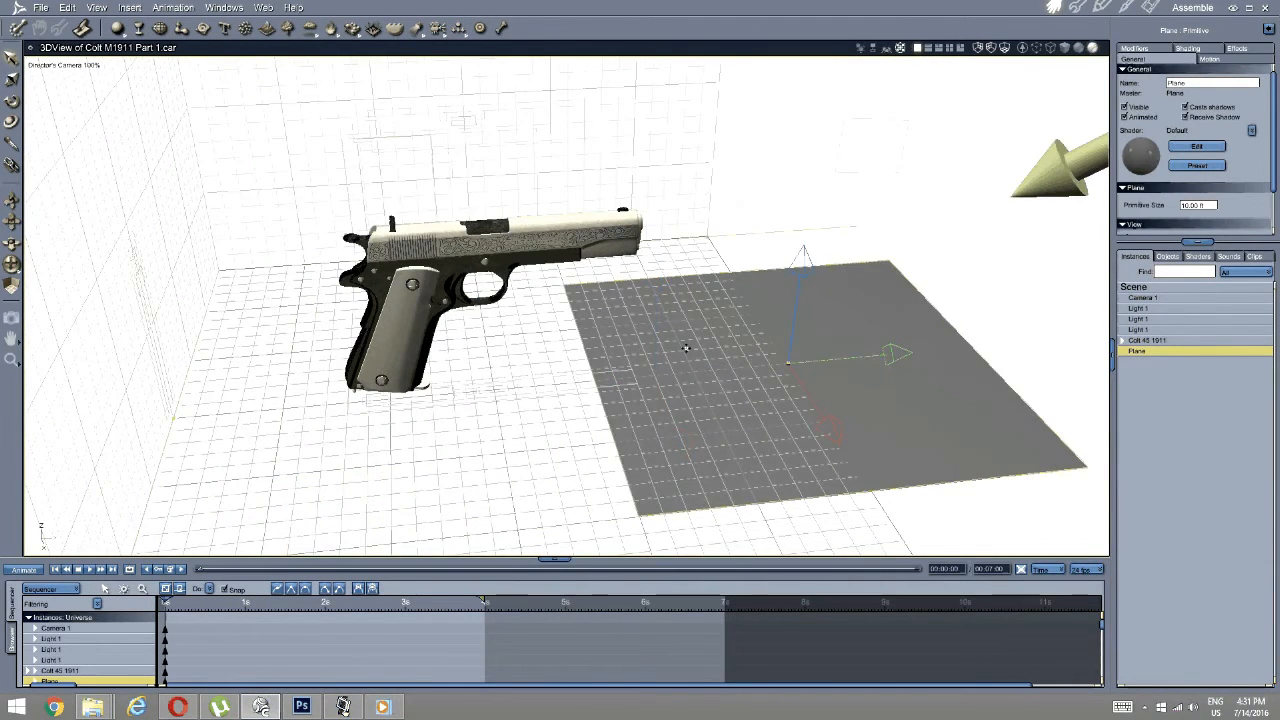
Raise the plane to about barrel height and shift it farther forward, beyond the gun's muzzle.
middle_drag(685, 348, 789, 234)
drag(803, 250, 794, 77)
middle_drag(794, 77, 612, 118)
drag(890, 297, 952, 297)
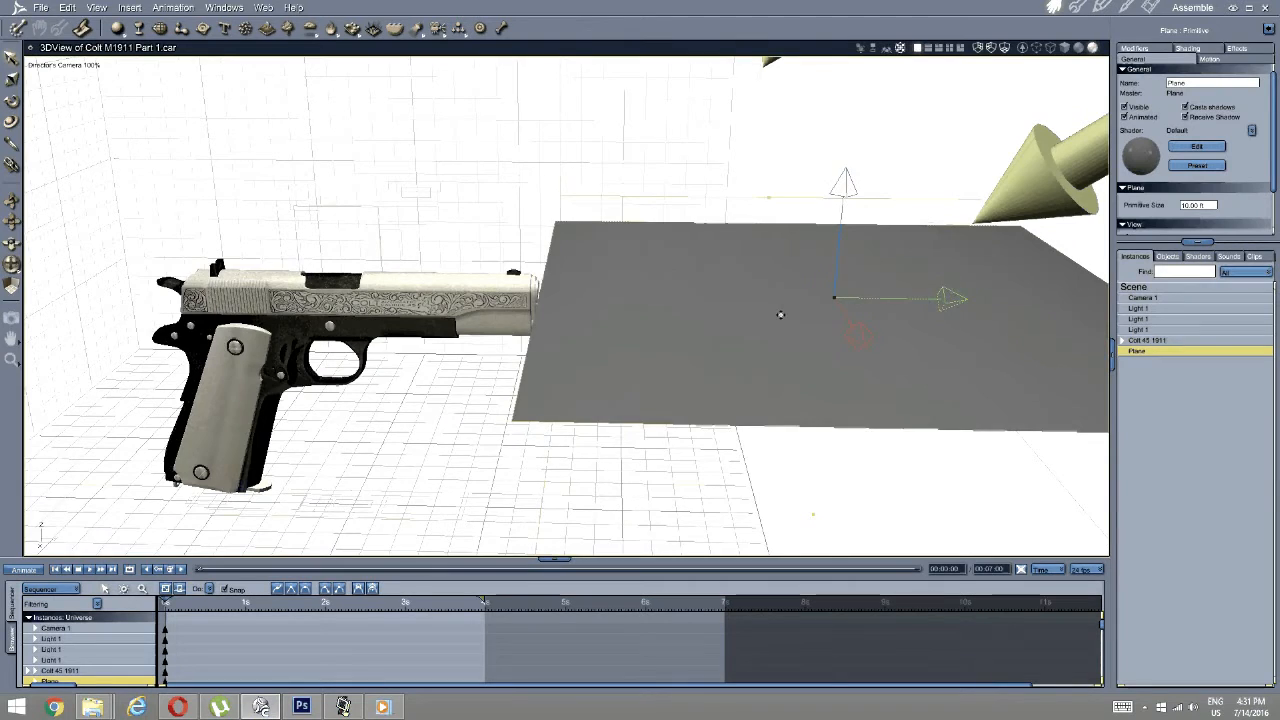
middle_drag(777, 309, 801, 239)
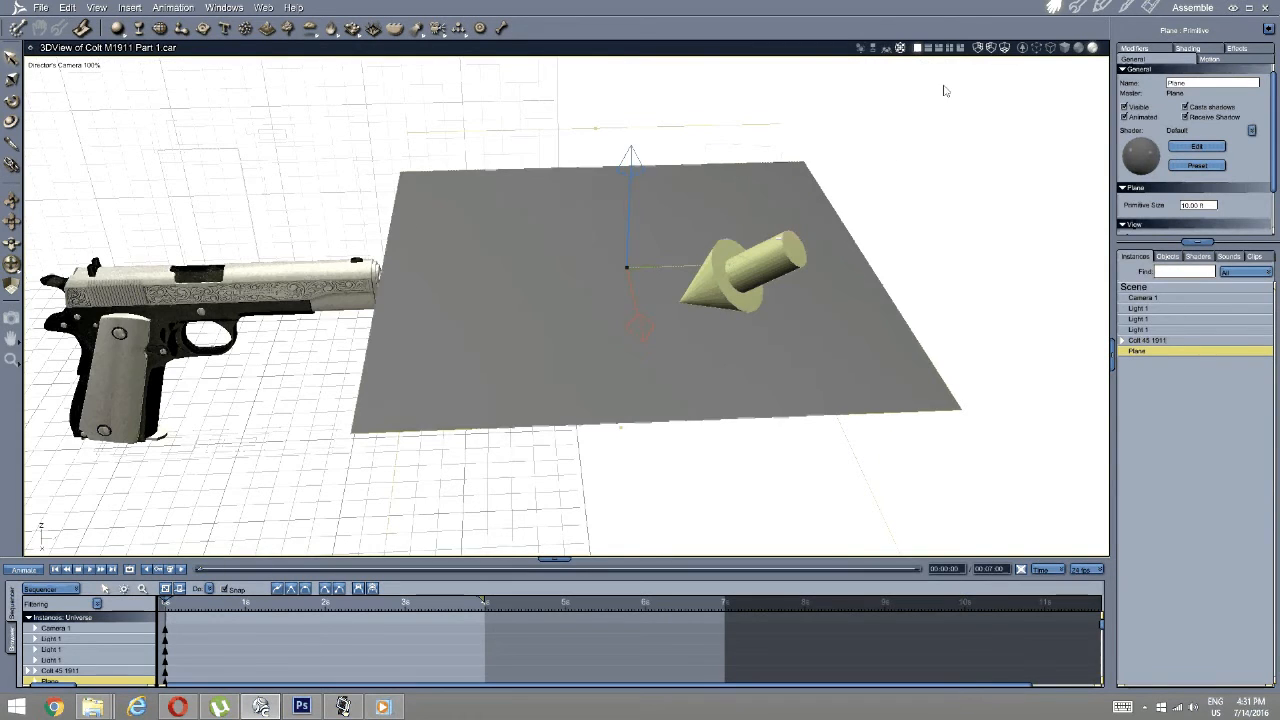
Convert the plane in front of the gun to the Vertex Modeler.
click(1127, 8)
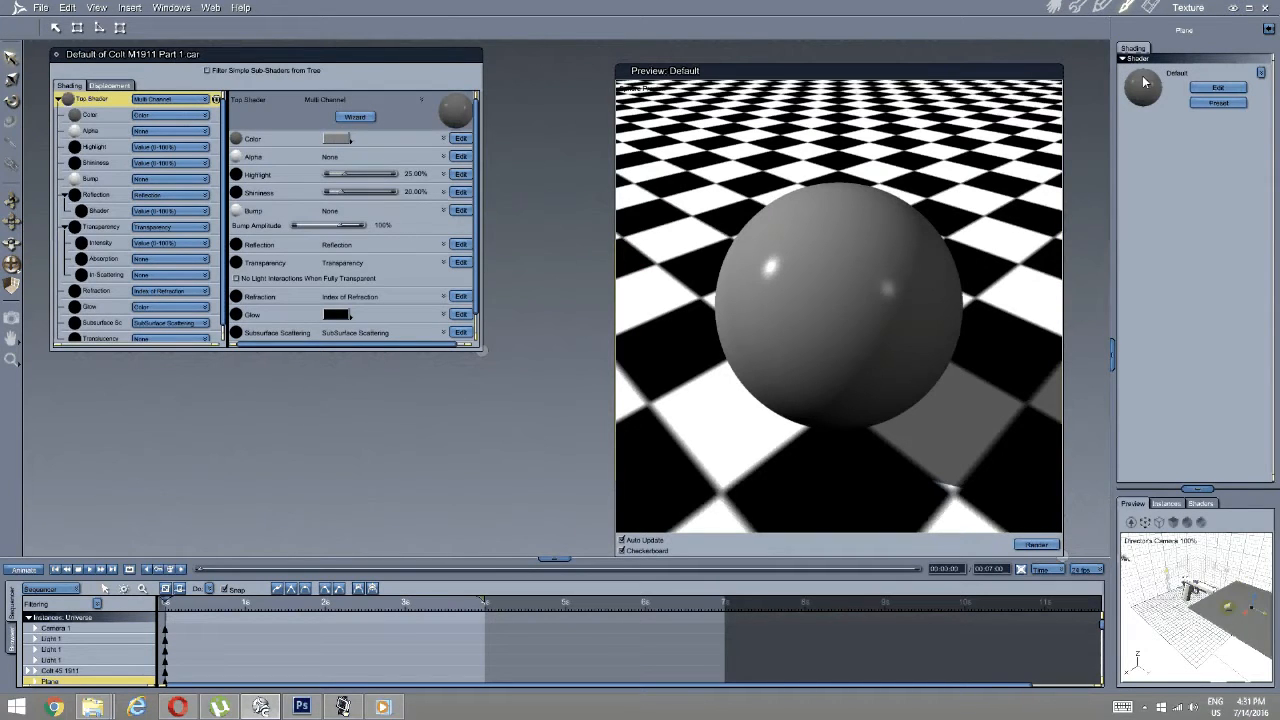
click(1063, 10)
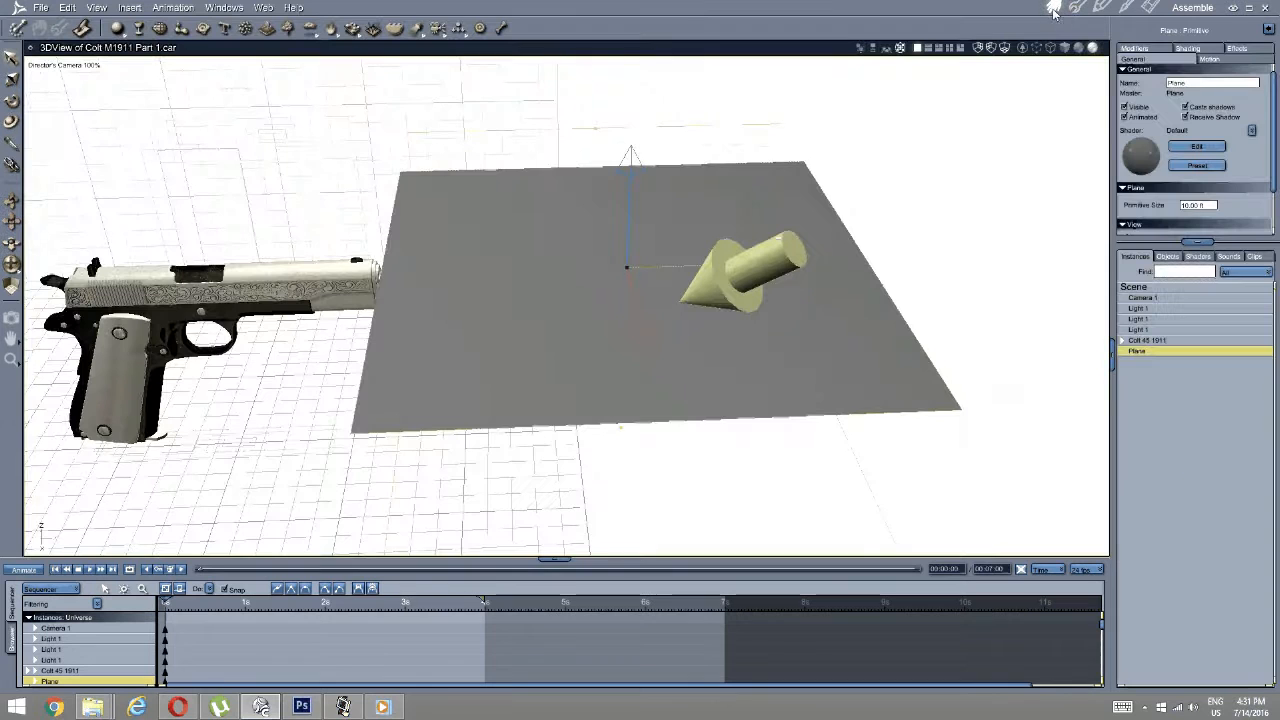
click(1077, 8)
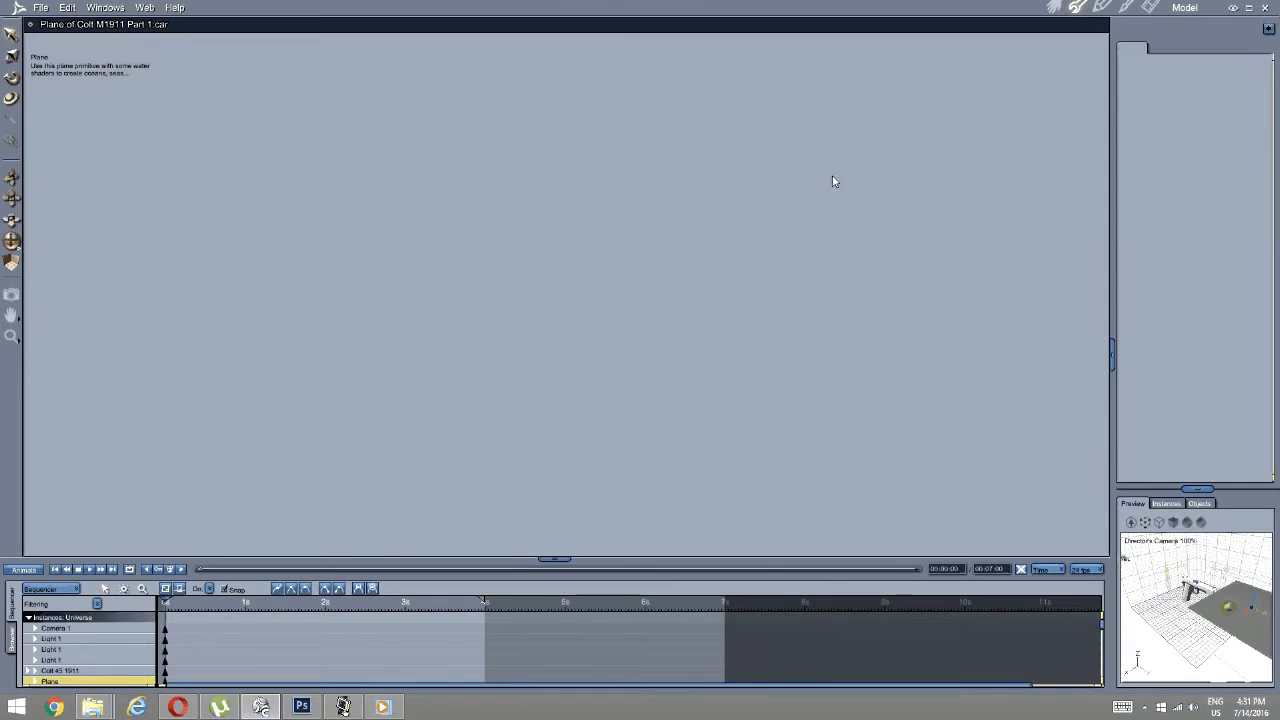
click(105, 8)
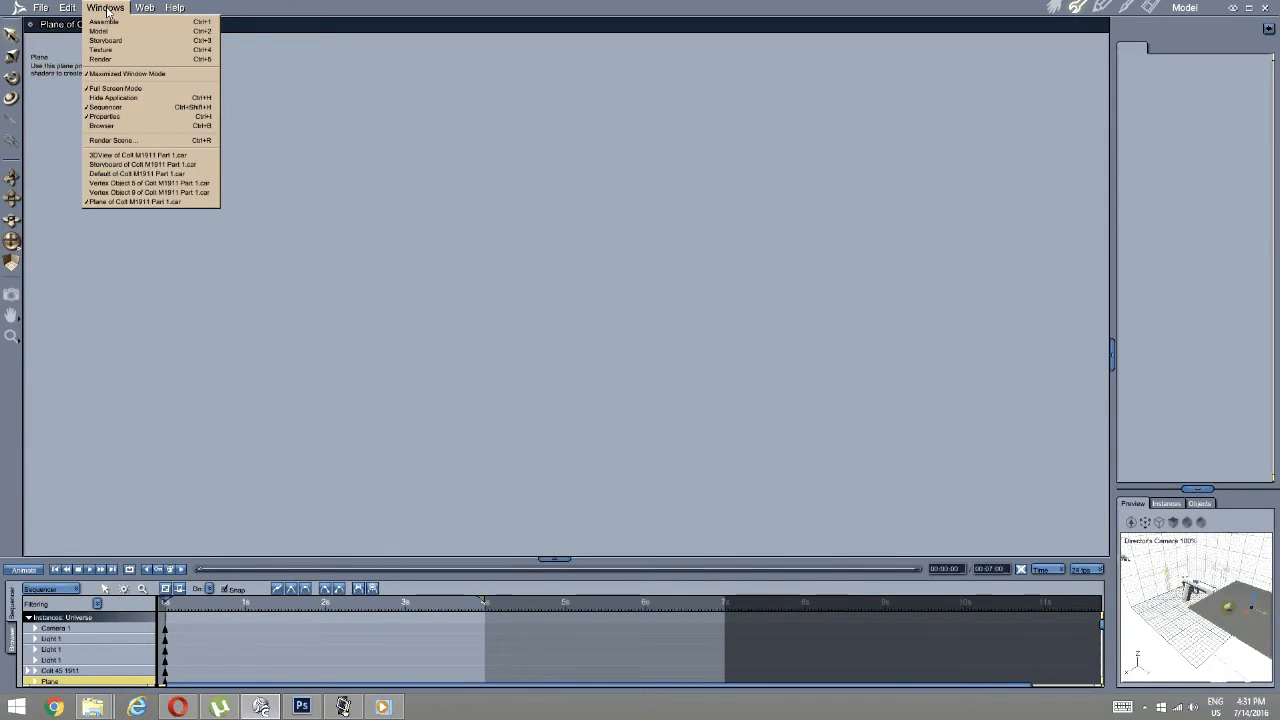
mouse_move(70, 8)
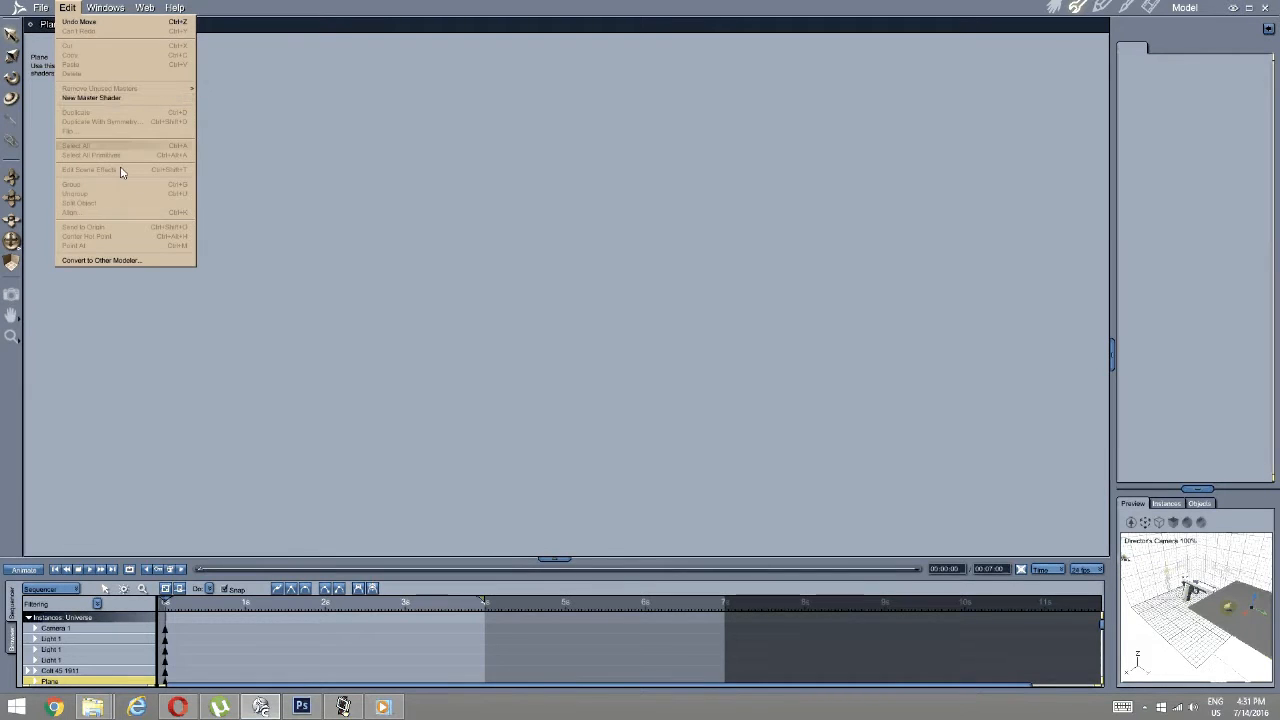
click(128, 260)
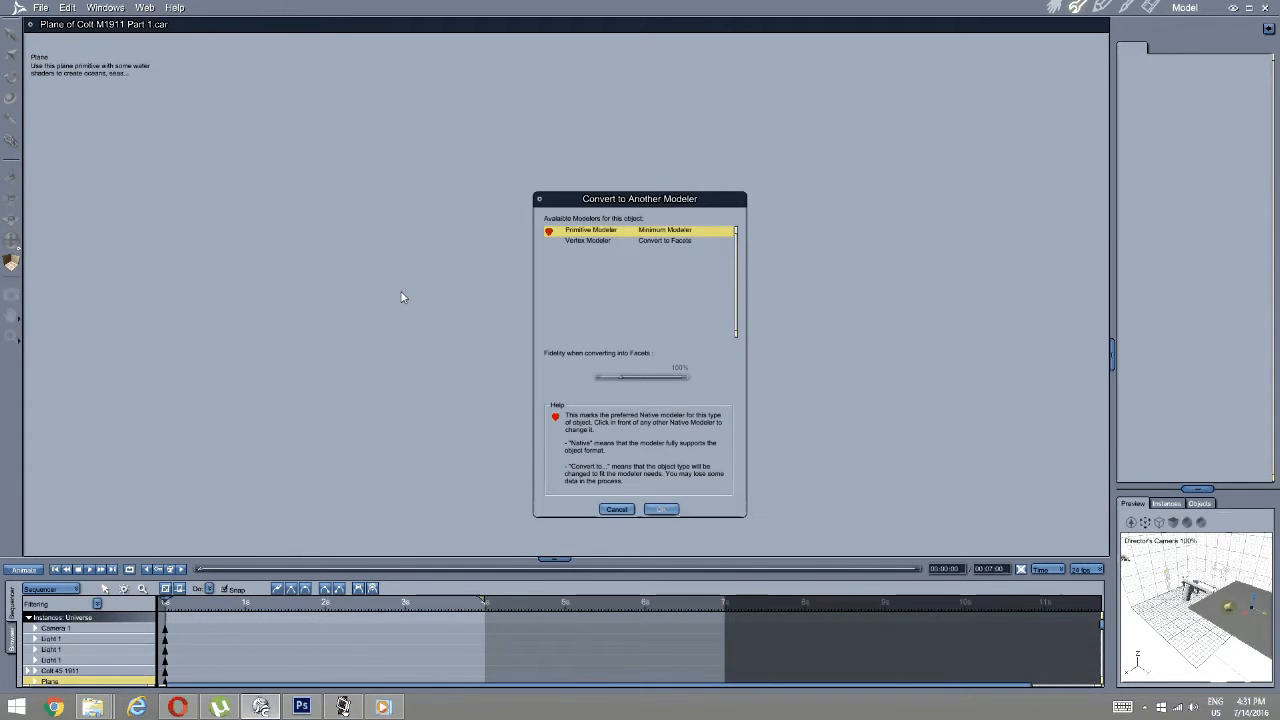
click(587, 244)
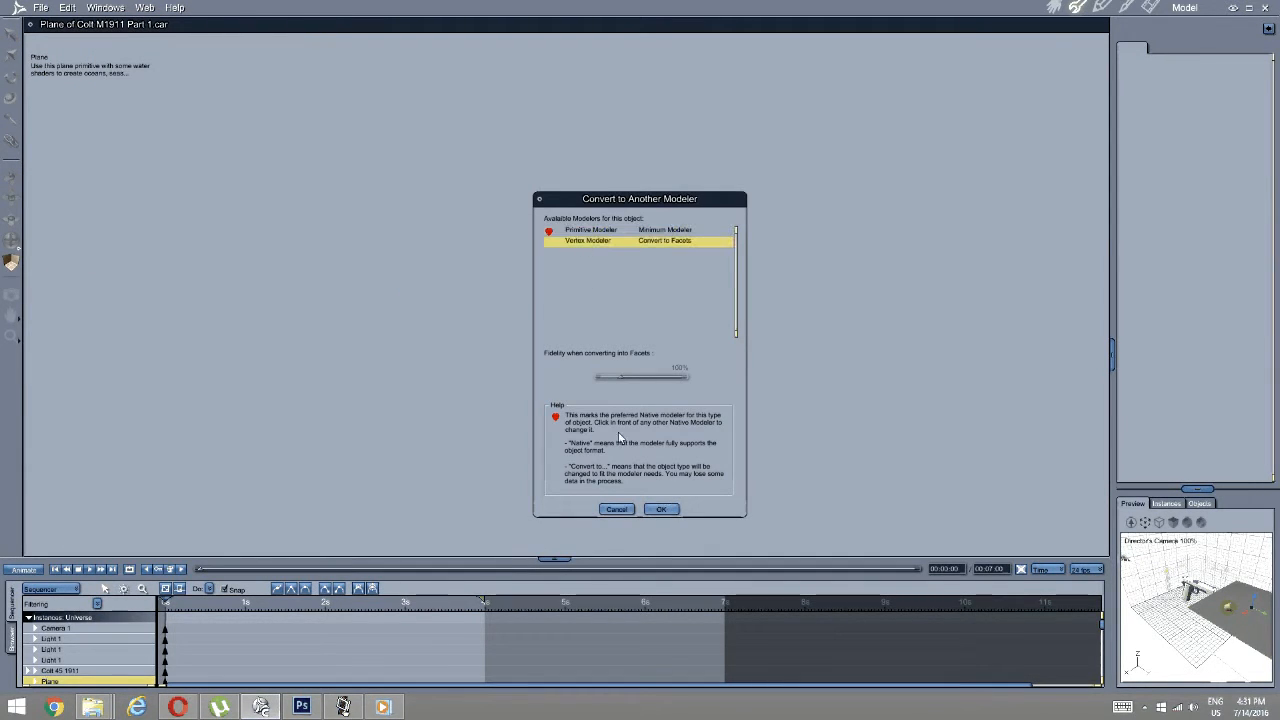
click(661, 509)
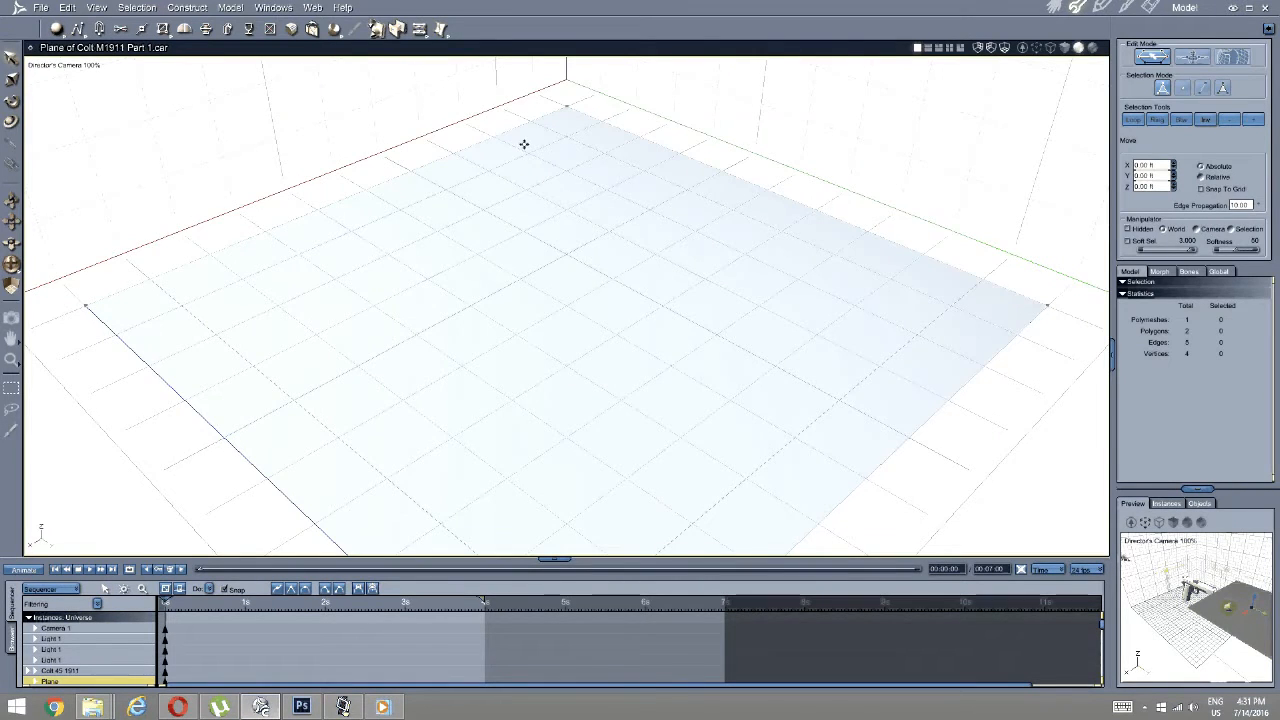
Select all of the plane's polygons and untriangulate them into a single face.
scroll(523, 143, down, 5)
middle_drag(492, 304, 686, 275)
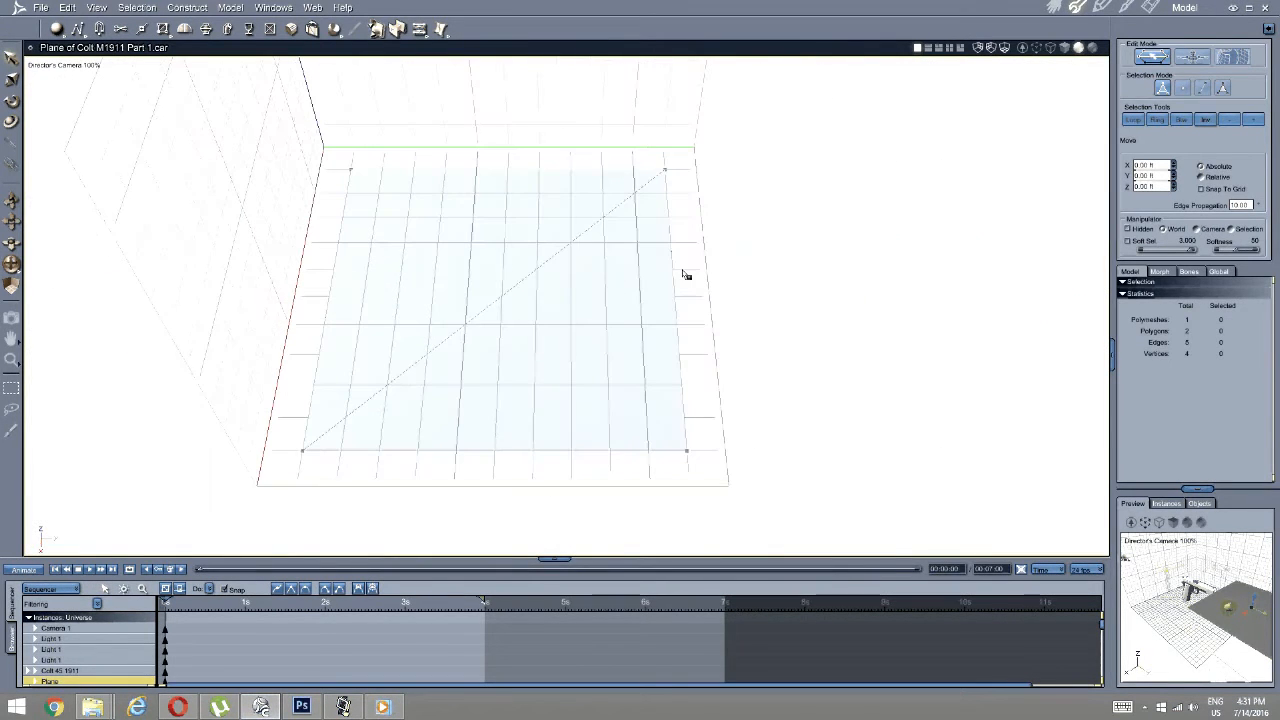
click(1222, 91)
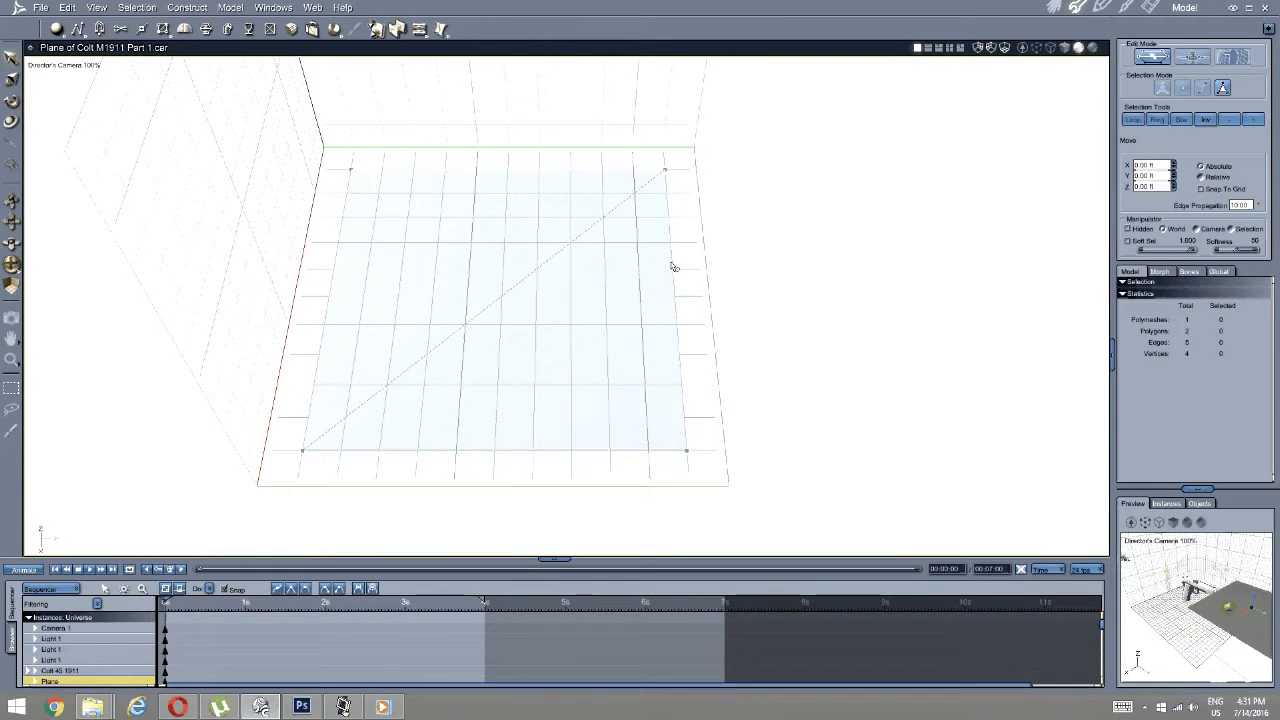
double_click(581, 299)
middle_drag(583, 302, 549, 327)
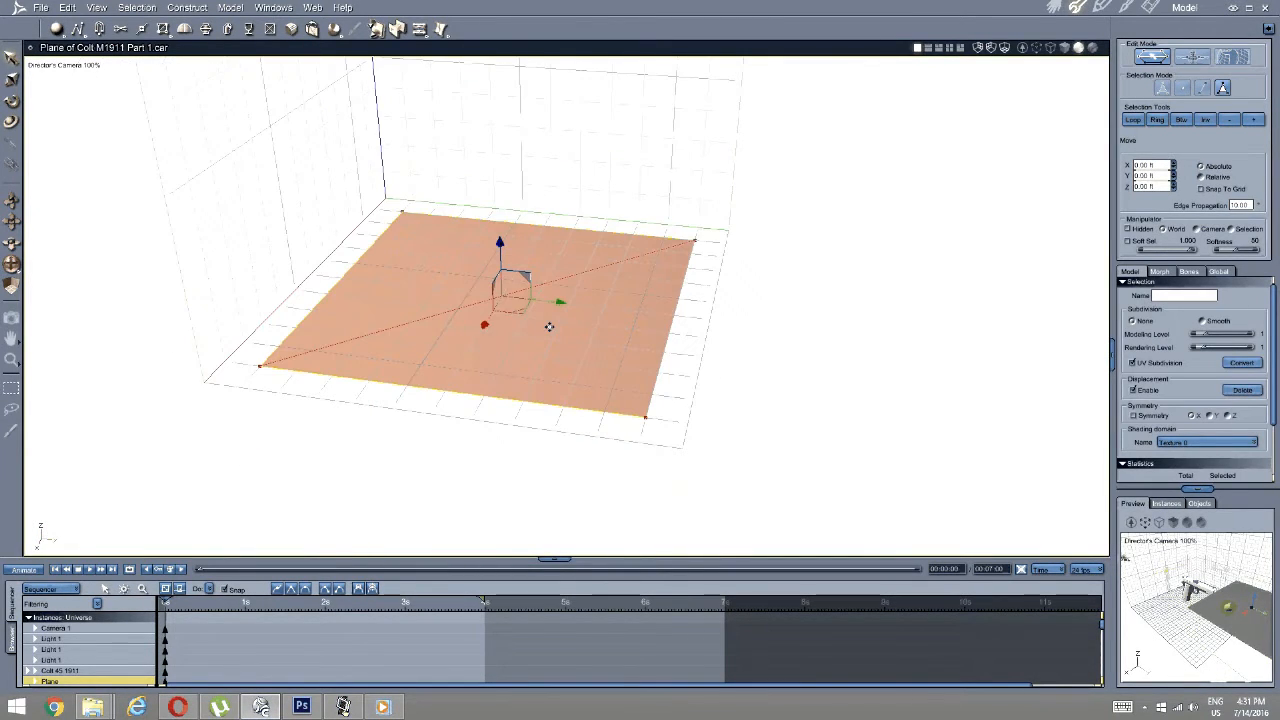
click(230, 7)
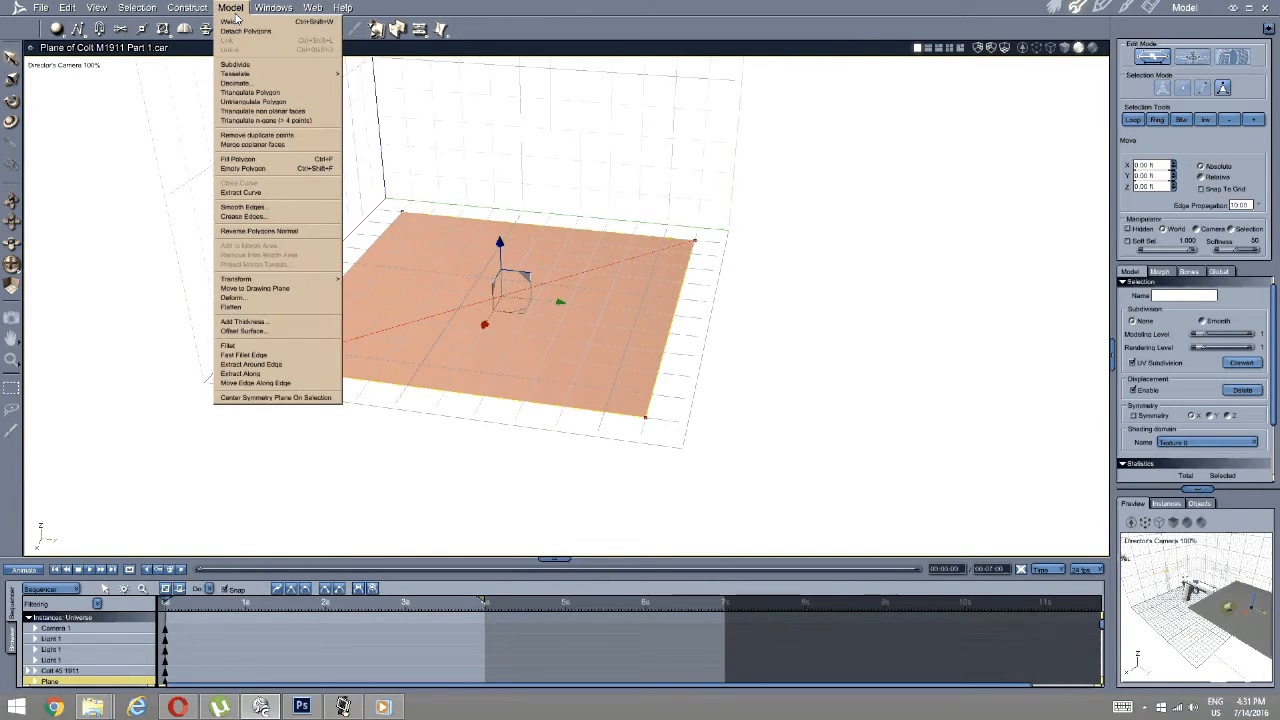
mouse_move(251, 77)
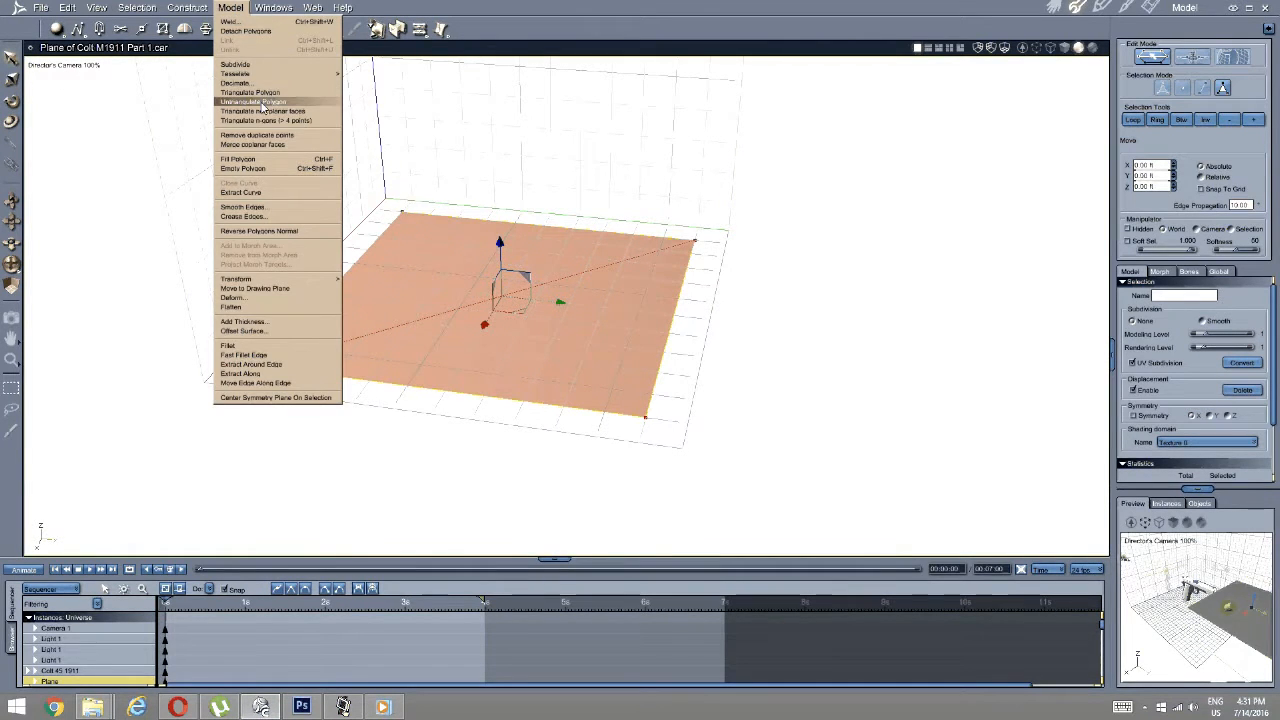
click(262, 103)
middle_drag(406, 267, 432, 294)
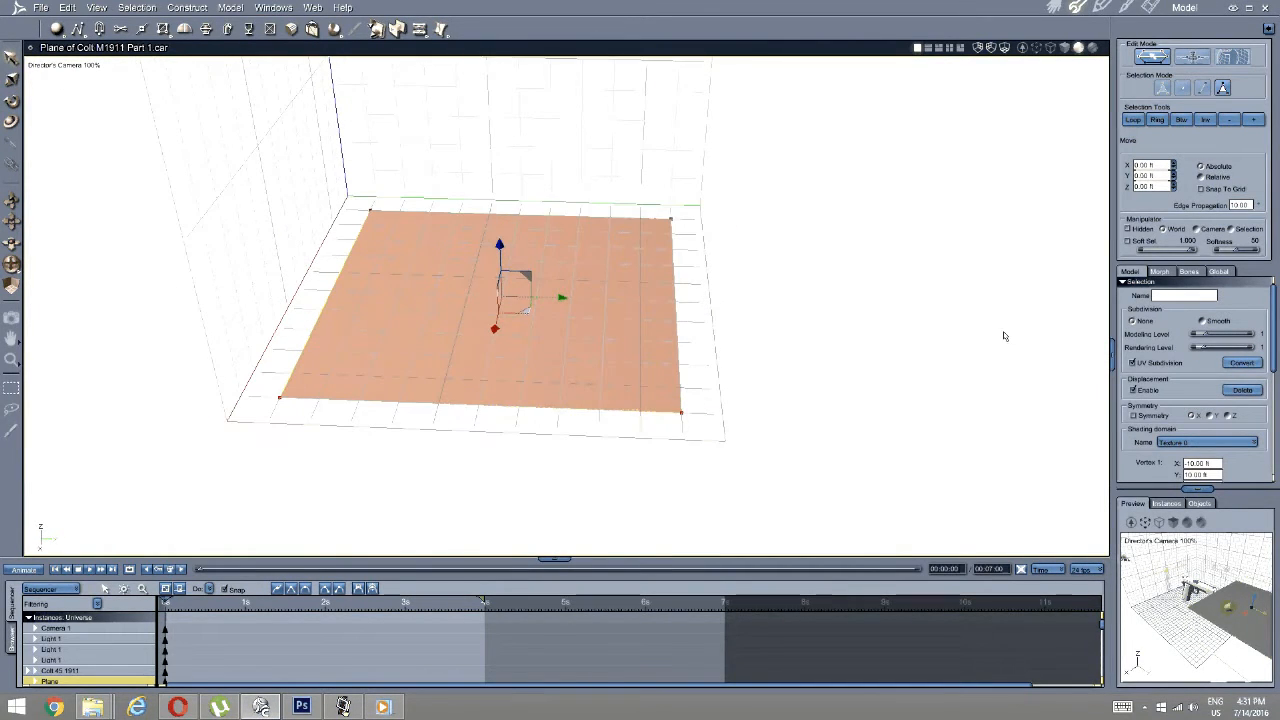
Add a new shading domain to the plane and name it "Gun Flash Texture".
click(1219, 272)
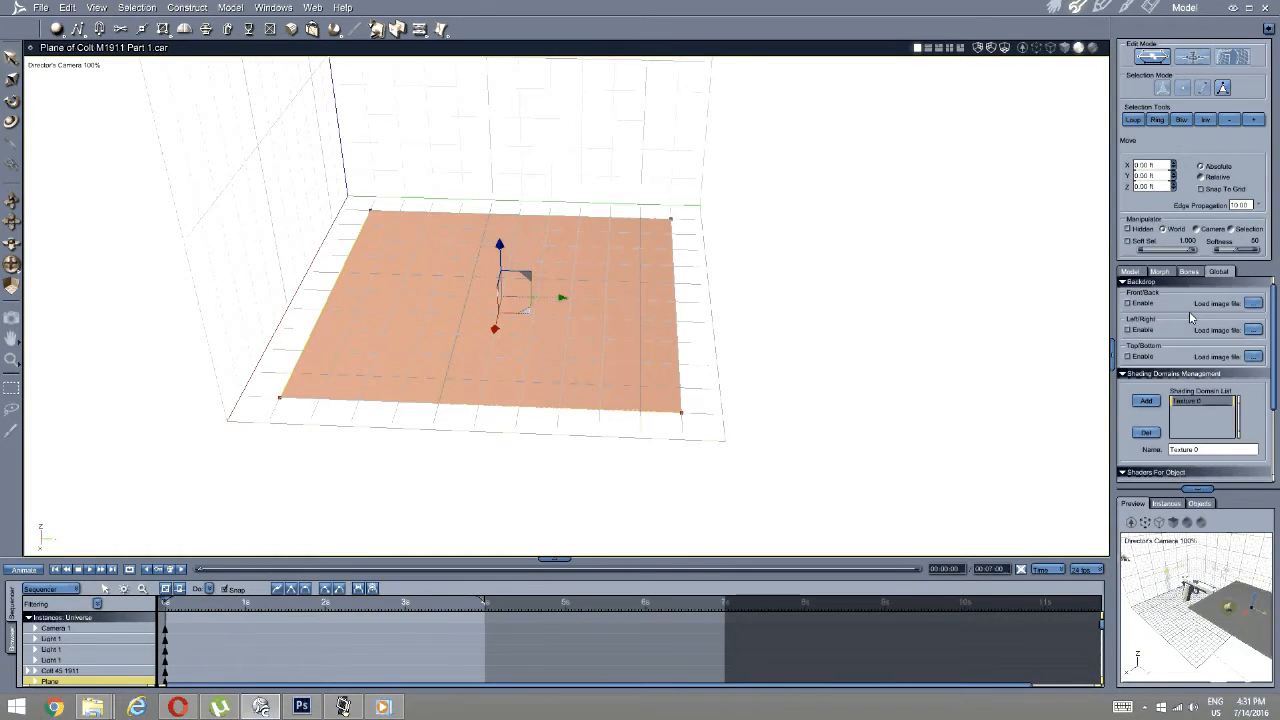
click(1148, 401)
click(662, 397)
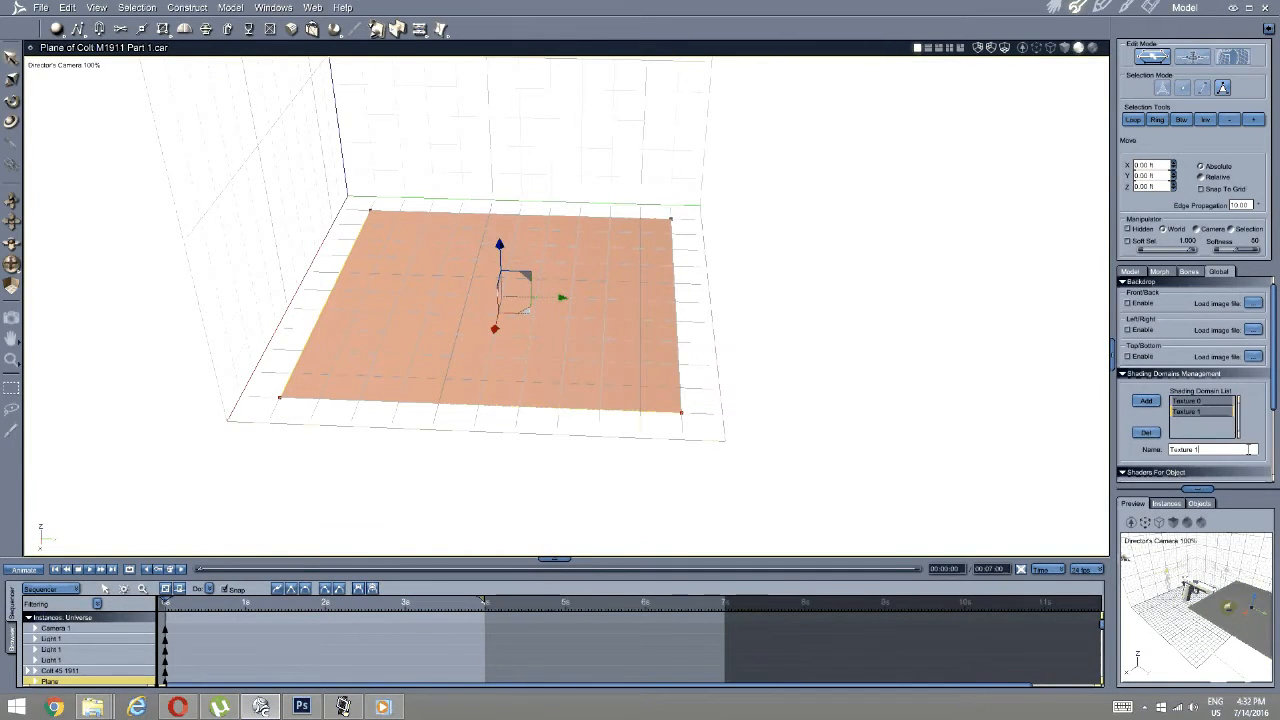
click(1251, 449)
text(Gun Flash)
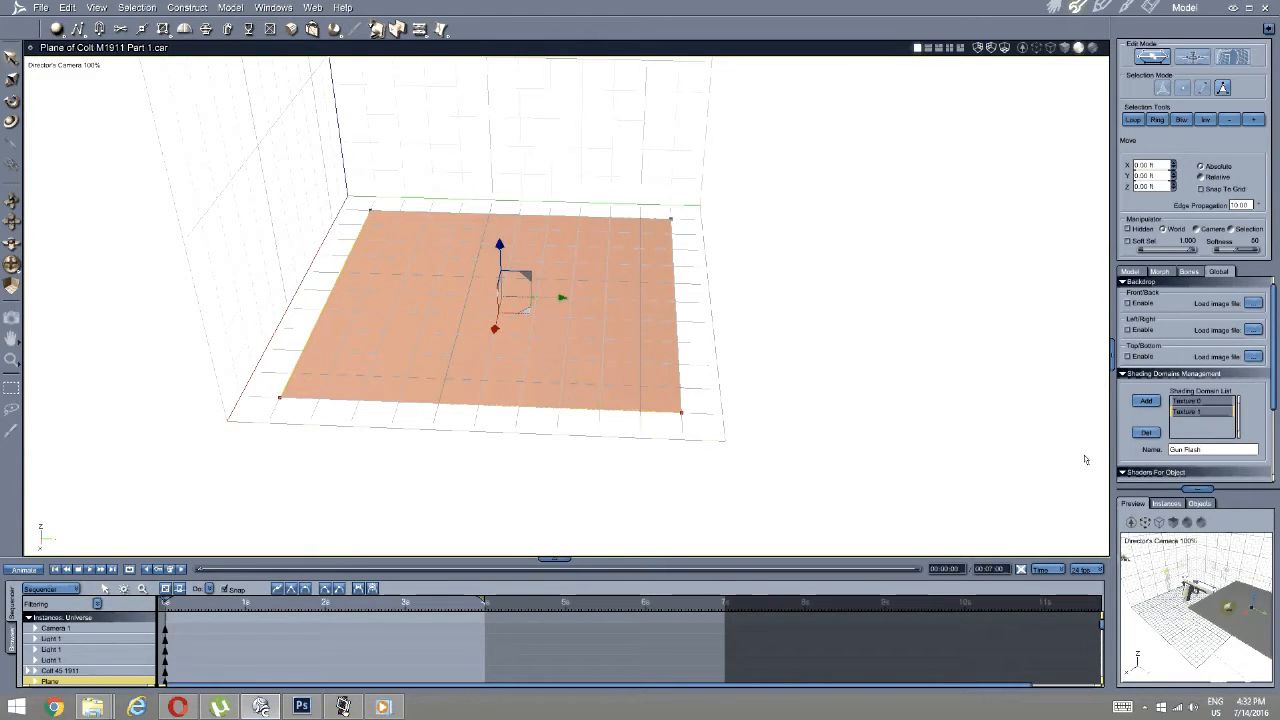
text(lush 1)
text(e)
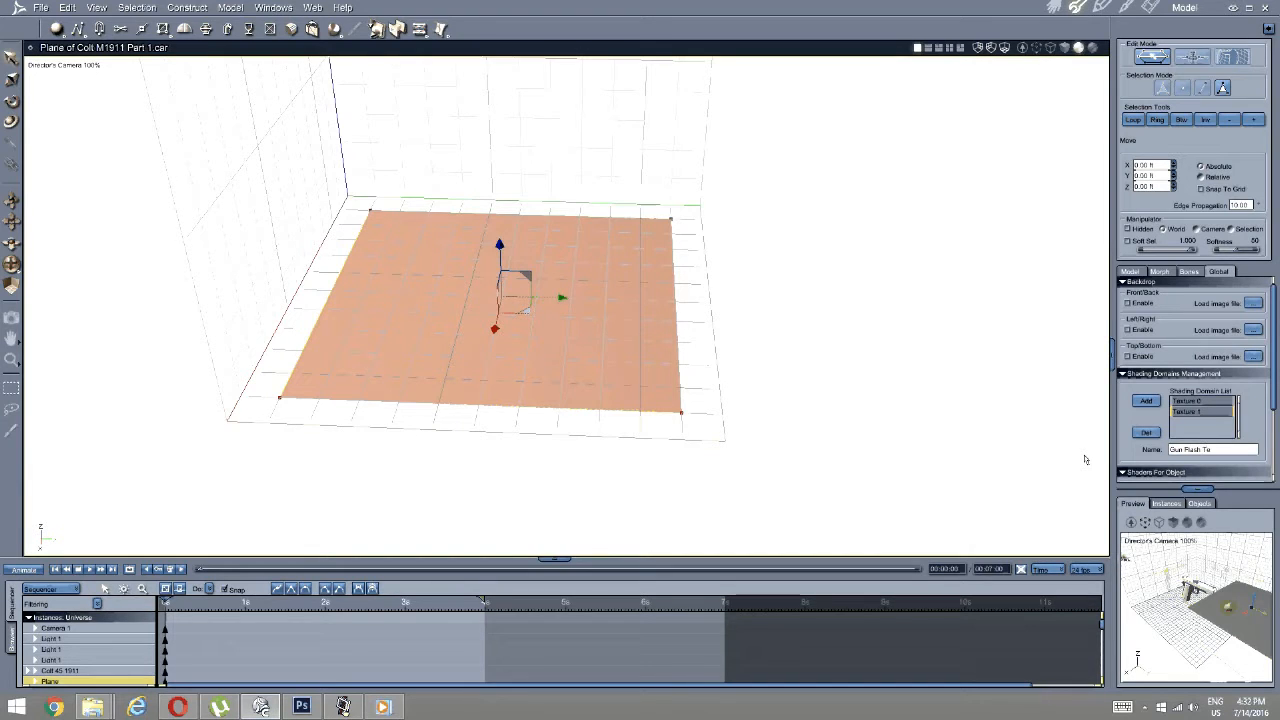
text(xture)
key(Return)
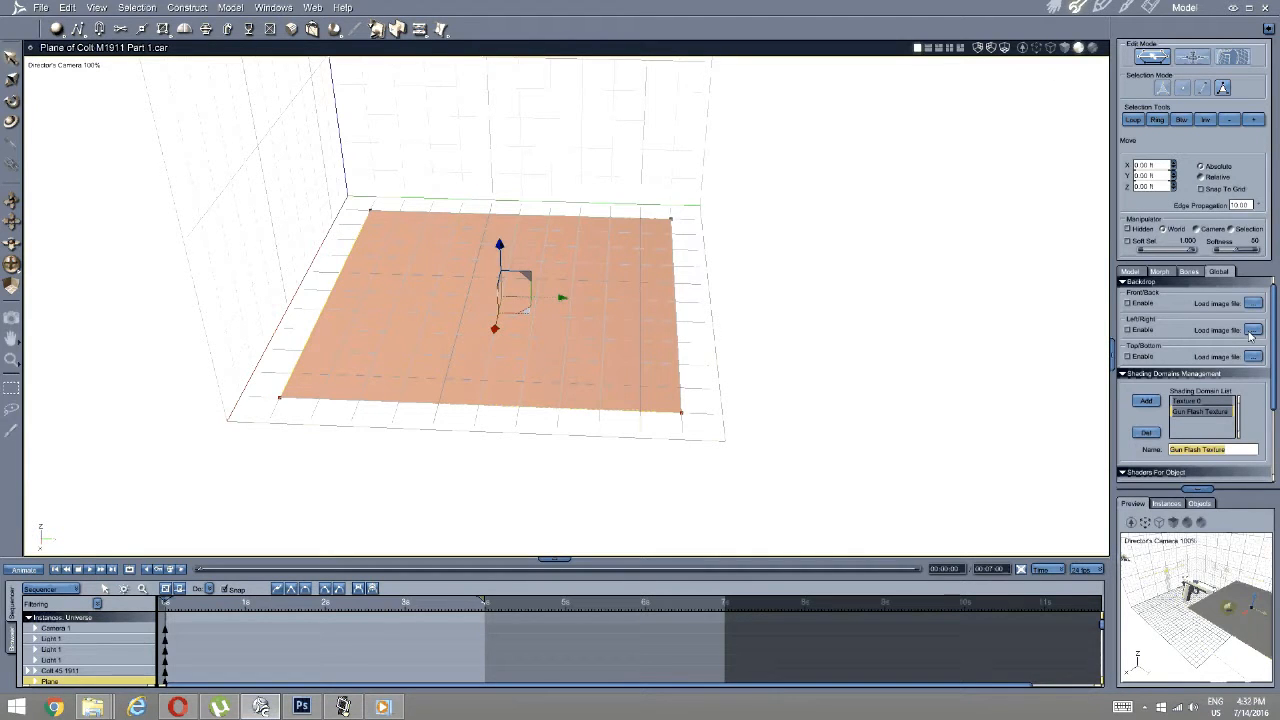
Assign a new master shader to the plane's Gun Flash Texture domain and open that shader for editing.
click(1125, 8)
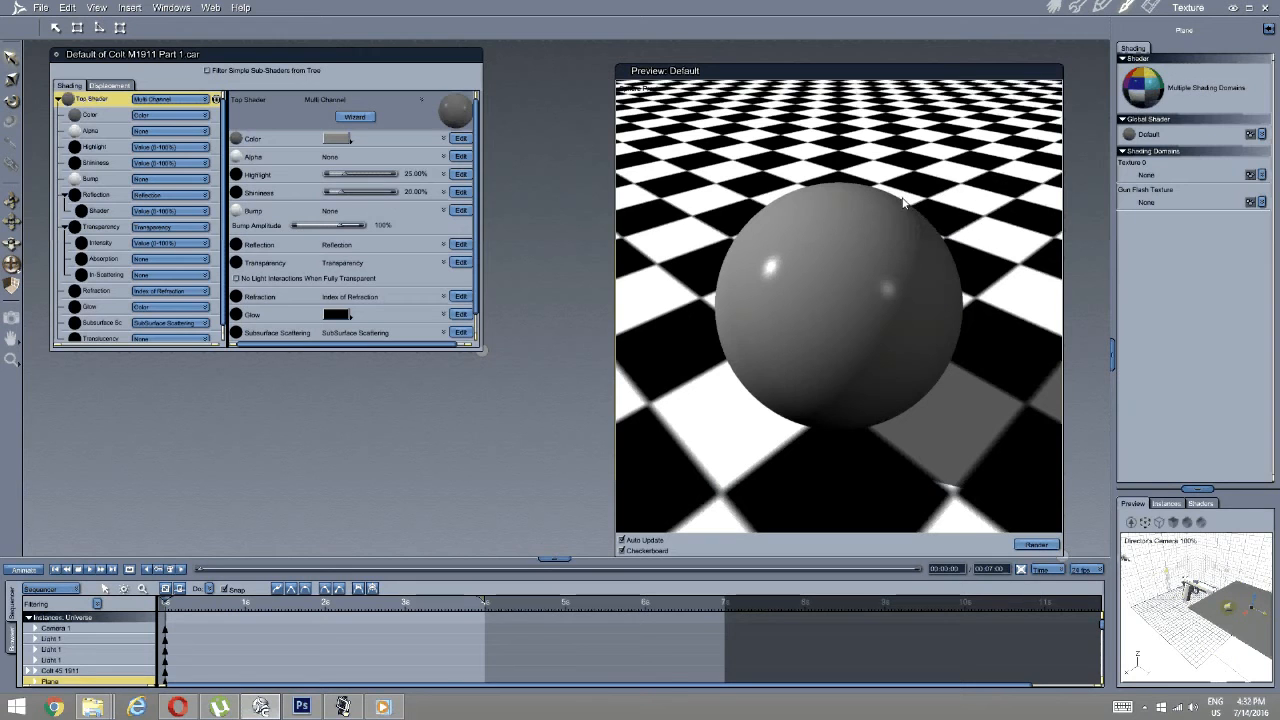
click(1257, 202)
click(1240, 301)
click(1261, 202)
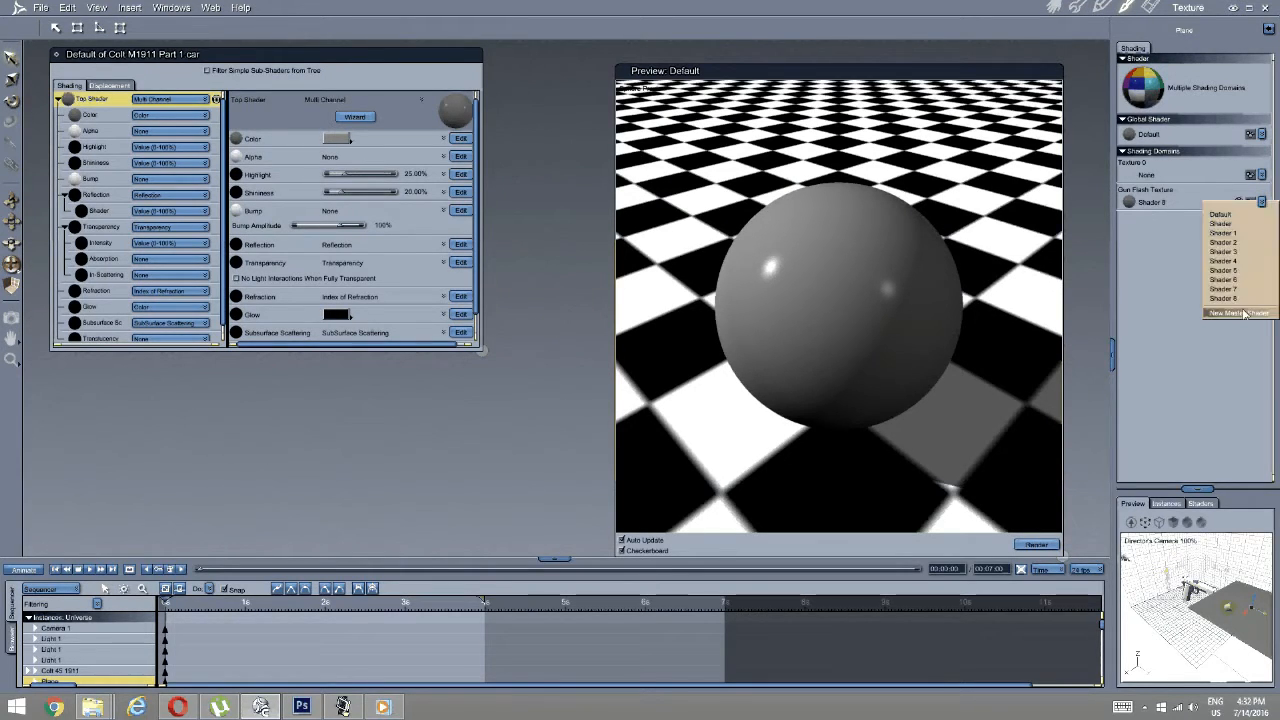
click(1129, 203)
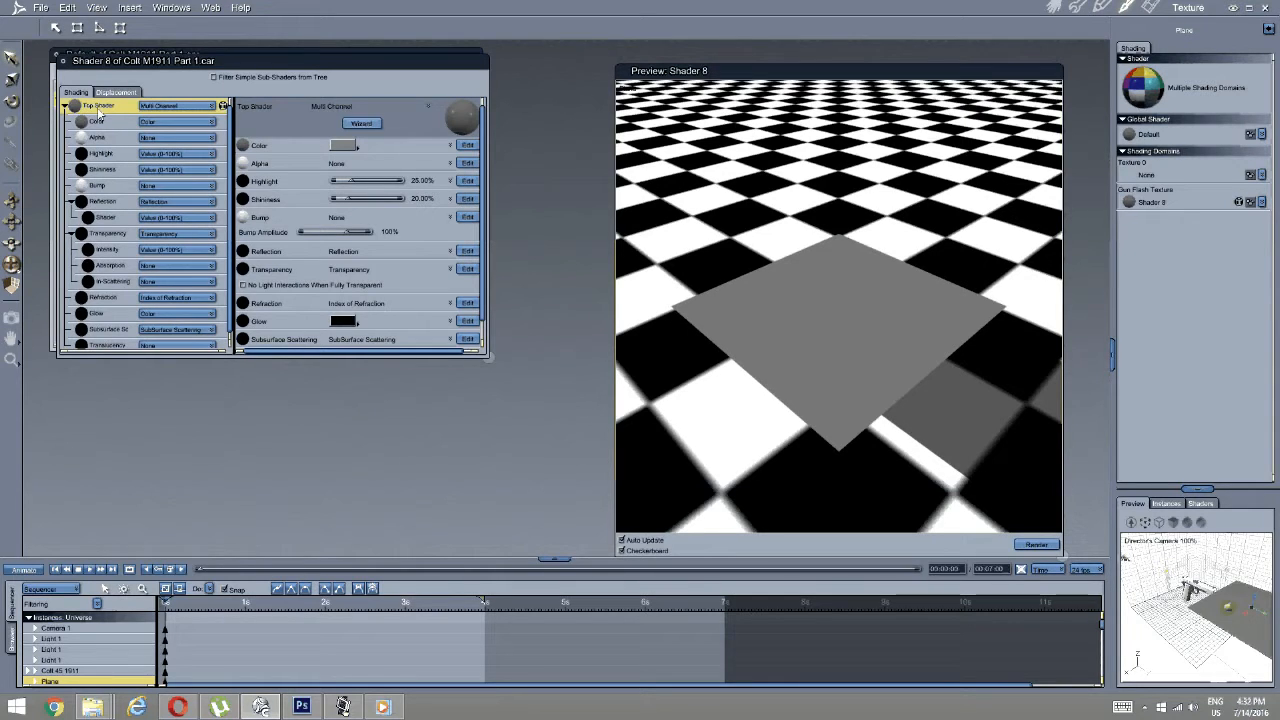
Set the Color channel of the gun flash shader to Texture Map.
click(129, 120)
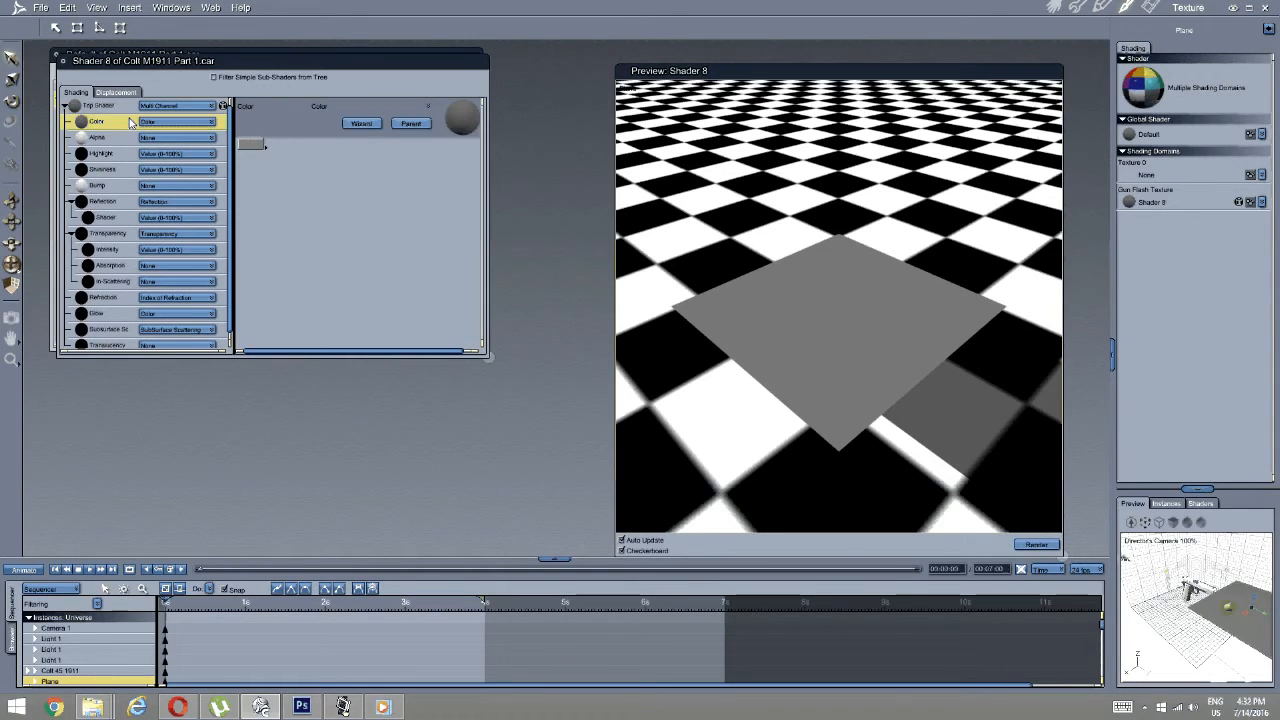
click(181, 123)
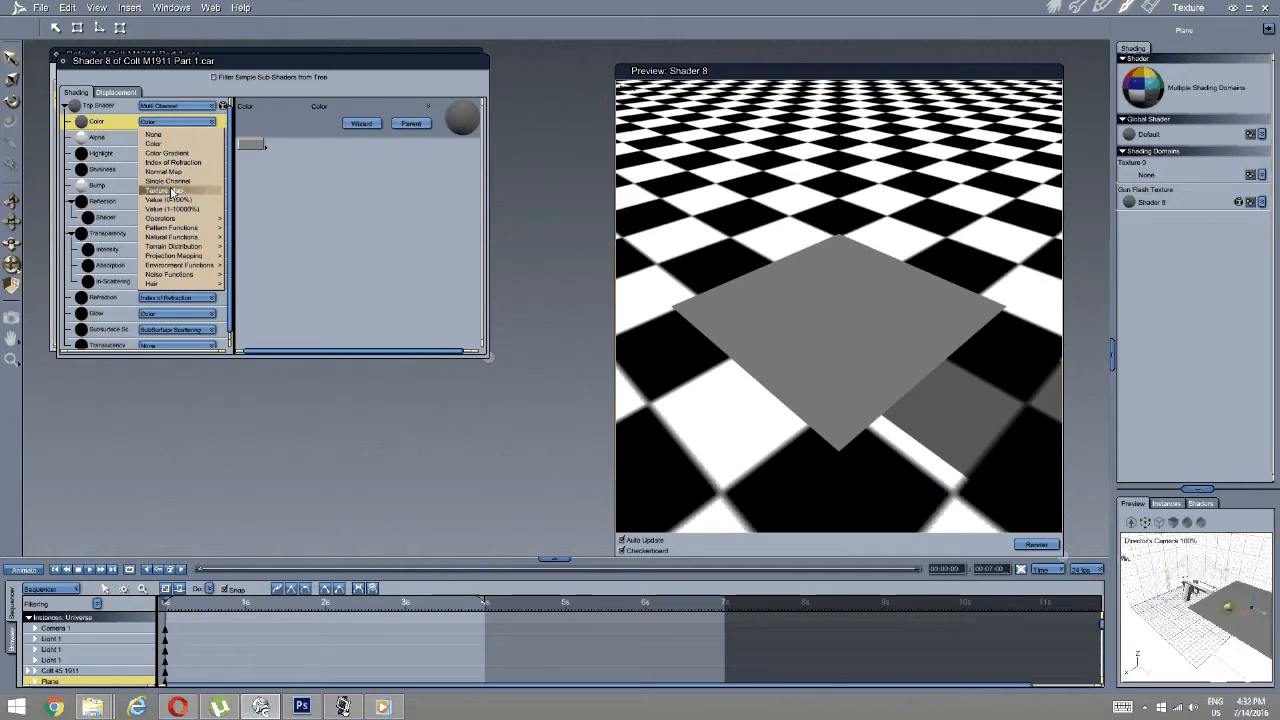
click(172, 190)
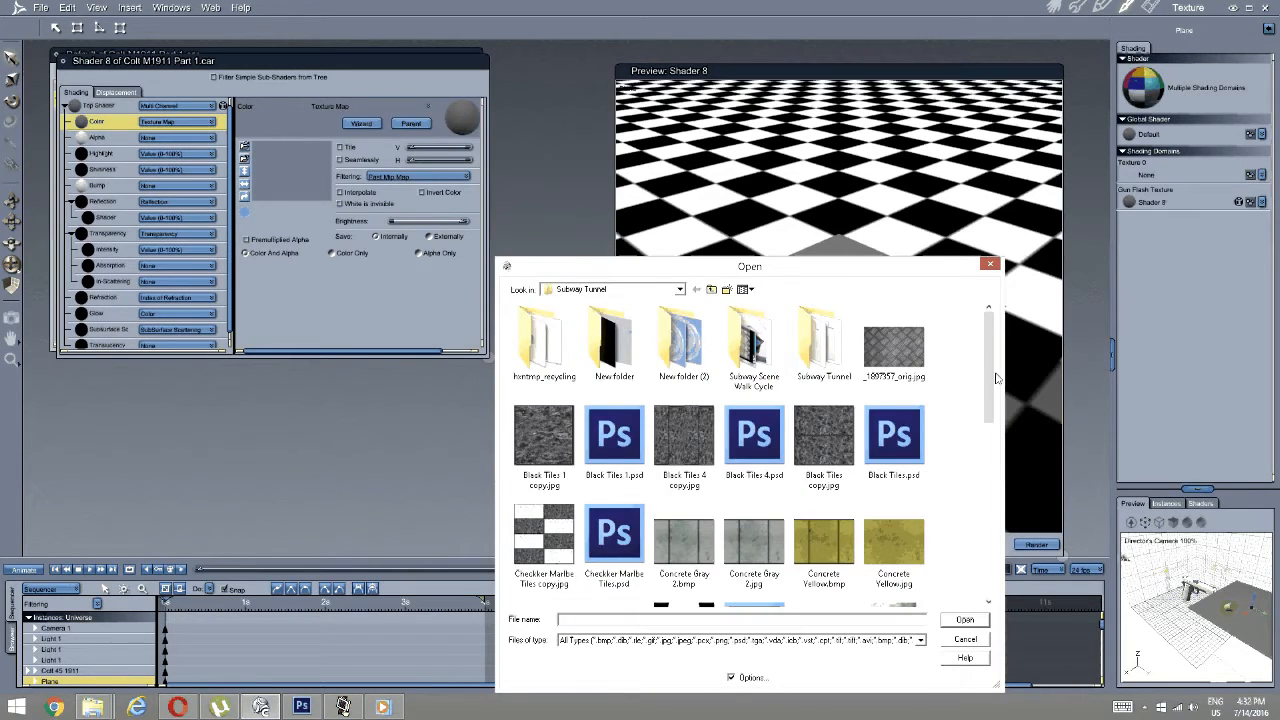
Load Gun Flash Texture.png from the inner Colt M1911 folder under 3D Models as the color texture, using the PNG format.
drag(992, 375, 972, 358)
click(679, 290)
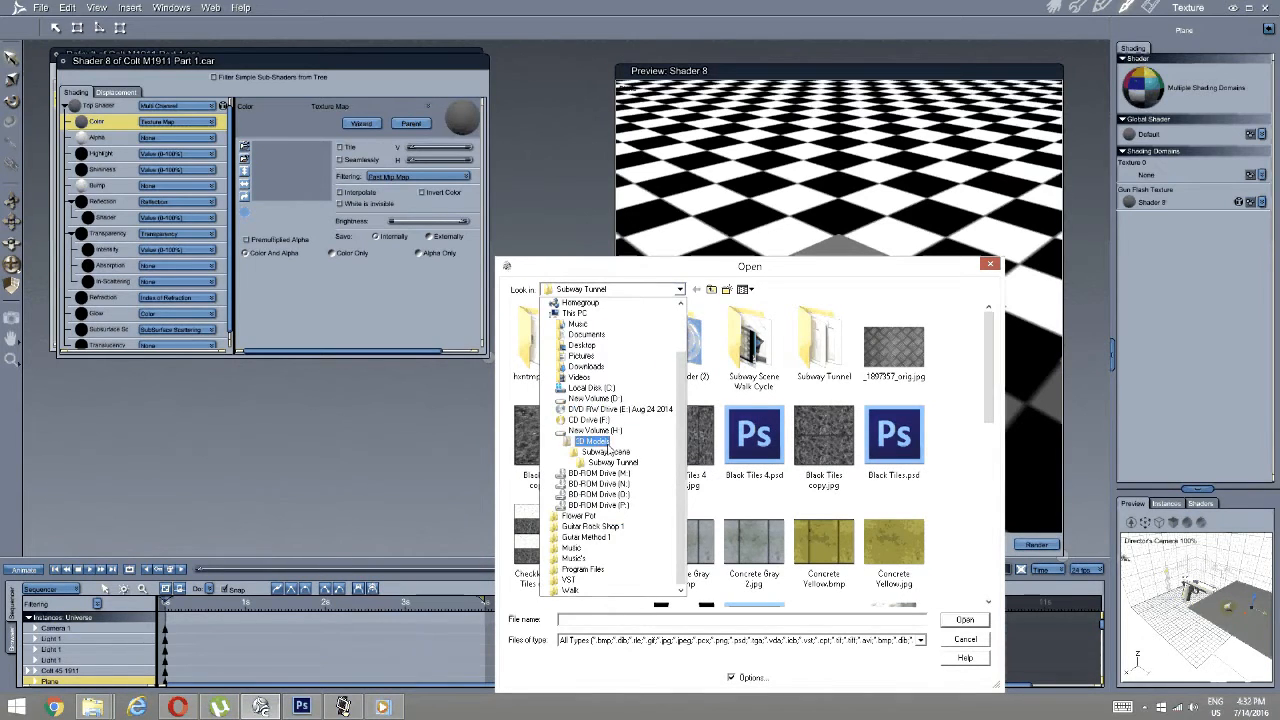
click(602, 447)
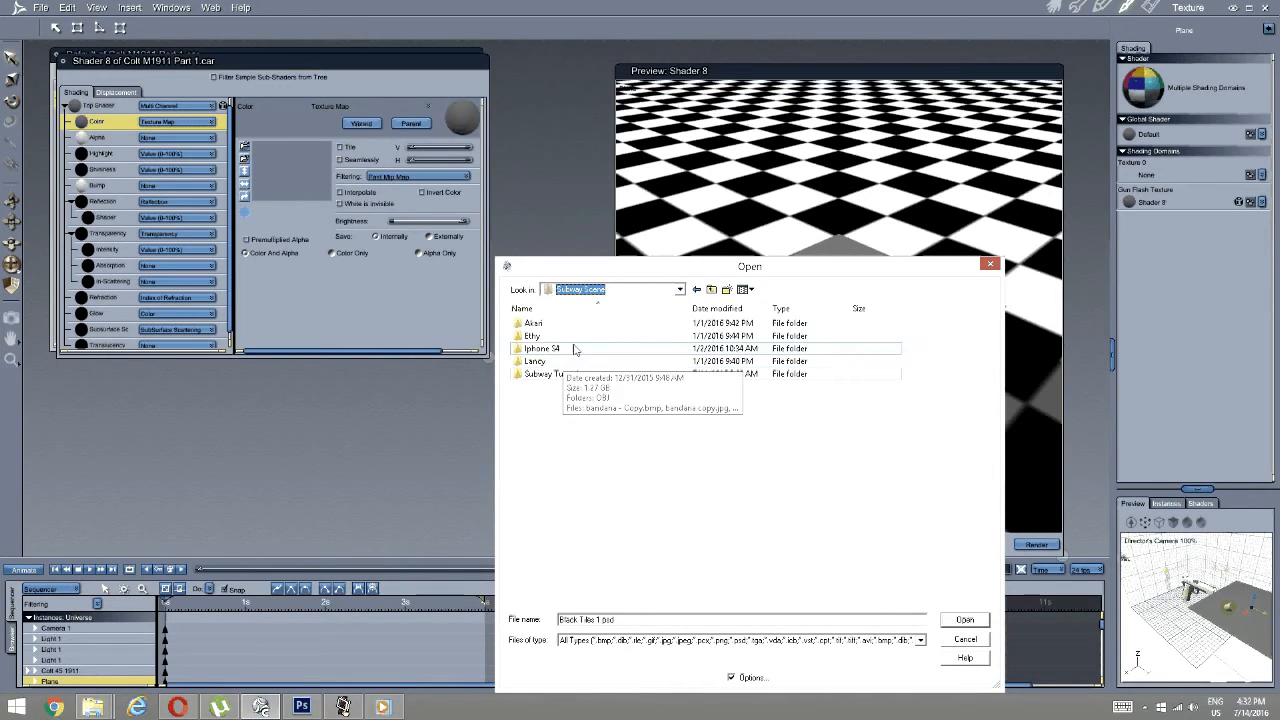
click(600, 289)
click(591, 441)
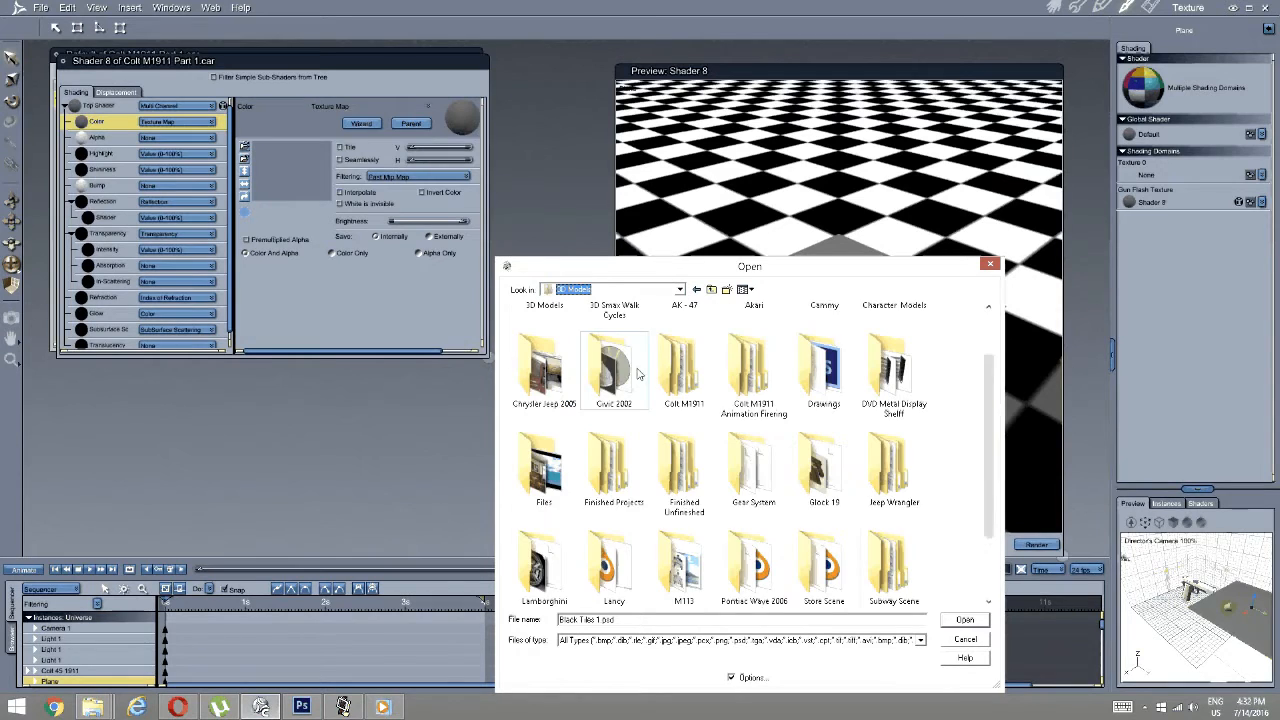
drag(986, 416, 979, 492)
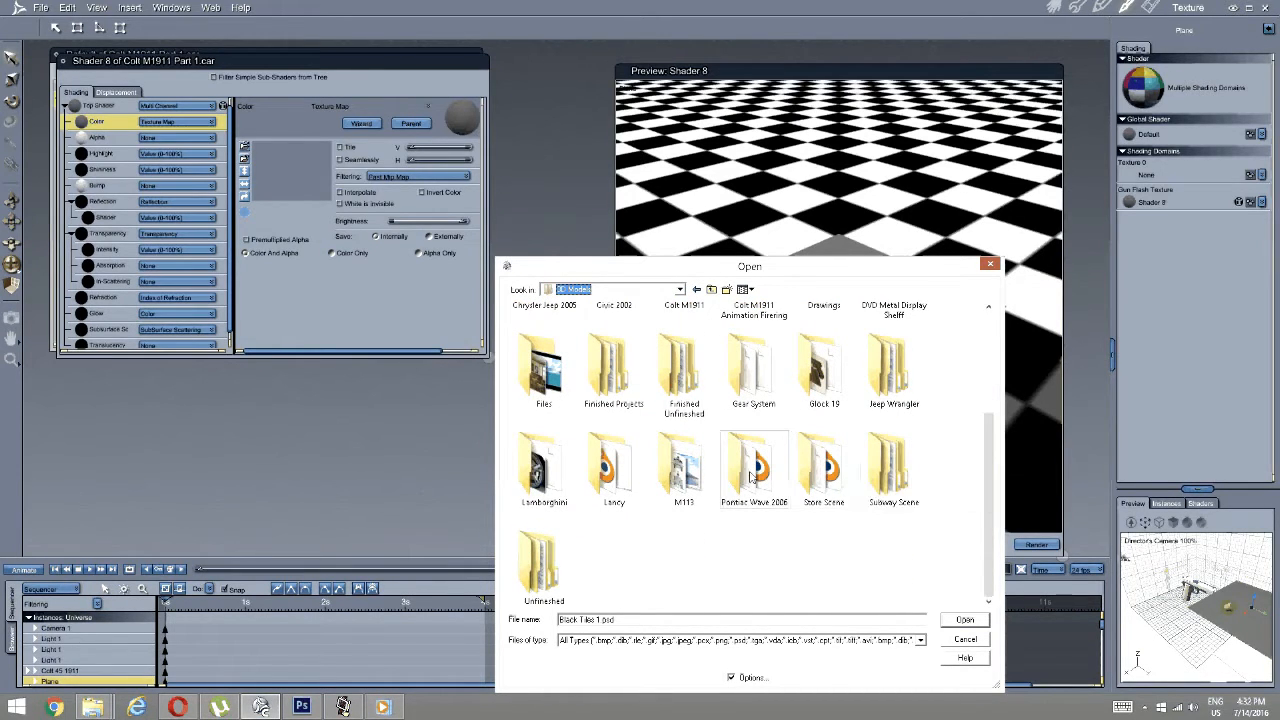
drag(987, 526, 982, 425)
double_click(680, 445)
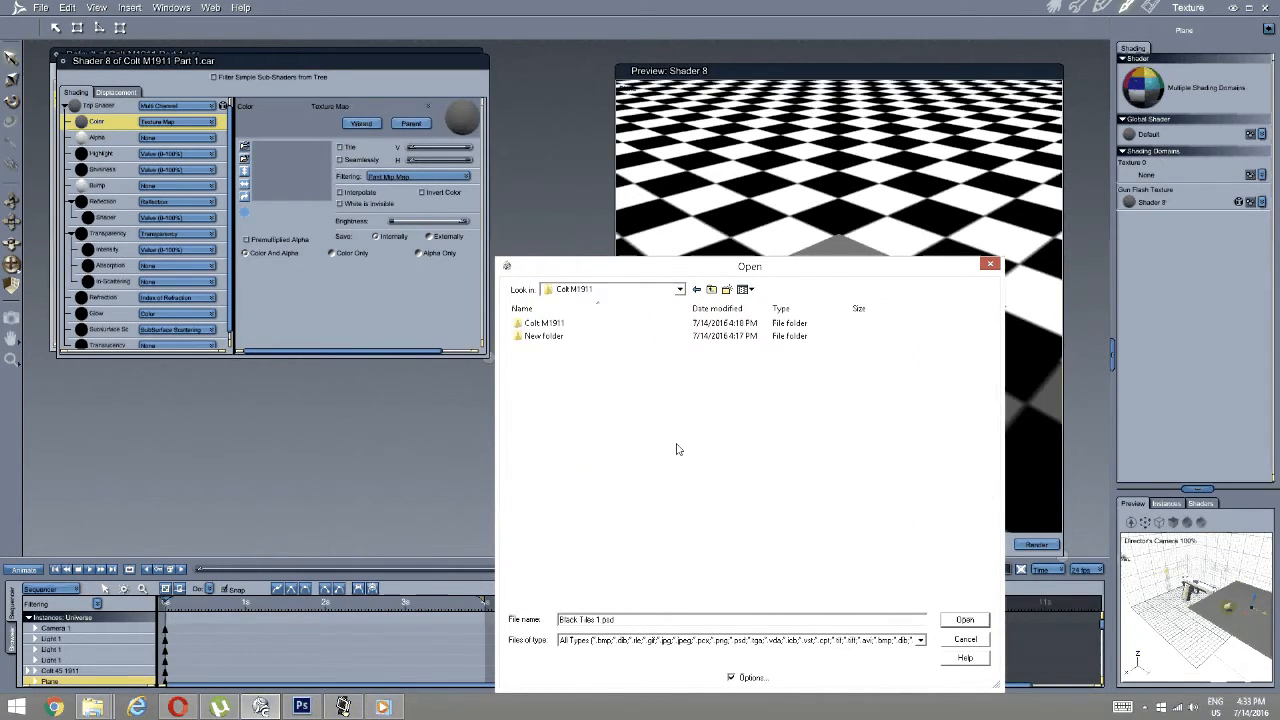
click(555, 325)
click(518, 328)
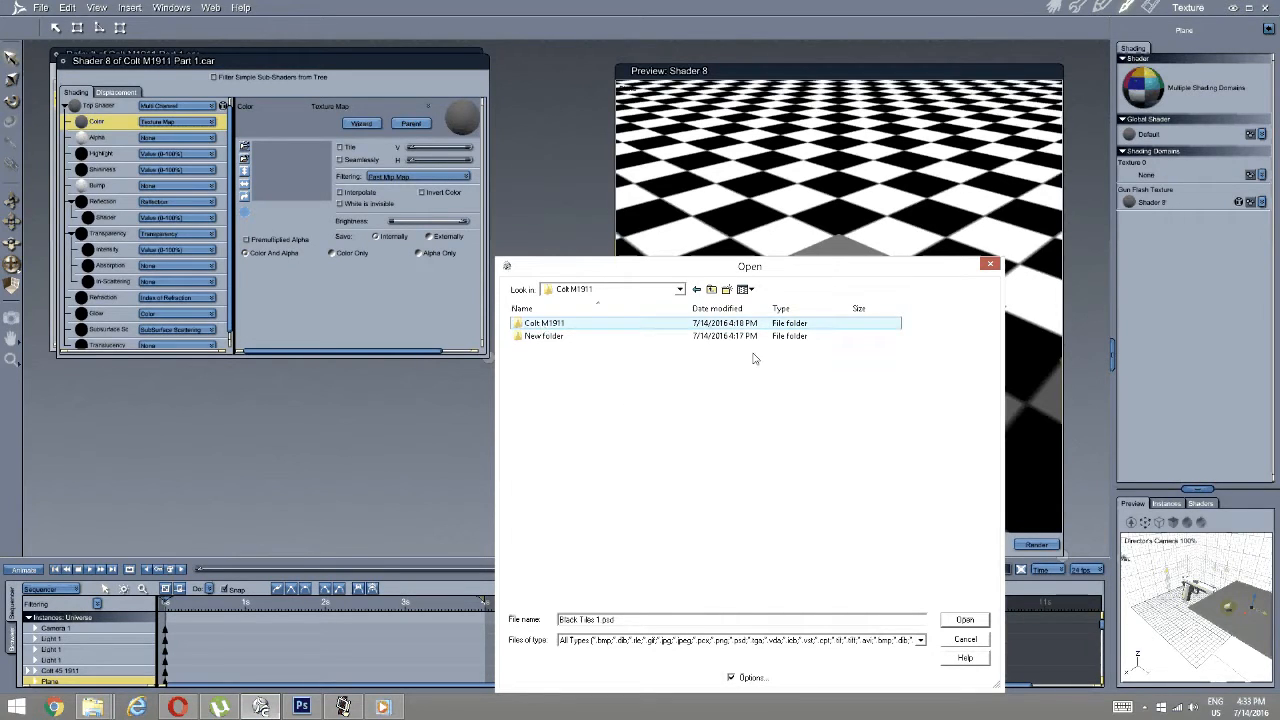
double_click(521, 323)
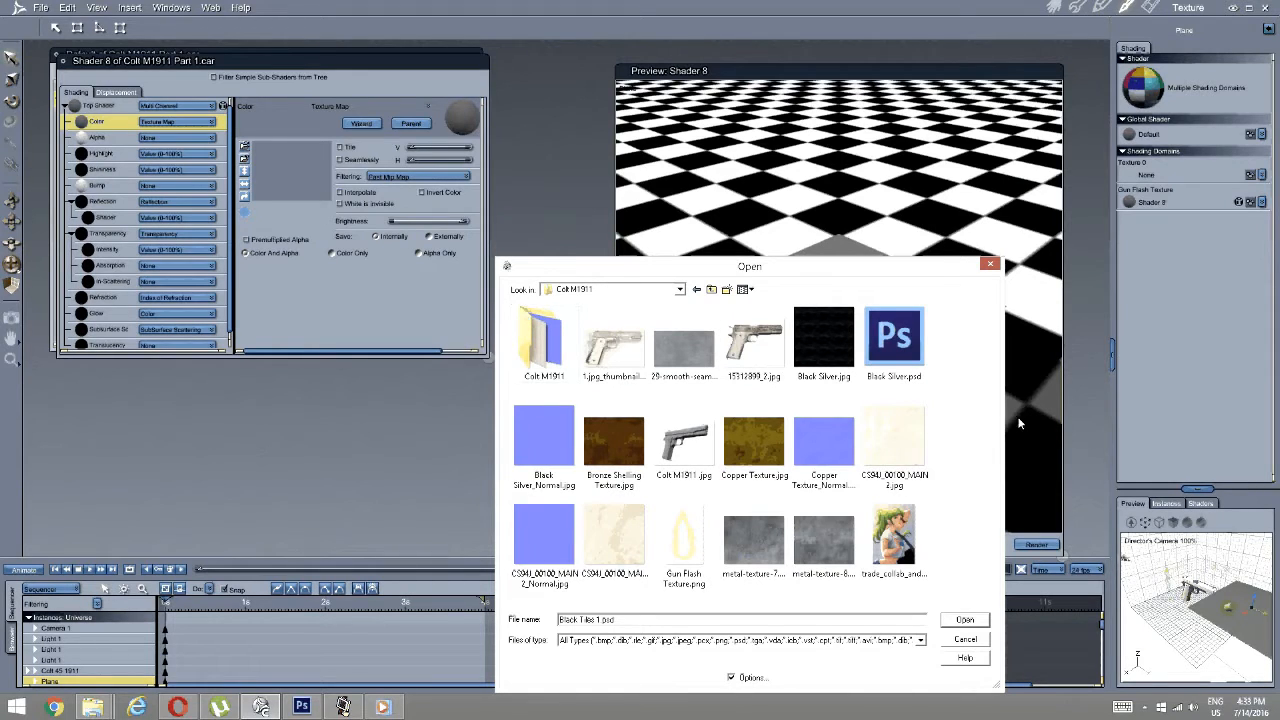
double_click(681, 541)
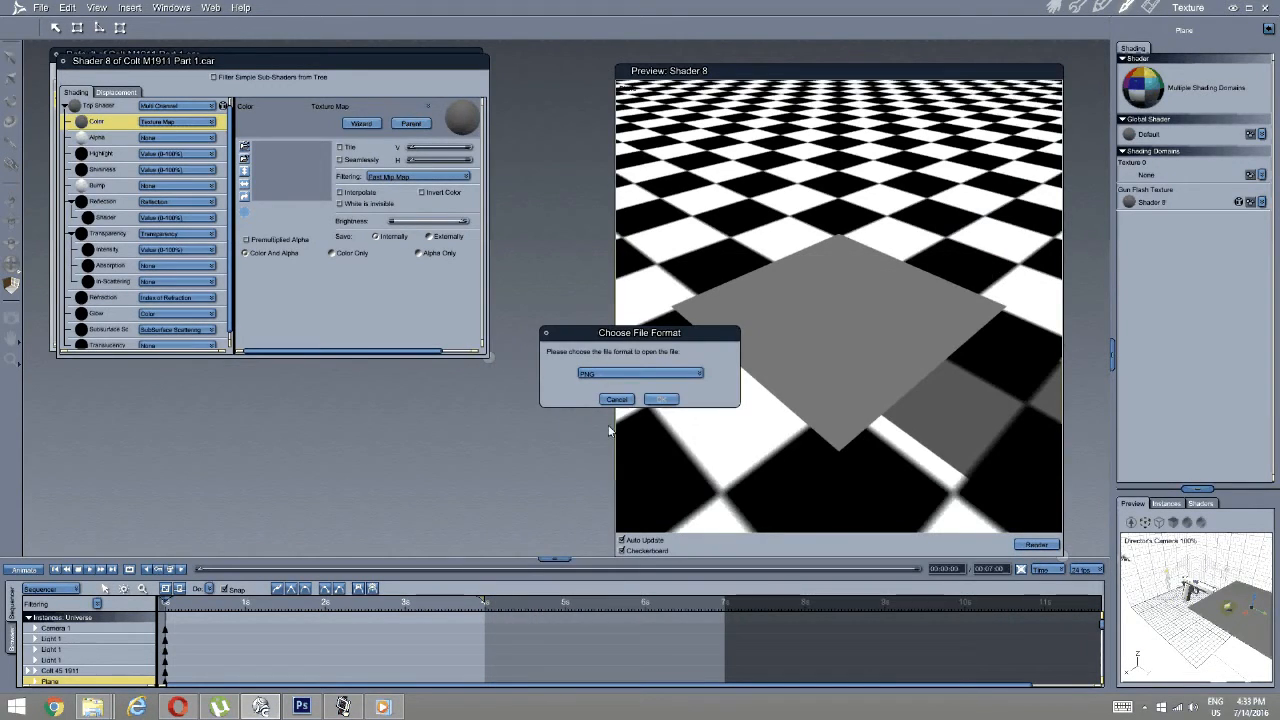
click(658, 399)
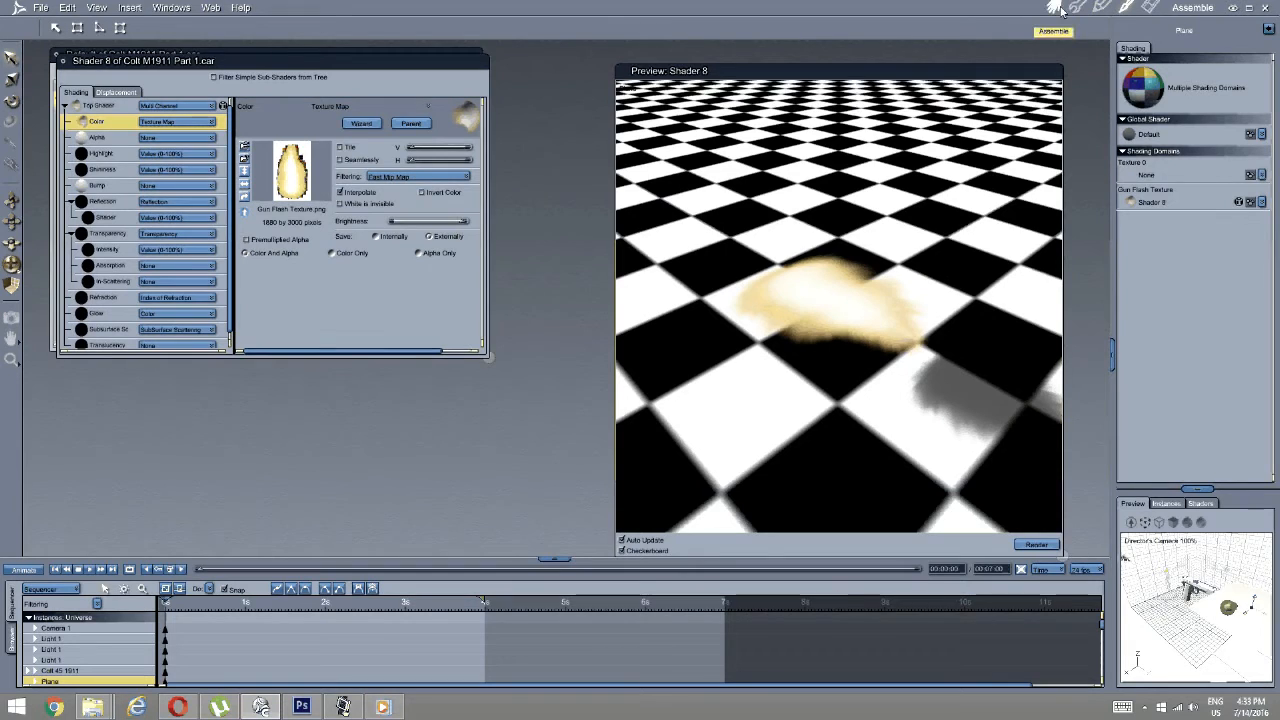
Set the Glow channel of the gun flash shader to Value (0-100%).
click(117, 139)
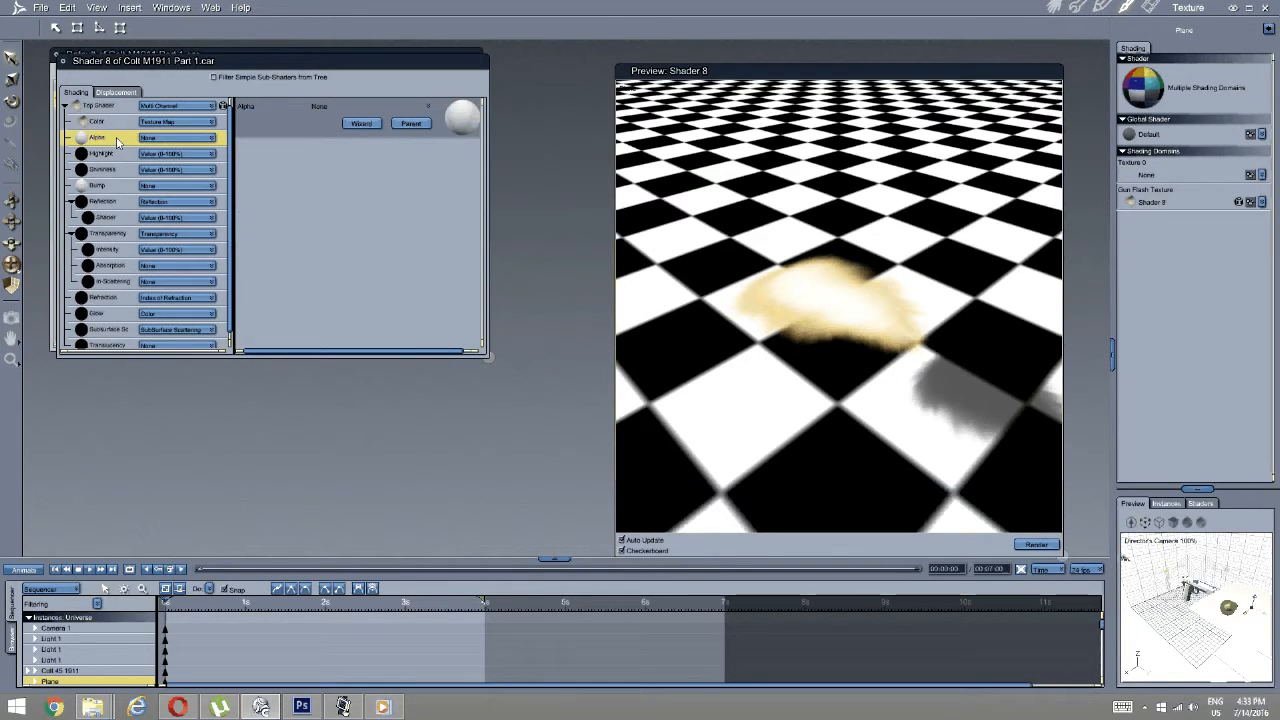
scroll(118, 160, down, 1)
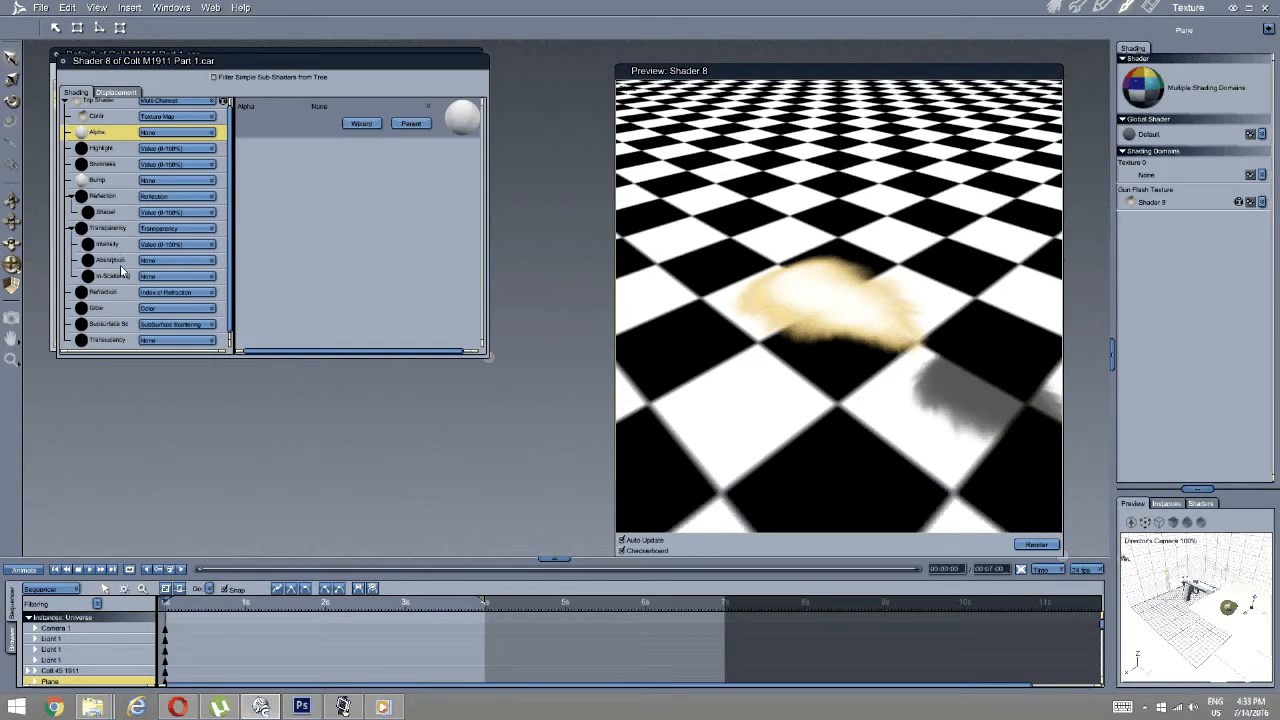
click(181, 310)
click(181, 310)
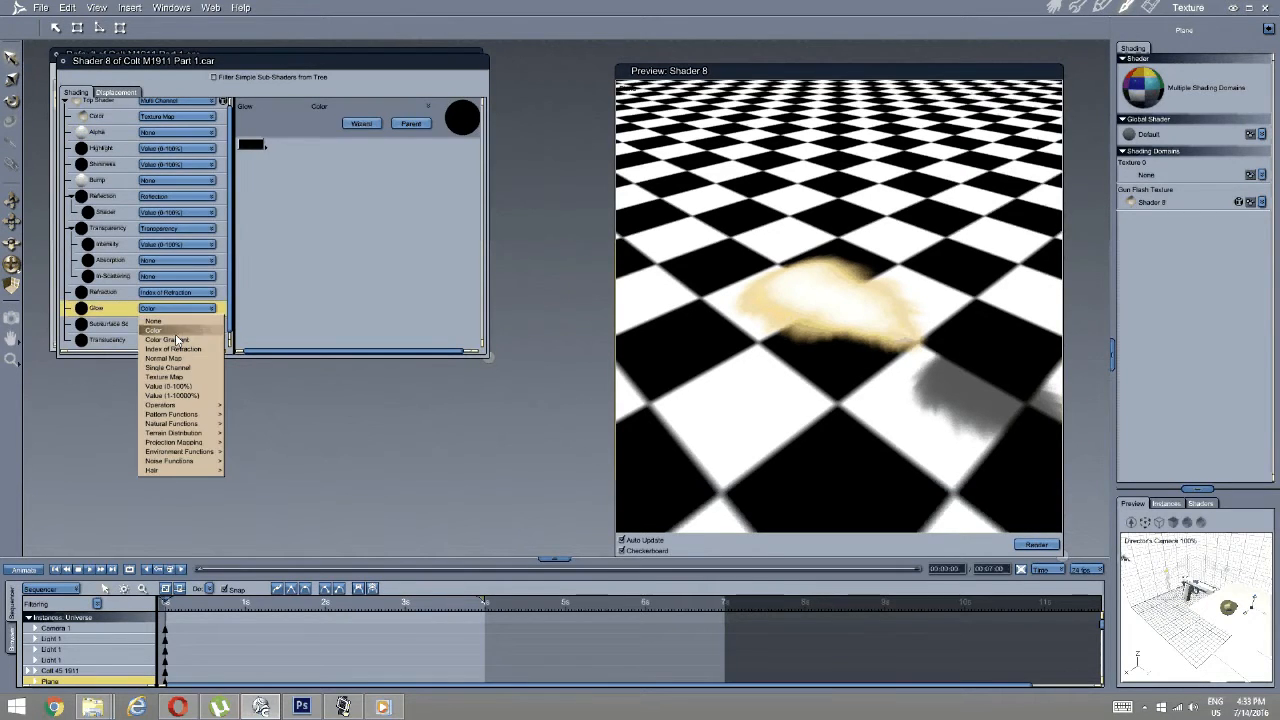
click(181, 386)
click(178, 310)
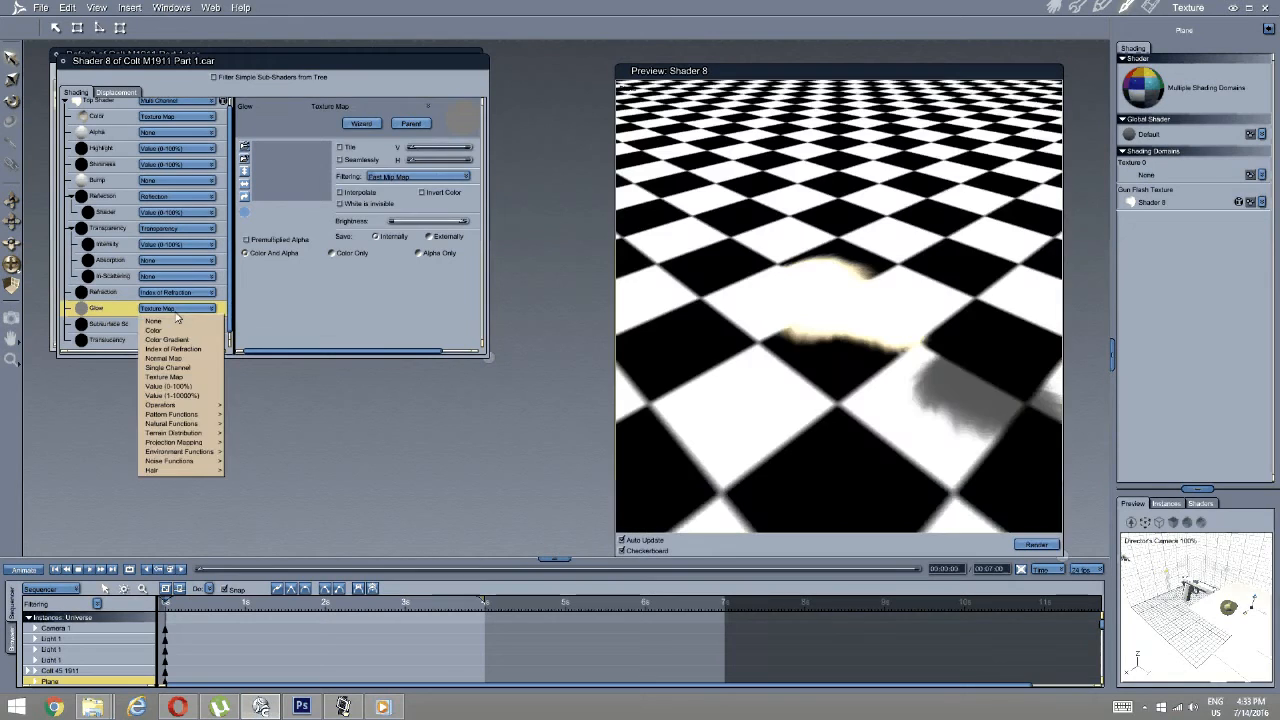
click(170, 386)
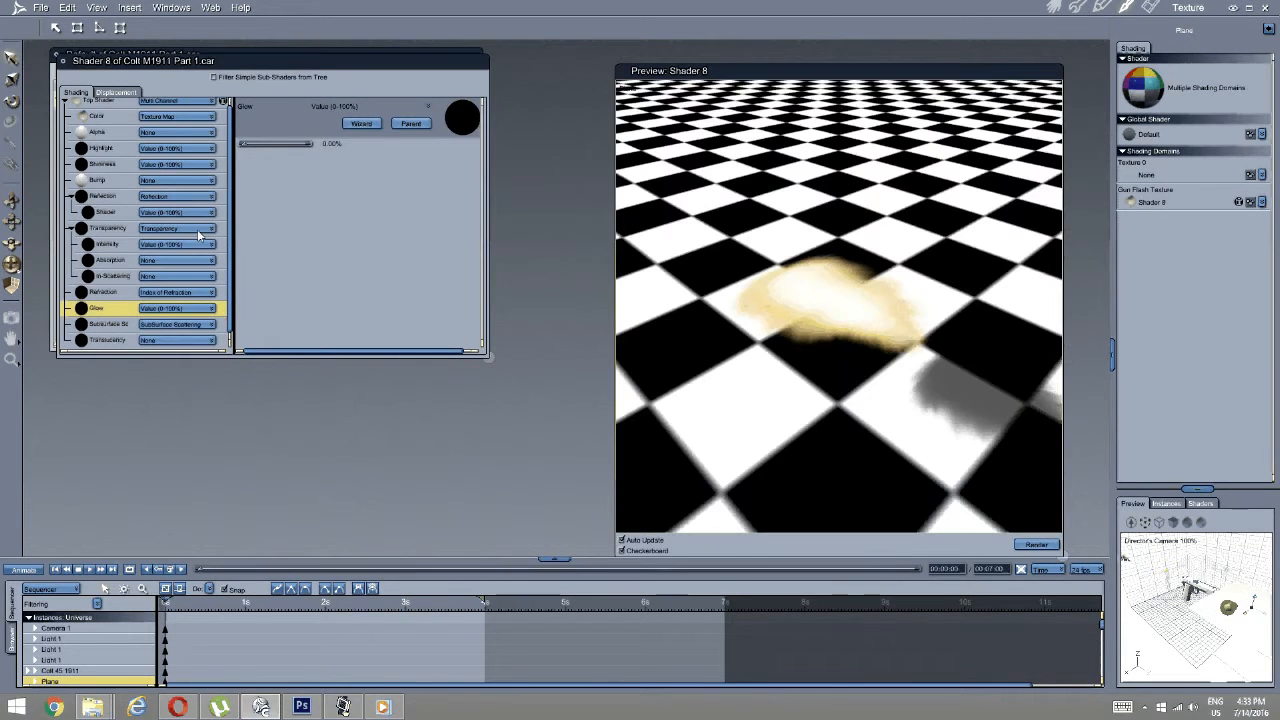
Try a glow of 100% on the gun flash shader, and settle on 50%.
click(321, 145)
text(100)
key(Return)
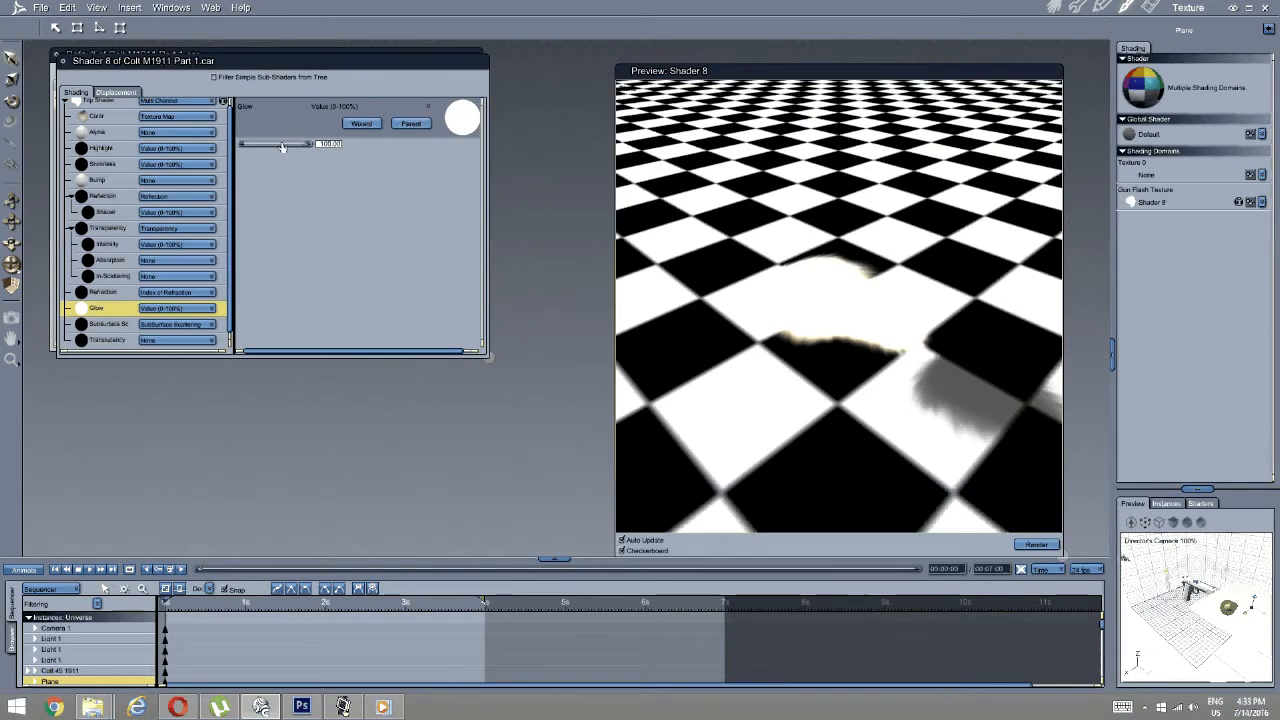
drag(317, 145, 362, 151)
text(50)
key(Return)
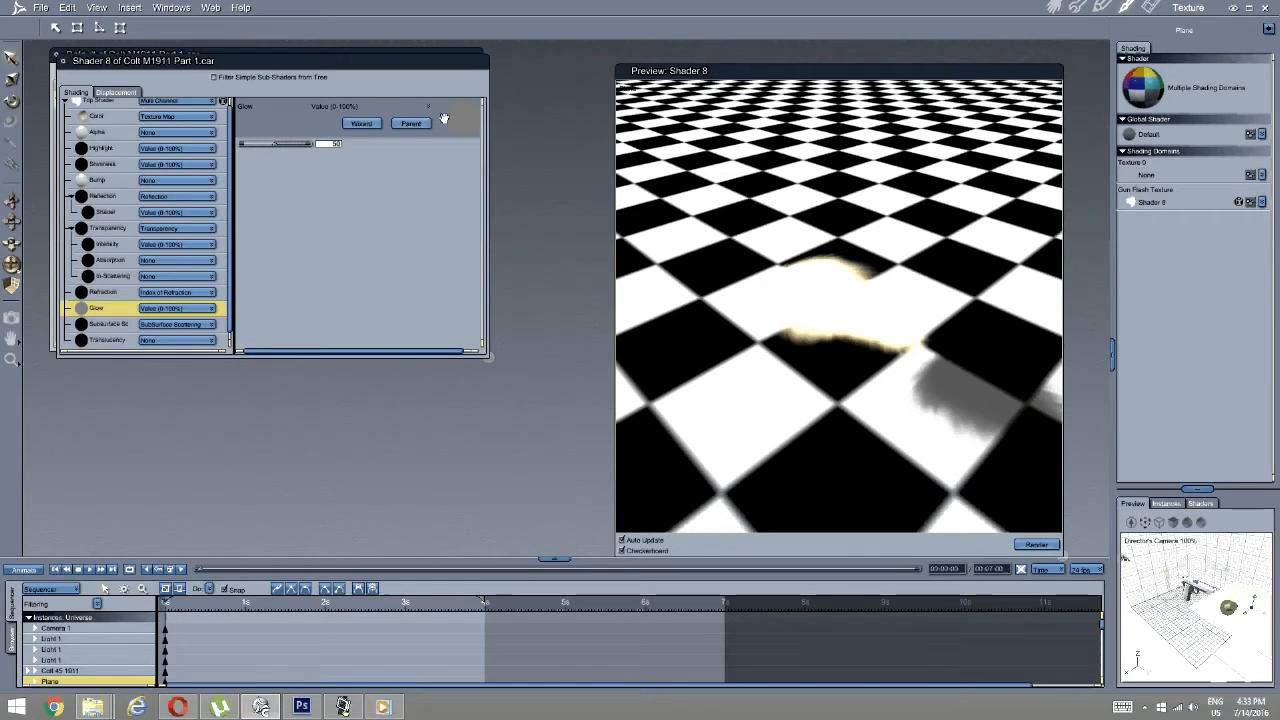
Return to the Assemble room and scale the flash plane narrower across the barrel direction.
click(1055, 7)
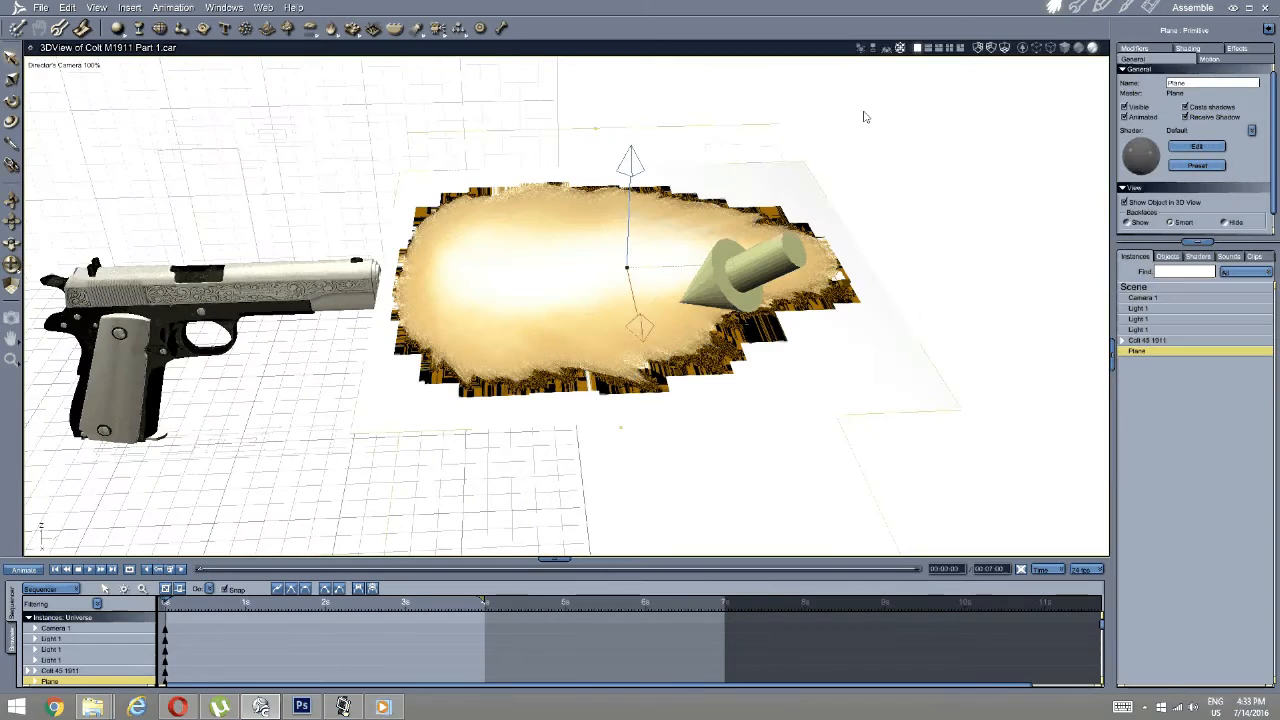
middle_drag(866, 117, 512, 275)
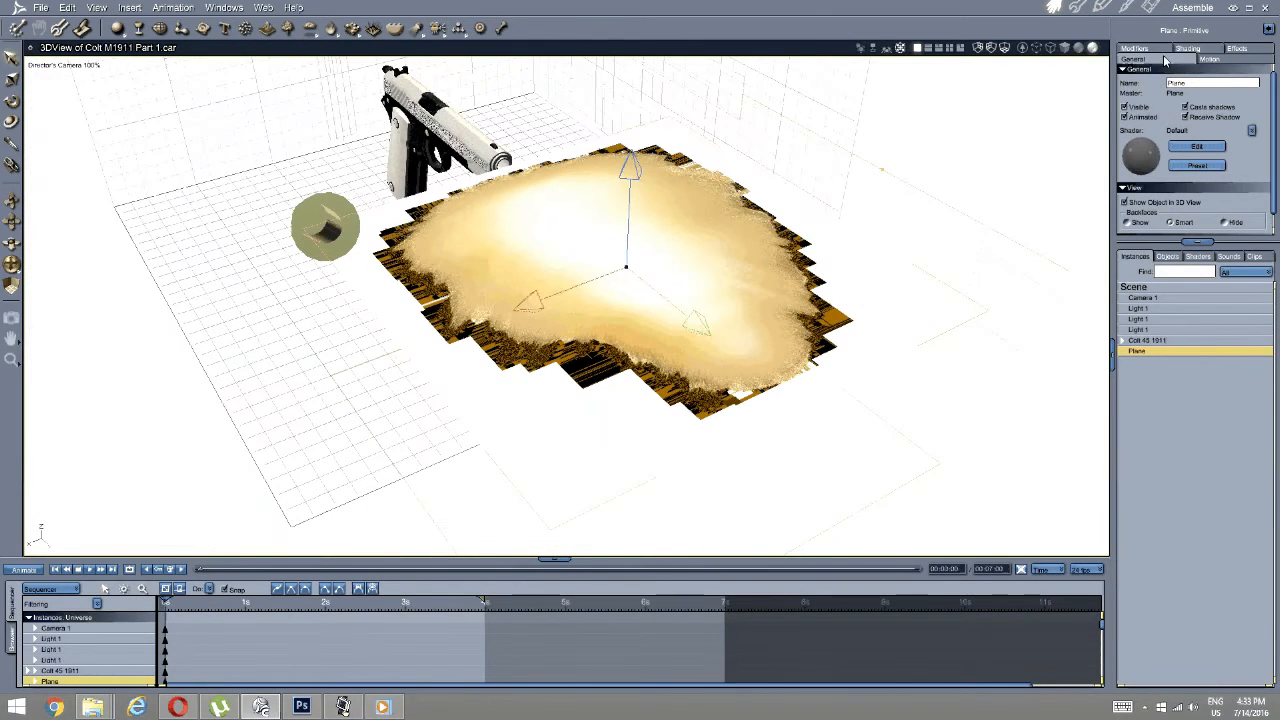
click(1078, 48)
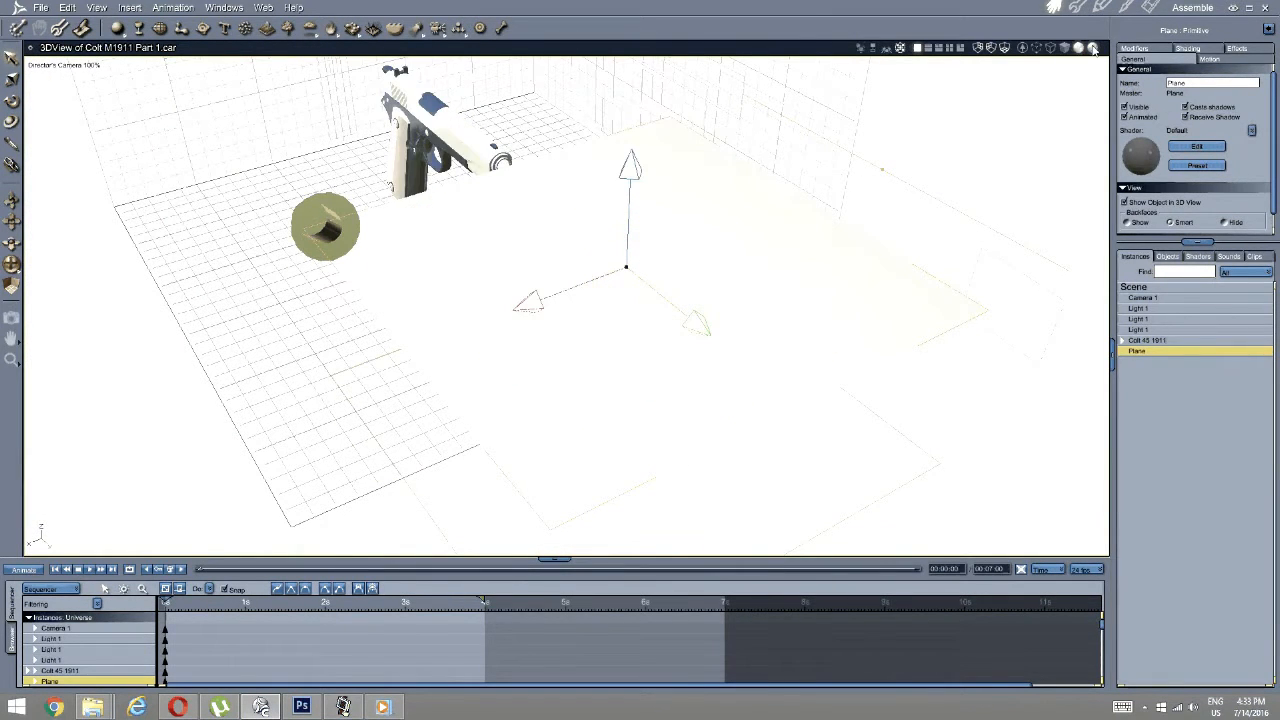
click(1093, 48)
mouse_move(931, 160)
middle_down()
mouse_move(786, 222)
mouse_move(769, 207)
middle_up()
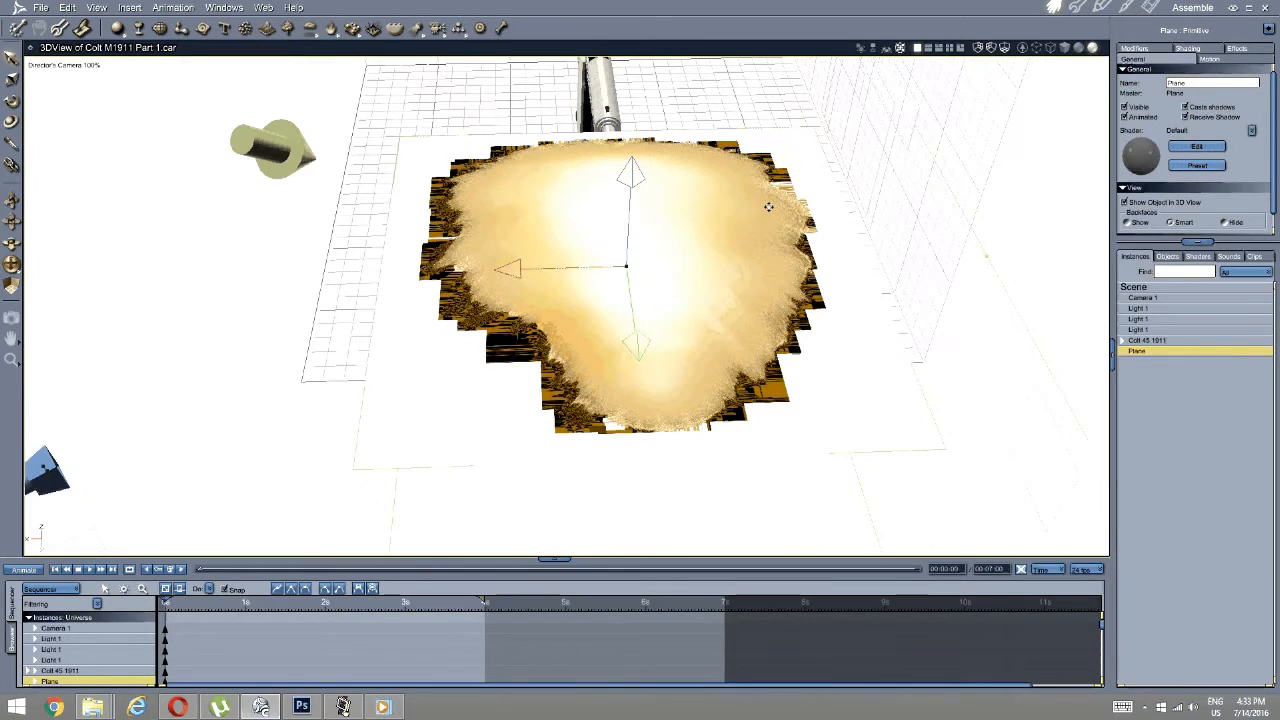
click(12, 79)
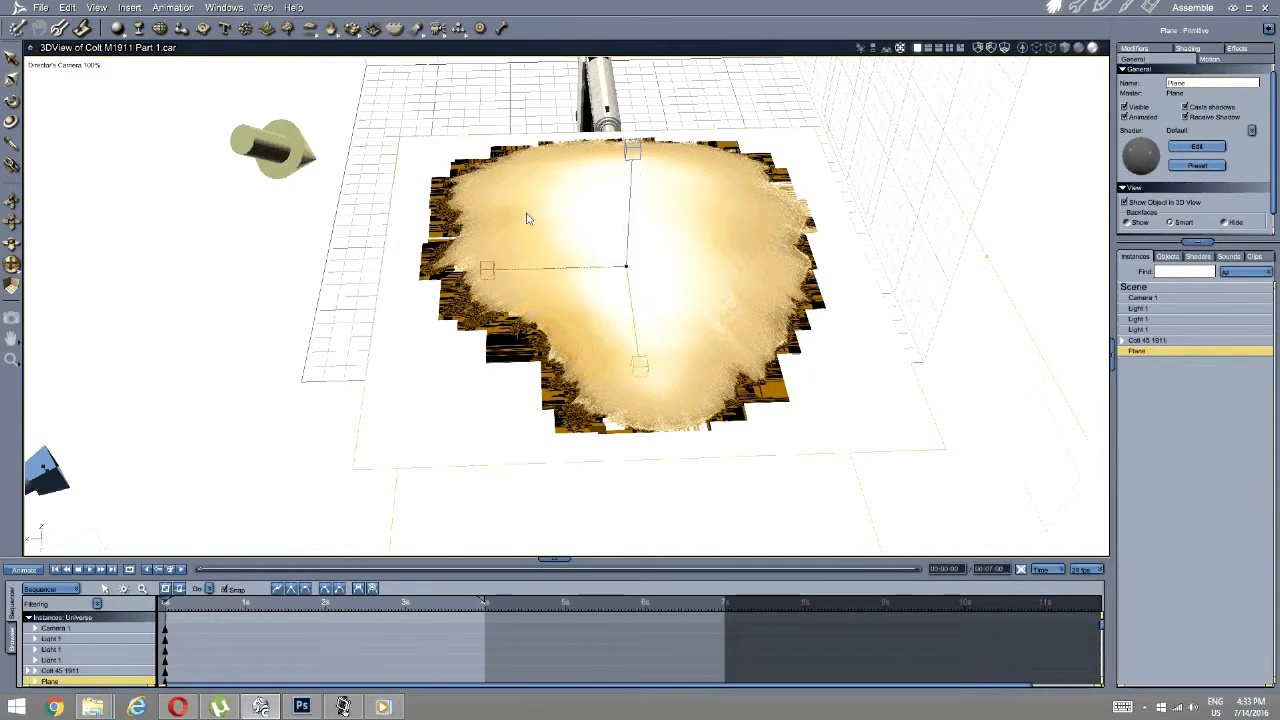
drag(484, 267, 600, 262)
middle_drag(600, 262, 602, 331)
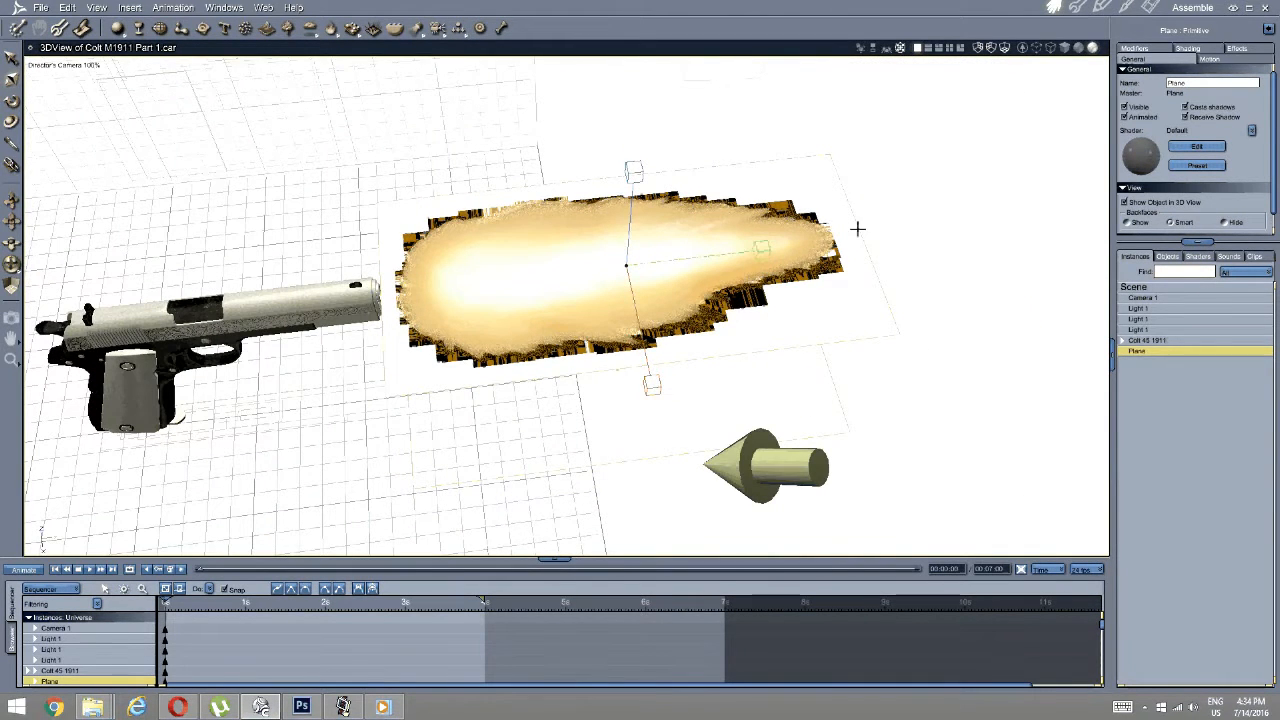
Adjust the flash plane's fit and placement so the flash sits directly at the pistol's muzzle.
drag(857, 229, 744, 247)
mouse_move(470, 318)
middle_down()
mouse_move(446, 277)
mouse_move(460, 314)
middle_up()
drag(760, 269, 794, 273)
middle_drag(690, 306, 547, 241)
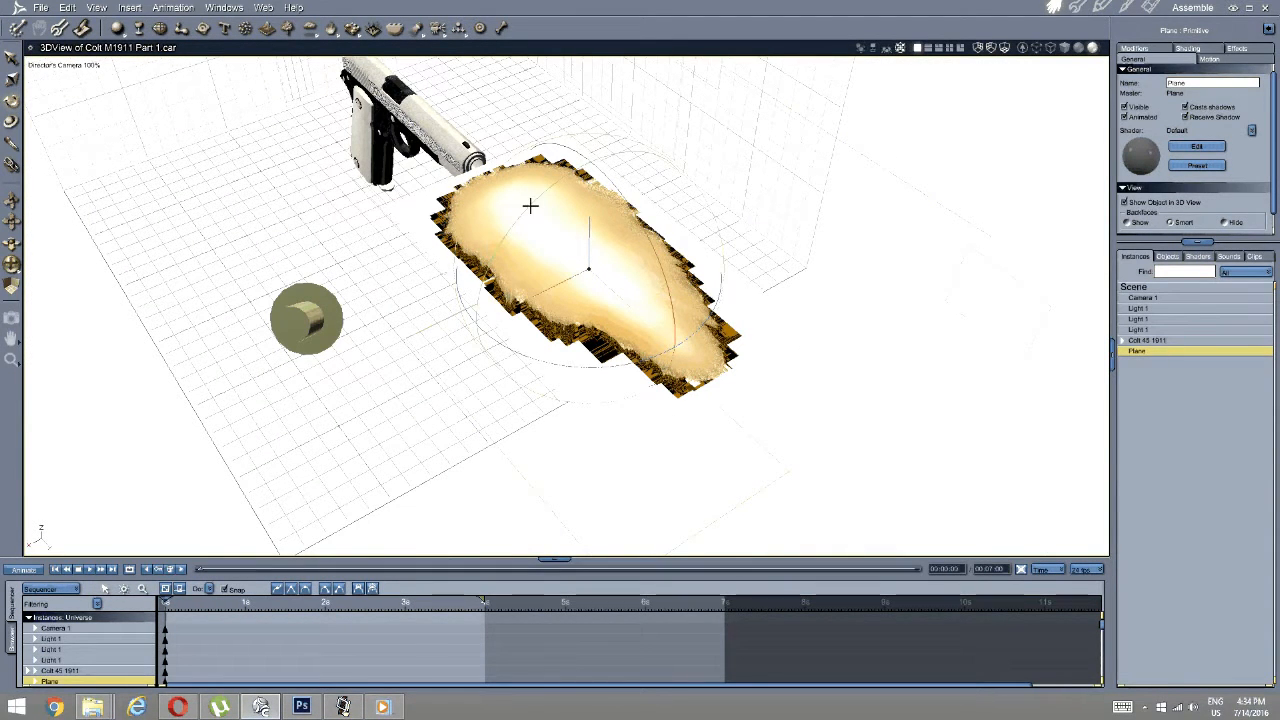
drag(529, 203, 527, 245)
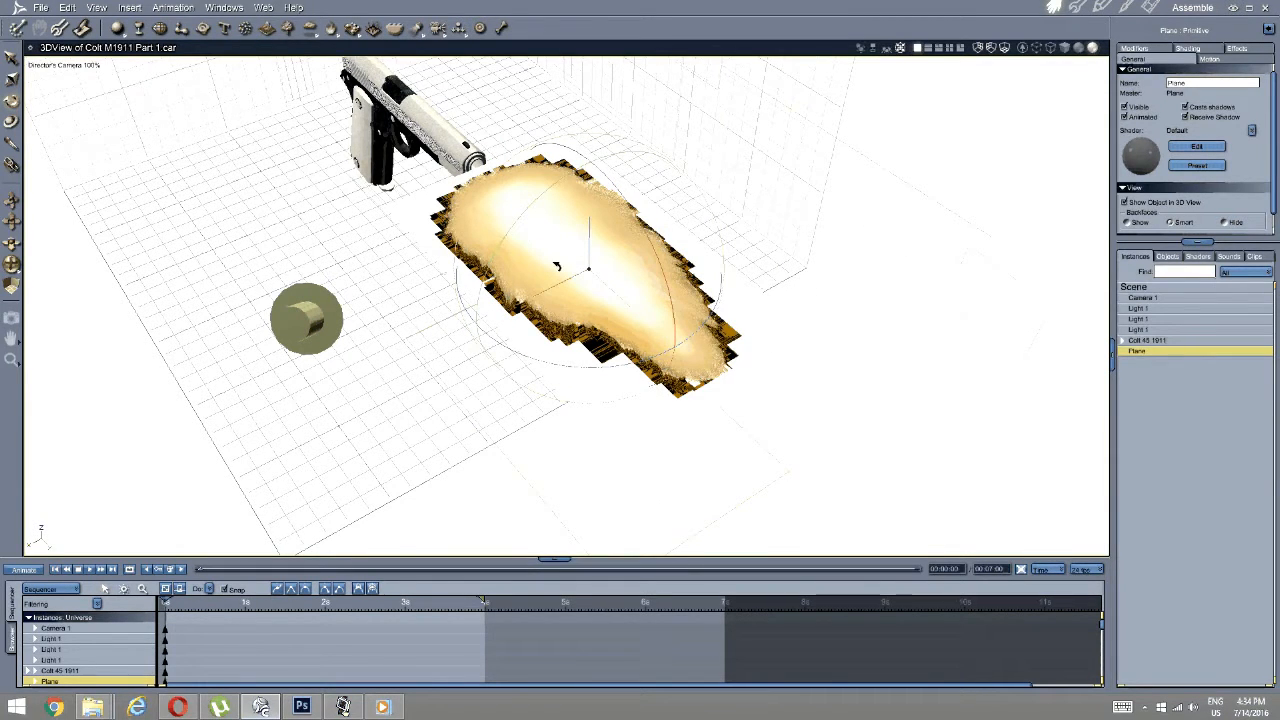
Rename the plane as "Flash 1".
drag(1221, 85, 1122, 109)
key(BackSpace)
text(Flash 1)
double_click(1178, 83)
click(1176, 83)
key(BackSpace)
text(l)
drag(1199, 83, 1162, 86)
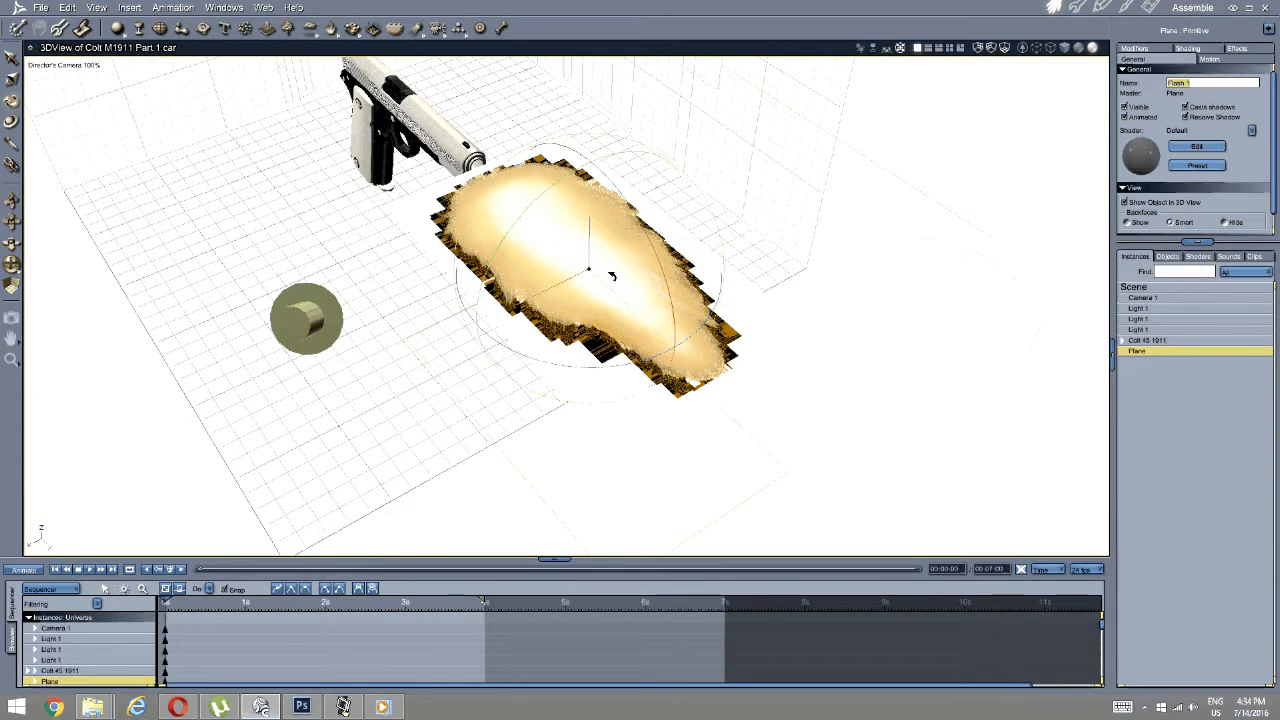
text(0)
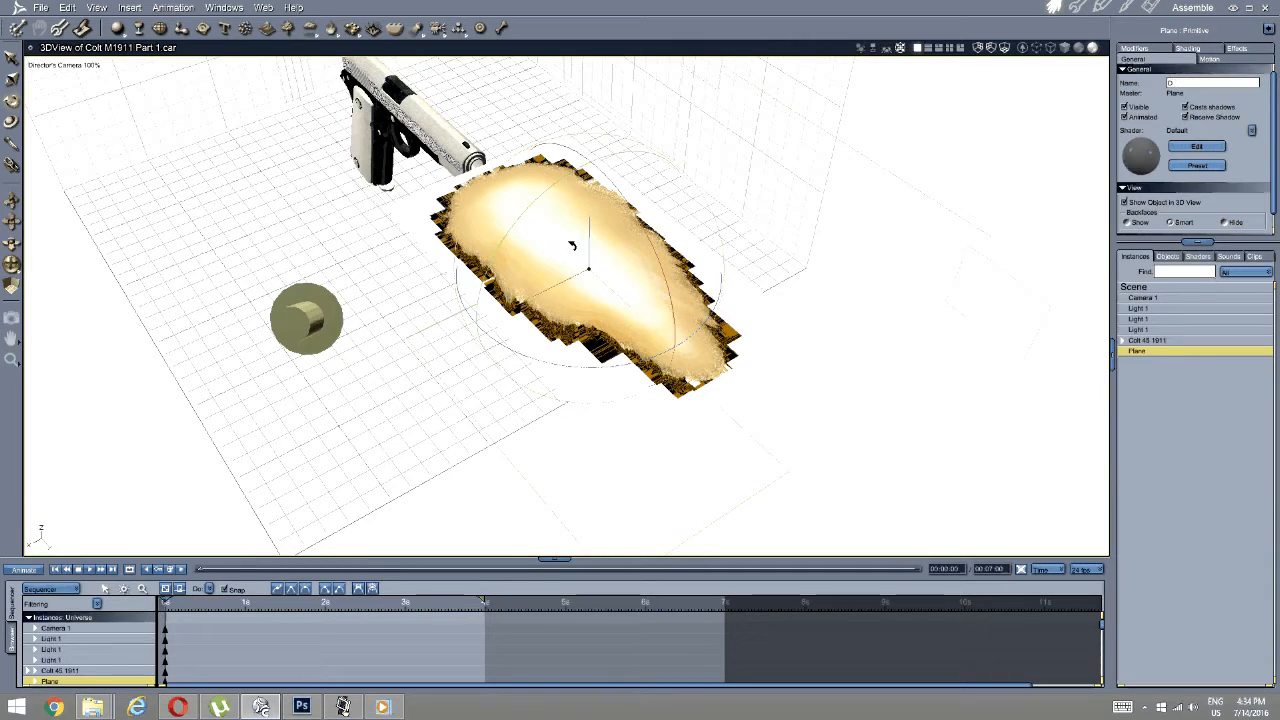
text(lash 1)
key(Return)
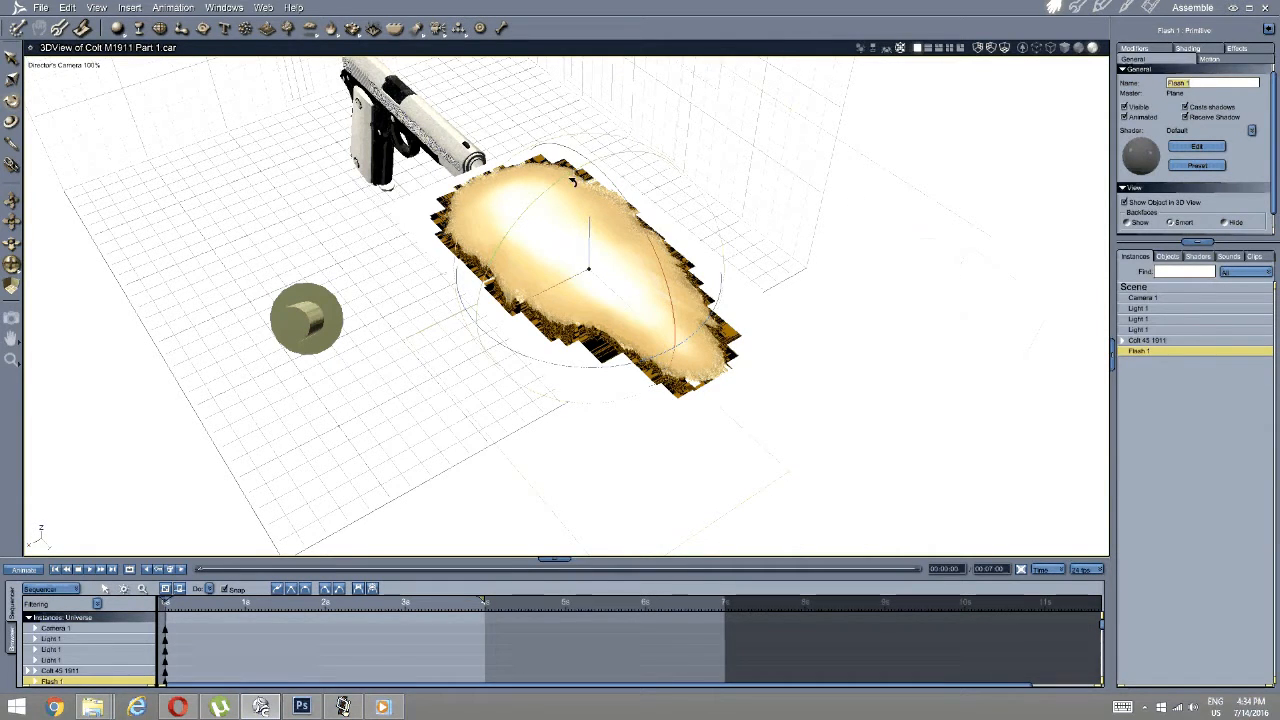
Duplicate the Flash 1 plane and name the copy "Flash 2".
key(ctrl+d)
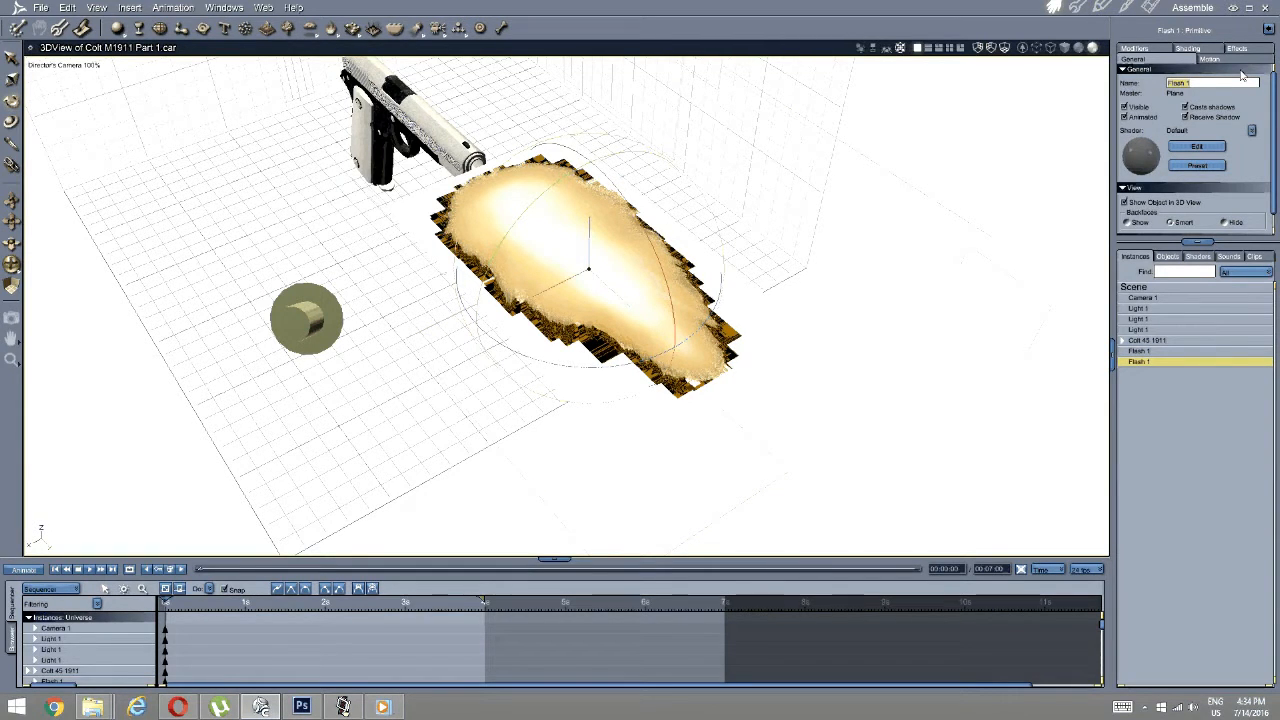
key(BackSpace)
text(Flash 1)
key(BackSpace)
text(2)
key(Return)
Duplicate the flash plane twice more and name the copies "Flash 3" and "Flash 4".
key(ctrl+d)
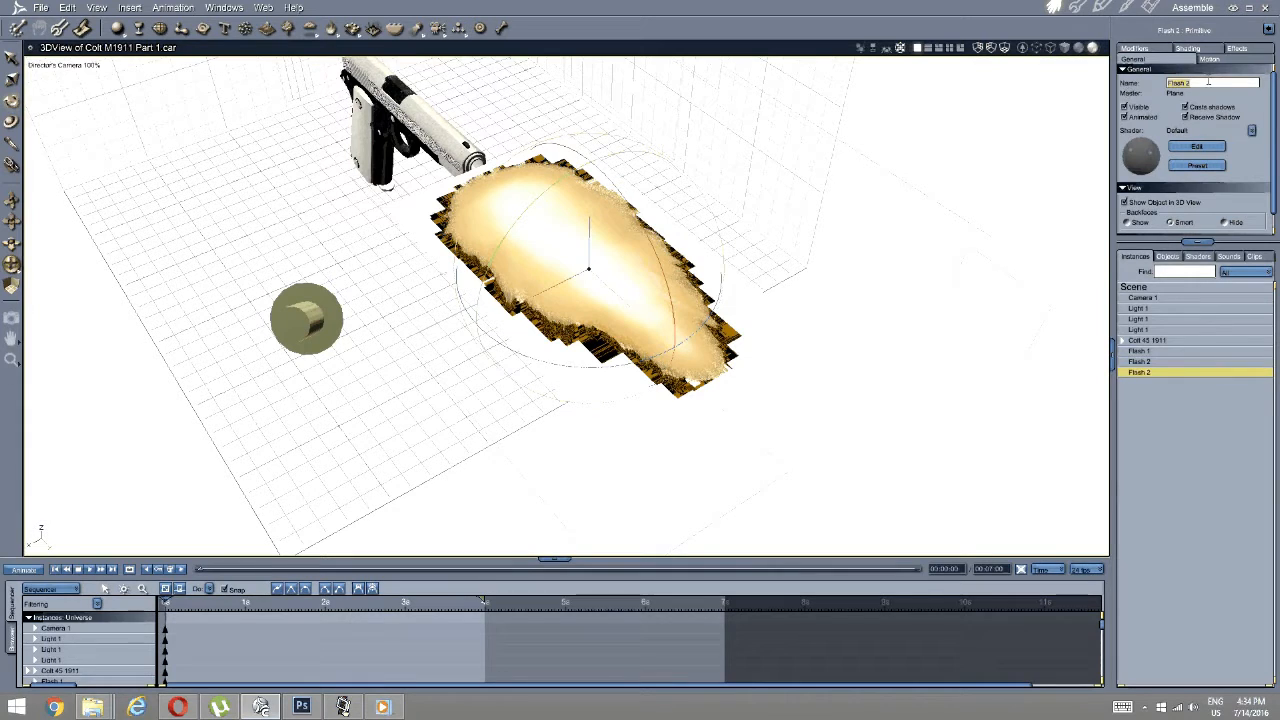
click(1208, 82)
text(3)
key(Return)
key(ctrl+d)
click(1228, 82)
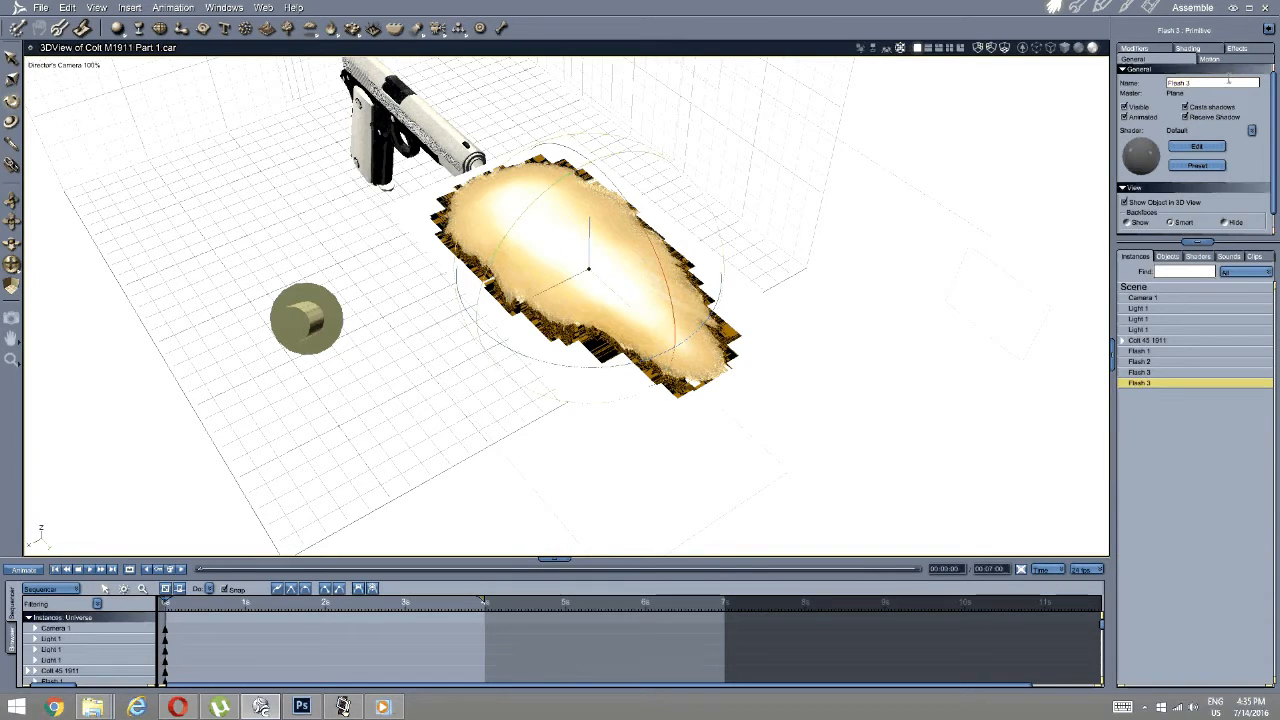
text(4)
key(Return)
Rotate Flash 2 about the barrel axis so that it stands upright across Flash 1.
click(551, 245)
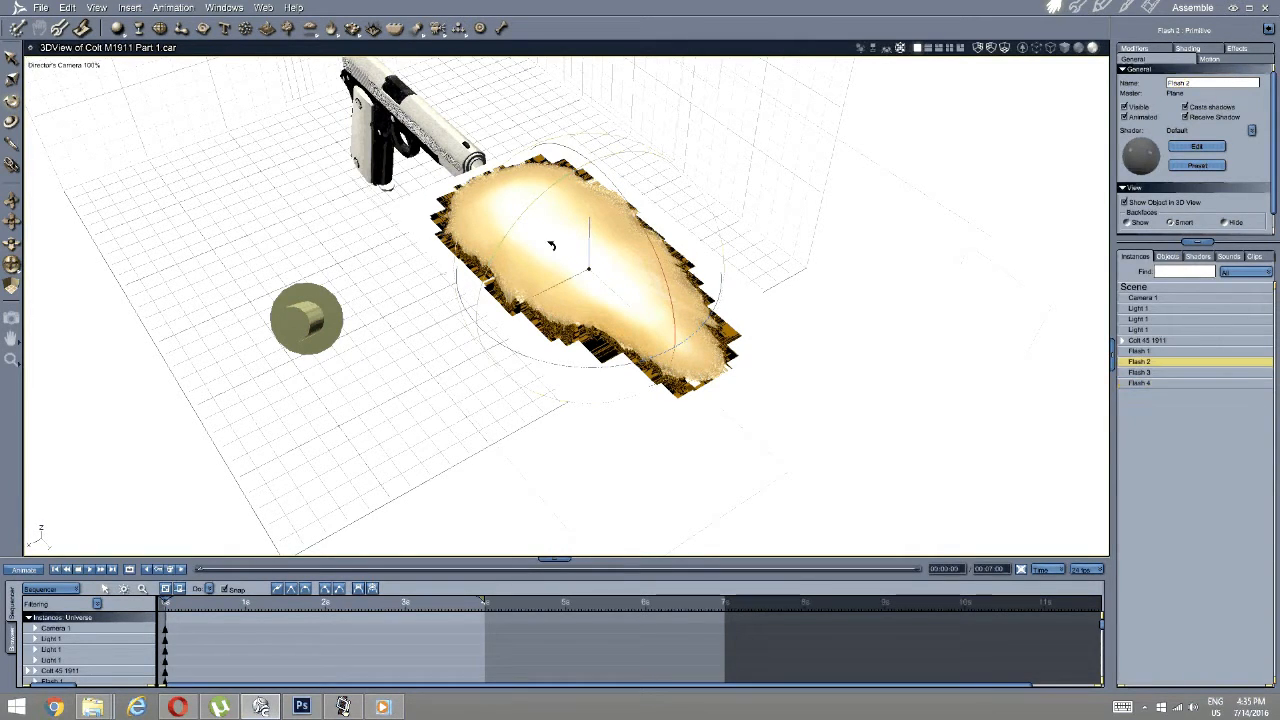
drag(520, 207, 486, 248)
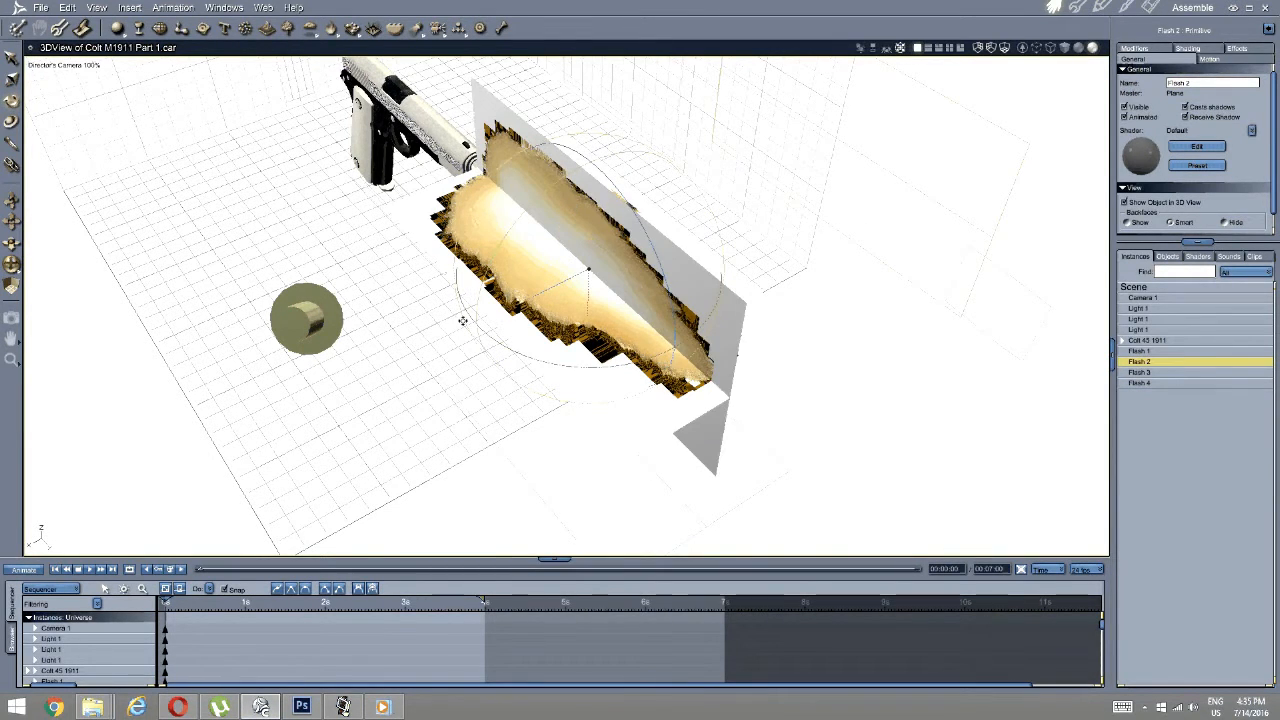
middle_drag(463, 321, 500, 314)
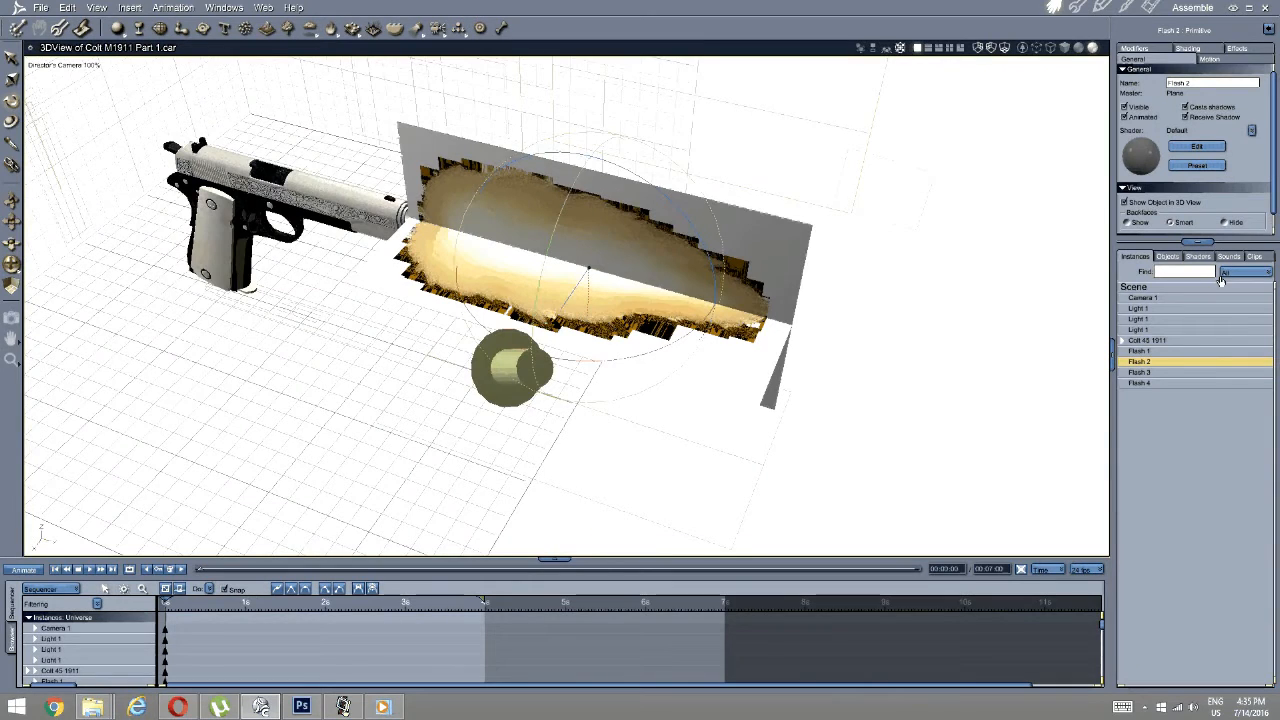
Rotate Flash 3 and Flash 4 about the barrel axis onto opposite diagonals between the horizontal and upright flash planes.
click(1139, 372)
middle_drag(620, 280, 483, 238)
click(1129, 385)
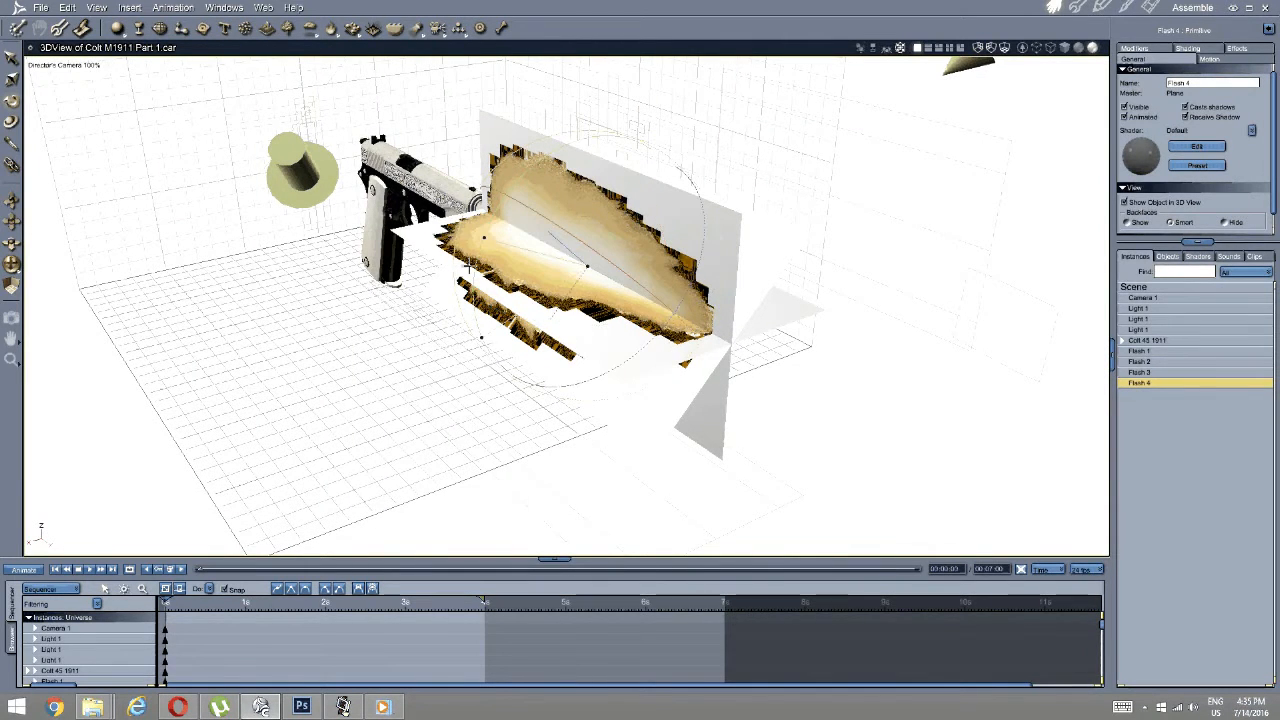
drag(447, 331, 436, 357)
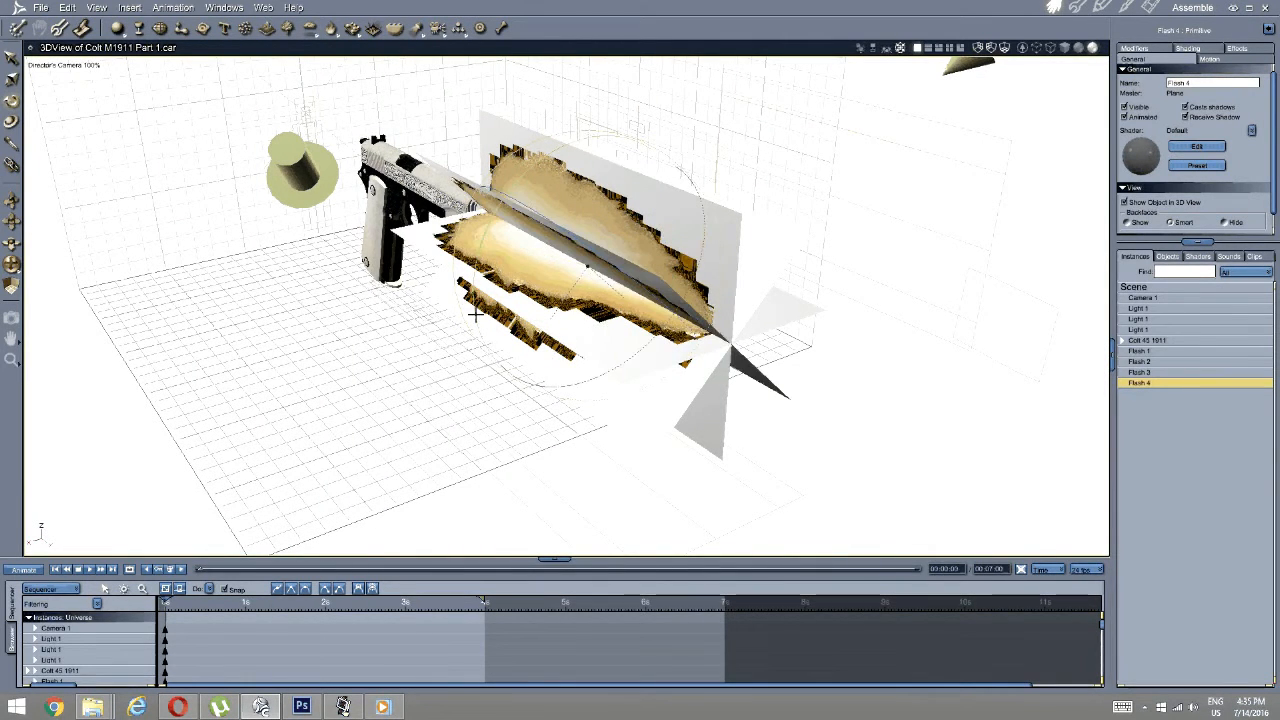
middle_drag(476, 312, 598, 287)
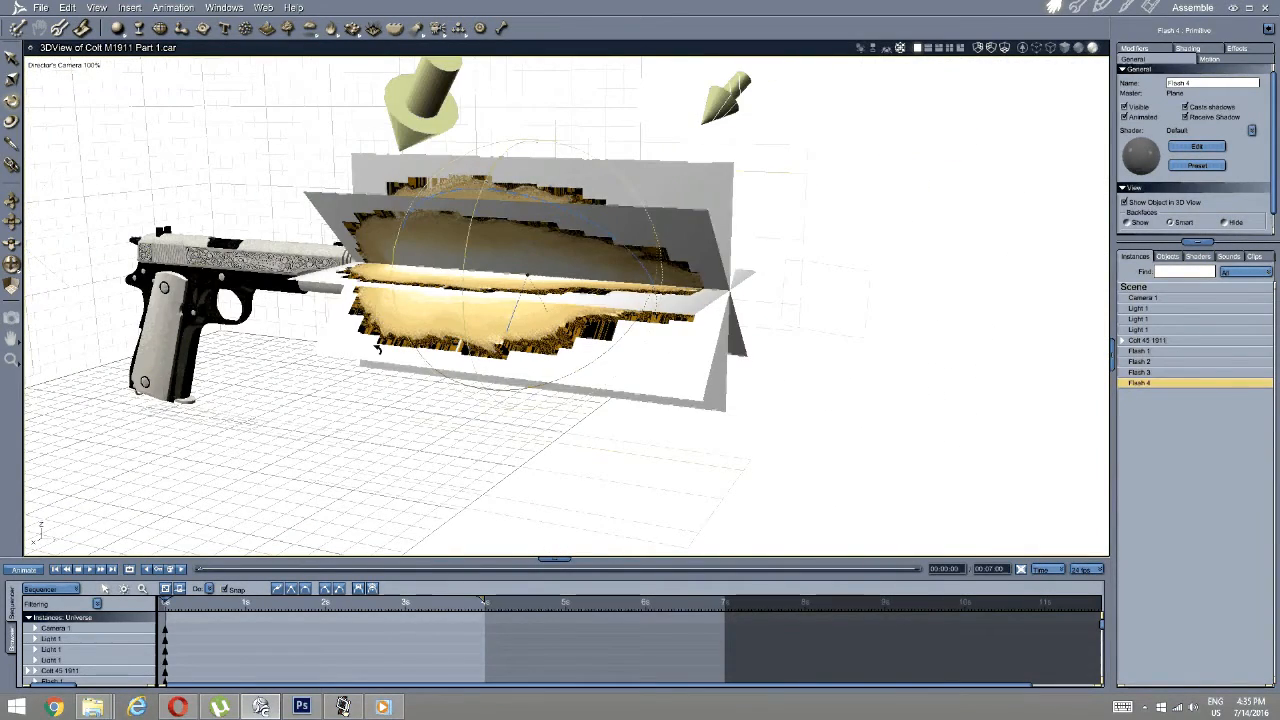
Test-render the area around the muzzle flash in the 3D view.
click(12, 317)
drag(876, 91, 185, 553)
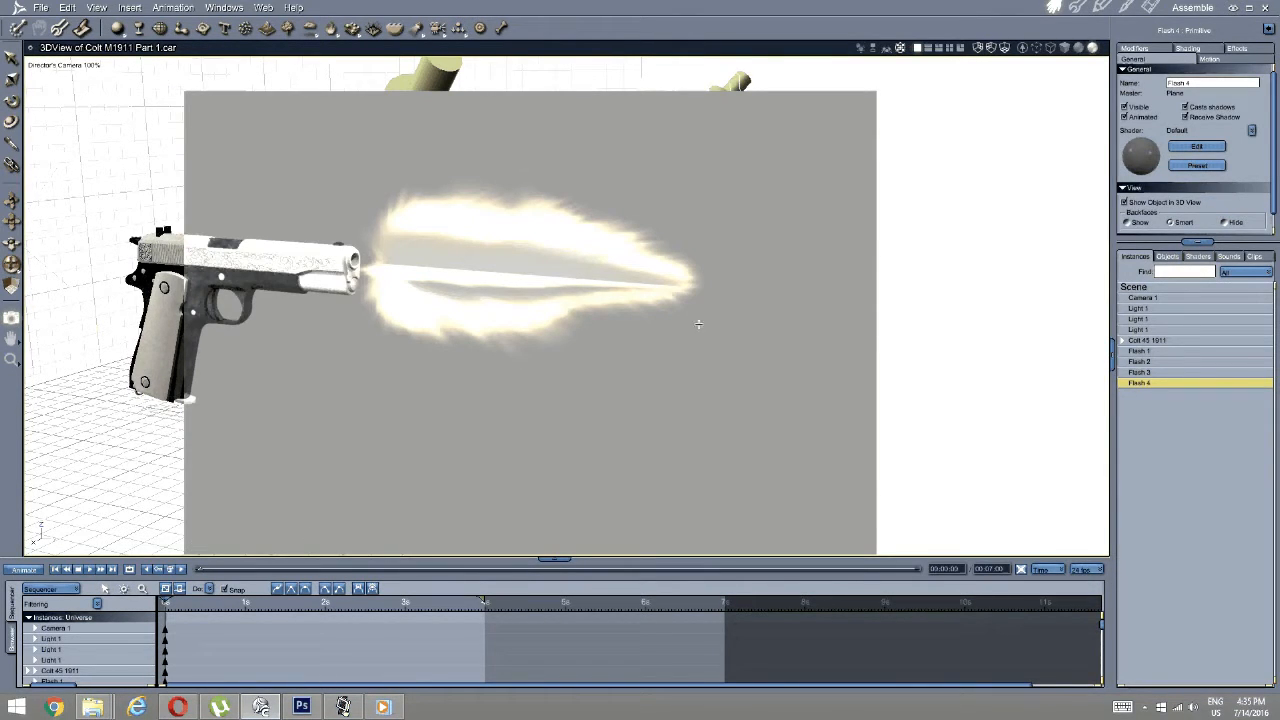
Turn off casting and receiving shadows on all four flash planes, and test-render the muzzle flash area again.
click(1185, 107)
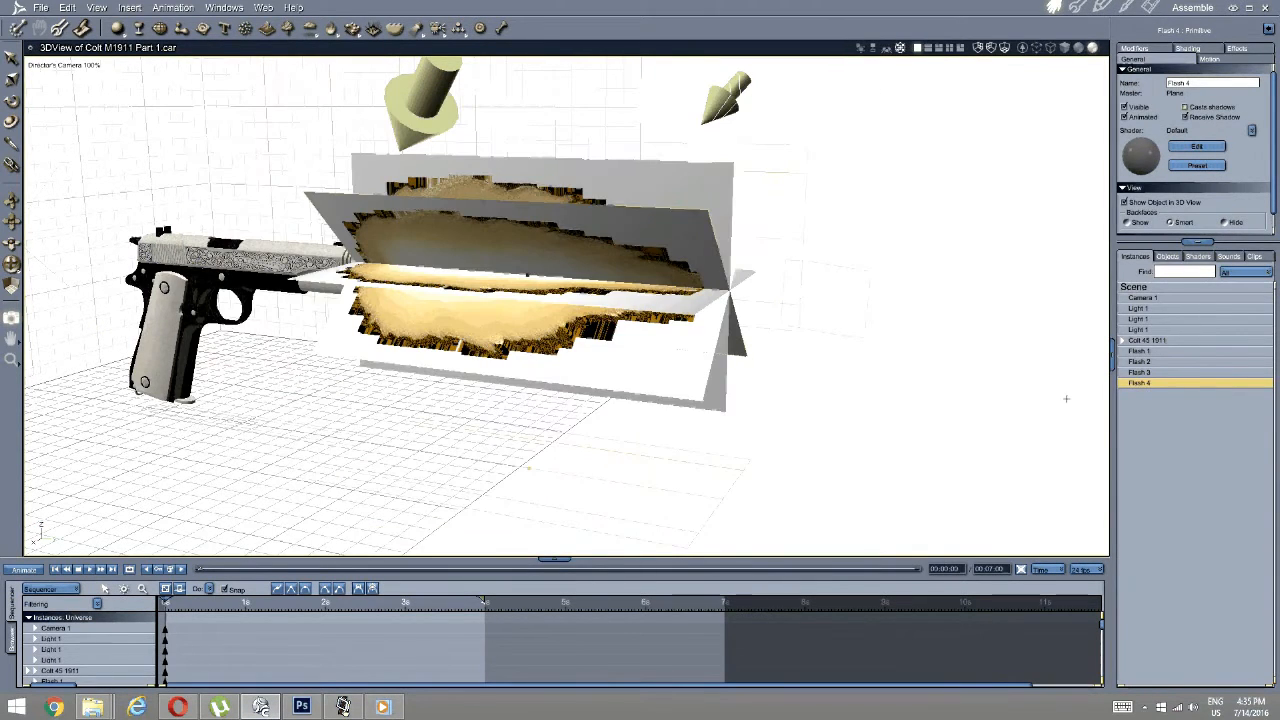
click(1140, 372)
click(1186, 107)
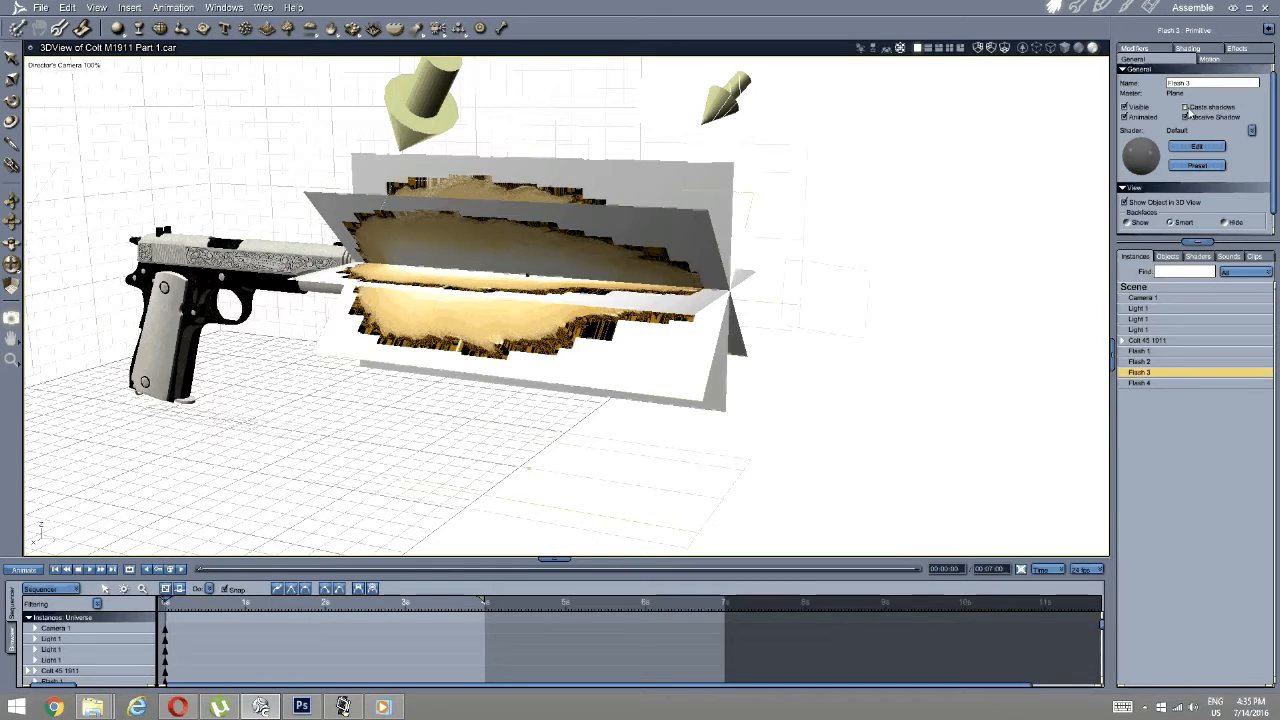
click(1186, 117)
click(1139, 361)
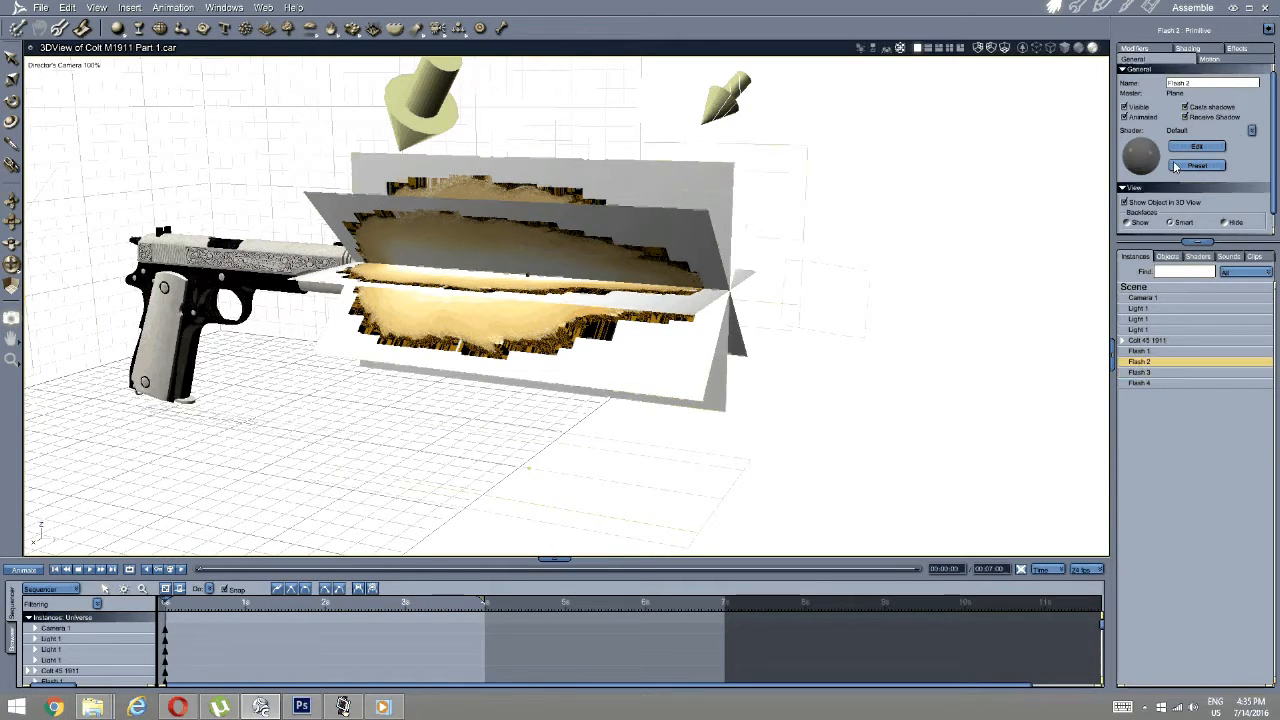
click(1141, 384)
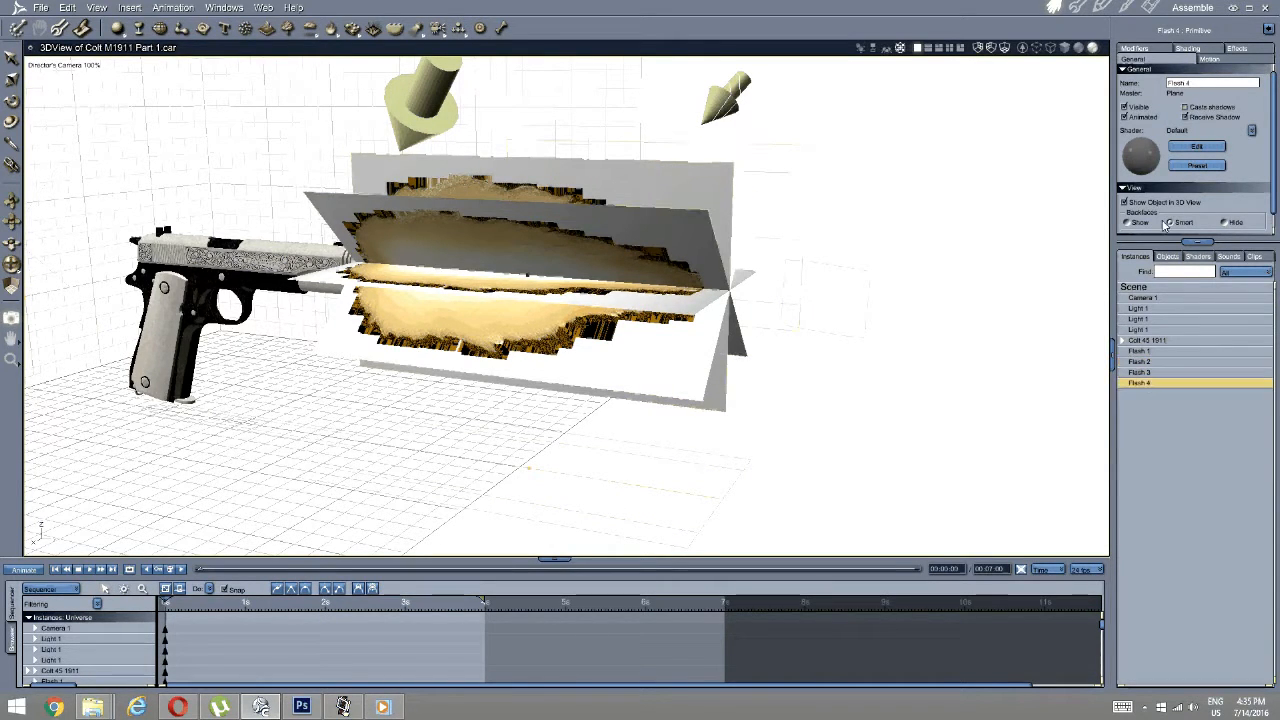
click(1140, 371)
click(1140, 351)
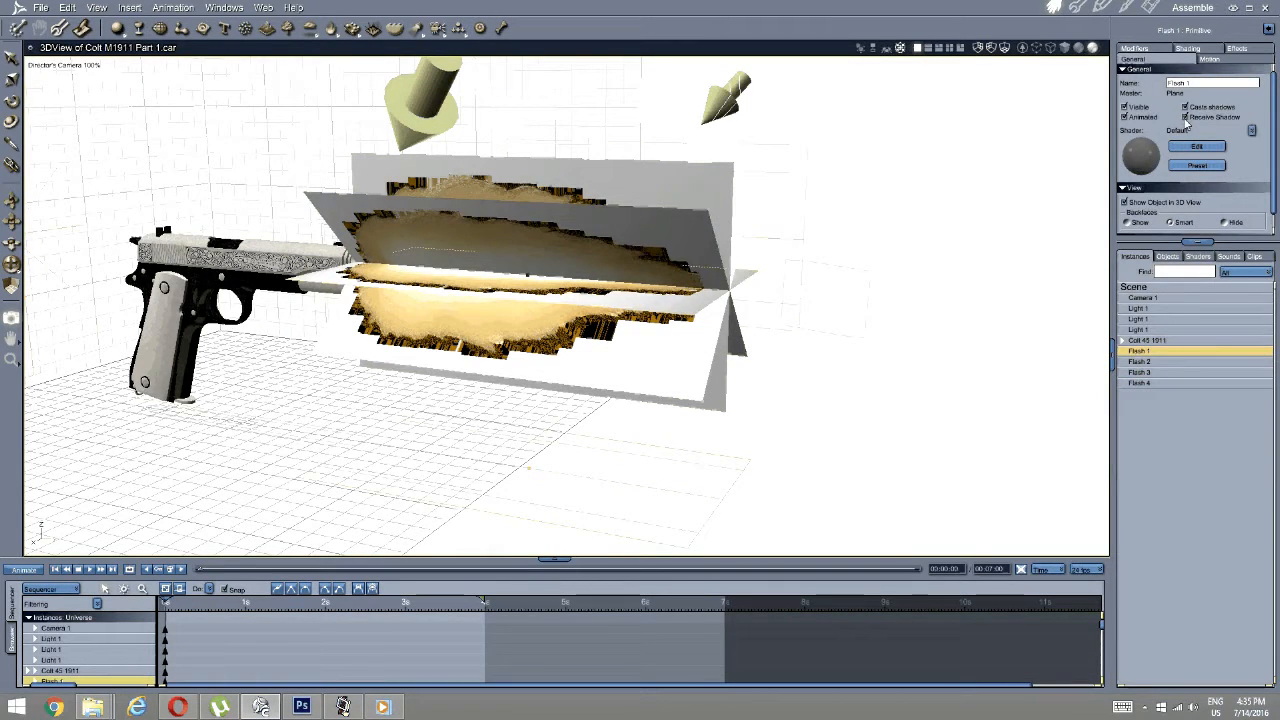
click(1152, 372)
click(1150, 382)
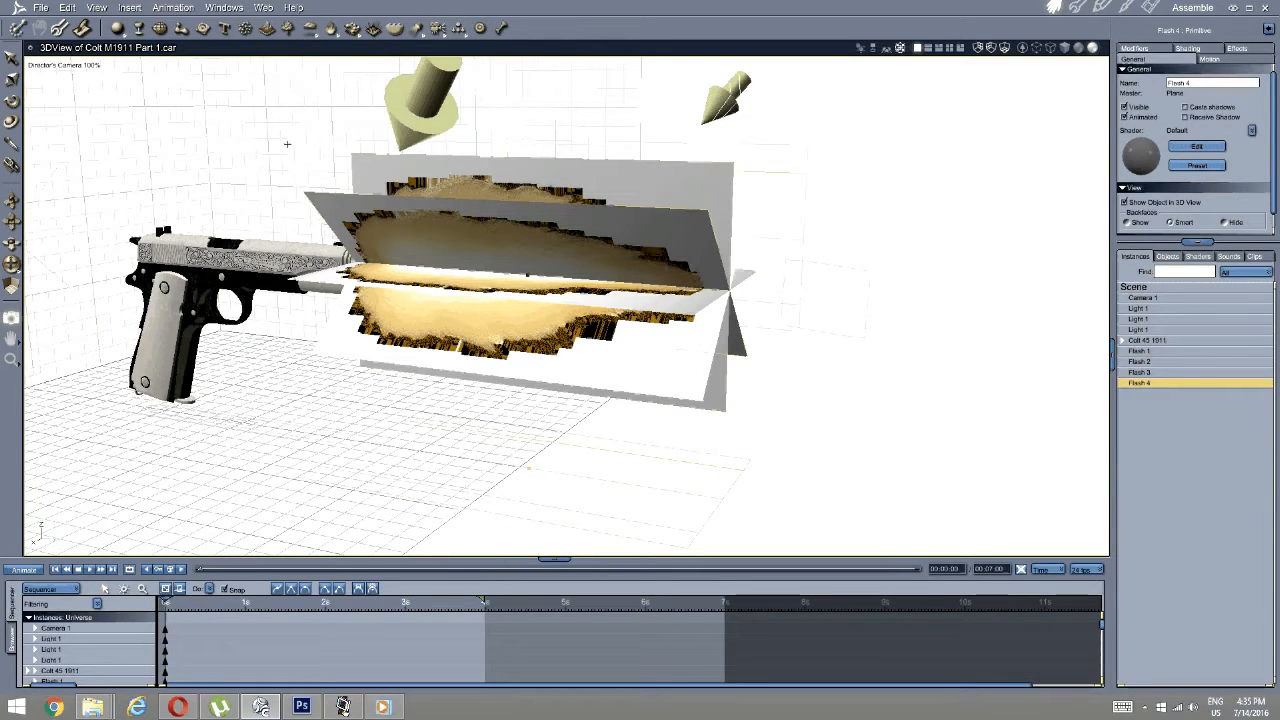
drag(840, 108, 160, 510)
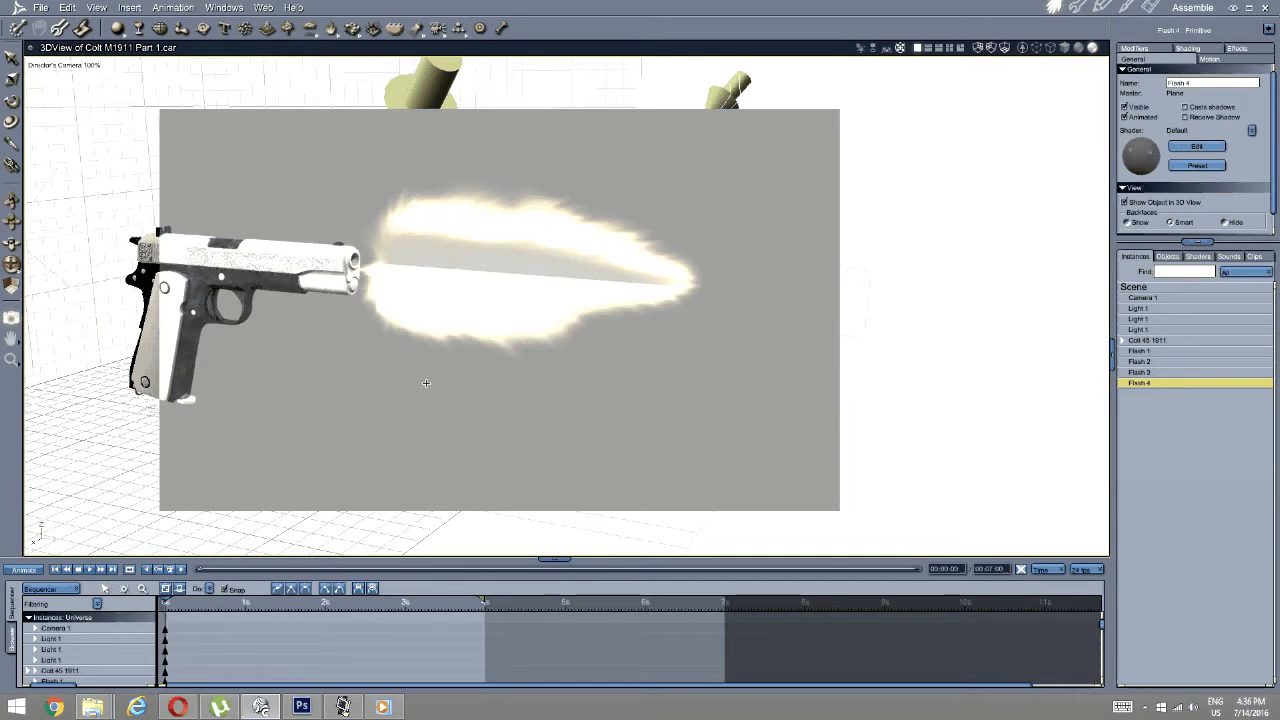
click(1142, 372)
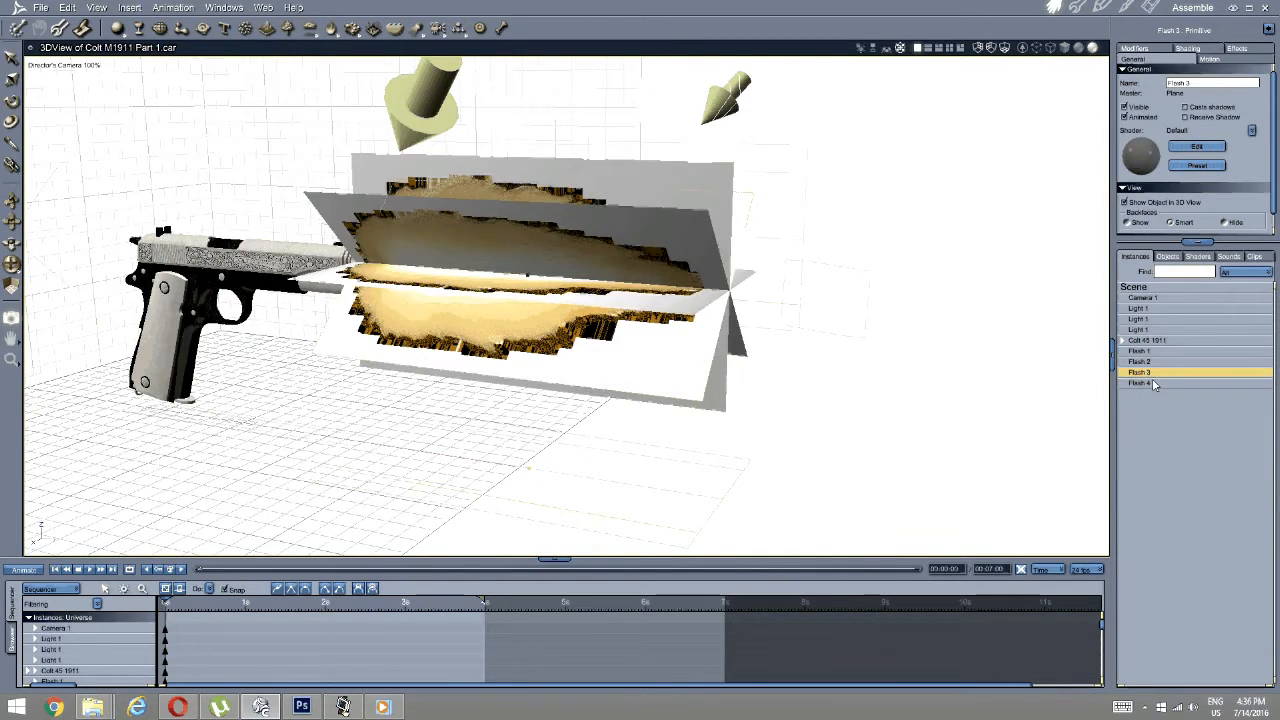
click(1153, 382)
click(1151, 374)
click(1150, 382)
double_click(1148, 382)
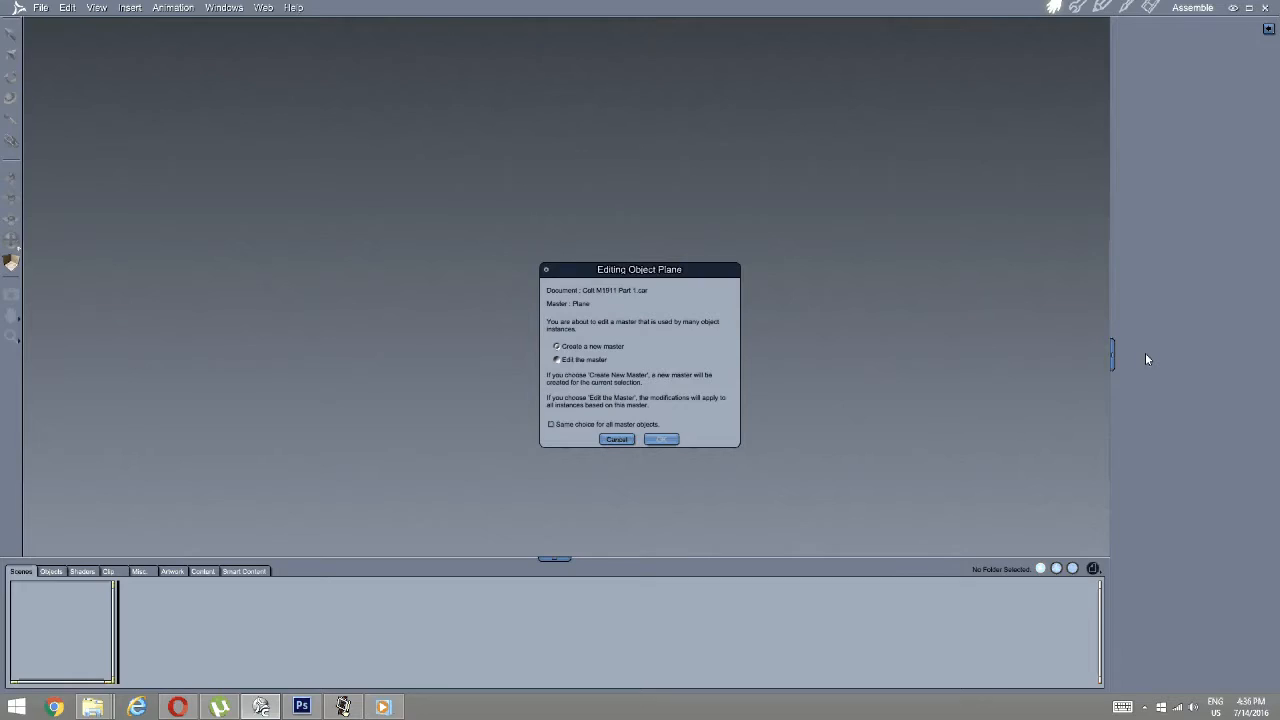
click(618, 439)
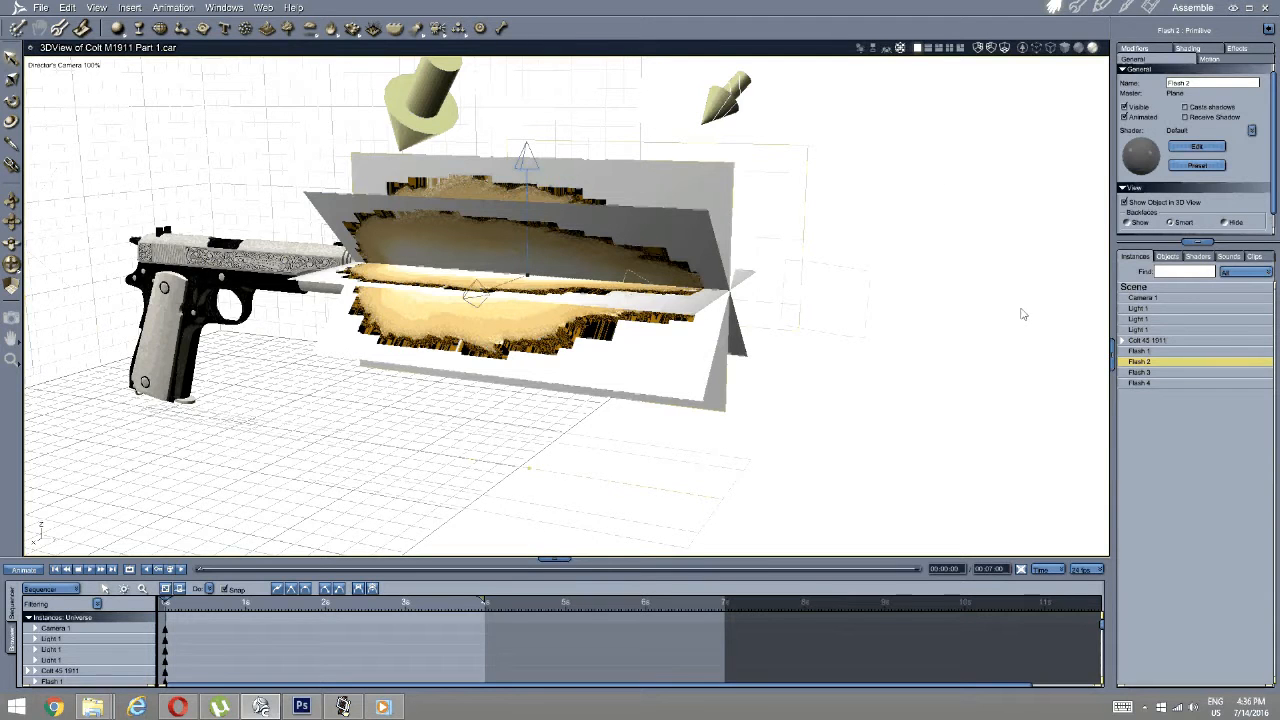
Edit the shader on Flash 3's Gun Flash Texture domain and set its glow value to 100%.
mouse_move(686, 336)
mouse_down()
mouse_move(626, 346)
mouse_move(667, 325)
mouse_move(700, 342)
mouse_up()
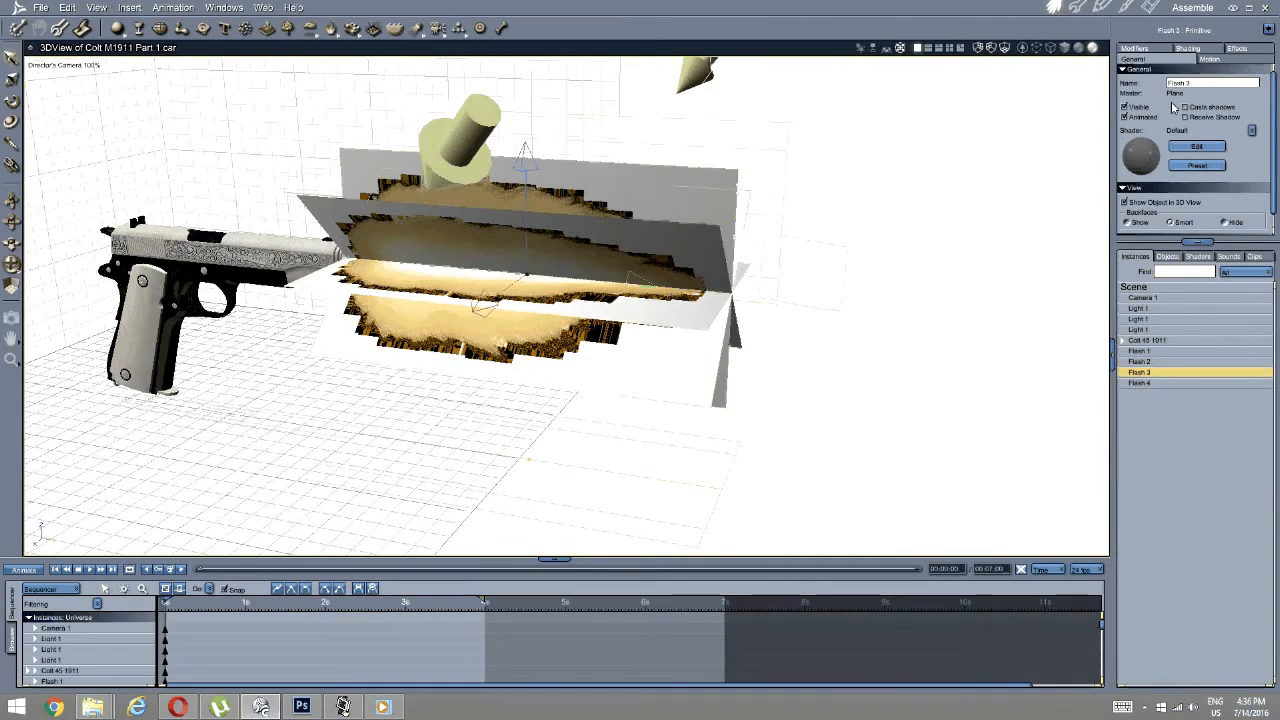
click(1139, 372)
click(1126, 7)
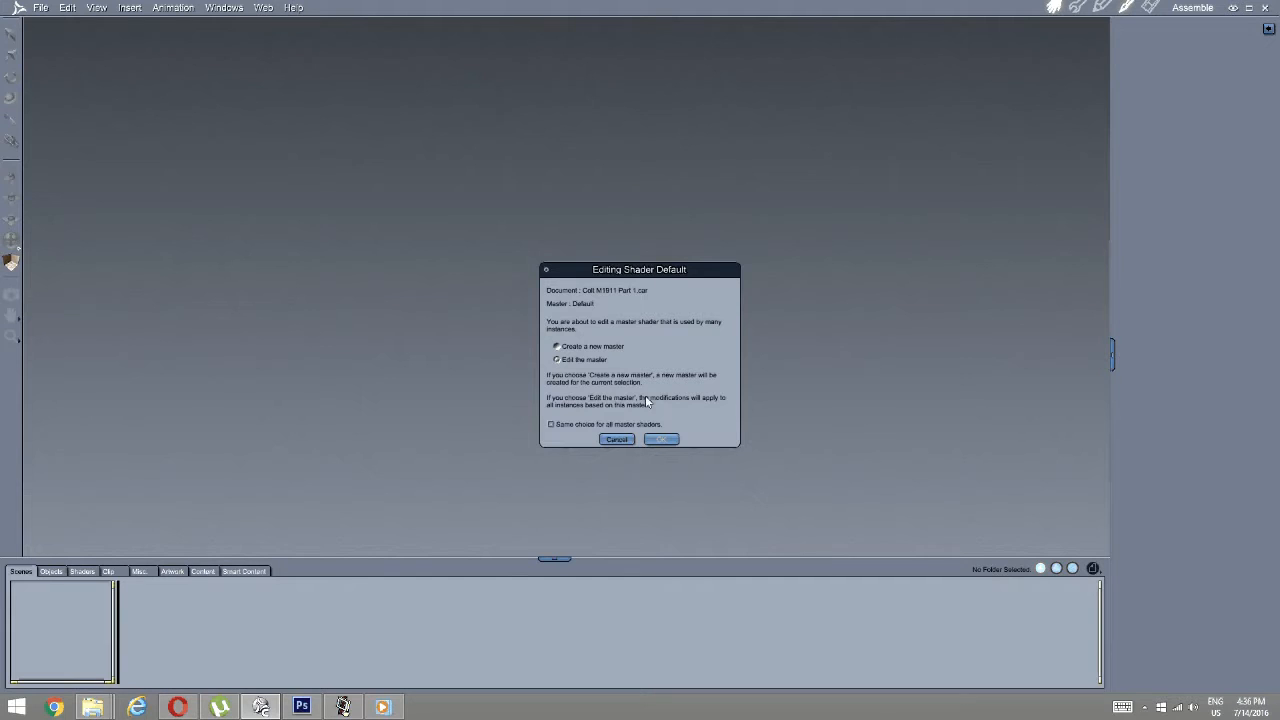
click(667, 440)
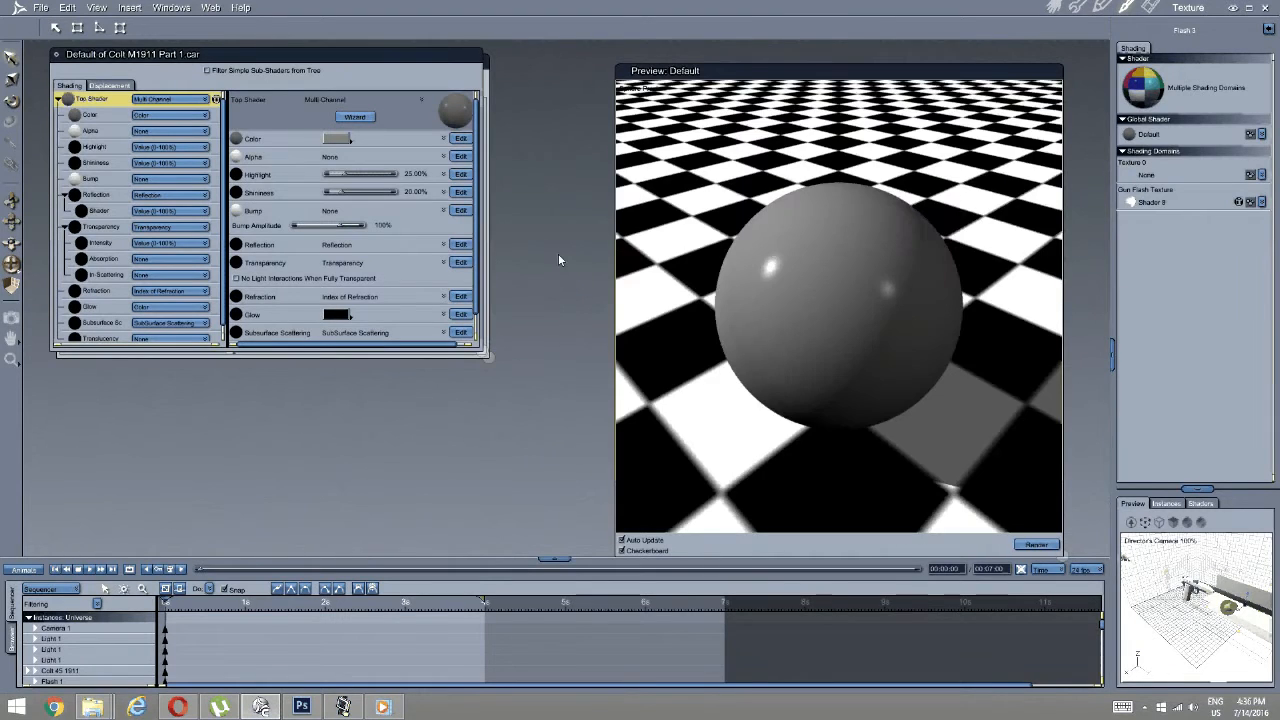
click(1134, 204)
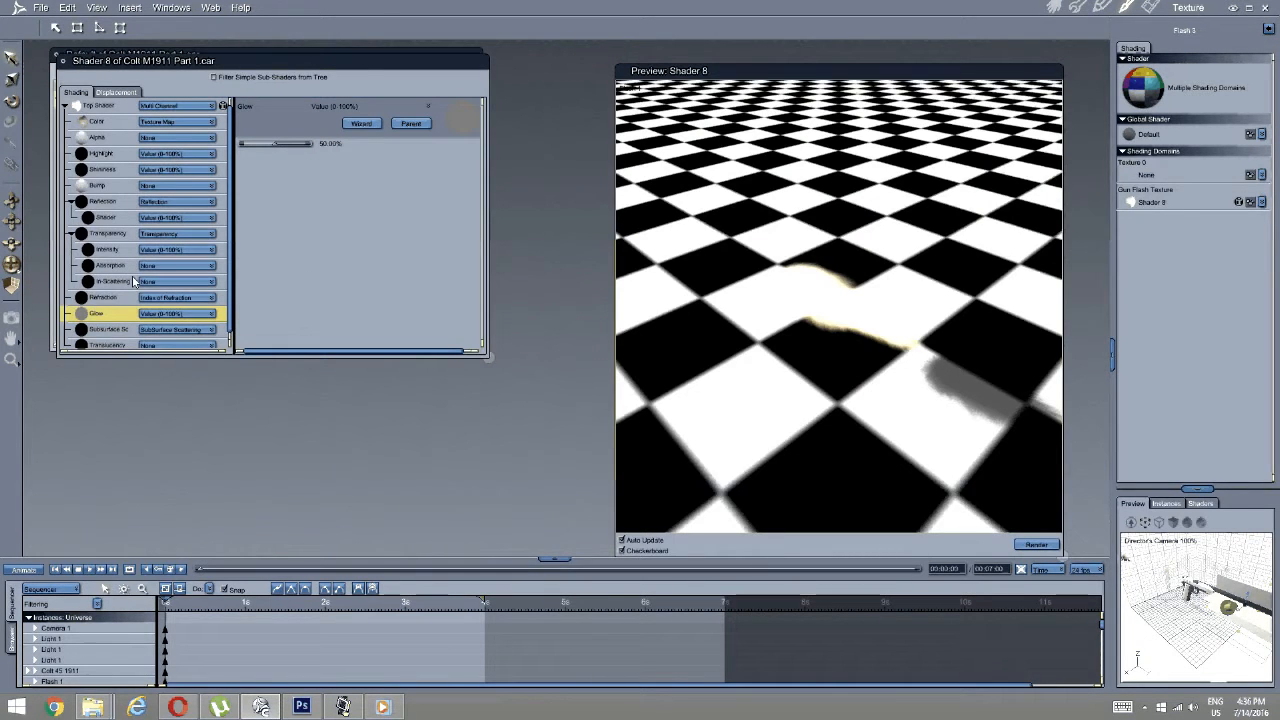
click(308, 144)
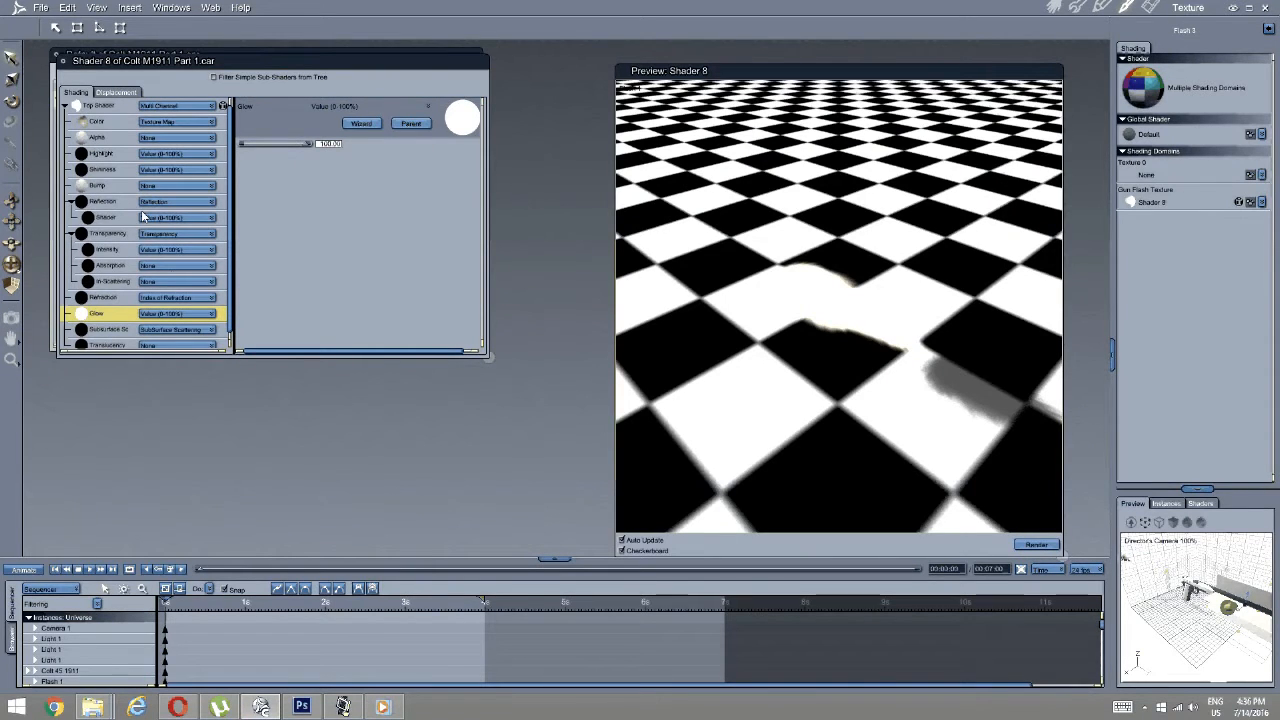
scroll(133, 233, down, 1)
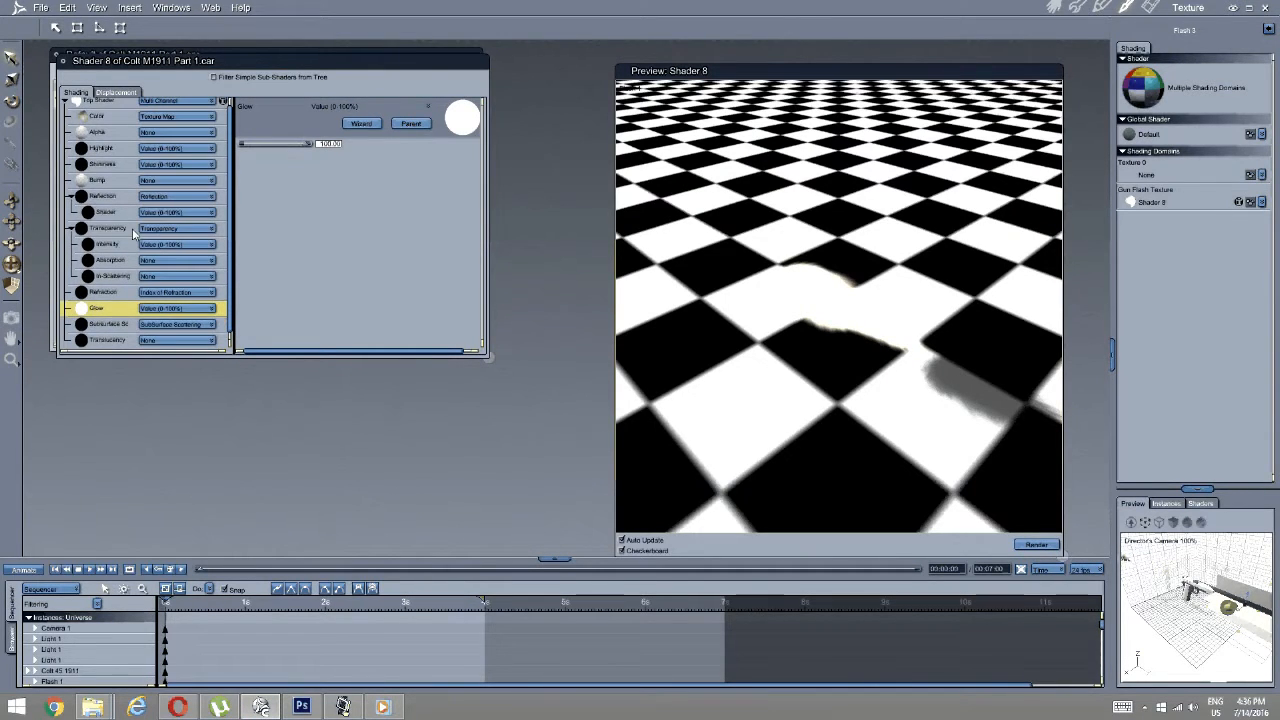
scroll(130, 225, up, 1)
click(110, 122)
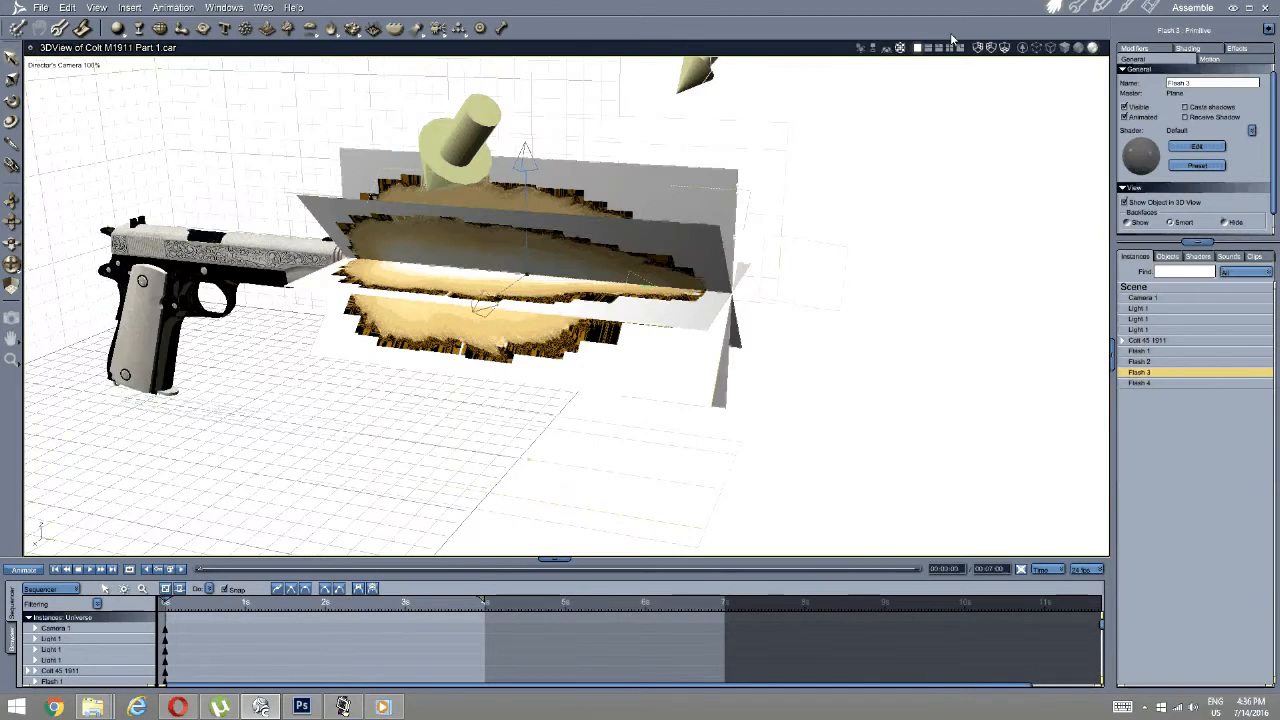
Test-render the pistol and muzzle flash area in the 3D view to check the stronger glow.
middle_drag(758, 272, 610, 290)
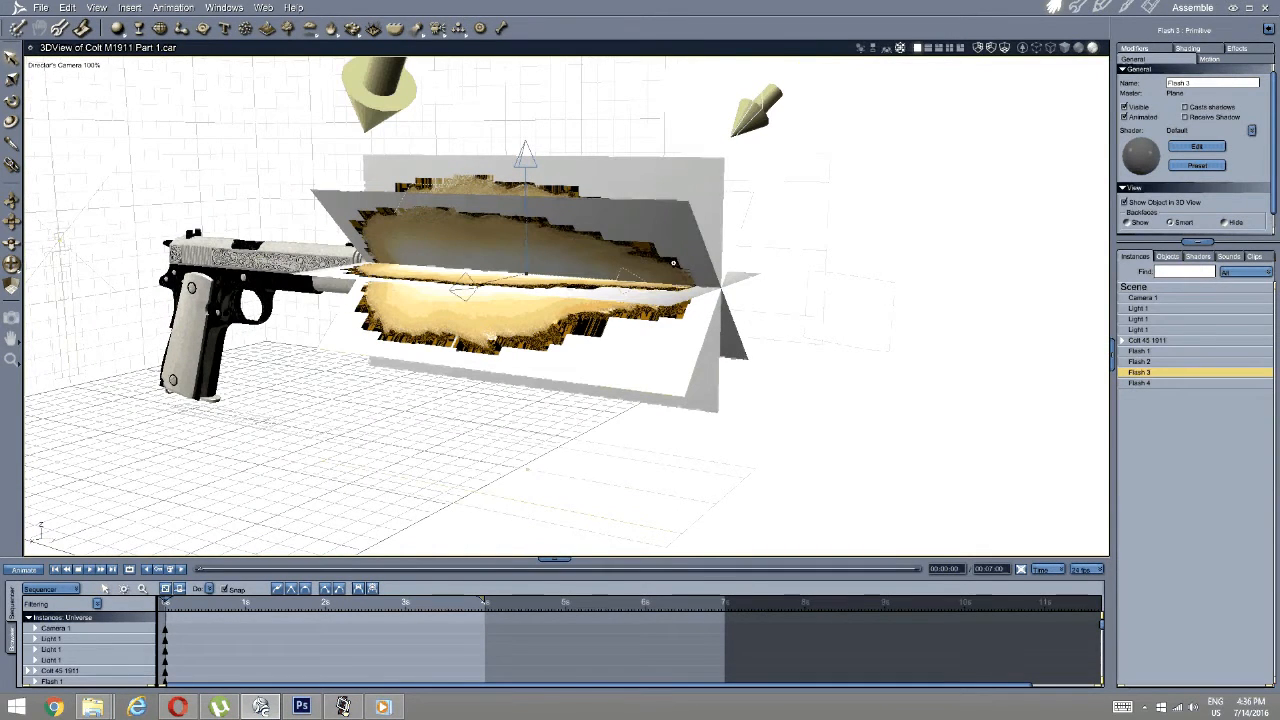
click(11, 316)
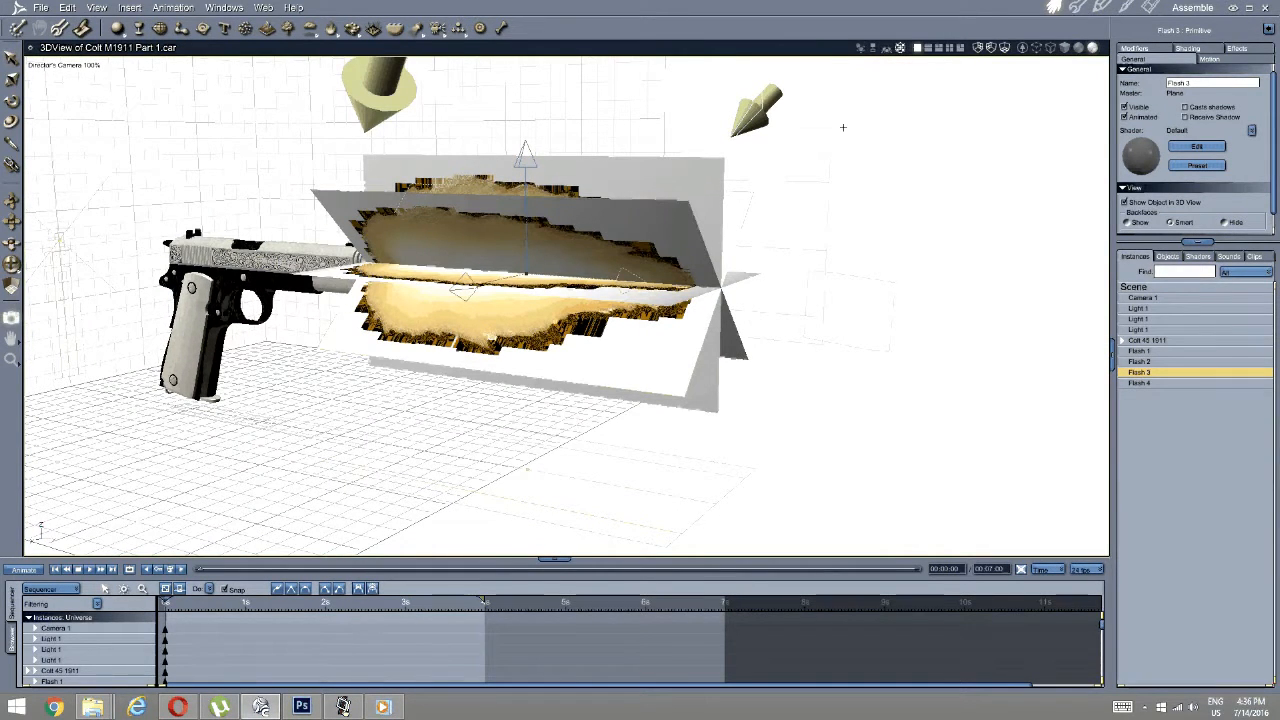
drag(843, 127, 170, 553)
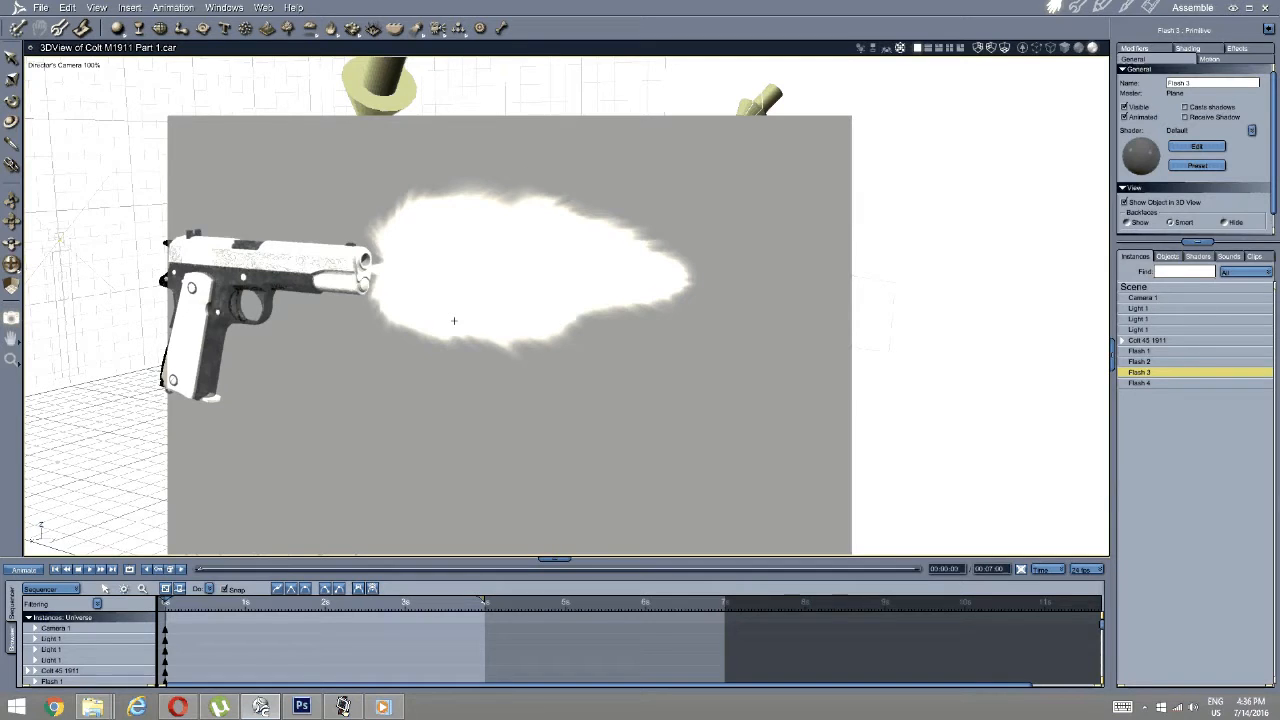
Group Flash 1, Flash 2, Flash 3 and Flash 4, and name the group Gun Flash.
middle_drag(454, 319, 821, 381)
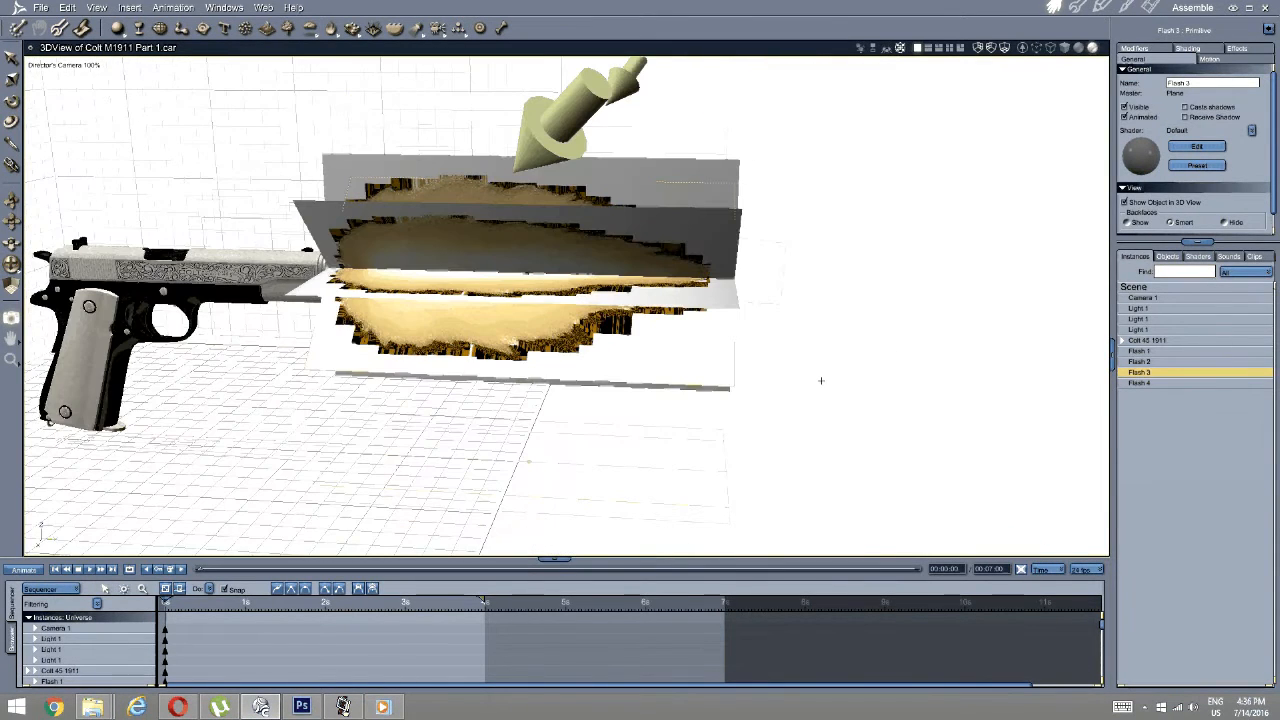
ctrl+click(1156, 352)
ctrl+click(1158, 362)
ctrl+click(1160, 382)
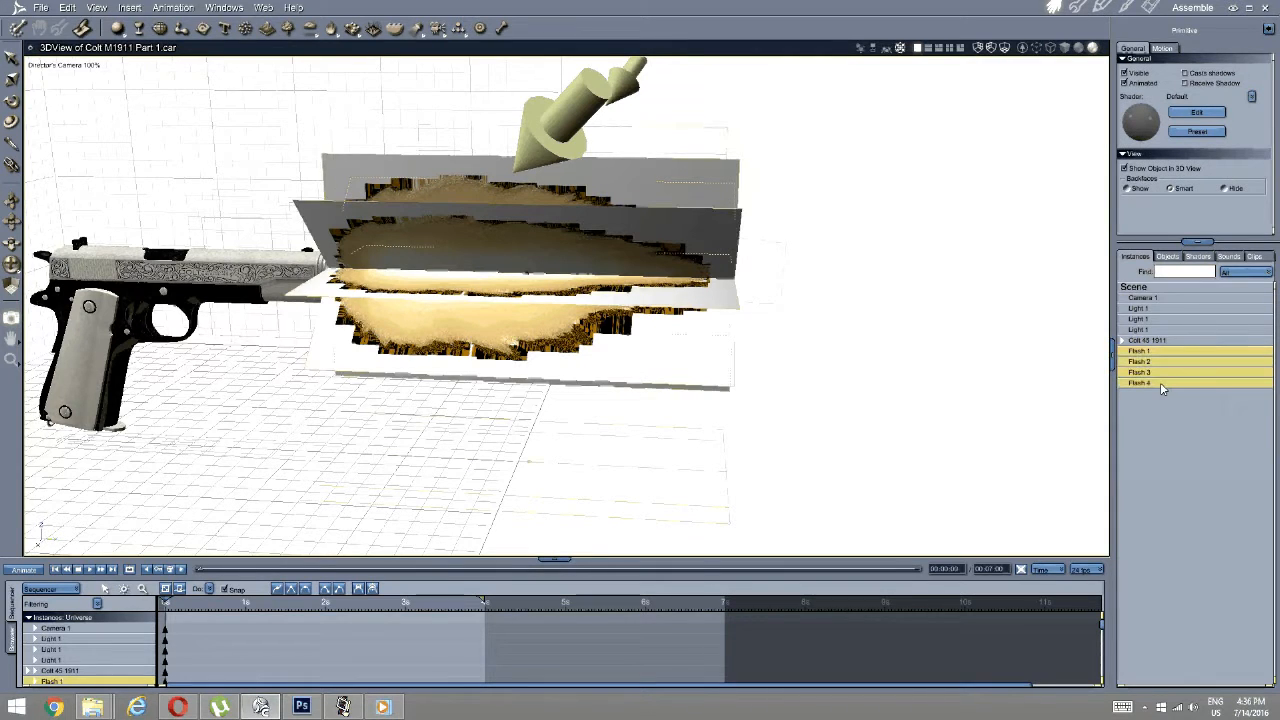
key(ctrl+g)
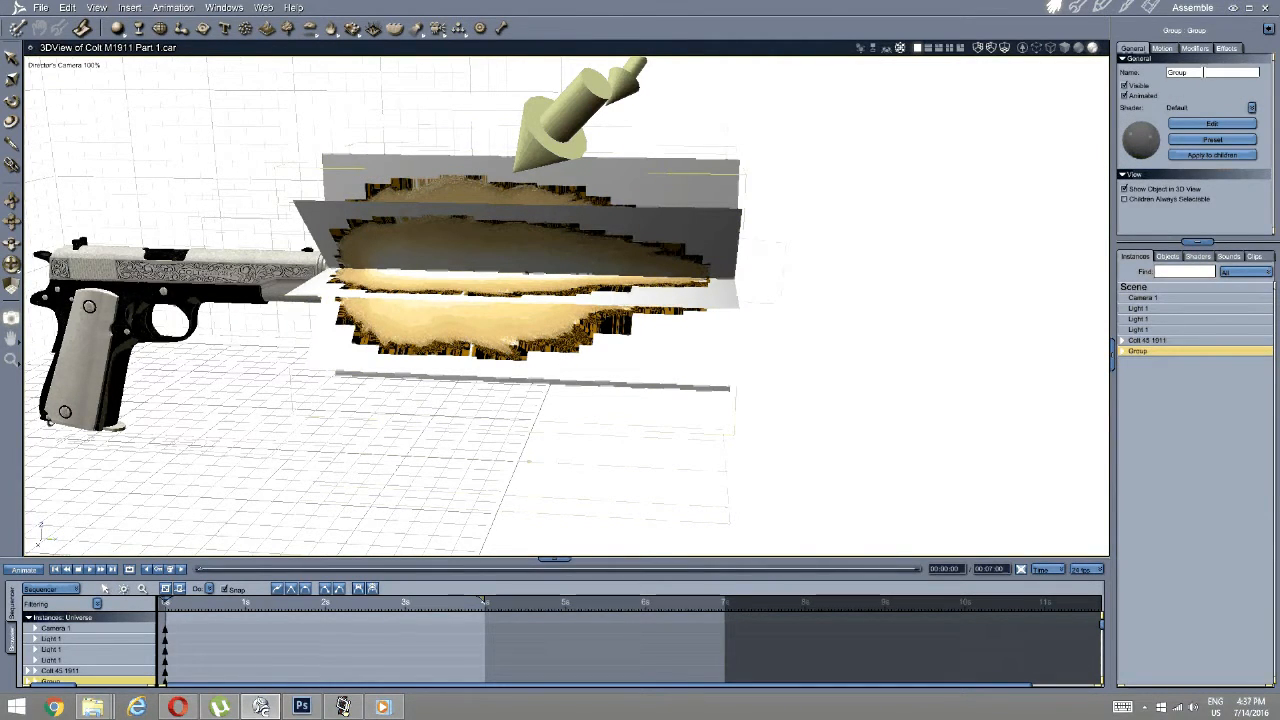
drag(1203, 72, 1150, 87)
key(BackSpace)
key(Return)
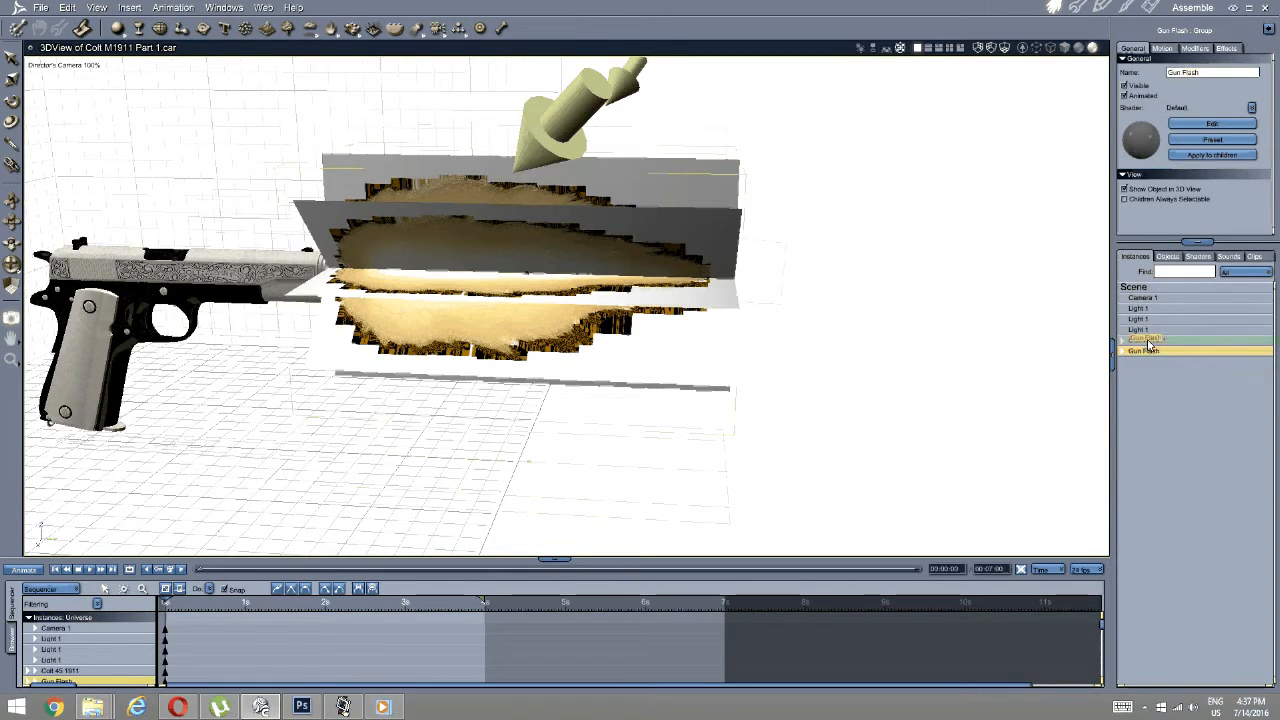
Place the Gun Flash group inside the Colt 45 1911 group and test-render the pistol with its flash.
drag(1144, 350, 1142, 341)
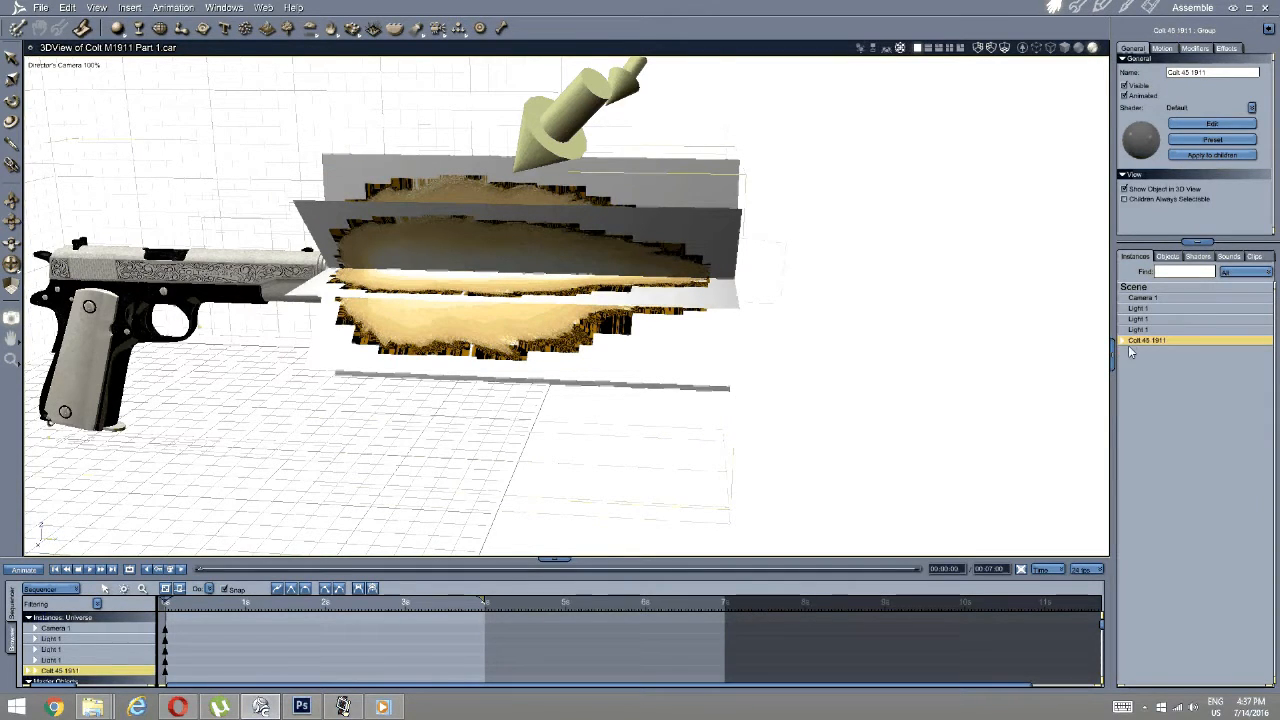
click(1123, 341)
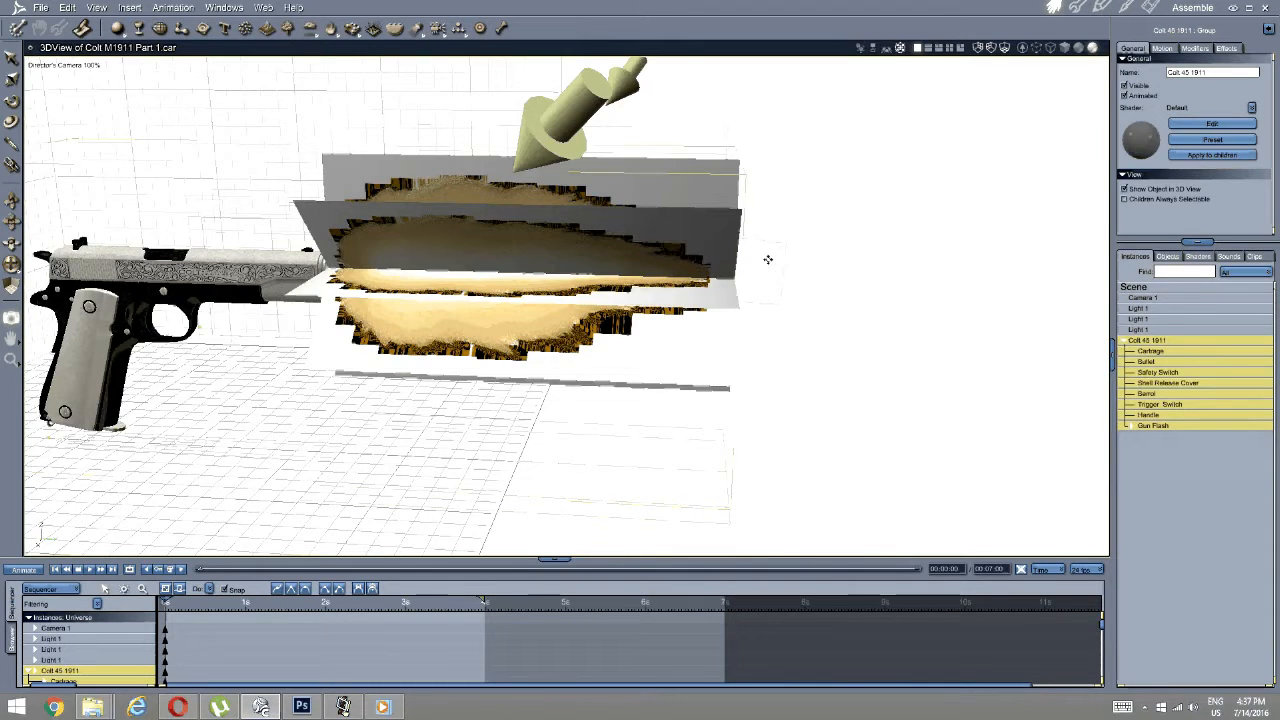
drag(768, 260, 742, 256)
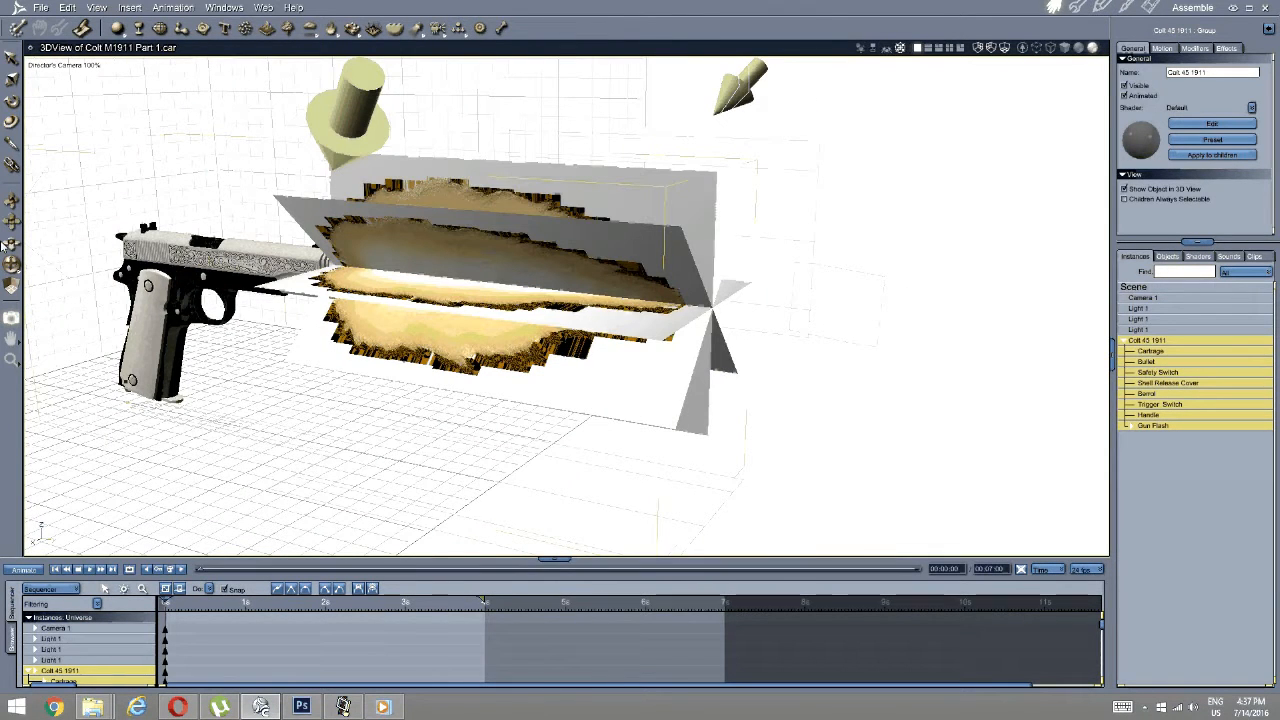
click(11, 317)
drag(911, 110, 22, 557)
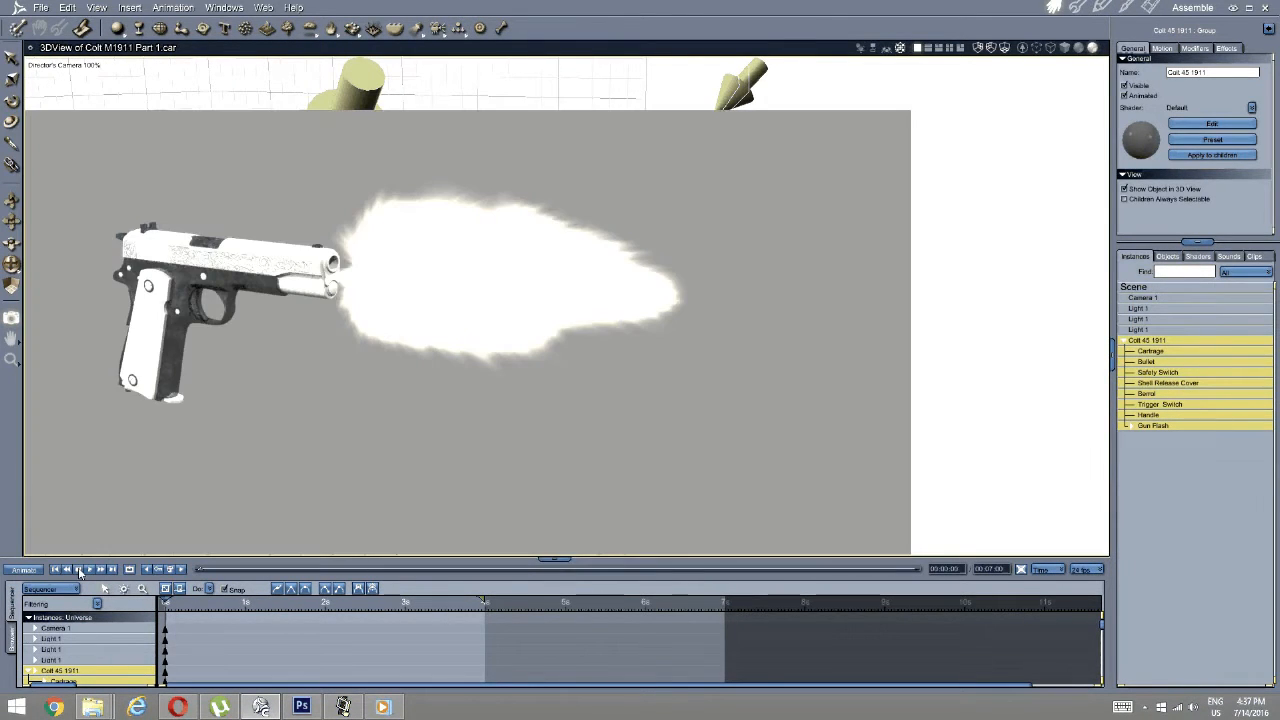
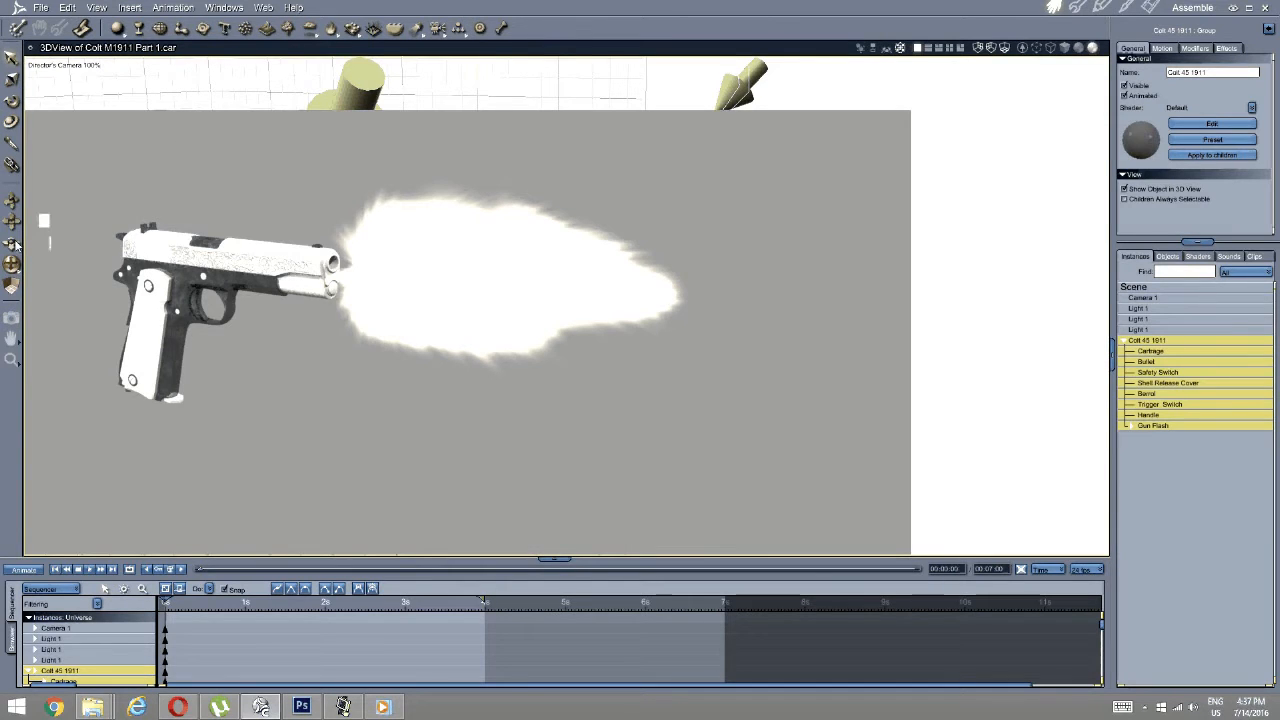
Select the Gun Flash group and test-render the pistol and flash from a more frontal angle.
click(12, 264)
drag(62, 260, 446, 278)
click(1151, 426)
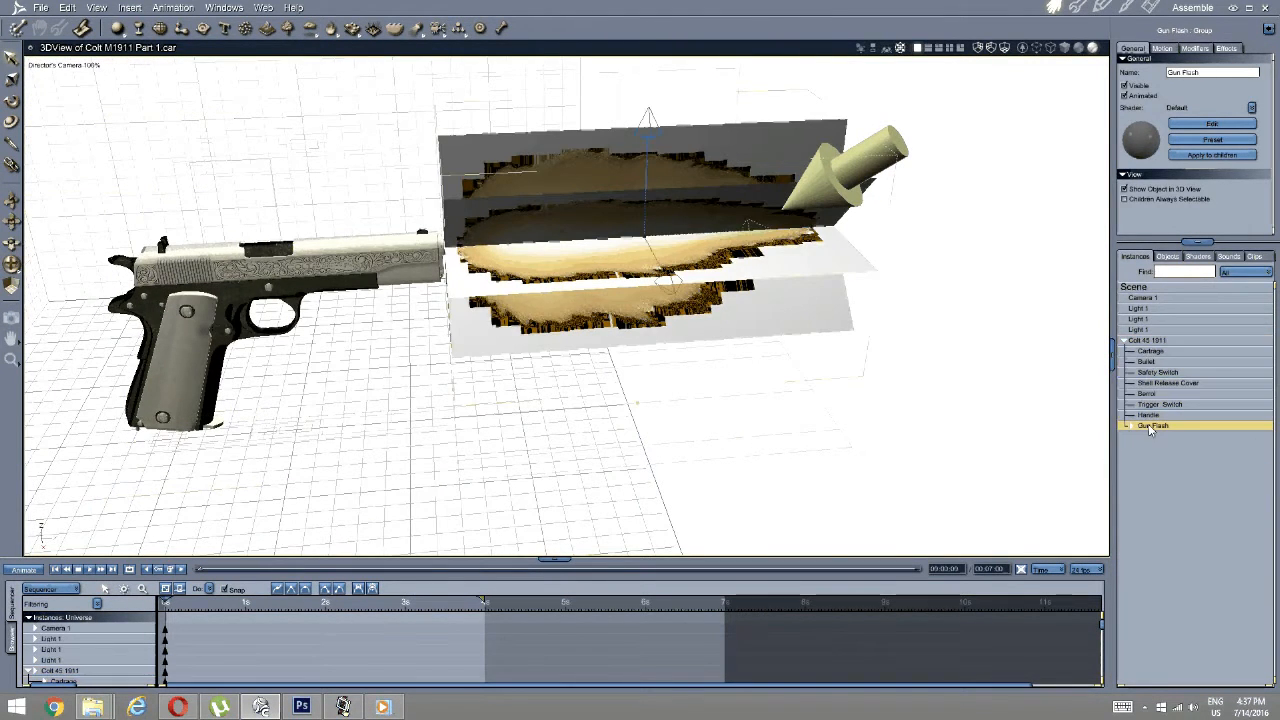
drag(1158, 418, 1163, 347)
mouse_move(1156, 426)
mouse_down()
mouse_move(1160, 346)
mouse_move(1154, 428)
mouse_up()
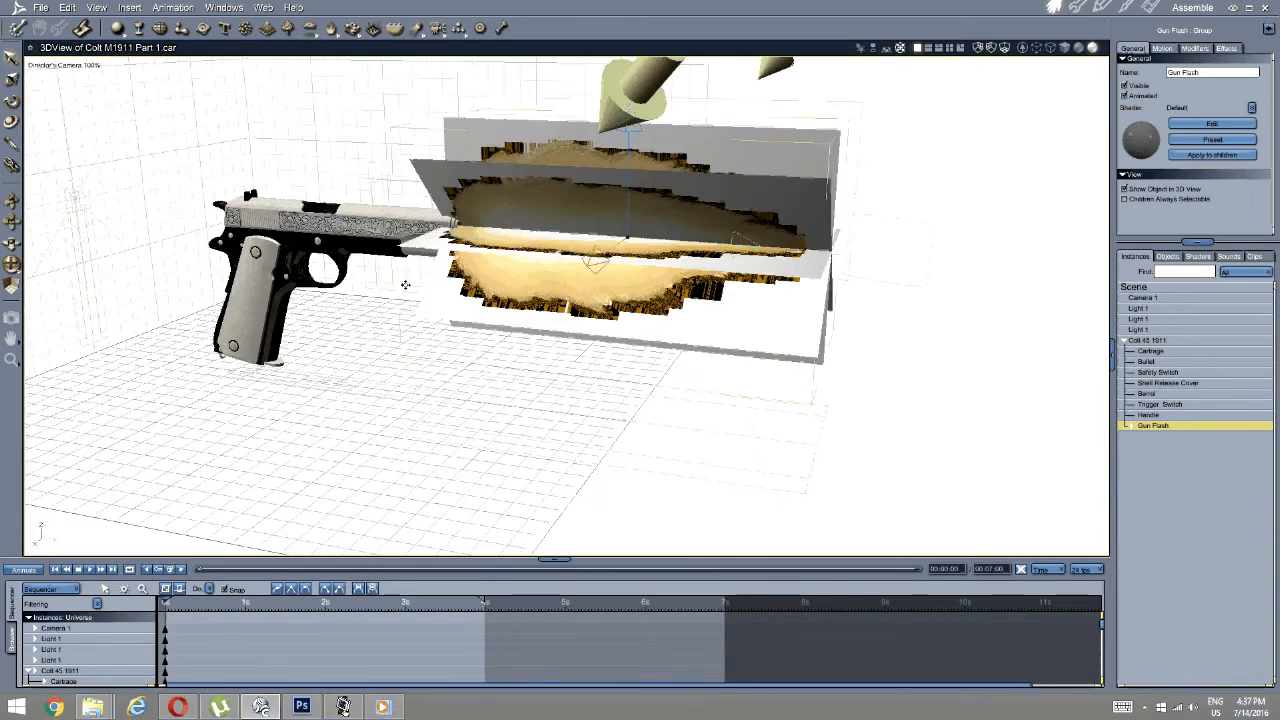
middle_drag(405, 285, 322, 264)
click(11, 317)
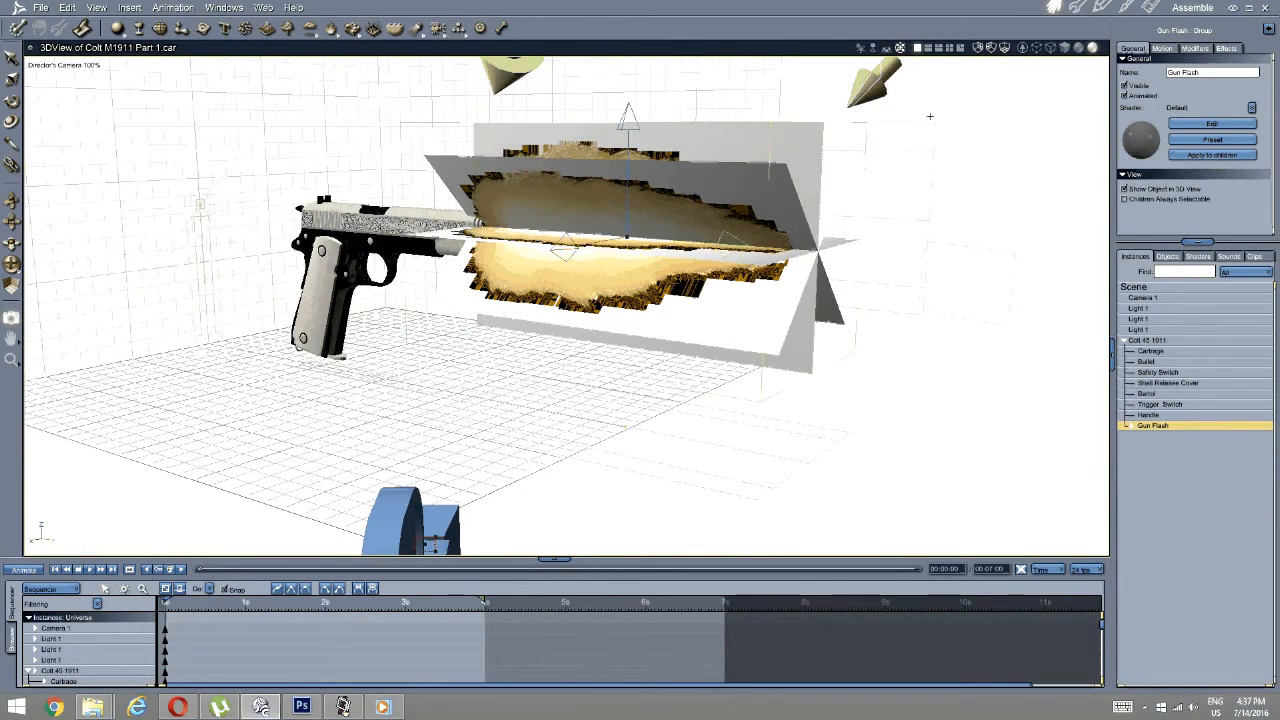
drag(941, 109, 268, 556)
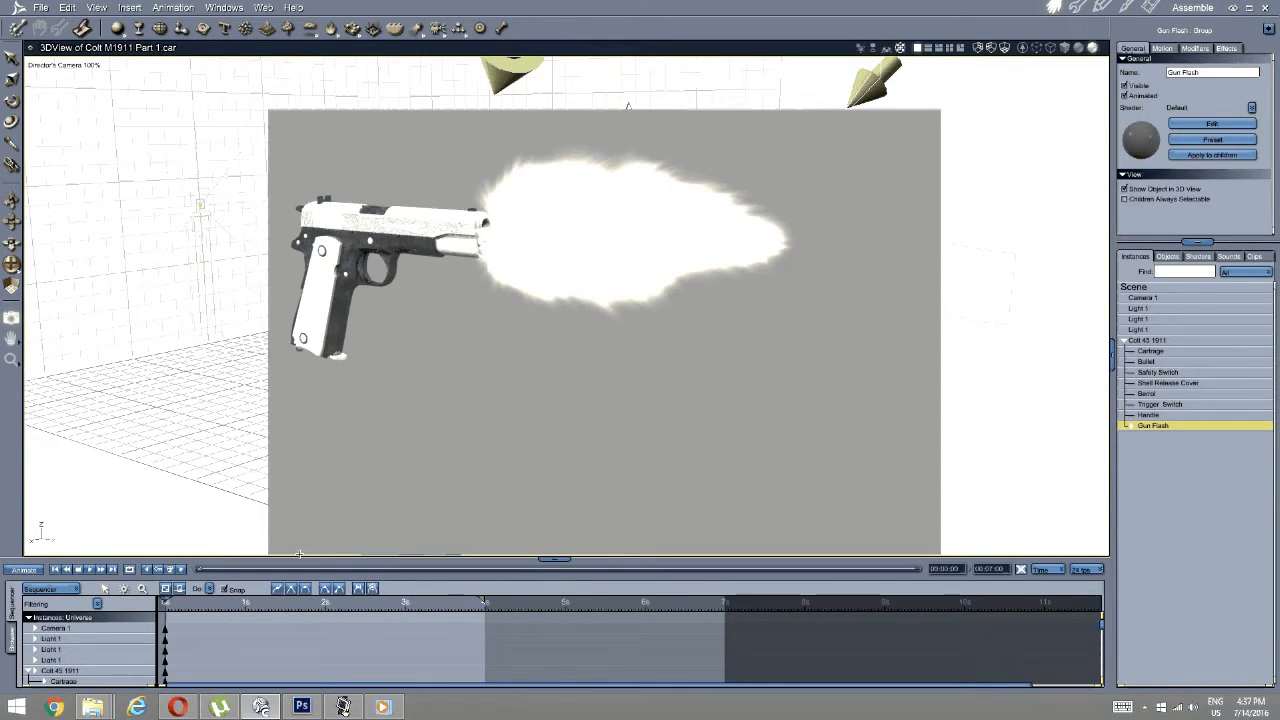
Test-render the pistol and muzzle flash from two further viewing angles.
click(12, 58)
middle_drag(482, 378, 620, 337)
middle_drag(772, 243, 614, 256)
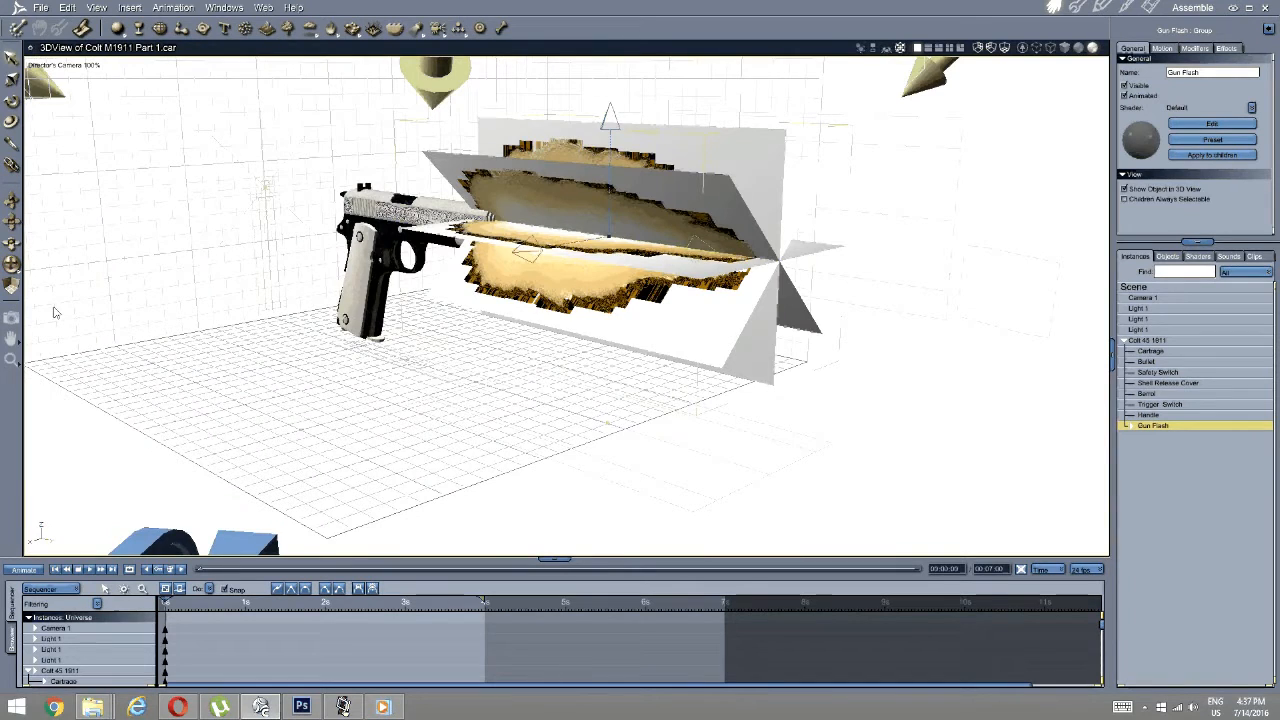
click(12, 316)
drag(860, 89, 300, 556)
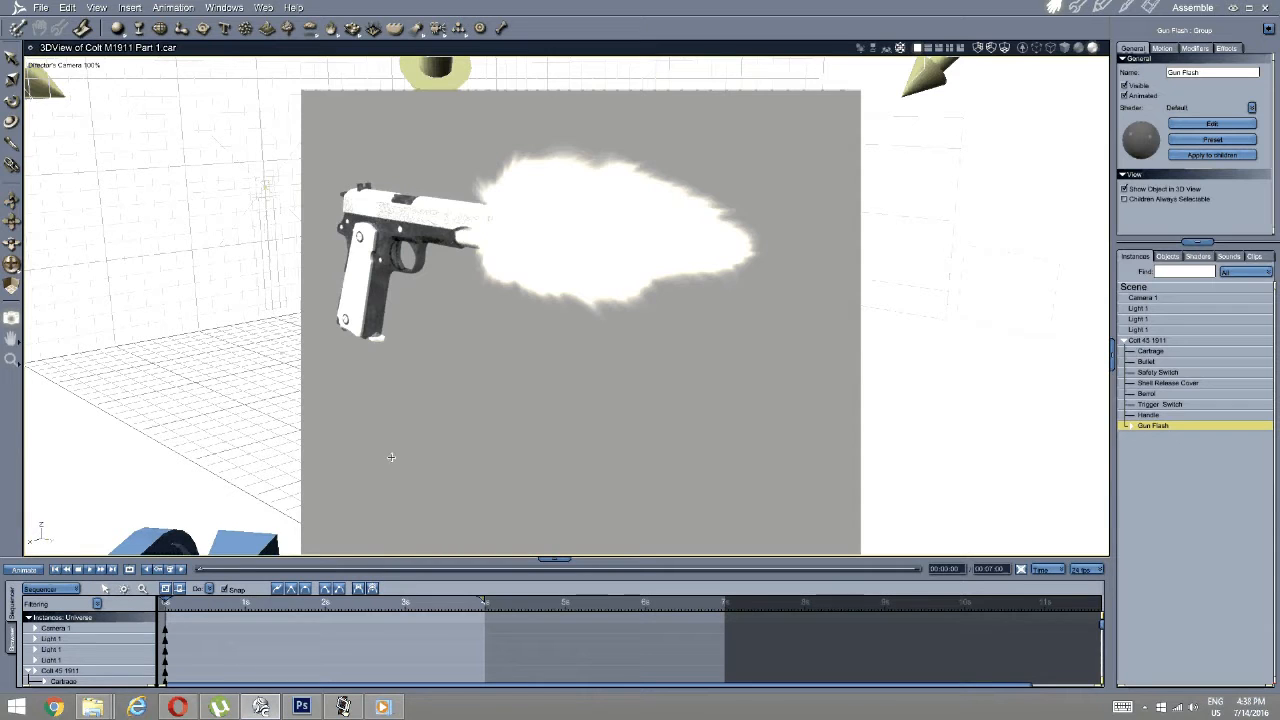
click(12, 61)
middle_drag(350, 275, 457, 338)
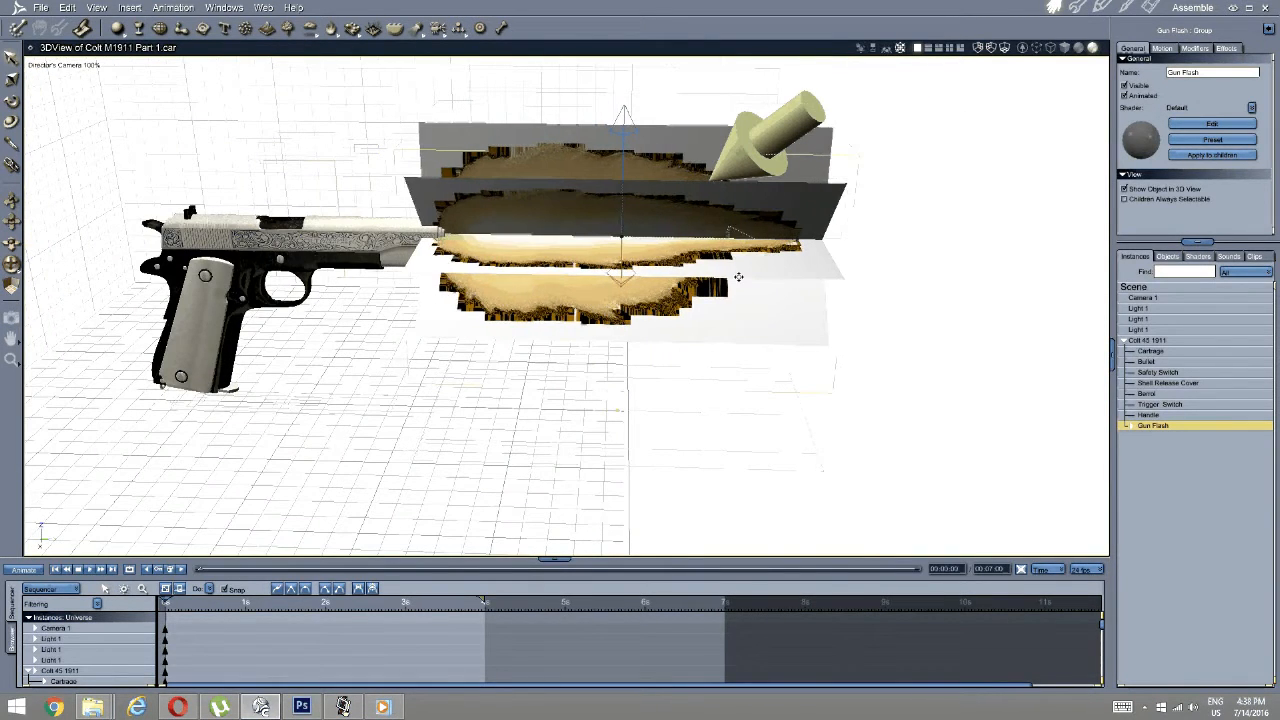
middle_drag(734, 277, 689, 264)
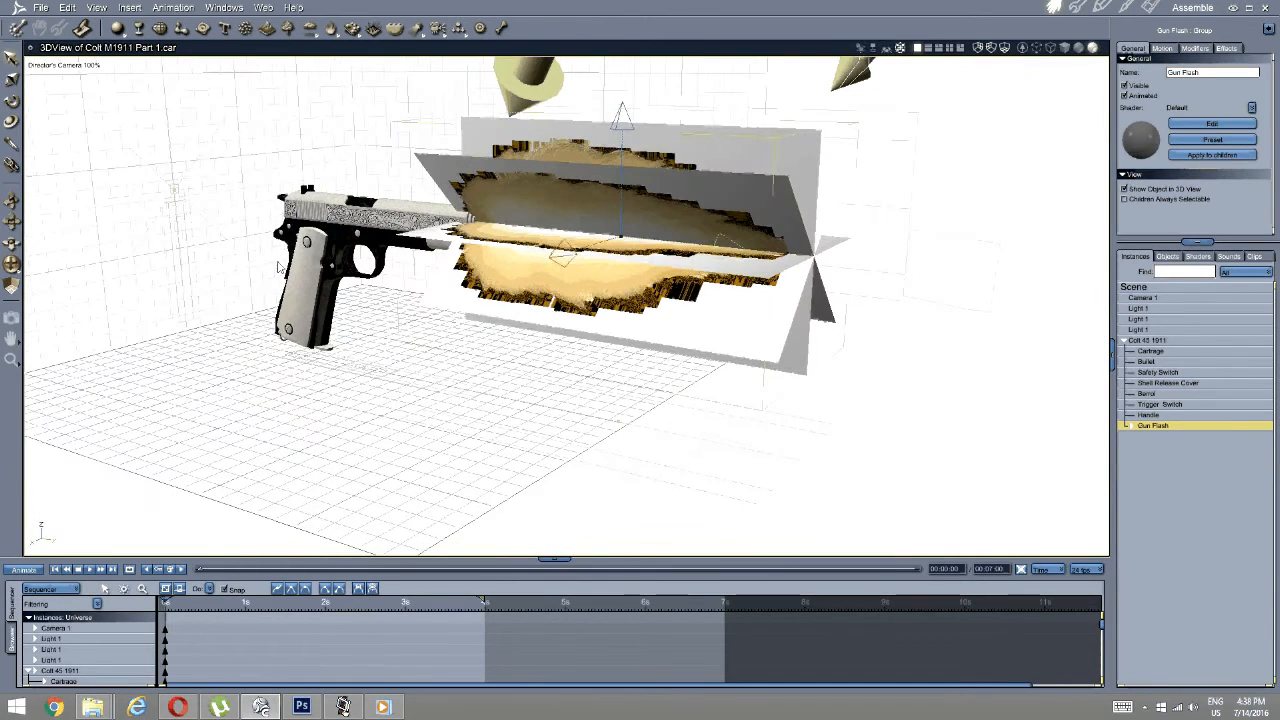
click(11, 318)
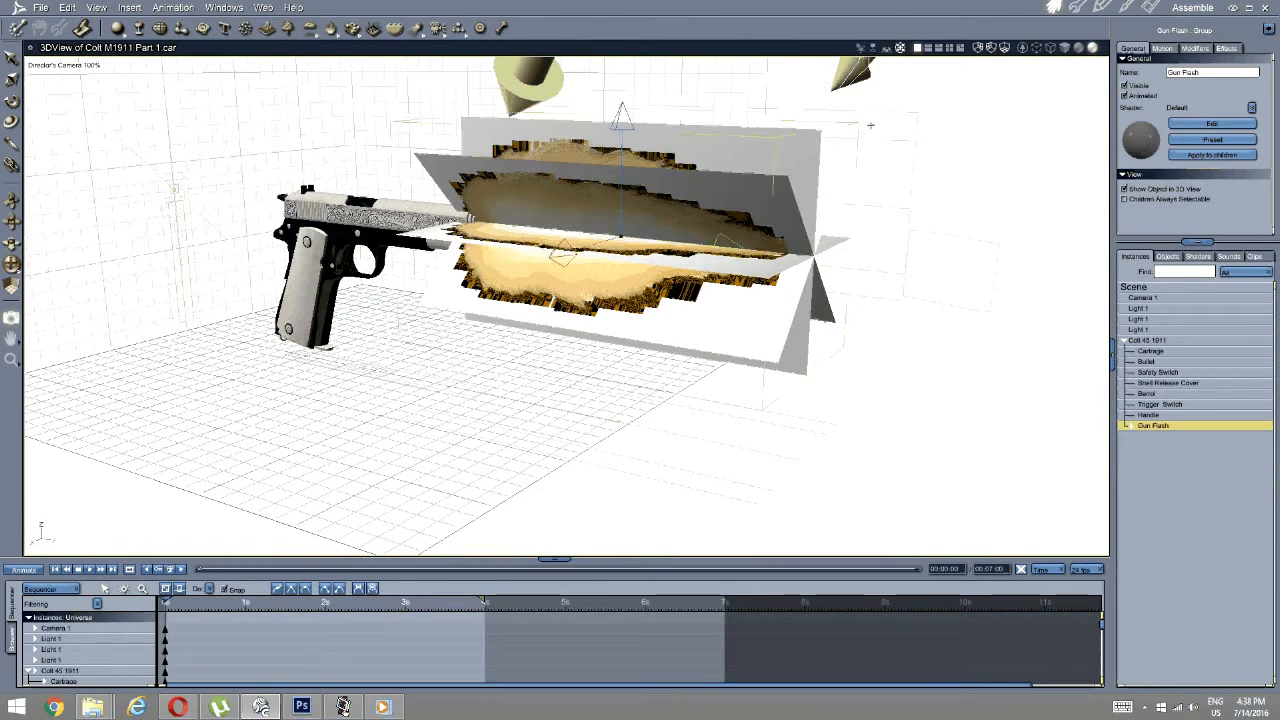
drag(918, 93, 216, 484)
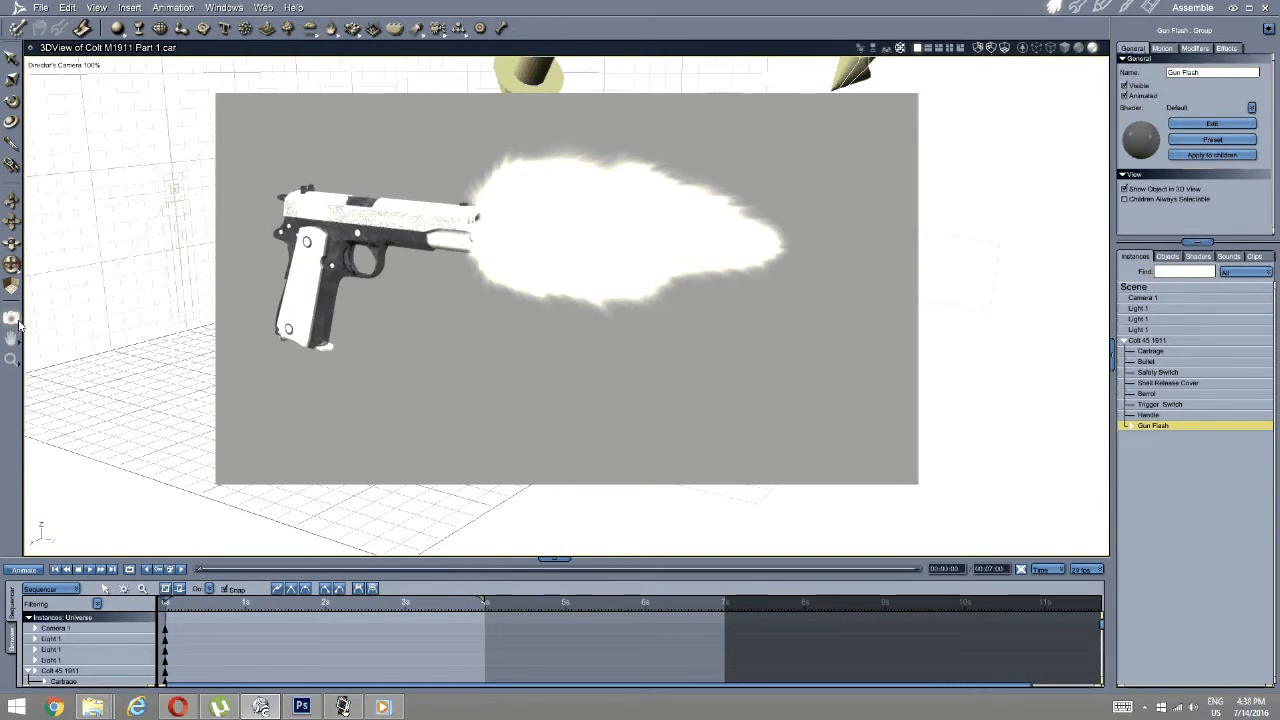
Switch the 3D view to Camera 1 and frame the pistol and whole muzzle flash inside the production frame.
drag(12, 265, 57, 62)
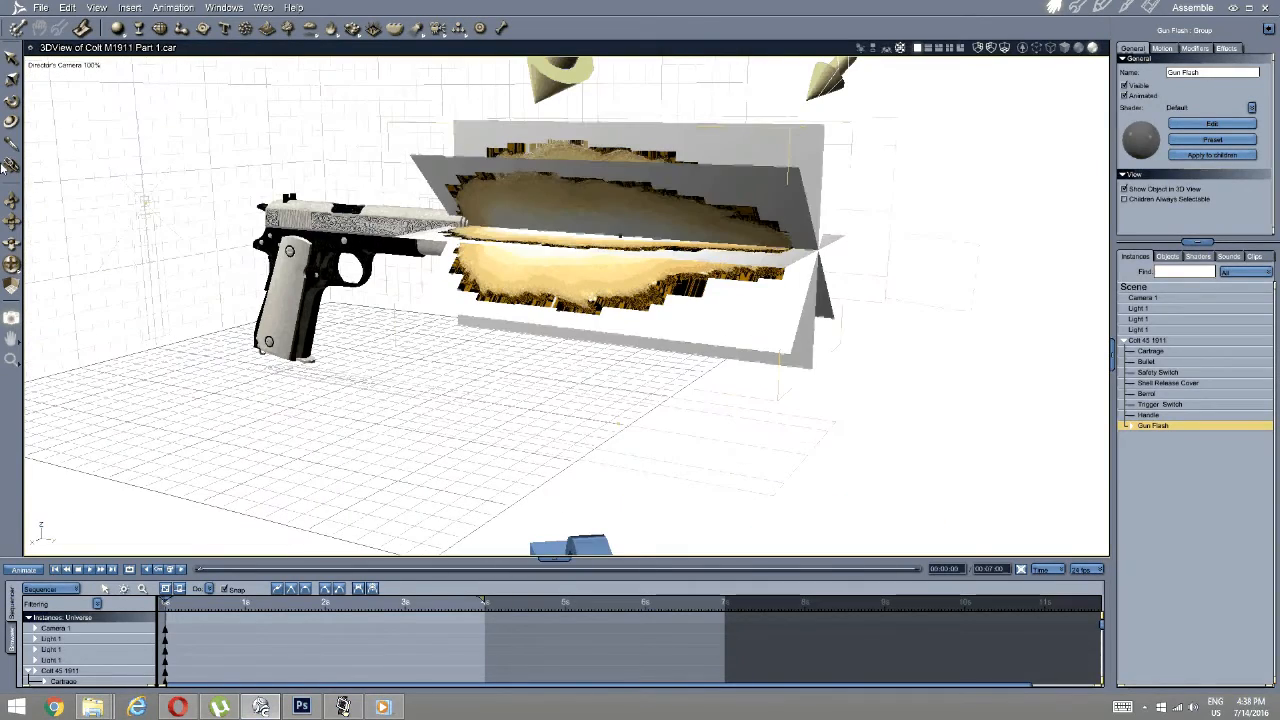
click(57, 64)
click(58, 77)
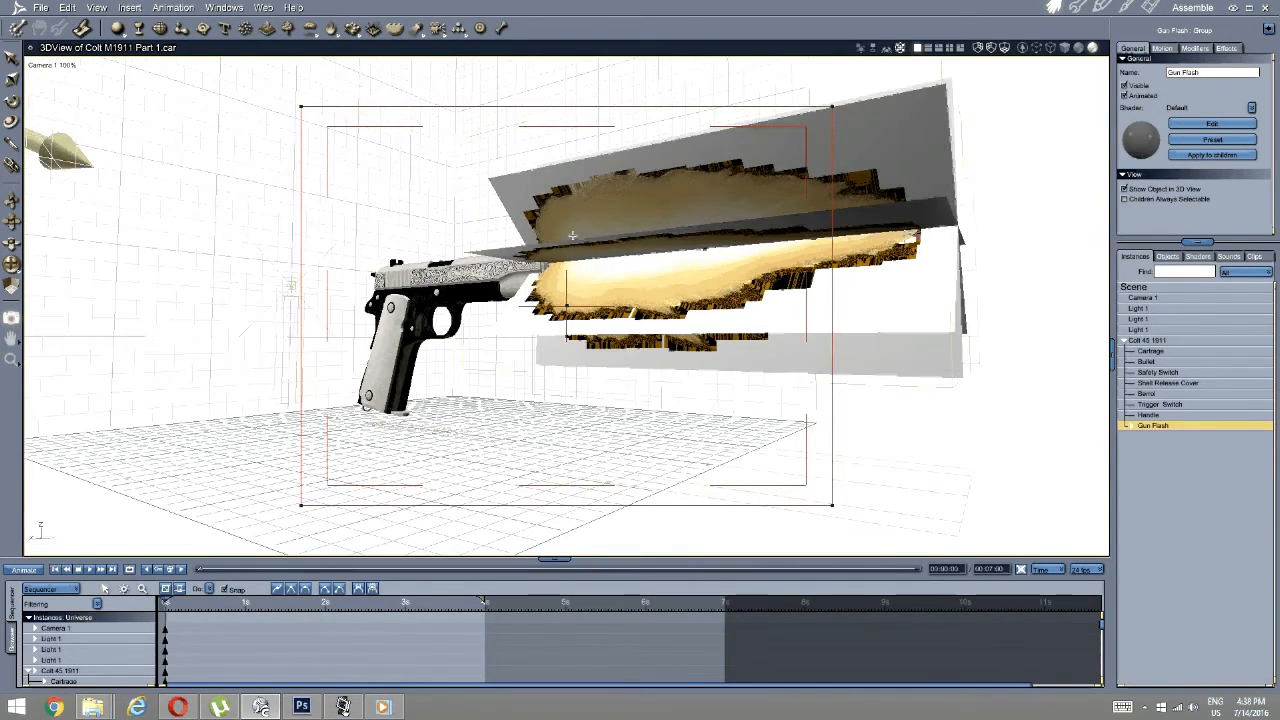
drag(655, 246, 484, 314)
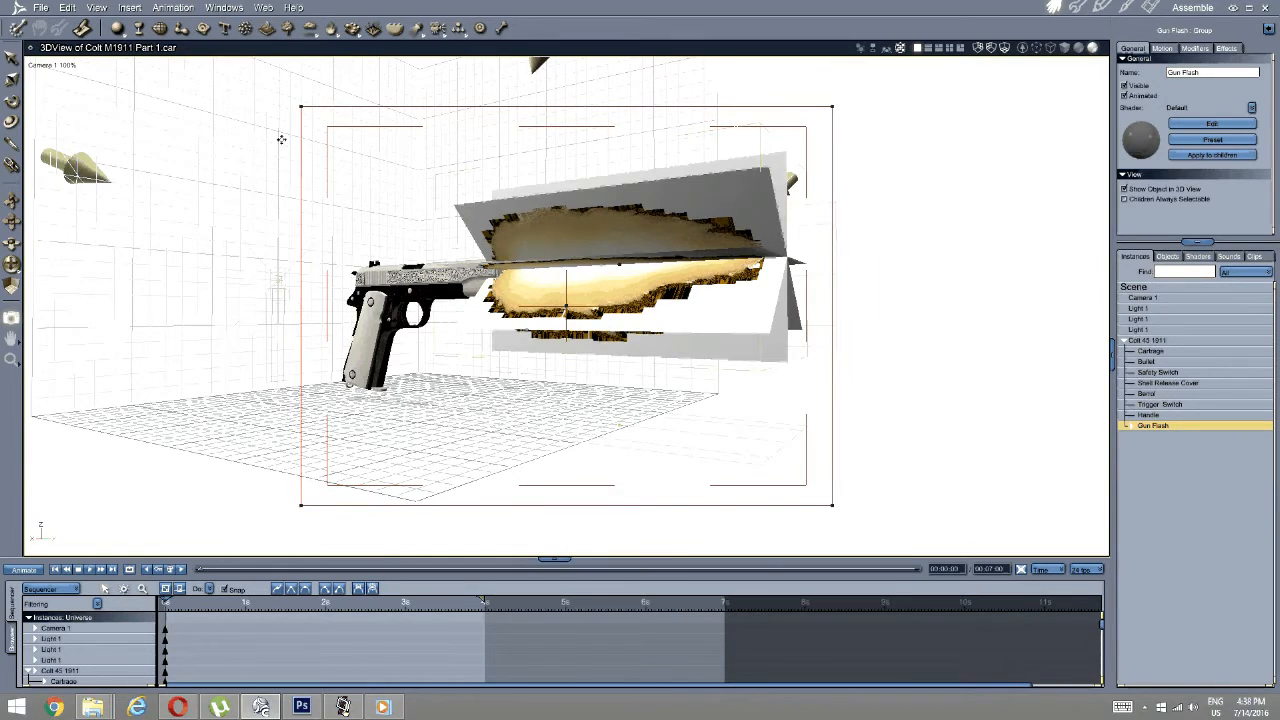
Adjust the Camera 1 view so the pistol and flash sit centred in the production frame, and test-render them.
drag(281, 139, 224, 218)
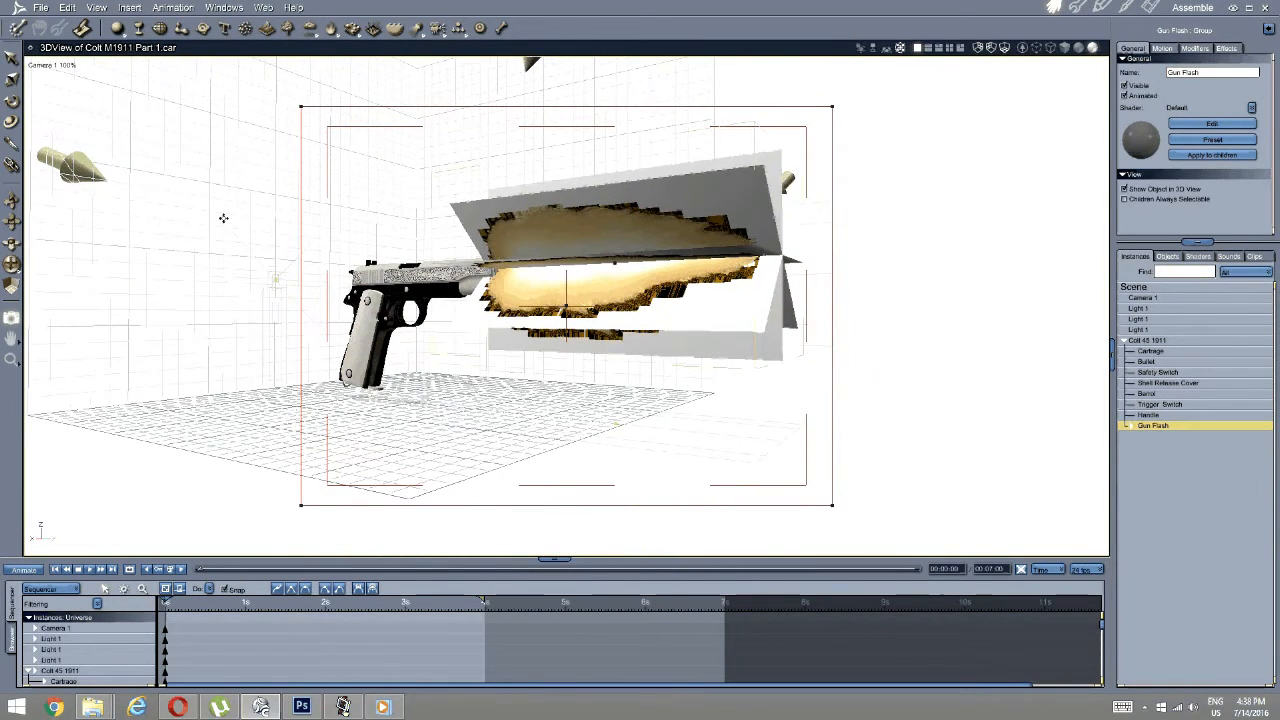
mouse_move(425, 235)
mouse_down()
mouse_move(431, 249)
mouse_move(417, 211)
mouse_up()
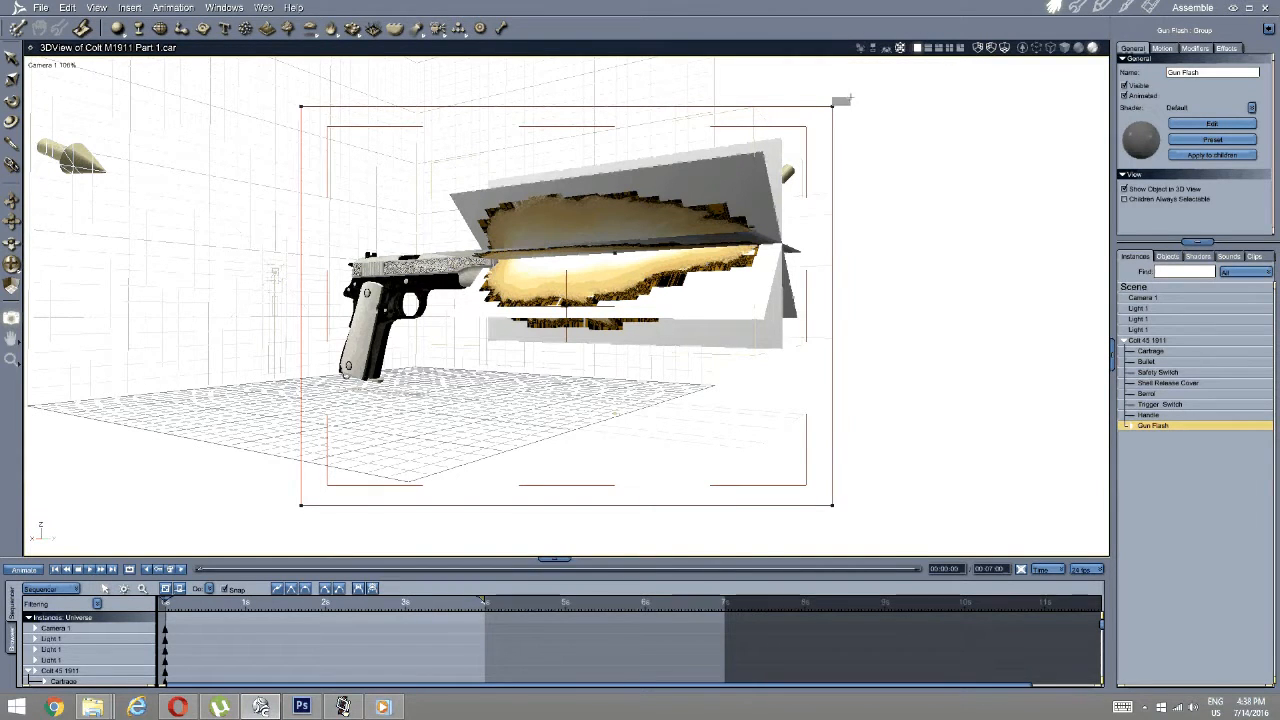
click(837, 109)
drag(580, 183, 573, 226)
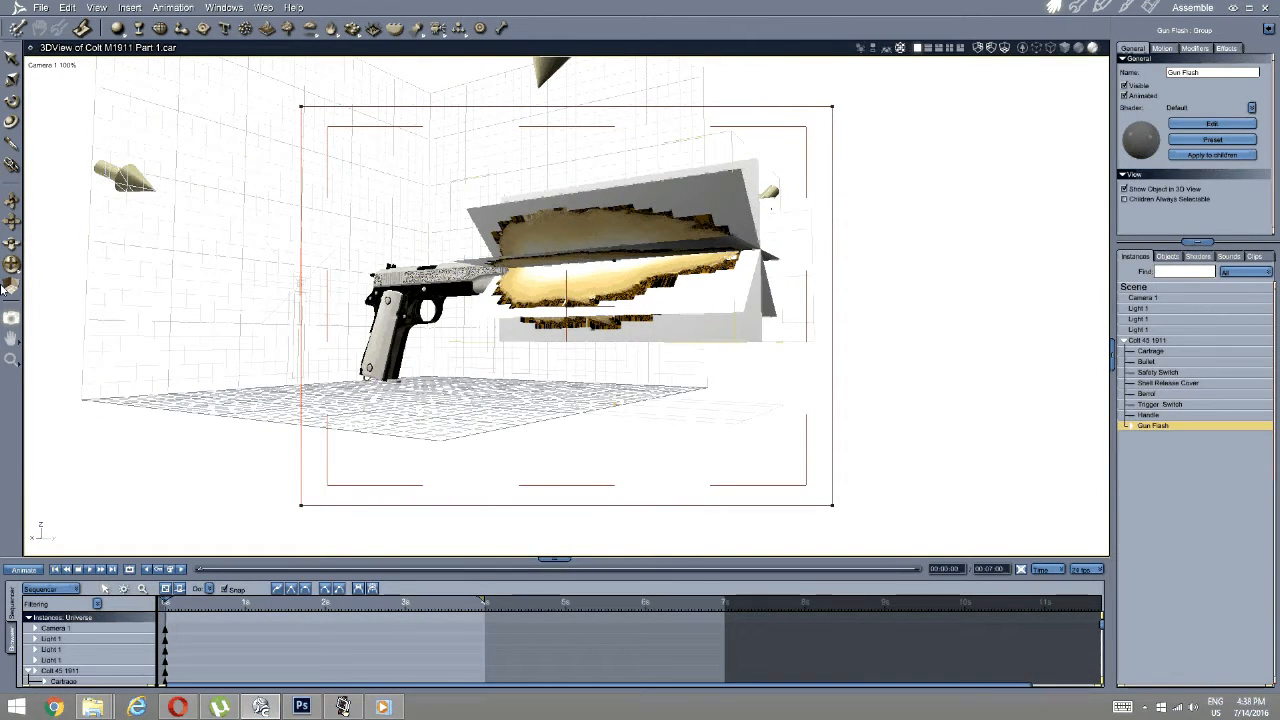
drag(877, 126, 236, 525)
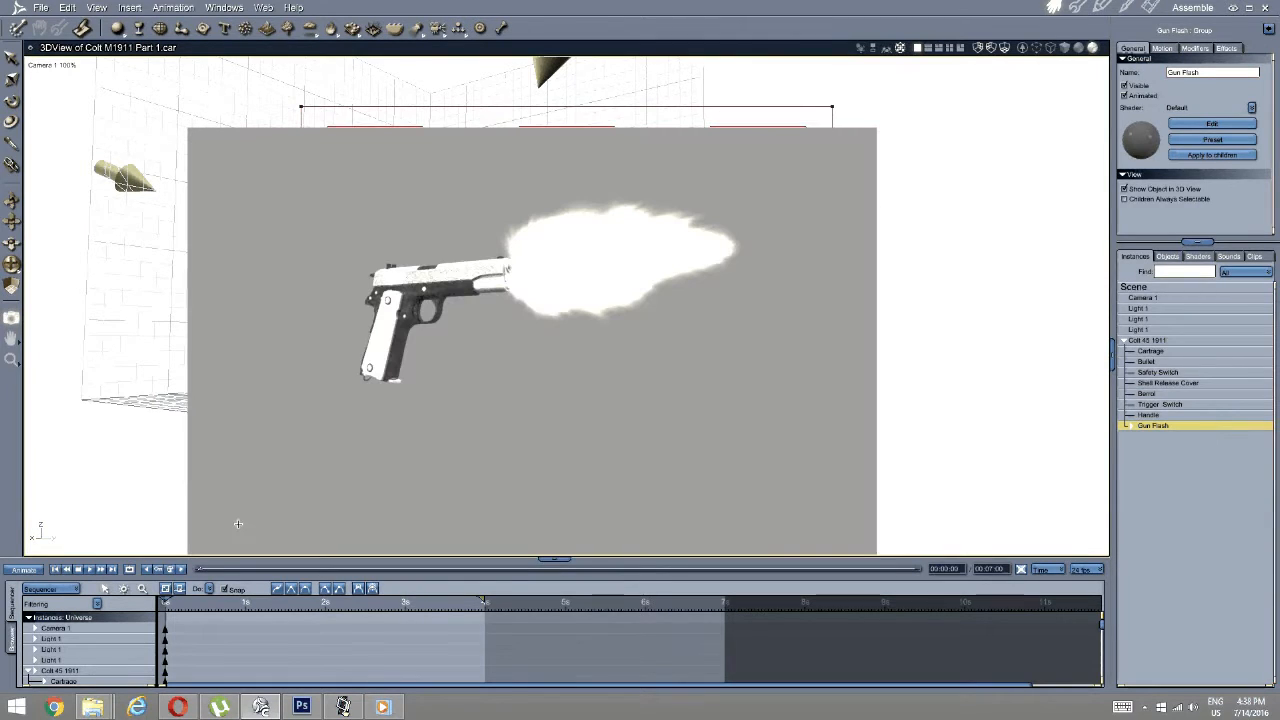
click(12, 263)
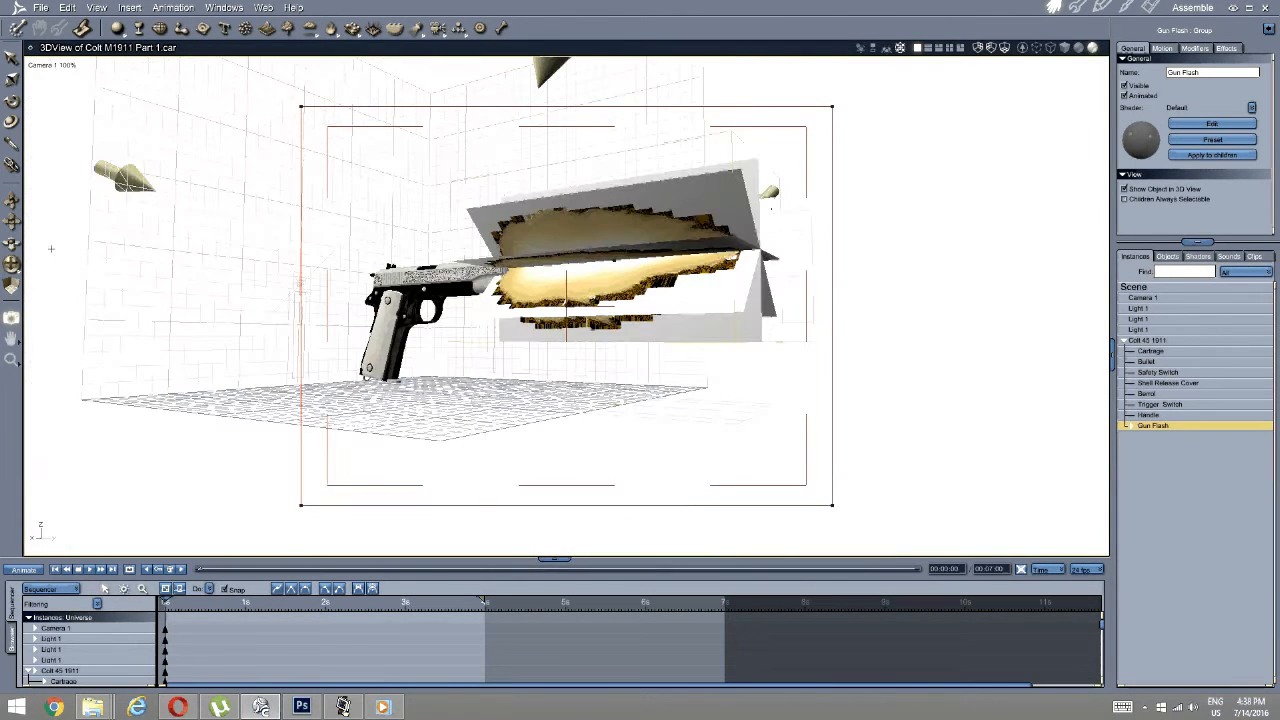
Switch the 3D view to the Director's Camera and orbit to a near side-on view of the pistol and flash.
click(45, 65)
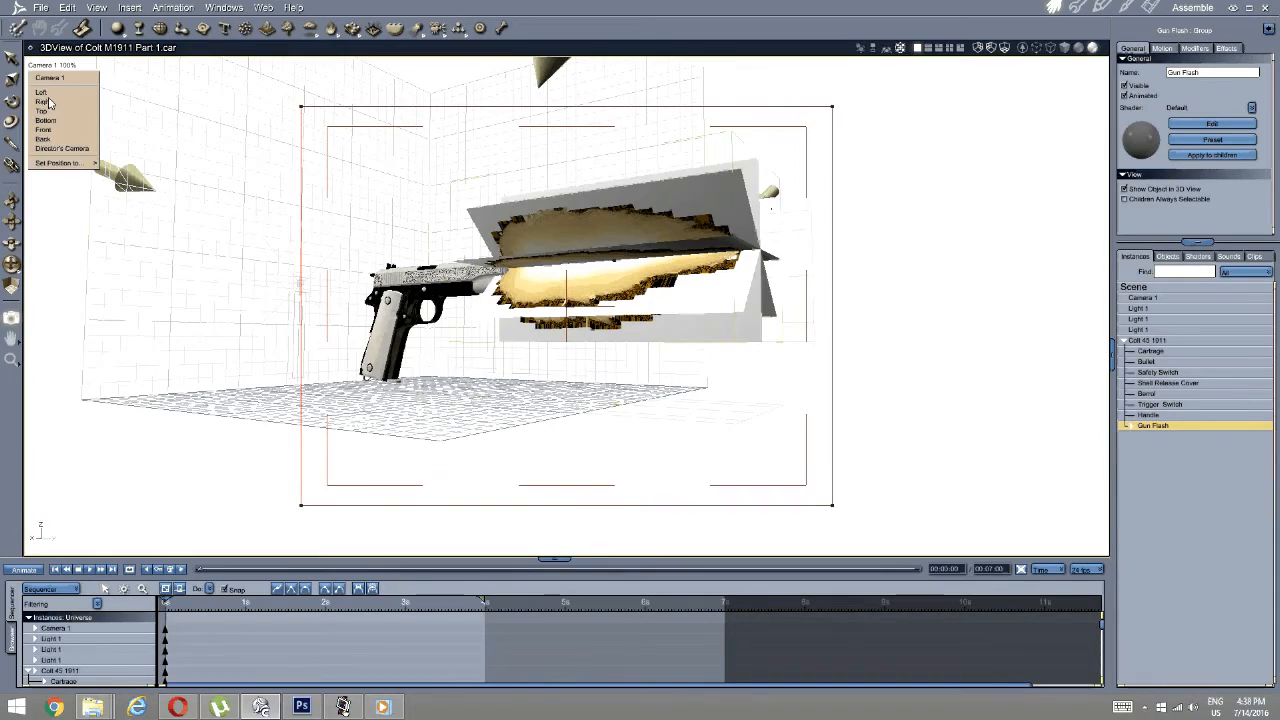
click(60, 148)
drag(366, 320, 511, 279)
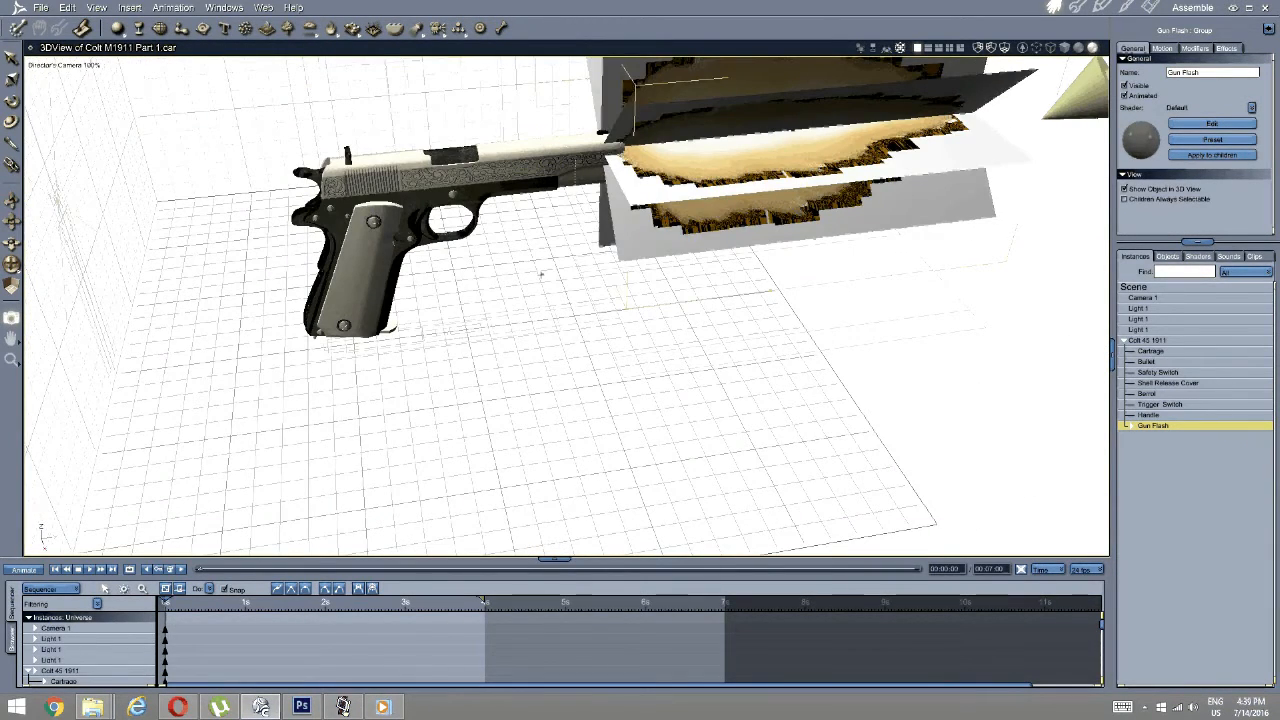
drag(541, 273, 640, 335)
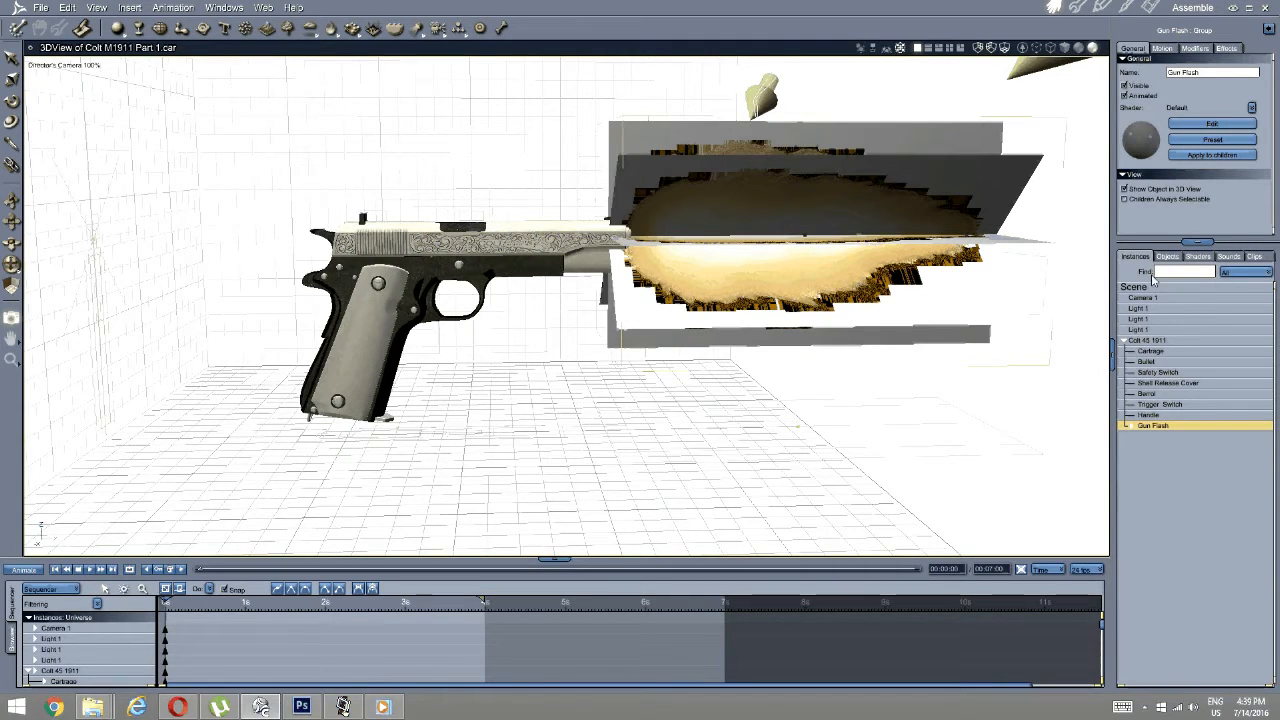
click(1126, 9)
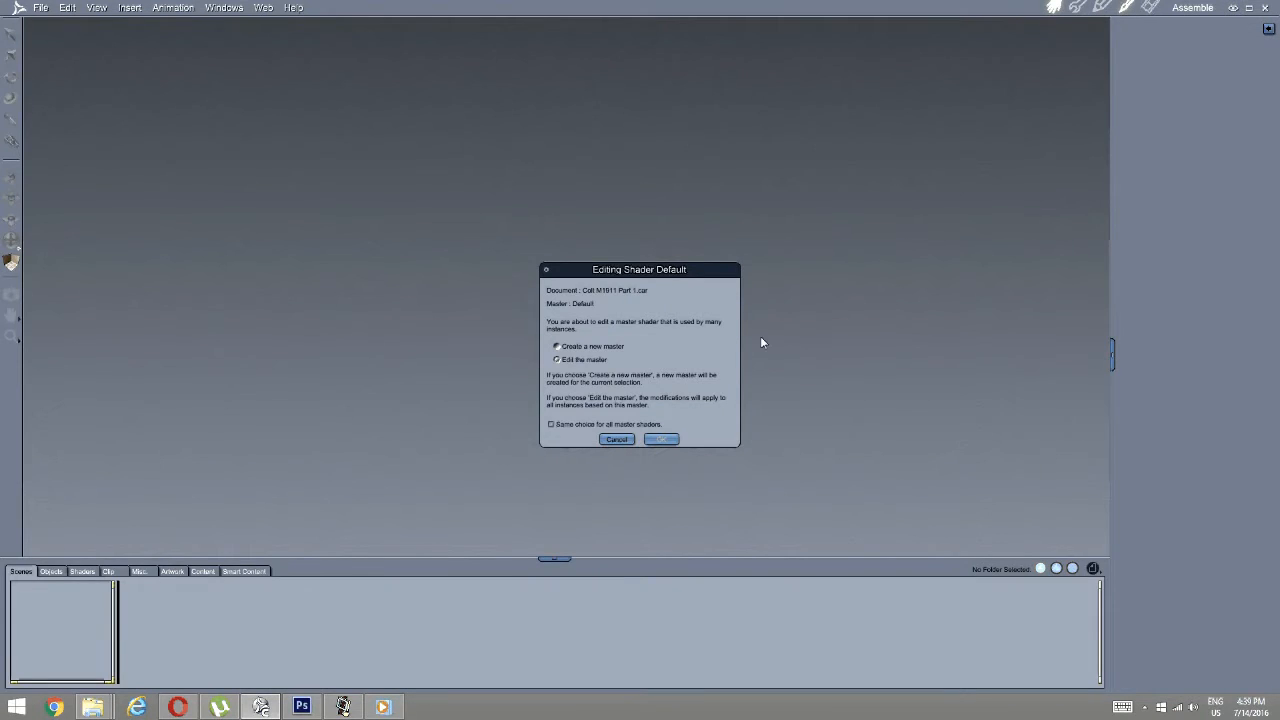
click(675, 443)
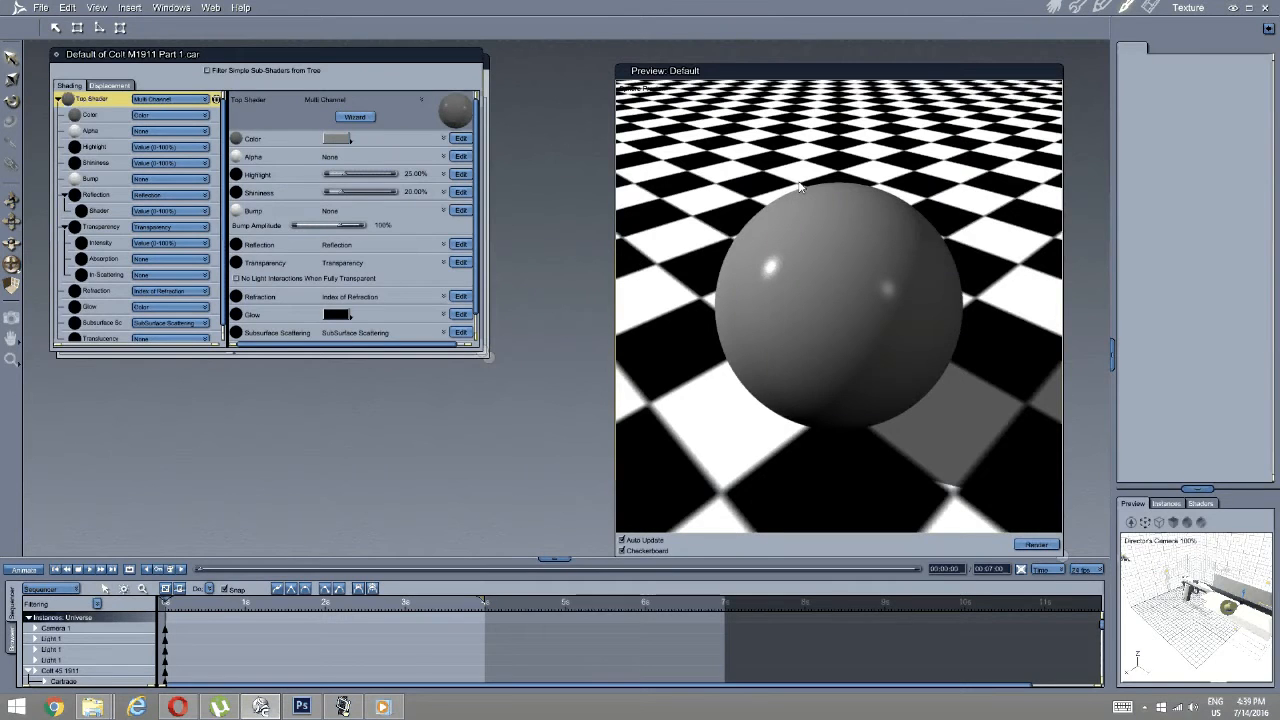
click(1054, 8)
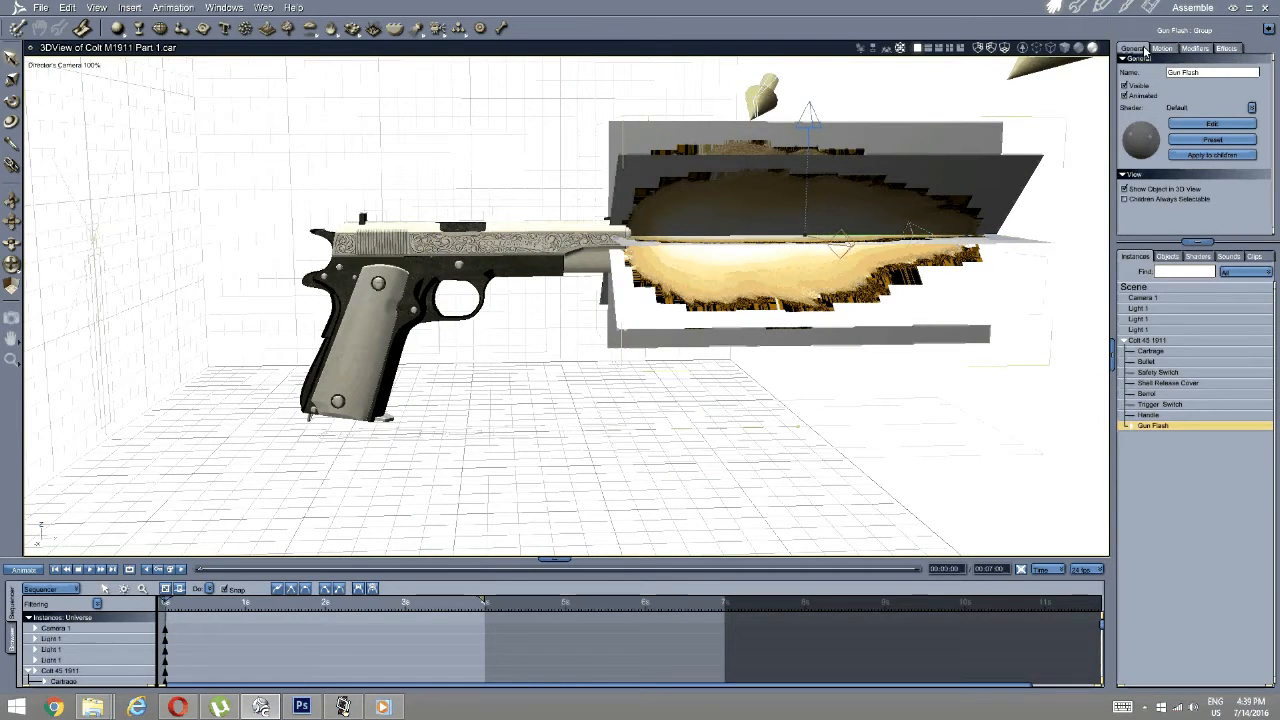
click(1124, 8)
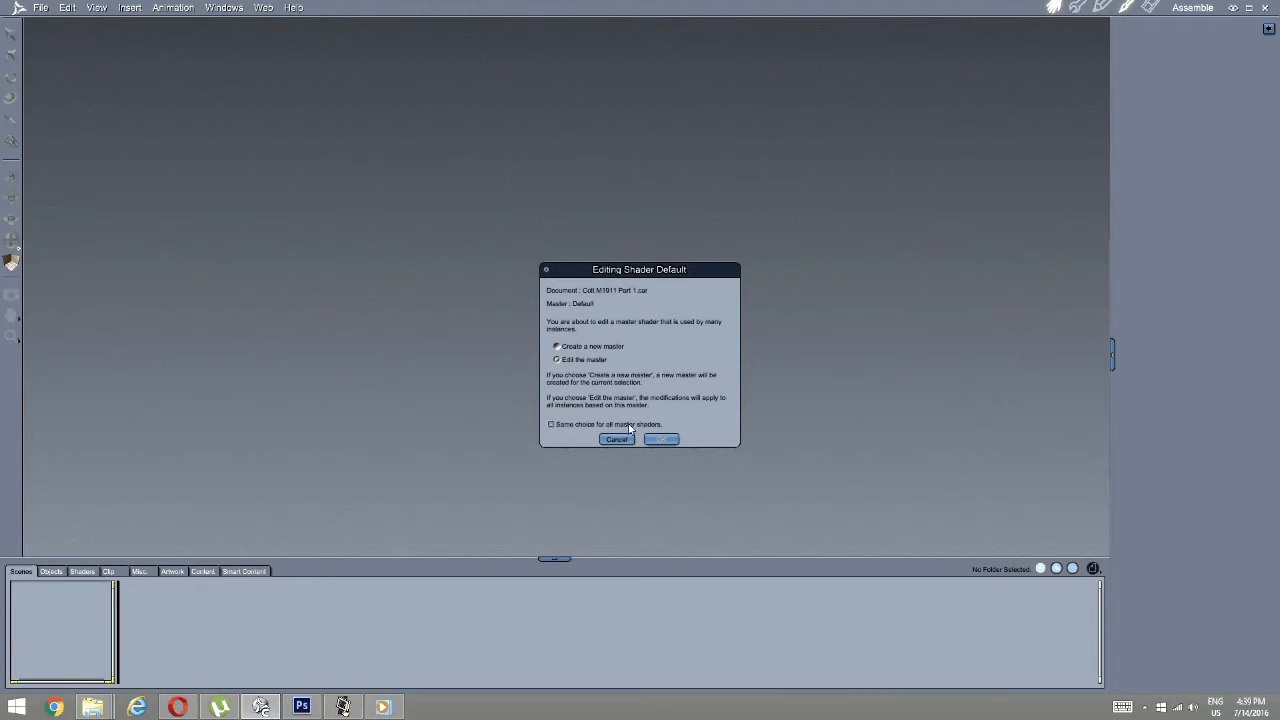
click(657, 439)
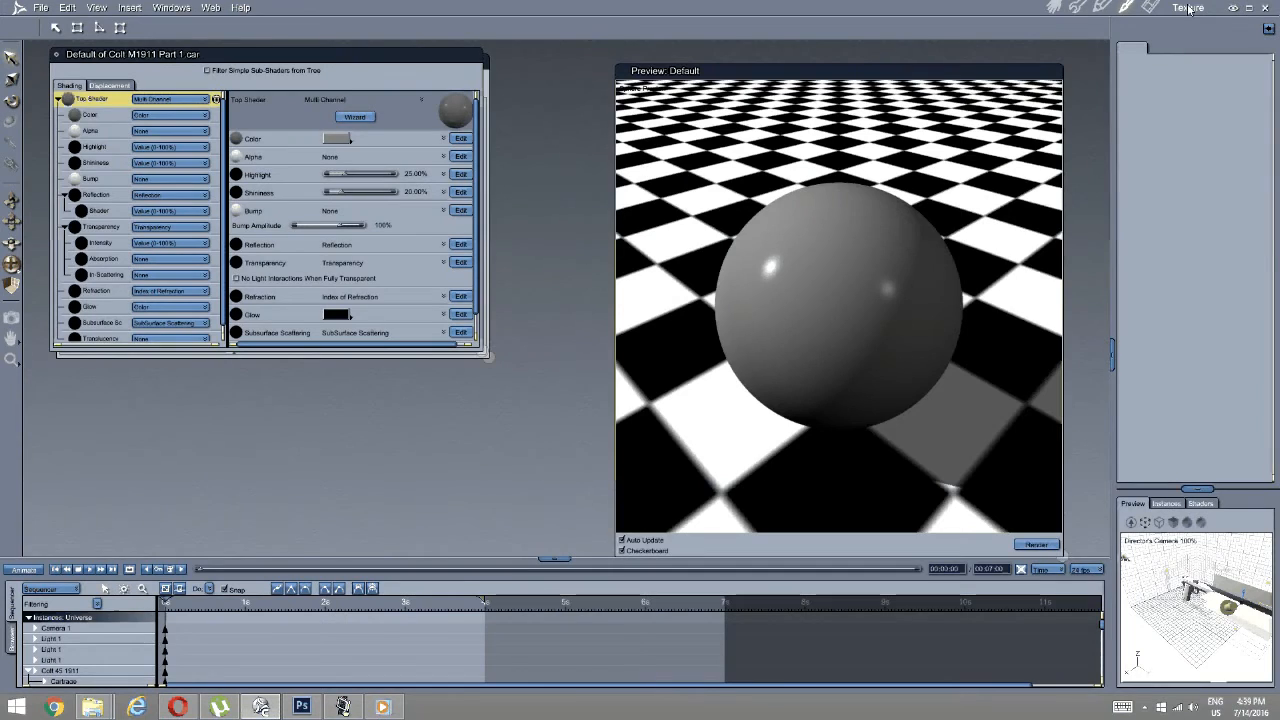
click(1054, 7)
Expand the Gun Flash group, select Flash 3 and open its Default master shader for editing.
click(1128, 426)
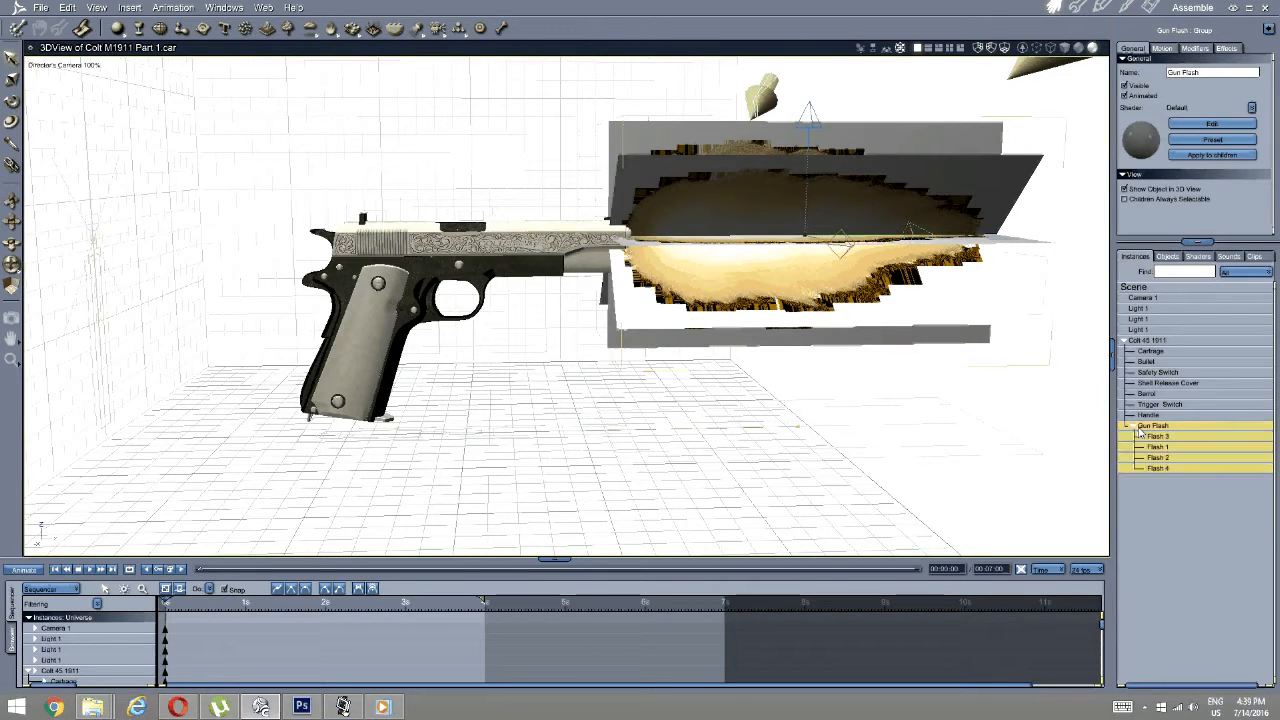
click(1160, 446)
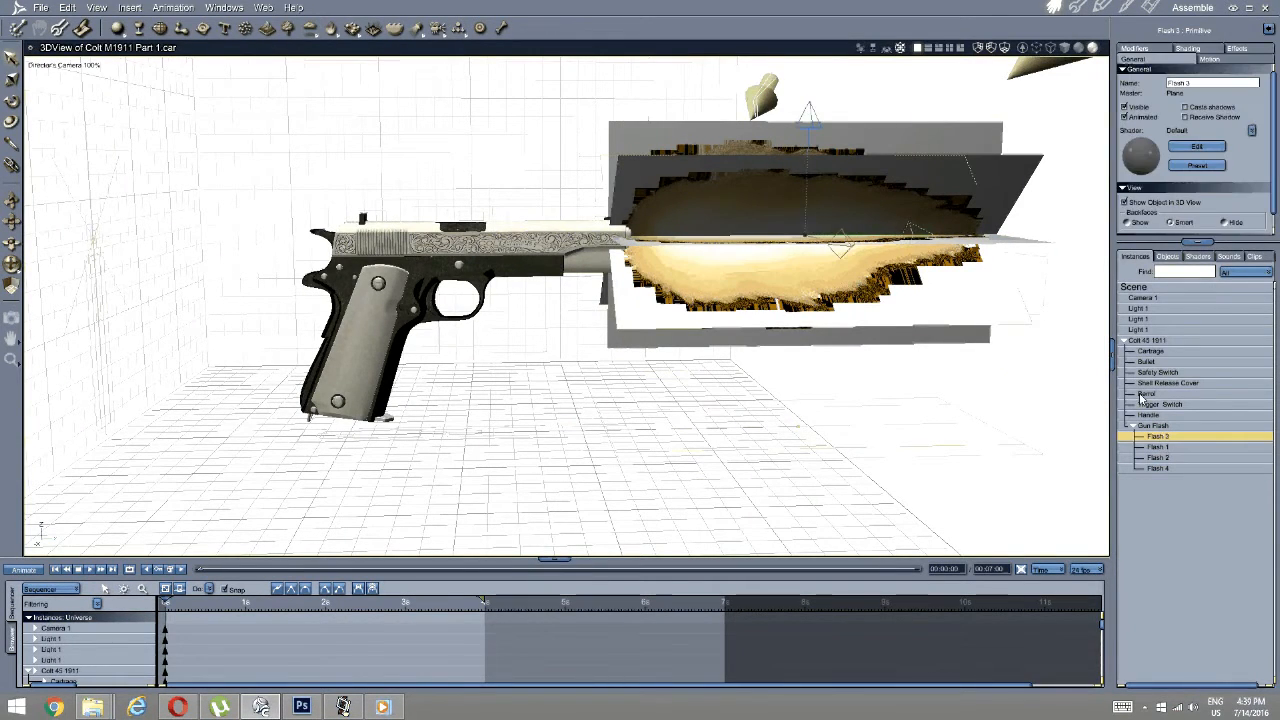
click(1126, 7)
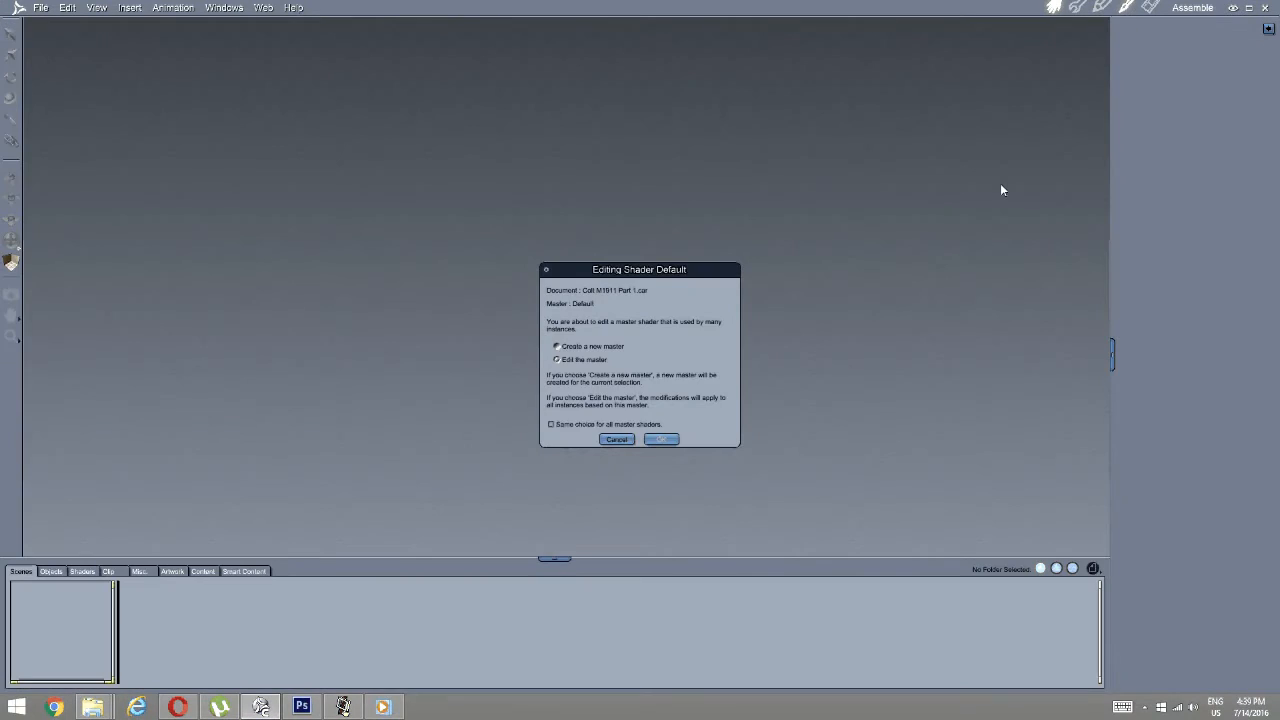
click(659, 439)
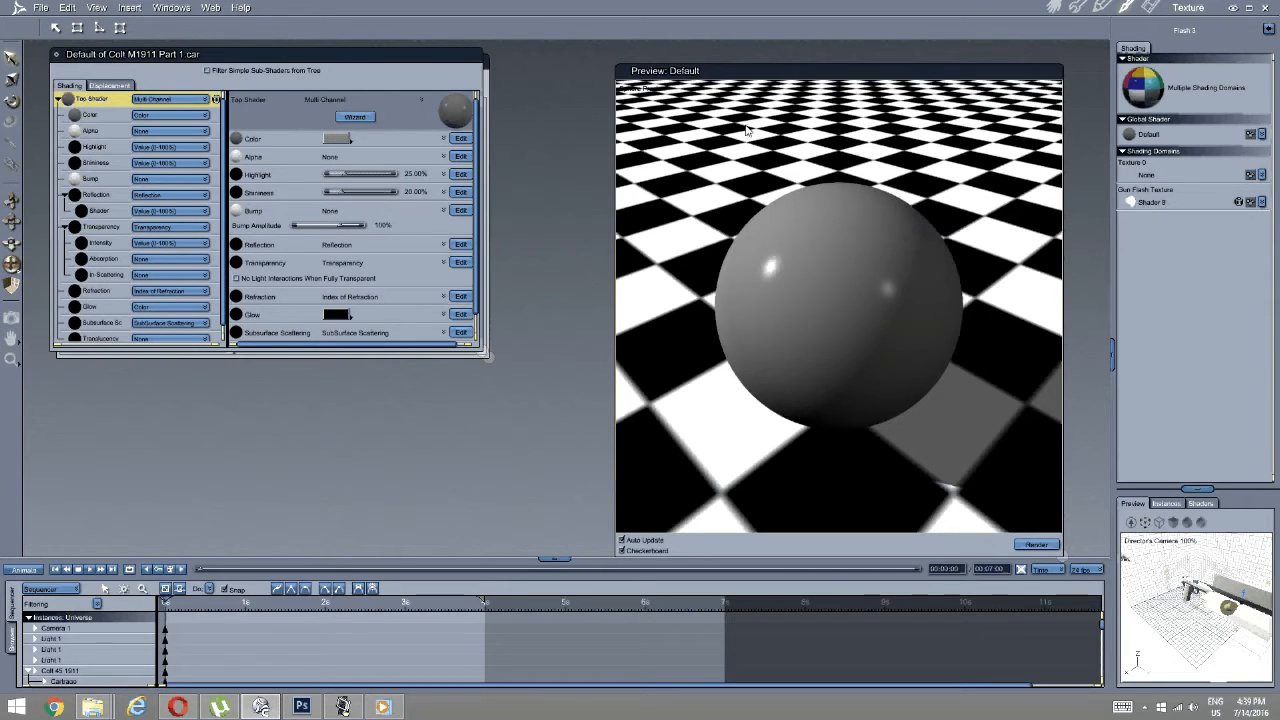
Examine the Default shader's displacement settings, shading channels and available preview objects.
click(128, 86)
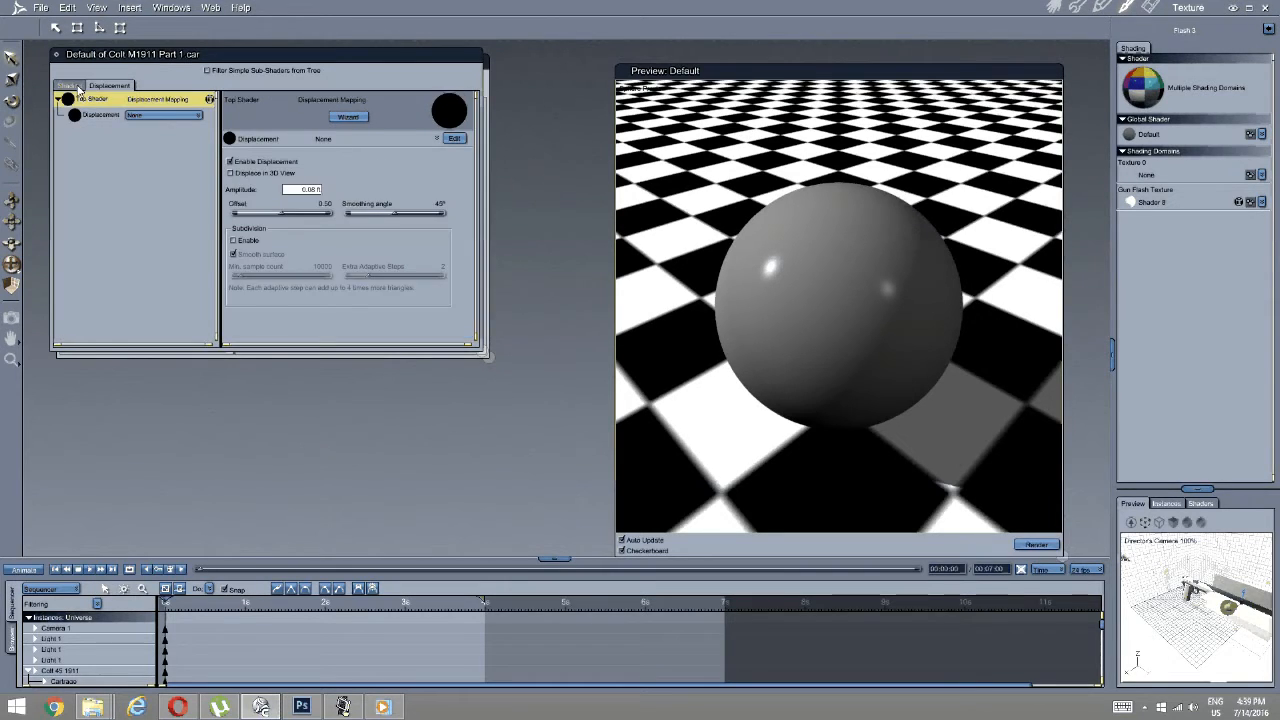
click(77, 87)
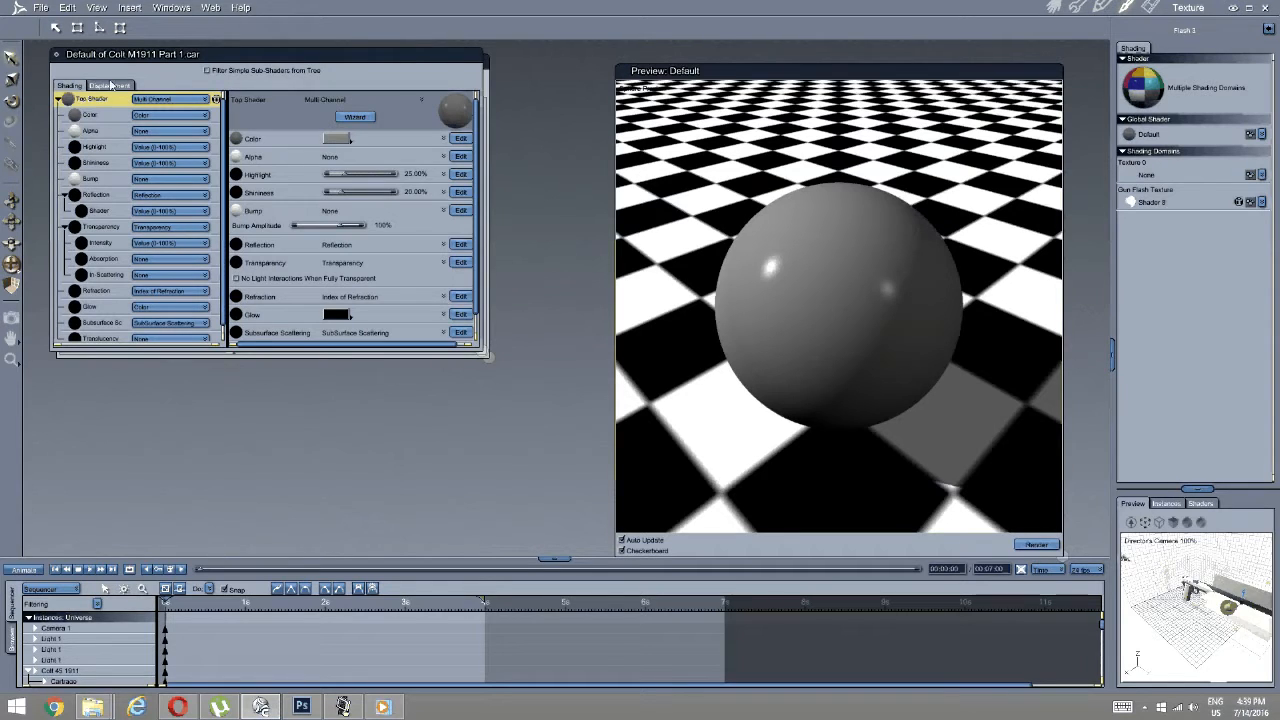
click(100, 115)
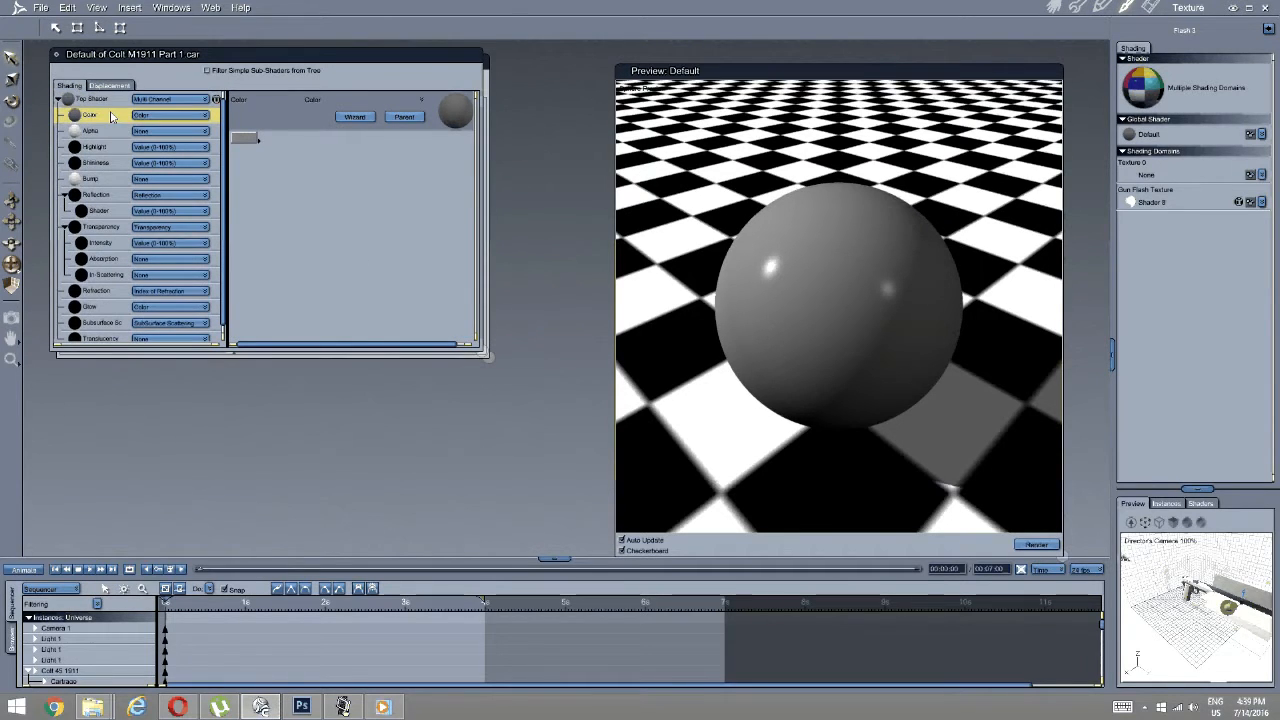
click(92, 99)
scroll(314, 171, down, 1)
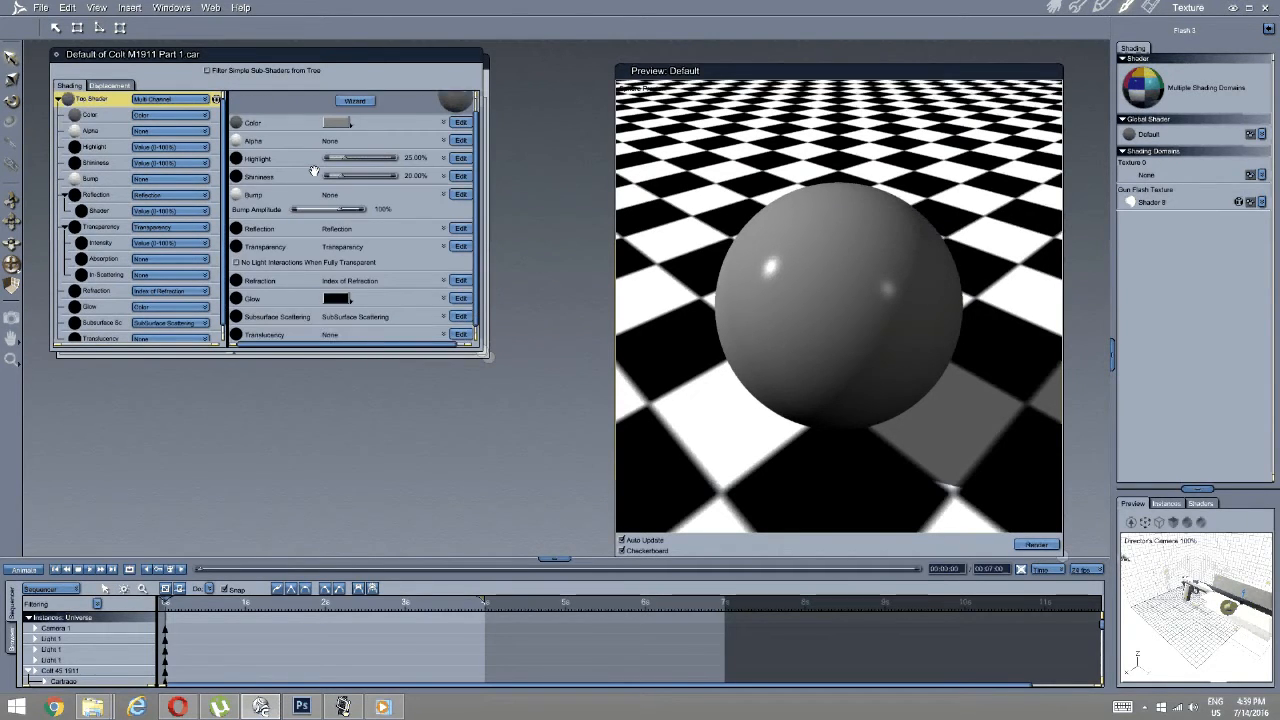
scroll(314, 171, up, 1)
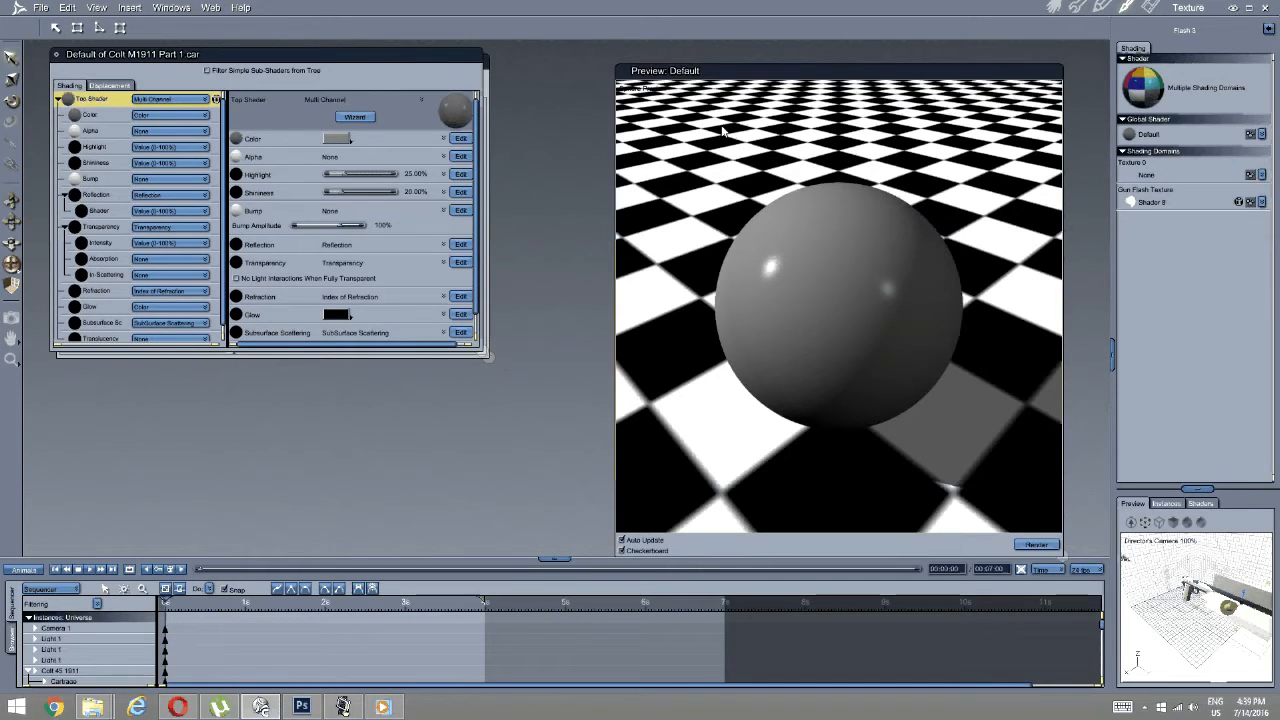
click(633, 90)
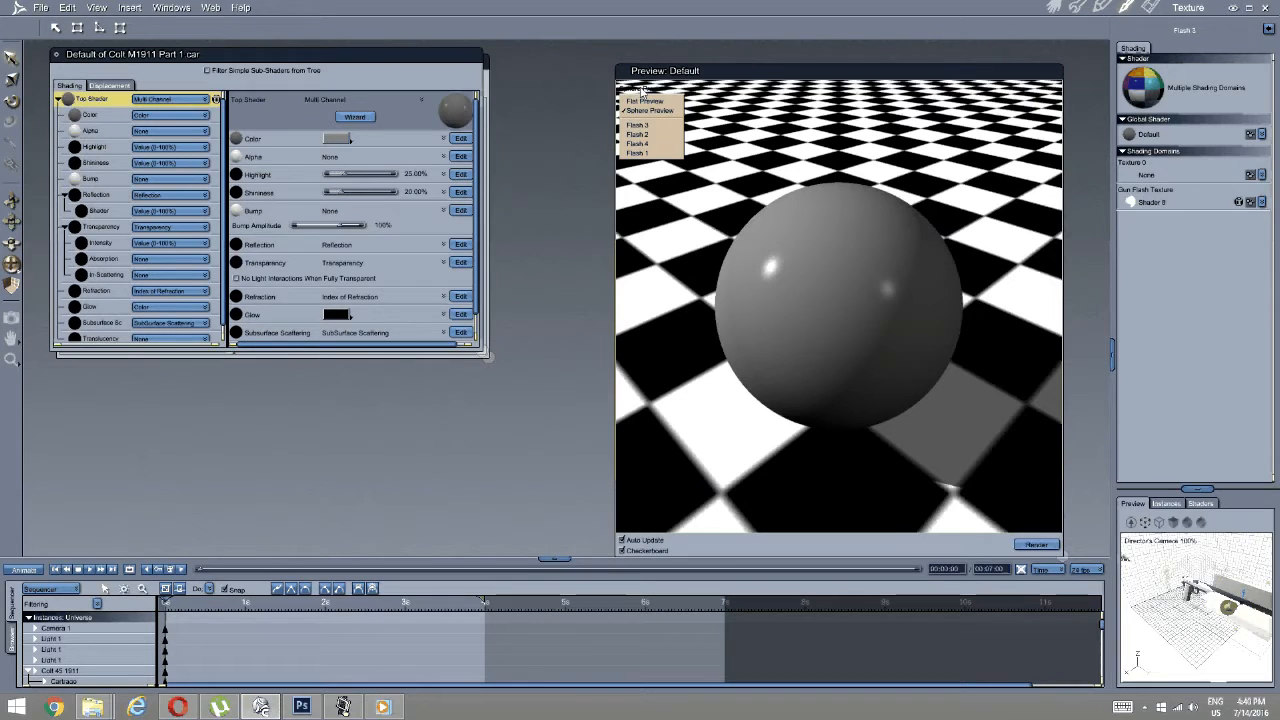
click(749, 64)
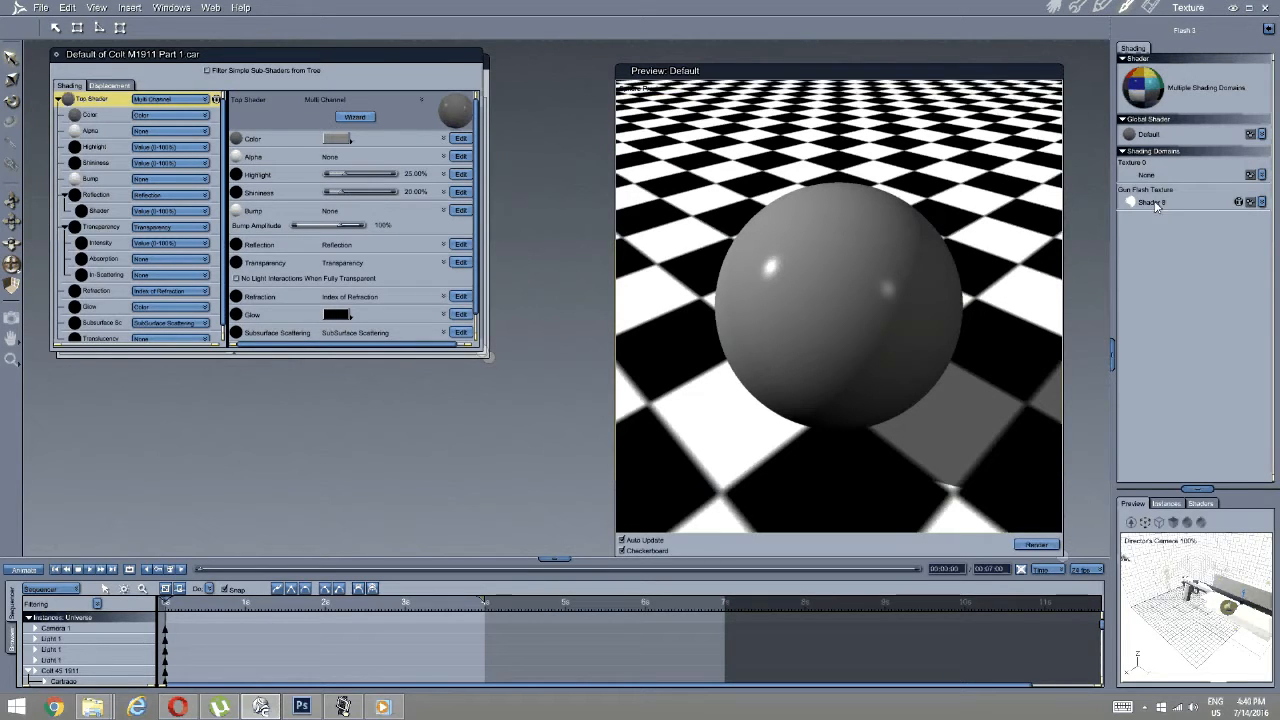
click(1259, 203)
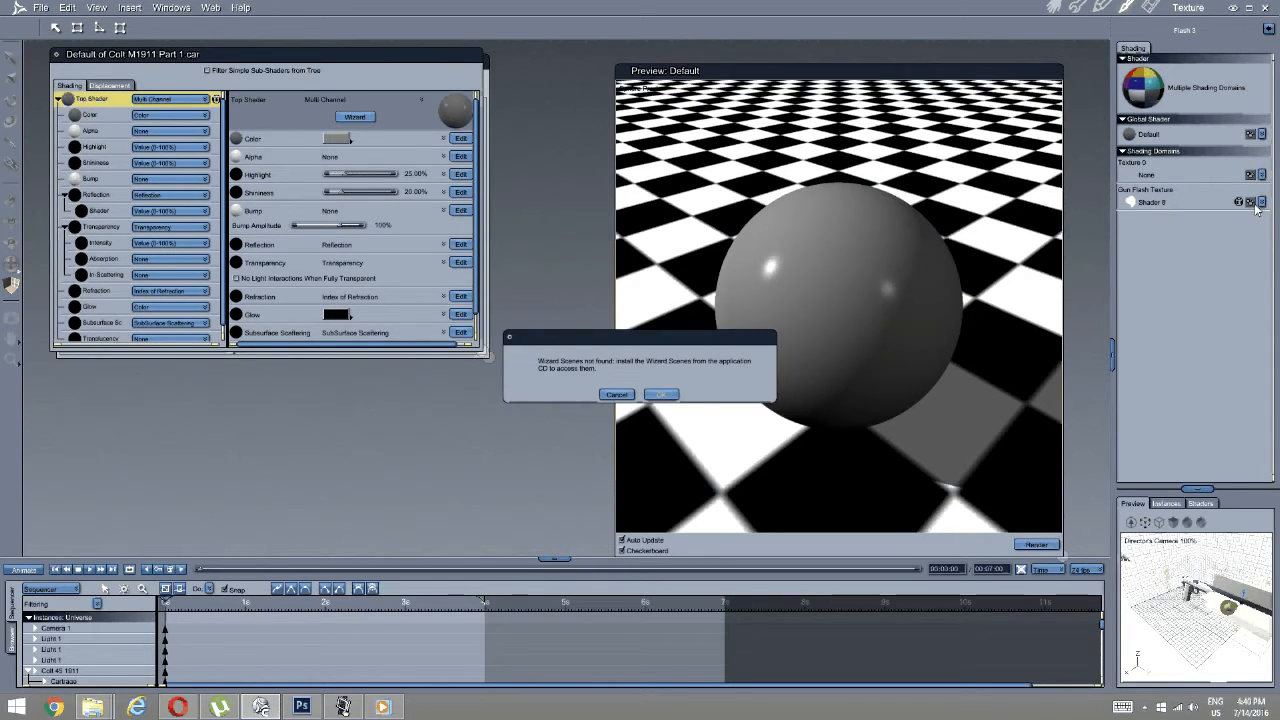
click(660, 395)
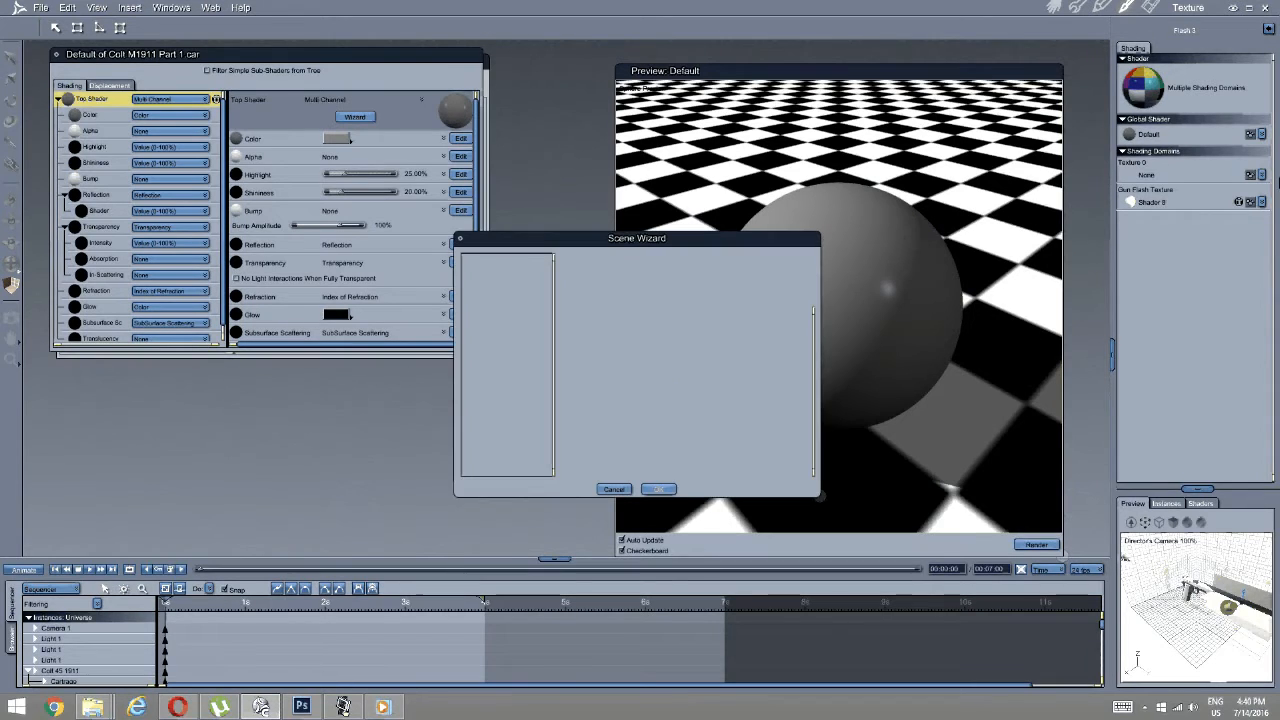
click(623, 490)
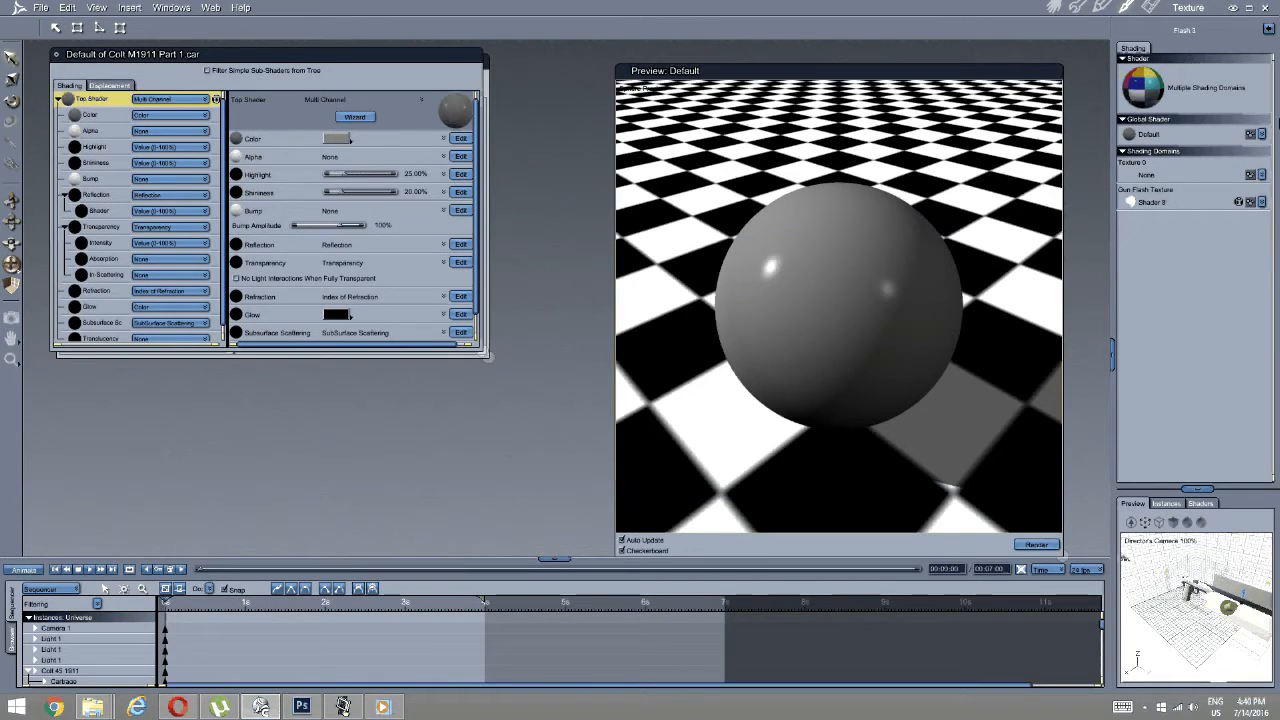
click(1262, 202)
click(1263, 206)
click(1123, 59)
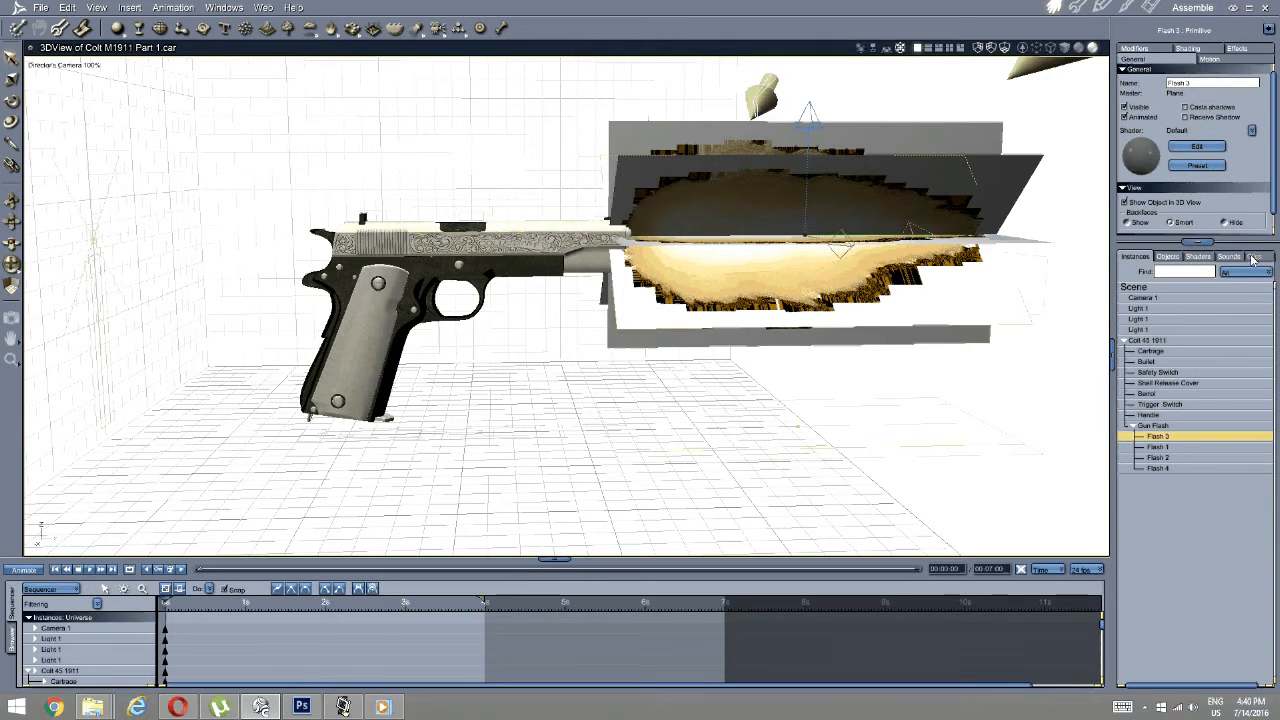
Open Shader 8 from the scene's shader list, rename it Gun Flash and return to the Assemble room.
click(1253, 258)
click(1199, 258)
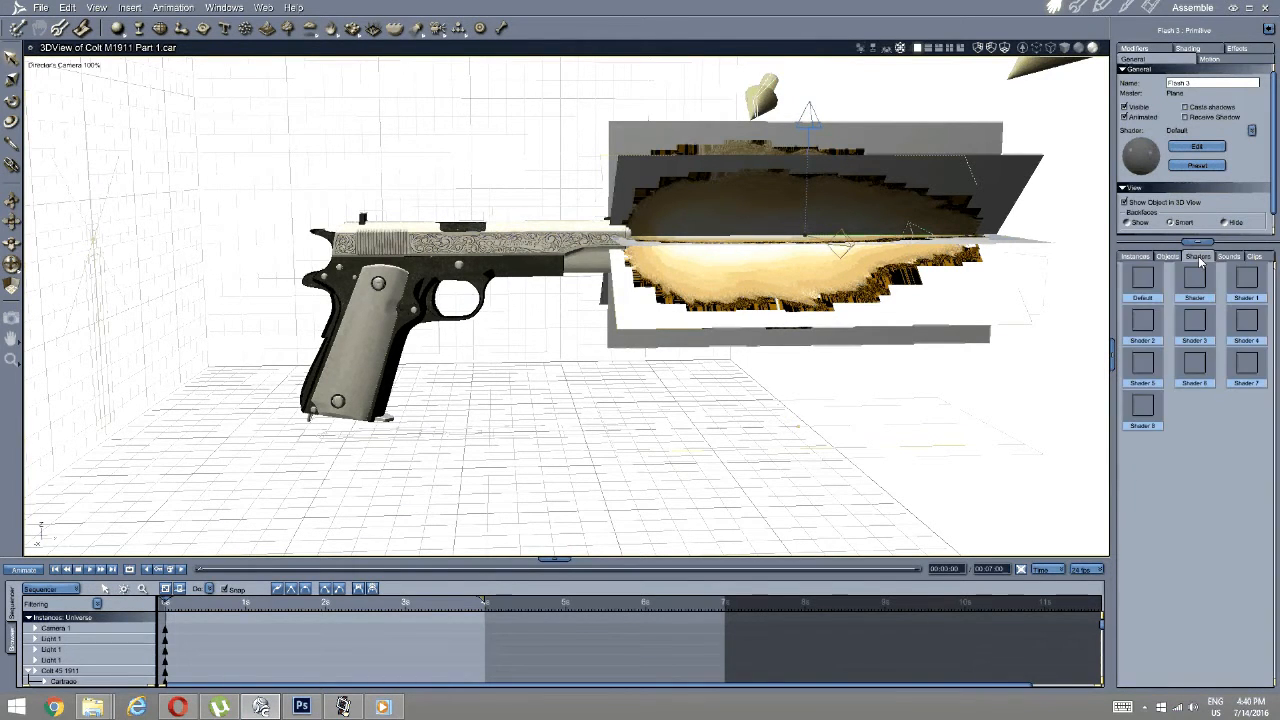
double_click(1143, 405)
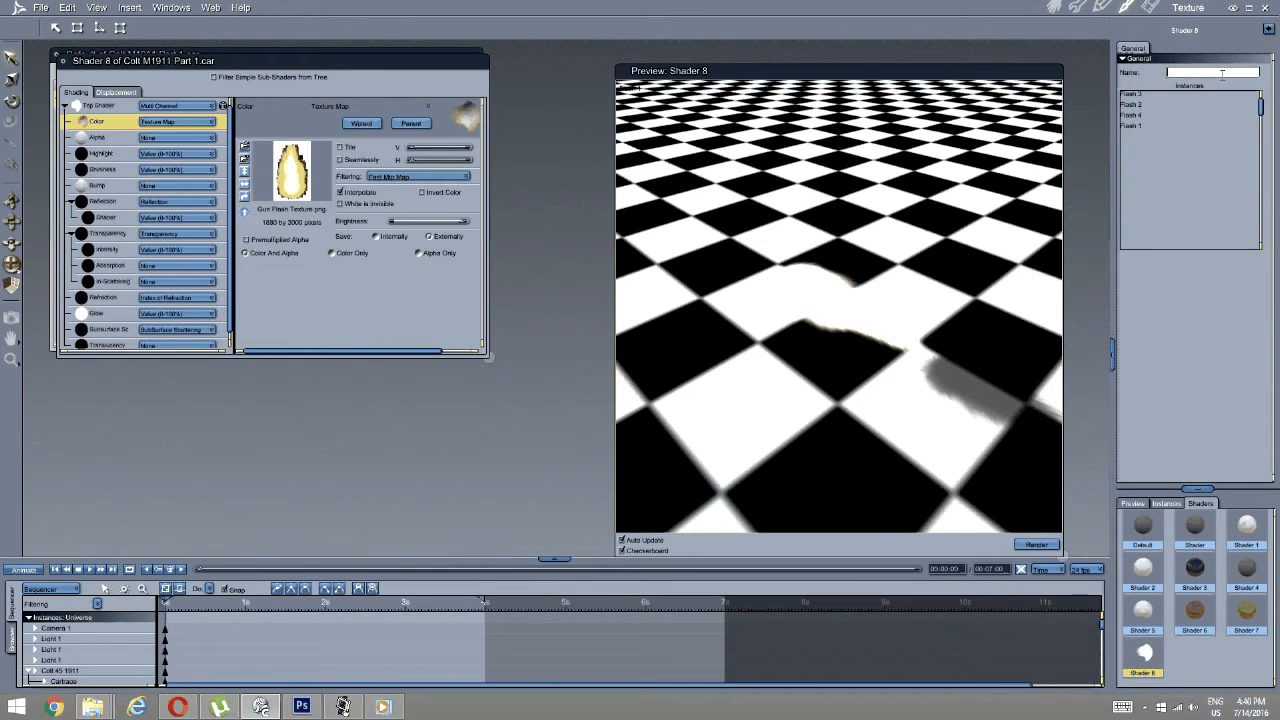
text(G)
text(Flash)
key(Return)
click(1053, 8)
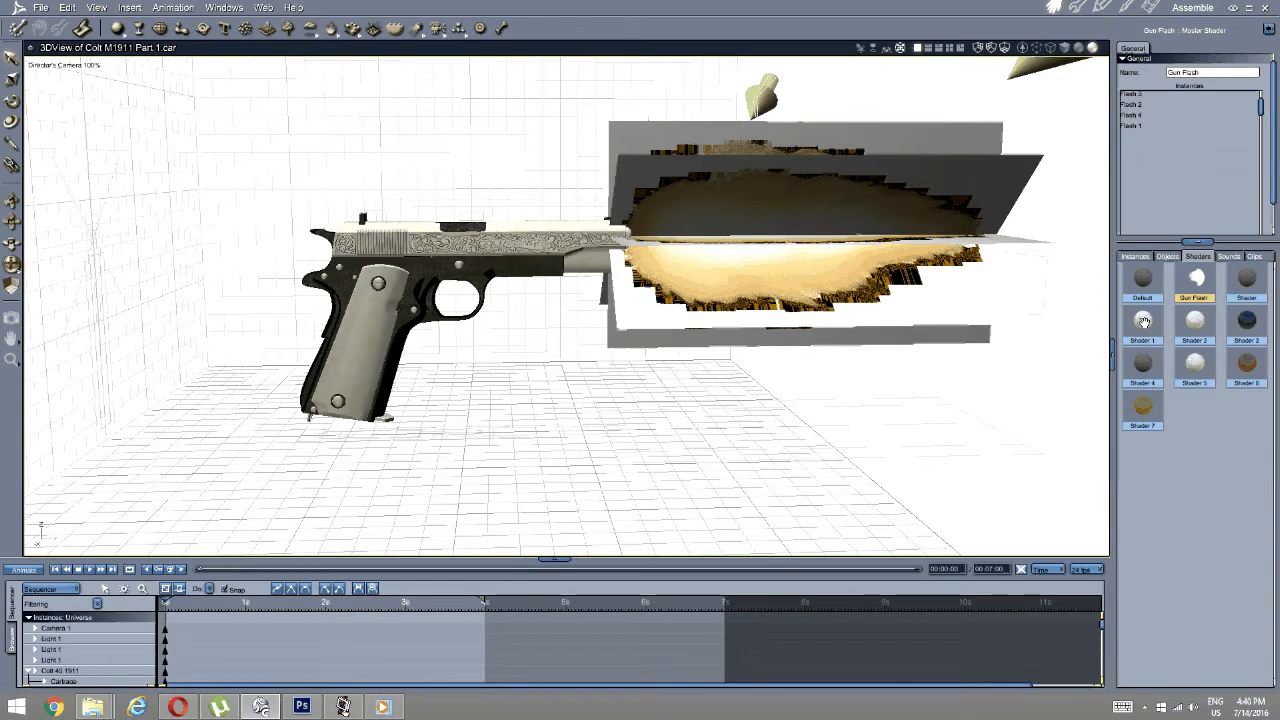
Open Shader 1, rename it Silver 1 and return to the Assemble room.
double_click(1143, 320)
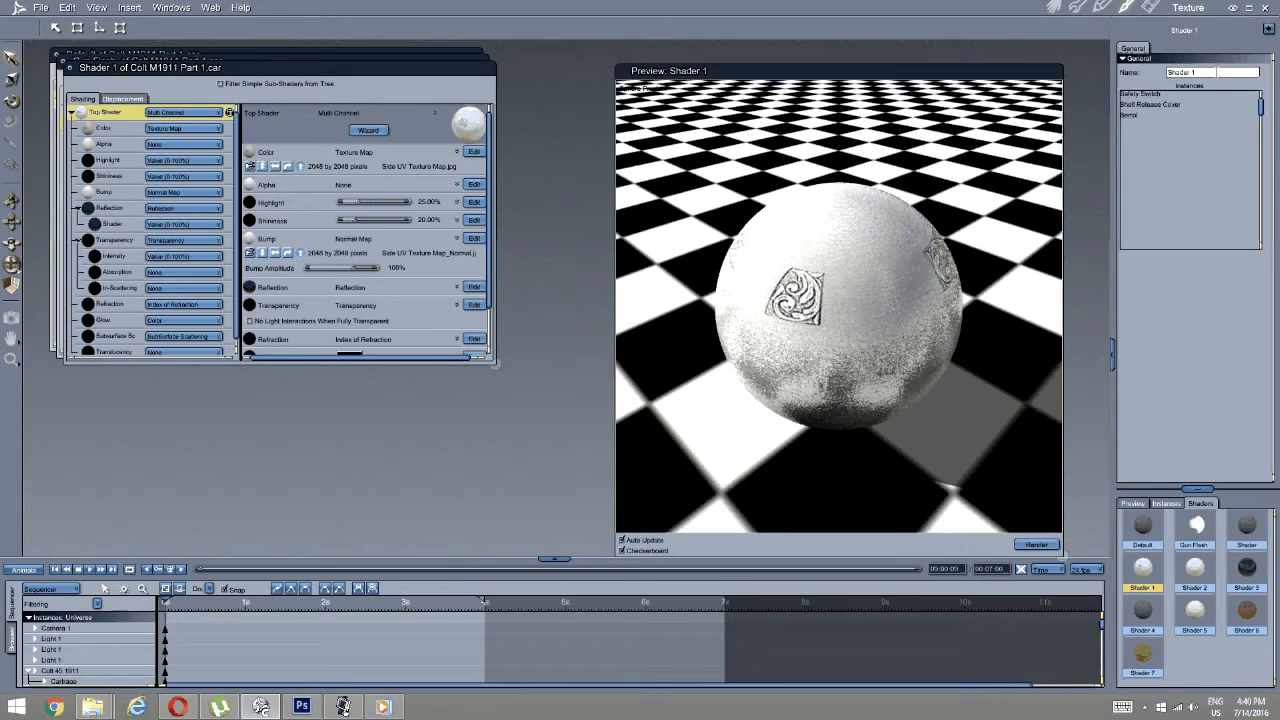
drag(1209, 74, 1136, 82)
key(BackSpace)
text(Silver 1)
key(Return)
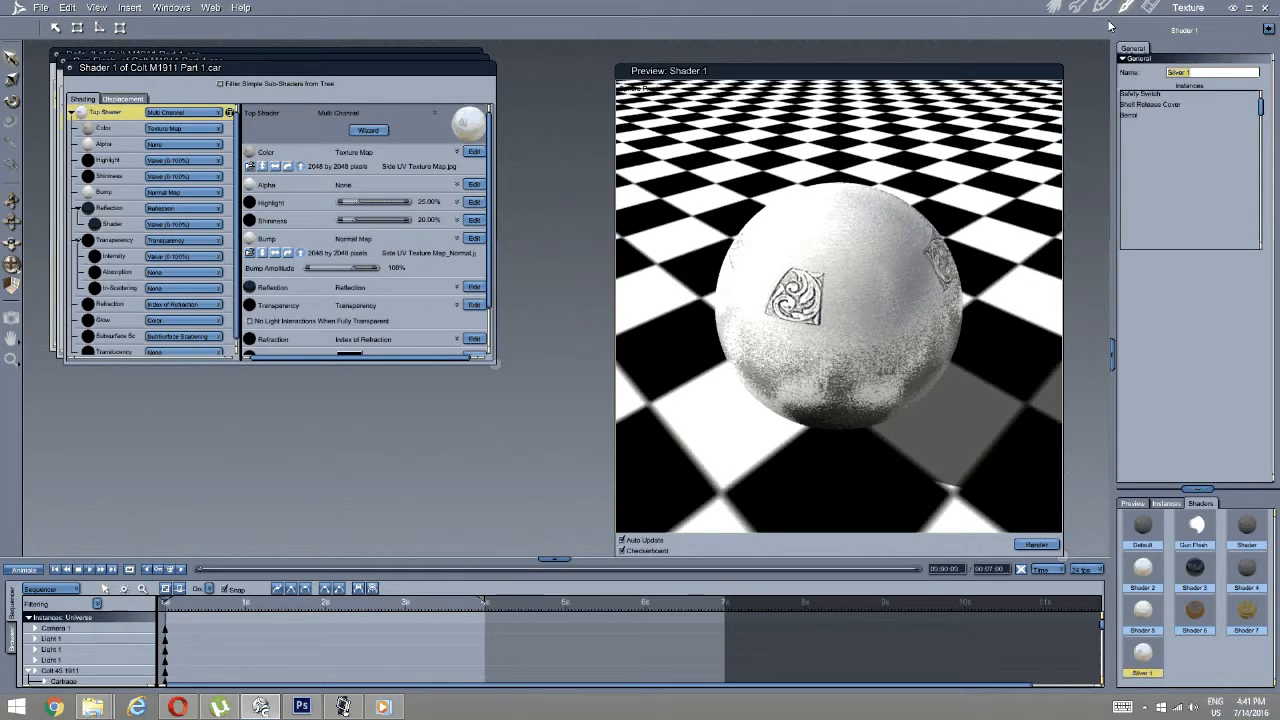
click(1060, 8)
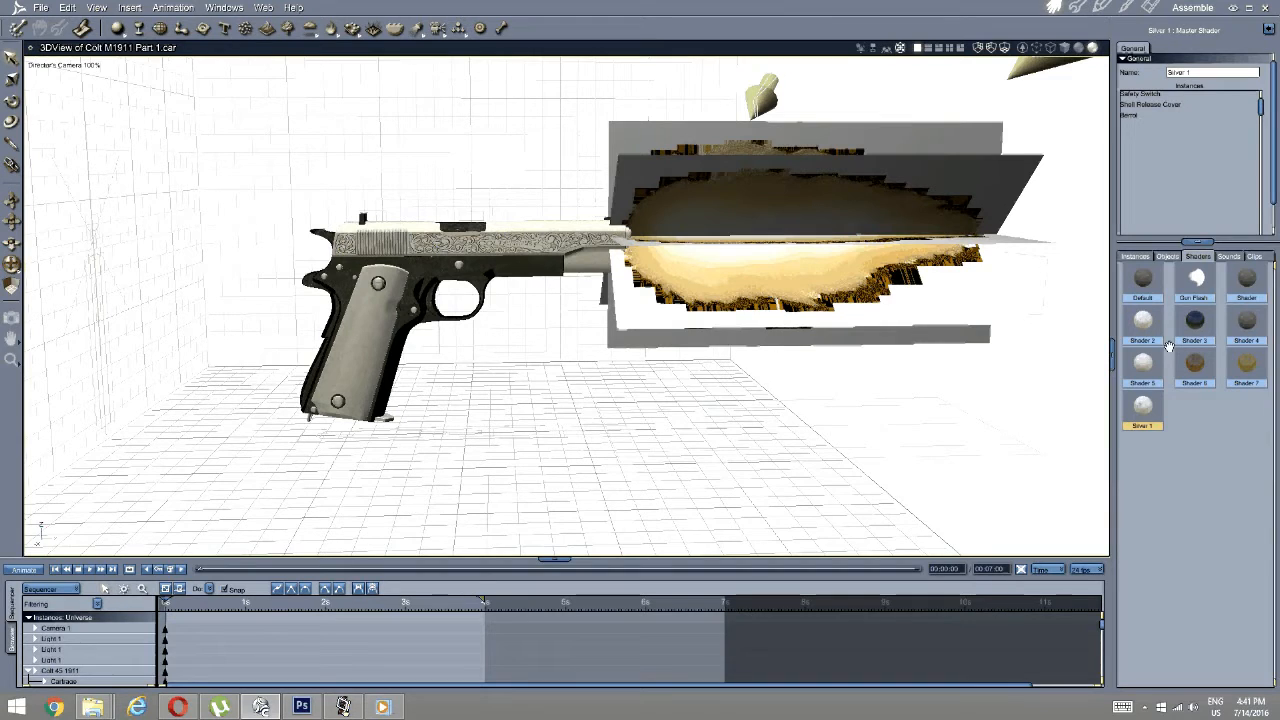
Open Shader 2 in the Texture room, rename it Silver 2 and return to the Assemble room.
click(1146, 325)
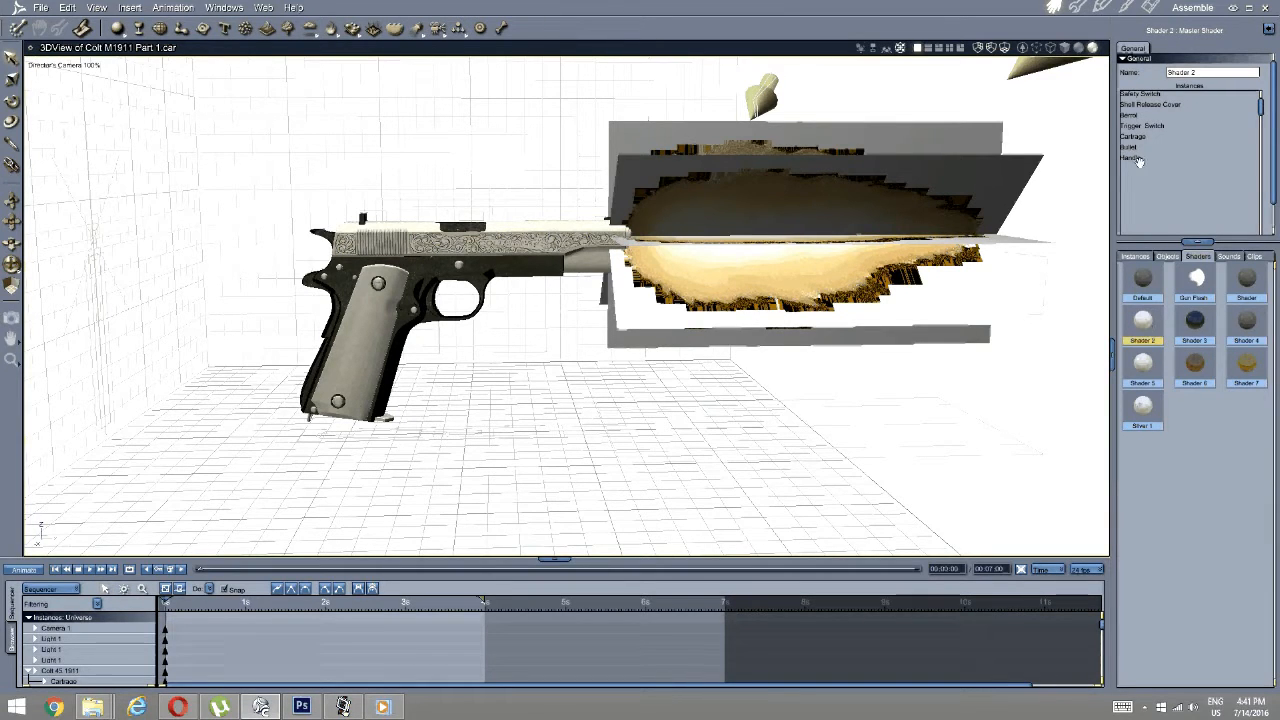
click(1078, 7)
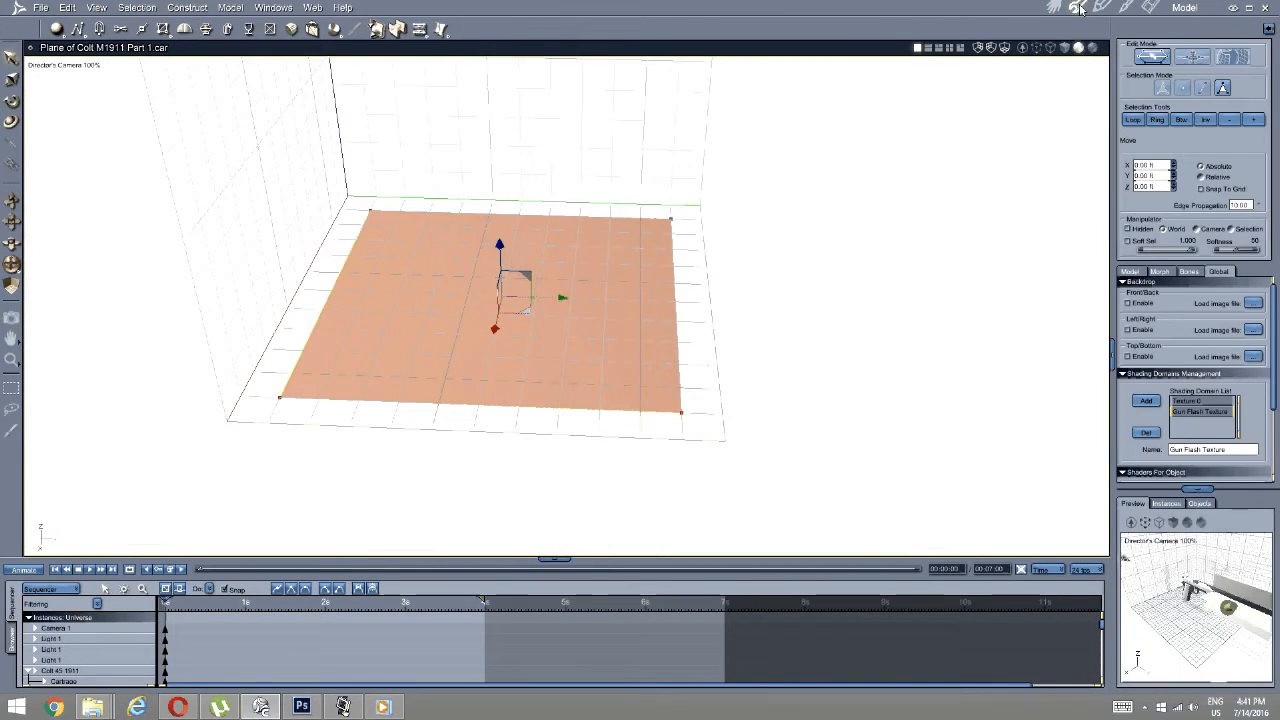
click(1127, 8)
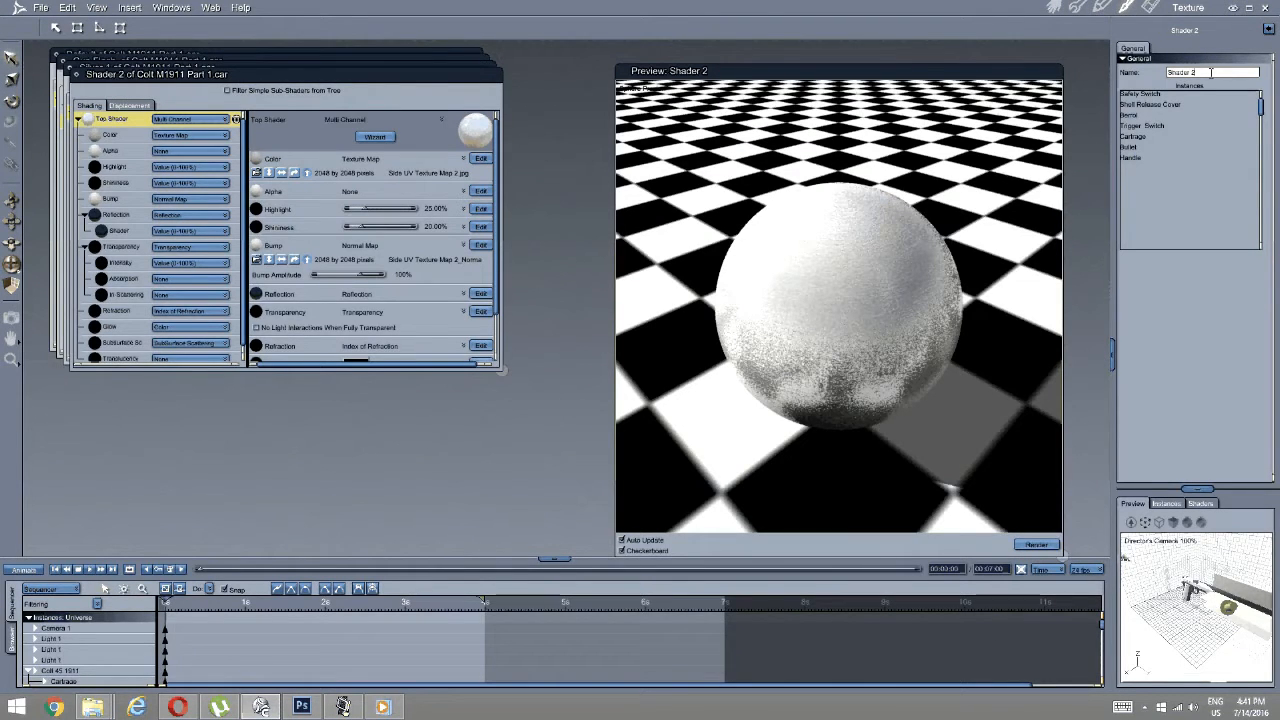
key(BackSpace)
key(BackSpace)
key(BackSpace)
click(1055, 8)
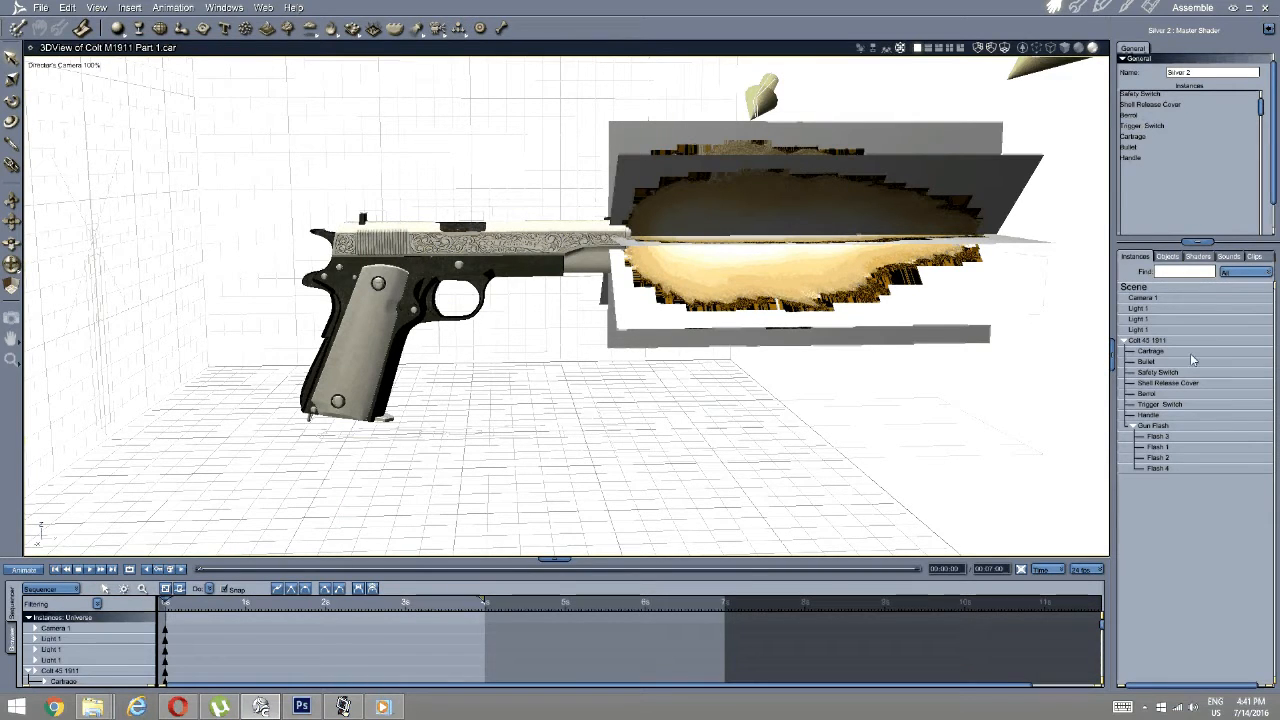
Reuse the Silver 2 name from the scene's shader list to rename Shader 5 as Silver 3.
click(1198, 256)
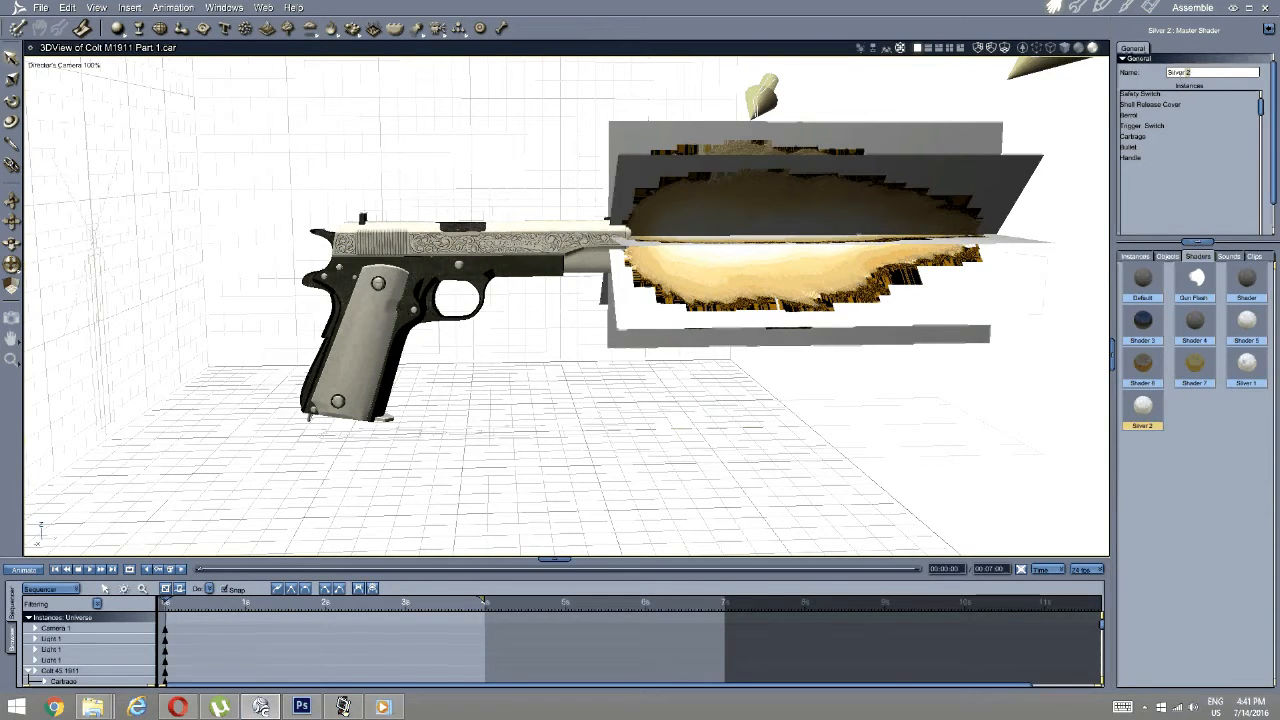
double_click(1189, 72)
key(ctrl+c)
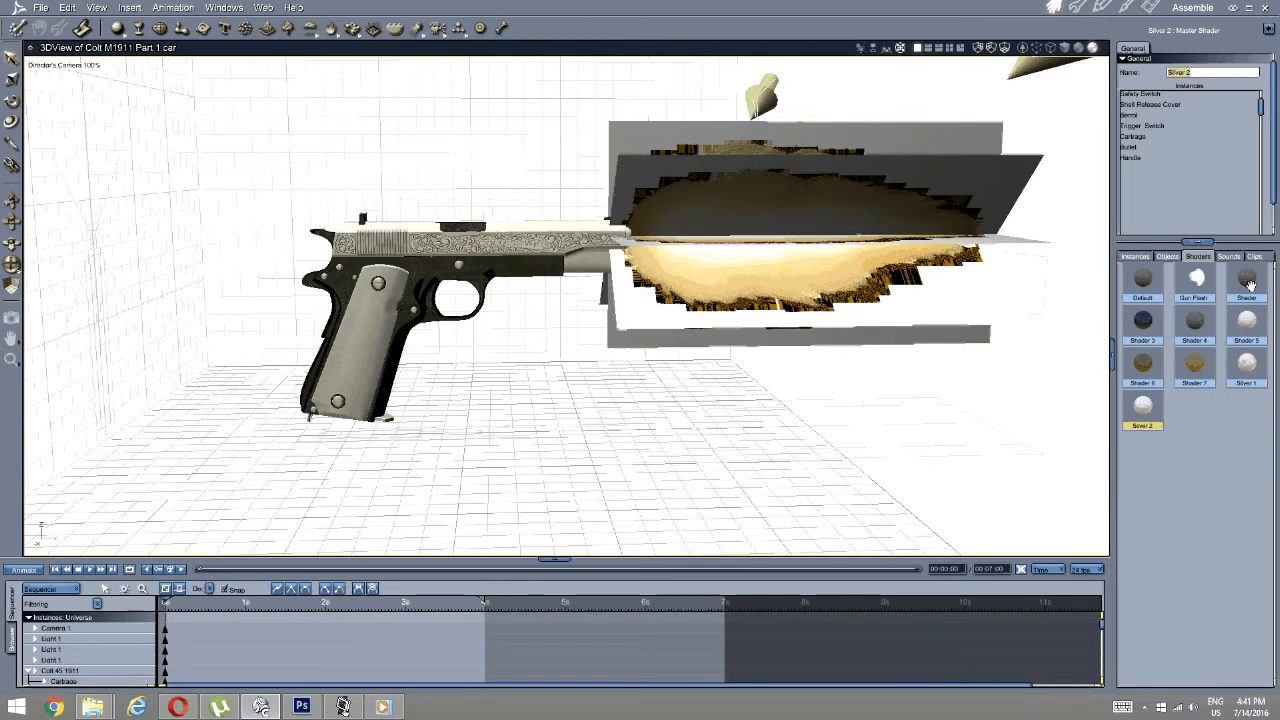
click(1251, 325)
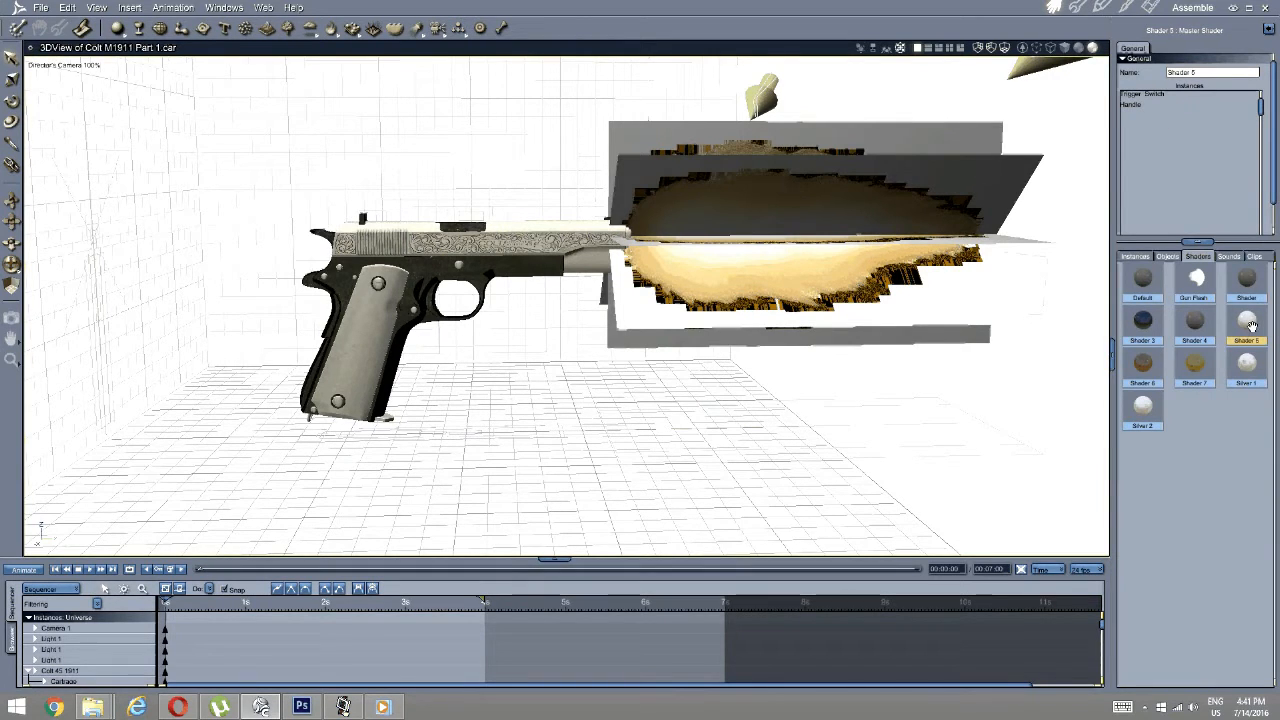
double_click(1198, 73)
key(BackSpace)
key(ctrl+v)
key(Return)
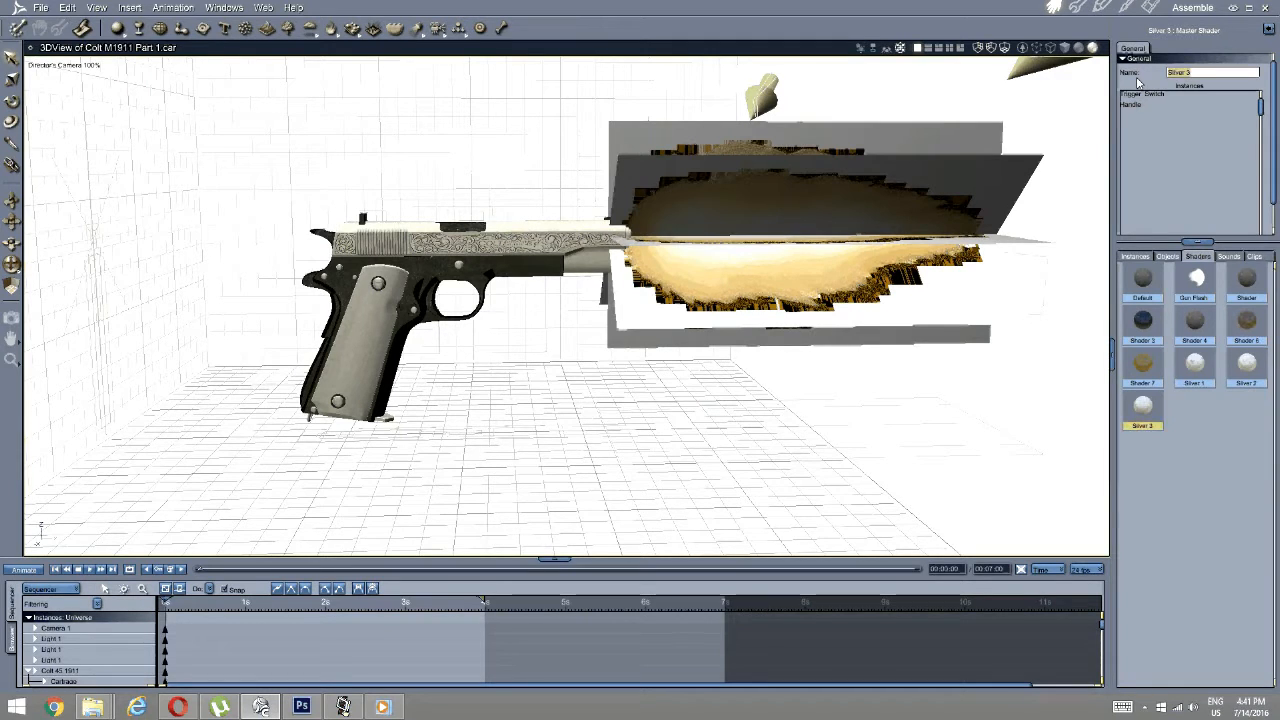
Rename the master shader Shader 6 as Brownz 1.
click(1243, 324)
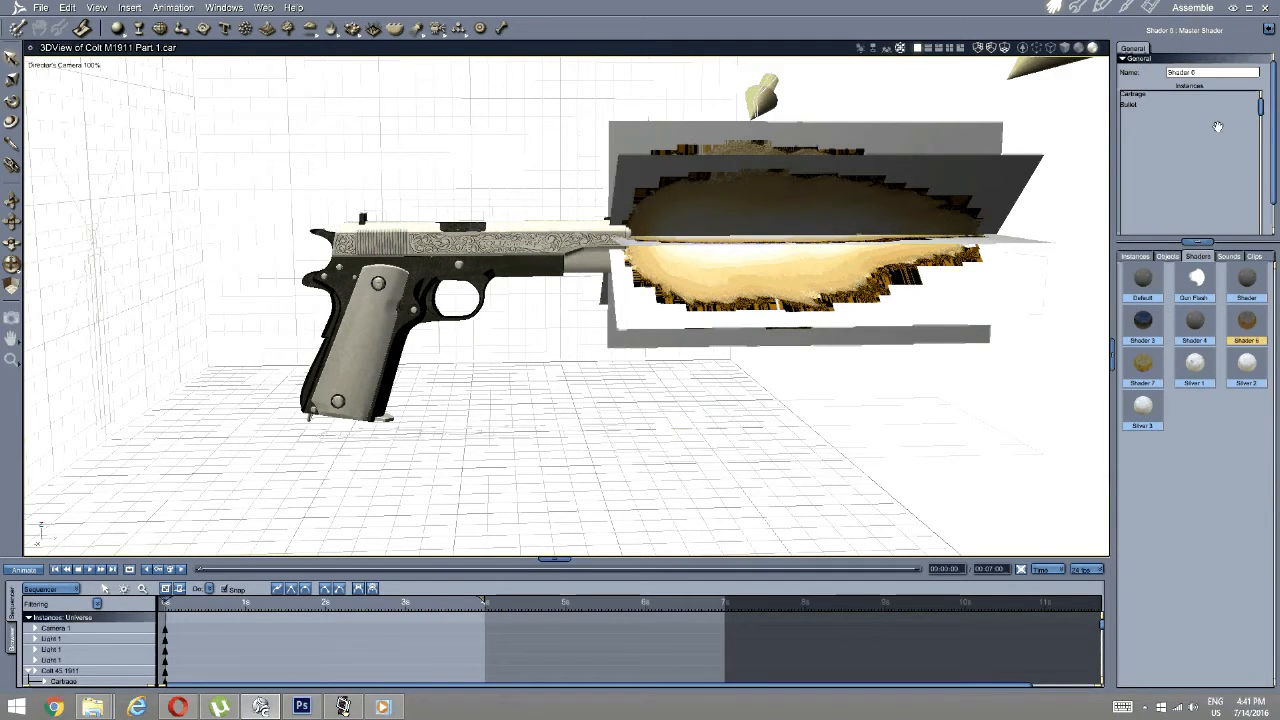
key(BackSpace)
text(Brownze 1)
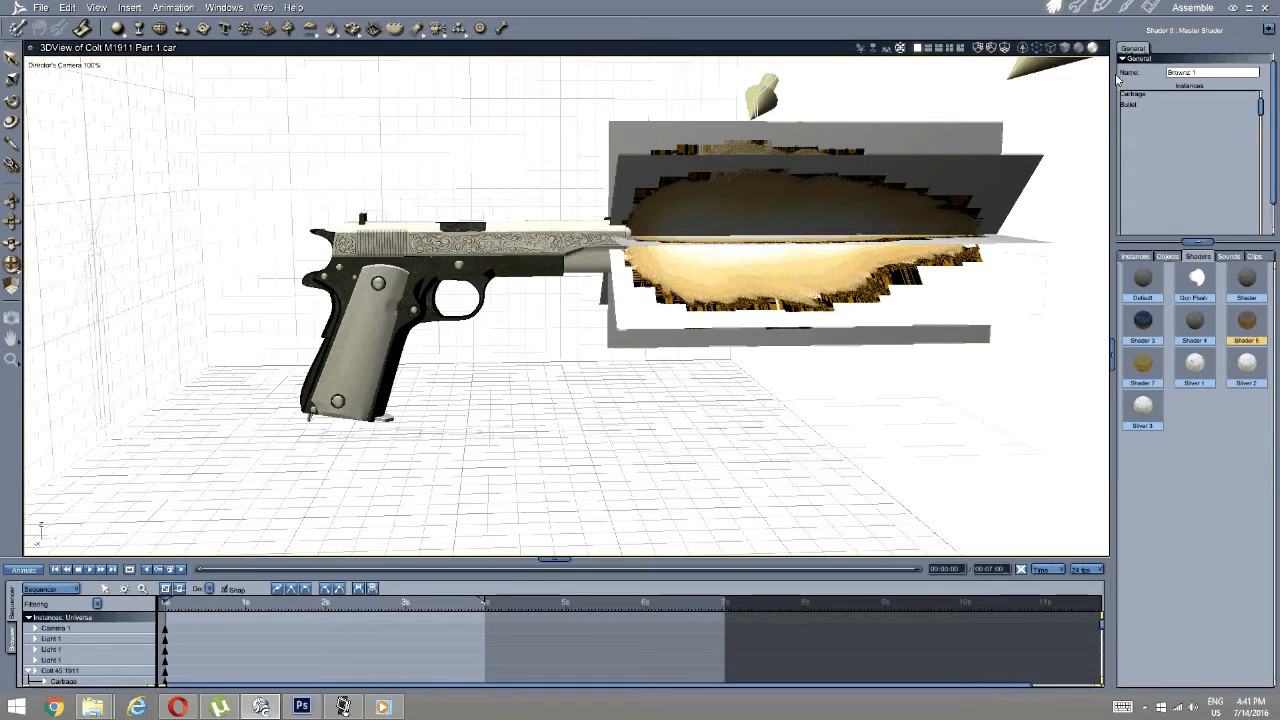
key(Return)
Rename the master shader Shader 7 as Copper 1.
click(1147, 366)
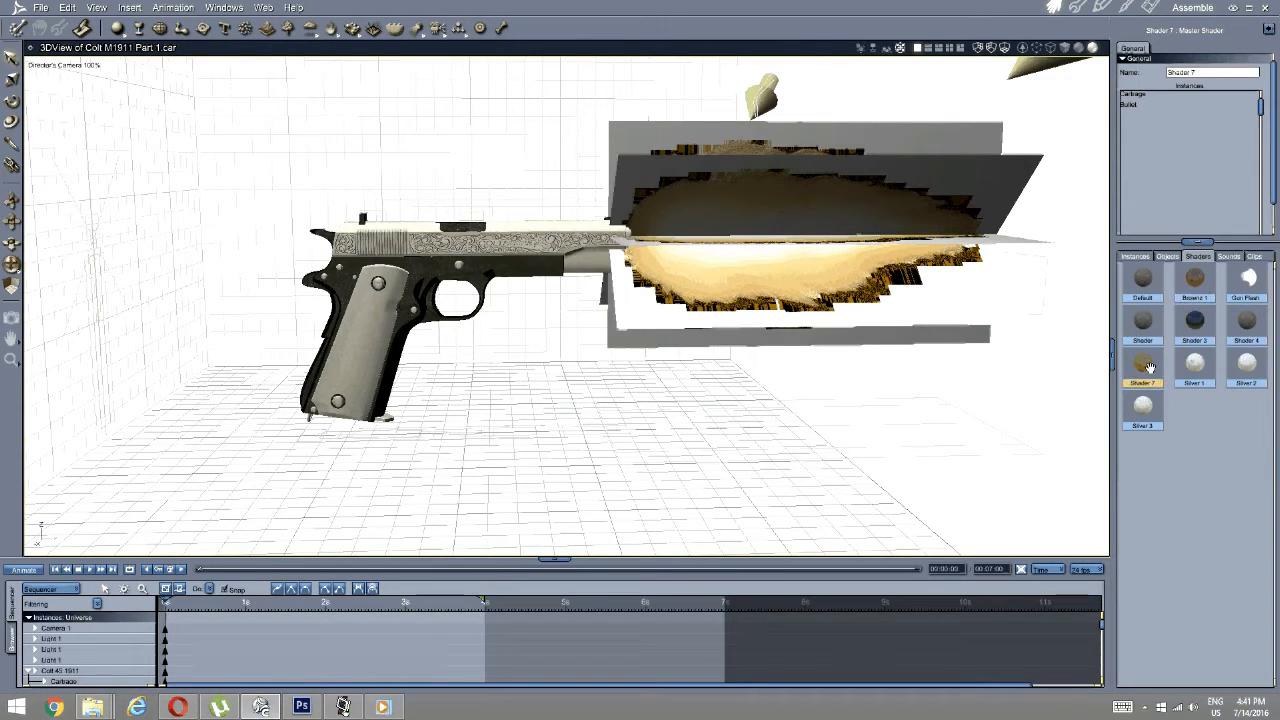
drag(1206, 77, 1112, 78)
key(BackSpace)
text(Copper 1)
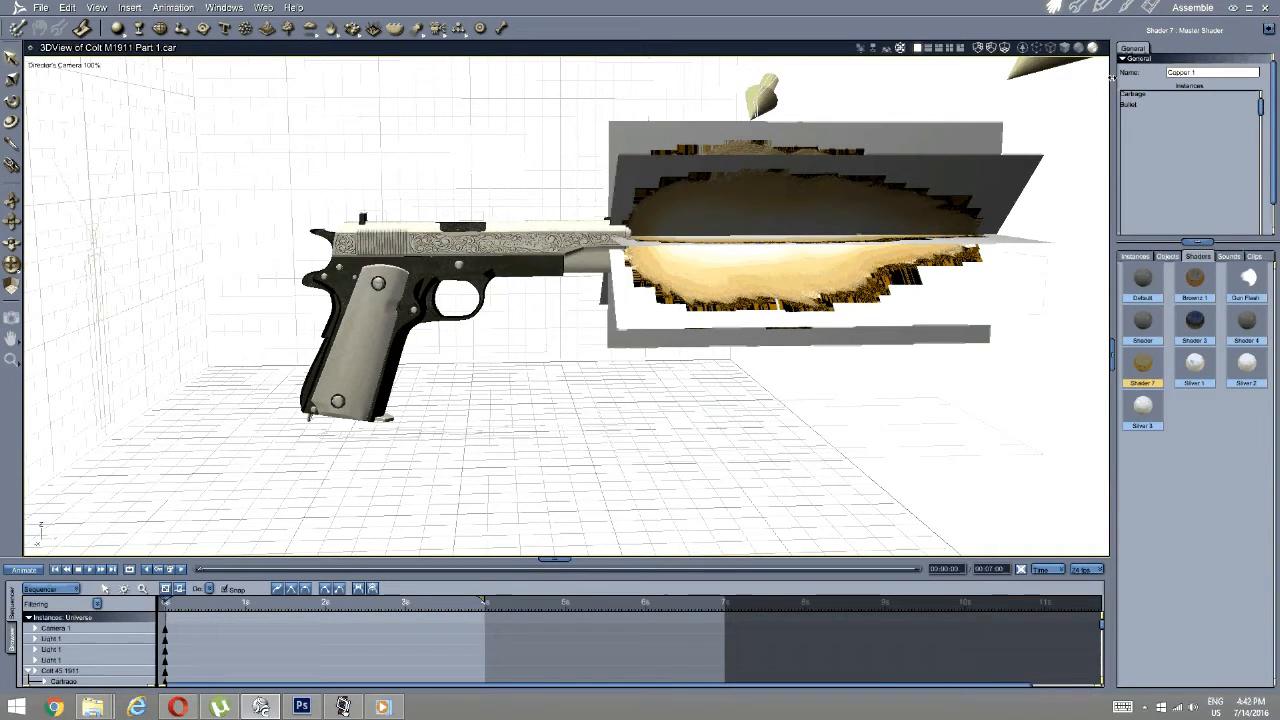
key(Return)
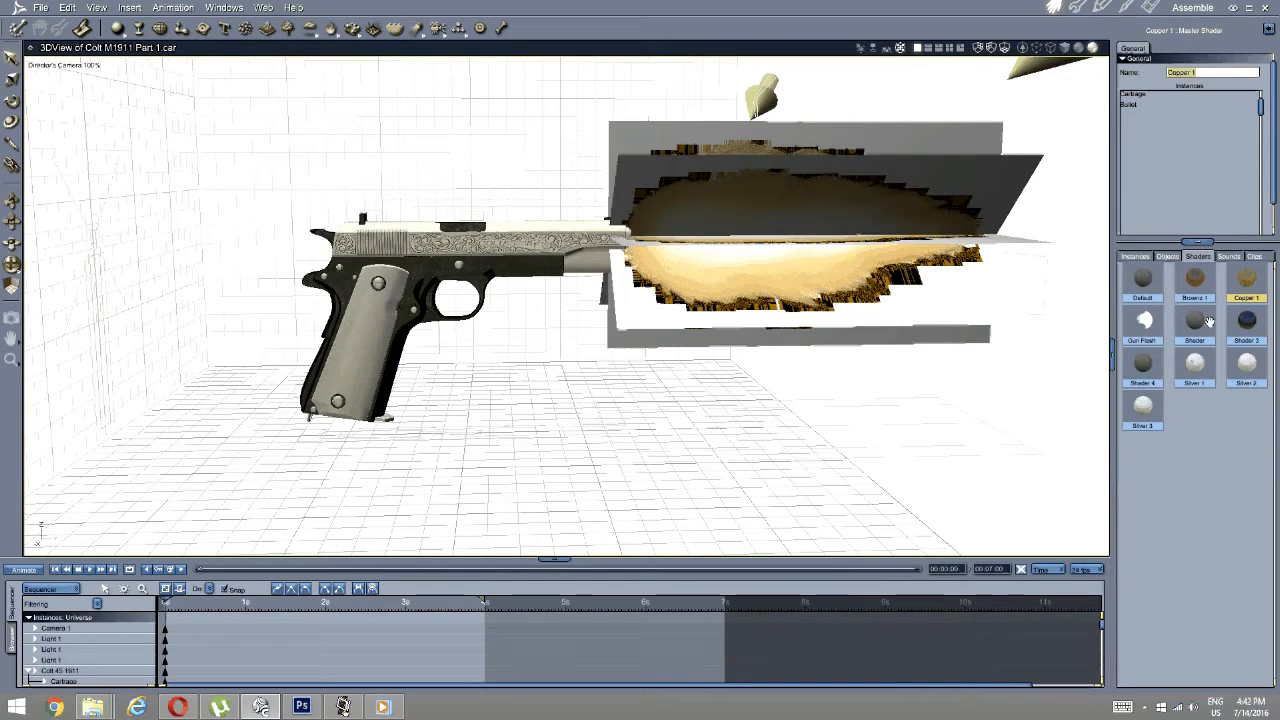
Rename the master shader Shader 3 as Black Silver.
click(1243, 321)
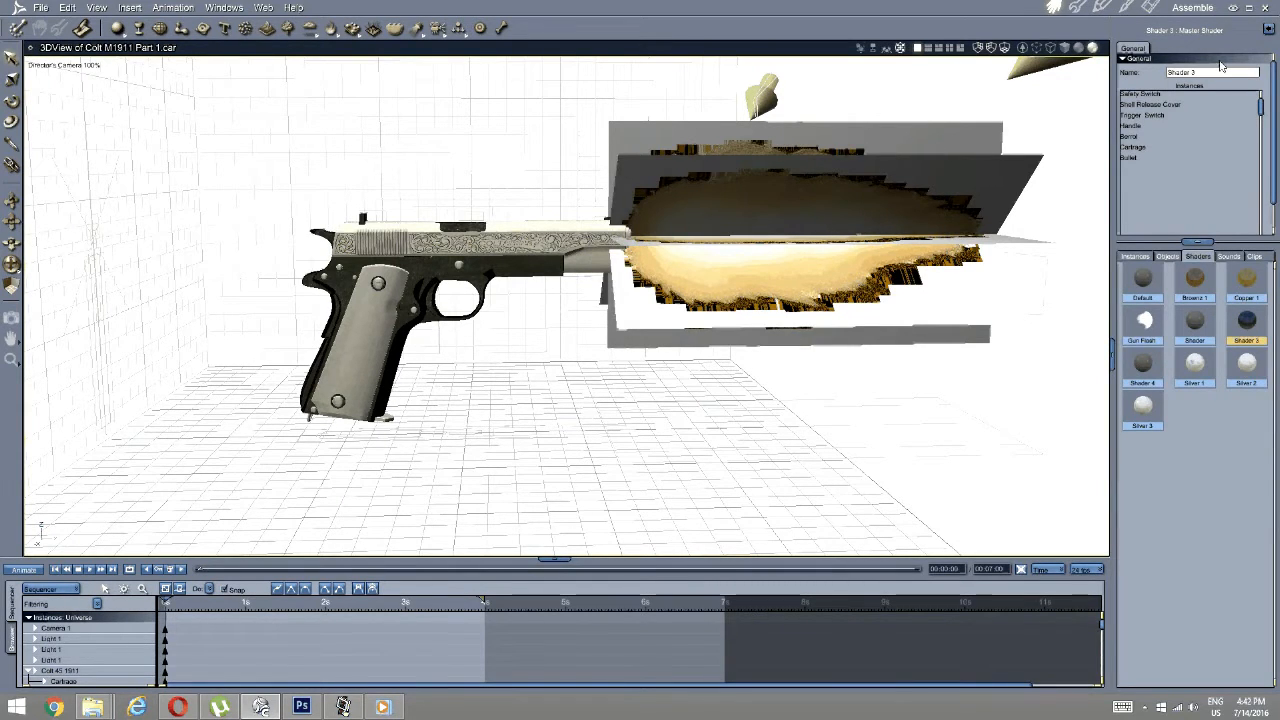
drag(1218, 72, 1142, 82)
key(BackSpace)
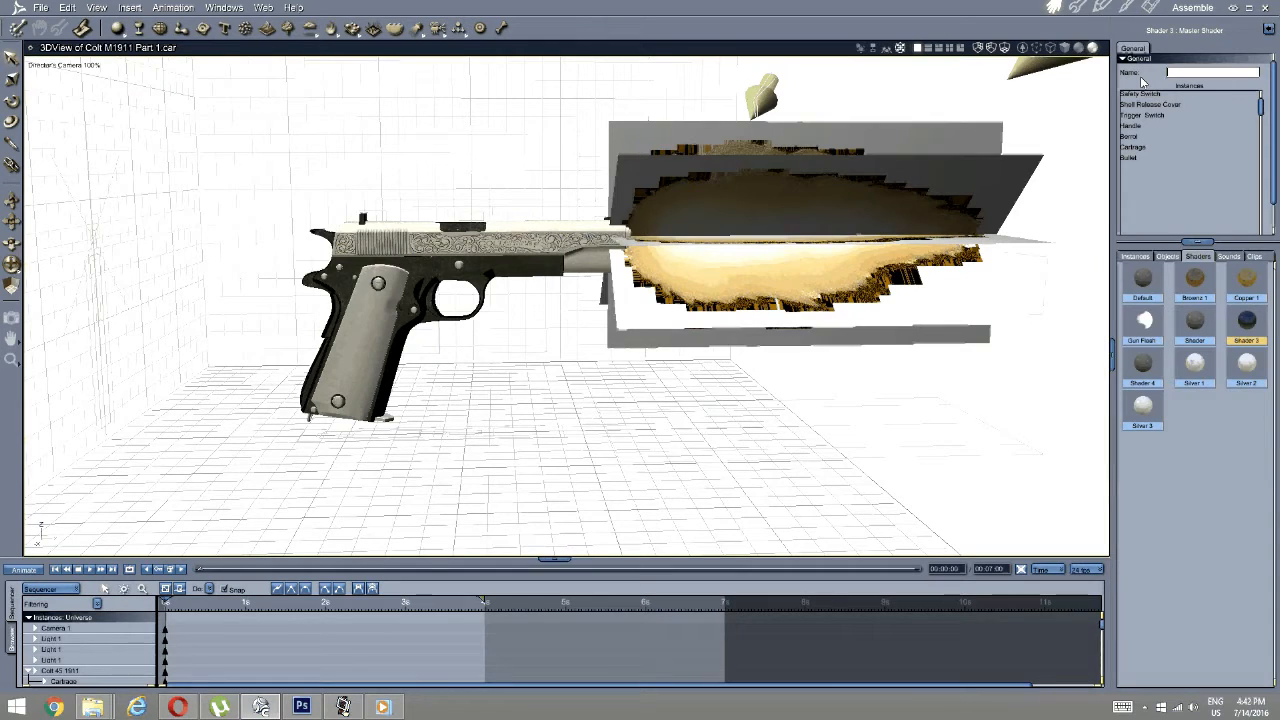
text(Black Silver)
key(Return)
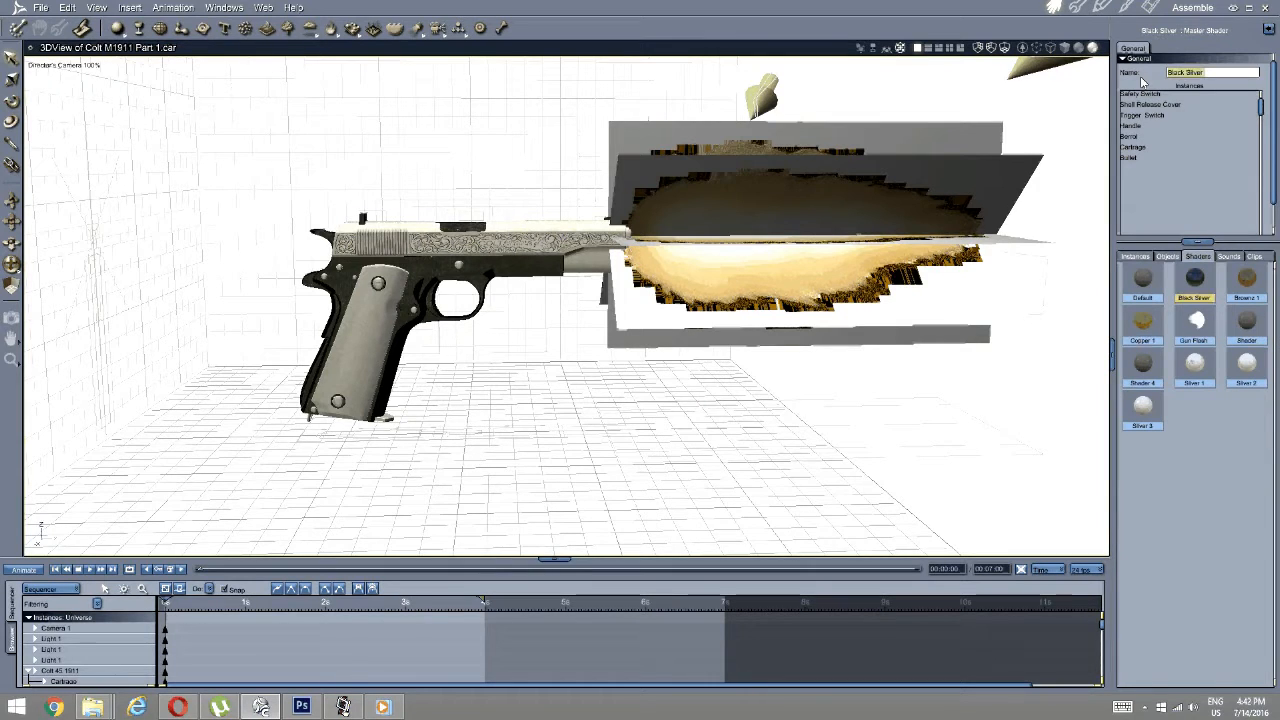
Check which gun parts use the master shaders named Shader and Shader 4.
click(1245, 323)
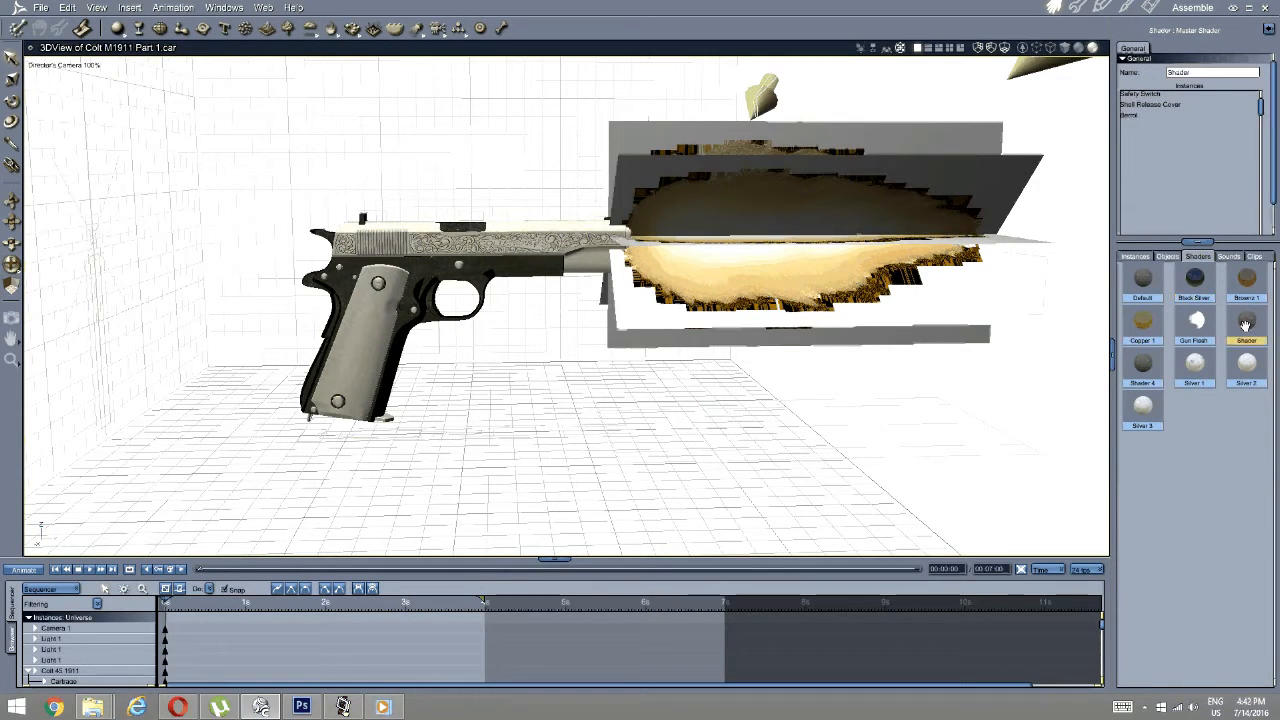
click(1143, 365)
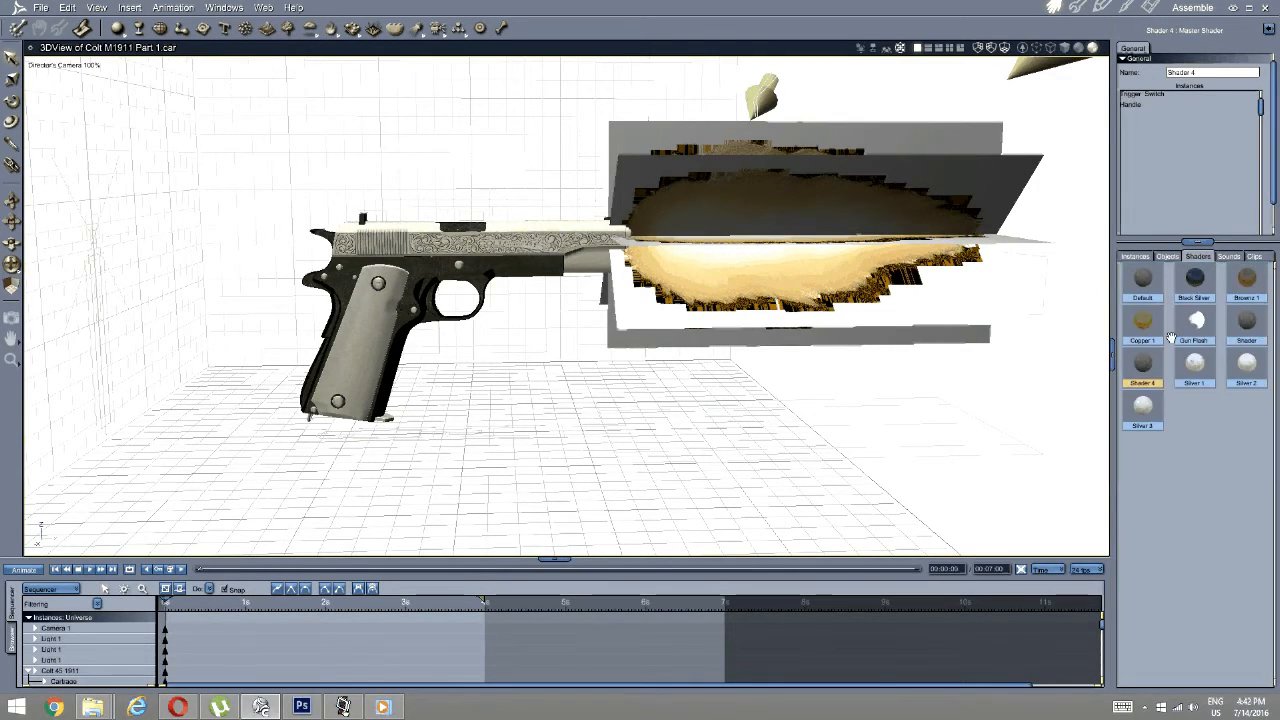
click(1240, 326)
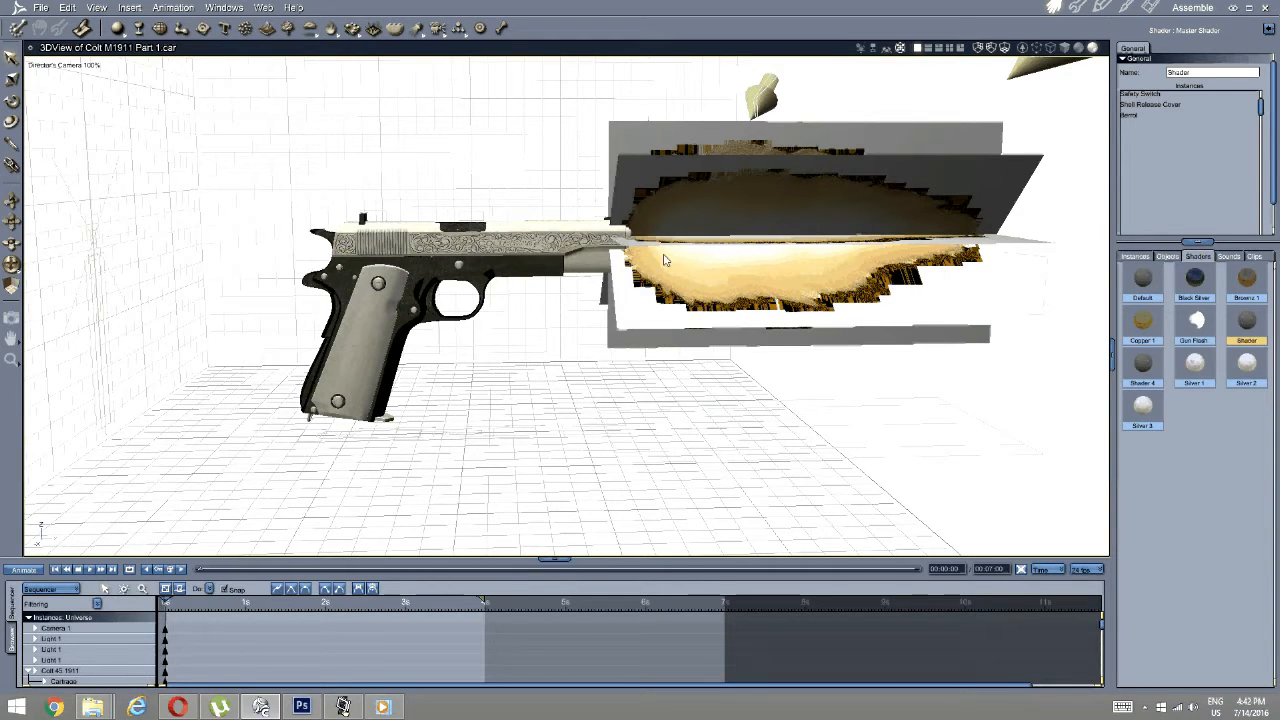
middle_drag(703, 331, 614, 309)
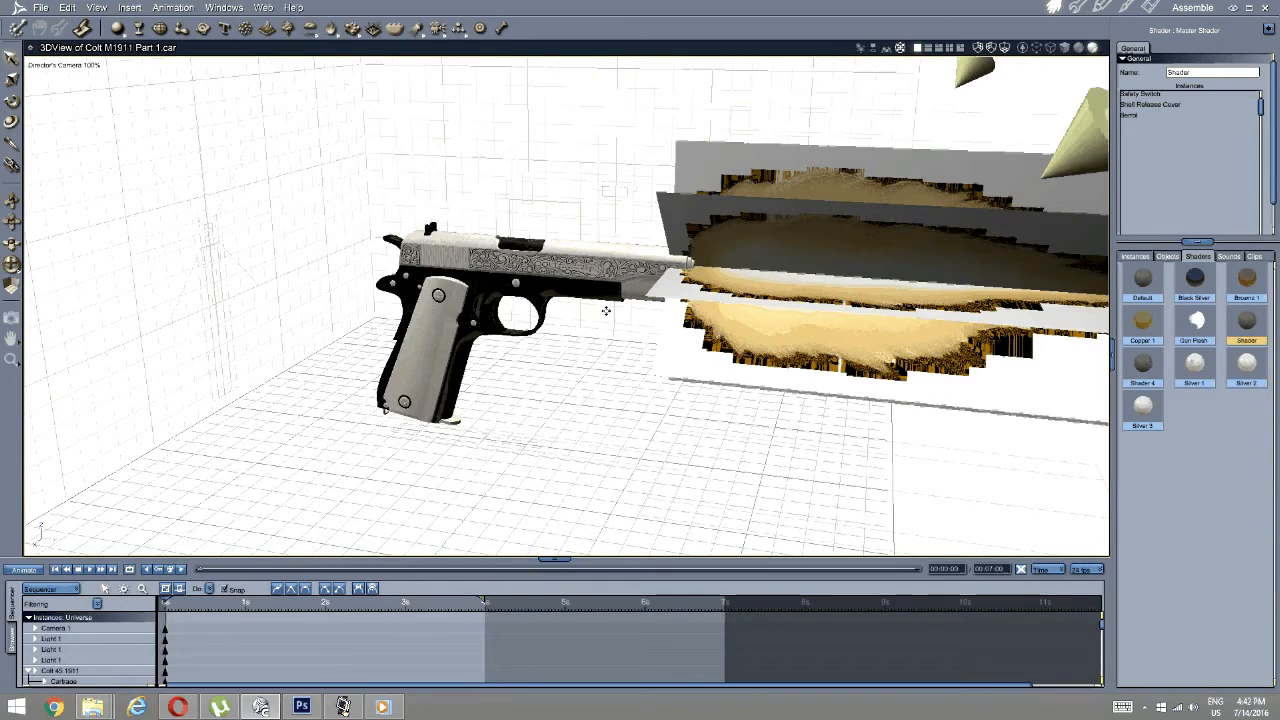
mouse_move(664, 360)
middle_down()
mouse_move(545, 356)
mouse_move(678, 367)
middle_up()
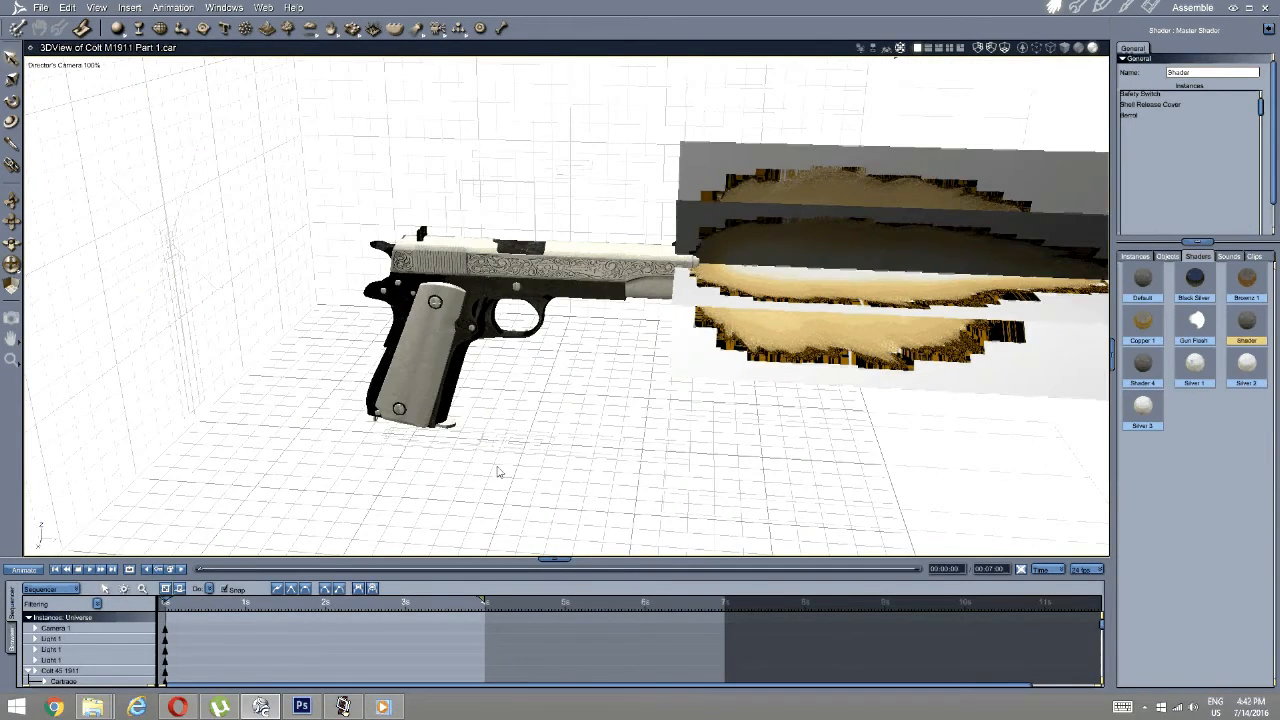
middle_drag(512, 505, 493, 463)
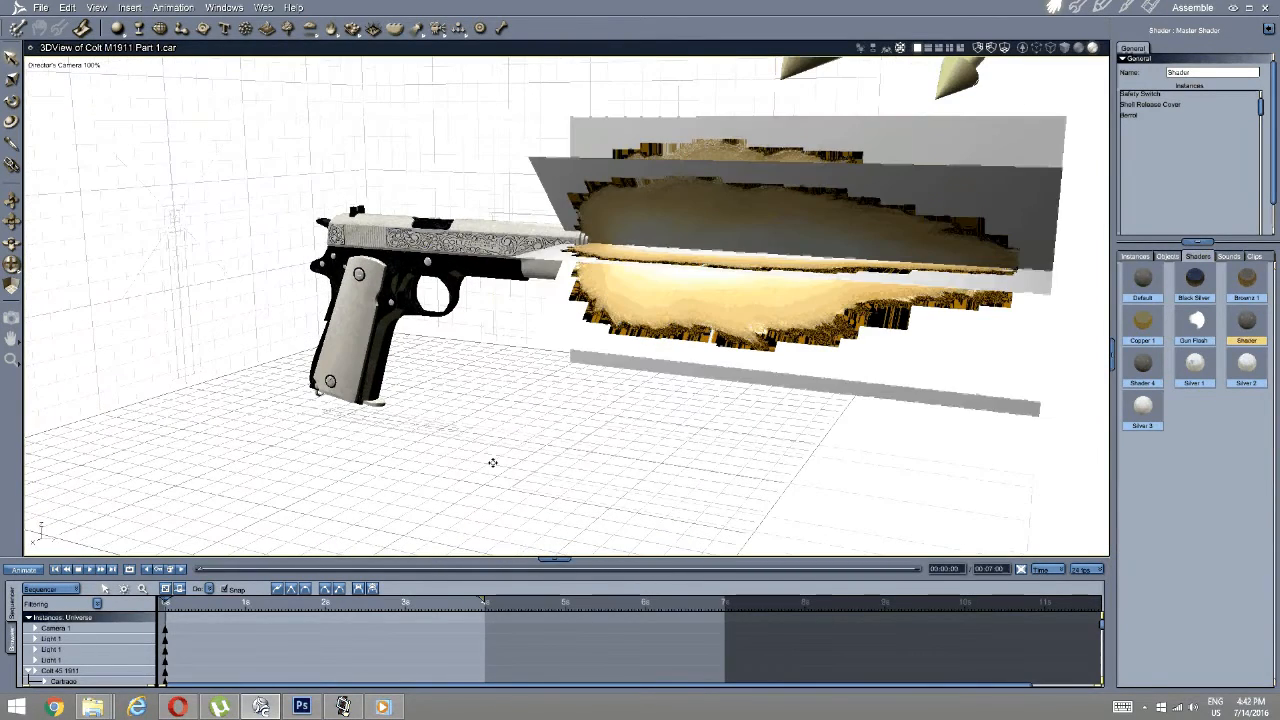
click(343, 707)
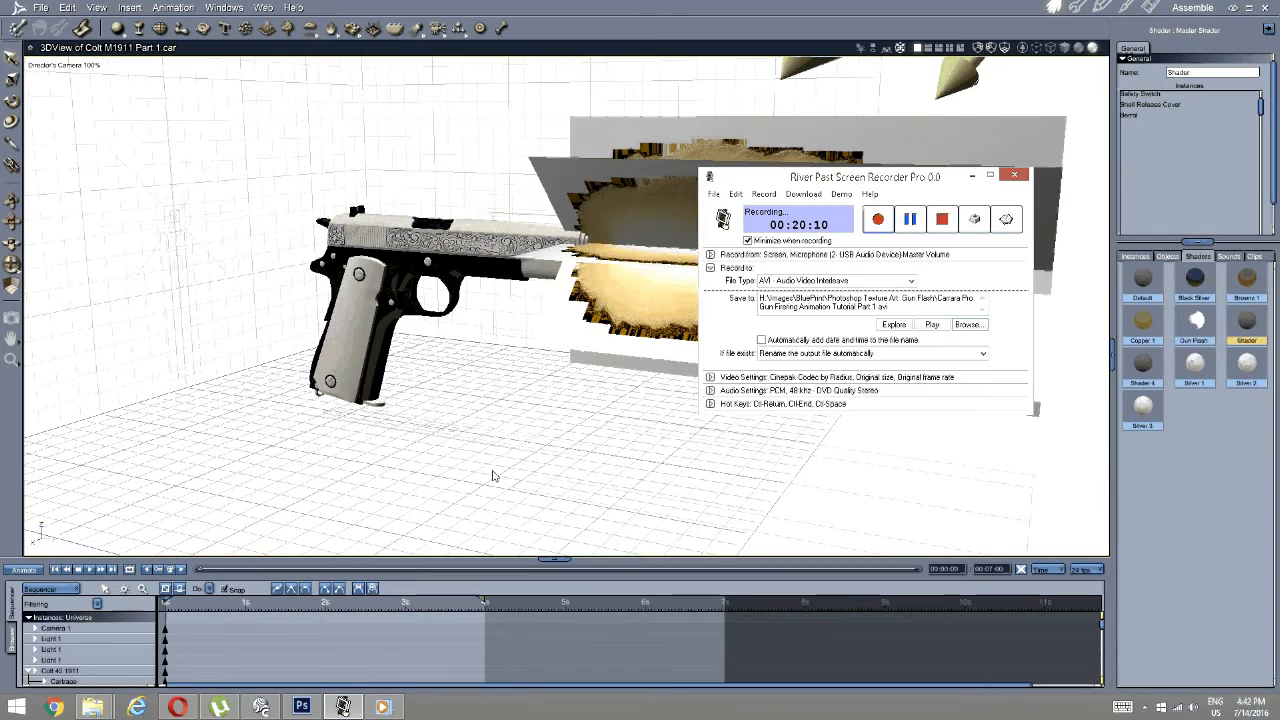
click(972, 175)
middle_drag(690, 238, 657, 229)
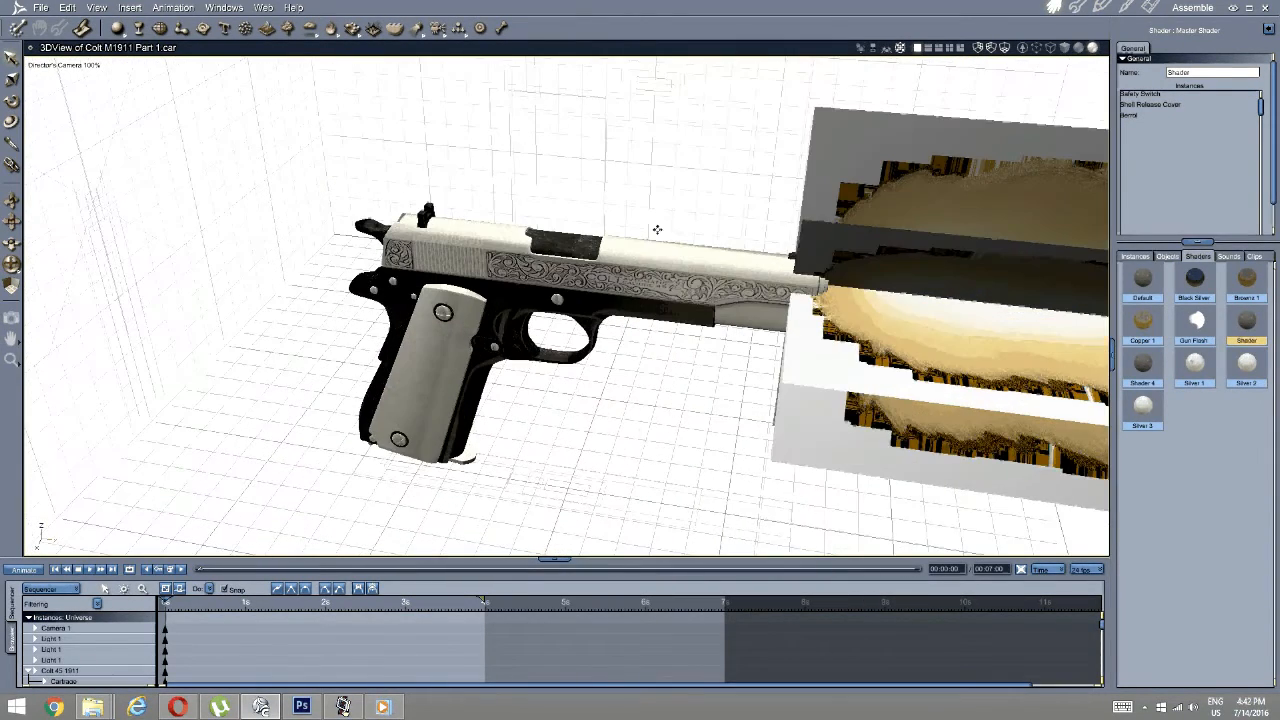
Save the scene over the existing Colt M1911 Part 1.car, using local settings for texture maps and file compression.
click(40, 8)
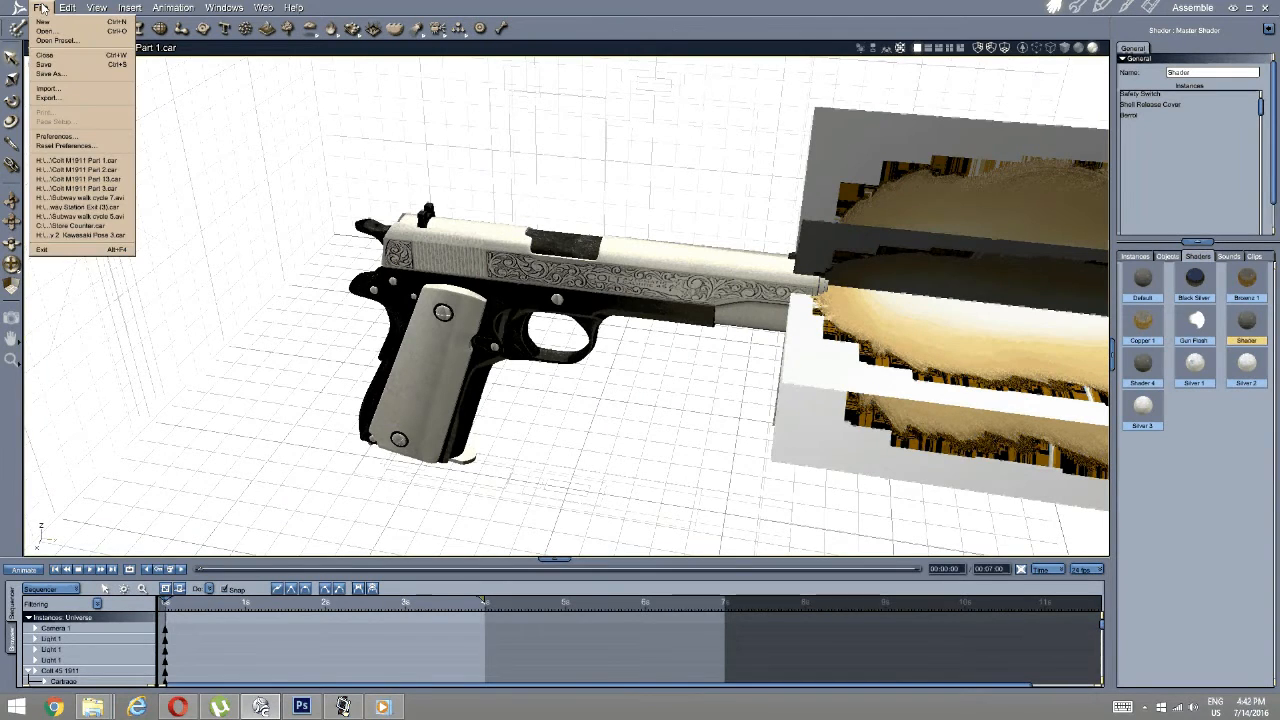
click(55, 73)
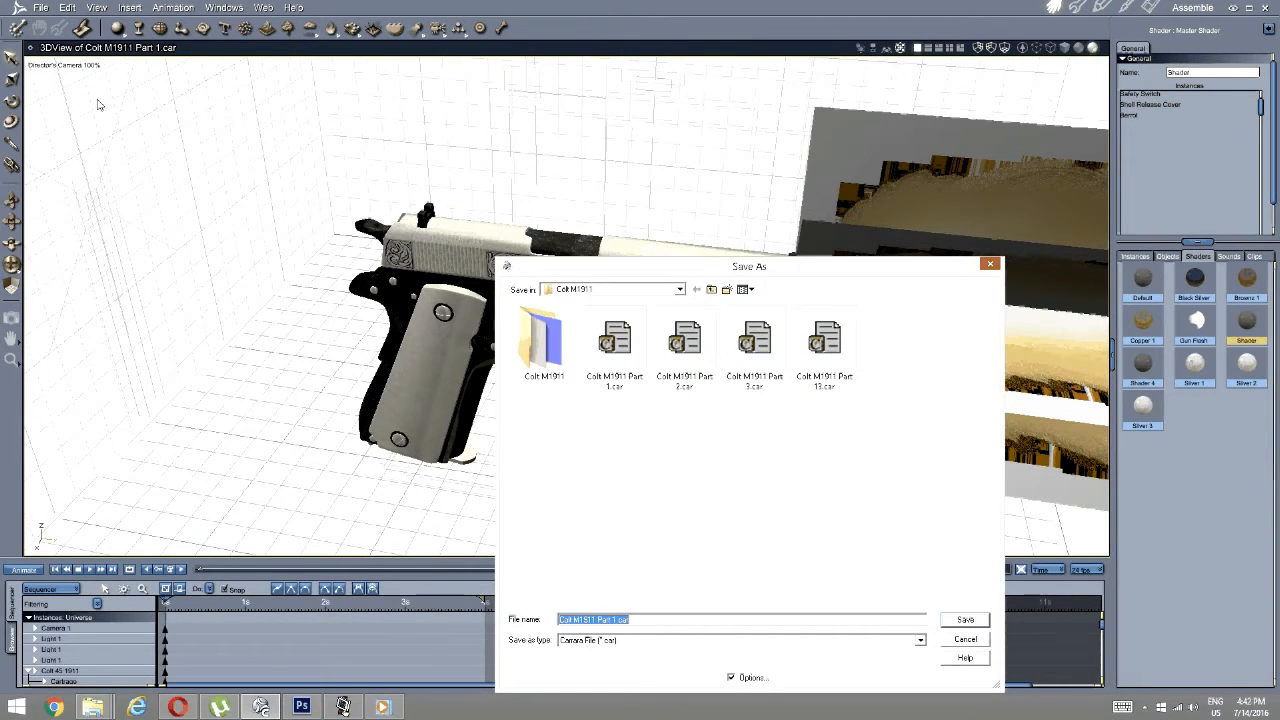
click(618, 350)
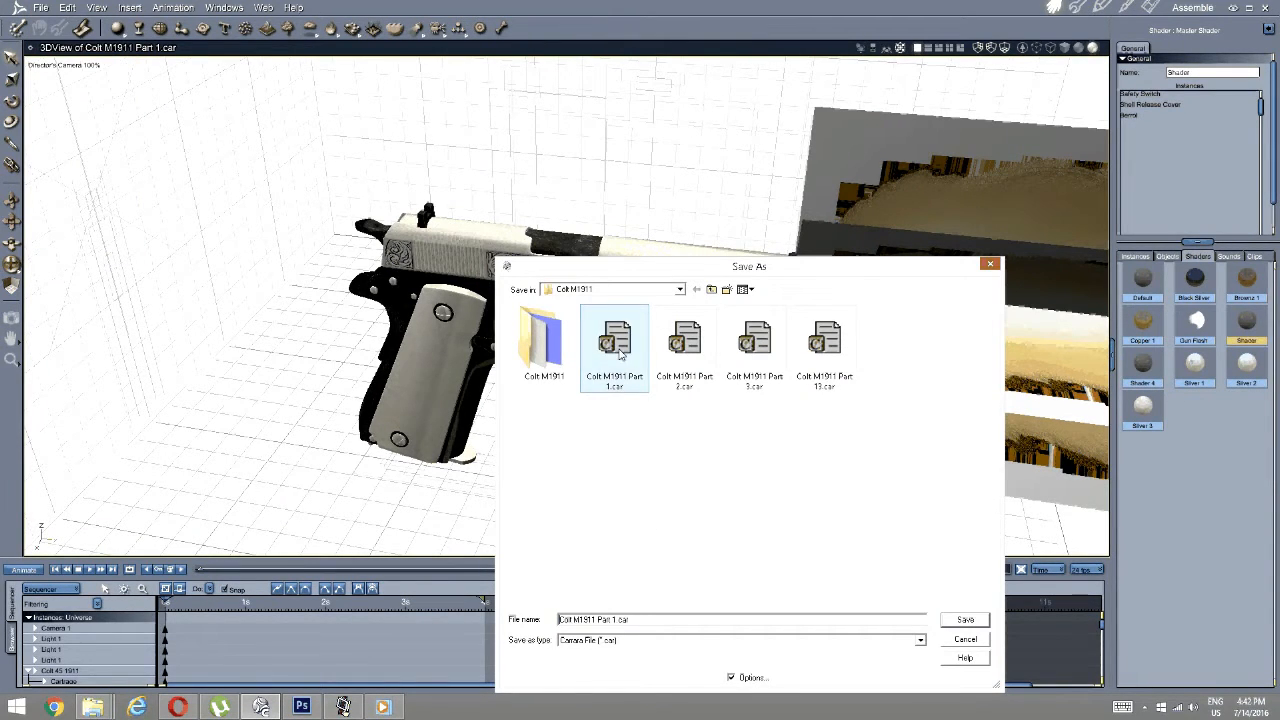
click(963, 621)
click(670, 358)
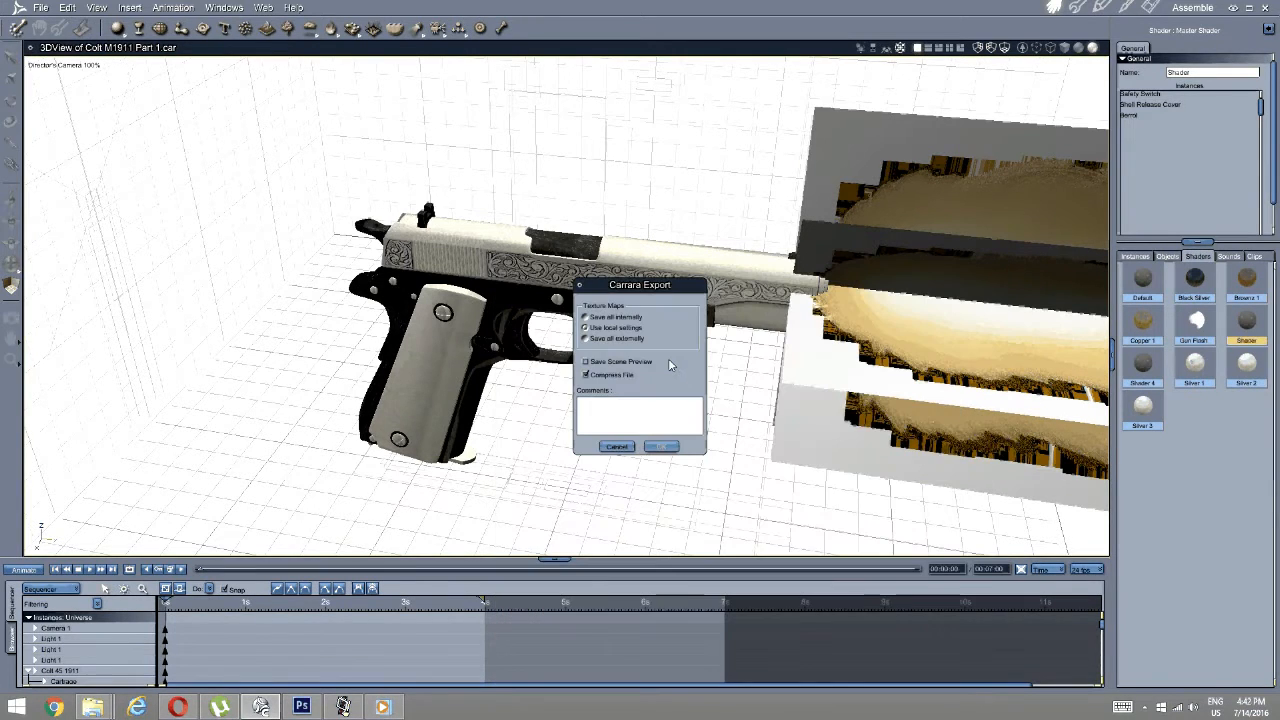
click(660, 447)
click(41, 8)
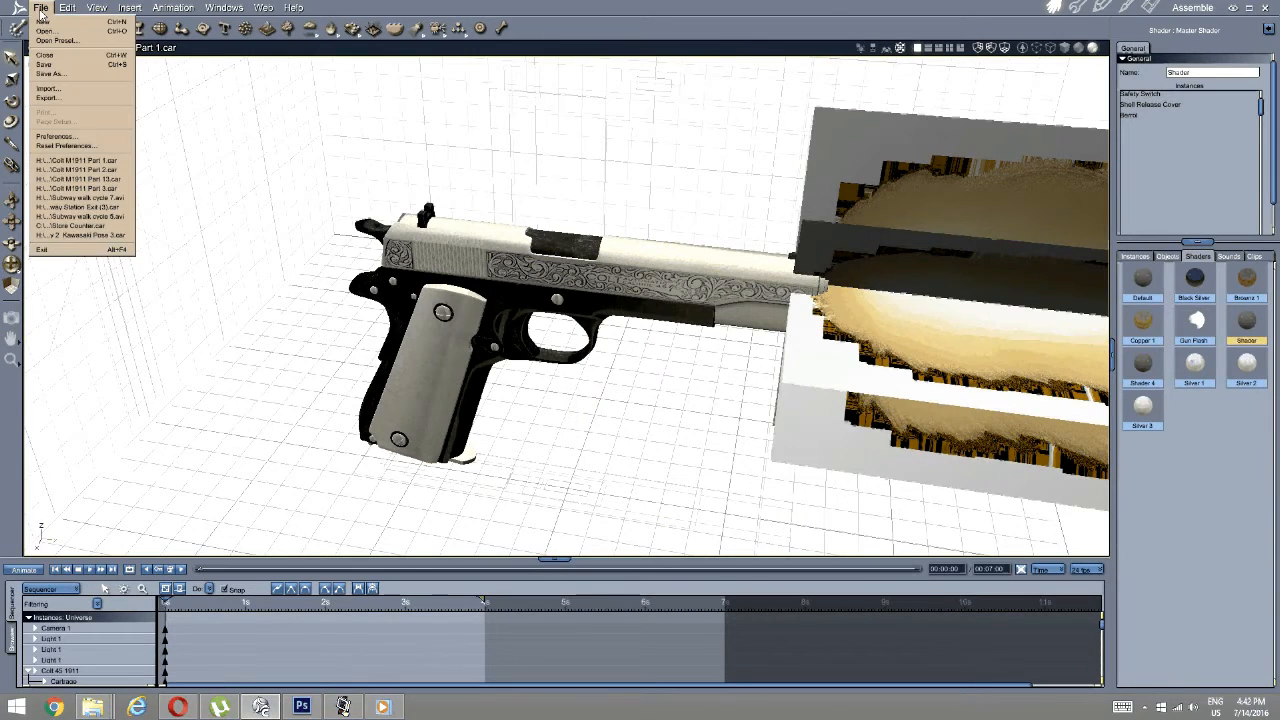
click(44, 64)
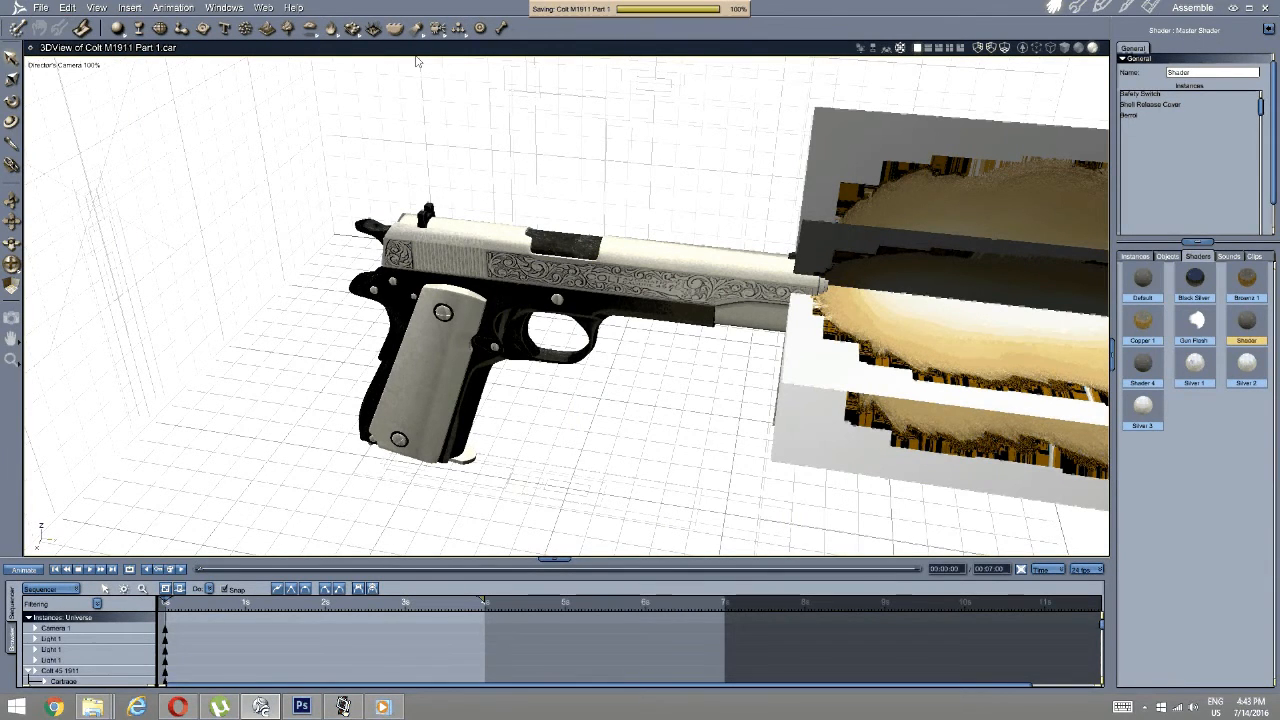
Try to save a copy of the scene as Colt M1911 Part 4.
click(41, 8)
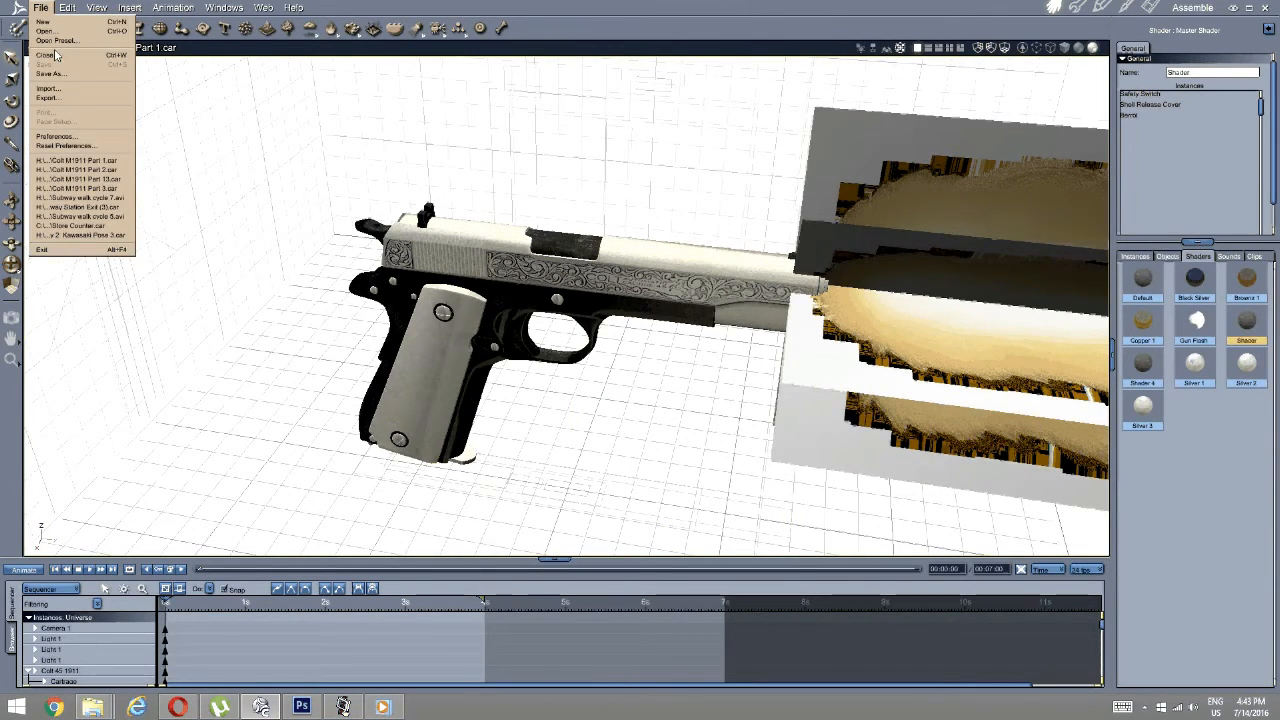
click(50, 73)
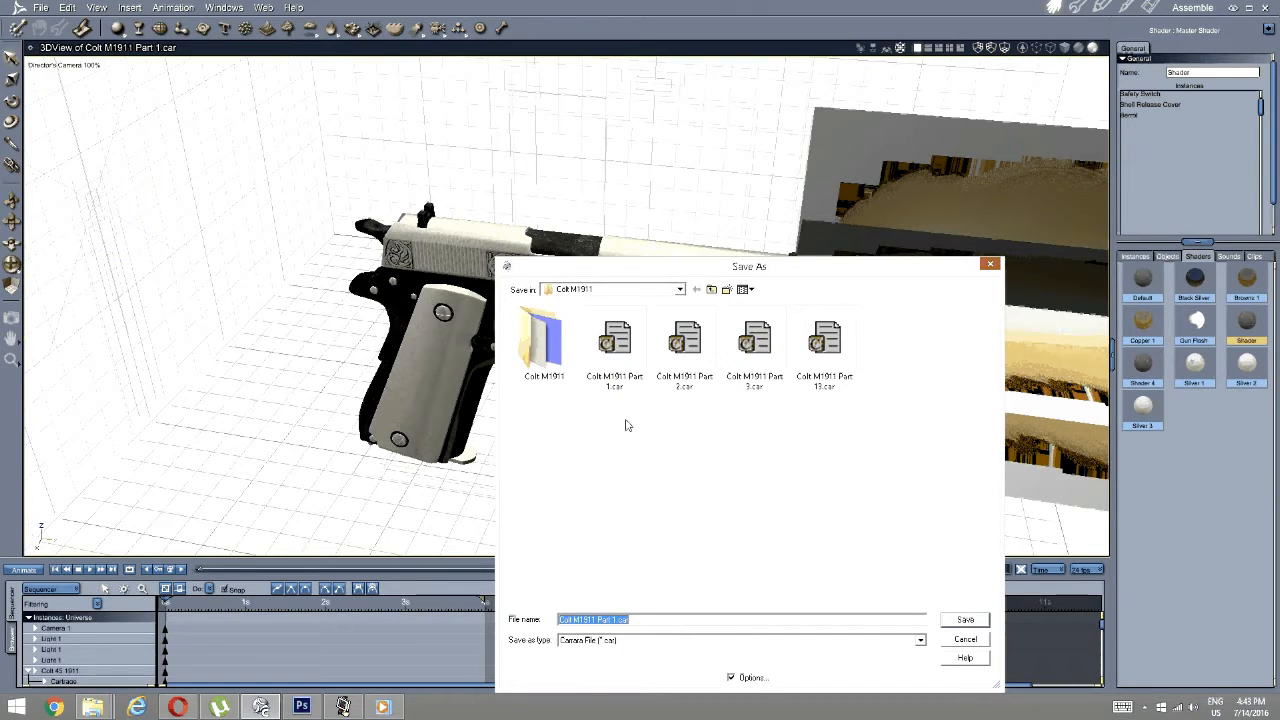
click(616, 620)
key(BackSpace)
key(BackSpace)
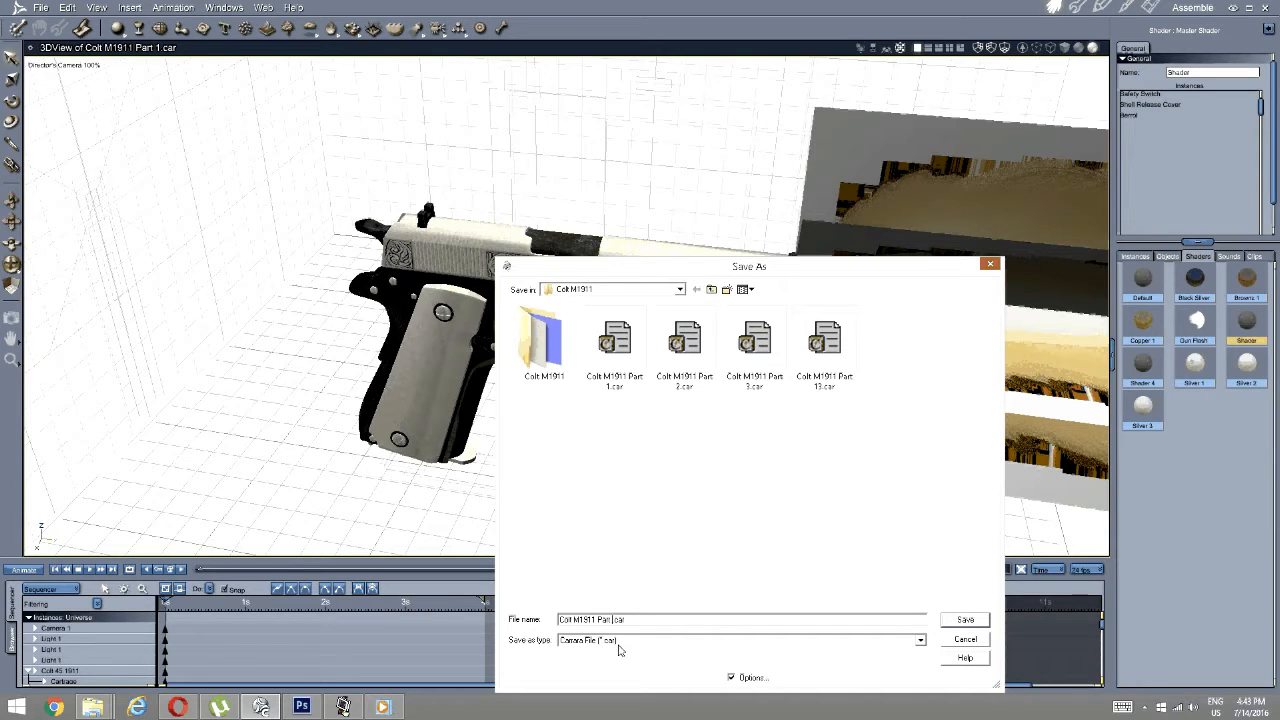
text(4)
click(965, 621)
click(625, 447)
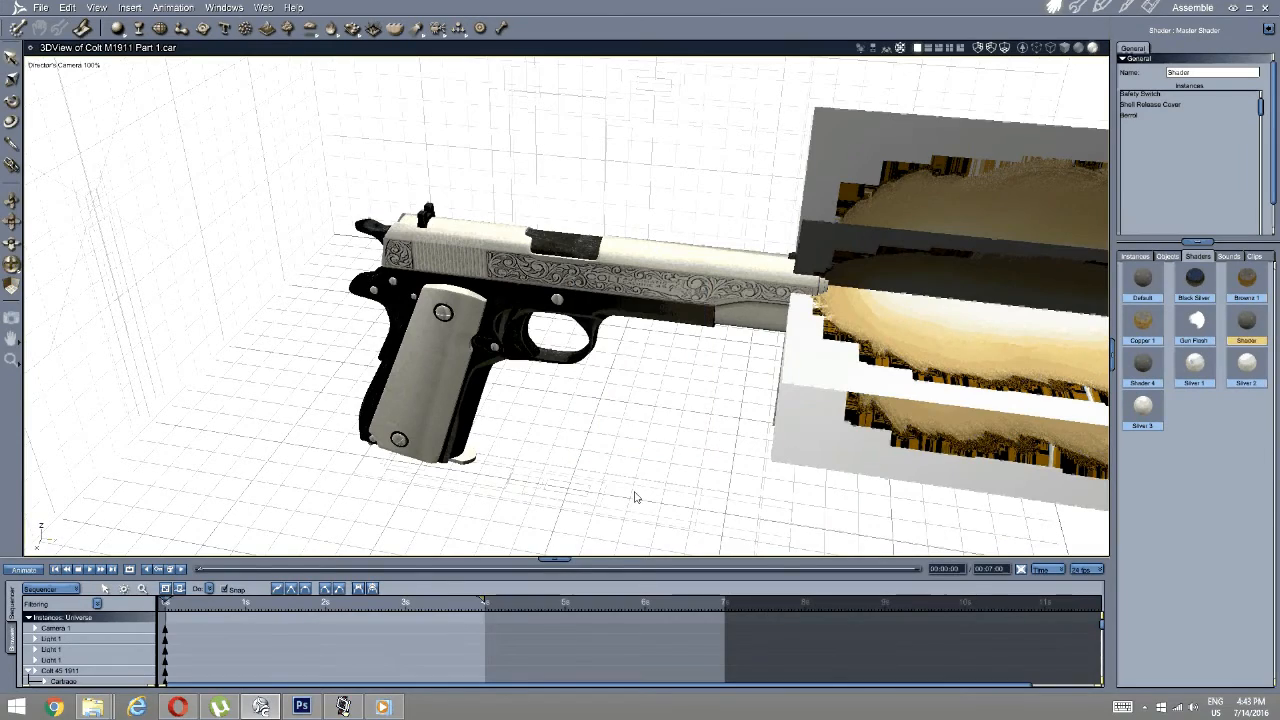
middle_drag(637, 497, 583, 290)
scroll(583, 209, up, 3)
scroll(583, 209, down, 3)
middle_drag(583, 209, 566, 289)
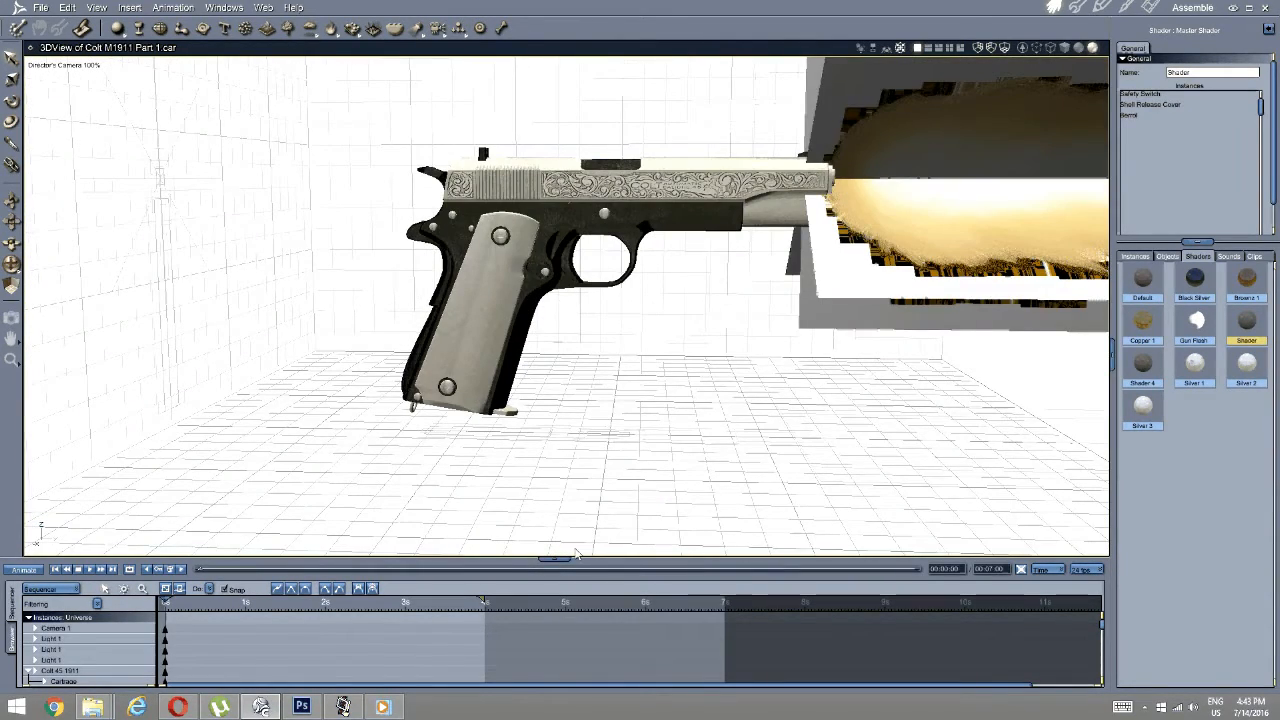
Enlarge the sequencer timeline and set the current time to 1 second.
drag(564, 559, 563, 313)
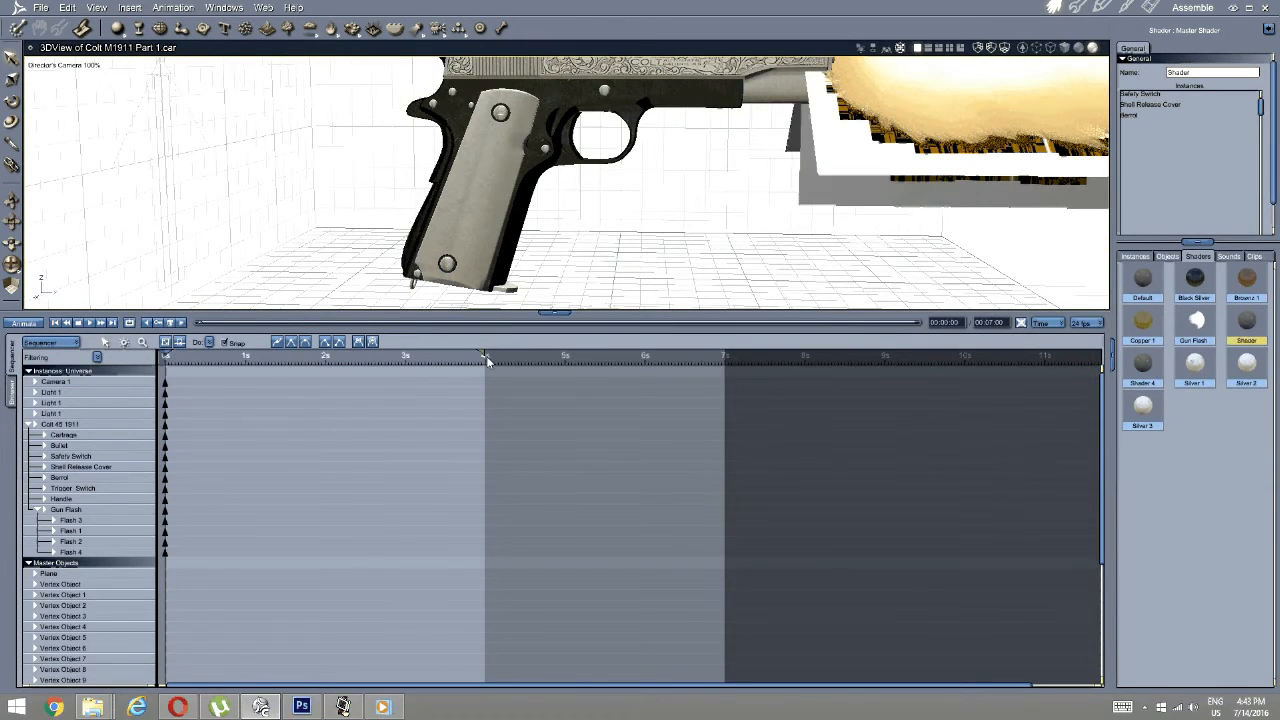
mouse_move(484, 355)
mouse_down()
mouse_move(443, 352)
mouse_move(484, 353)
mouse_up()
middle_drag(637, 144, 634, 177)
scroll(634, 180, down, 3)
middle_drag(623, 256, 601, 247)
click(175, 355)
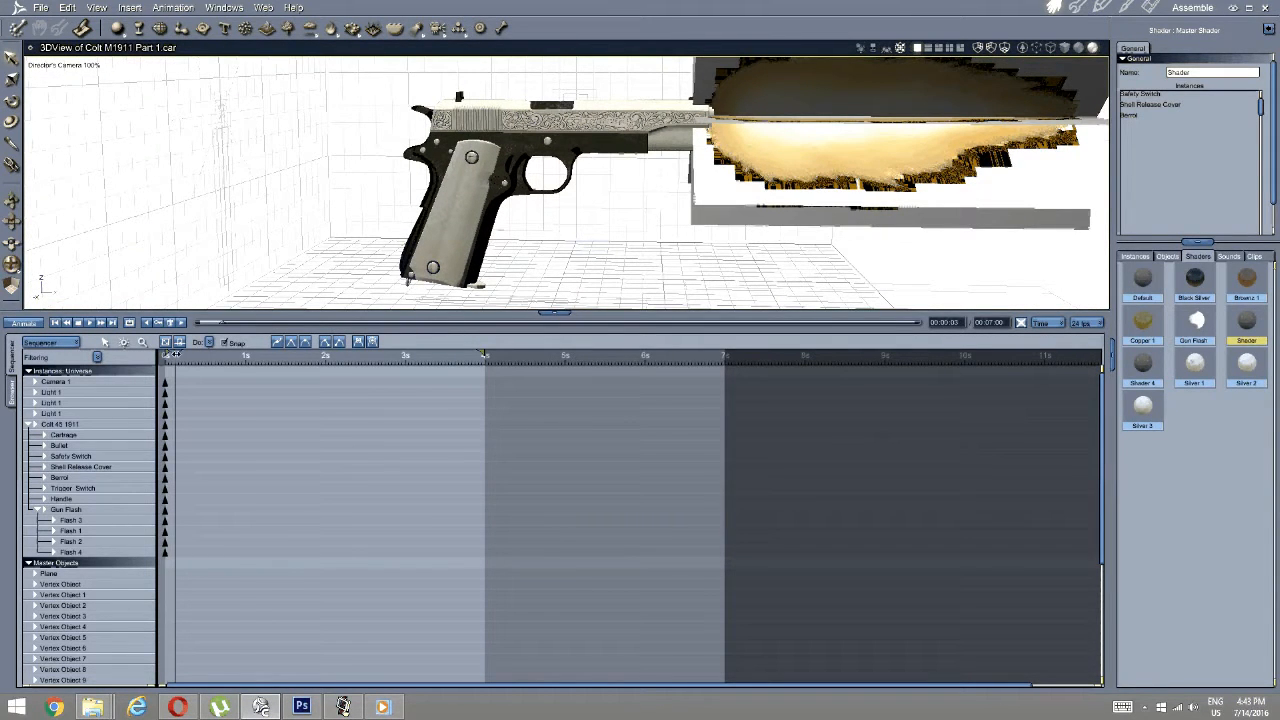
drag(175, 355, 246, 343)
middle_drag(374, 226, 389, 249)
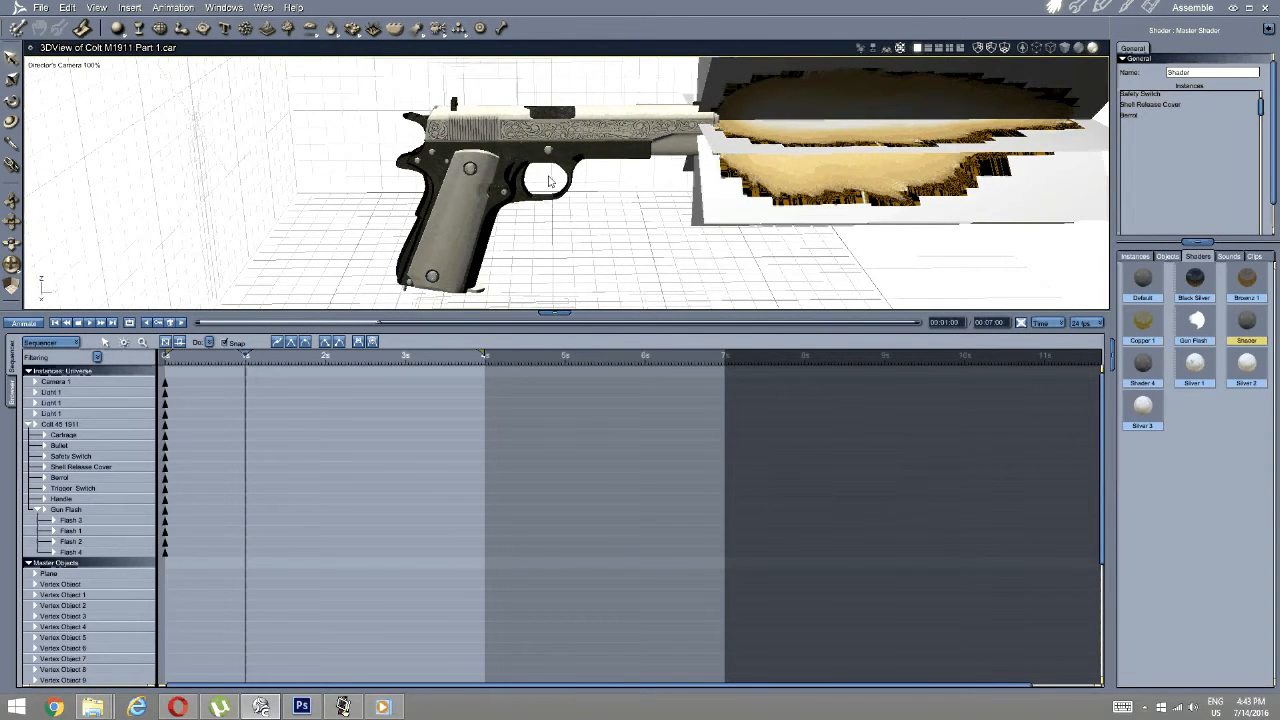
mouse_move(552, 181)
middle_down()
mouse_move(552, 145)
mouse_move(549, 200)
middle_up()
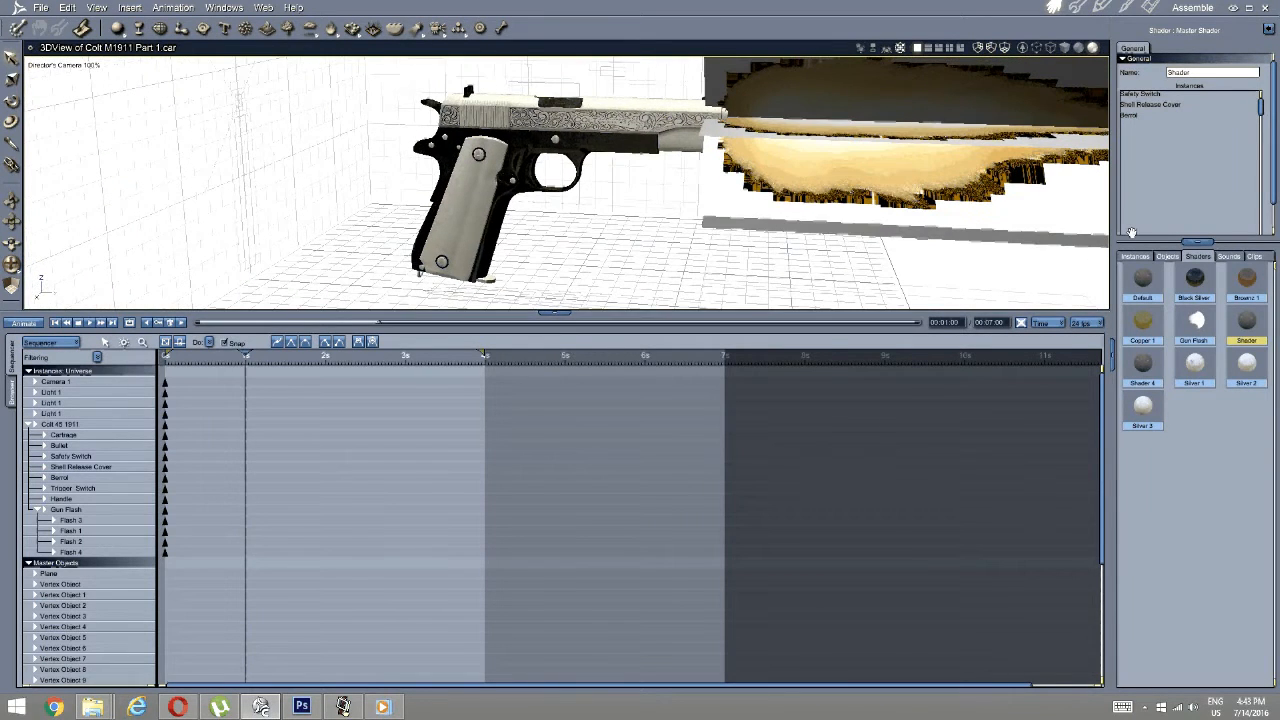
Shift the Trigger Switch back toward the handle at 1 second to keyframe the trigger pull, and scrub through the motion.
click(1133, 256)
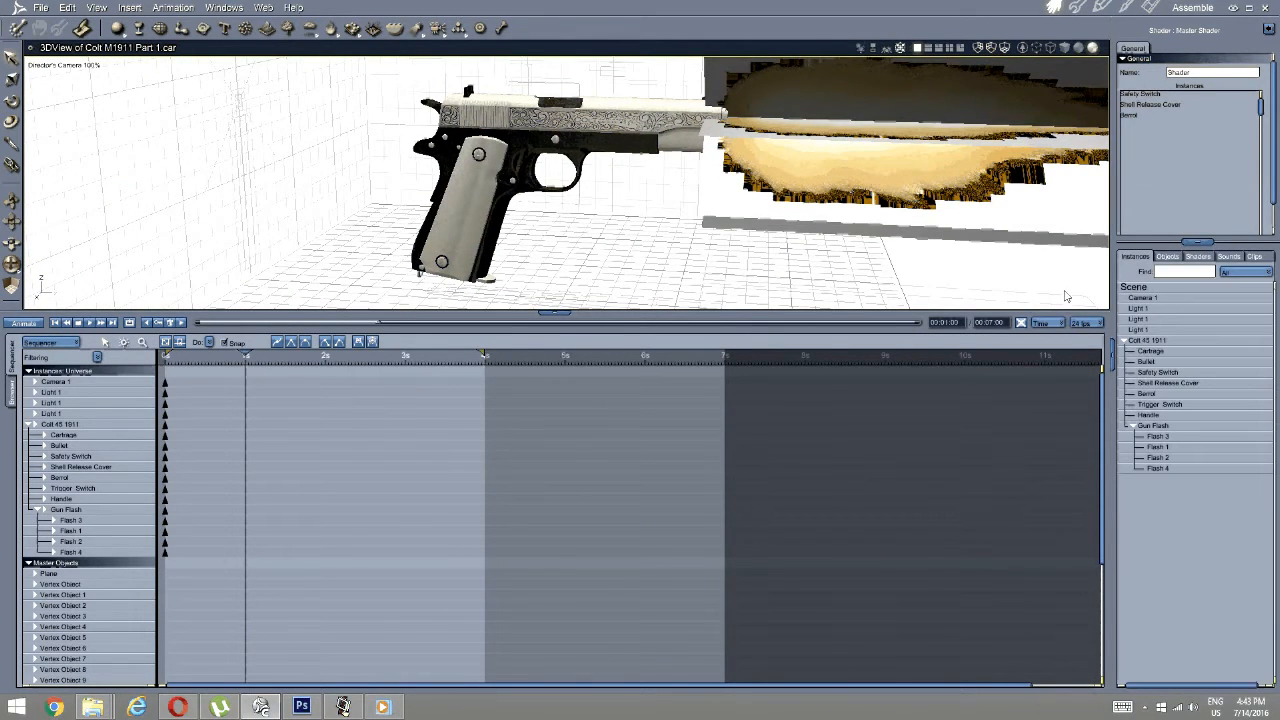
click(1157, 372)
click(1160, 383)
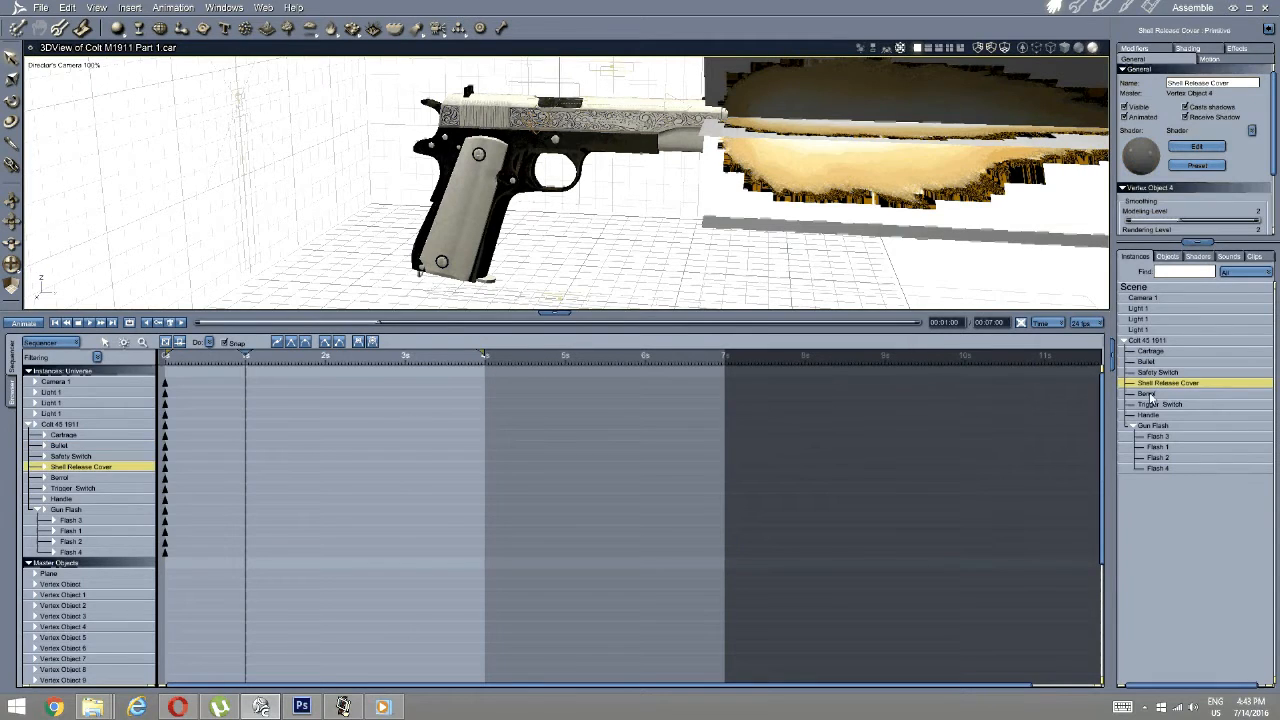
click(1153, 404)
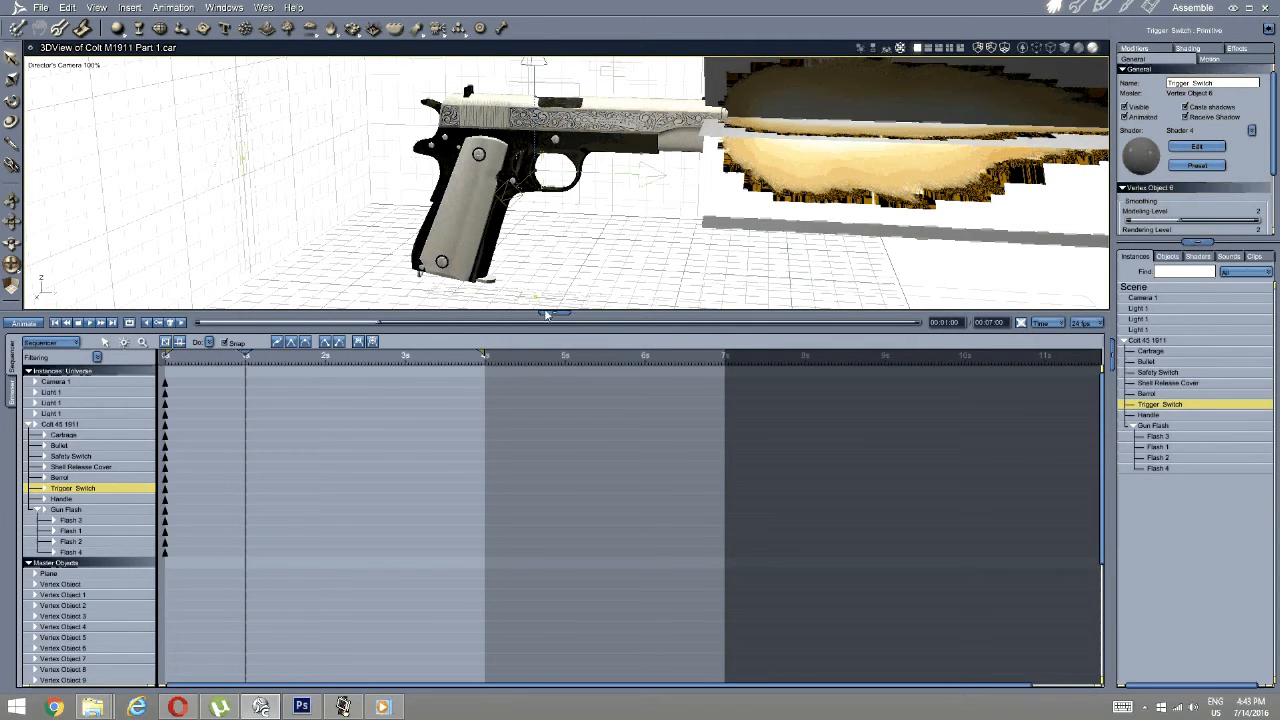
drag(545, 314, 555, 446)
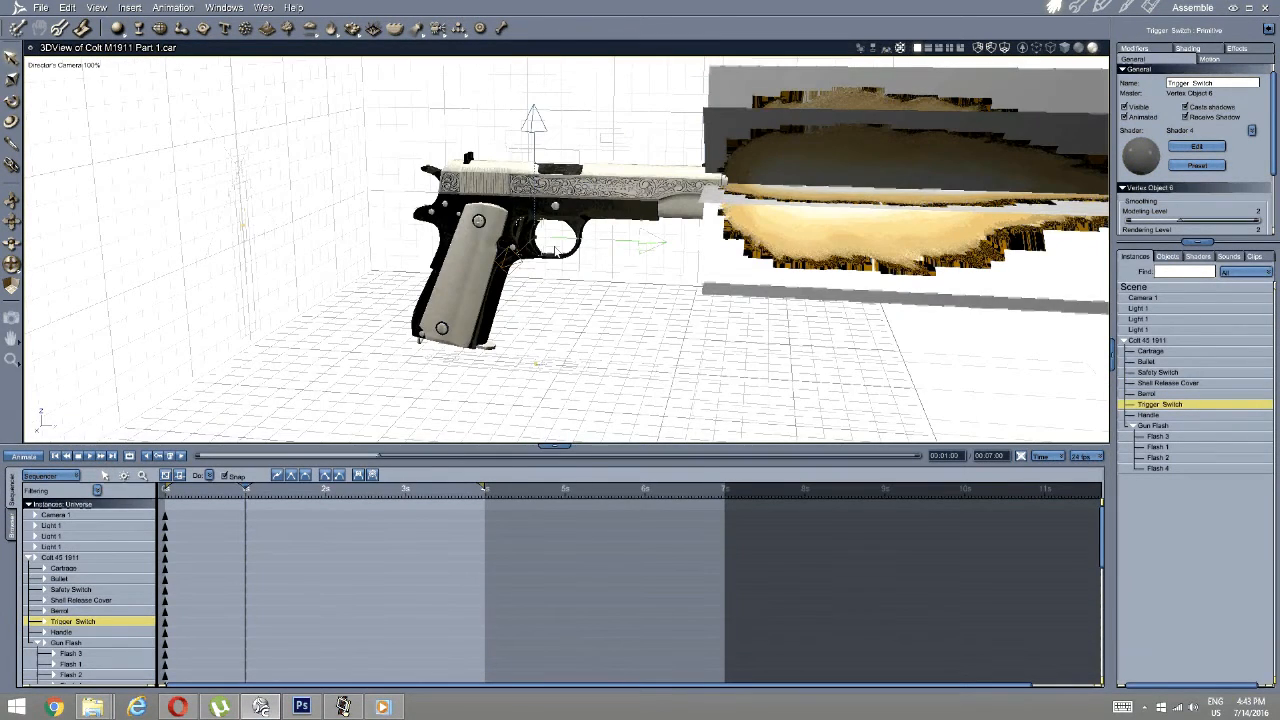
scroll(555, 250, up, 5)
scroll(544, 76, up, 1)
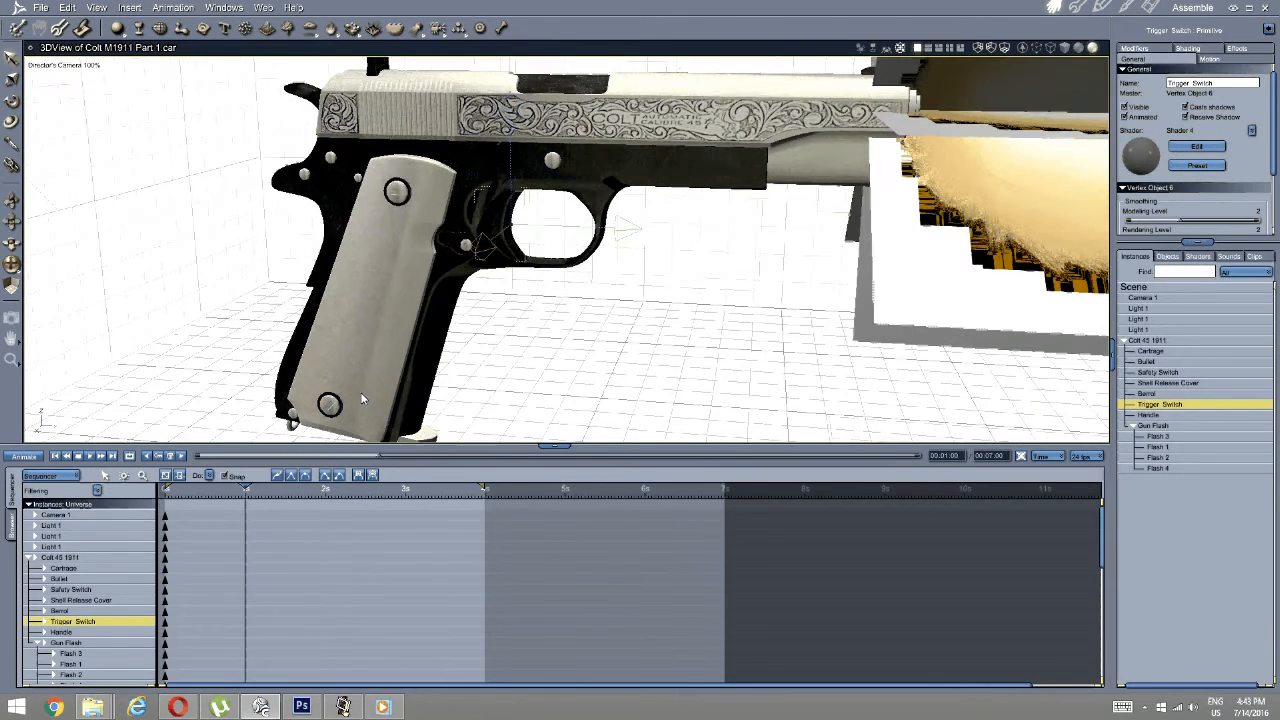
drag(627, 228, 607, 235)
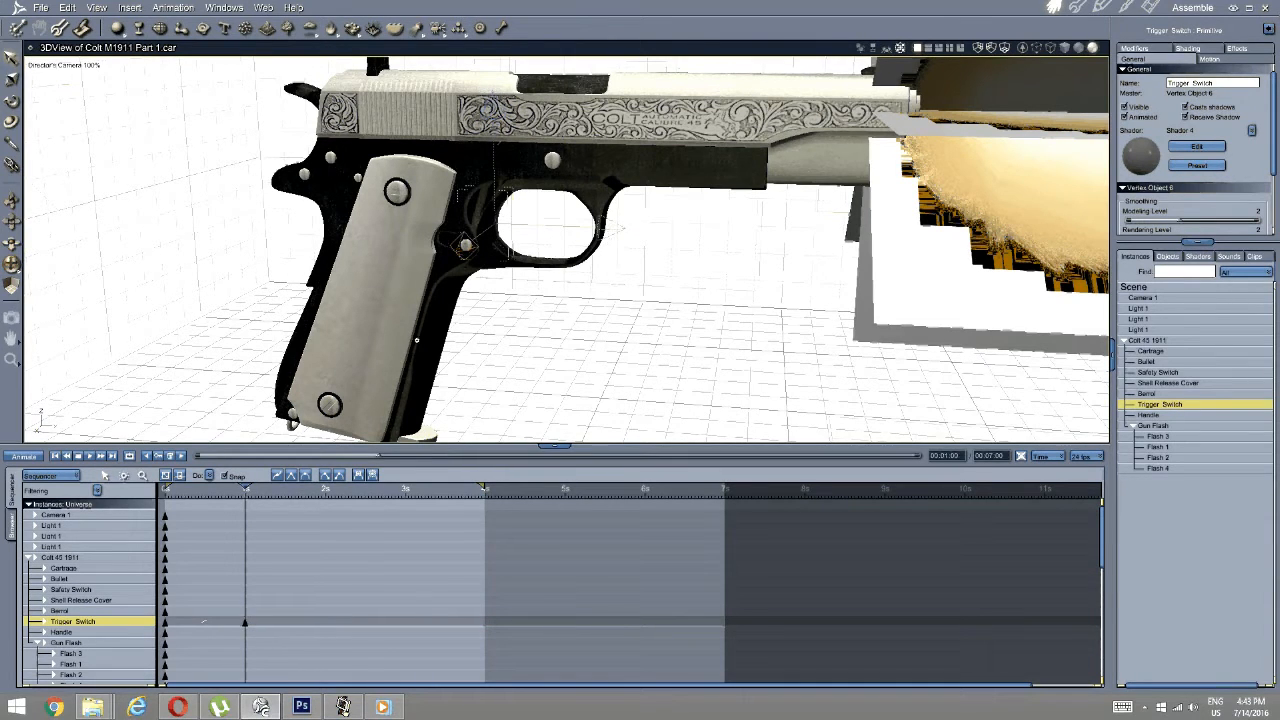
drag(245, 489, 121, 490)
drag(236, 490, 240, 497)
middle_drag(370, 311, 378, 352)
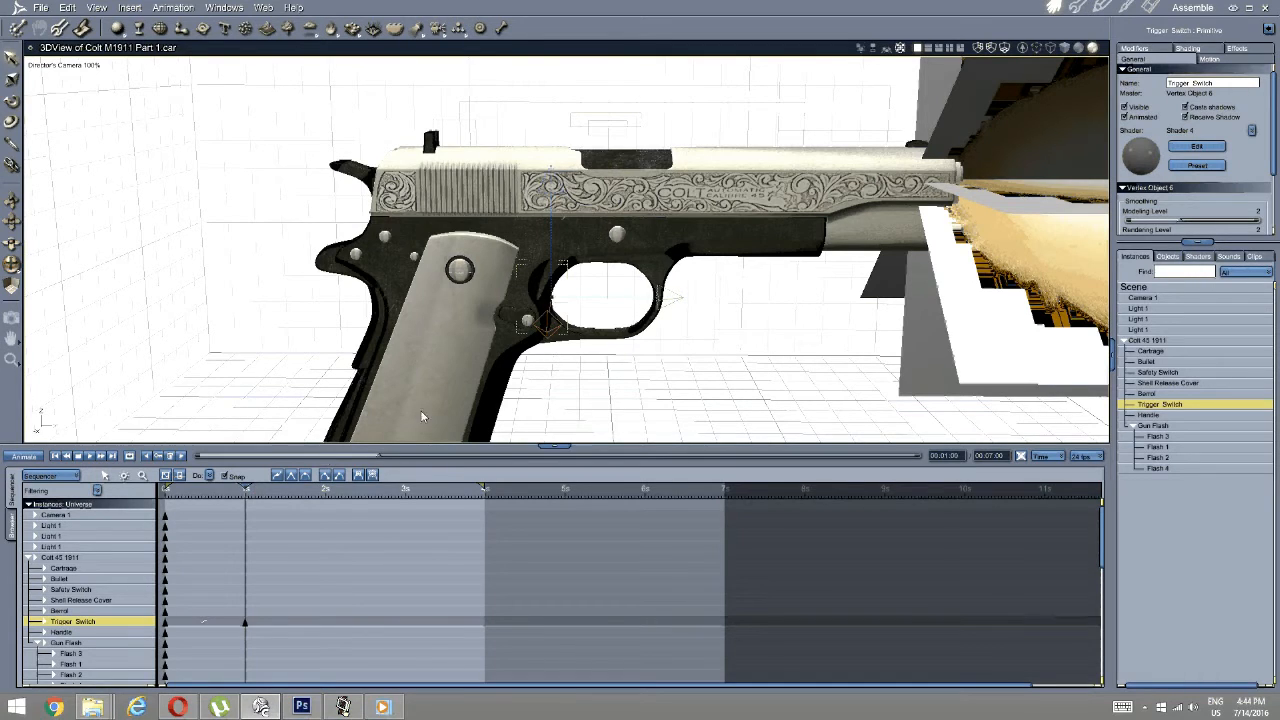
Copy the Trigger Switch's starting keyframe to 2 seconds to return the trigger to rest, and scrub through the pull.
drag(247, 488, 326, 485)
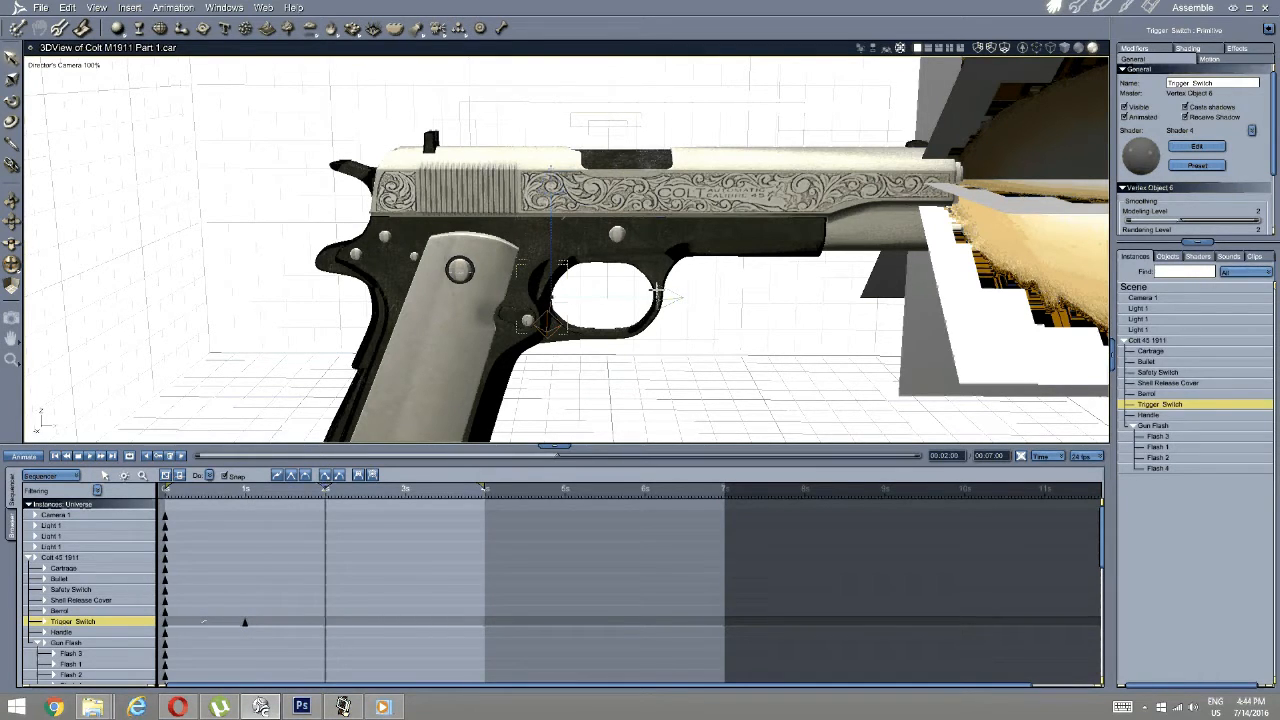
click(167, 627)
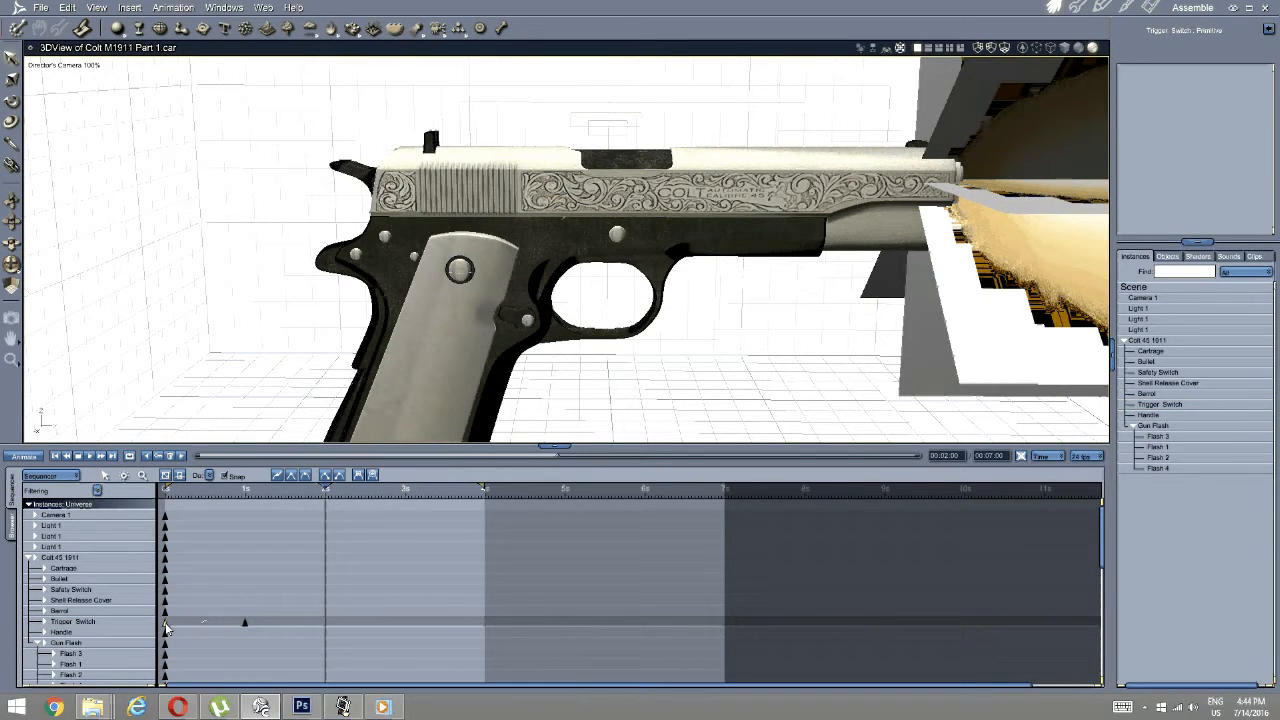
drag(167, 627, 220, 622)
drag(323, 617, 324, 617)
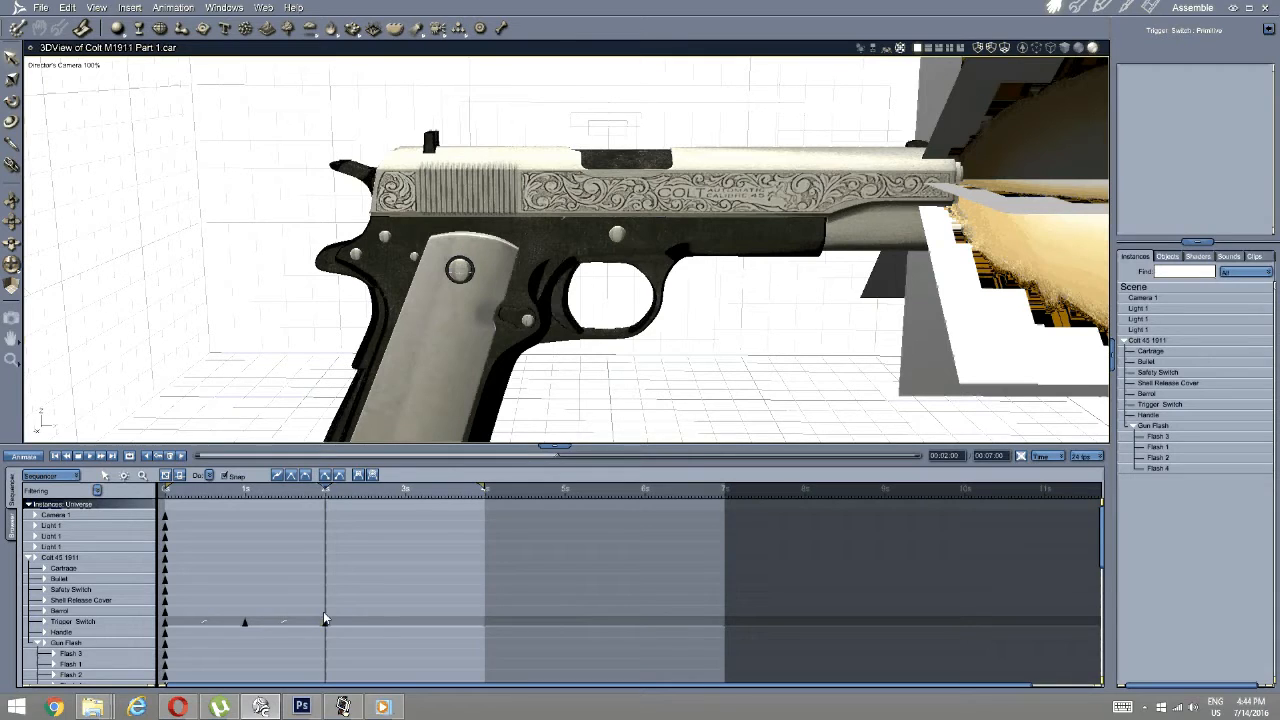
middle_drag(612, 292, 594, 296)
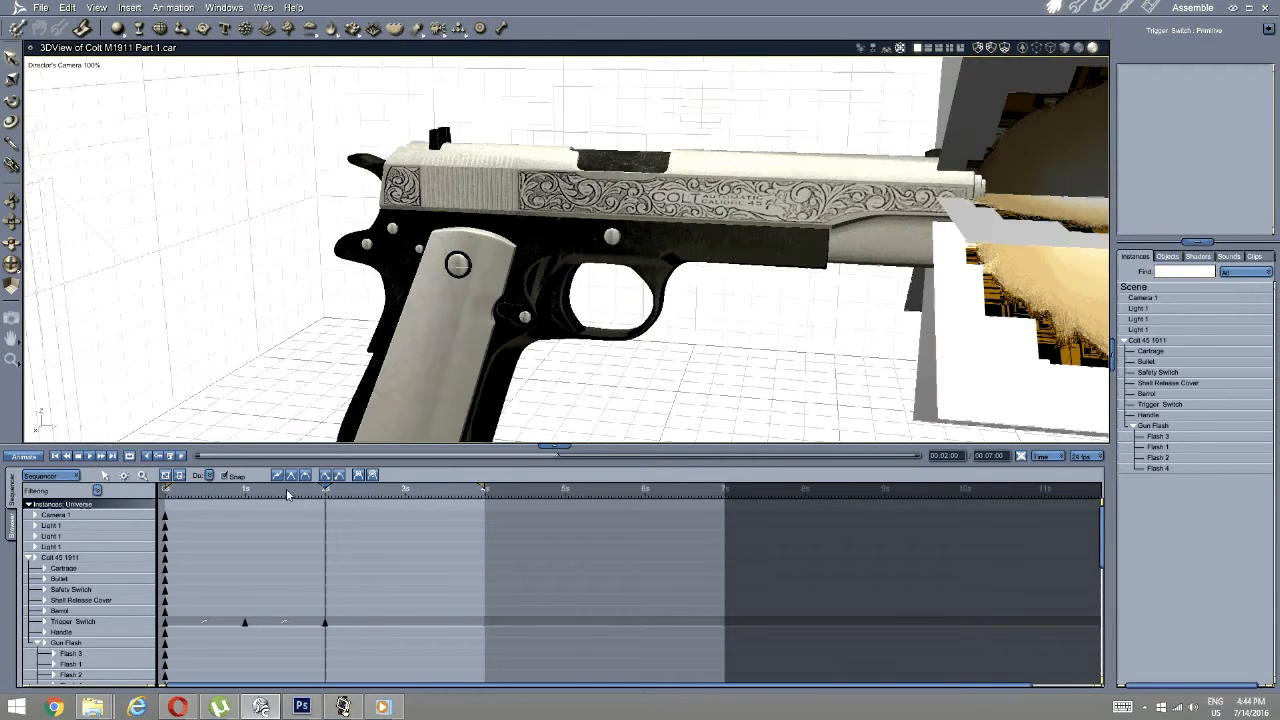
mouse_move(325, 488)
mouse_down()
mouse_move(192, 488)
mouse_move(345, 488)
mouse_move(139, 478)
mouse_up()
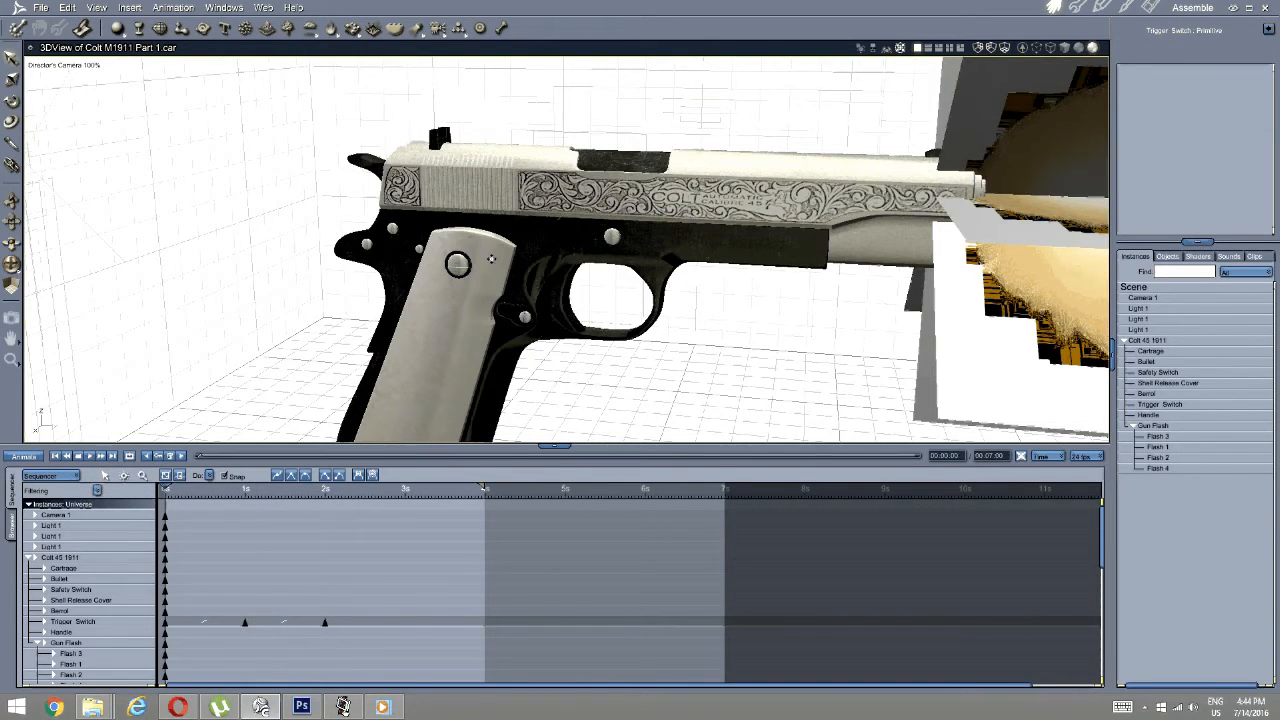
middle_drag(491, 259, 490, 222)
drag(174, 494, 246, 487)
middle_drag(397, 373, 385, 392)
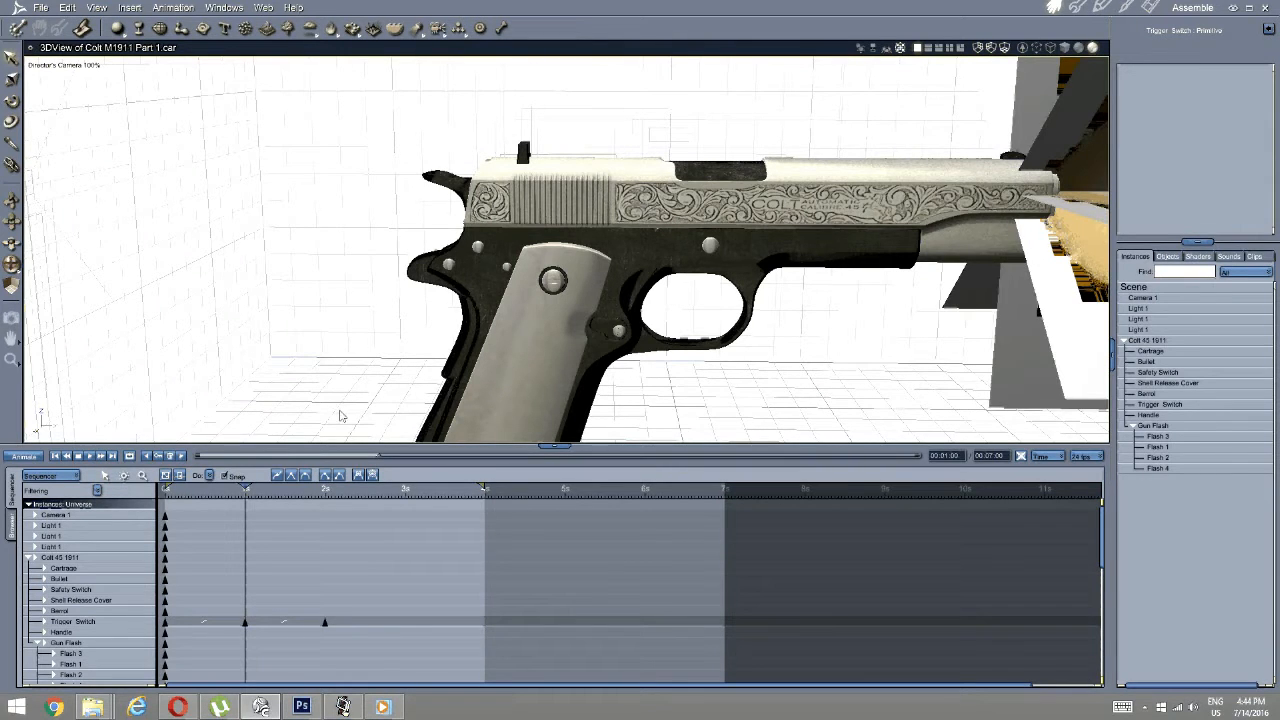
Slide the Barrel backward along the gun at 00:00:12 to keyframe its recoil.
click(619, 212)
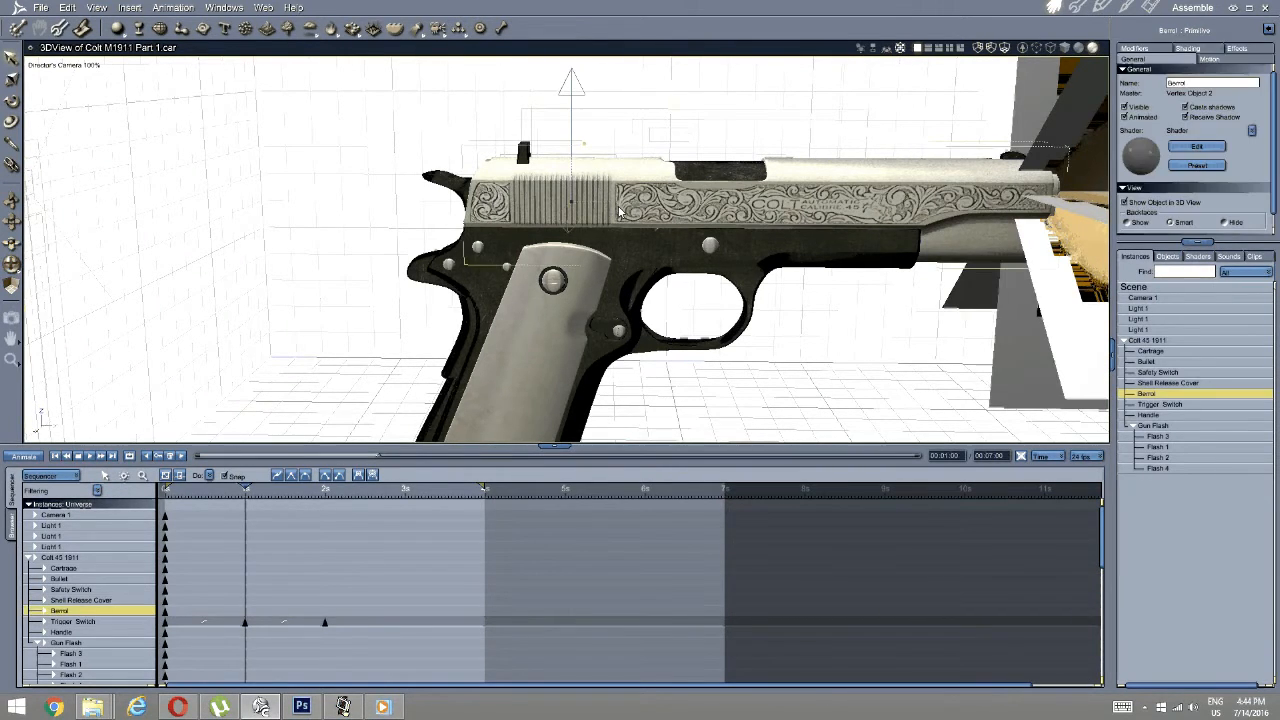
click(251, 487)
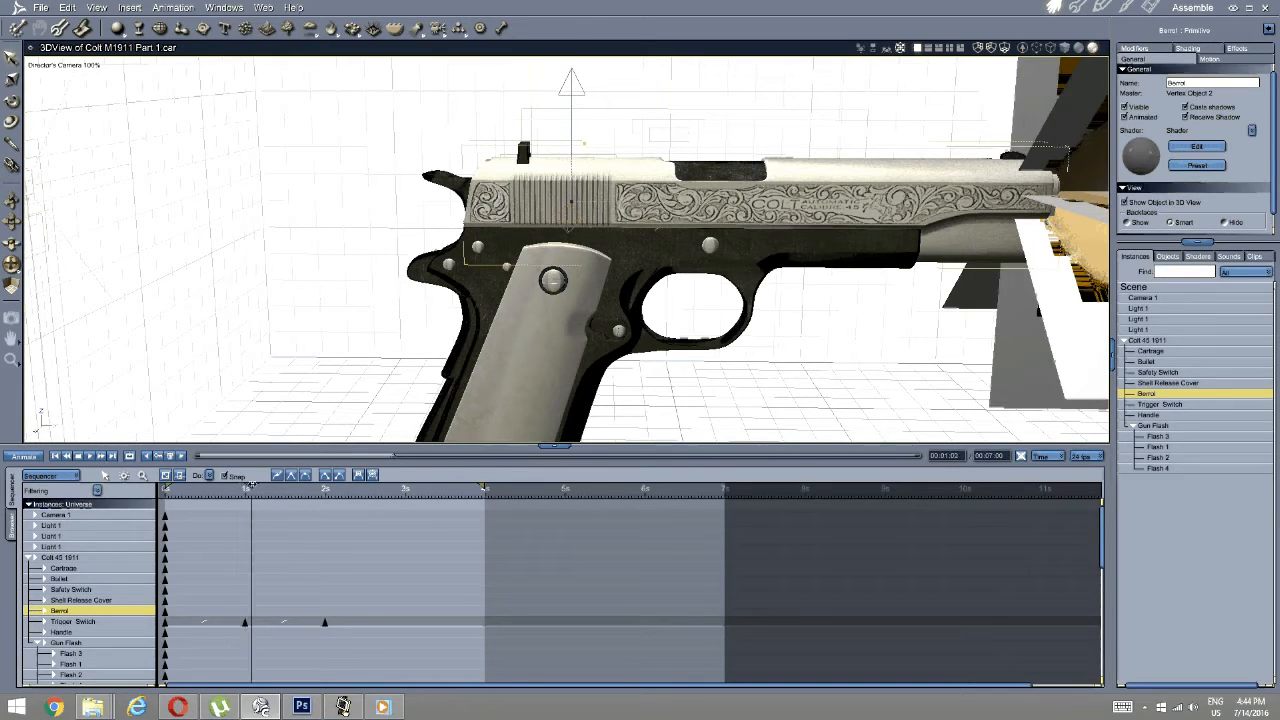
drag(251, 486, 205, 487)
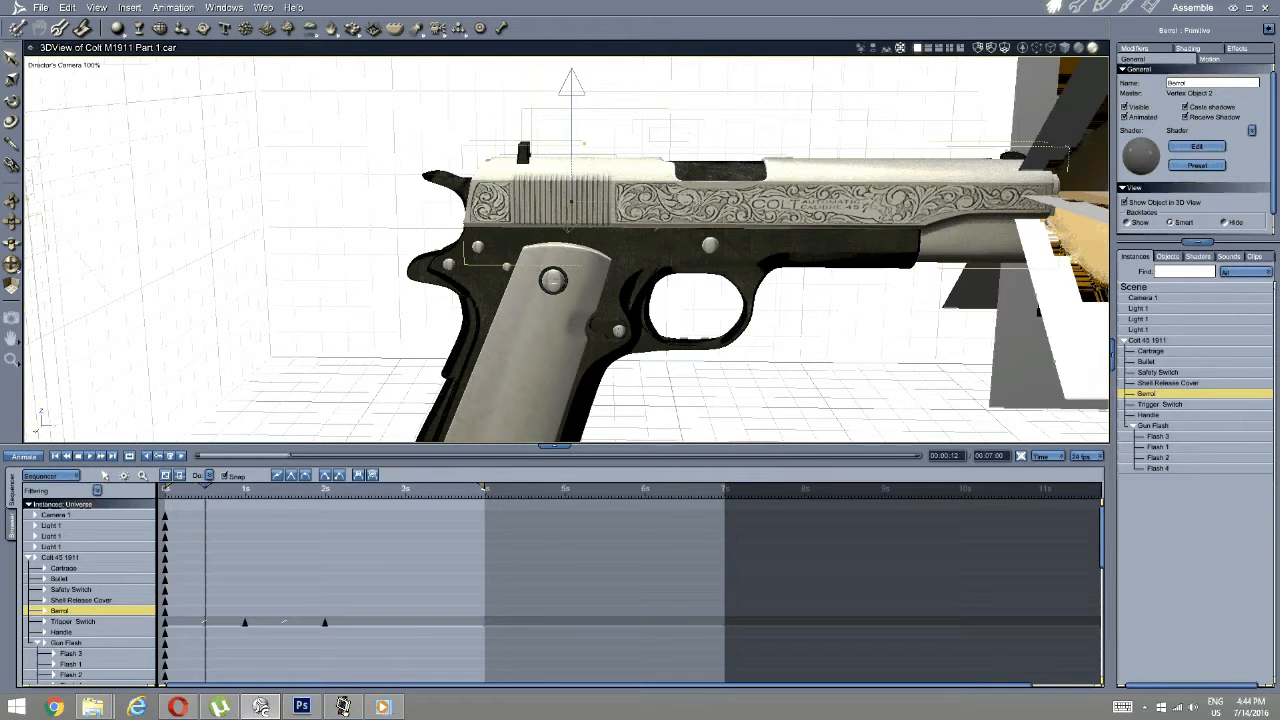
key(Left)
drag(545, 201, 458, 201)
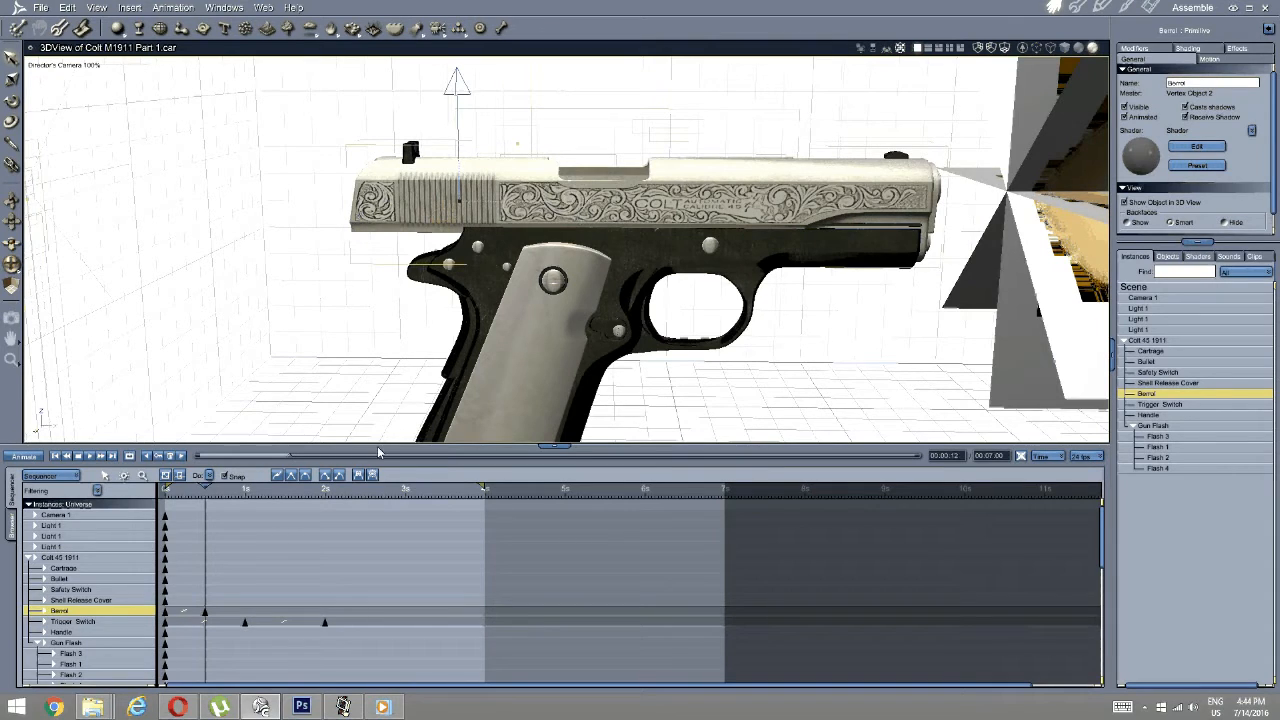
Copy the Barrel's starting keyframe to 00:01:12 to return it forward, and scrub back to the start.
drag(206, 484, 285, 480)
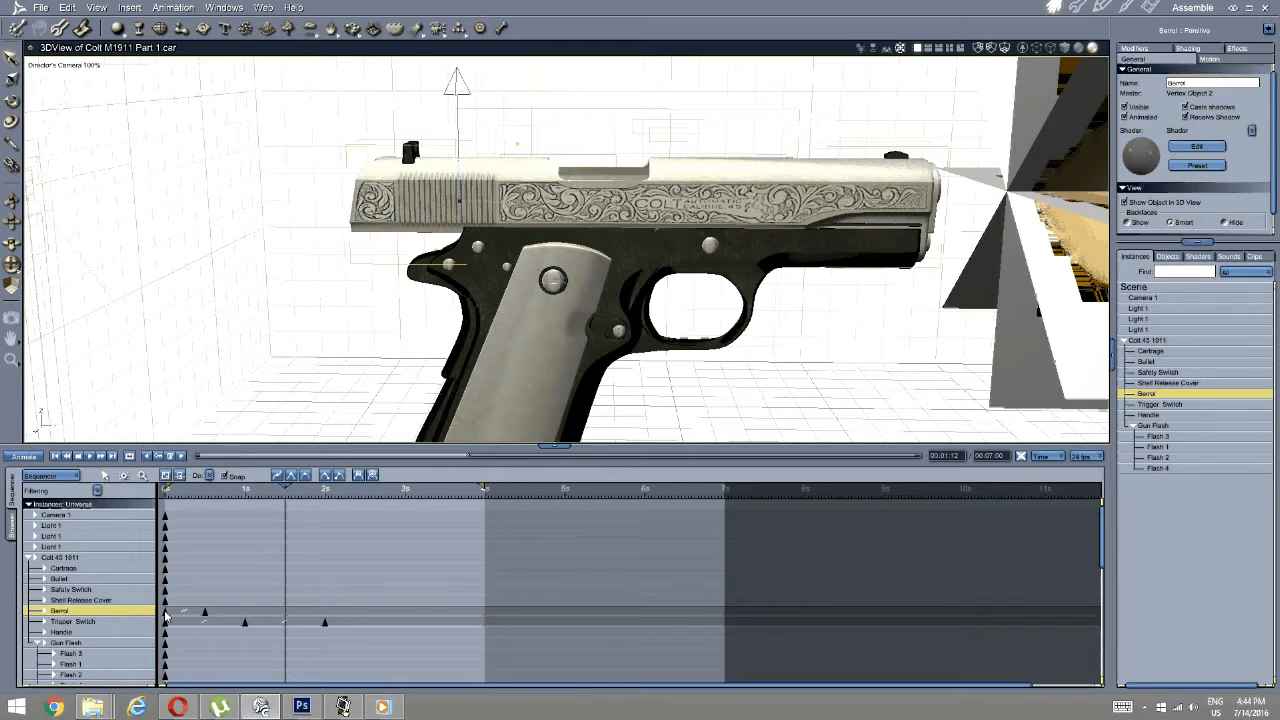
alt+drag(165, 612, 285, 611)
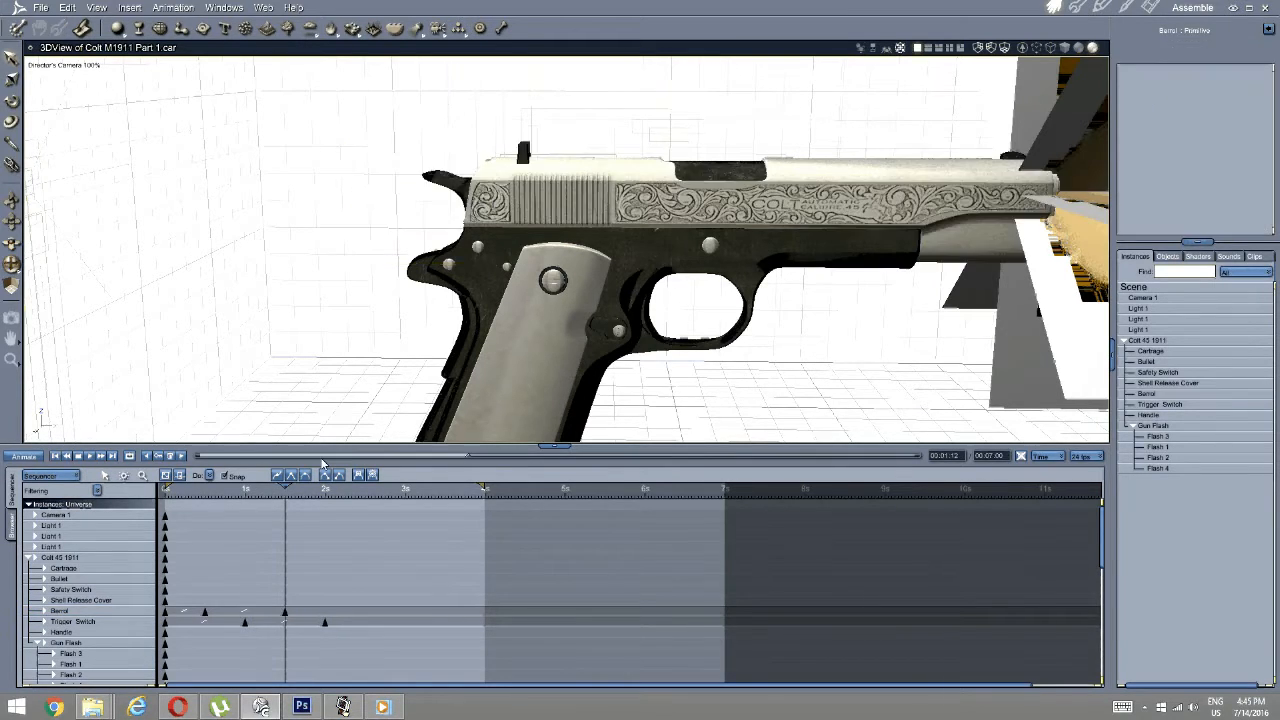
drag(286, 488, 205, 489)
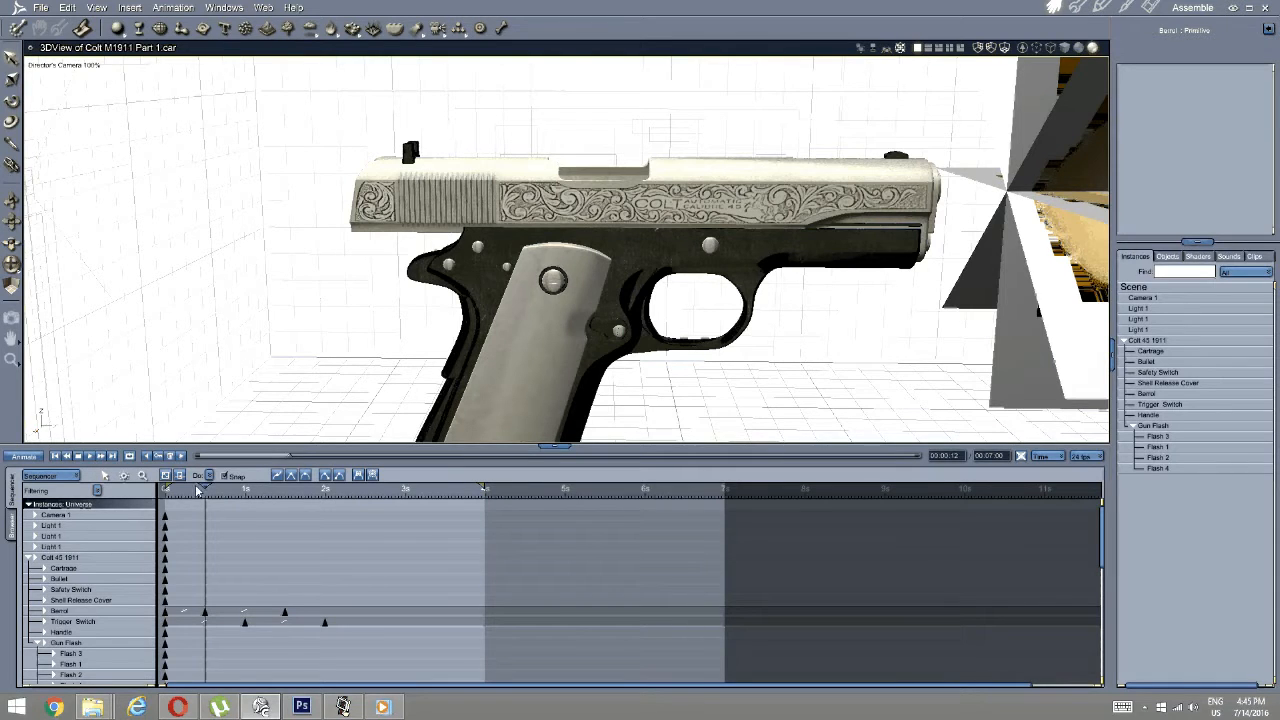
drag(204, 489, 165, 489)
Rotate the Safety Switch backward and down at 00:00:12 to keyframe its tilt beneath the recoiled barrel.
click(453, 190)
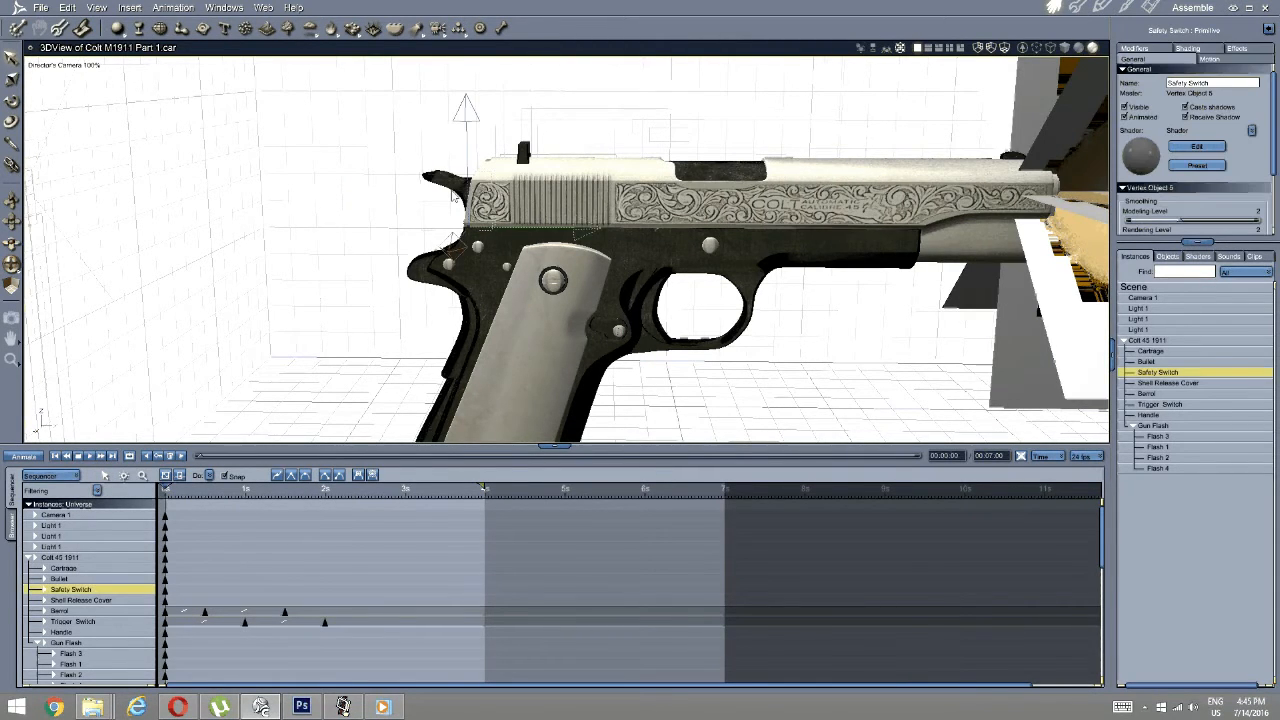
middle_drag(453, 192, 303, 492)
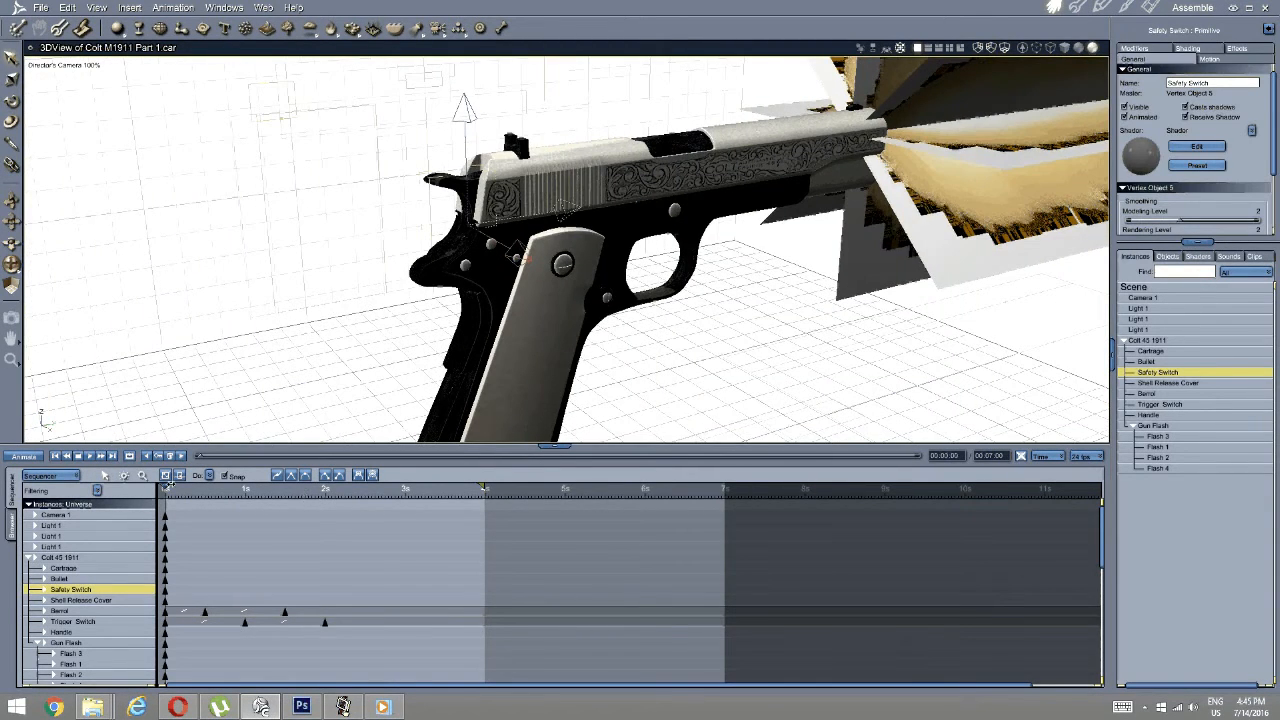
click(184, 487)
drag(184, 484, 205, 482)
middle_drag(457, 270, 510, 272)
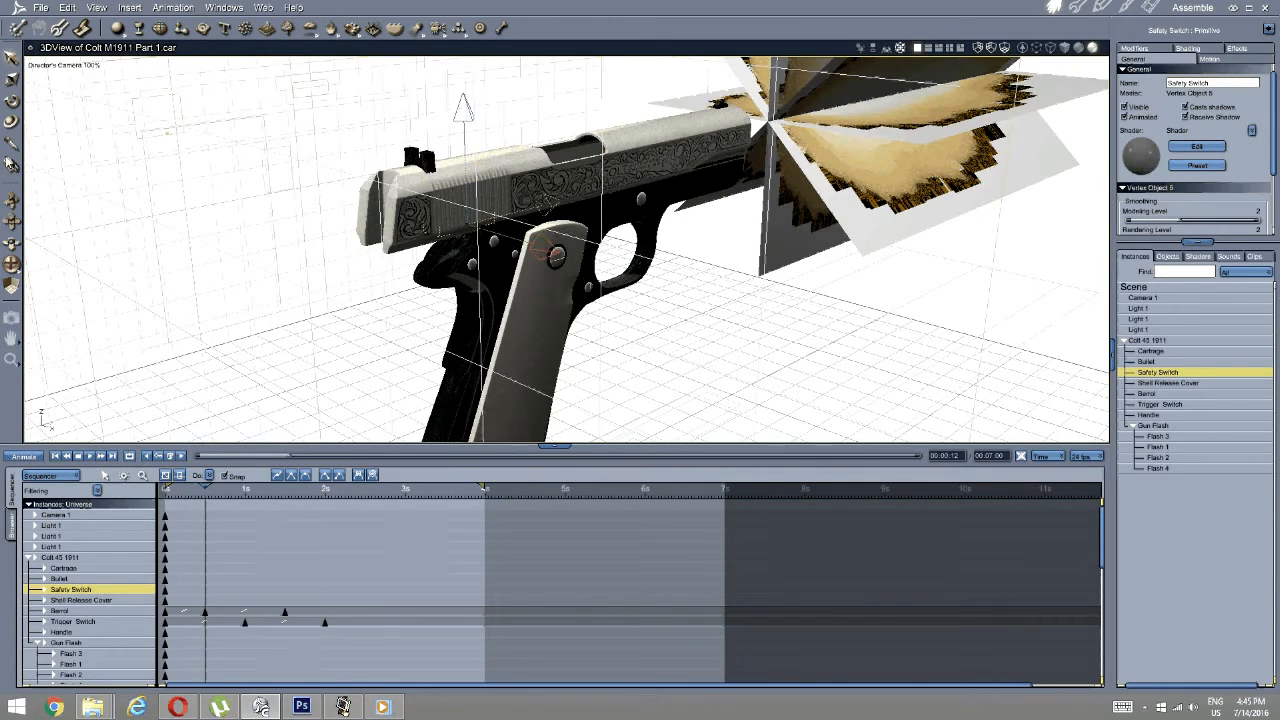
click(12, 102)
middle_drag(380, 170, 365, 163)
drag(358, 168, 331, 223)
middle_drag(331, 223, 437, 318)
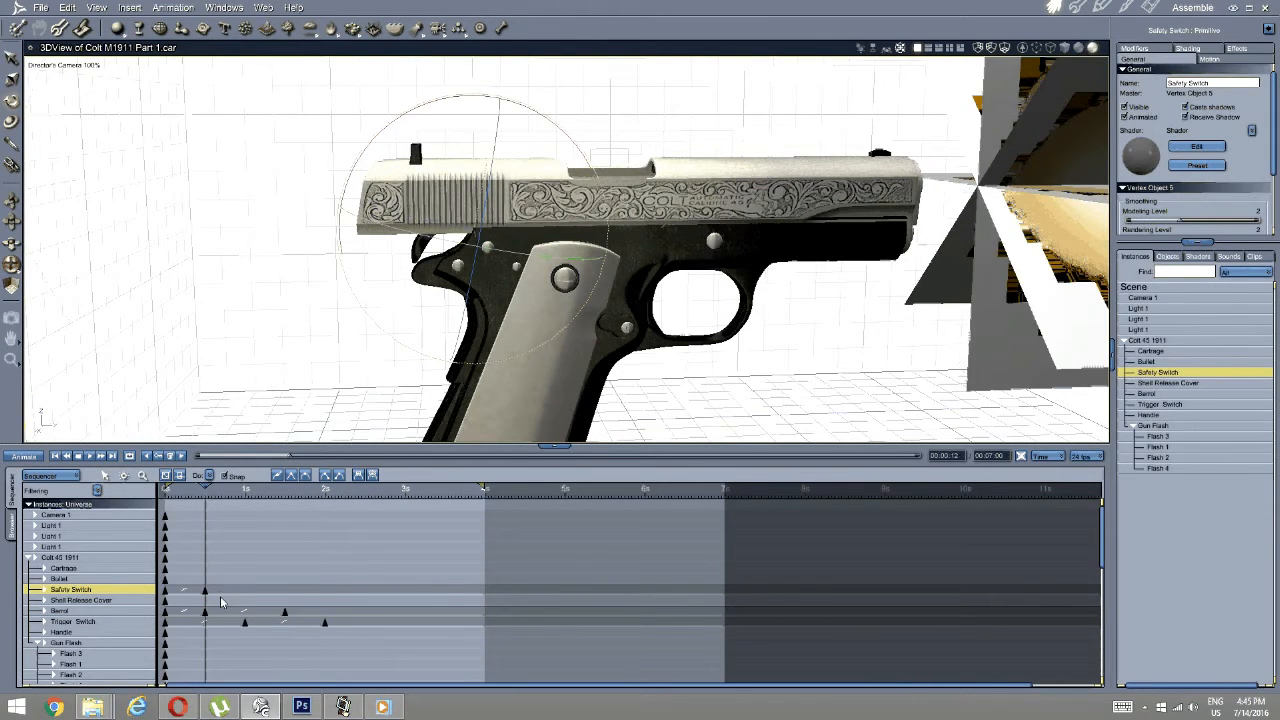
Copy the Safety Switch's starting keyframe to 00:01:12 and return the current time to the start.
click(167, 596)
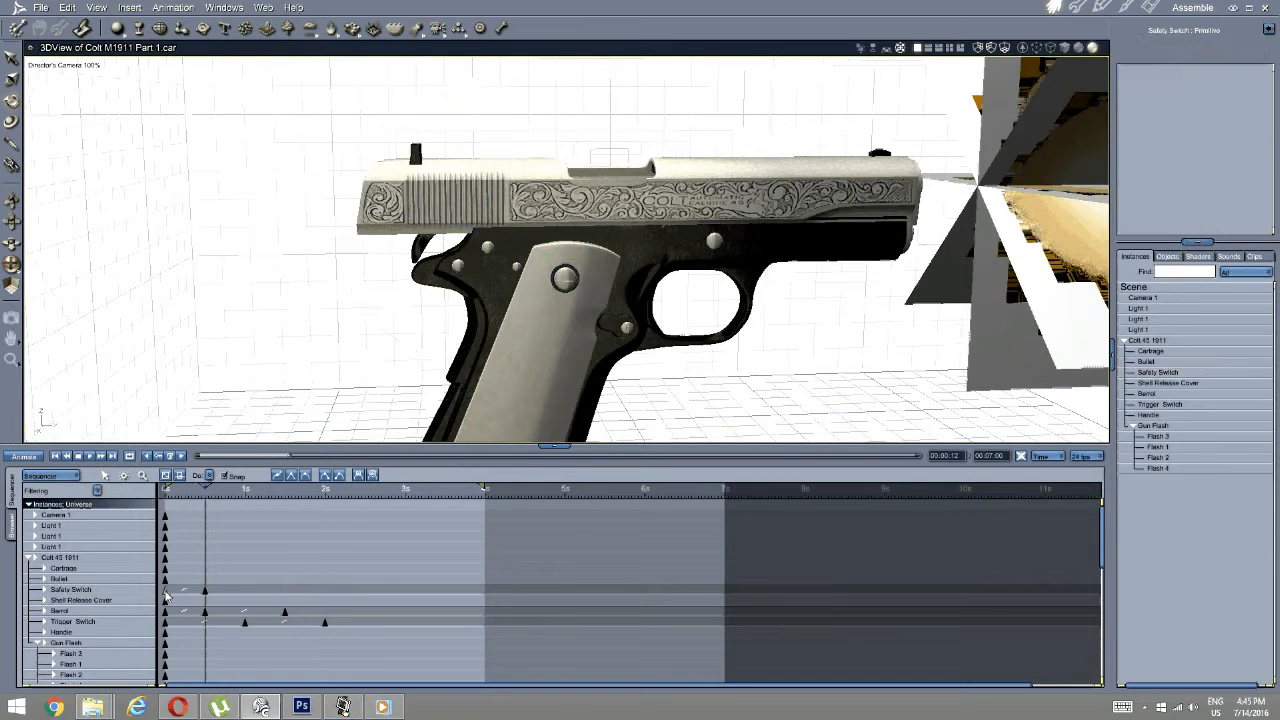
alt+drag(166, 592, 285, 592)
click(245, 551)
drag(206, 488, 160, 488)
Examine the Shell Release Cover and ejection port with the slide closed at the start and recoiled at 00:00:12.
drag(775, 180, 558, 283)
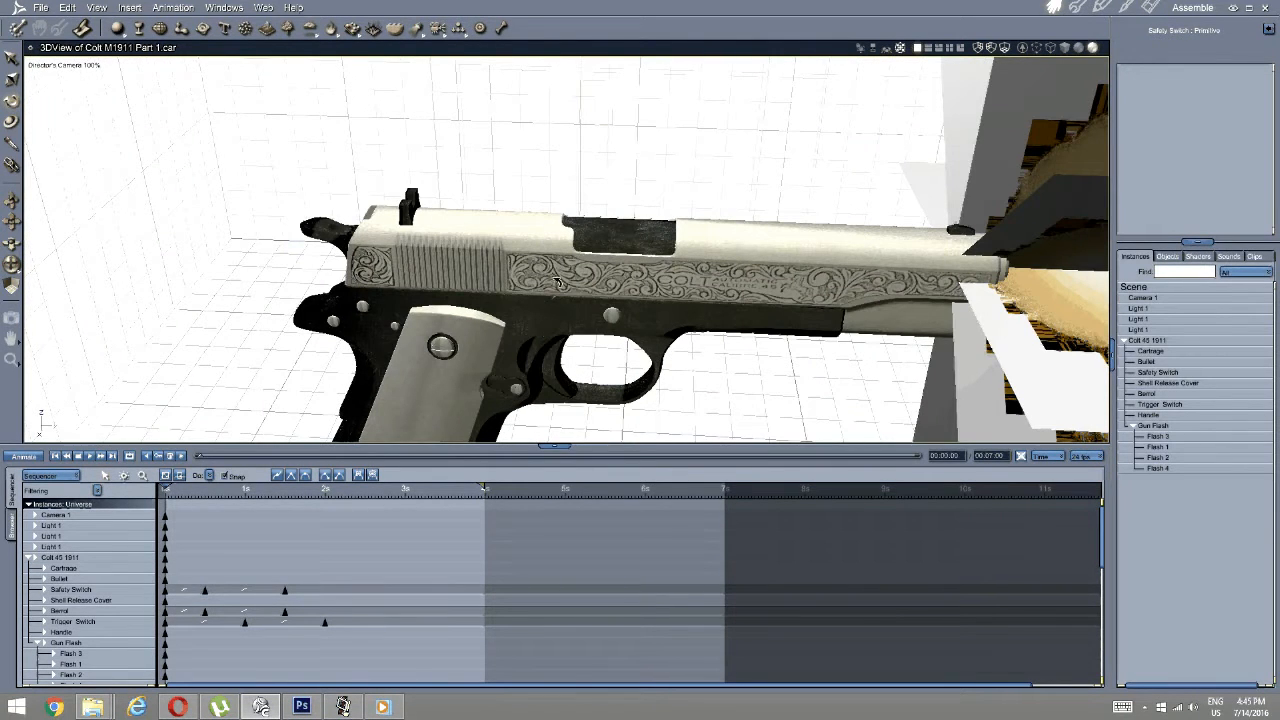
click(636, 236)
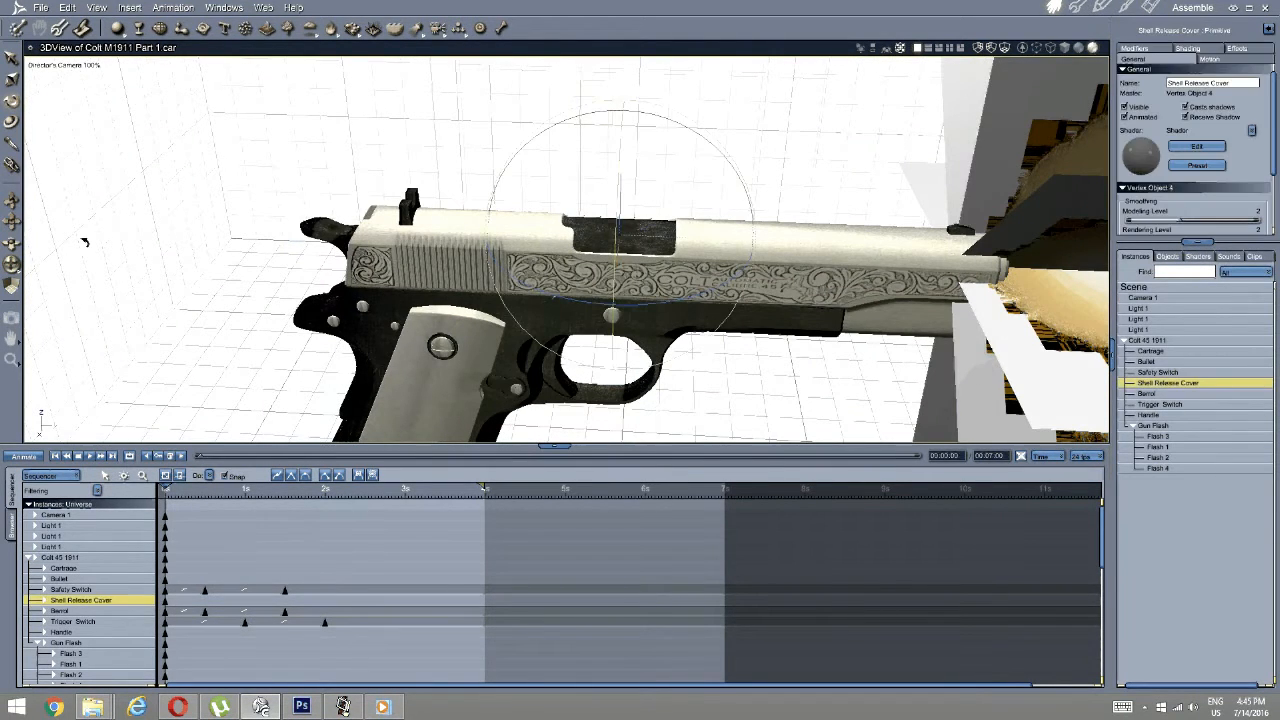
click(10, 60)
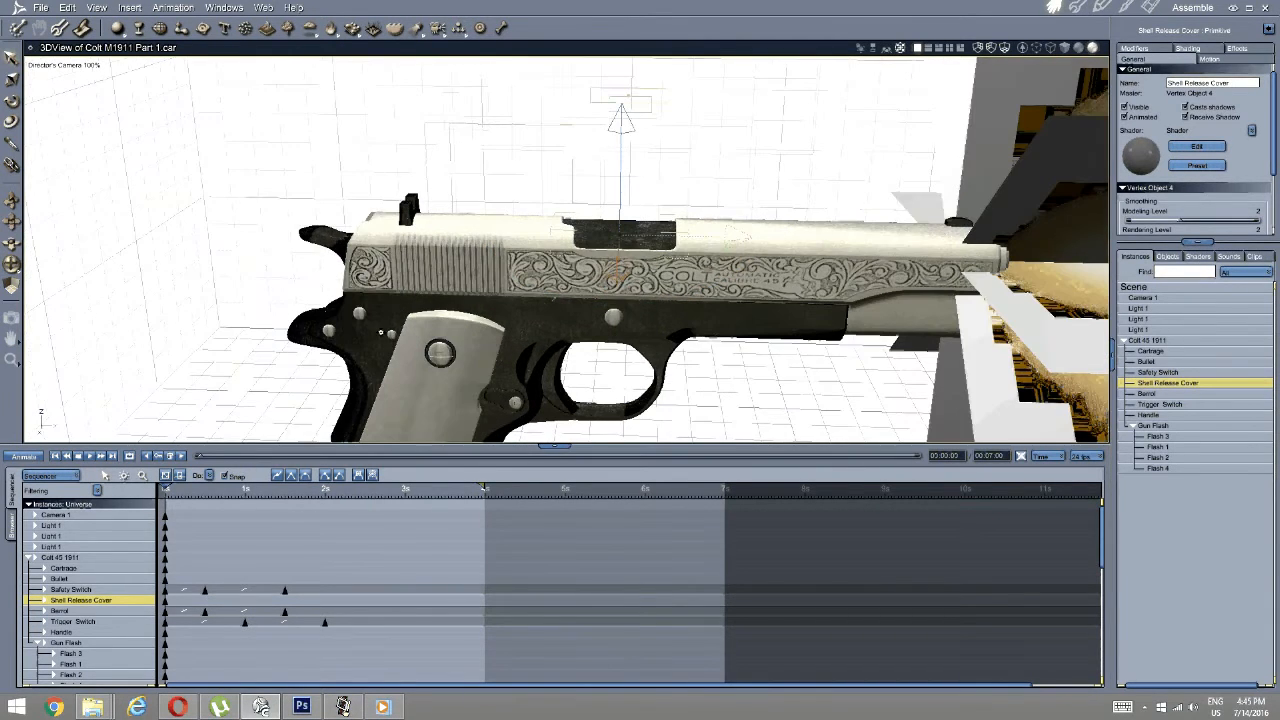
drag(380, 332, 328, 362)
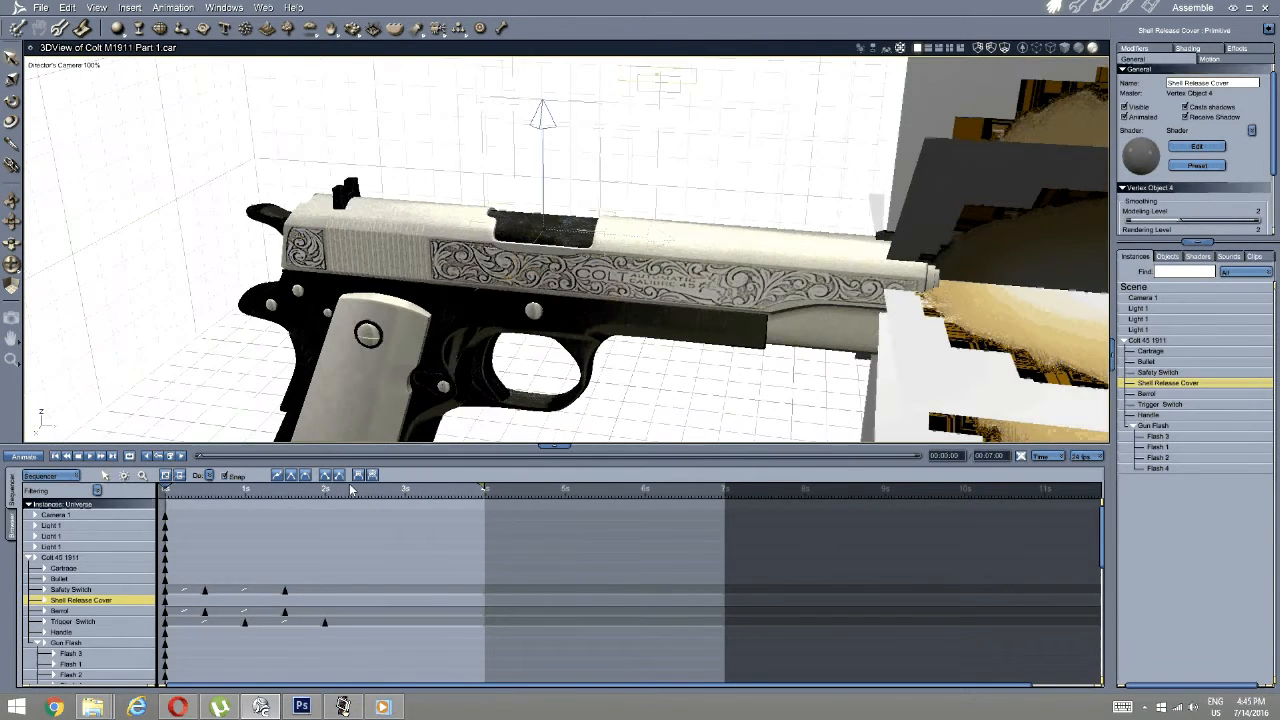
click(188, 487)
drag(189, 485, 204, 485)
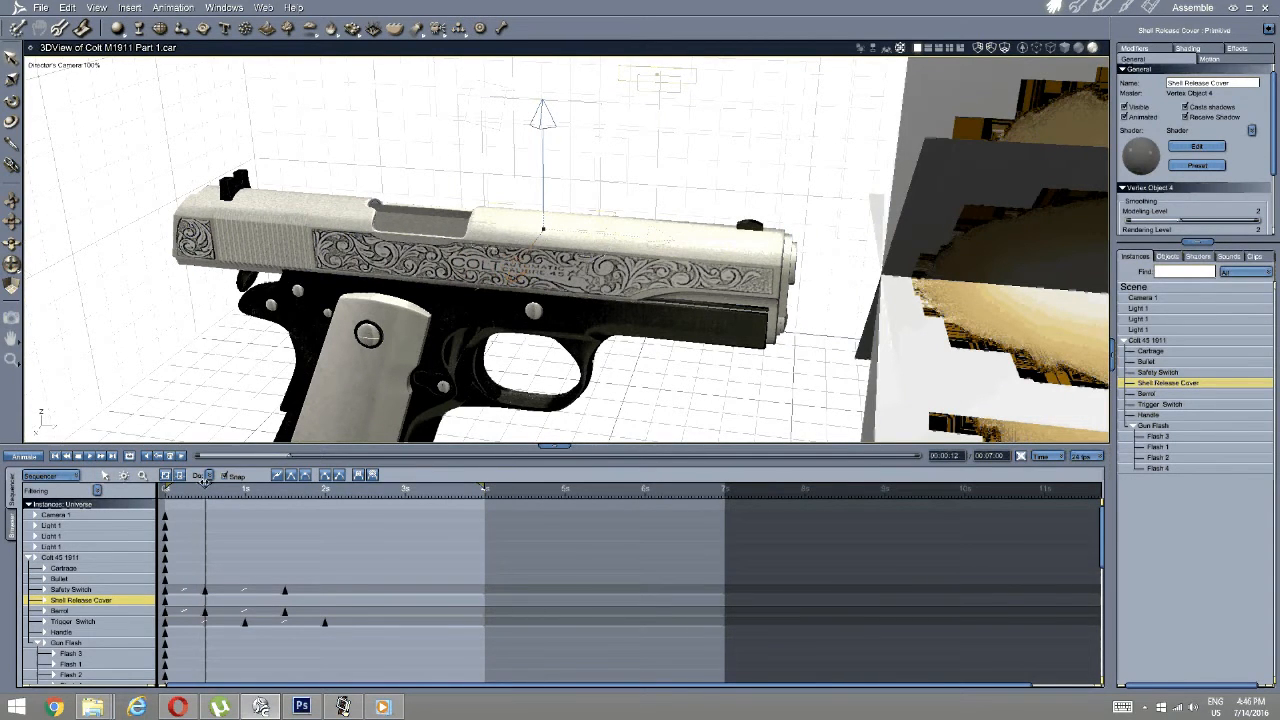
middle_drag(335, 215, 325, 485)
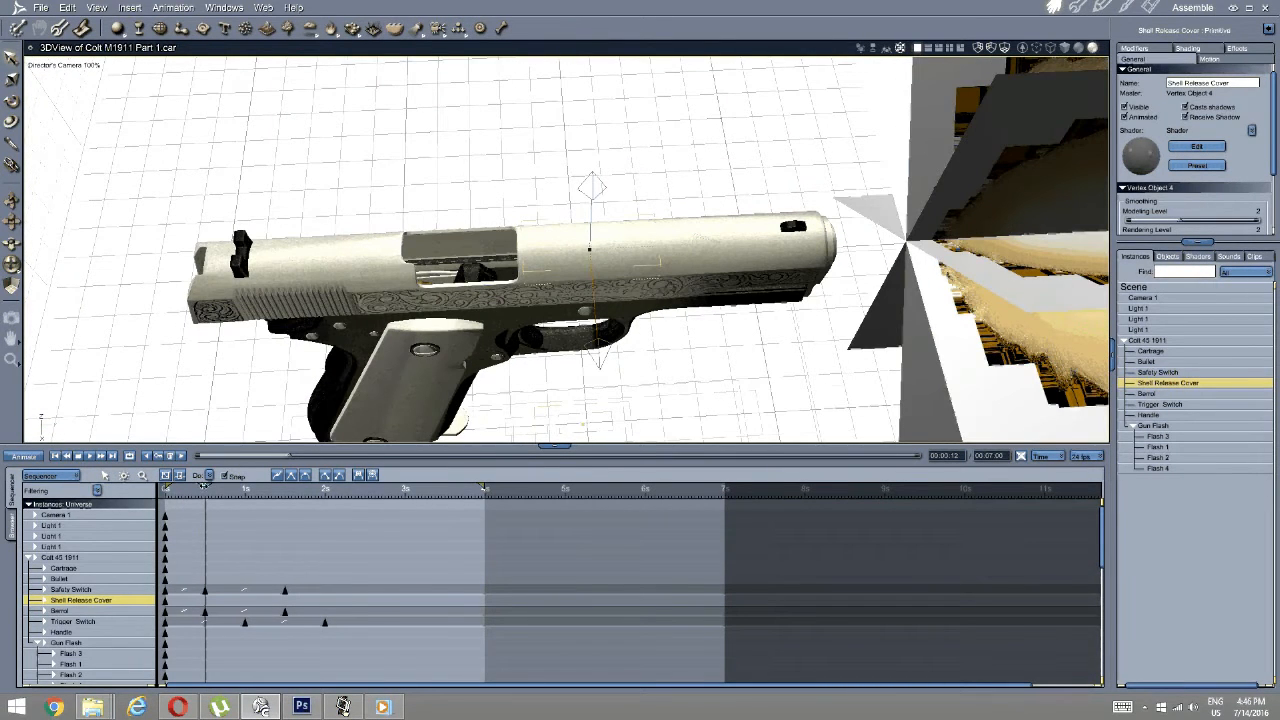
drag(205, 487, 151, 487)
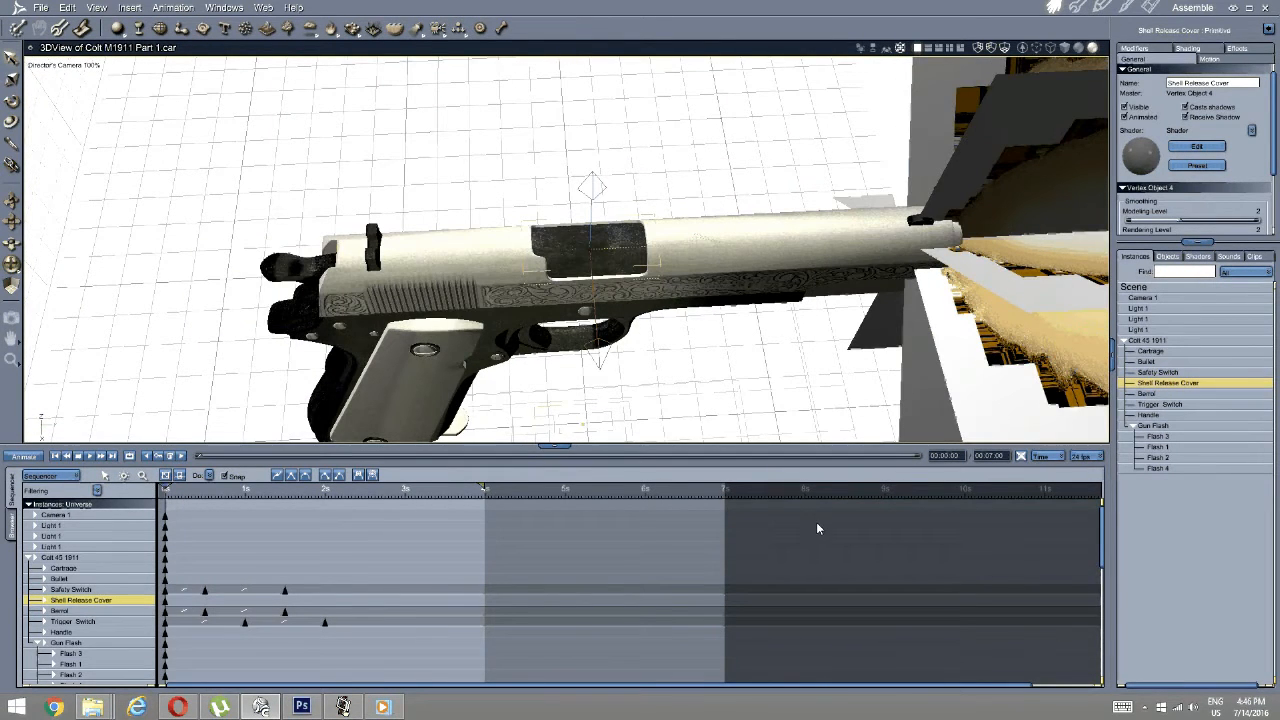
Slide the Bullet backward along the gun into the chamber at the start of the timeline.
click(1147, 362)
drag(708, 248, 612, 252)
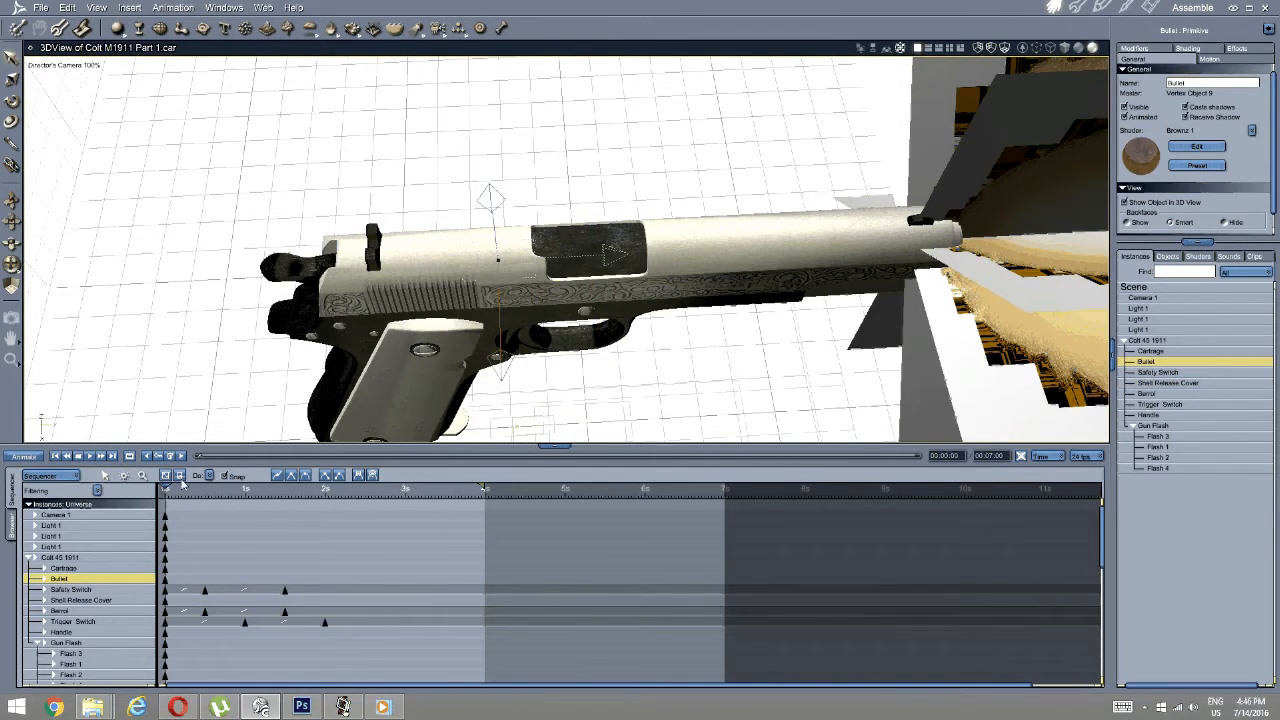
mouse_move(168, 486)
mouse_down()
mouse_move(196, 480)
mouse_move(153, 488)
mouse_up()
drag(600, 255, 581, 260)
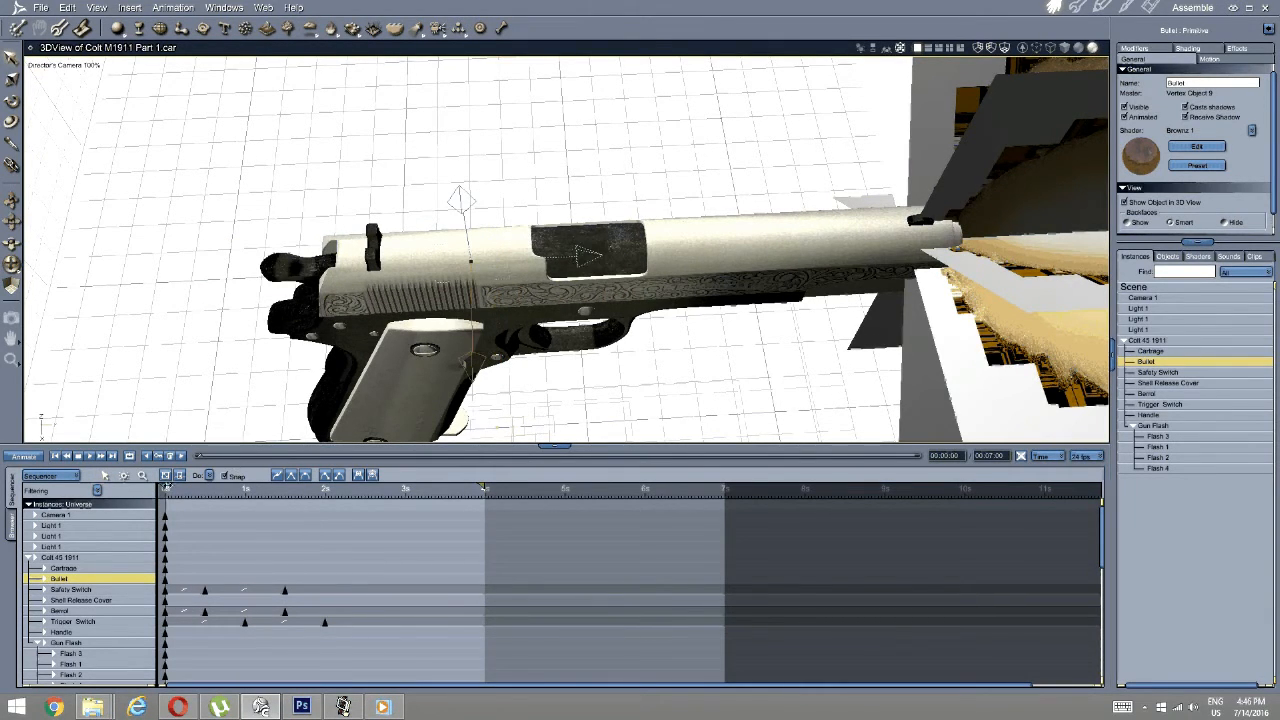
Raise the Bullet straight up out of the open ejection port at 00:00:12 to keyframe its ejection.
drag(166, 487, 205, 478)
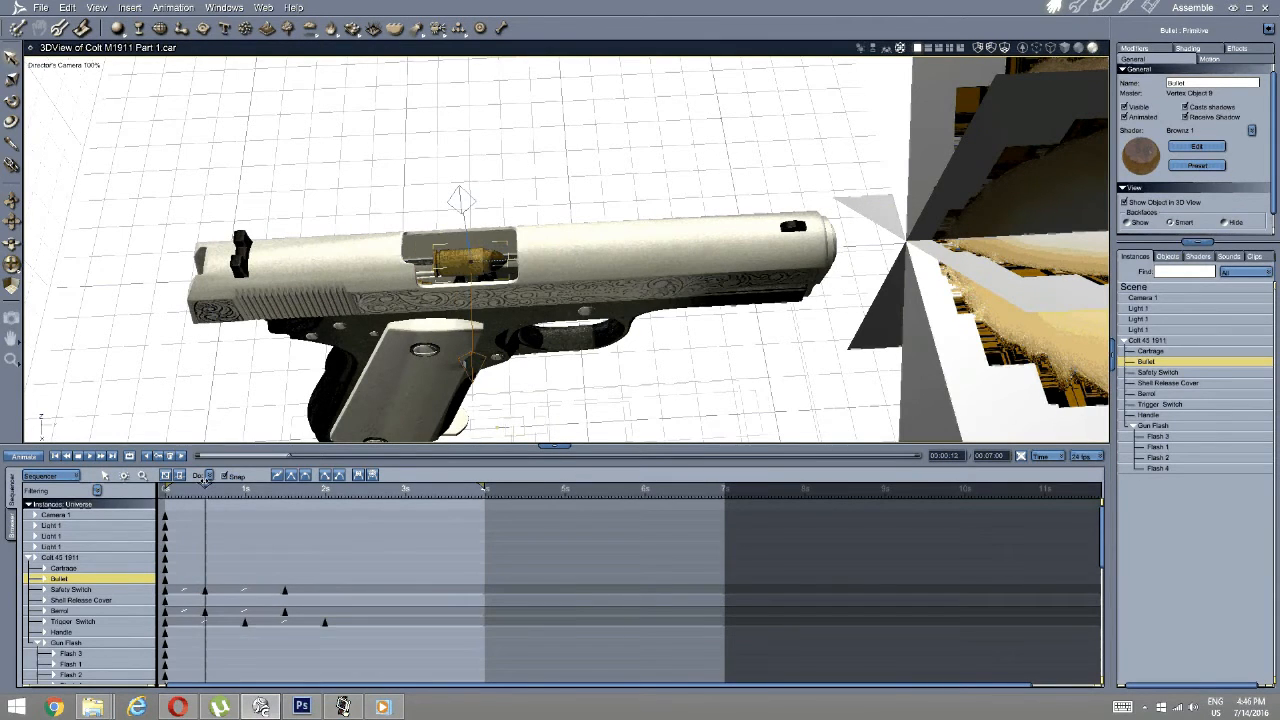
middle_drag(461, 360, 380, 343)
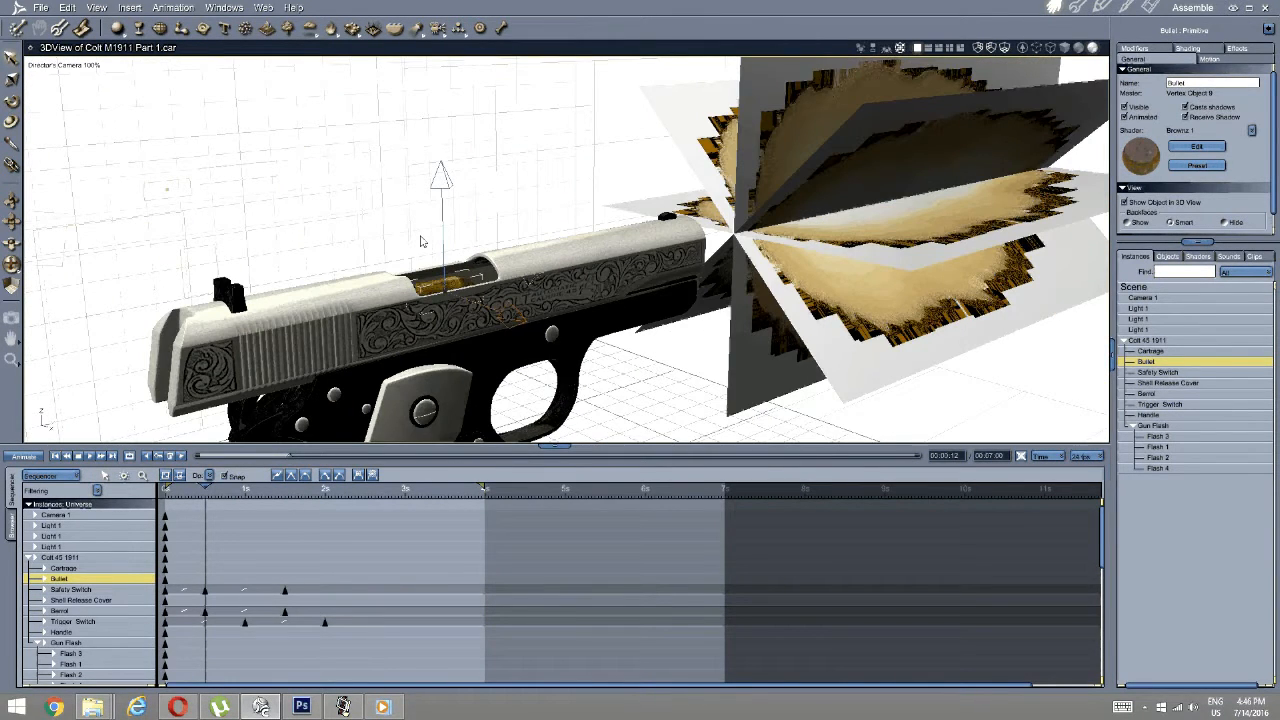
drag(441, 180, 442, 134)
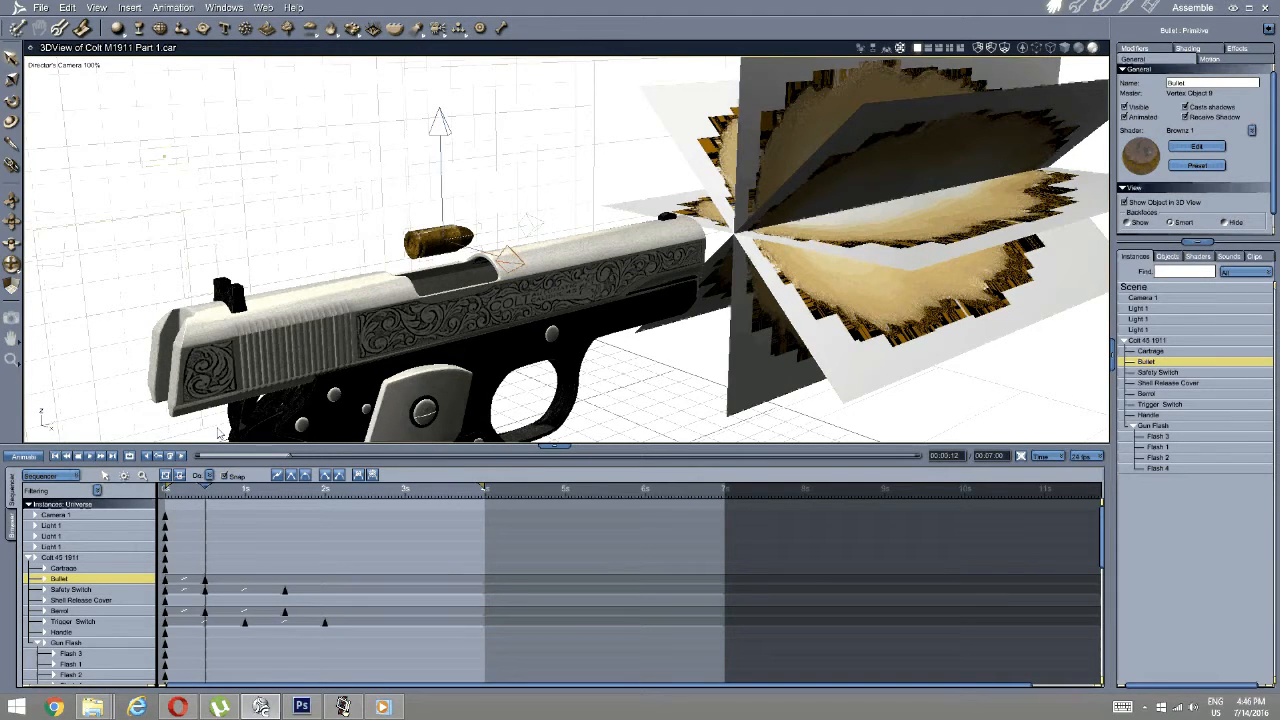
key(ctrl+z)
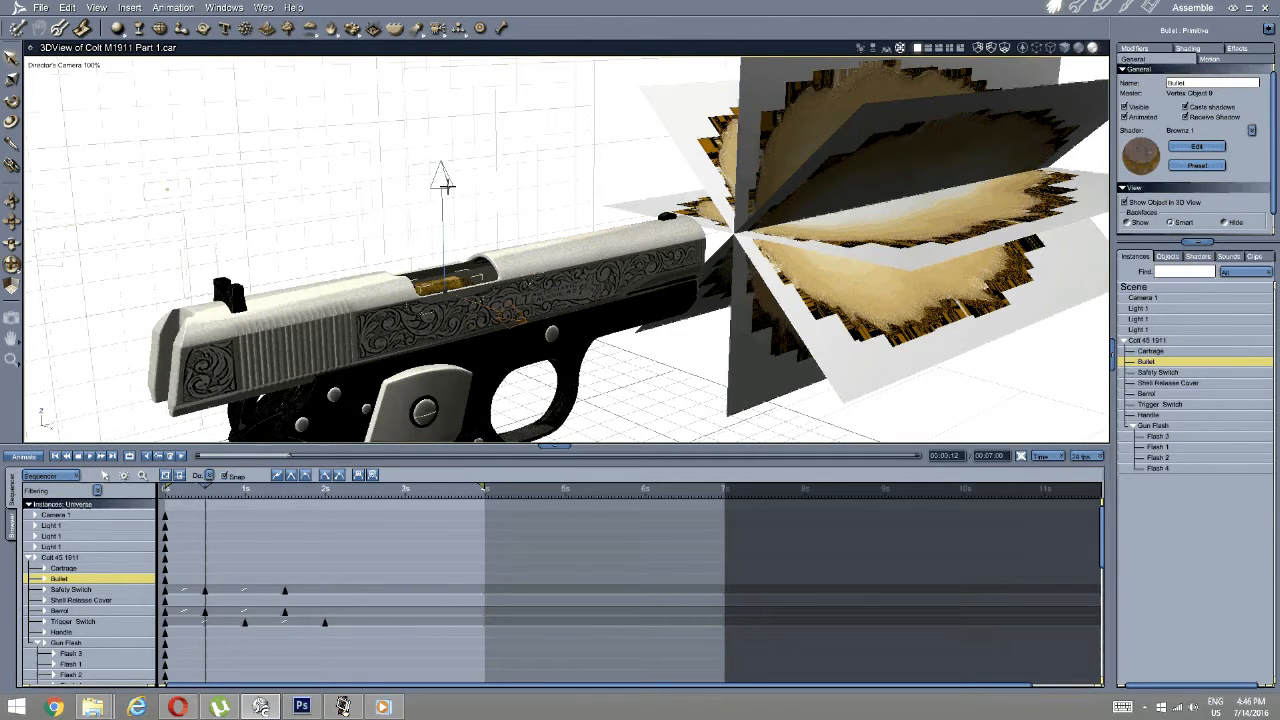
drag(443, 183, 437, 131)
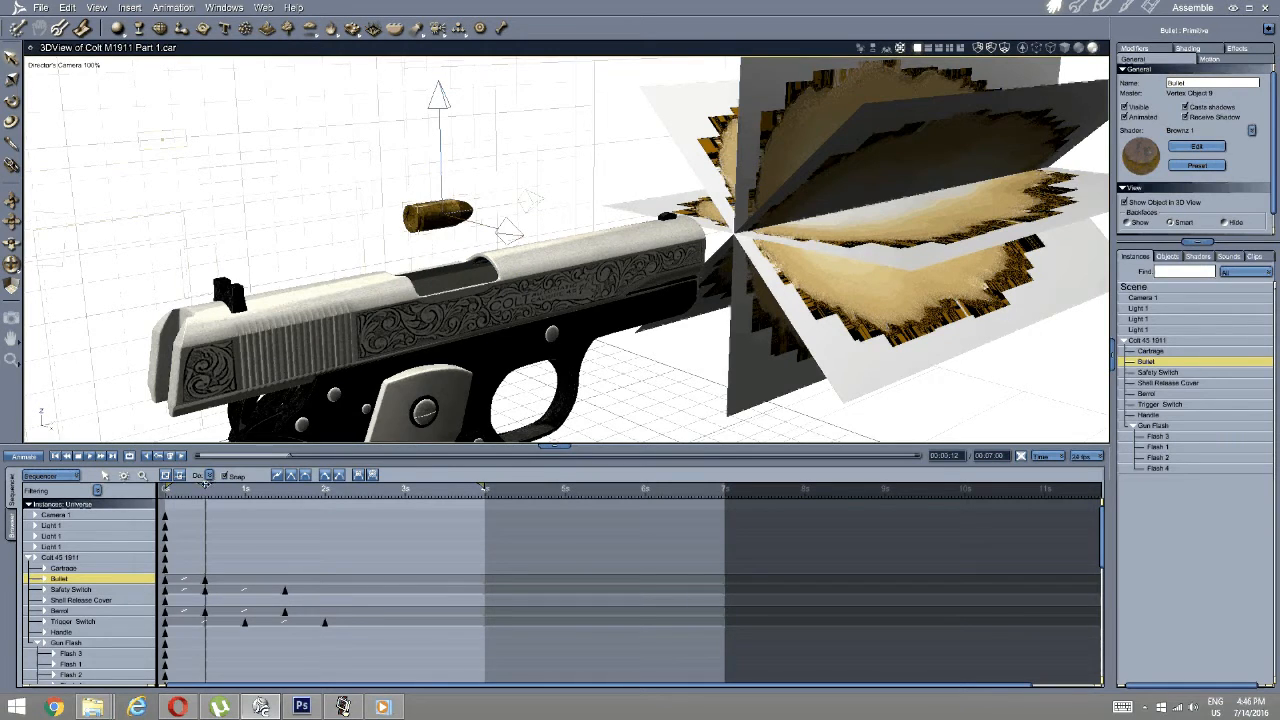
Lower the Bullet back into the chamber at 00:00:11 to keyframe it staying there until the slide has opened.
drag(204, 487, 201, 487)
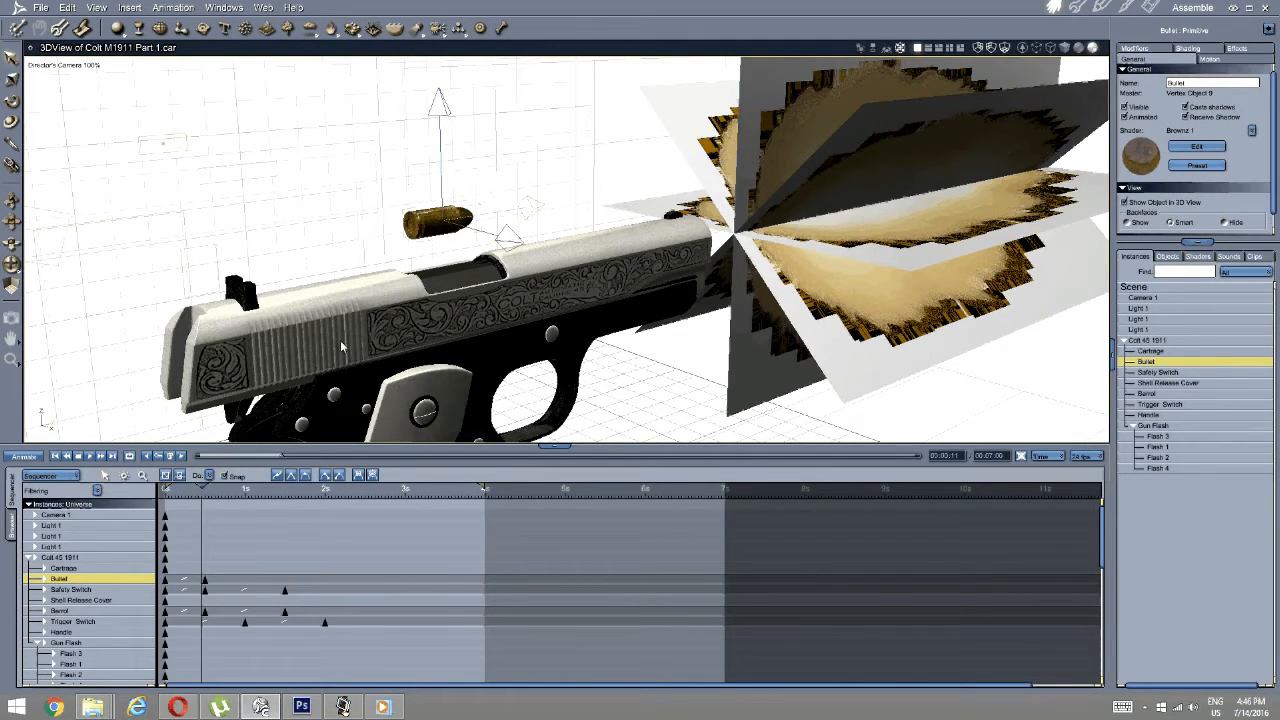
drag(458, 108, 446, 180)
middle_drag(446, 180, 604, 231)
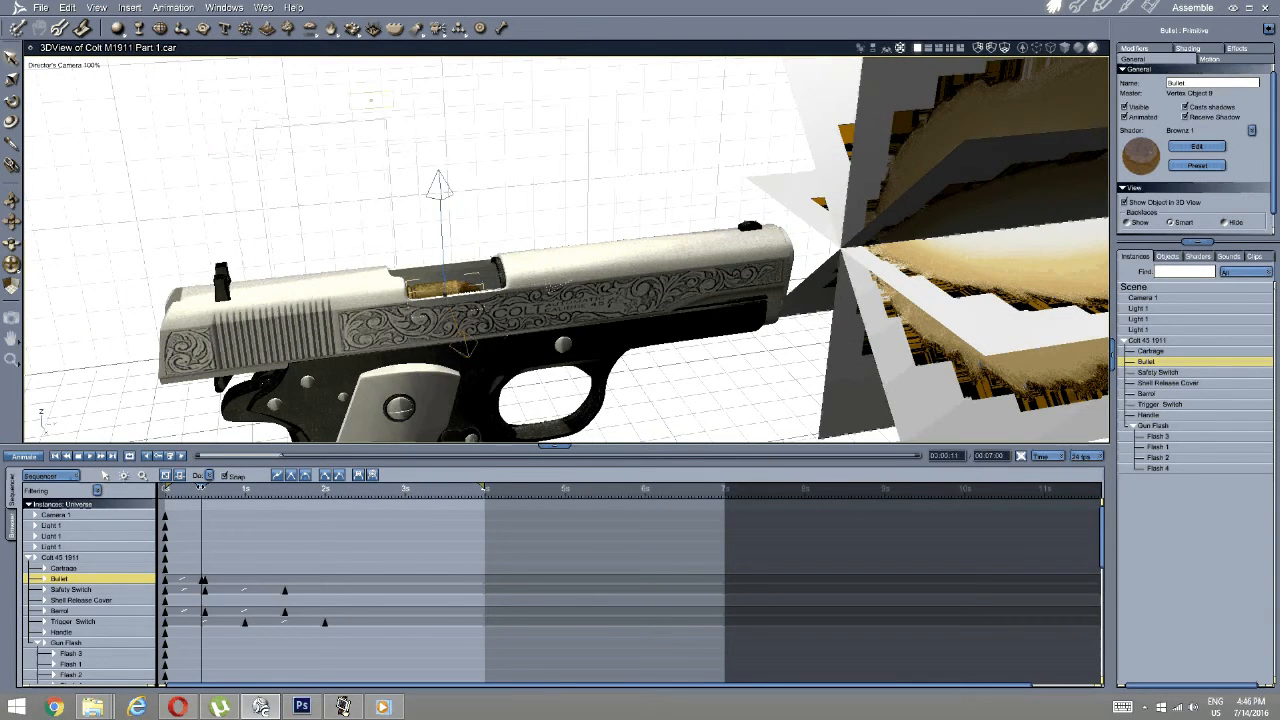
Move the Bullet's raised keyframe from 00:00:12 to about 00:00:16.
click(208, 491)
drag(209, 480, 205, 487)
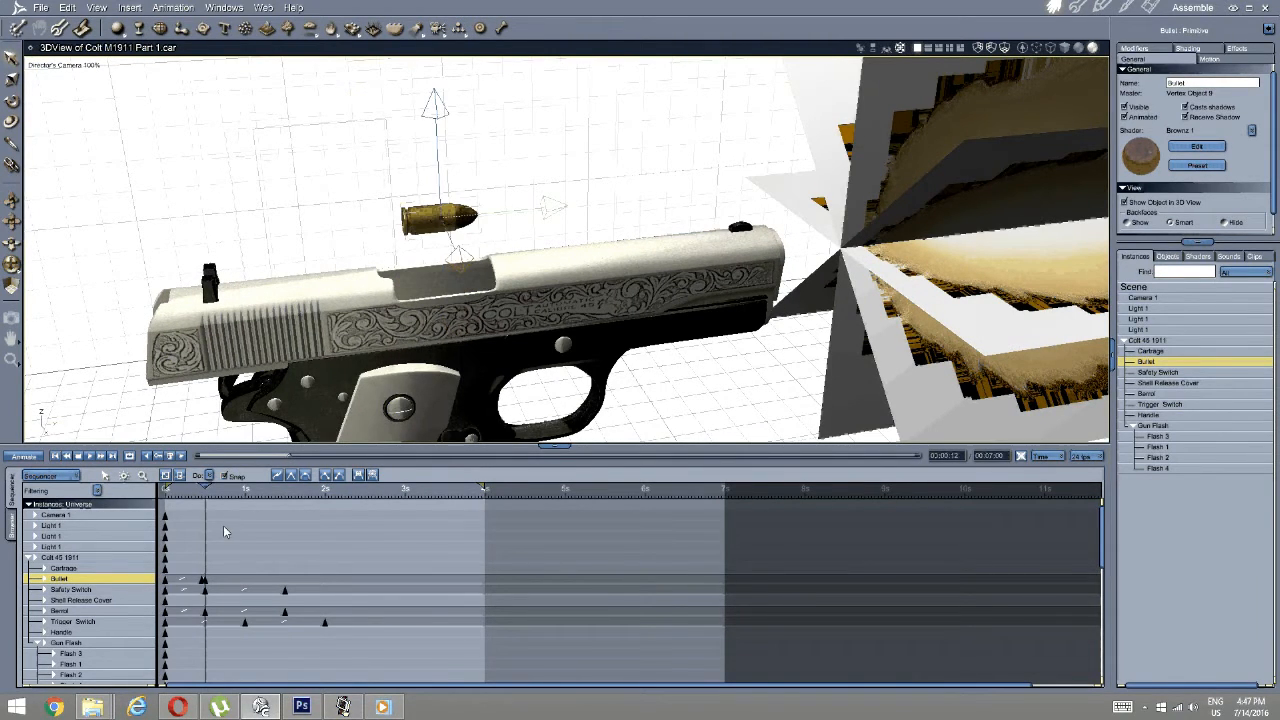
click(204, 581)
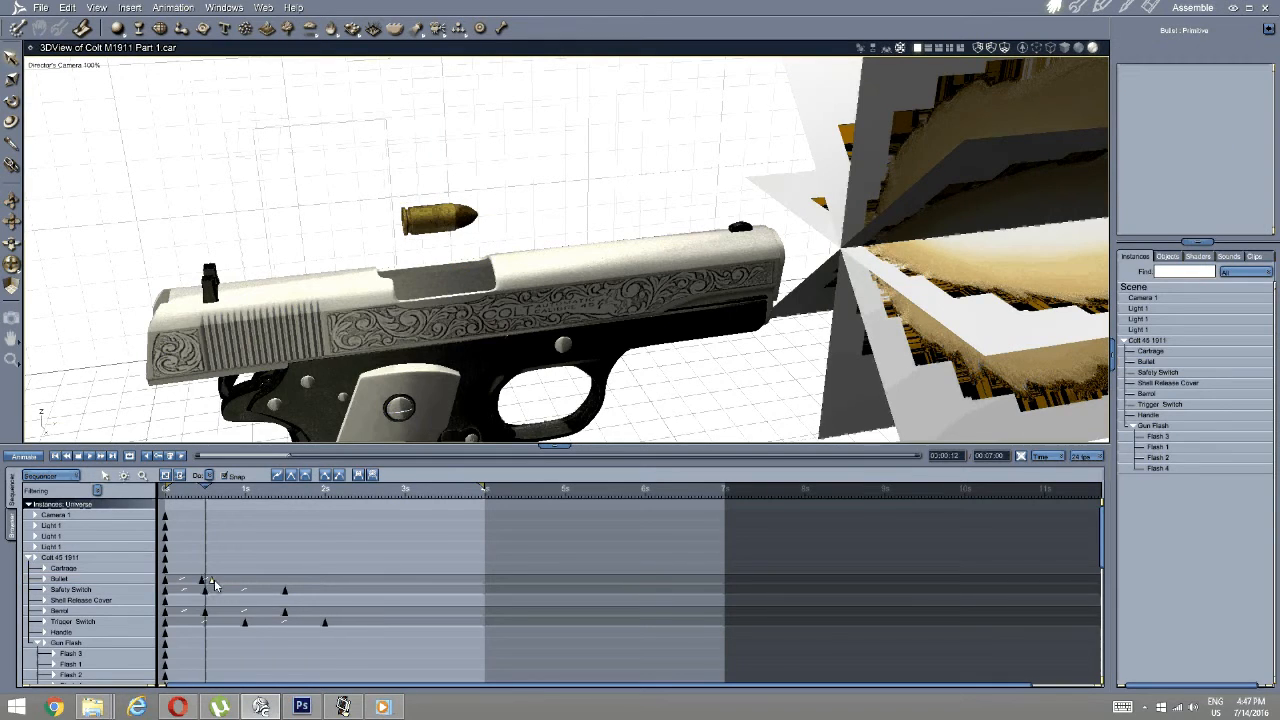
drag(214, 580, 219, 580)
Move the Bullet outward to the gun's right side and higher at 00:00:21 to keyframe its flight.
drag(205, 487, 235, 479)
middle_drag(234, 318, 371, 200)
click(455, 208)
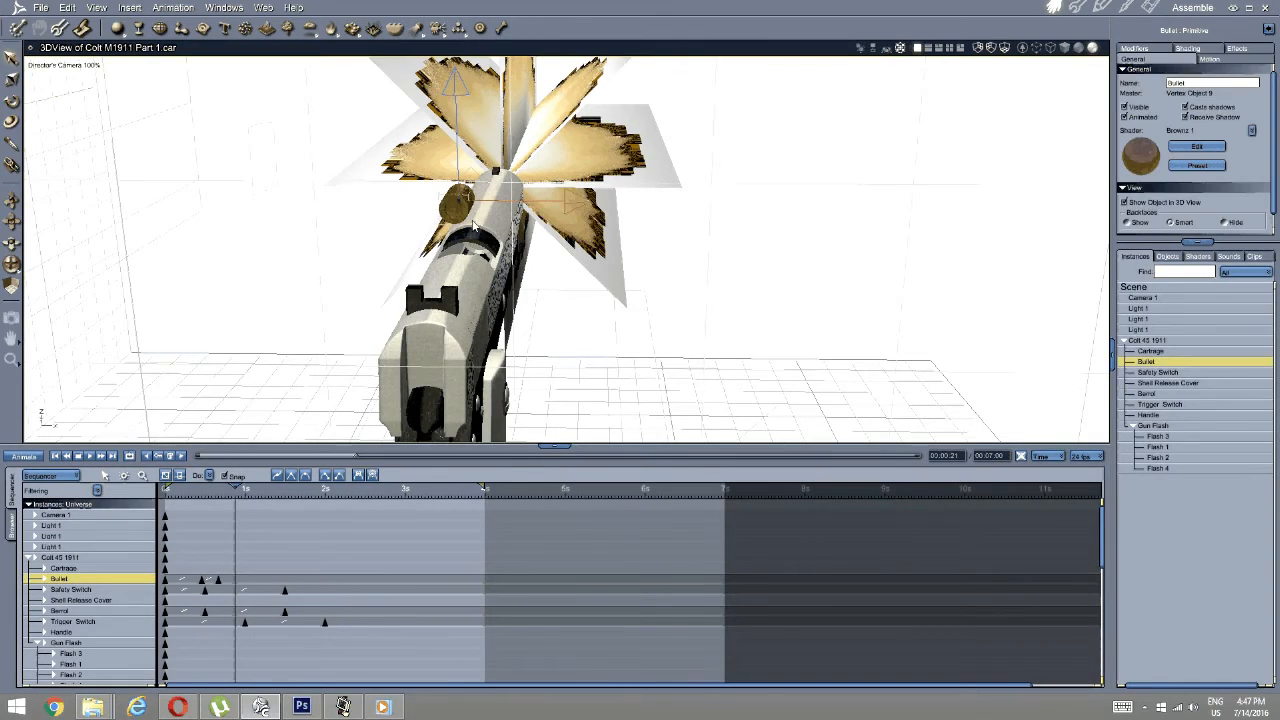
middle_drag(473, 228, 434, 206)
drag(575, 201, 669, 224)
middle_drag(669, 224, 514, 210)
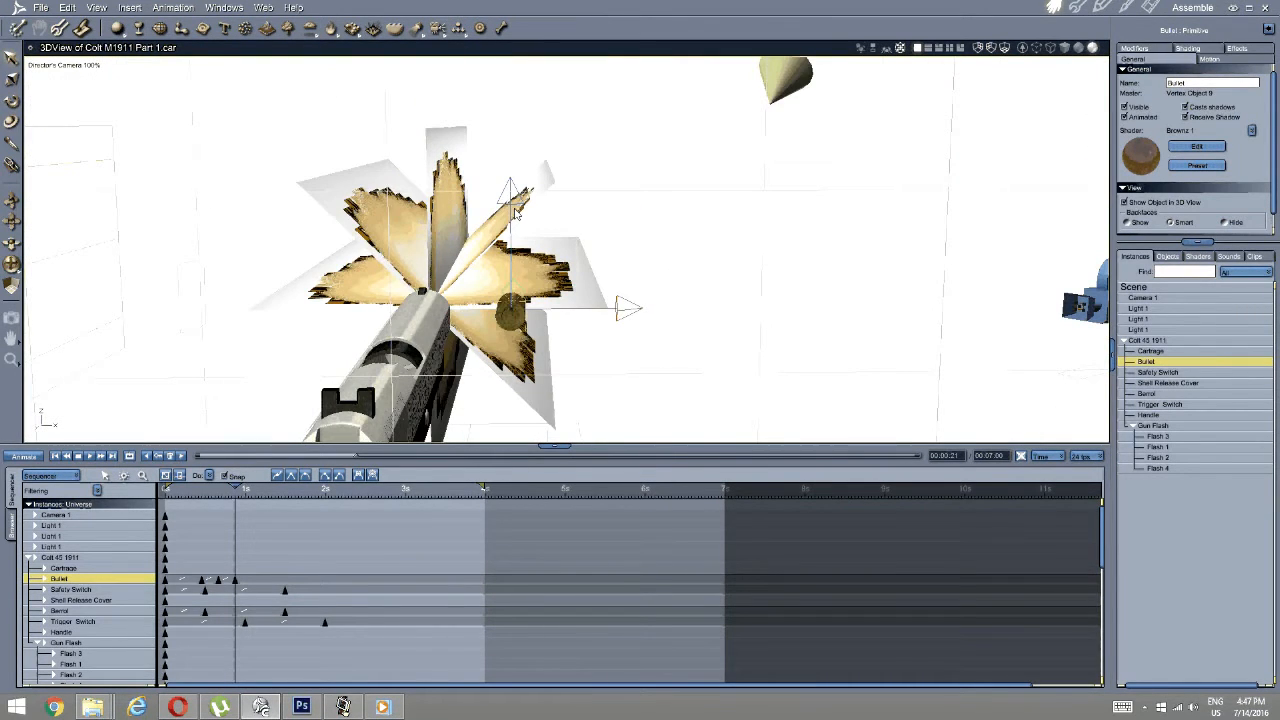
drag(510, 190, 506, 107)
drag(621, 229, 655, 229)
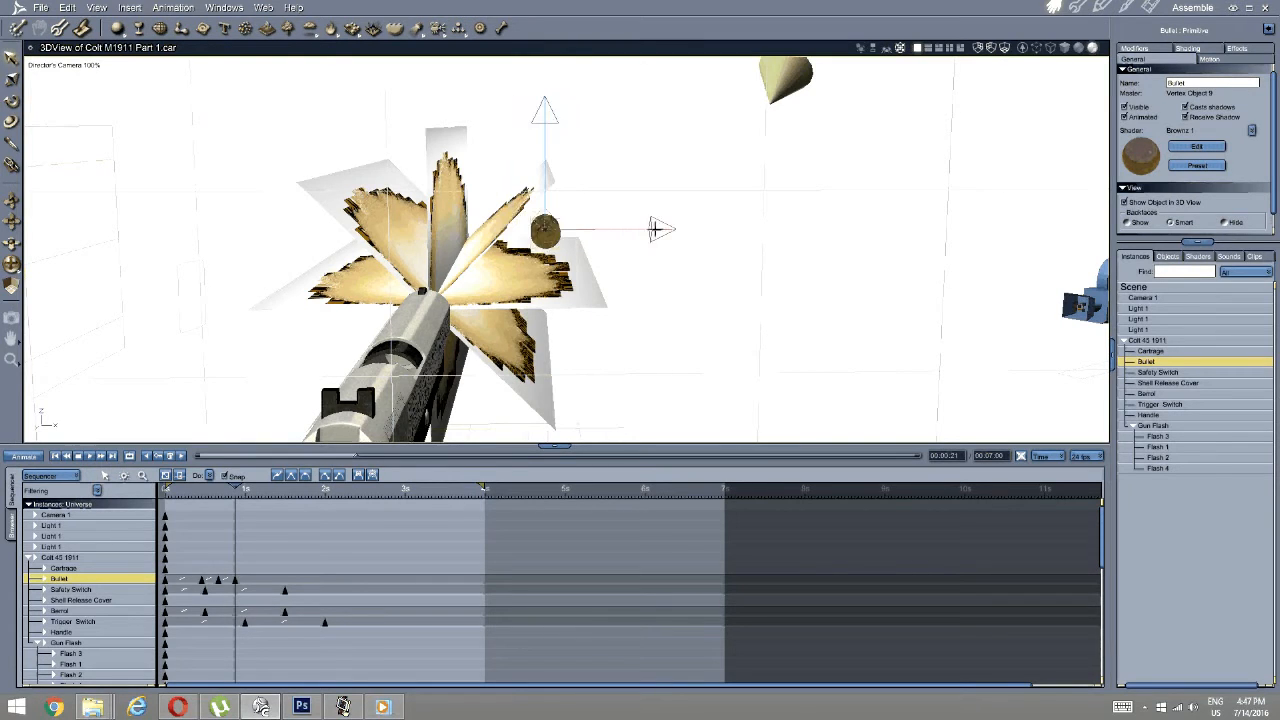
Rotate the Bullet at 00:00:21 to tip it upward and turn it sideways in mid-air.
middle_drag(655, 229, 118, 129)
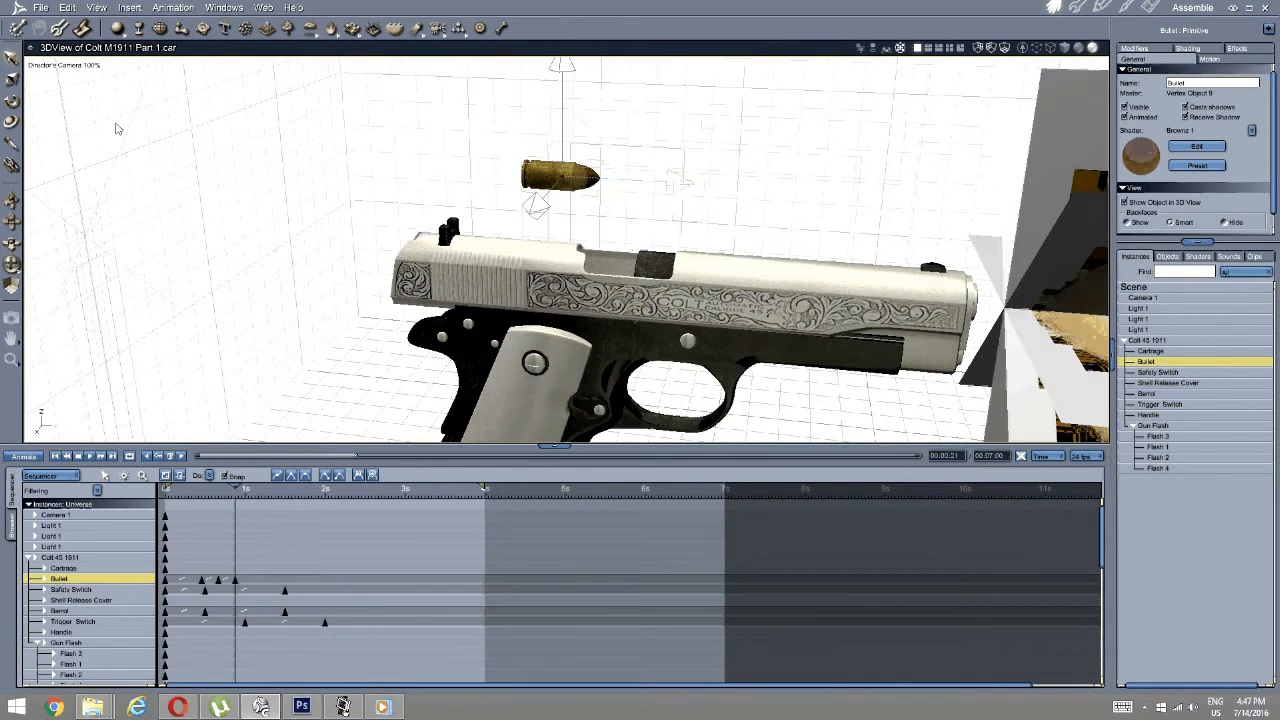
click(12, 100)
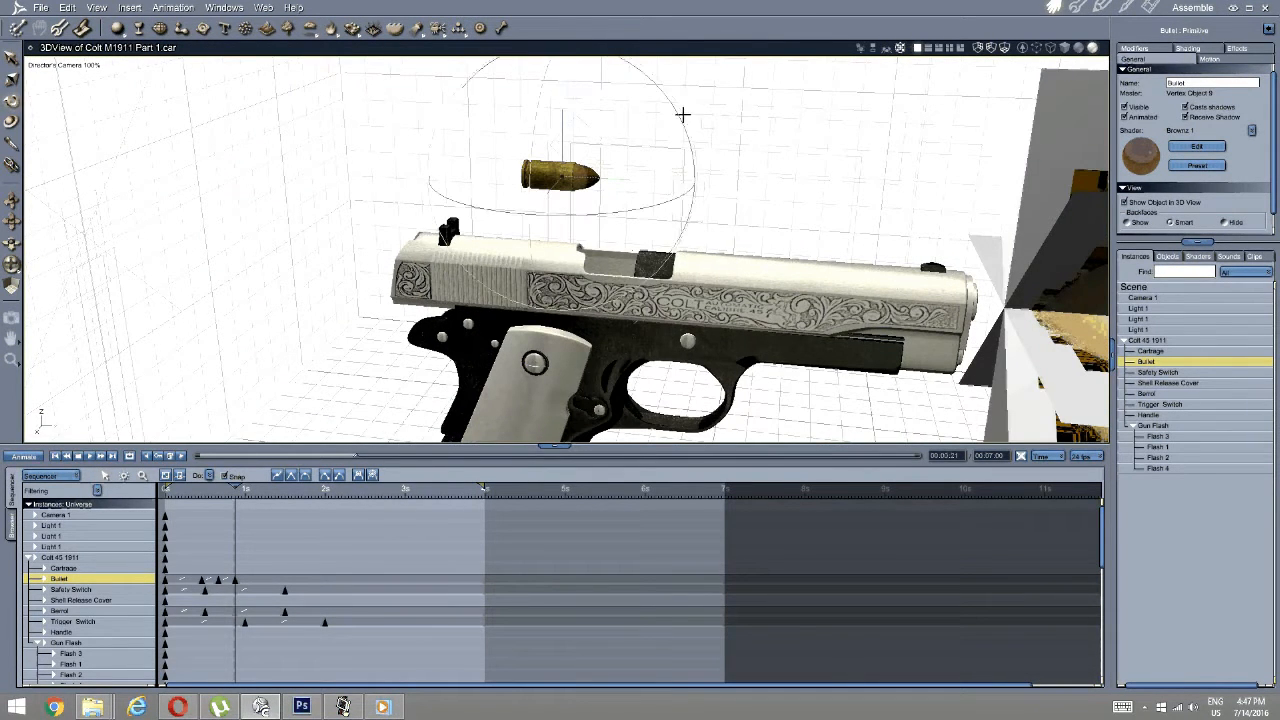
drag(682, 115, 609, 157)
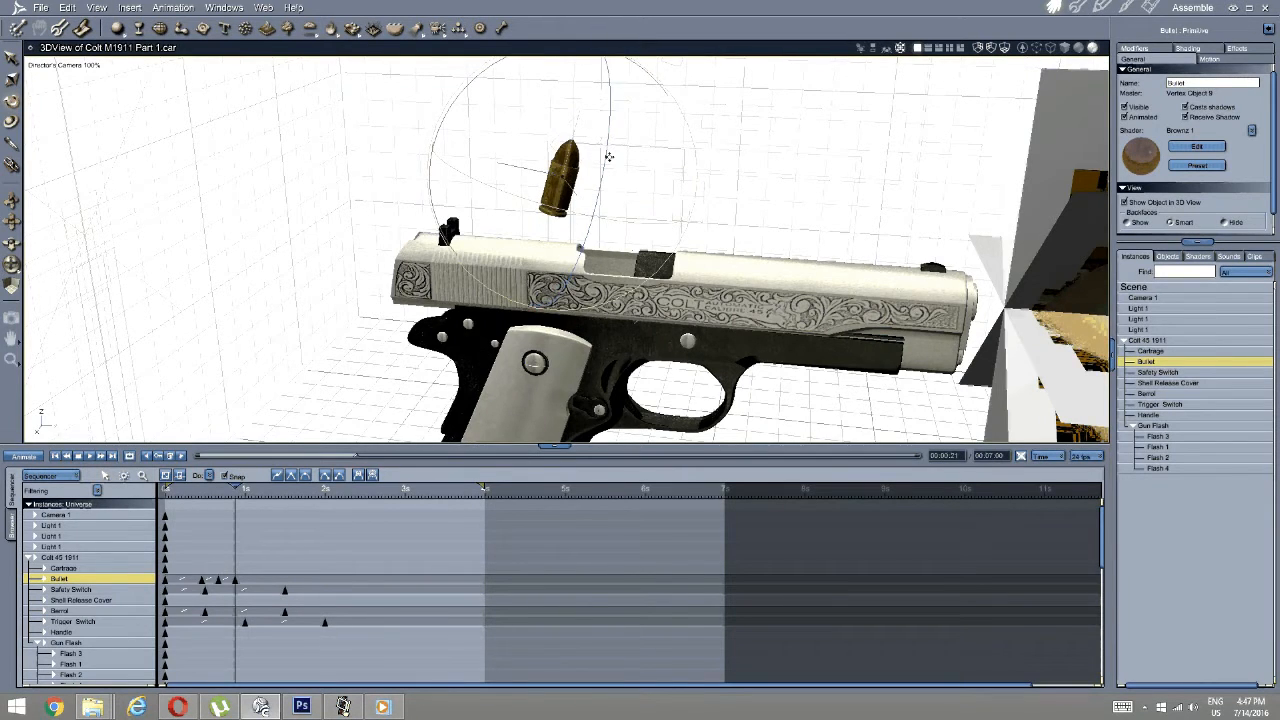
middle_drag(609, 157, 546, 131)
drag(511, 111, 468, 174)
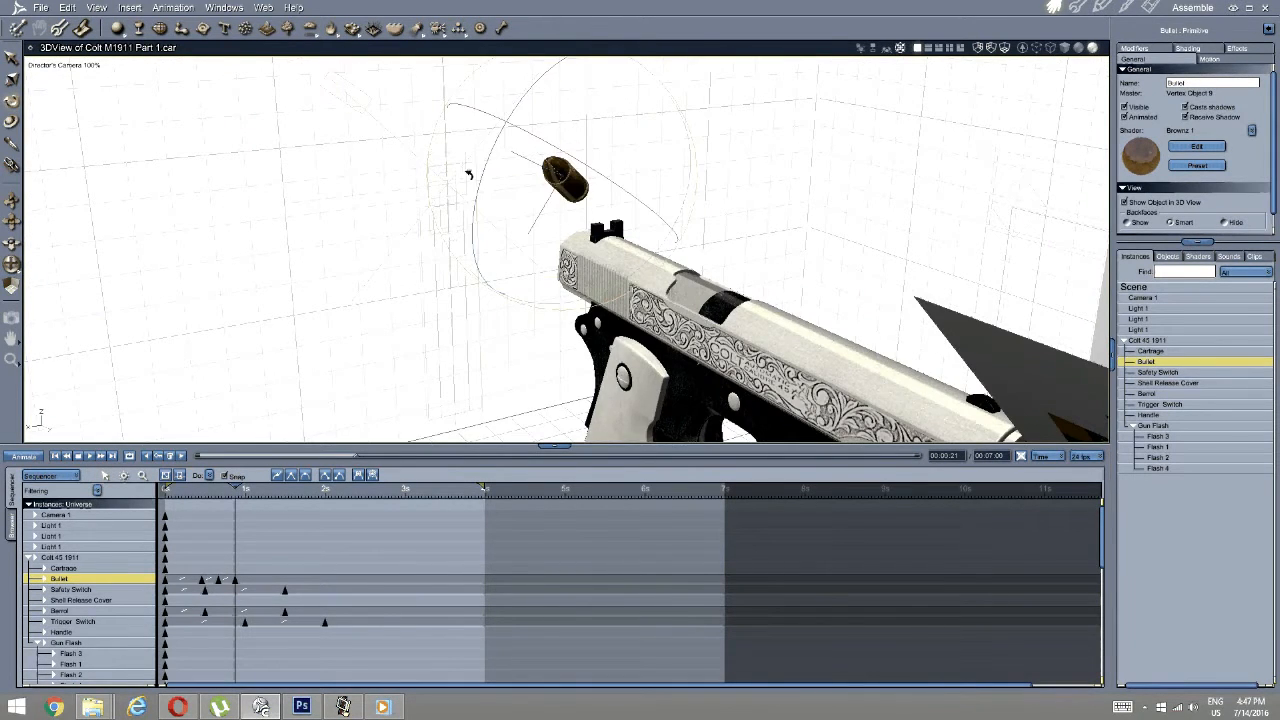
Move the Bullet farther out to the gun's right and downward at 00:01:02 to keyframe the start of its fall.
middle_drag(468, 174, 385, 270)
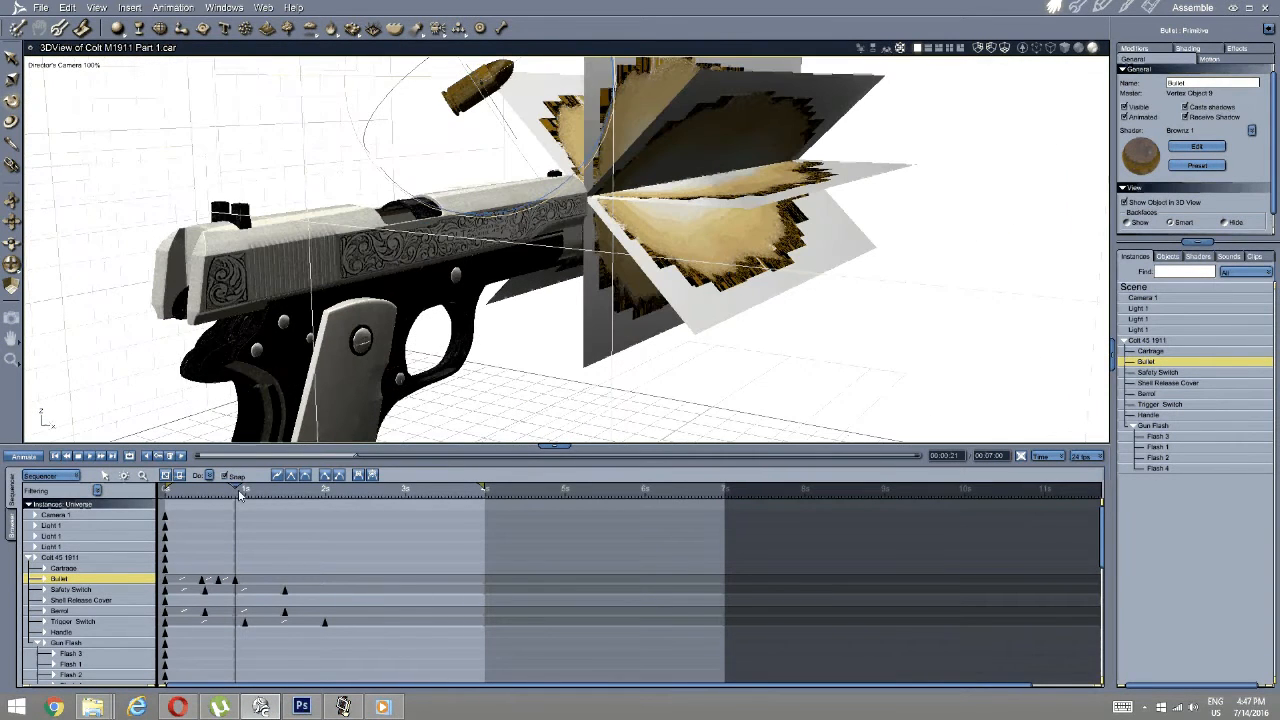
drag(240, 495, 250, 487)
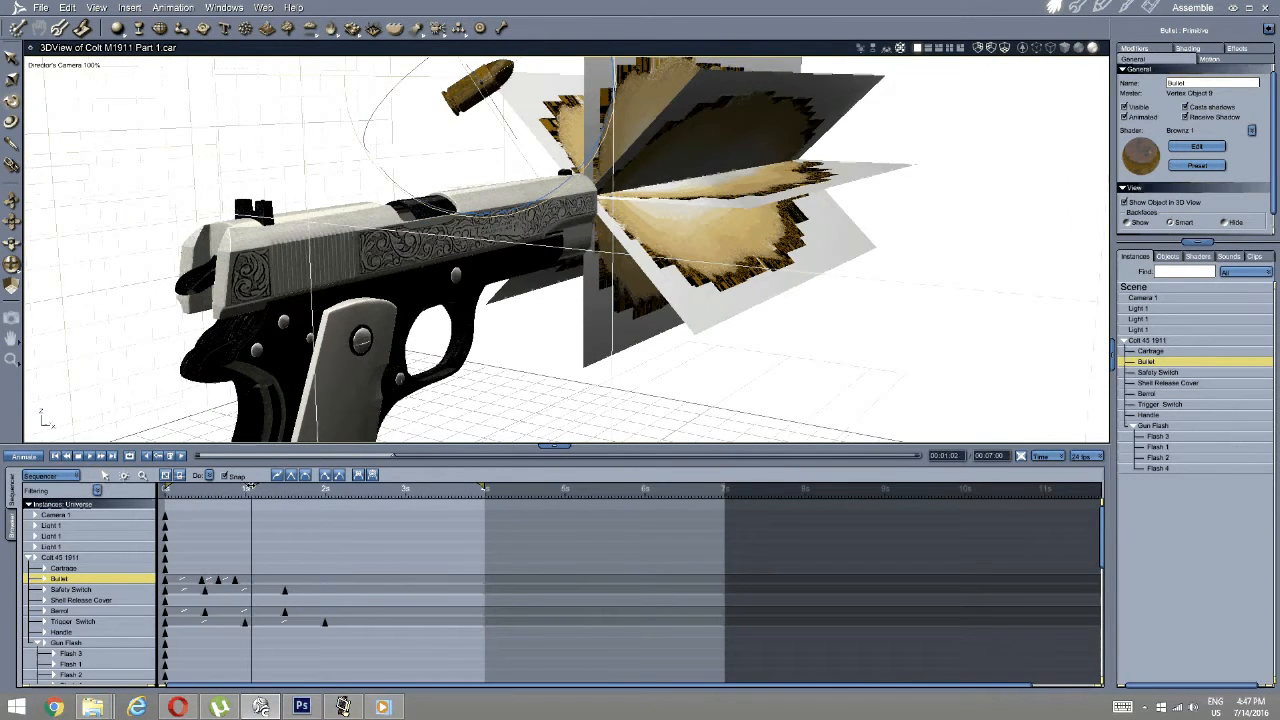
click(247, 514)
middle_drag(456, 120, 259, 192)
click(471, 119)
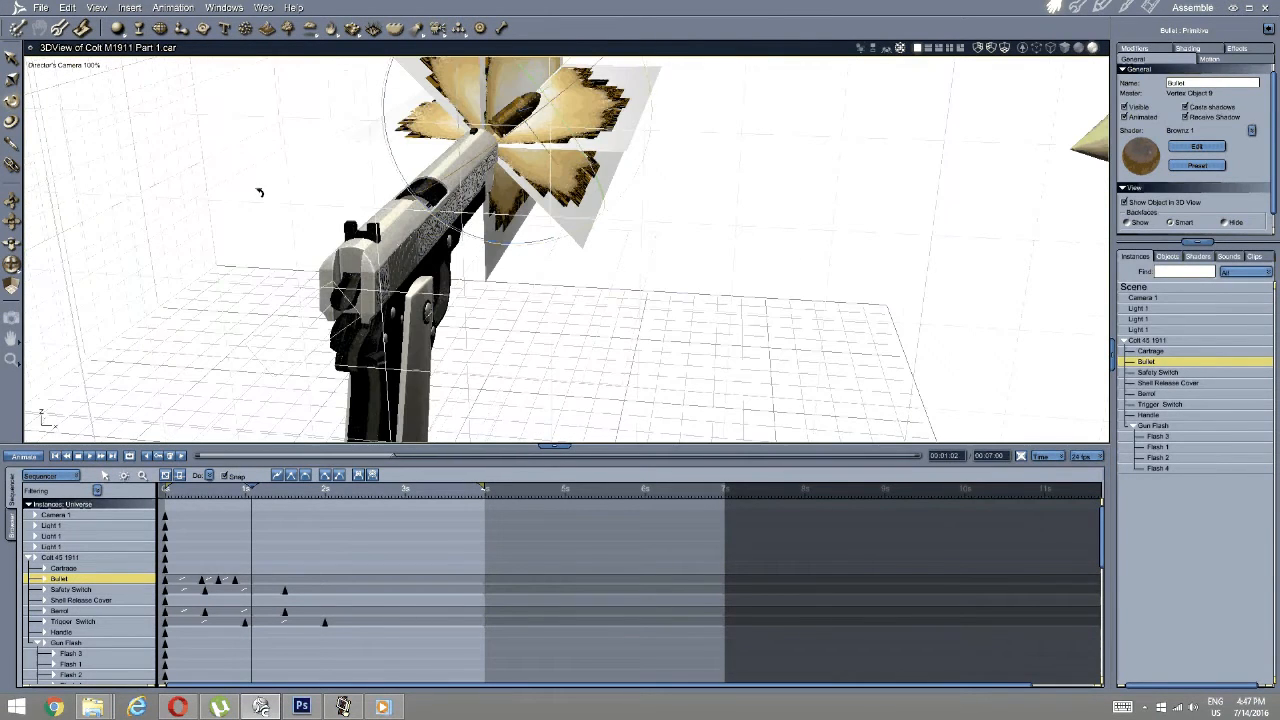
click(11, 59)
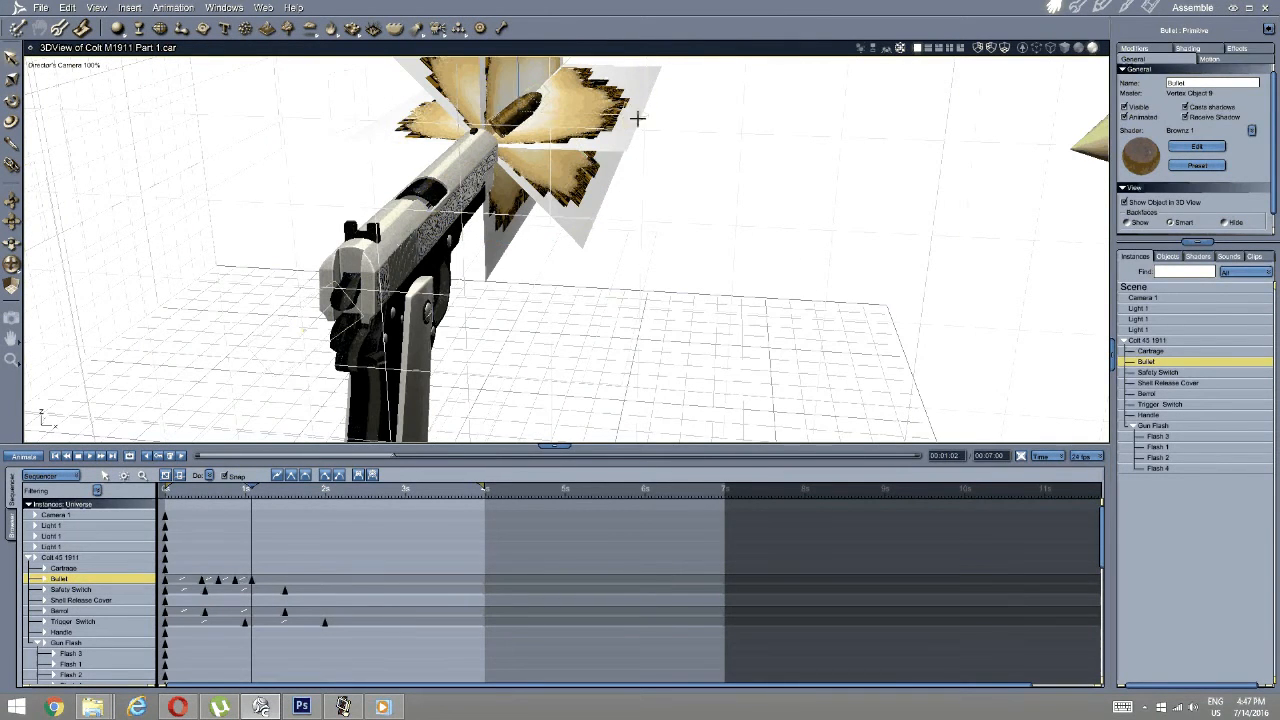
drag(637, 118, 642, 158)
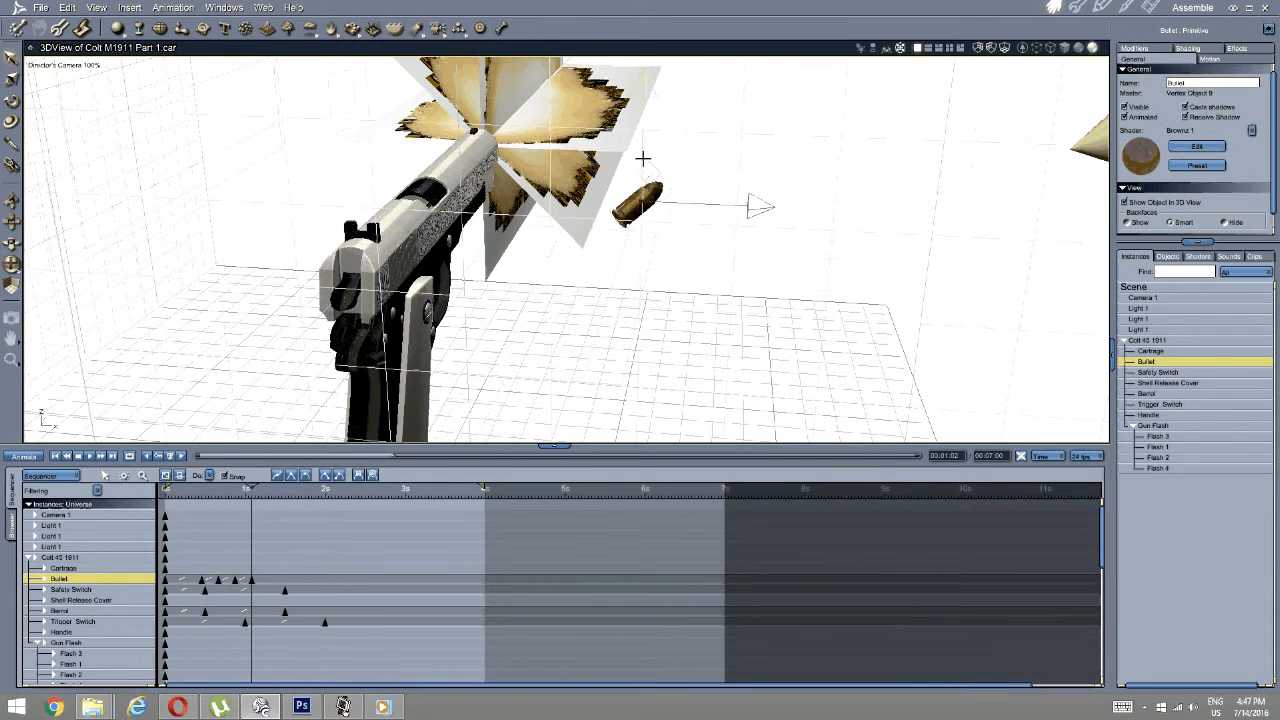
Rotate the falling Bullet at 00:01:02 to continue its tumble.
middle_drag(642, 158, 586, 175)
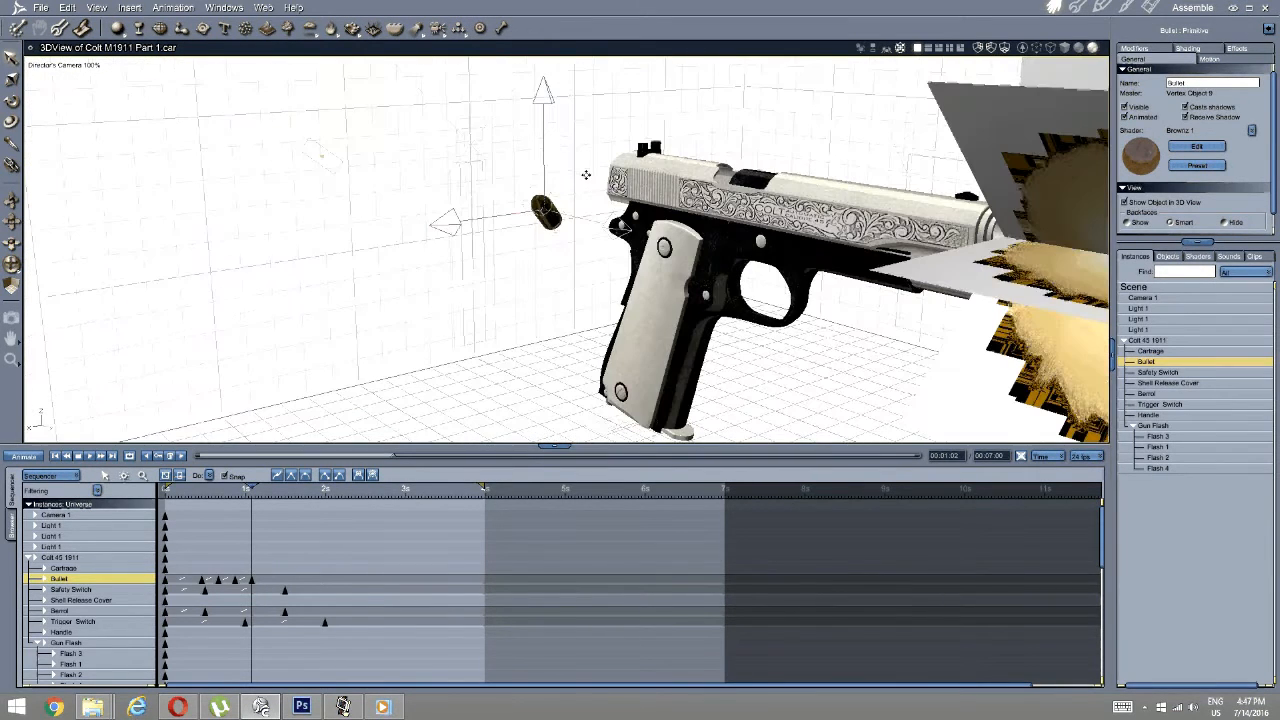
click(11, 100)
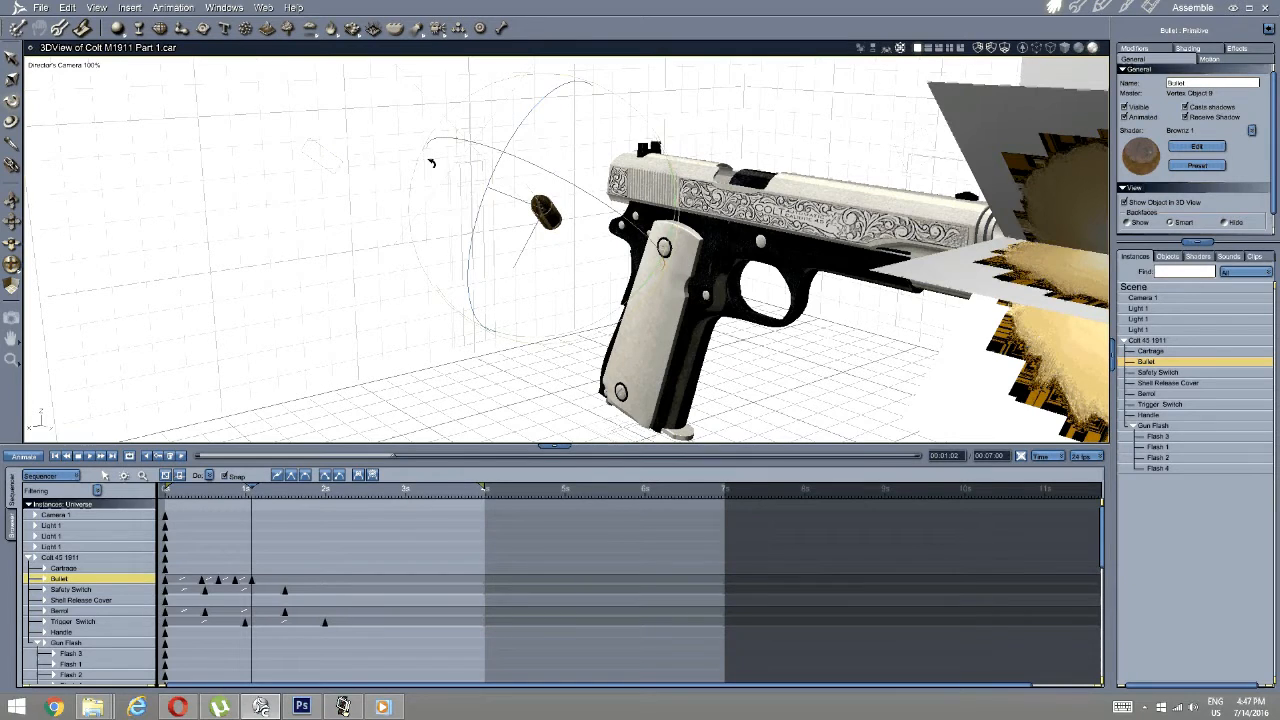
drag(643, 120, 419, 374)
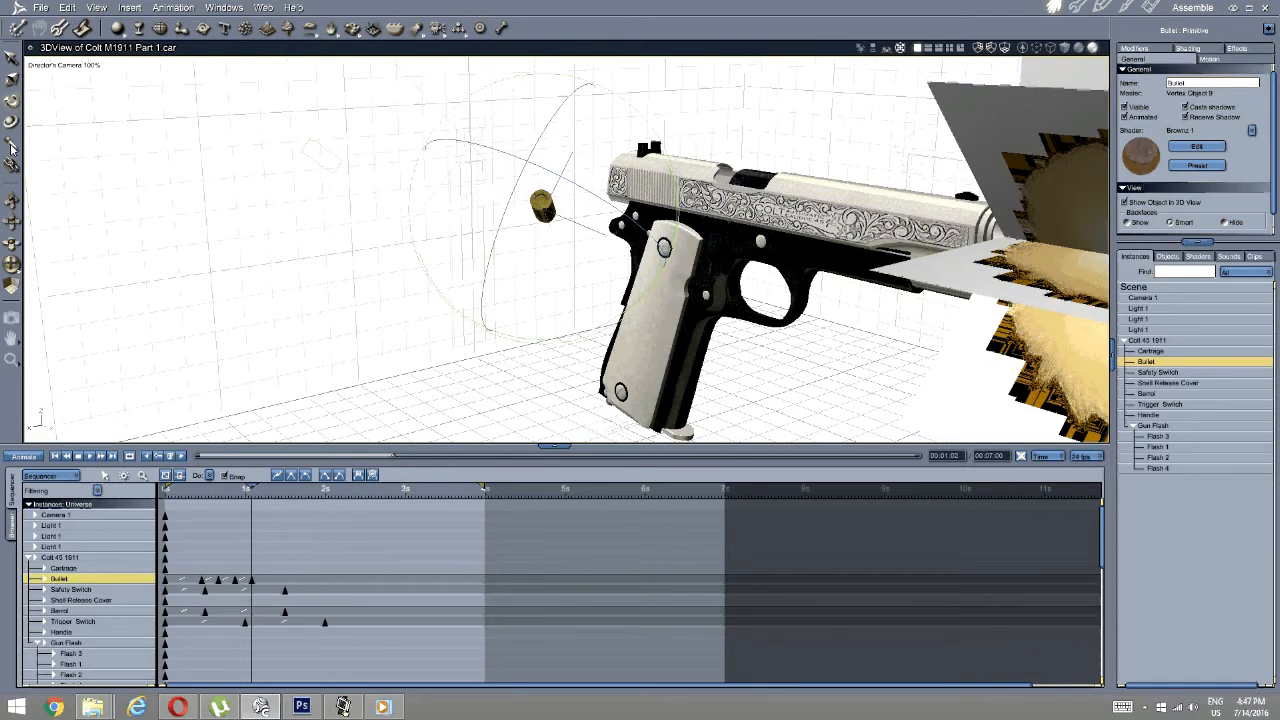
Lower the Bullet below the gun's handle toward the floor at 00:01:07 to keyframe its fall.
click(12, 58)
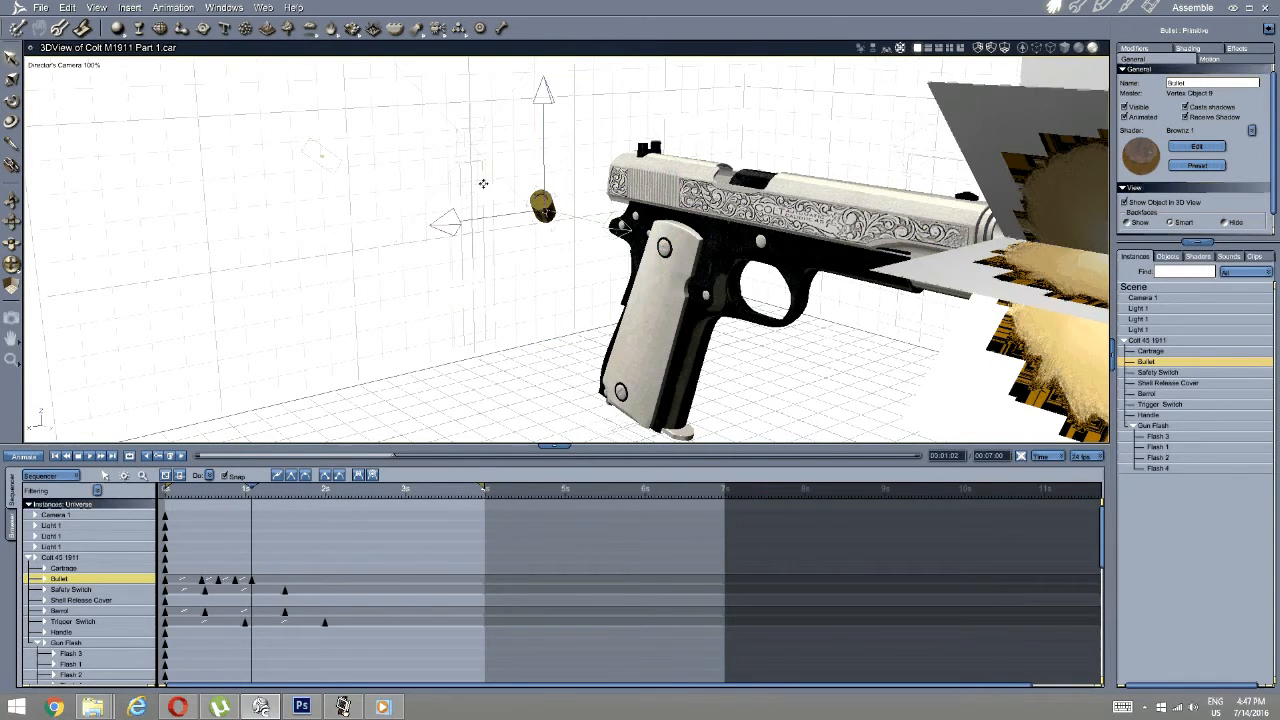
middle_drag(483, 184, 343, 447)
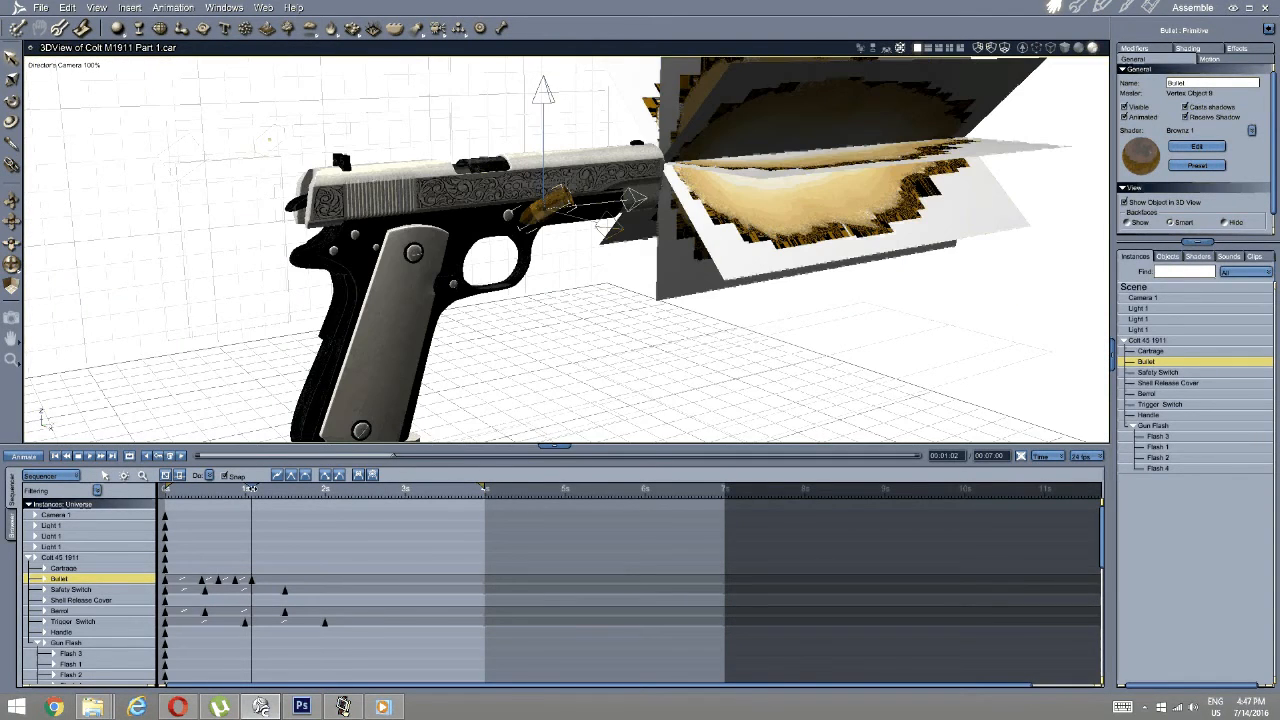
drag(251, 488, 268, 488)
middle_drag(483, 264, 452, 180)
scroll(450, 180, down, 3)
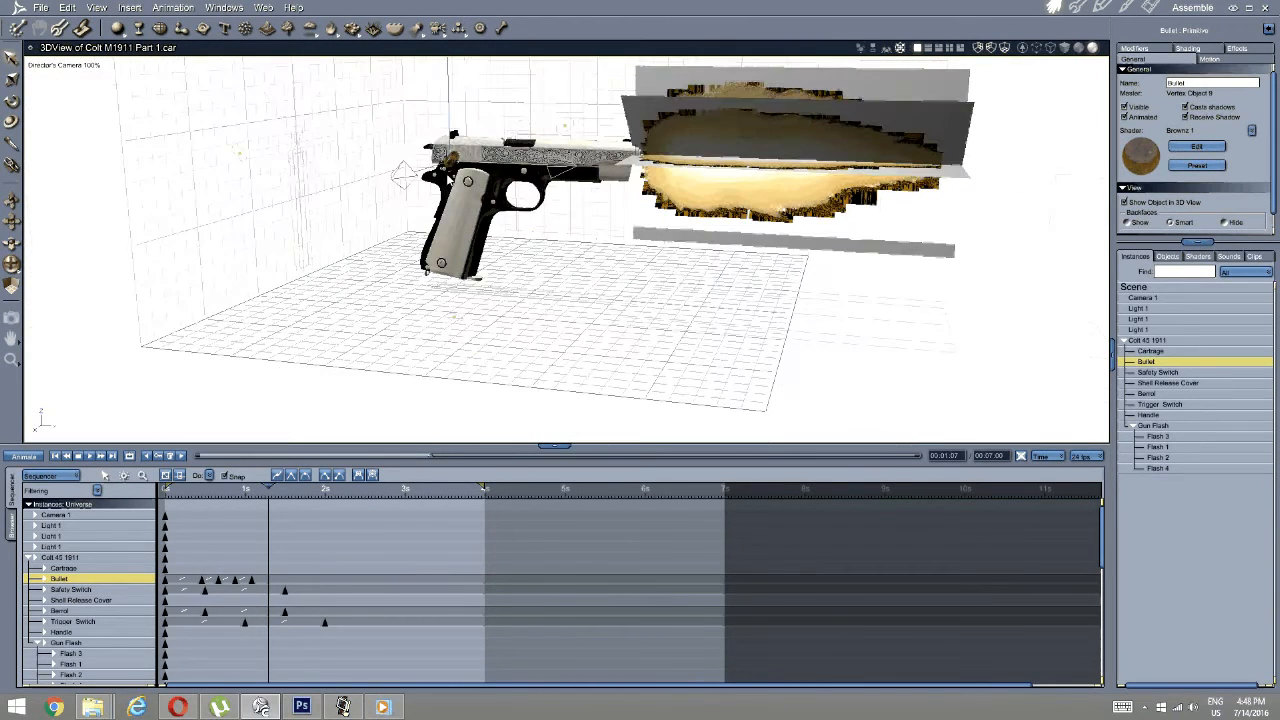
drag(452, 134, 439, 220)
middle_drag(390, 258, 419, 269)
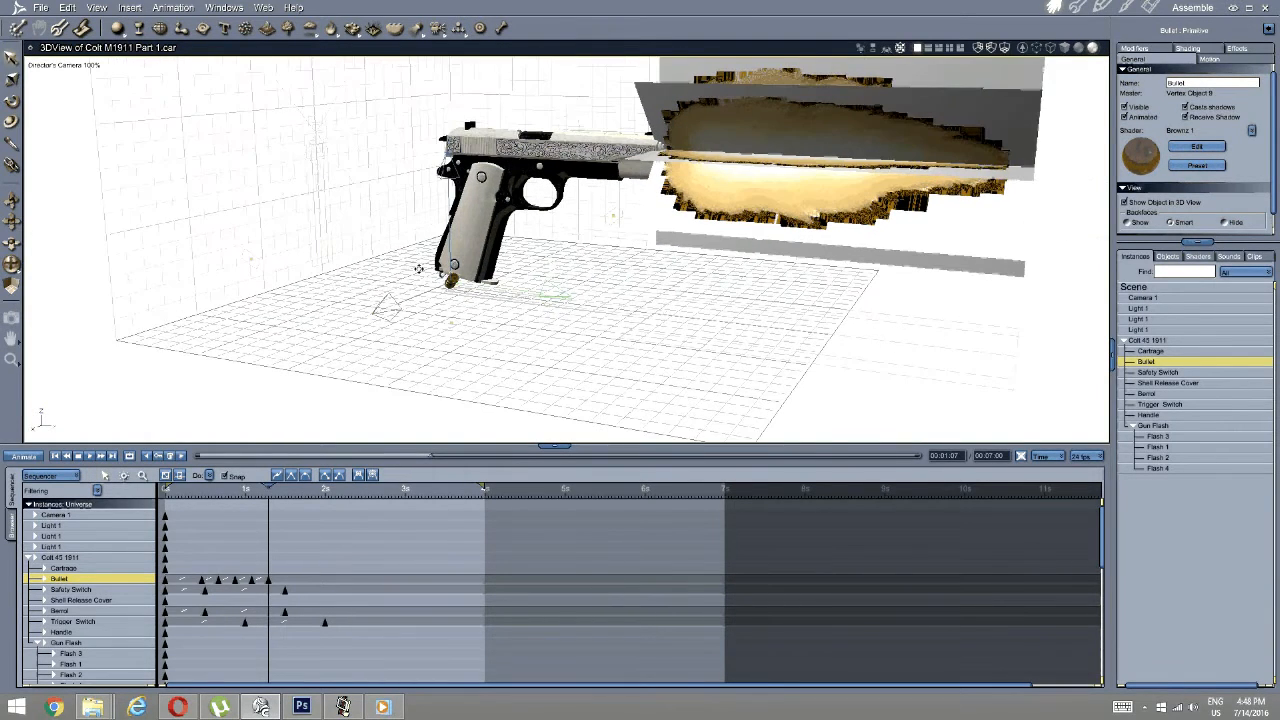
scroll(423, 314, down, 2)
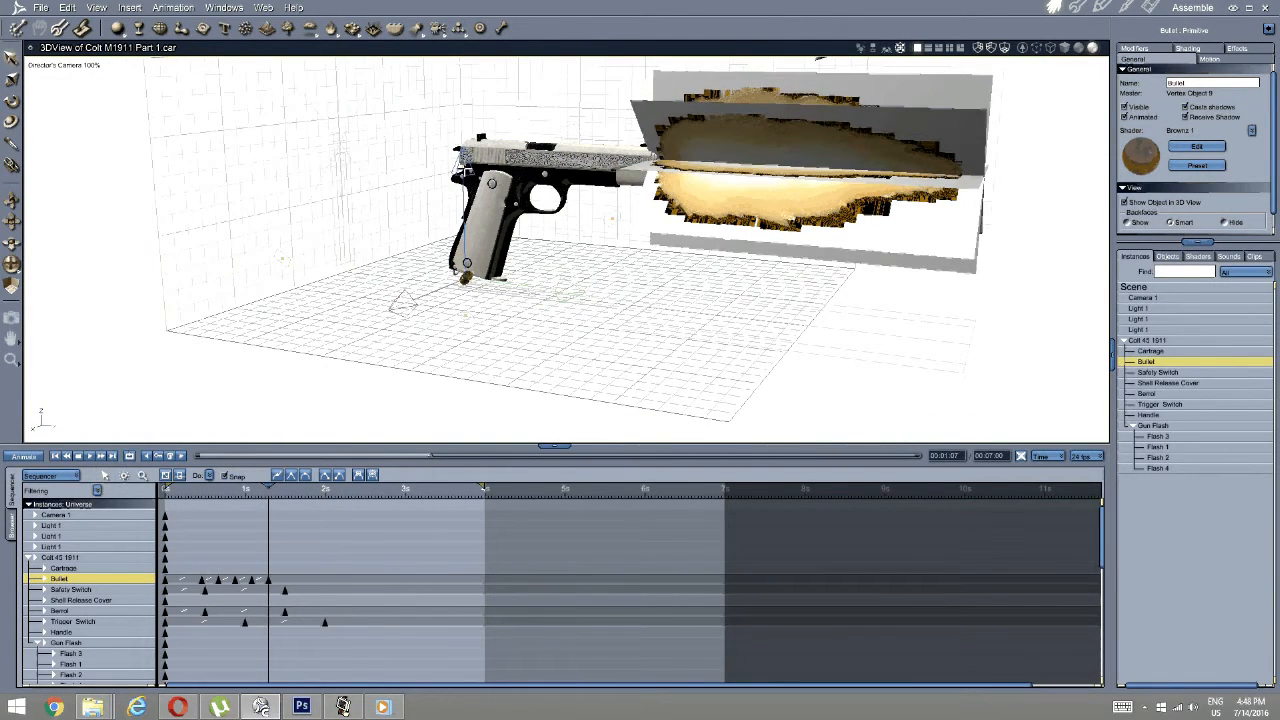
drag(463, 160, 463, 191)
middle_drag(412, 274, 440, 302)
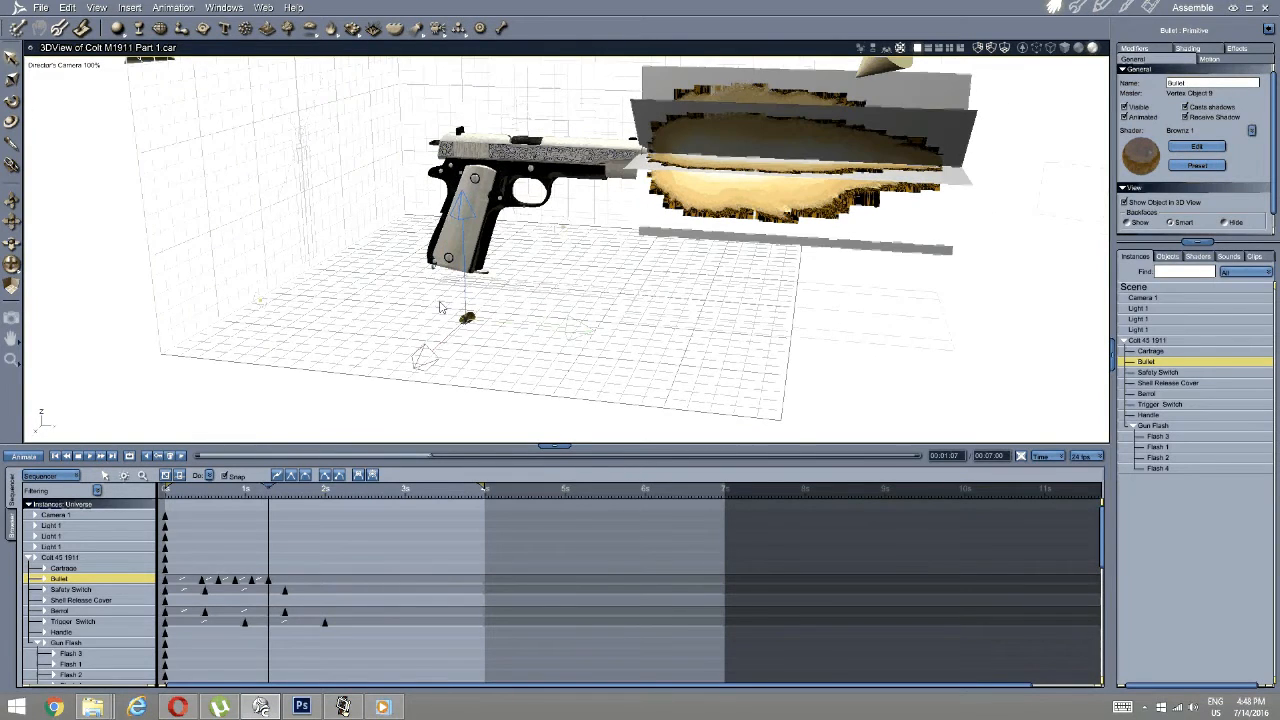
Rotate the ejected bullet at 1:07 in the timeline and shift it slightly backwards along the gun's length.
click(12, 101)
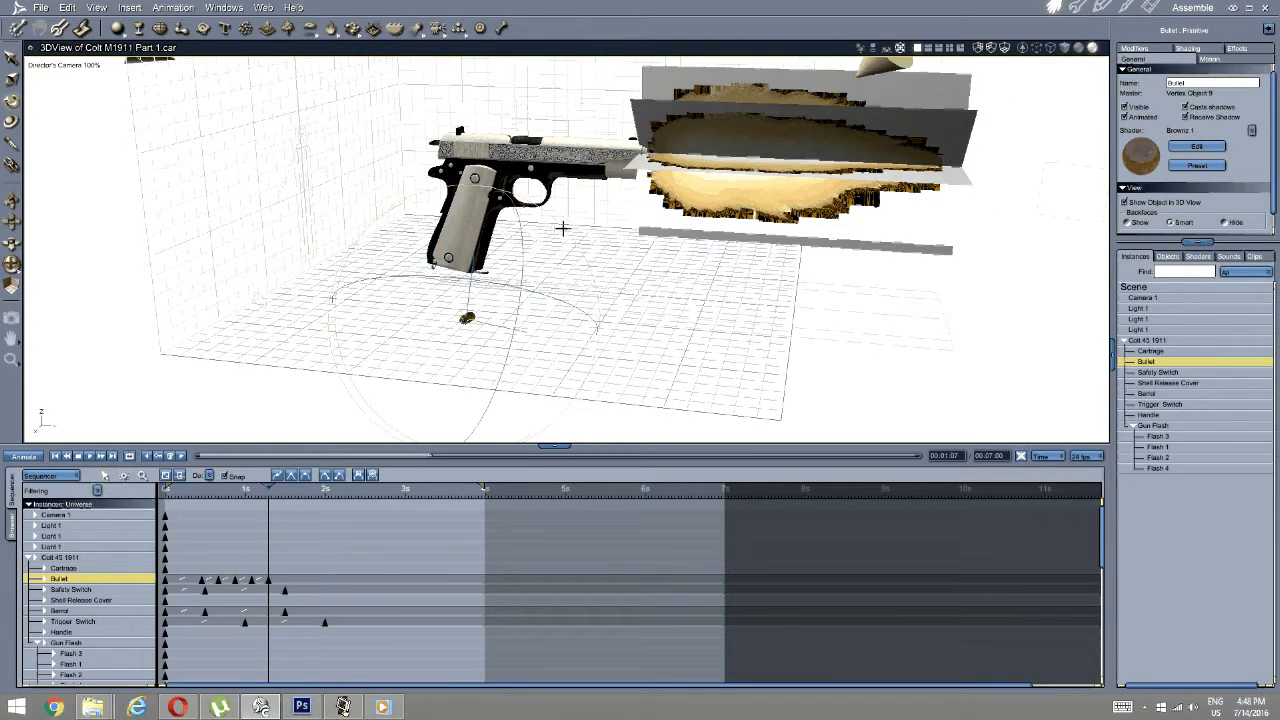
drag(563, 228, 405, 278)
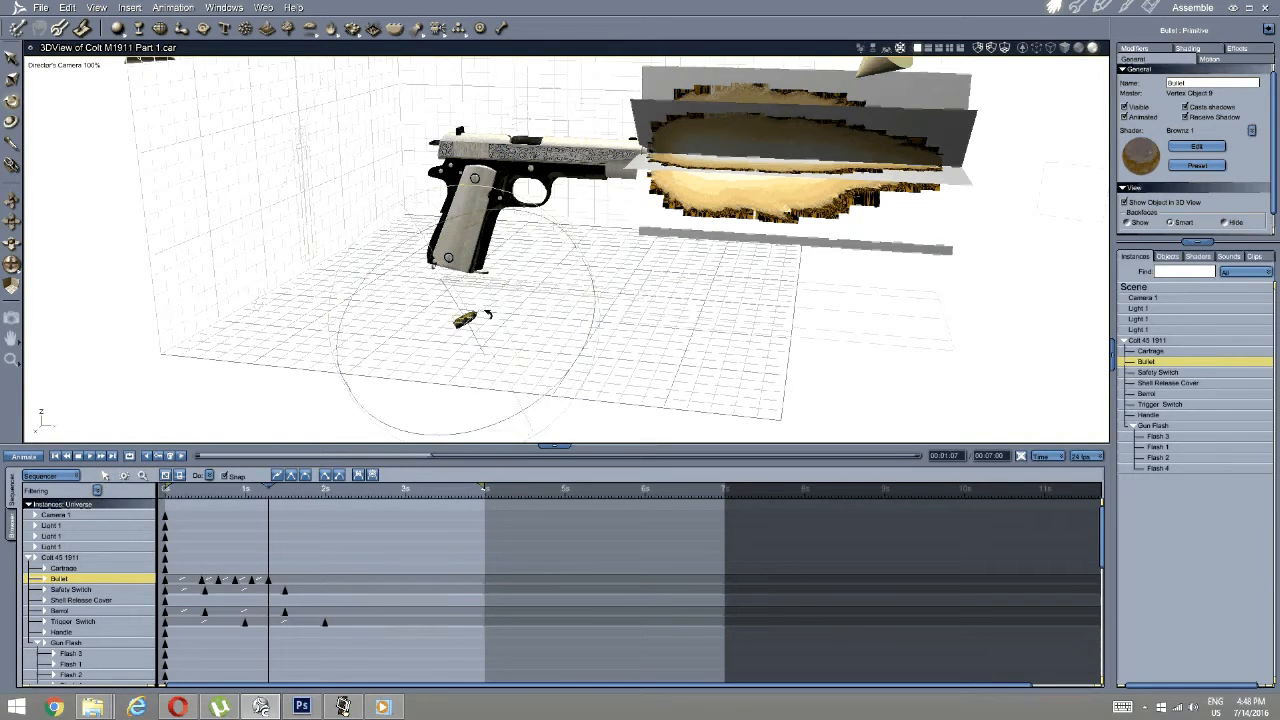
click(12, 58)
drag(574, 331, 539, 335)
middle_drag(474, 380, 505, 319)
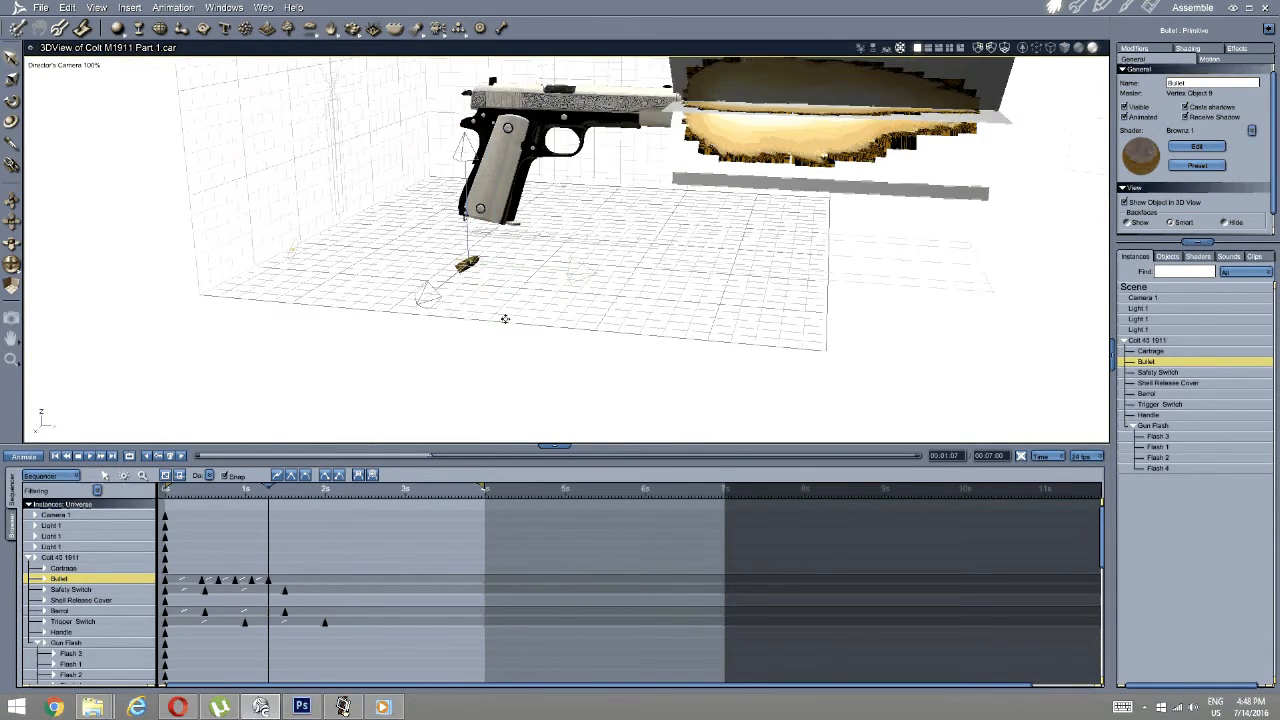
At 1:12 in the timeline, use the Camera 1 view to move the bullet below the floor and farther behind the gun.
click(224, 477)
click(284, 484)
drag(284, 484, 285, 482)
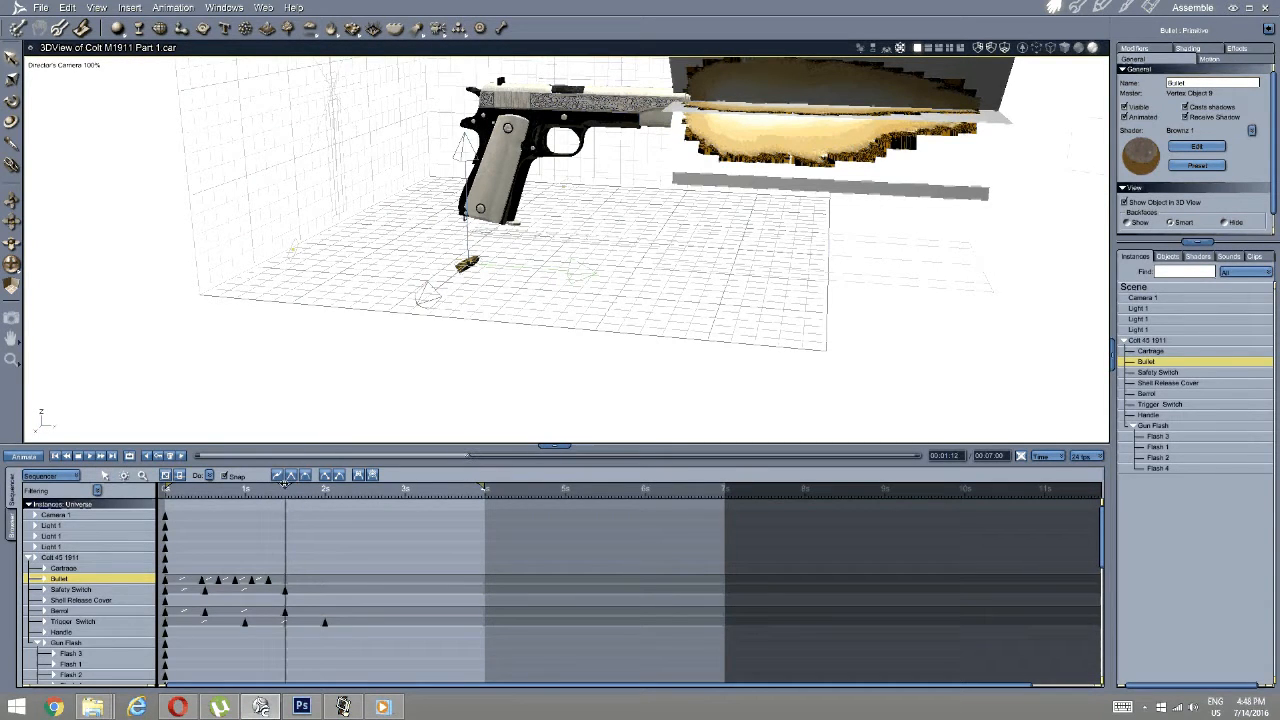
click(67, 64)
click(50, 80)
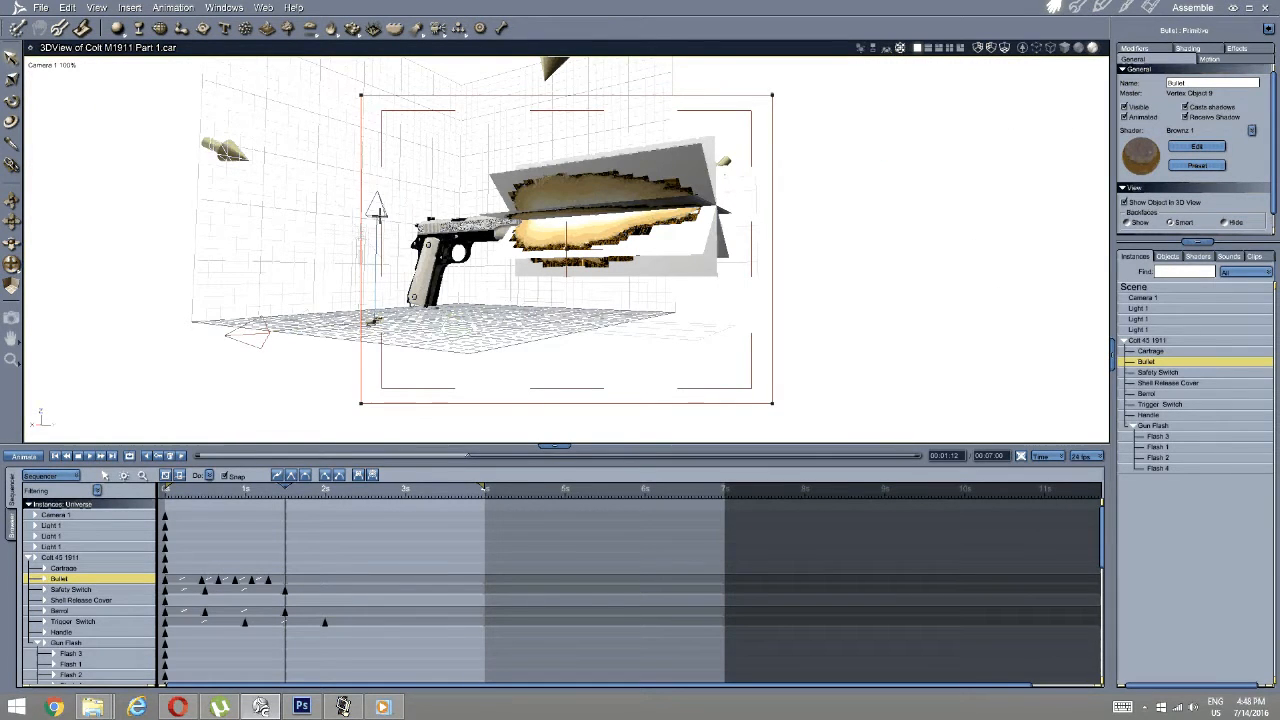
drag(377, 213, 416, 408)
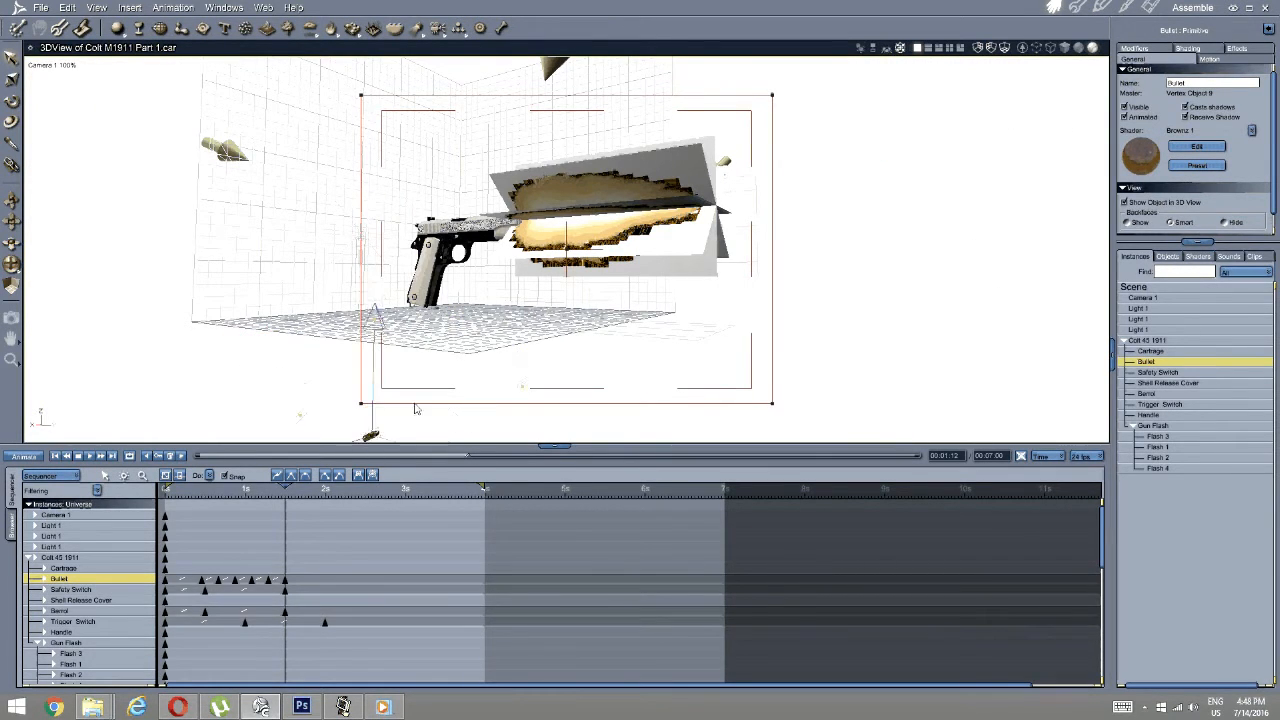
middle_drag(416, 408, 410, 374)
key(ctrl+z)
drag(372, 434, 352, 422)
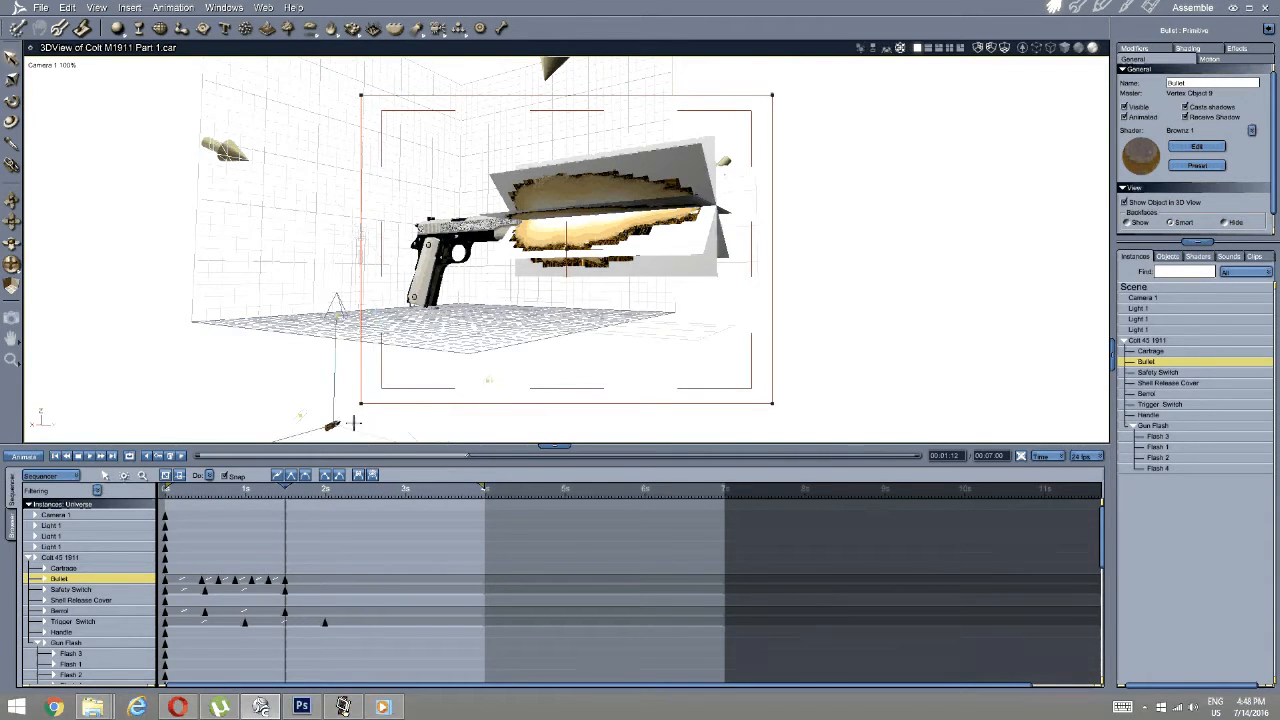
Set the bullet's rotation to 0 on the X, Y and Z axes at its 0:11 keyframe.
click(260, 484)
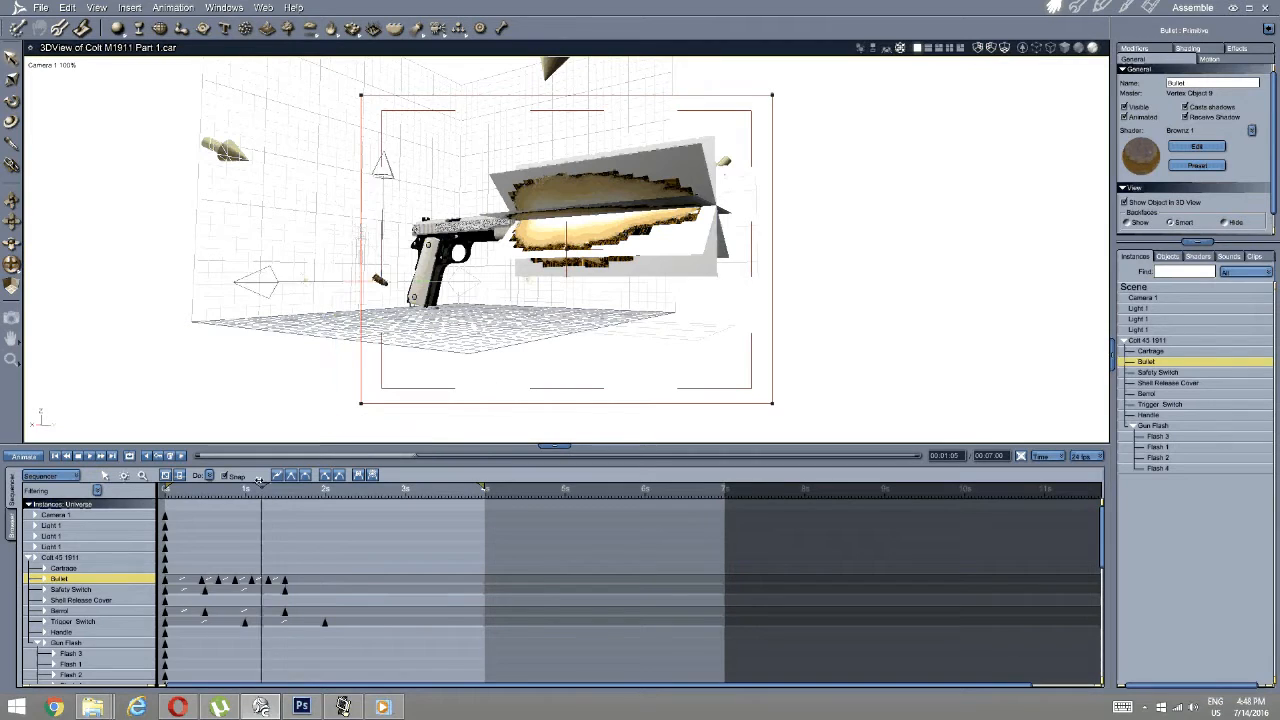
drag(260, 482, 200, 453)
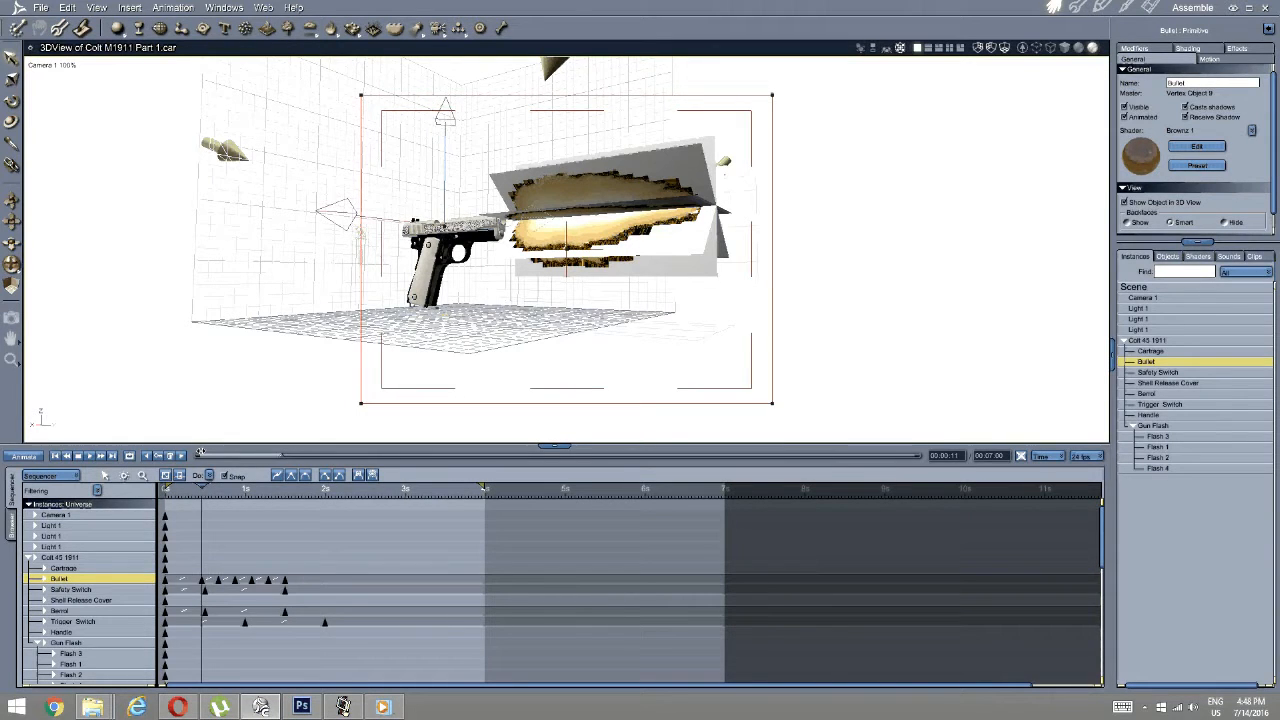
click(58, 66)
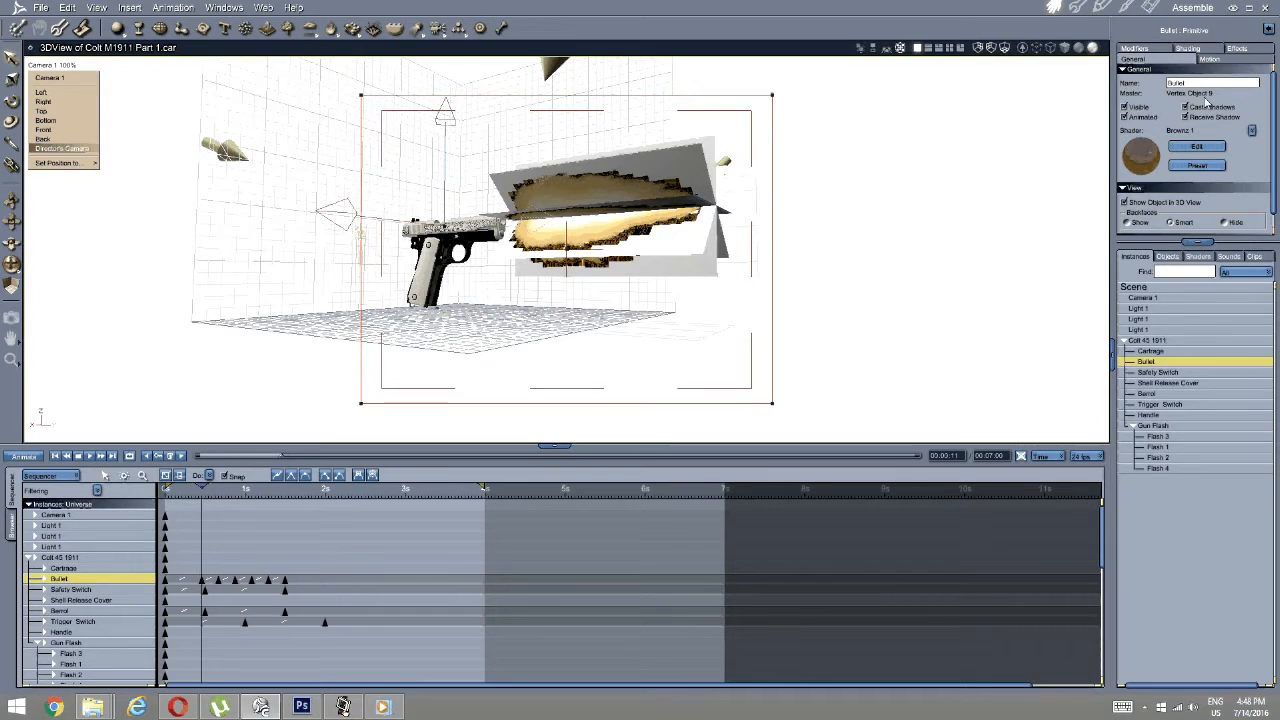
click(1146, 50)
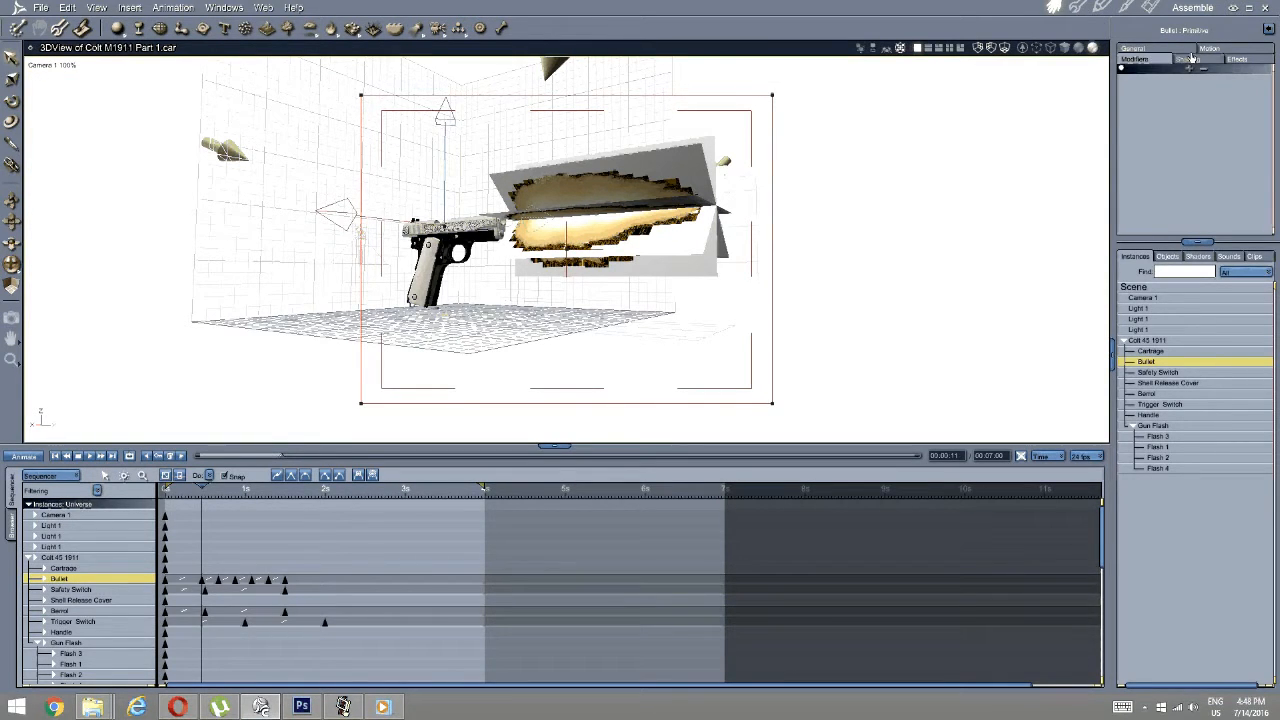
click(1190, 59)
click(1135, 59)
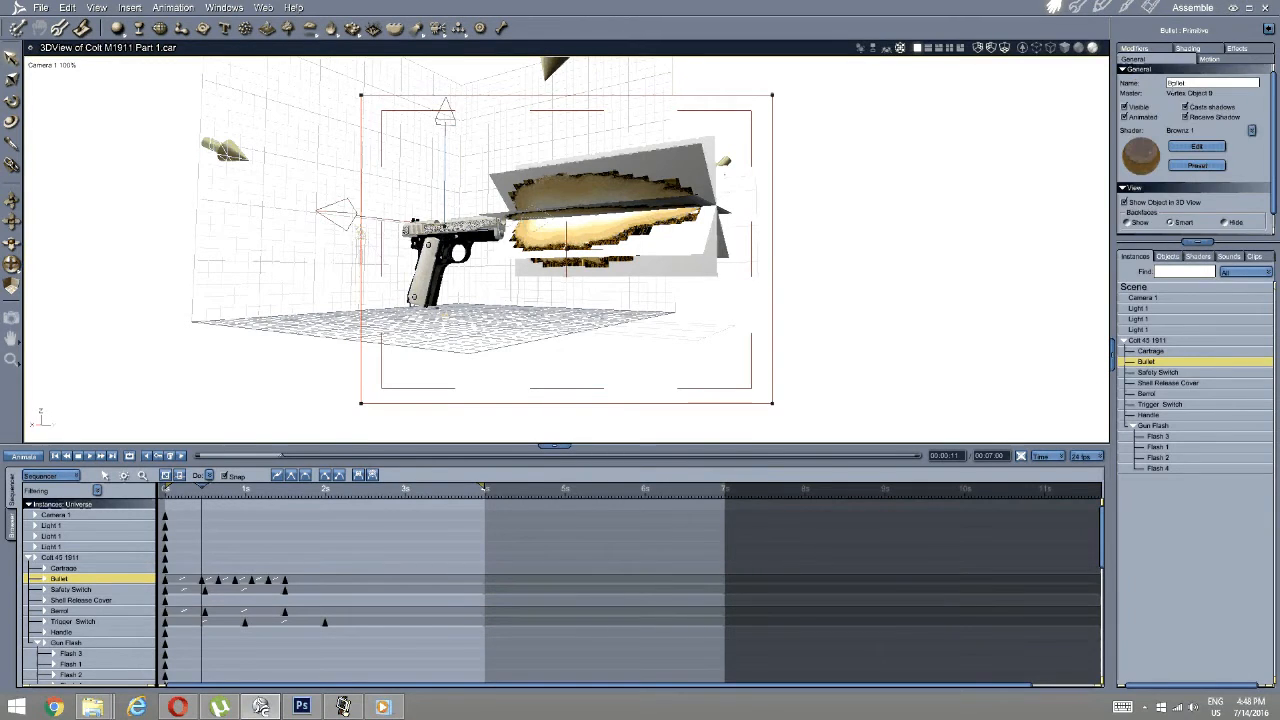
click(1223, 61)
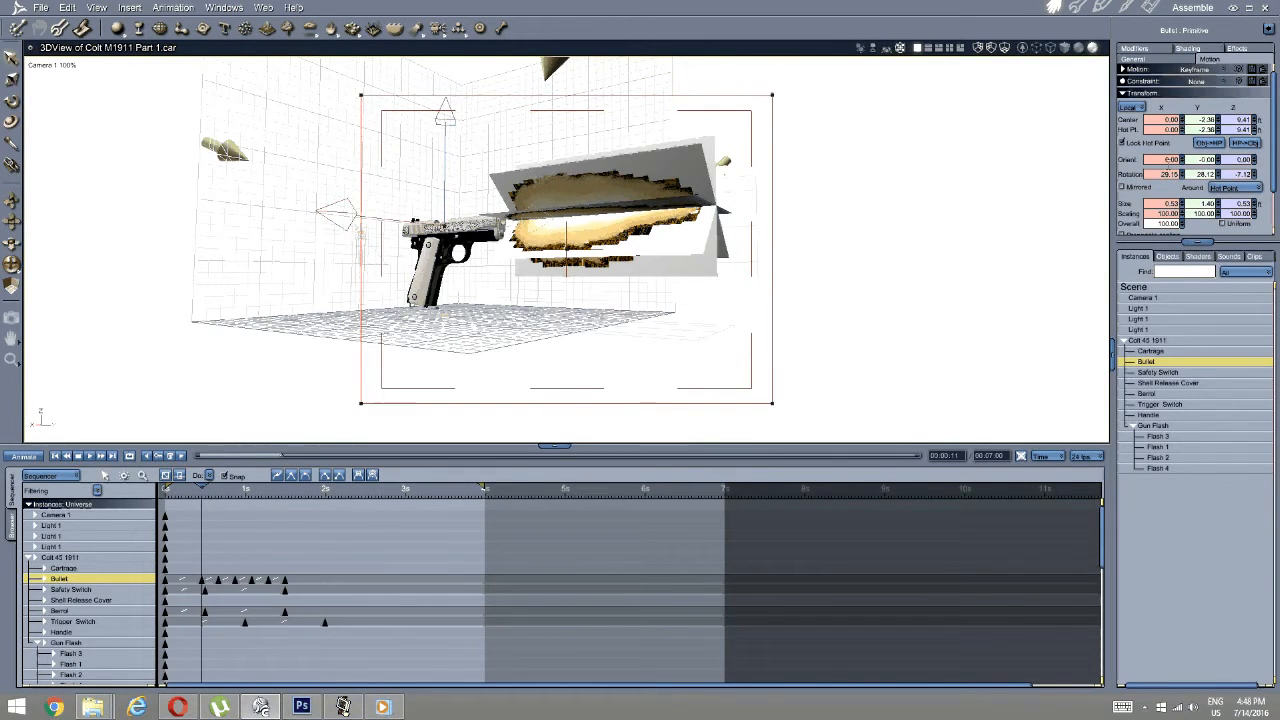
text(0)
key(Return)
click(1200, 174)
text(0)
key(Return)
text(0)
key(Return)
Set the bullet's X, Y and Z rotation to 0 at its next keyframe after 0:11.
drag(200, 484, 218, 482)
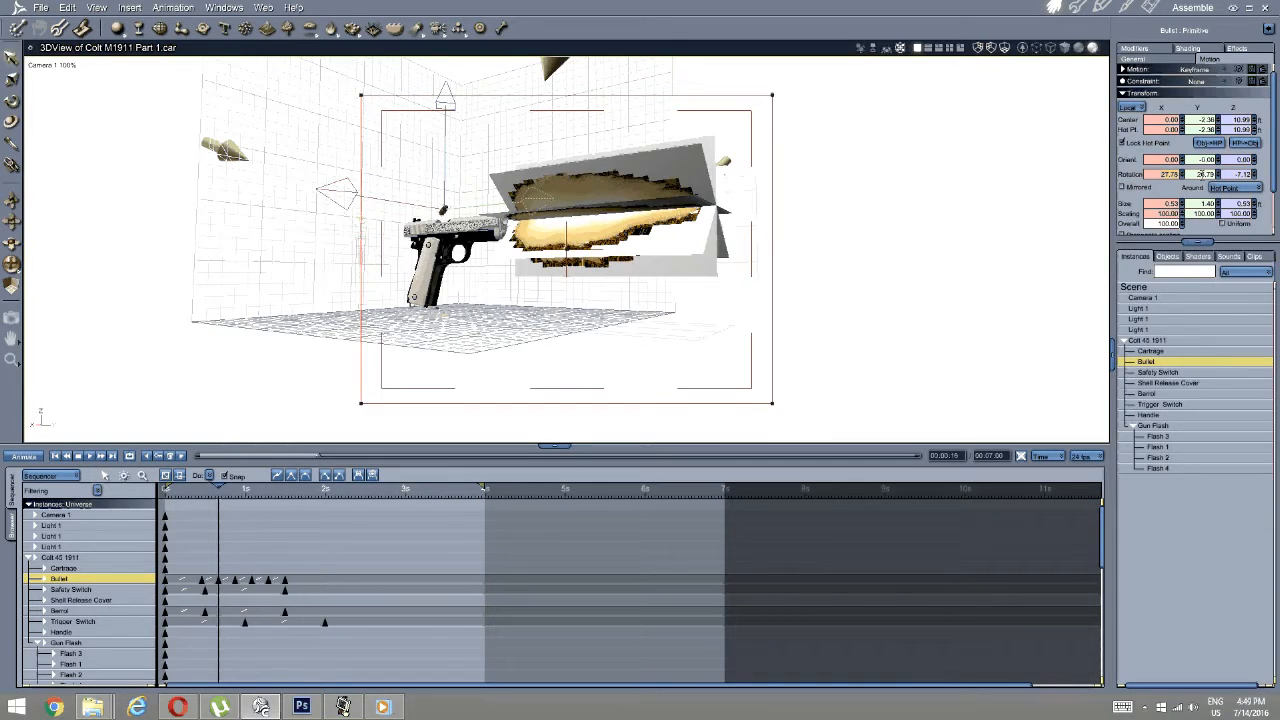
text(0)
key(Return)
drag(1193, 175, 1227, 174)
text(0)
key(Return)
double_click(1252, 174)
text(0)
key(Return)
Return the animation to frame 0 and view the gun through the Director's Camera.
drag(218, 487, 165, 488)
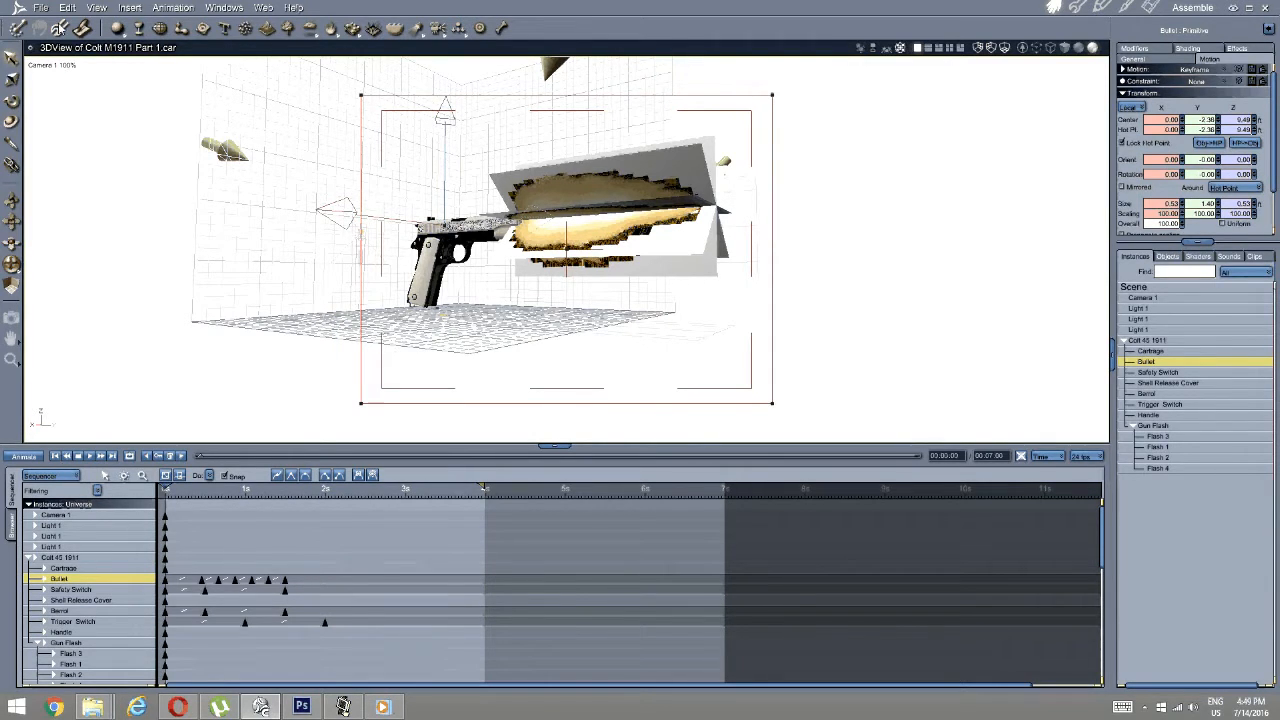
click(58, 66)
click(62, 148)
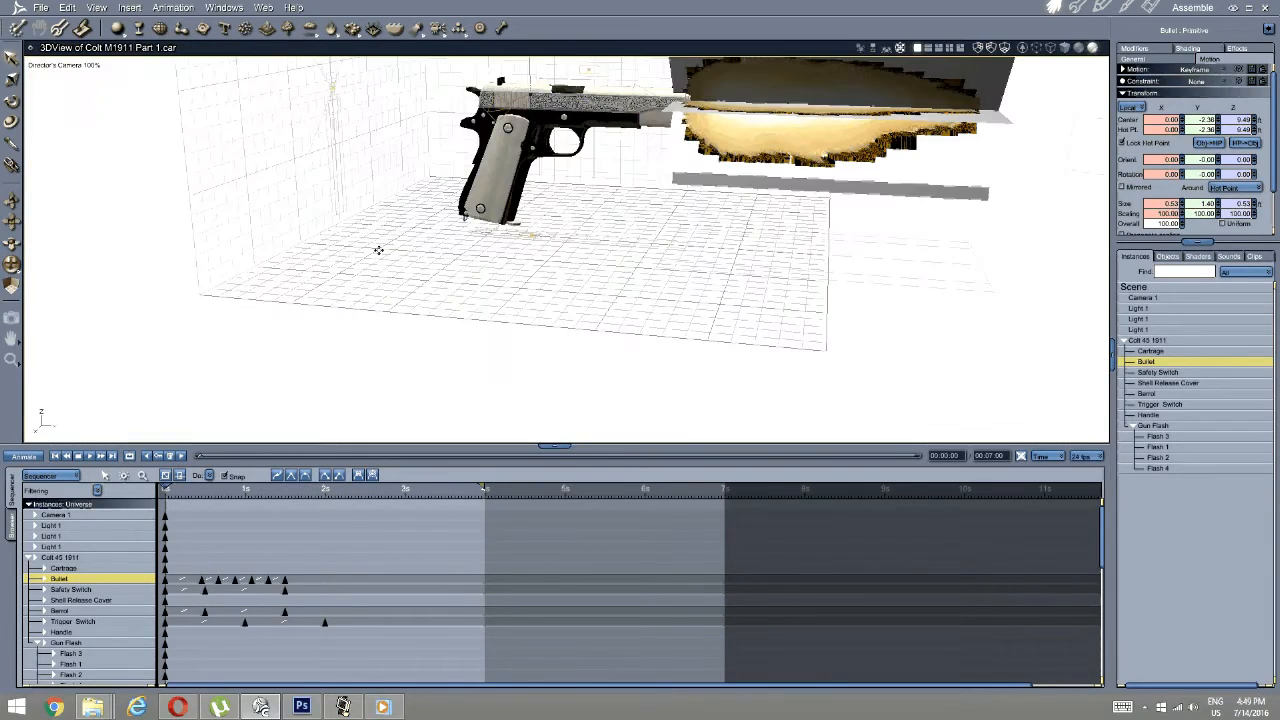
middle_drag(594, 156, 536, 272)
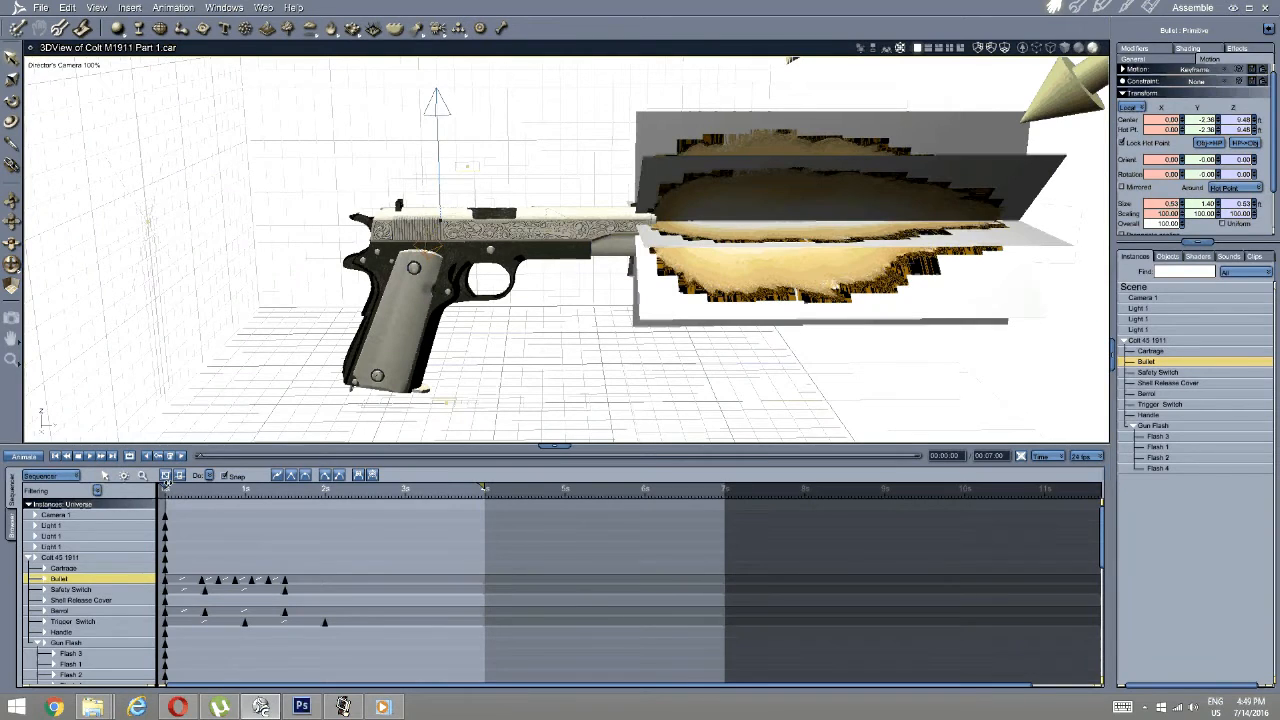
mouse_move(166, 484)
mouse_down()
mouse_move(326, 508)
mouse_move(160, 497)
mouse_up()
middle_drag(795, 333, 746, 338)
Make the Gun Flash group invisible at frame 0.
click(710, 282)
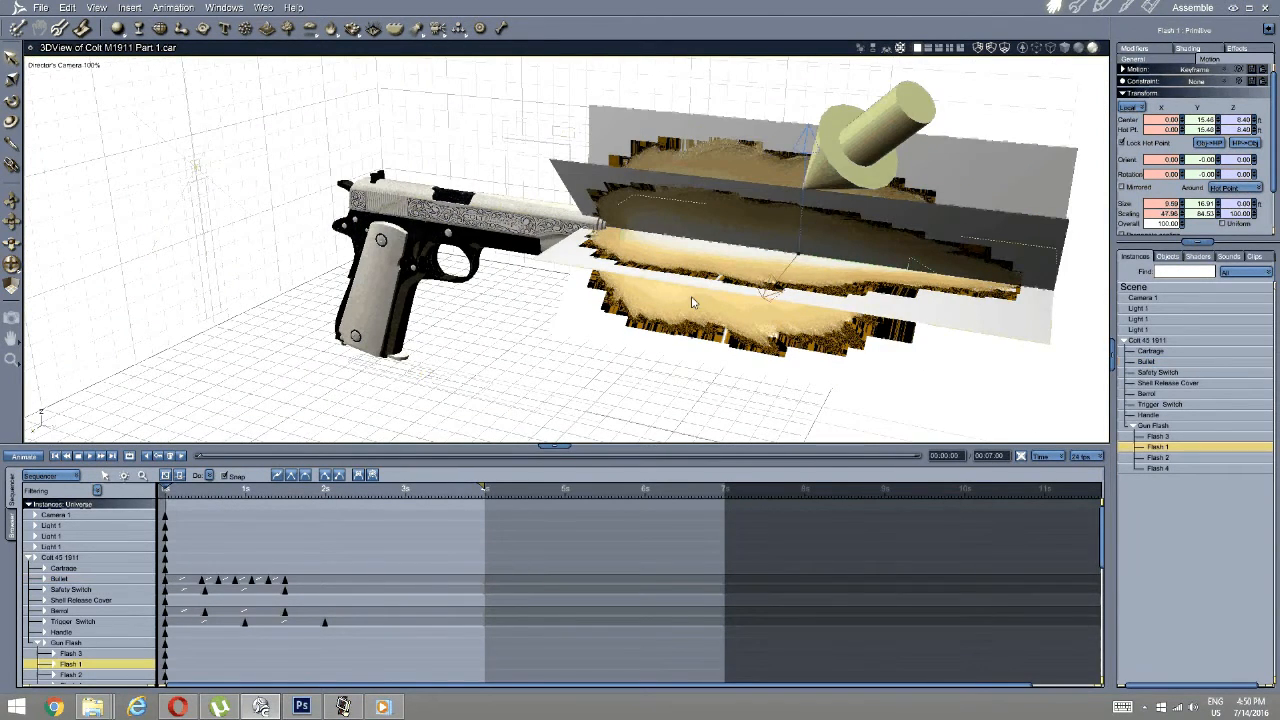
click(1153, 428)
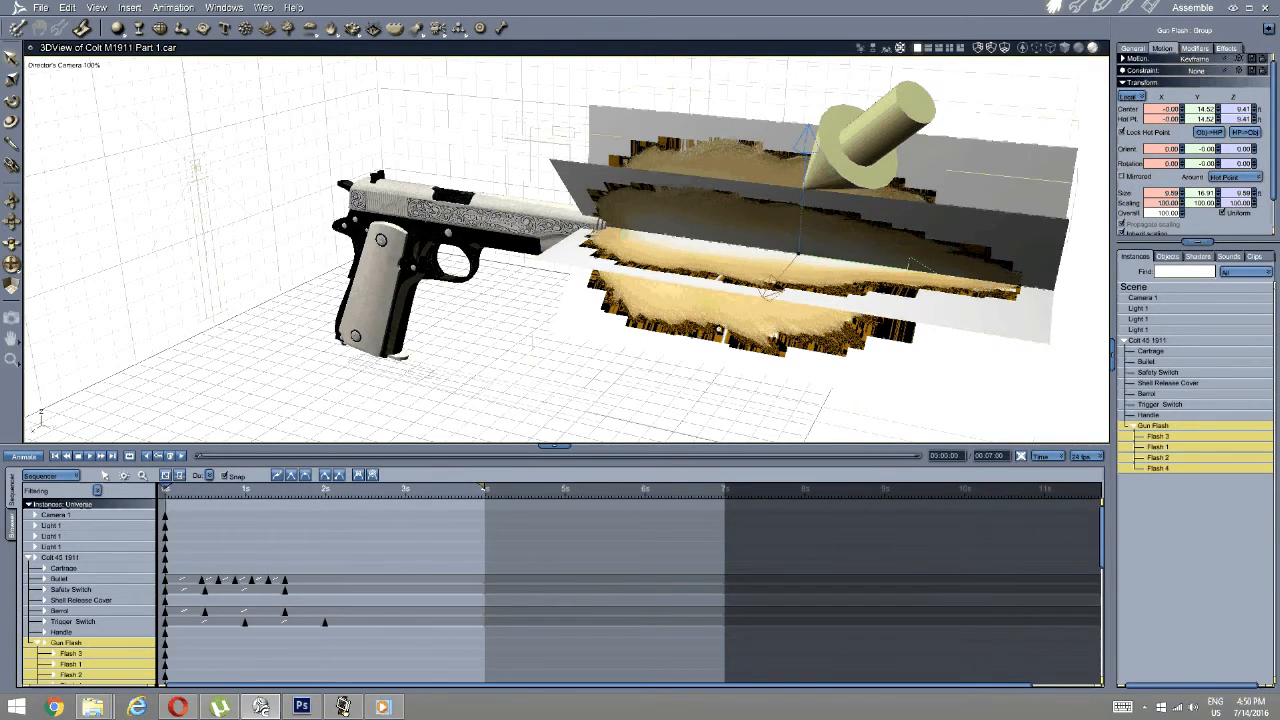
middle_drag(735, 322, 671, 334)
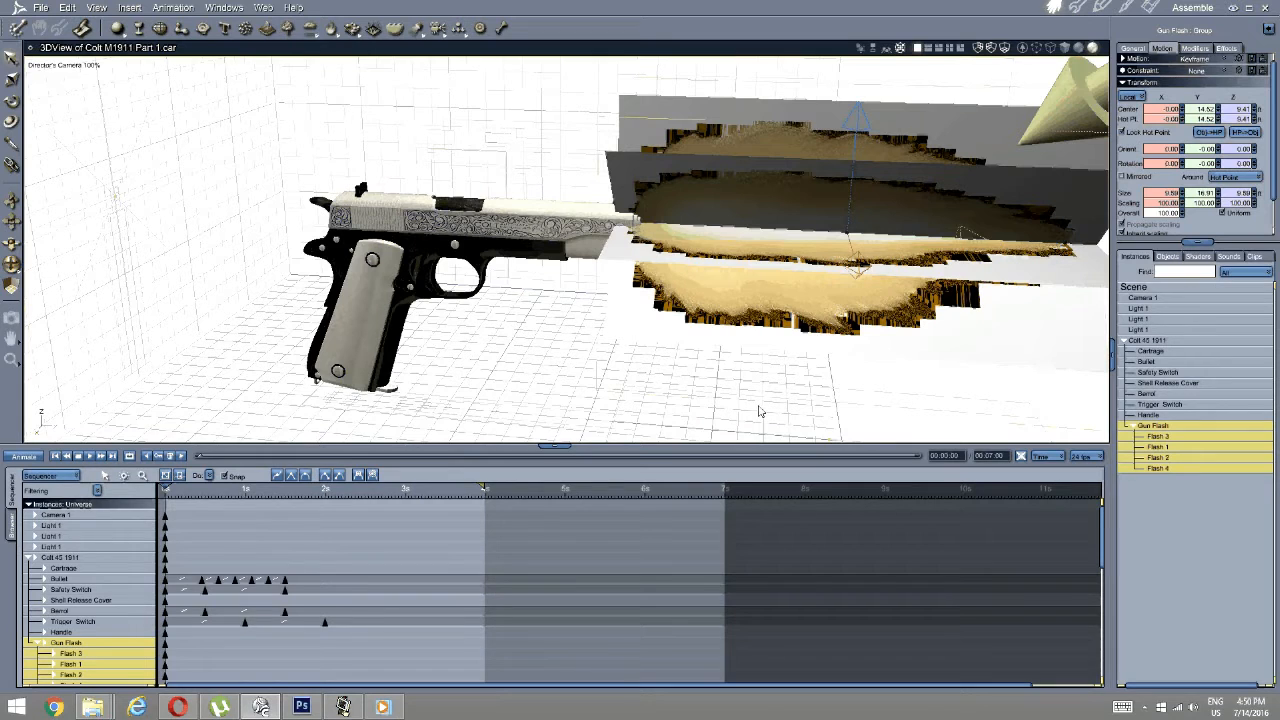
click(1133, 50)
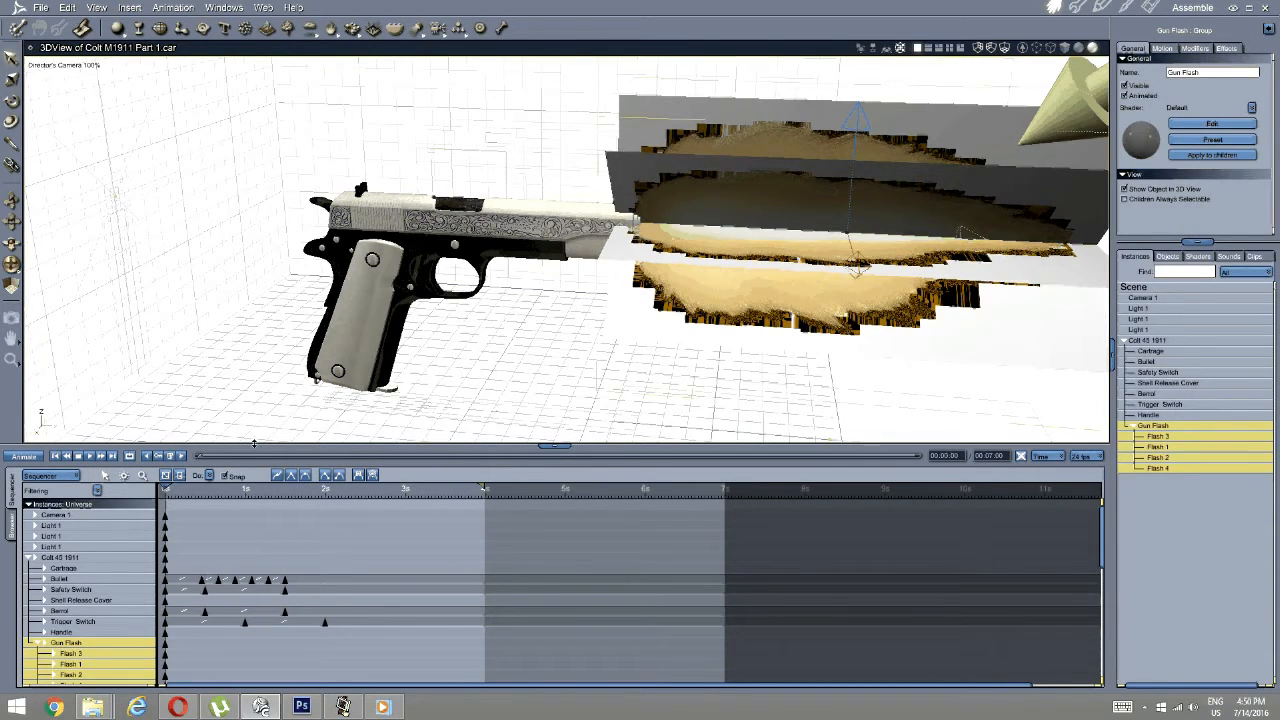
scroll(186, 528, down, 3)
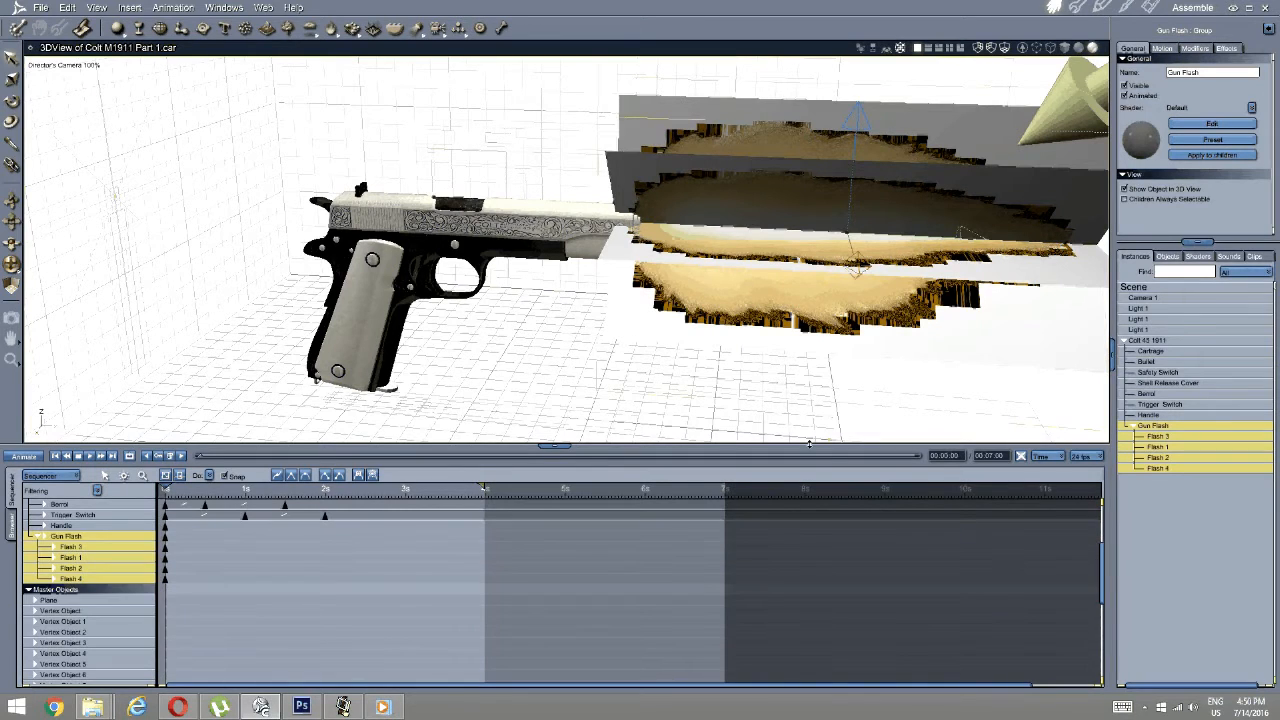
click(1125, 86)
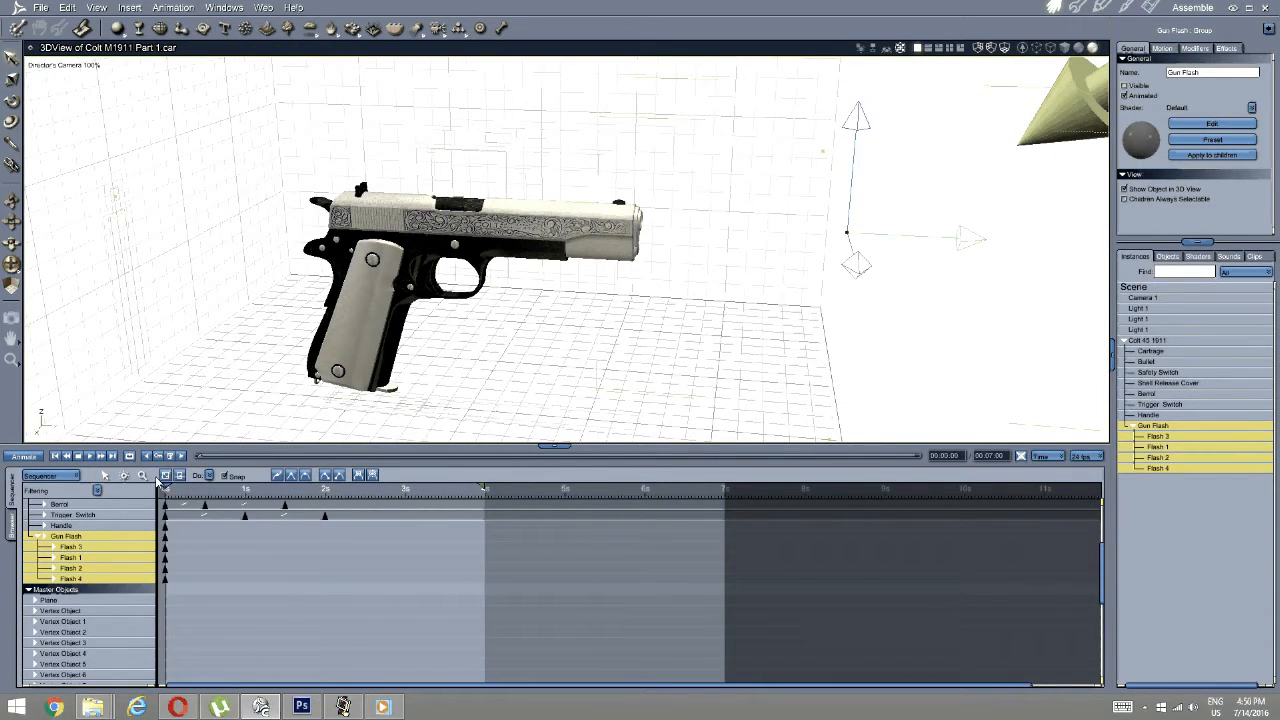
Make the Gun Flash group visible at 0:12 in the timeline and scrub the animation up to that point.
scroll(258, 574, up, 3)
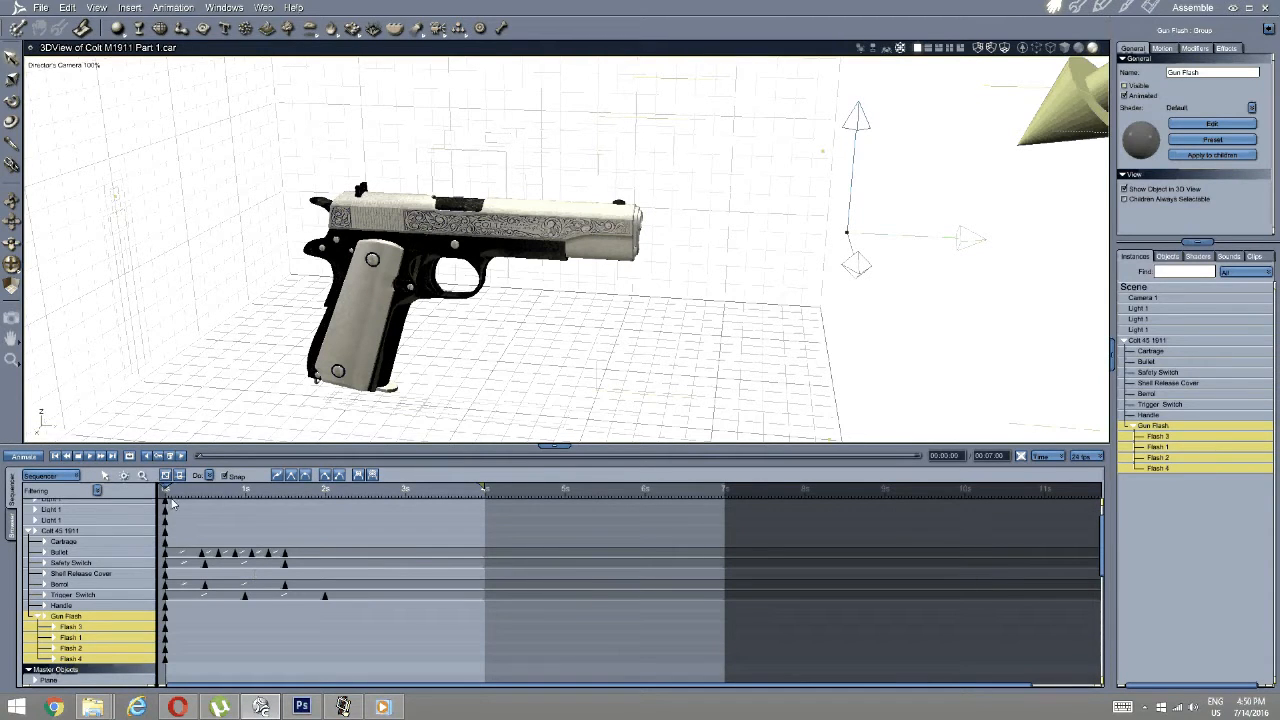
click(202, 486)
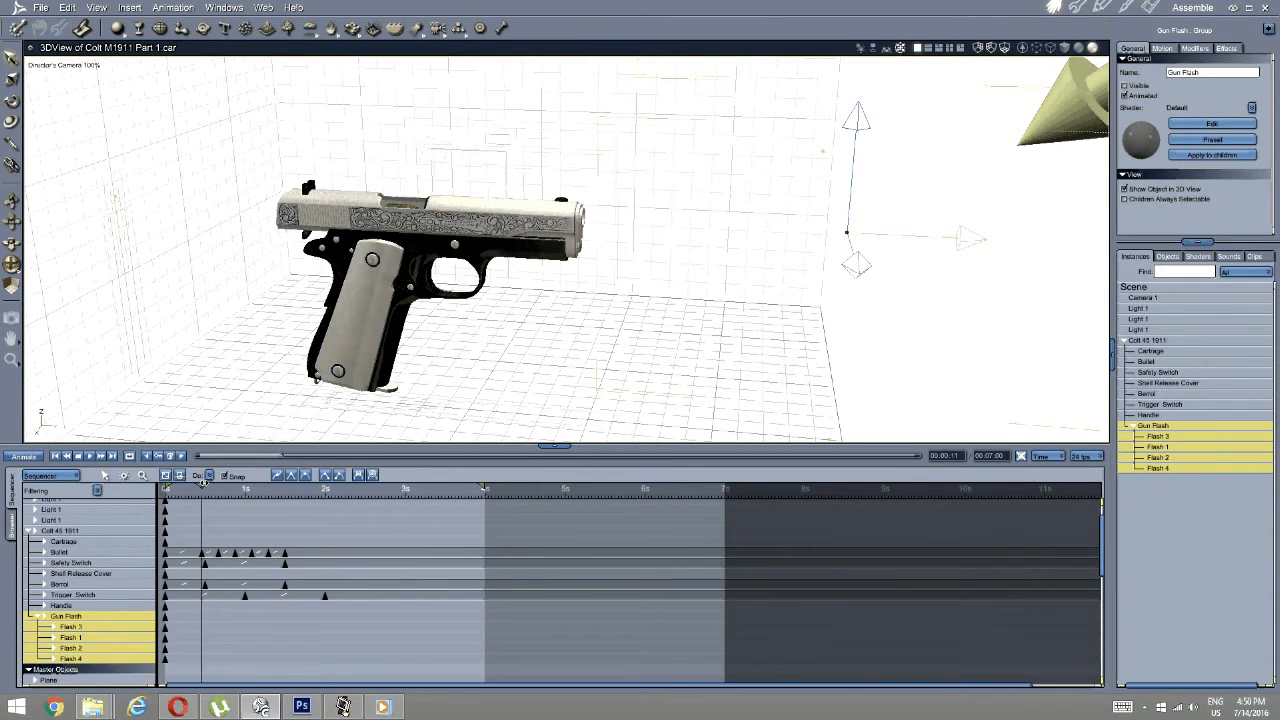
mouse_move(203, 486)
mouse_down()
mouse_move(300, 492)
mouse_move(186, 493)
mouse_move(205, 486)
mouse_up()
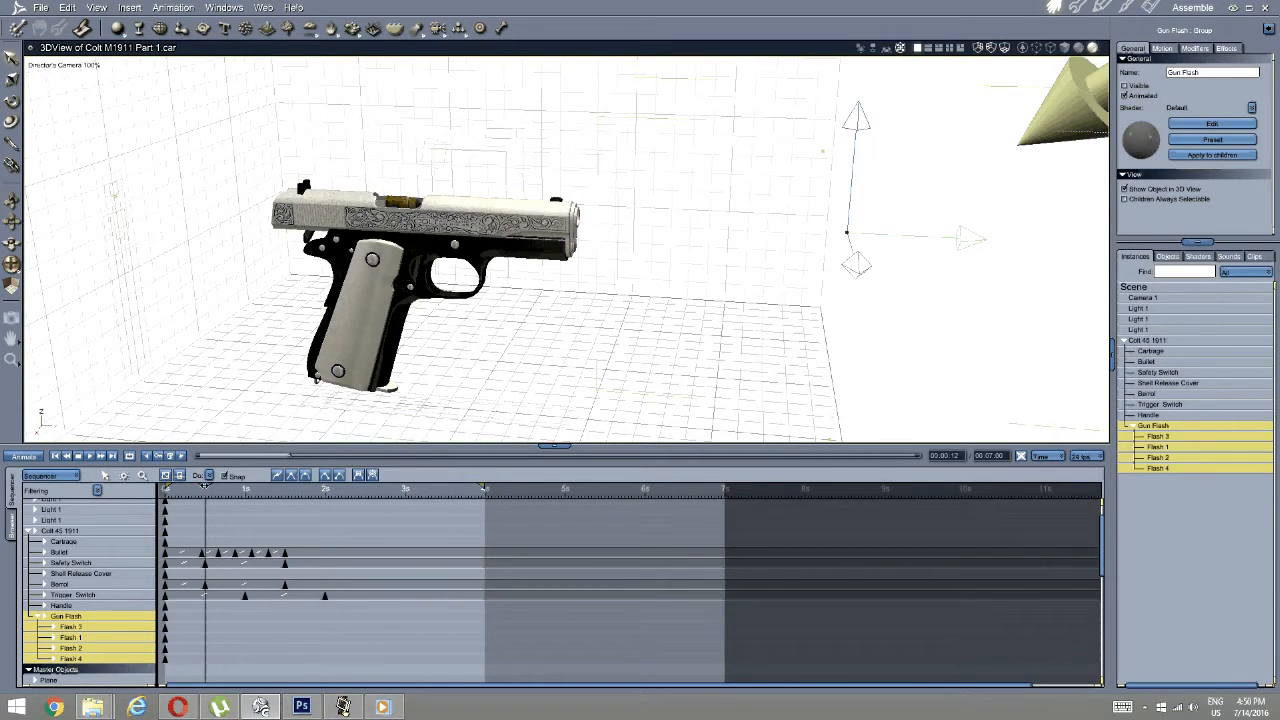
mouse_move(205, 487)
mouse_down()
mouse_move(140, 482)
mouse_move(205, 489)
mouse_up()
click(1124, 87)
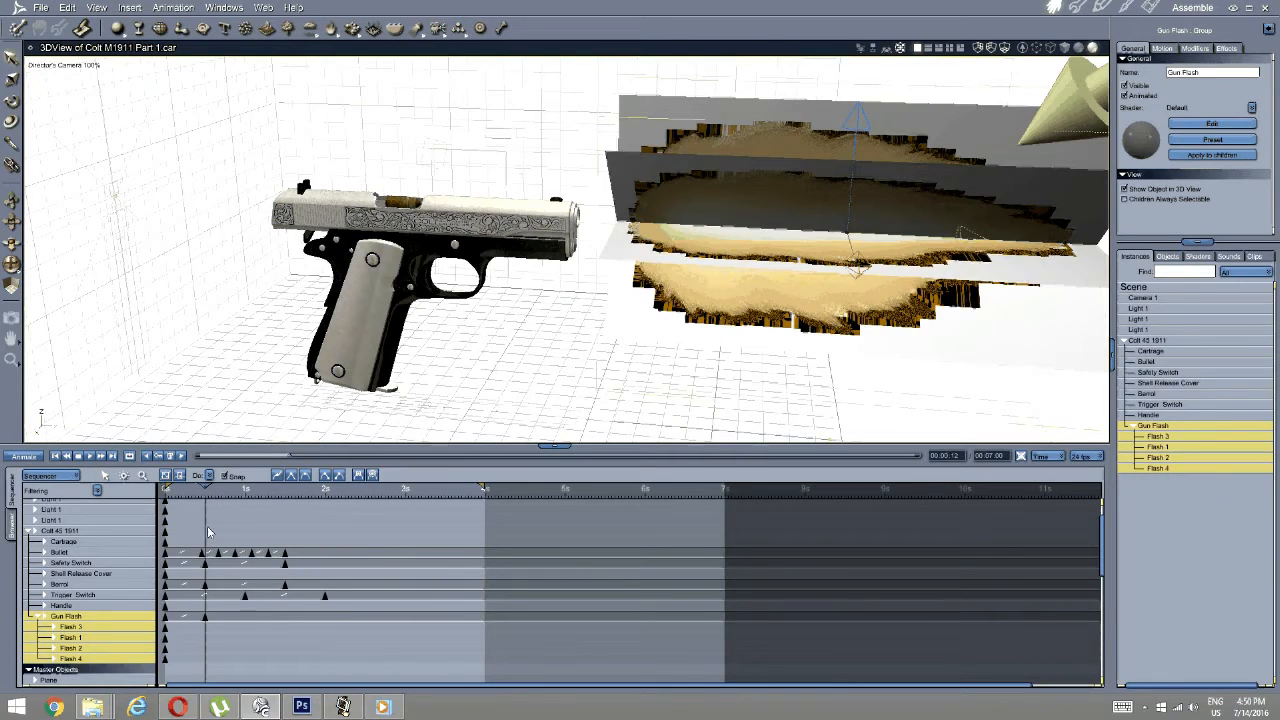
click(172, 487)
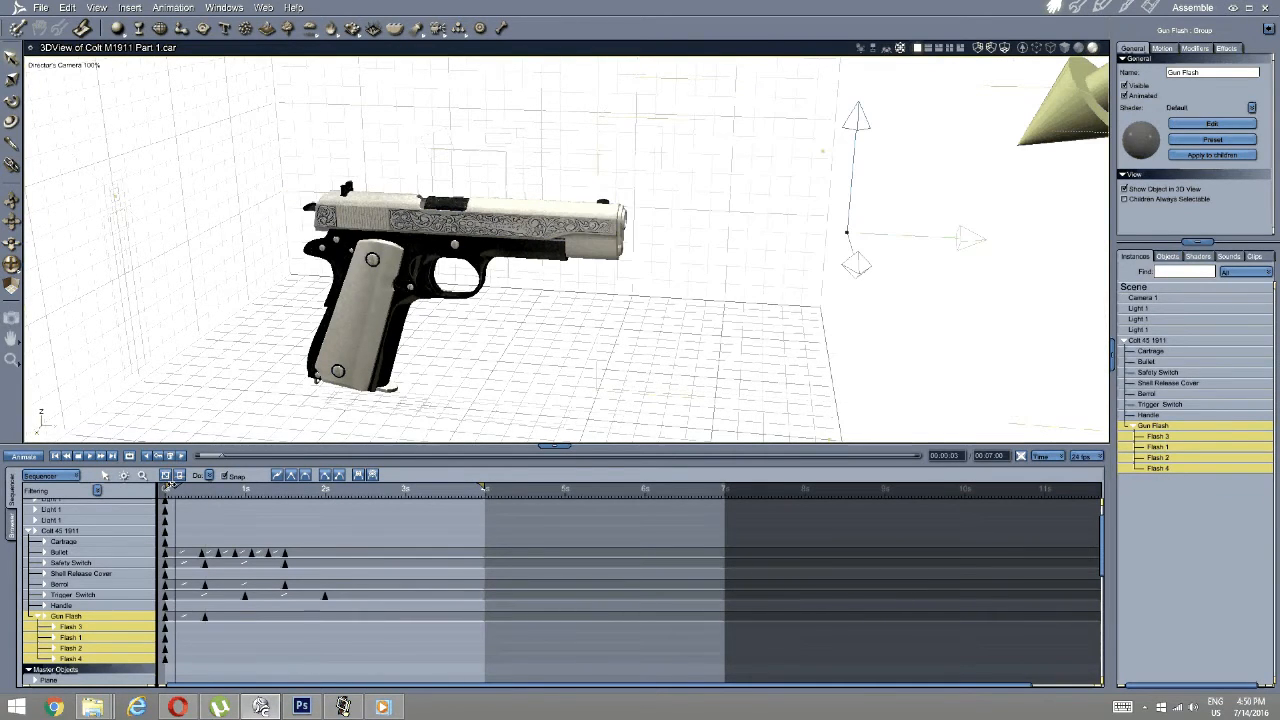
drag(172, 487, 205, 488)
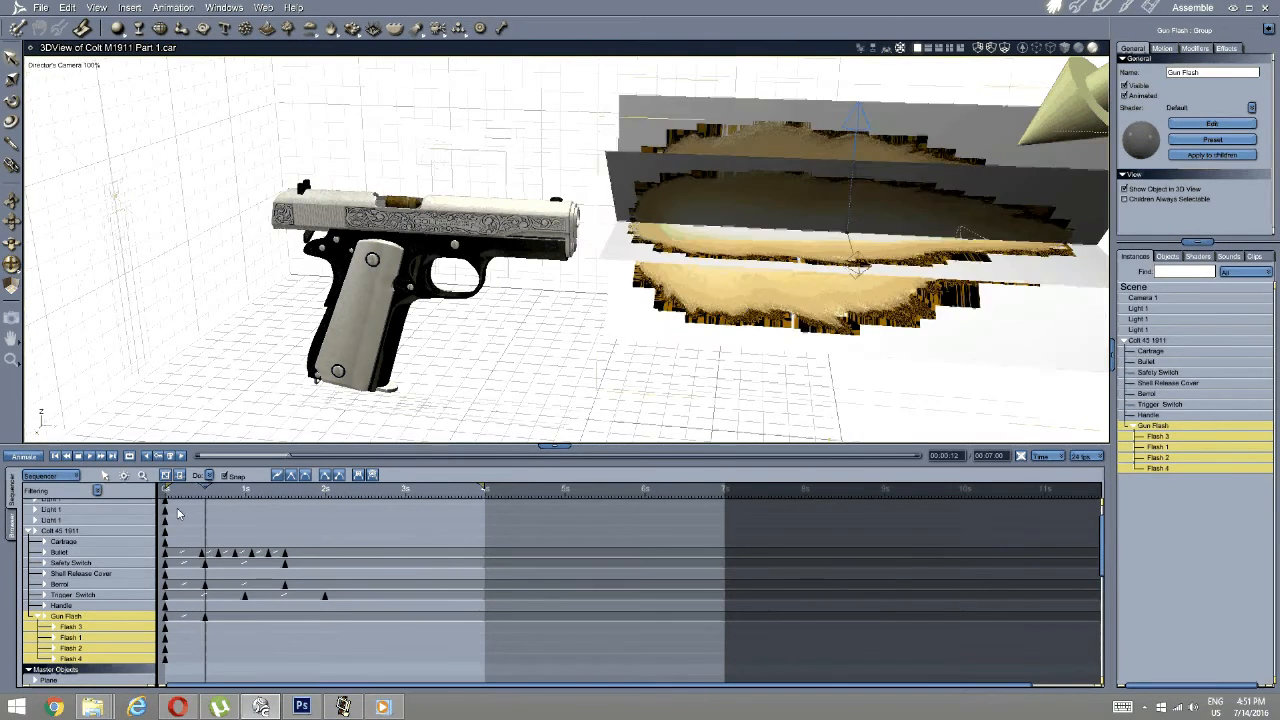
Undo the Gun Flash visibility keyframe at 0:12 and make the group visible at frame 0.
key(ctrl+z)
drag(206, 488, 133, 482)
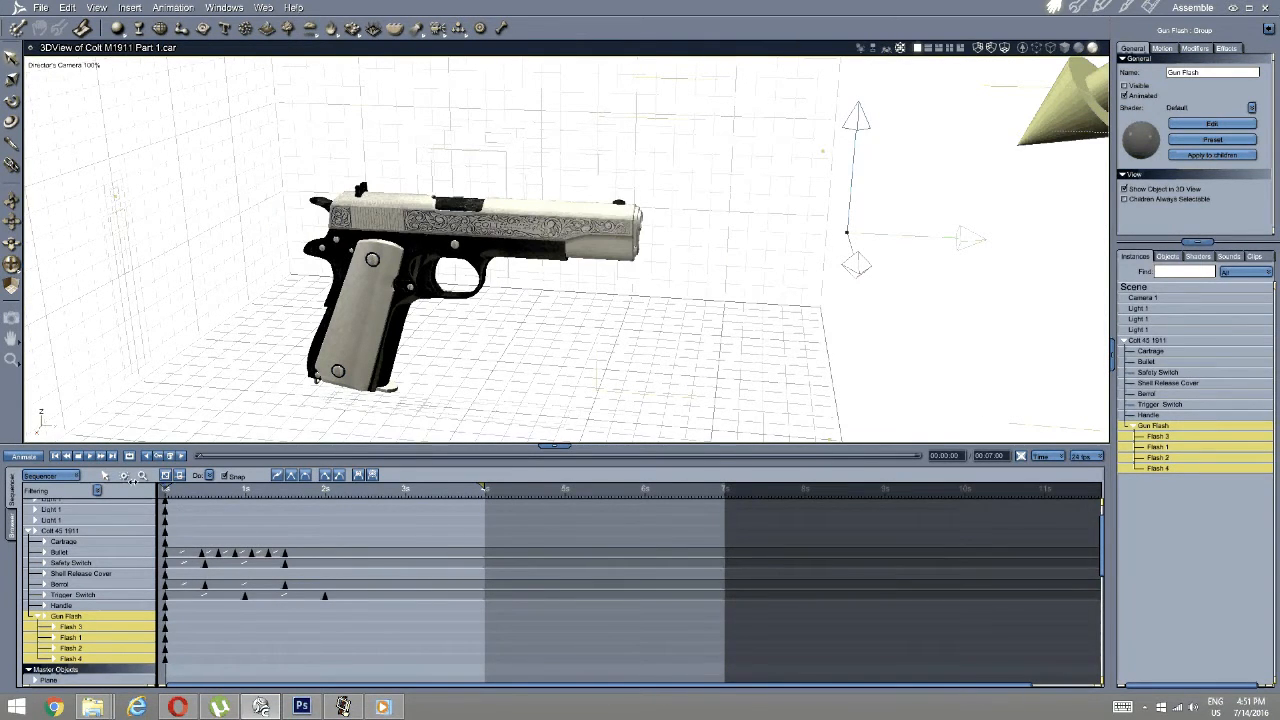
click(1124, 86)
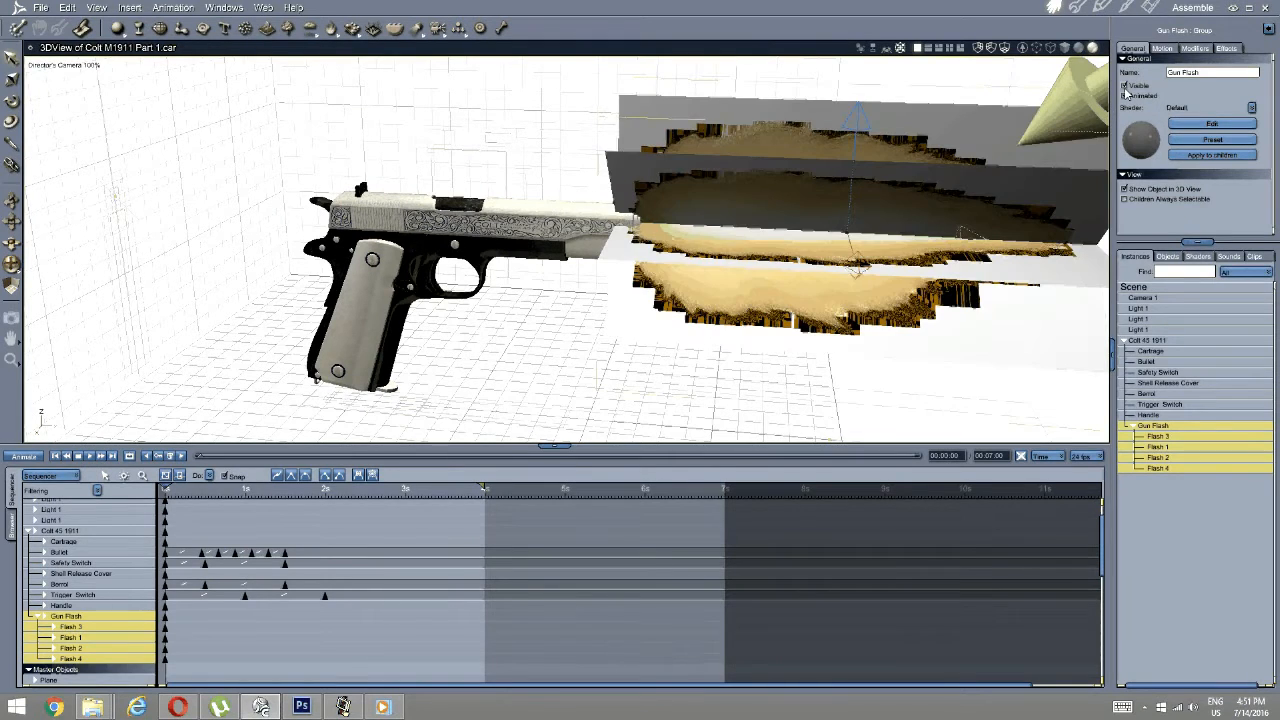
Open the Gun Flash shader used by the flash planes in the Texture room.
click(1158, 436)
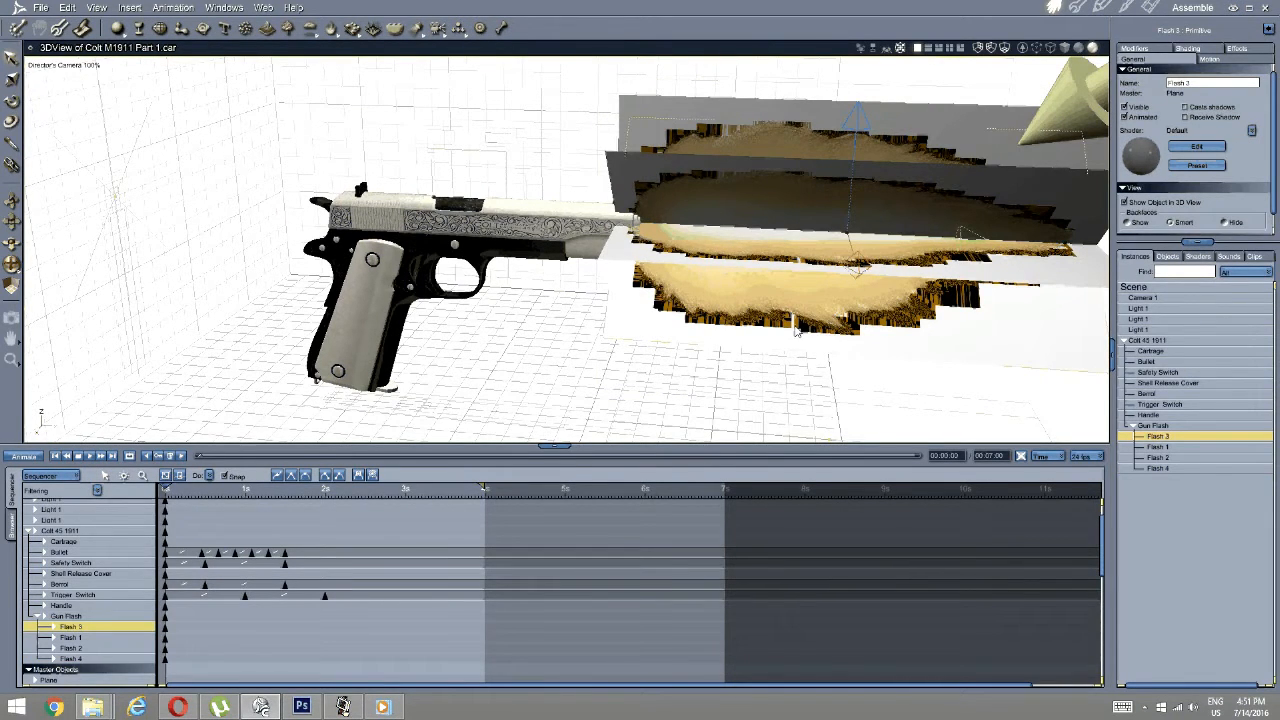
click(1197, 256)
click(1203, 325)
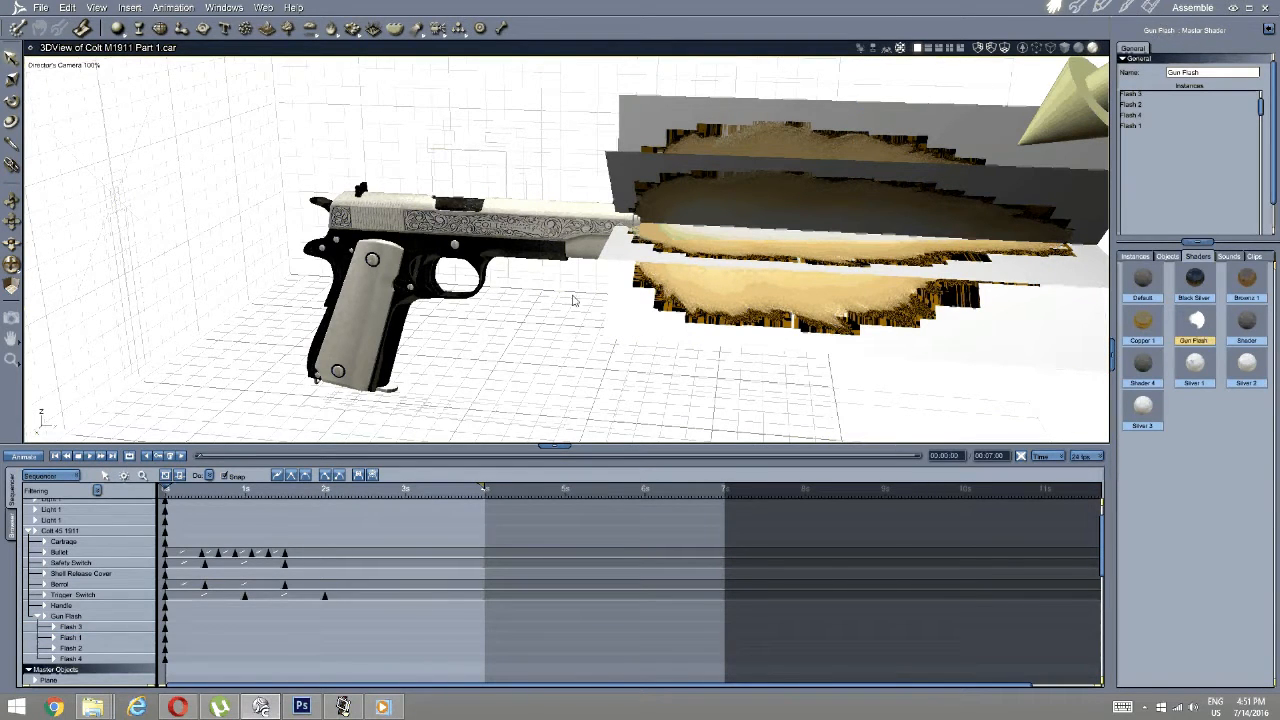
click(1127, 8)
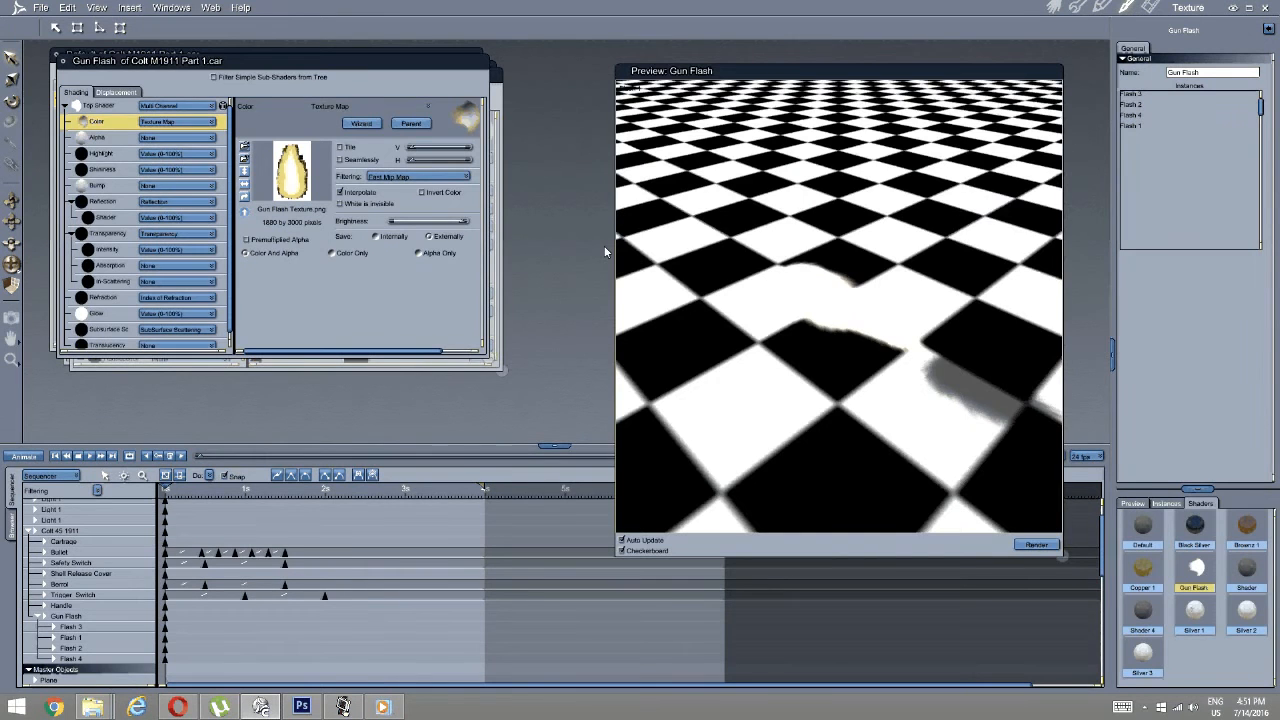
Set the Gun Flash shader's Alpha channel to Value (0-100%) at 0% for frame 0.
click(100, 139)
click(176, 137)
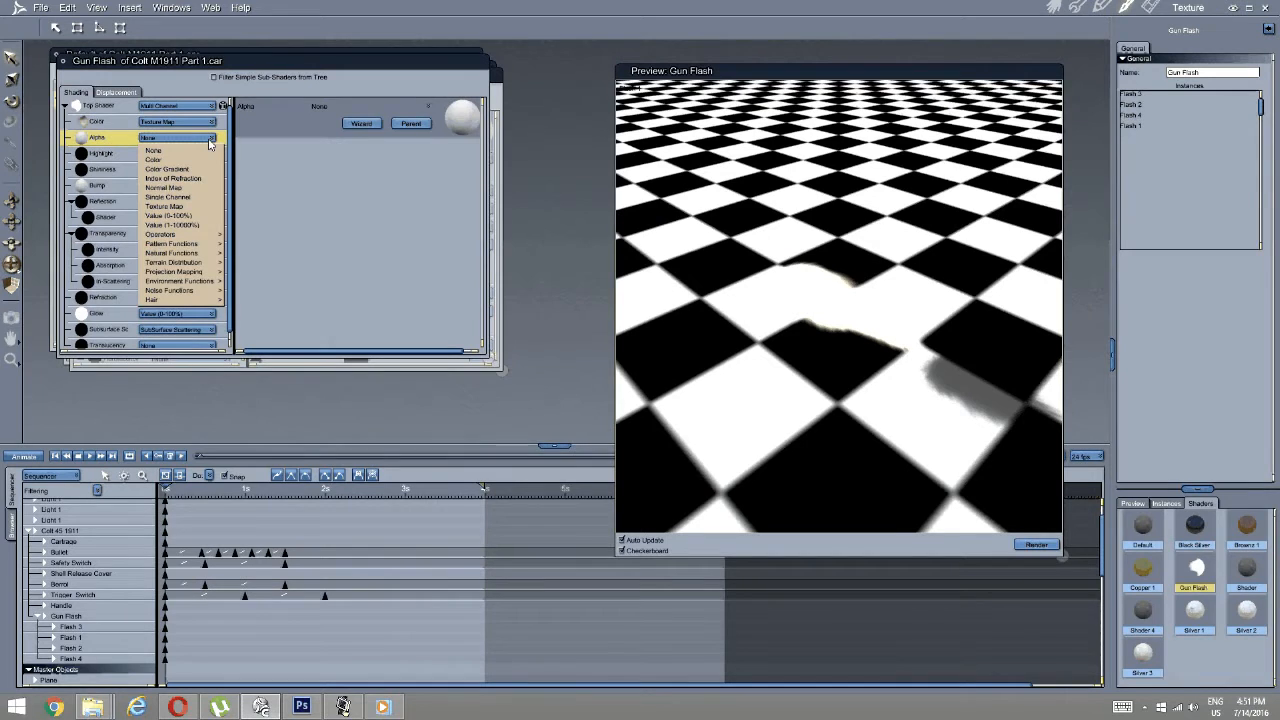
click(202, 217)
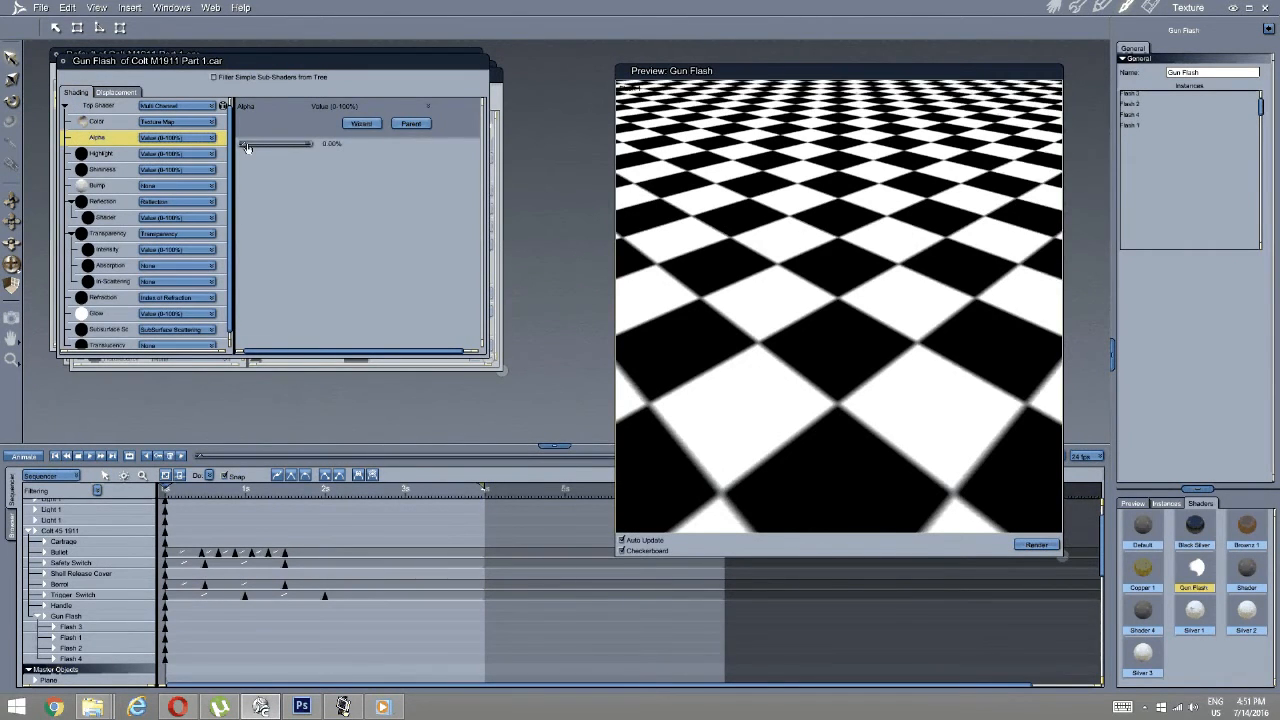
mouse_move(247, 145)
mouse_down()
mouse_move(310, 145)
mouse_move(236, 145)
mouse_up()
Show the scene preview, move the time to 0:12 and set the Gun Flash shader's Alpha to 100%.
click(1122, 502)
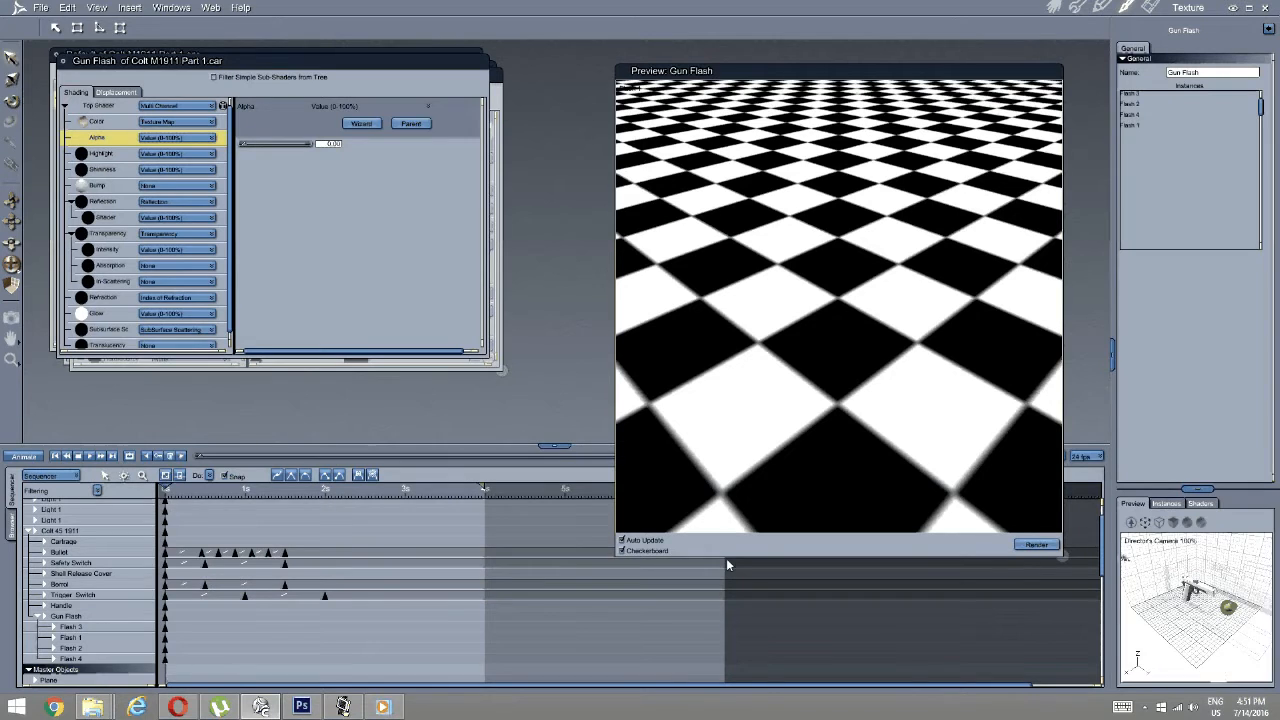
drag(167, 487, 204, 480)
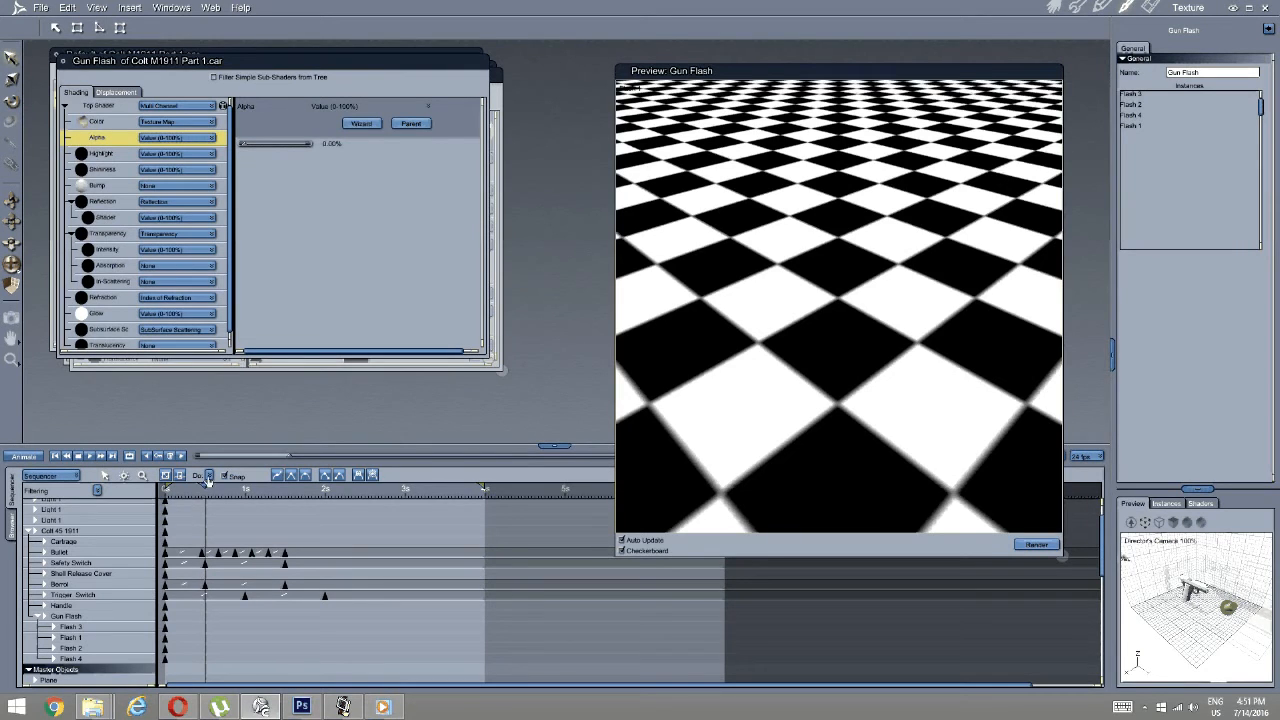
drag(243, 144, 322, 148)
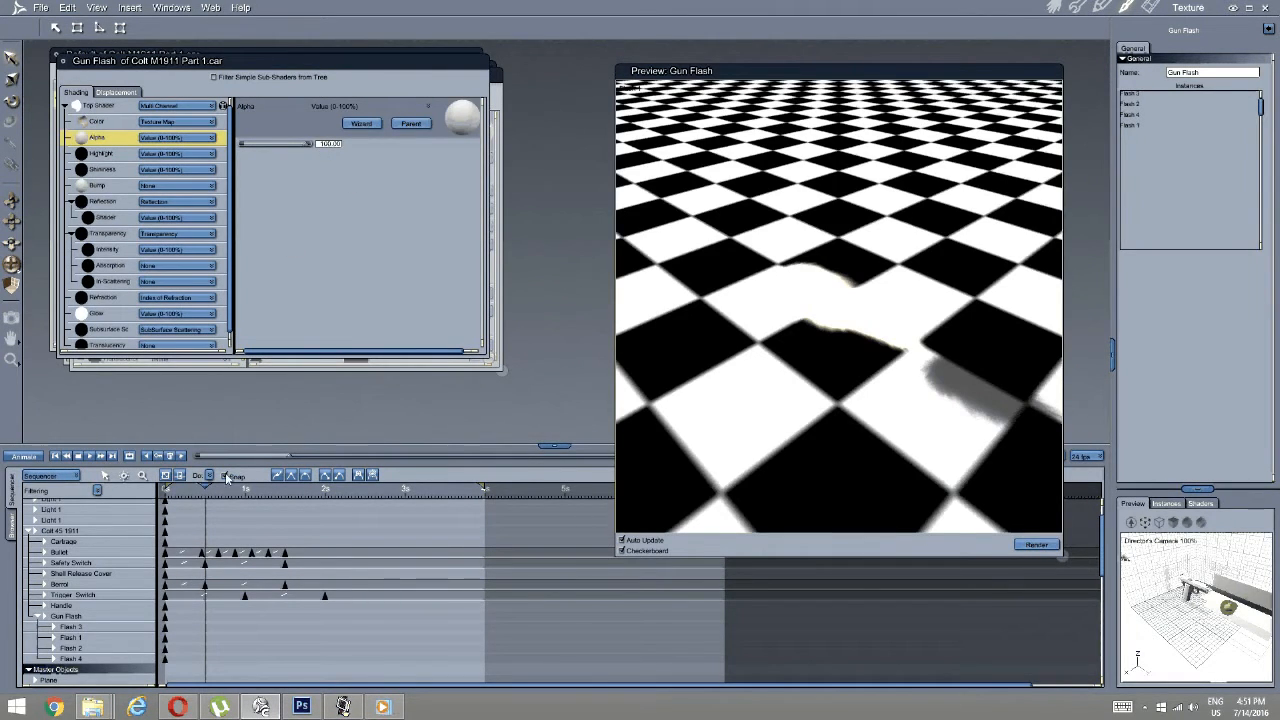
Set the Gun Flash shader's Alpha to 0% at about 0:07, shortly before the 0:12 keyframe.
click(176, 482)
mouse_move(178, 480)
mouse_down()
mouse_move(166, 478)
mouse_move(214, 468)
mouse_move(191, 483)
mouse_up()
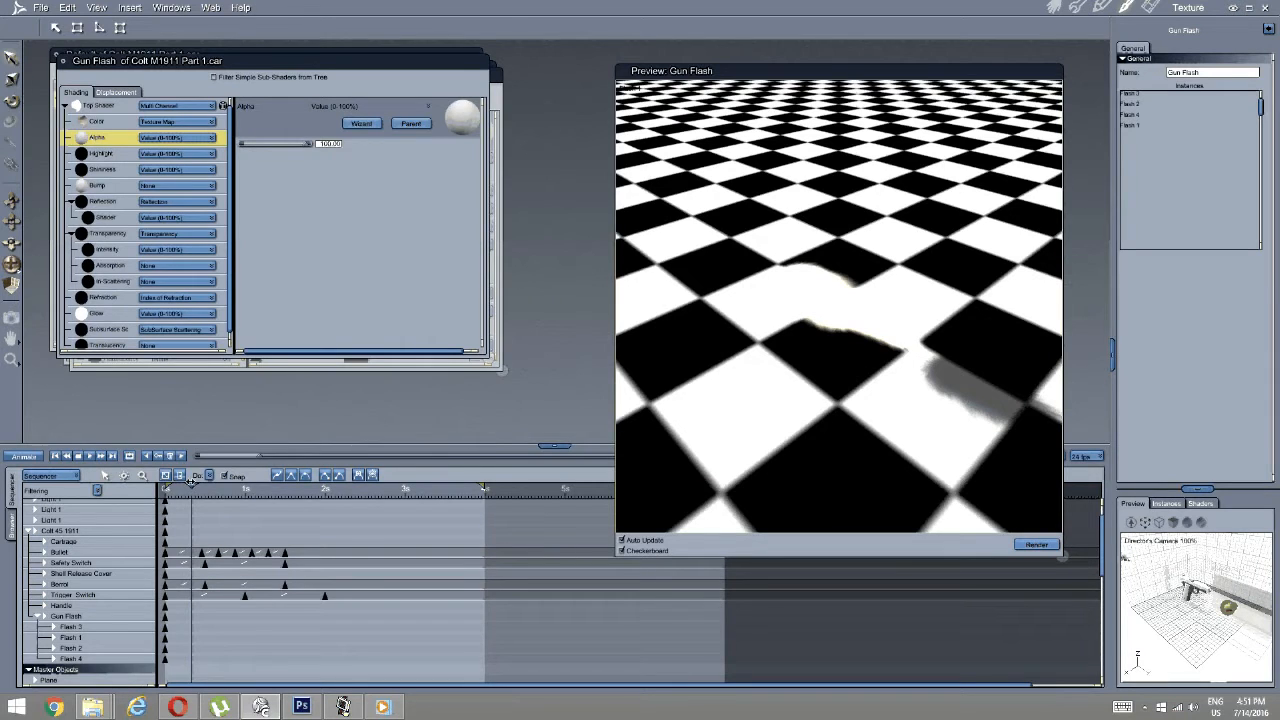
drag(307, 143, 294, 144)
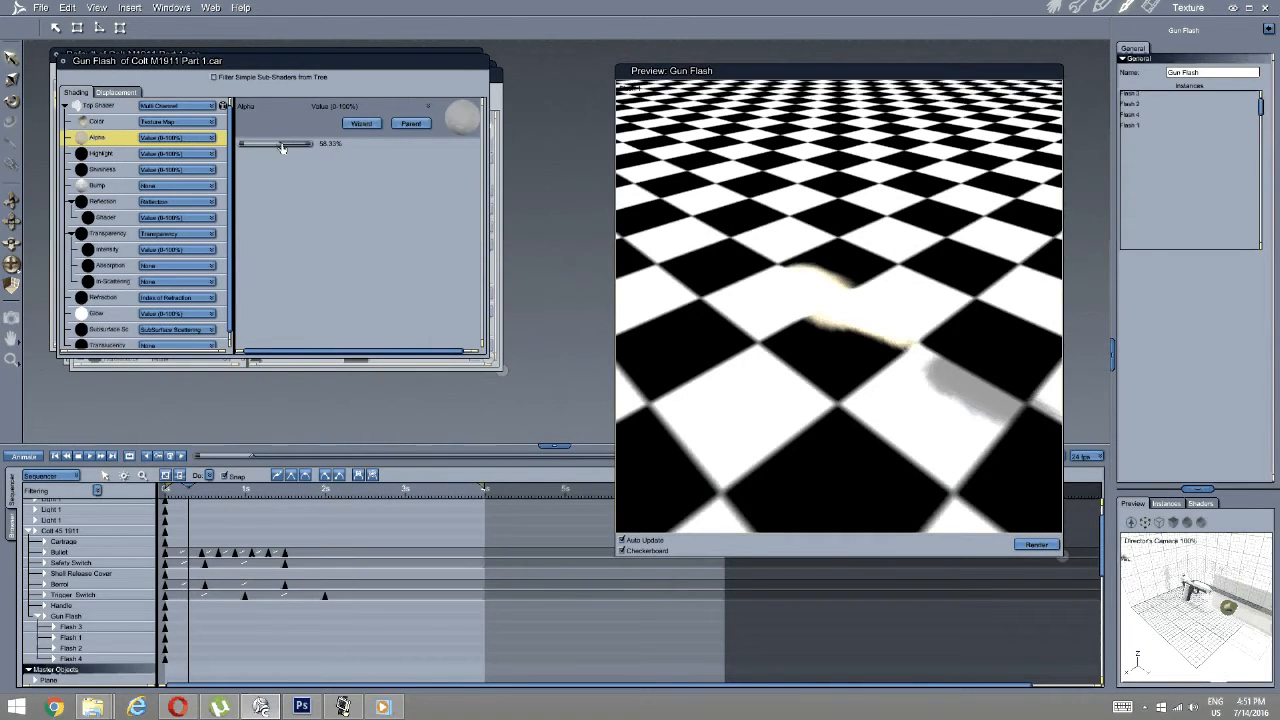
drag(282, 147, 213, 153)
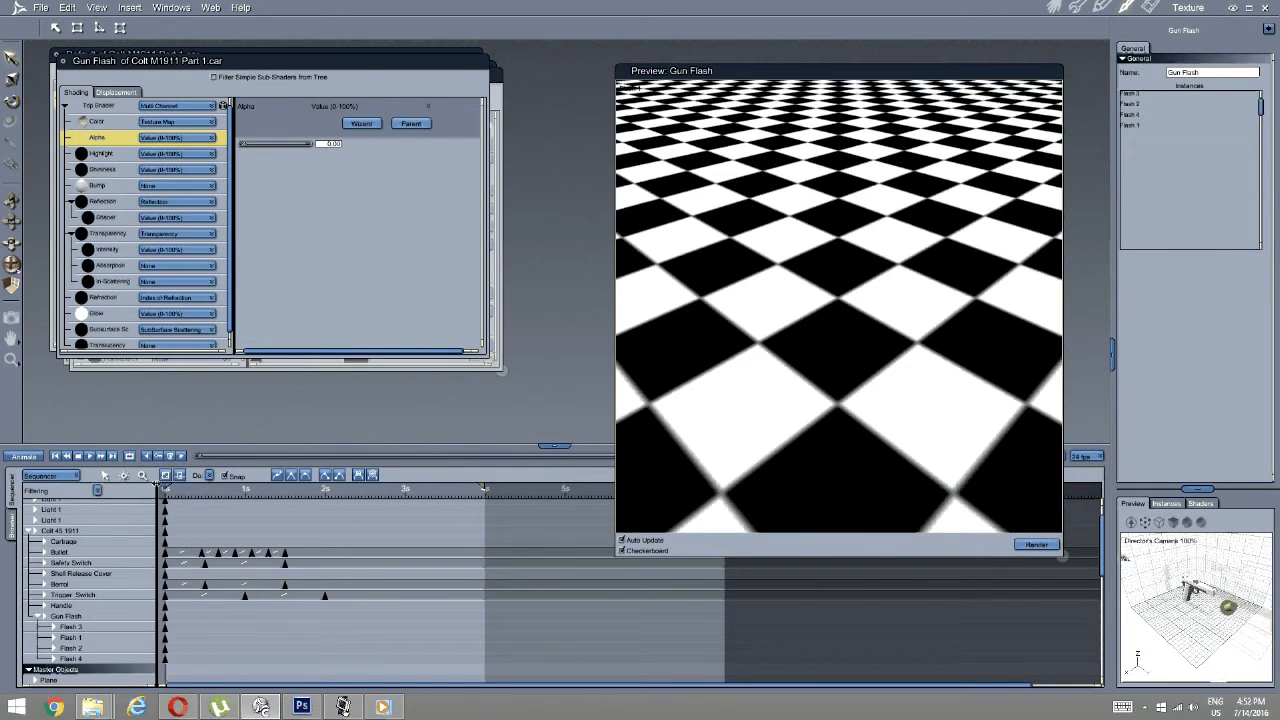
Set the Gun Flash shader's Alpha to 0% at about 1:04, just past the one-second mark.
drag(157, 485, 244, 430)
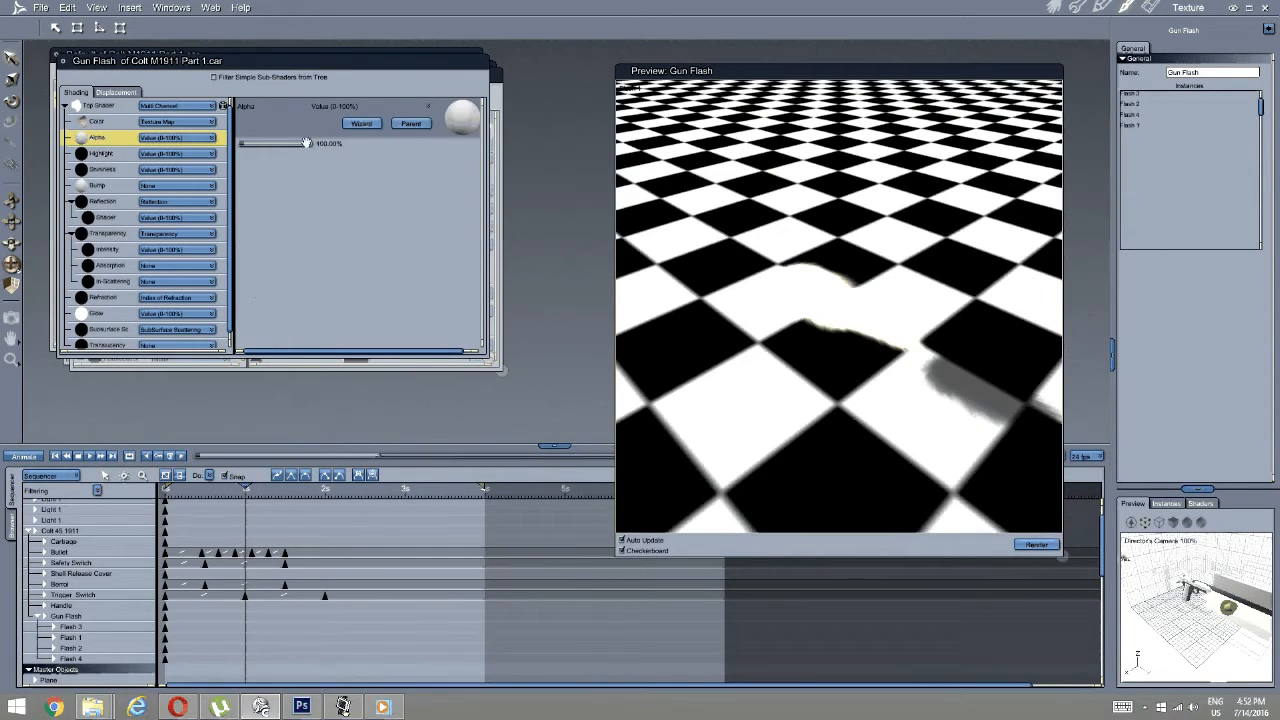
drag(246, 488, 259, 488)
drag(308, 143, 232, 149)
Set the Gun Flash shader's Alpha to 100% at 1:00.
drag(258, 488, 245, 487)
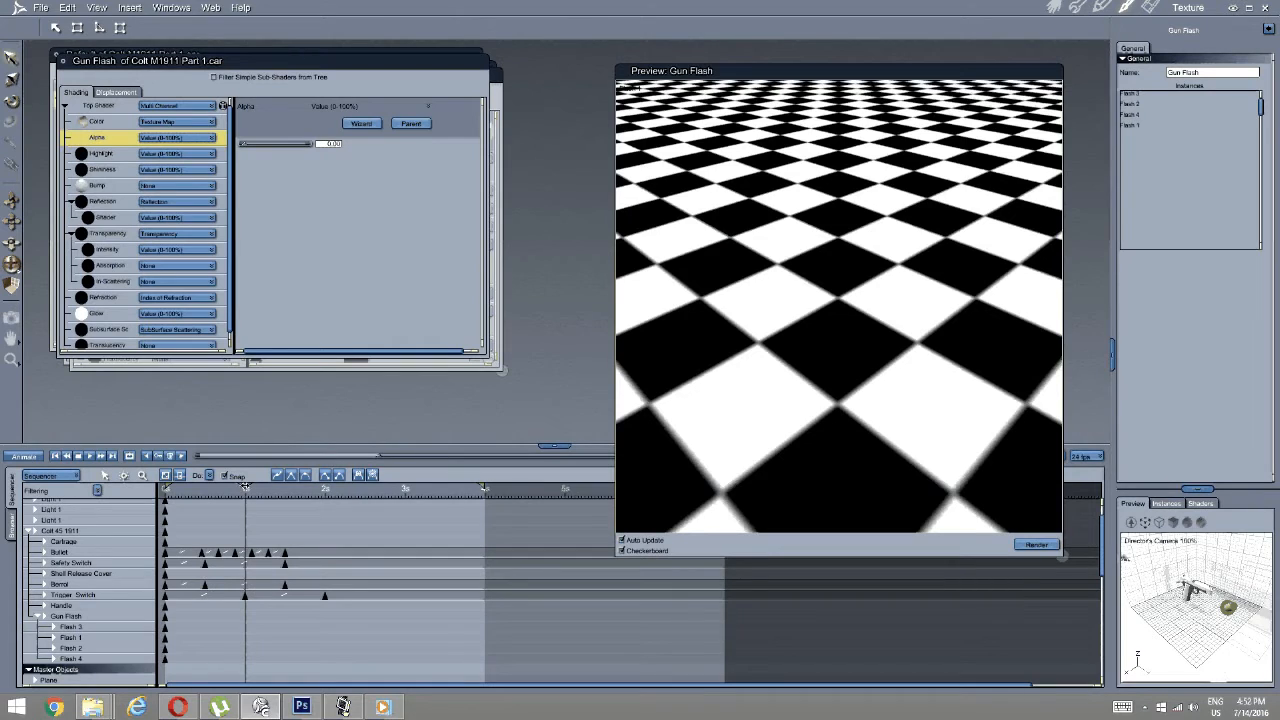
click(337, 206)
click(262, 148)
drag(262, 148, 363, 163)
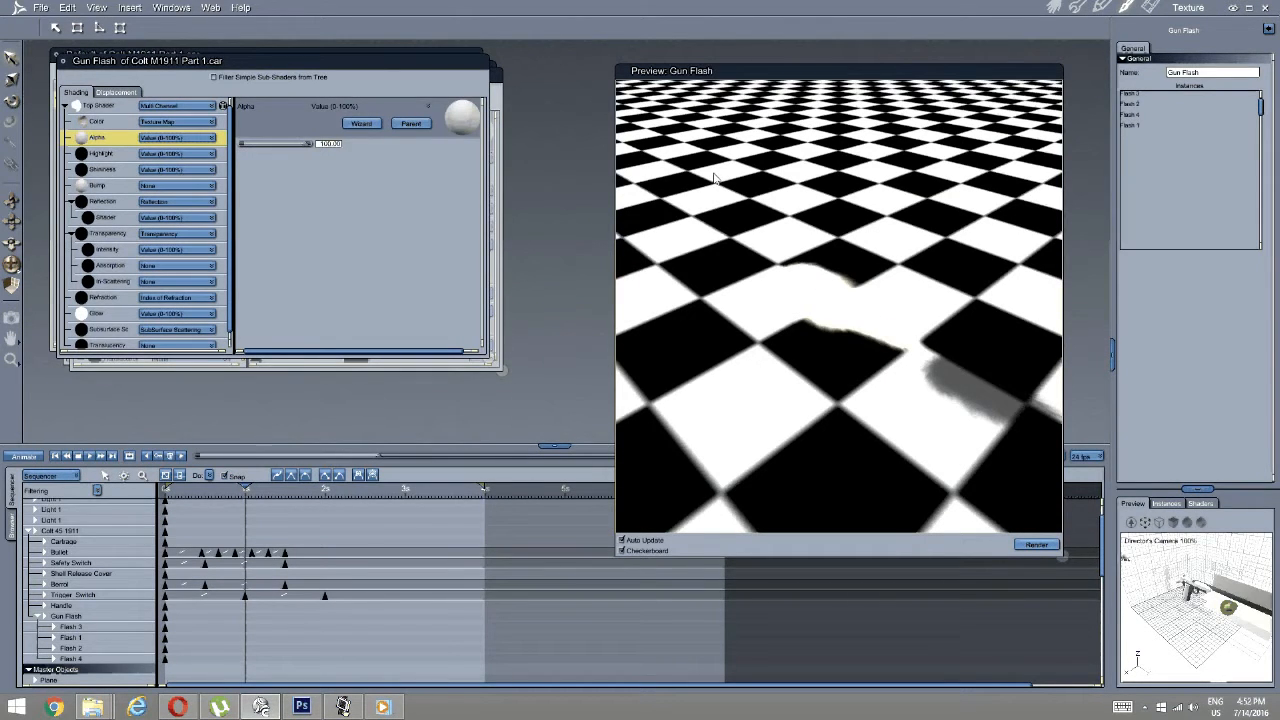
Return to the Assemble room and scrub through the animation to check the fading muzzle flash.
click(1055, 7)
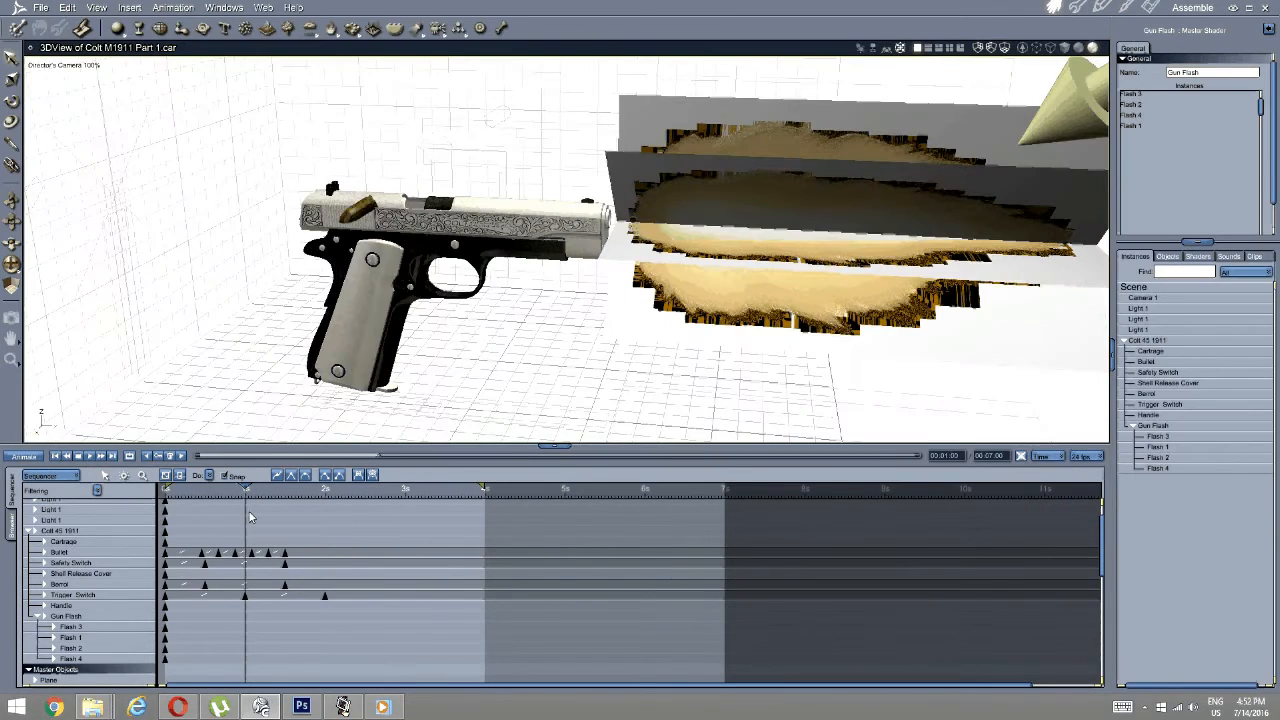
drag(245, 487, 214, 488)
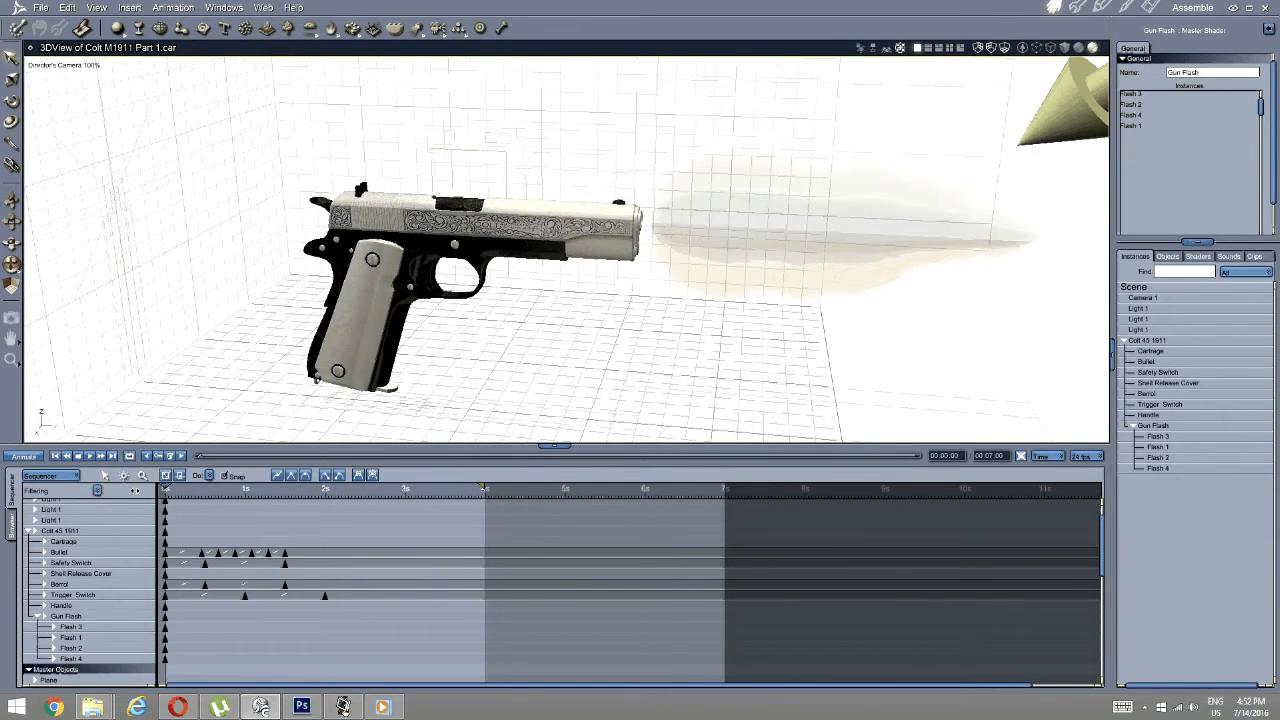
click(179, 488)
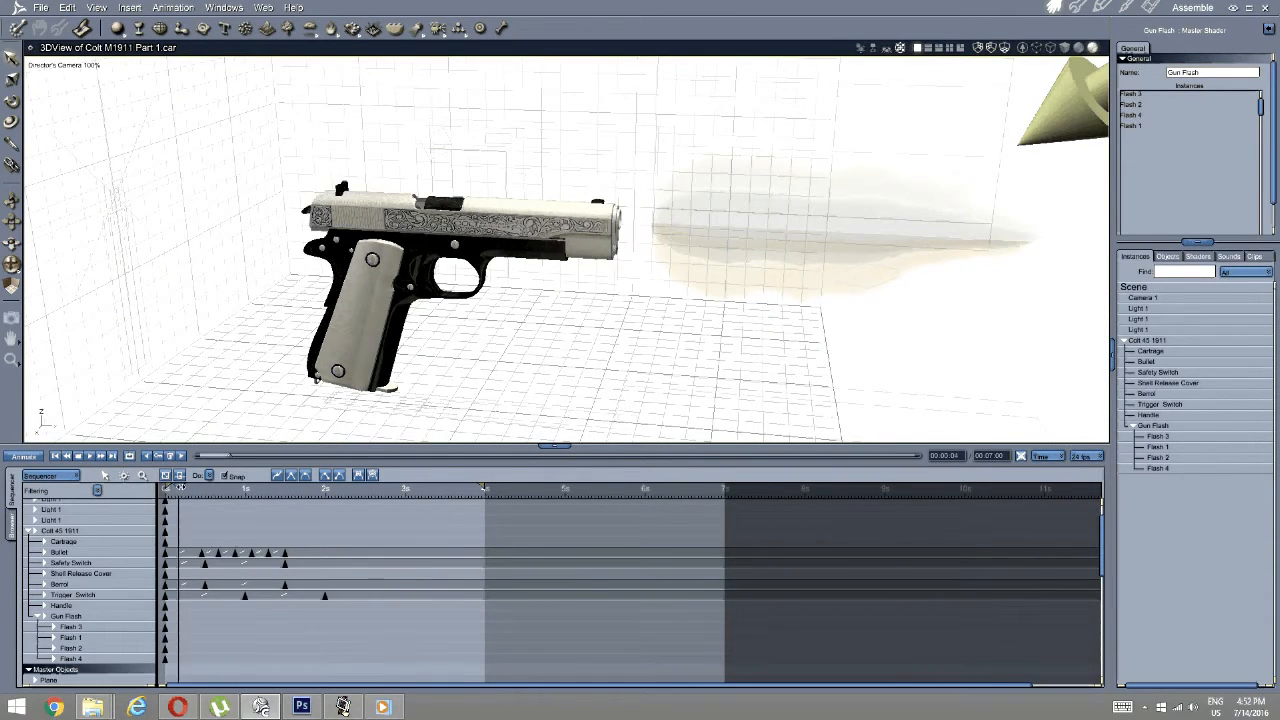
Go back to frame 0, shorten the working time range to end at 2 seconds, and play the animation.
mouse_move(179, 488)
mouse_down()
mouse_move(342, 487)
mouse_move(128, 462)
mouse_up()
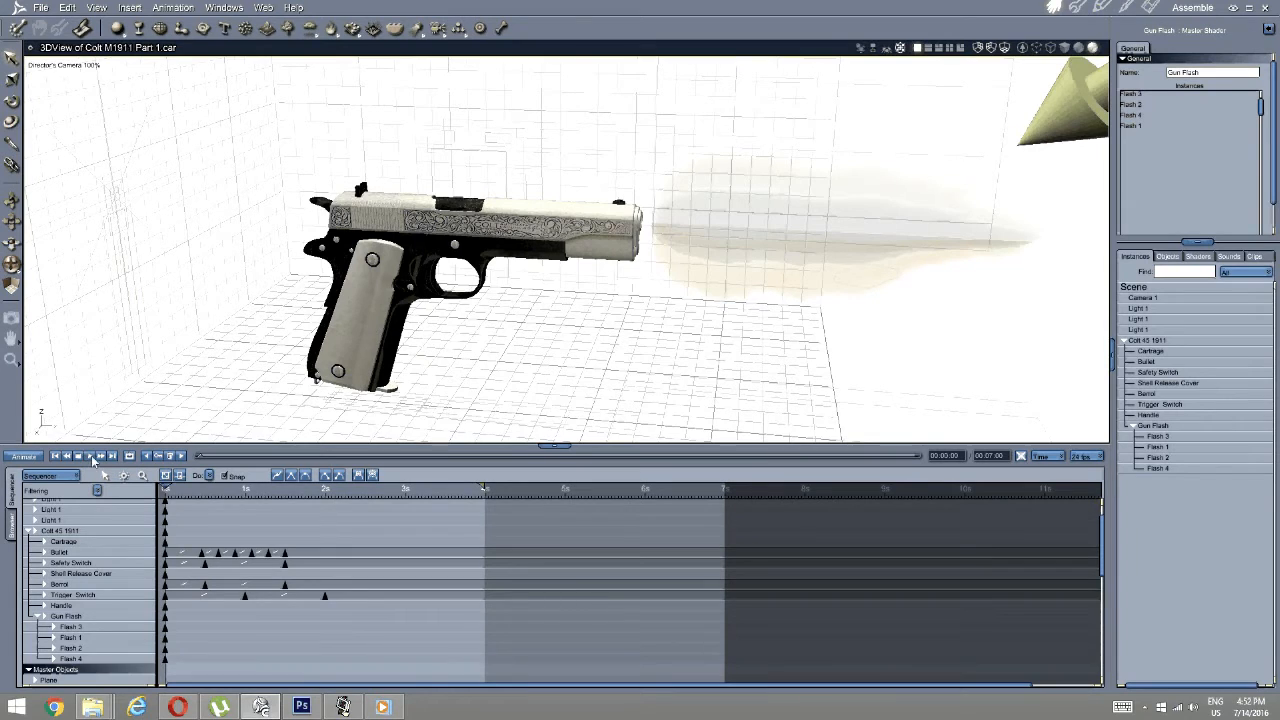
drag(485, 489, 325, 474)
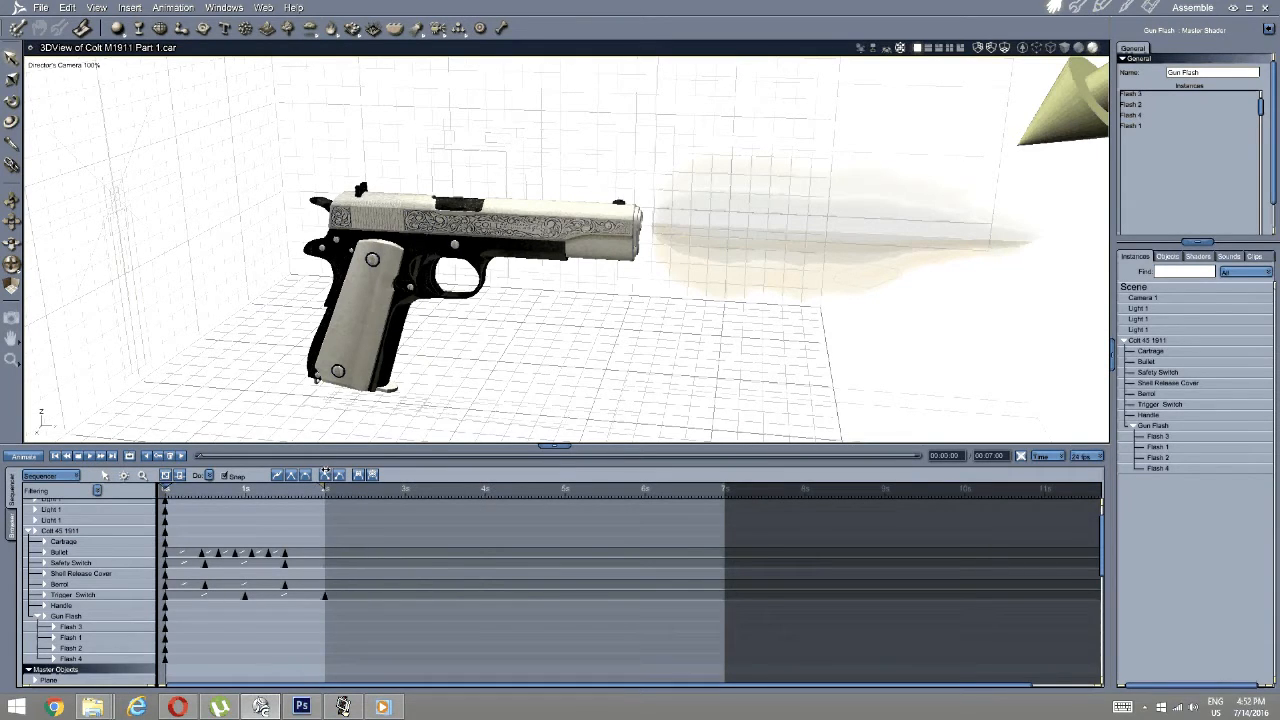
click(91, 456)
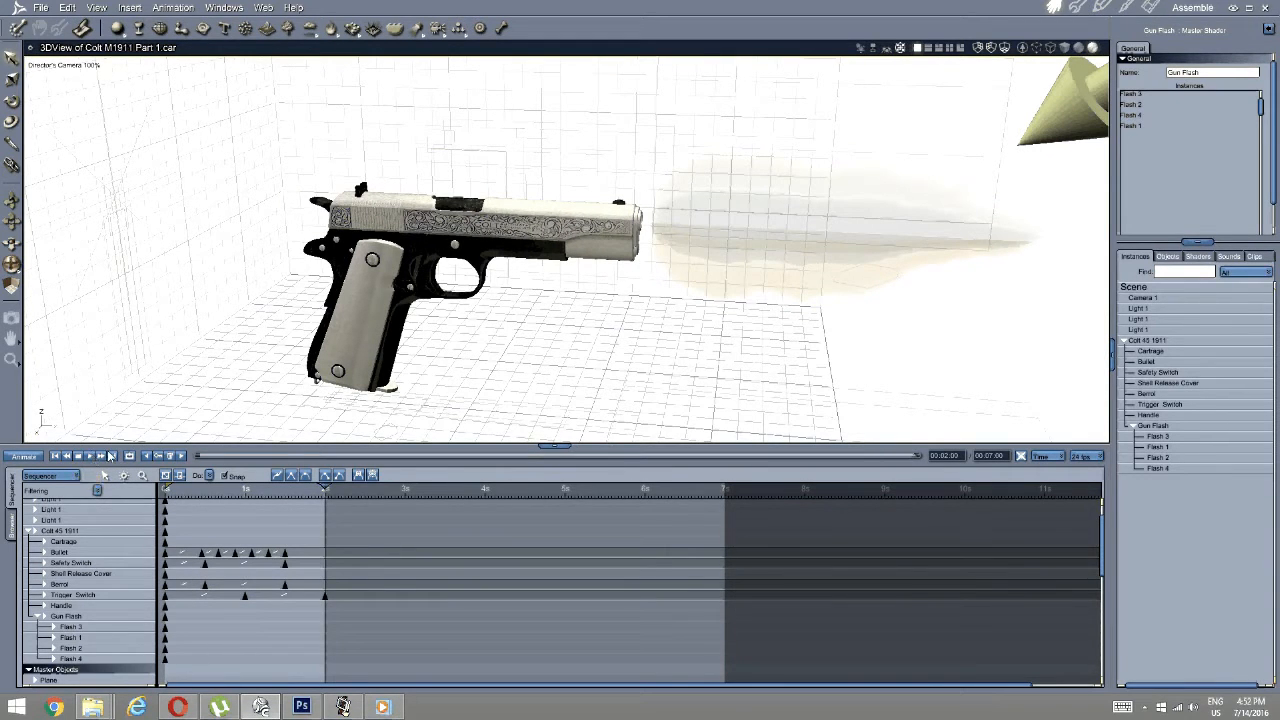
Select the gun parts' and Gun Flash shader's keyframes after frame 0, try shifting them earlier together, and undo the shift.
scroll(303, 569, down, 5)
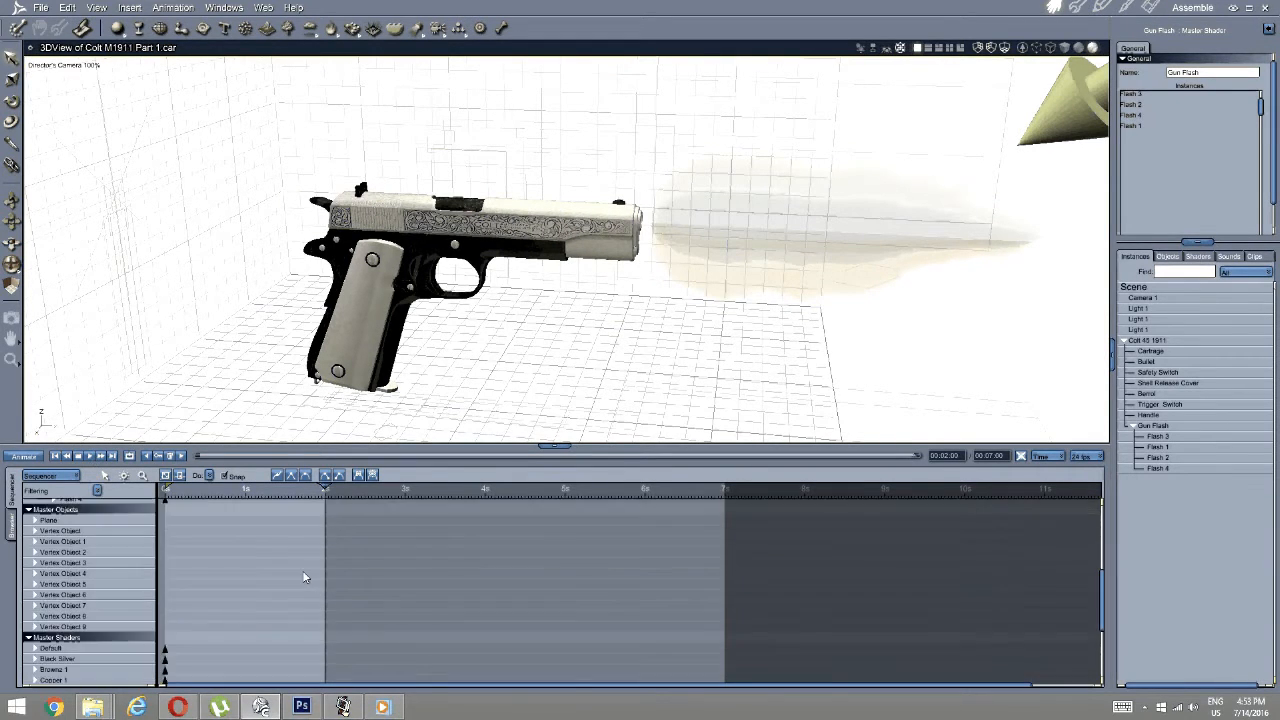
scroll(301, 578, up, 3)
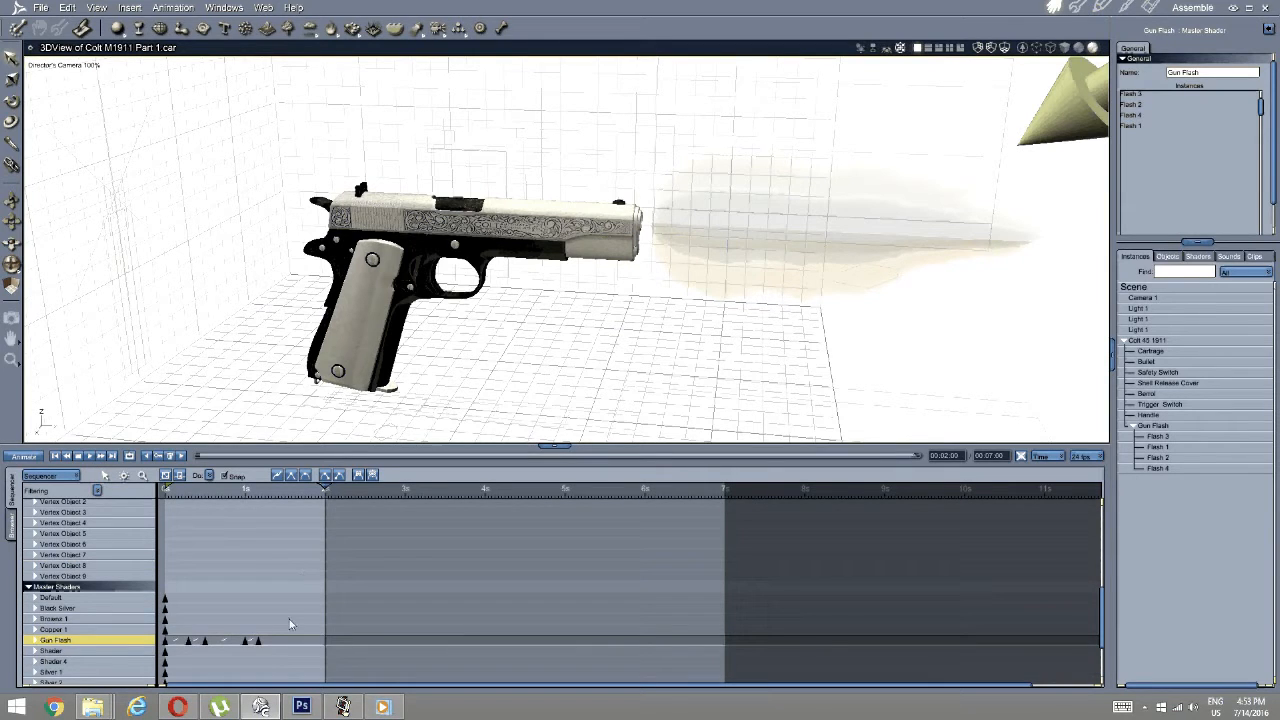
drag(288, 664, 198, 624)
scroll(242, 561, up, 4)
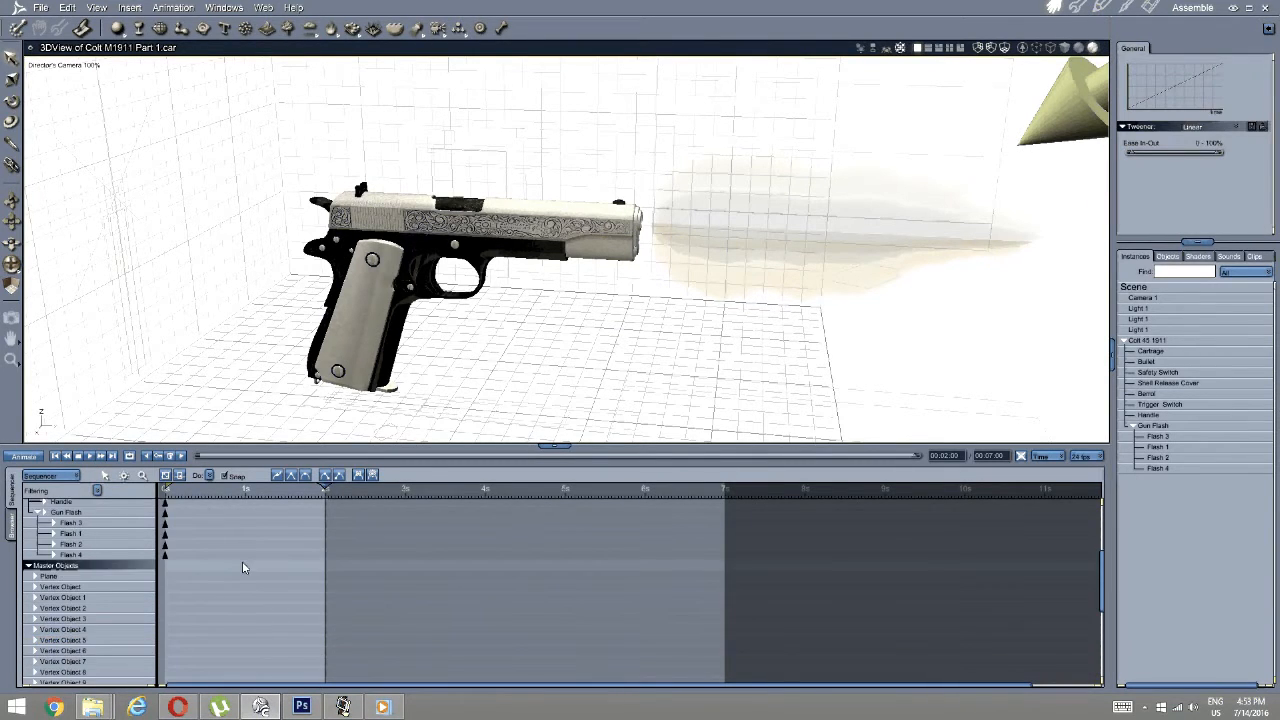
scroll(242, 561, up, 5)
drag(366, 640, 189, 504)
scroll(257, 561, down, 2)
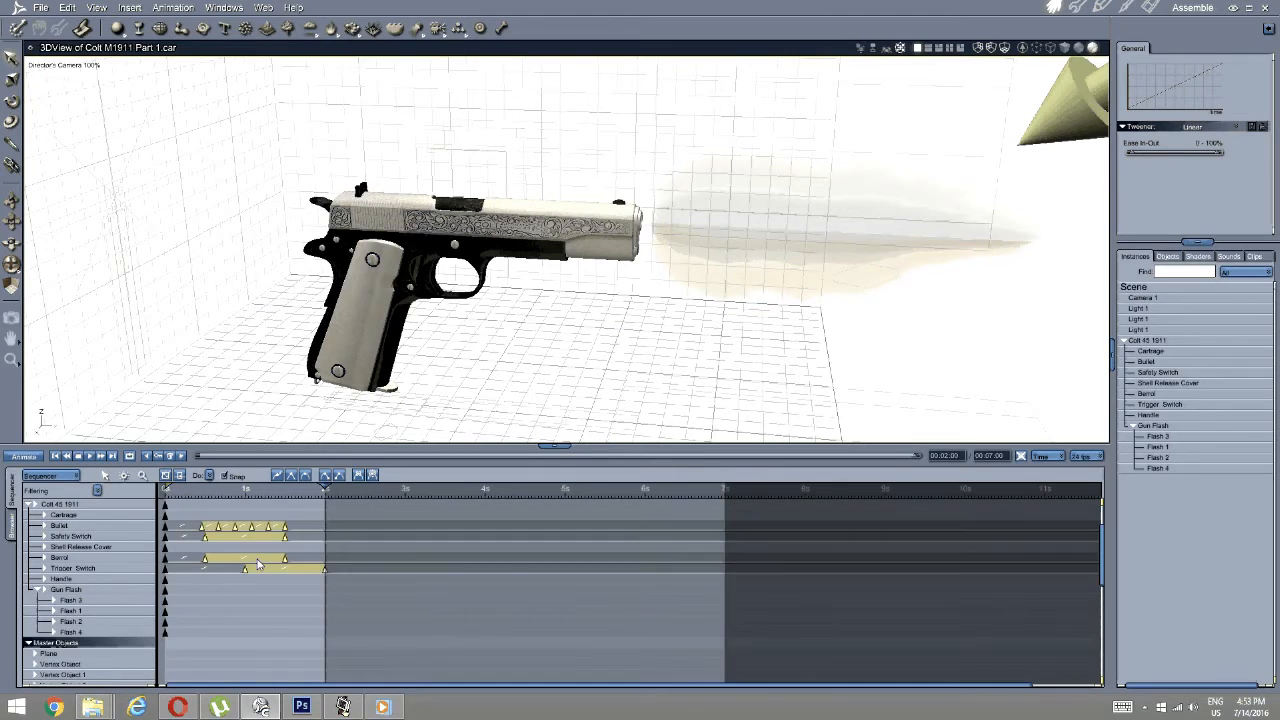
scroll(257, 566, down, 8)
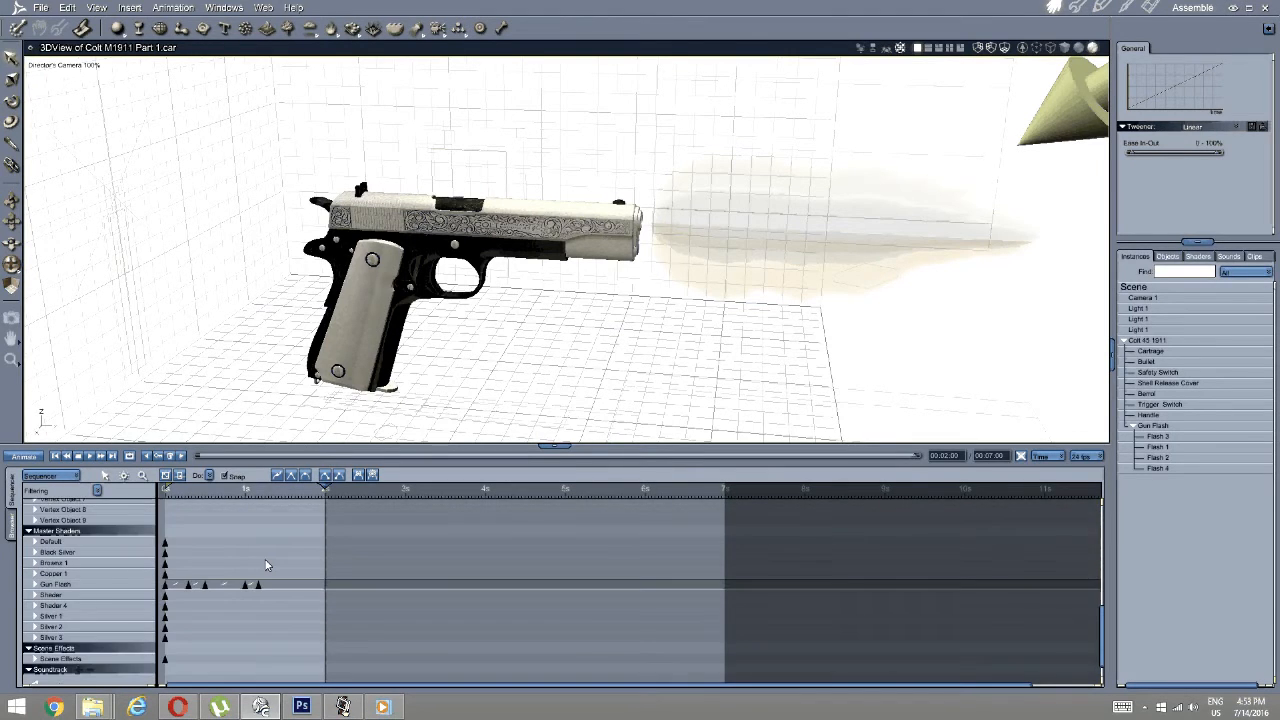
scroll(266, 566, up, 10)
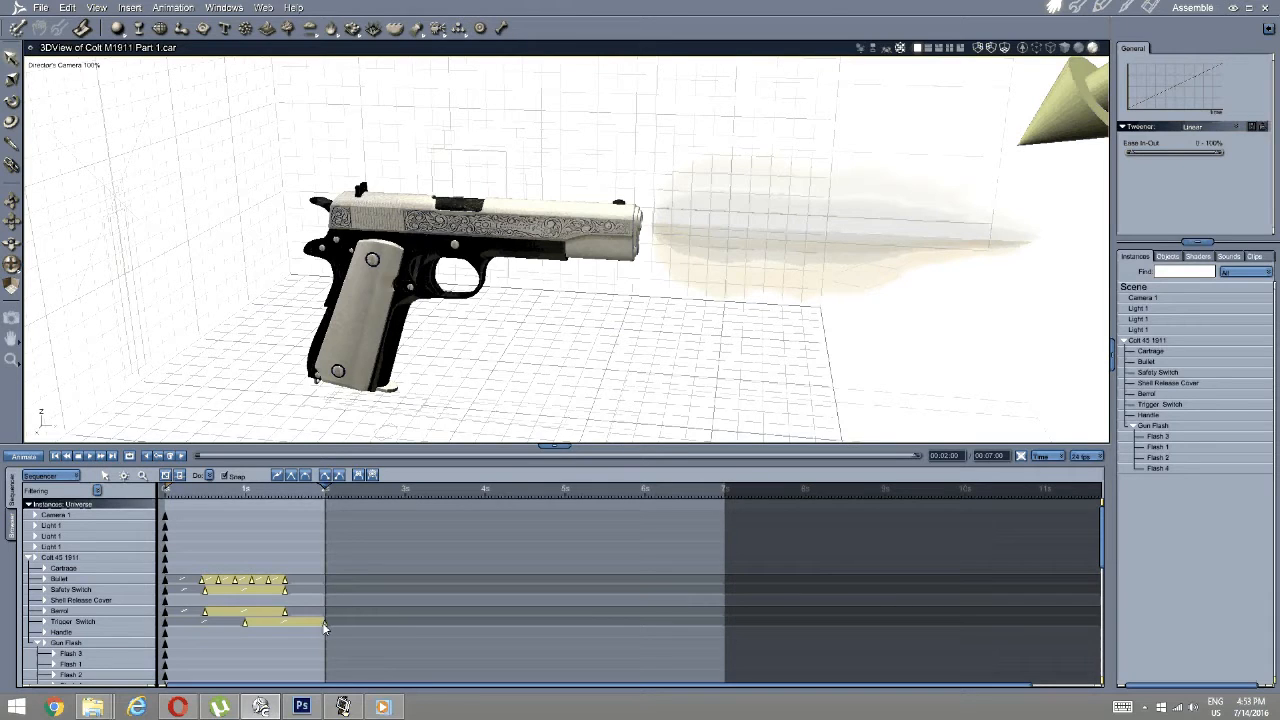
drag(324, 626, 296, 627)
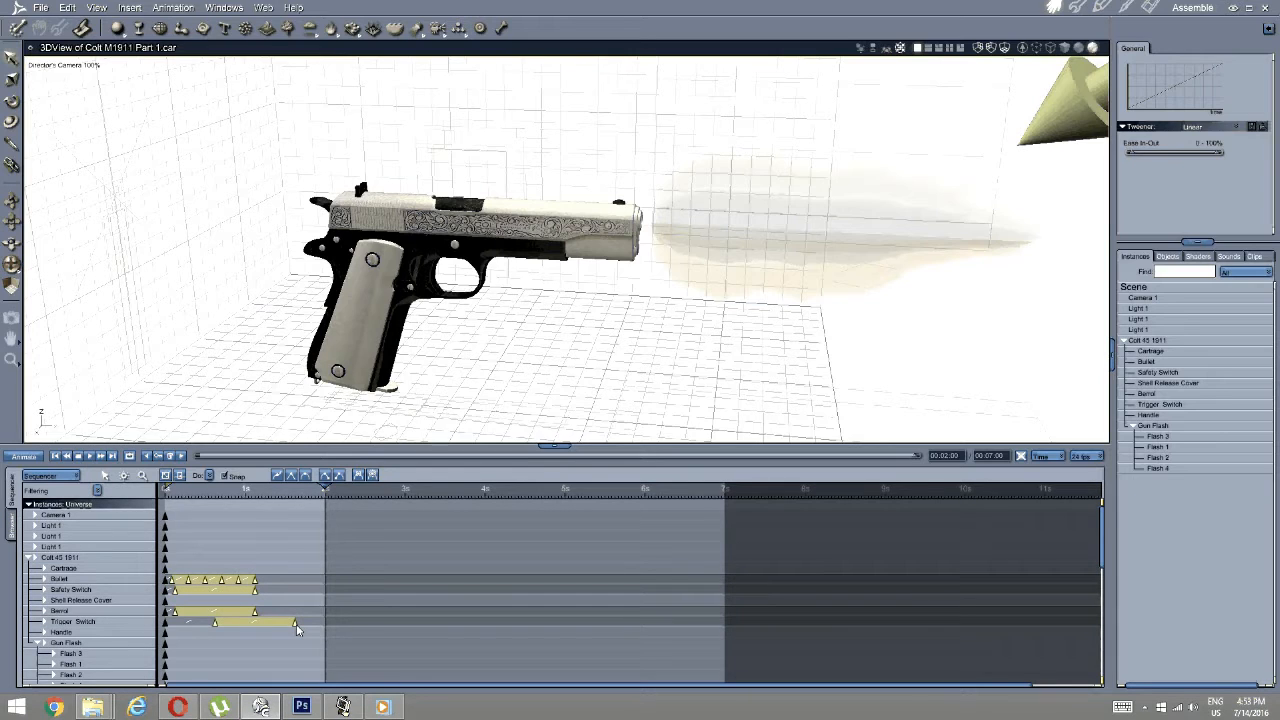
click(296, 624)
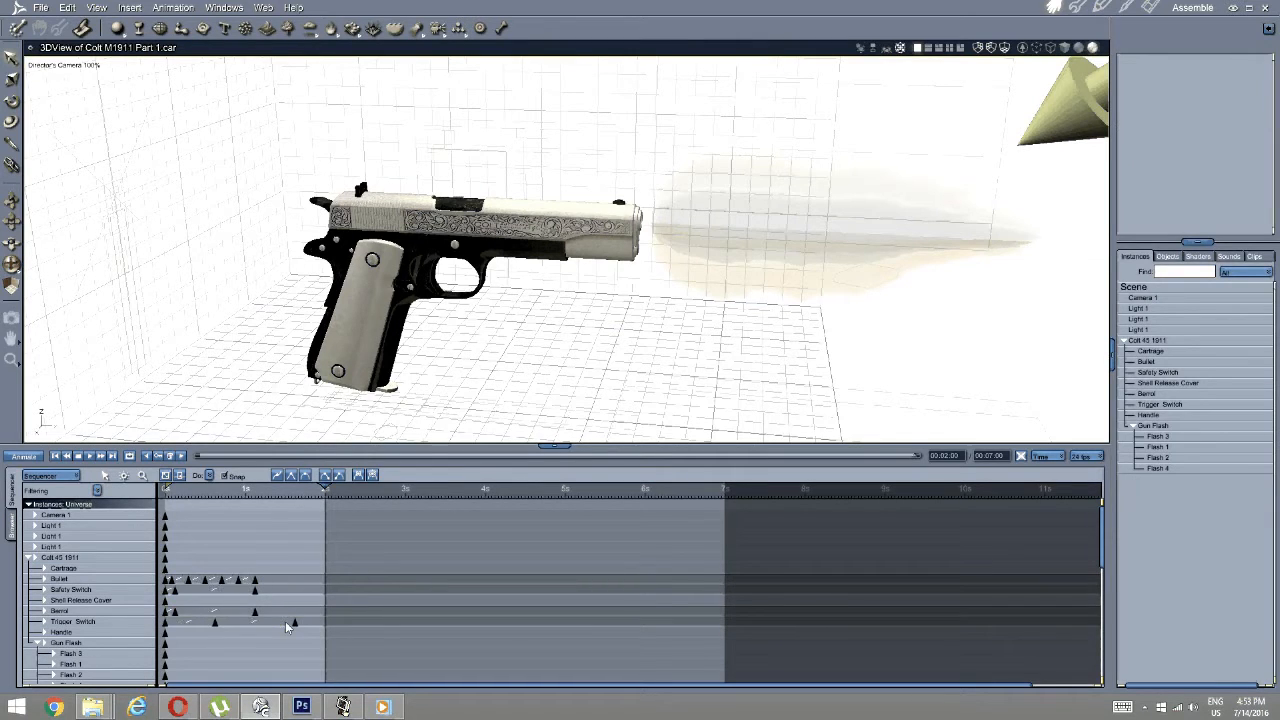
key(ctrl+z)
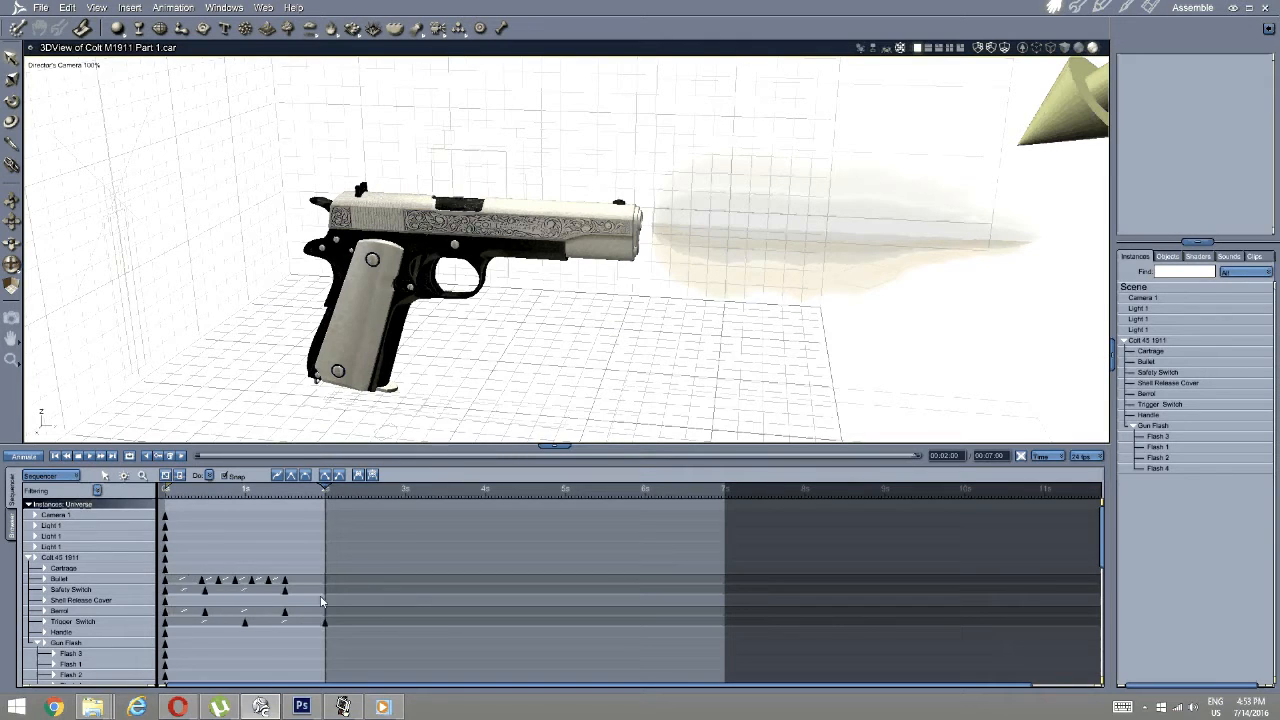
Reselect the gun and Gun Flash shader keyframes, compress them so the last one falls at 1:00, play the animation, and rewind to frame 0.
drag(390, 534, 184, 703)
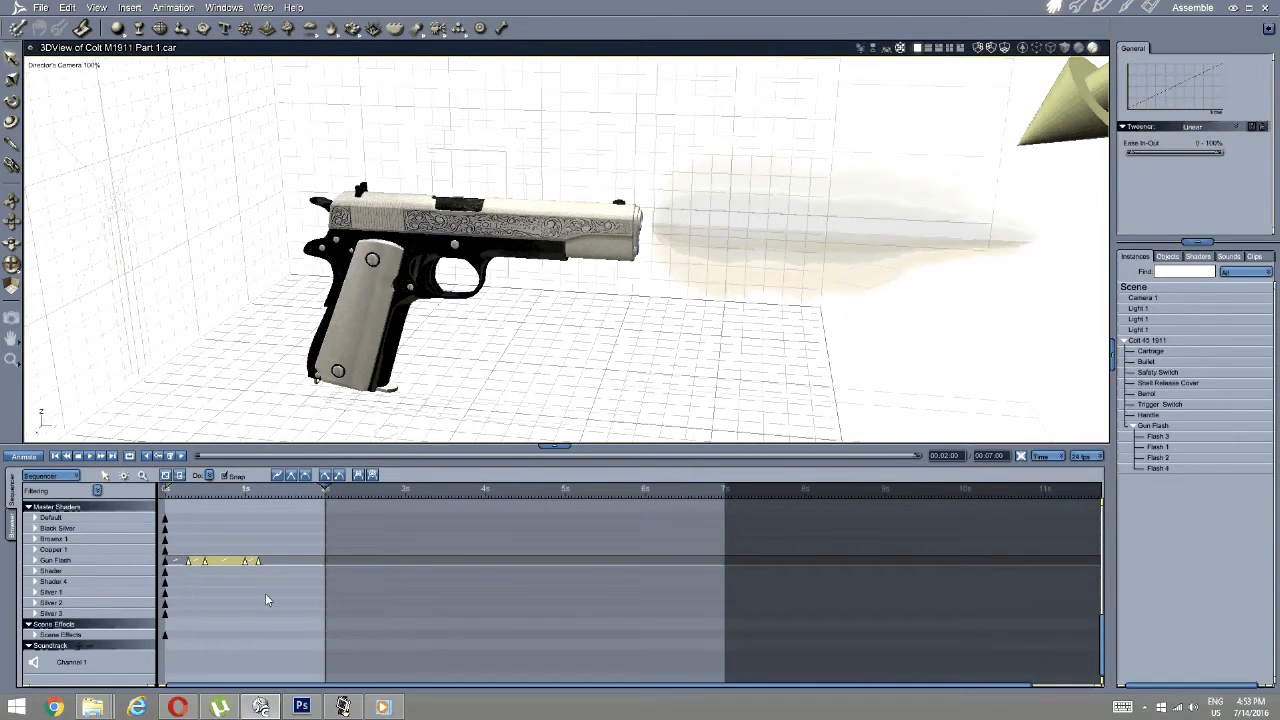
scroll(266, 592, up, 8)
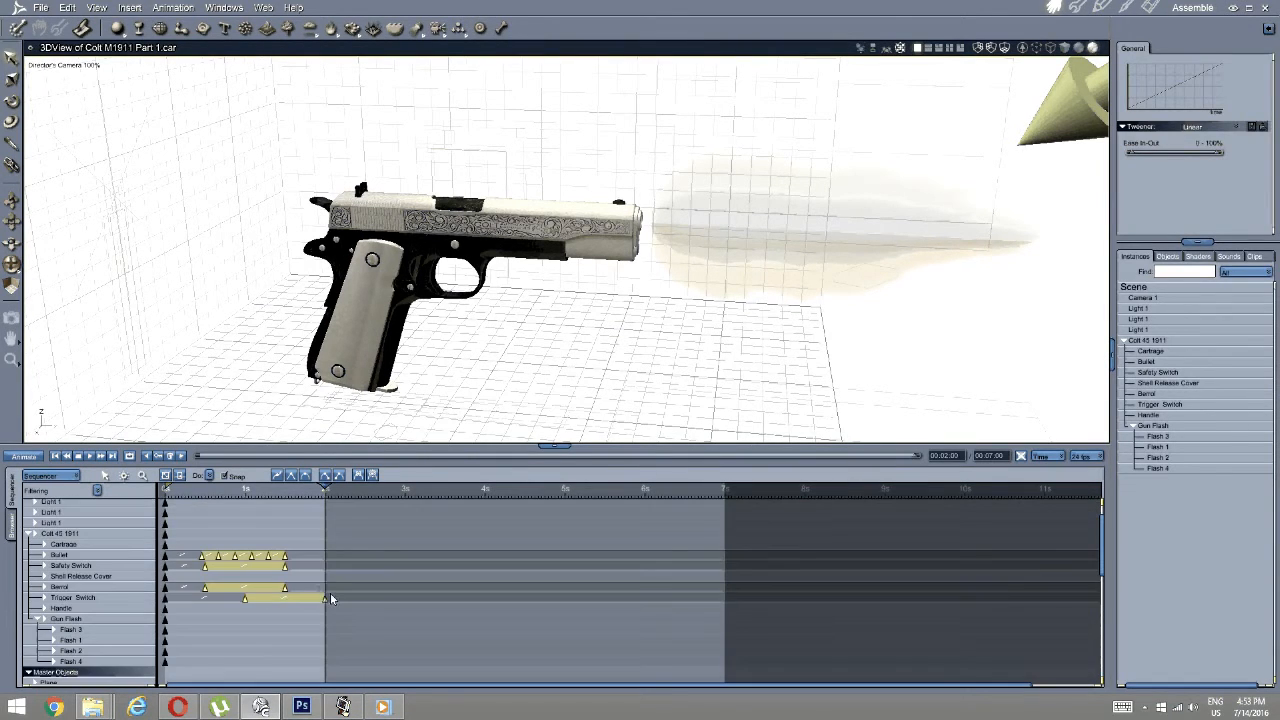
drag(330, 598, 281, 599)
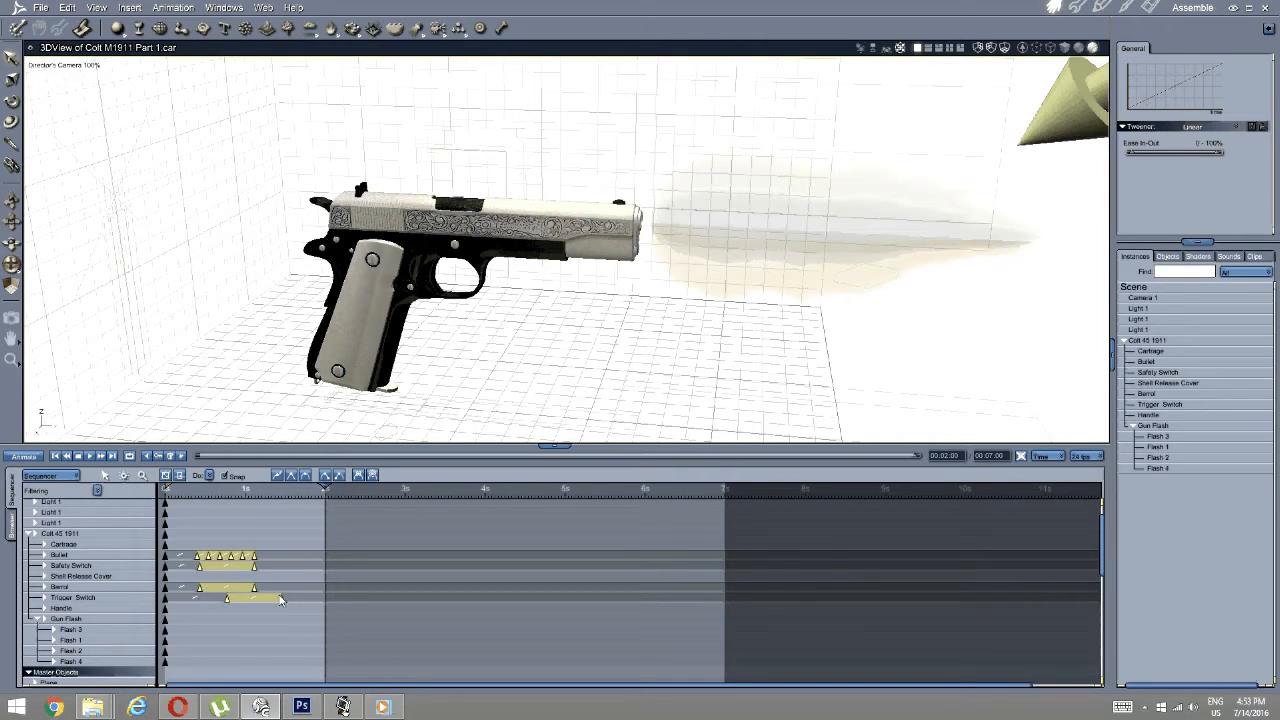
drag(254, 557, 239, 604)
drag(325, 487, 244, 486)
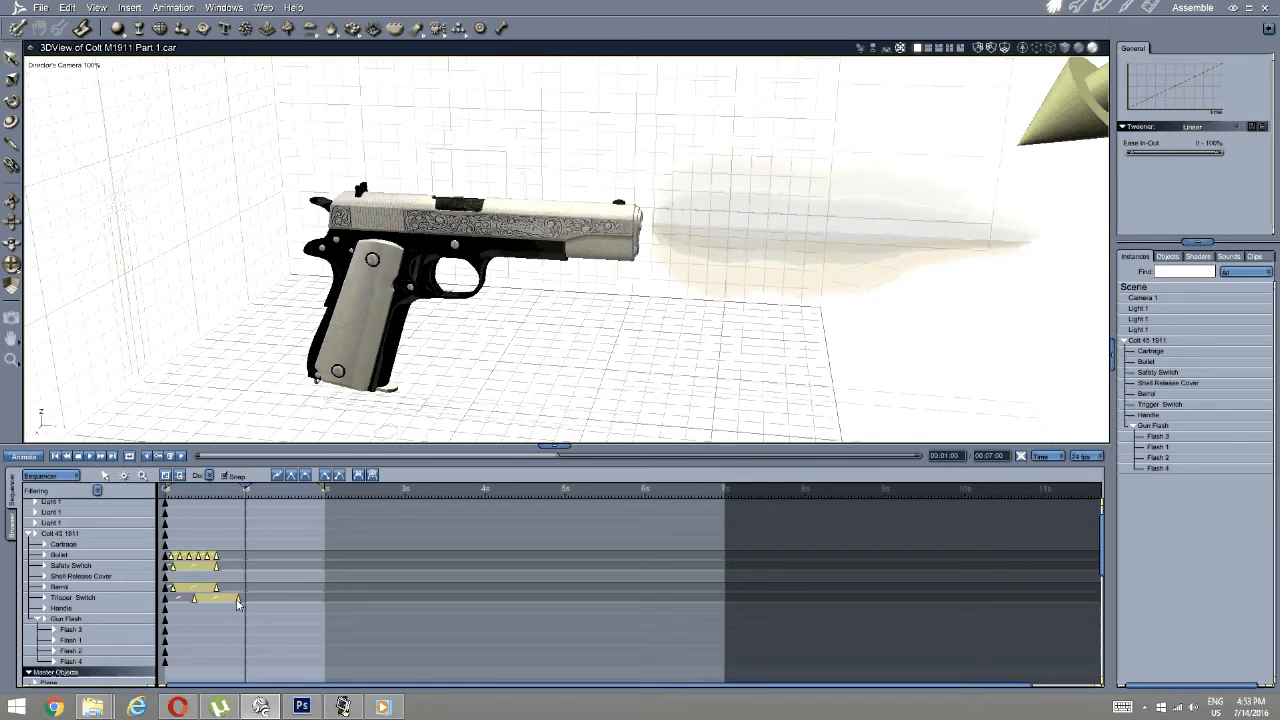
drag(239, 599, 243, 599)
click(91, 457)
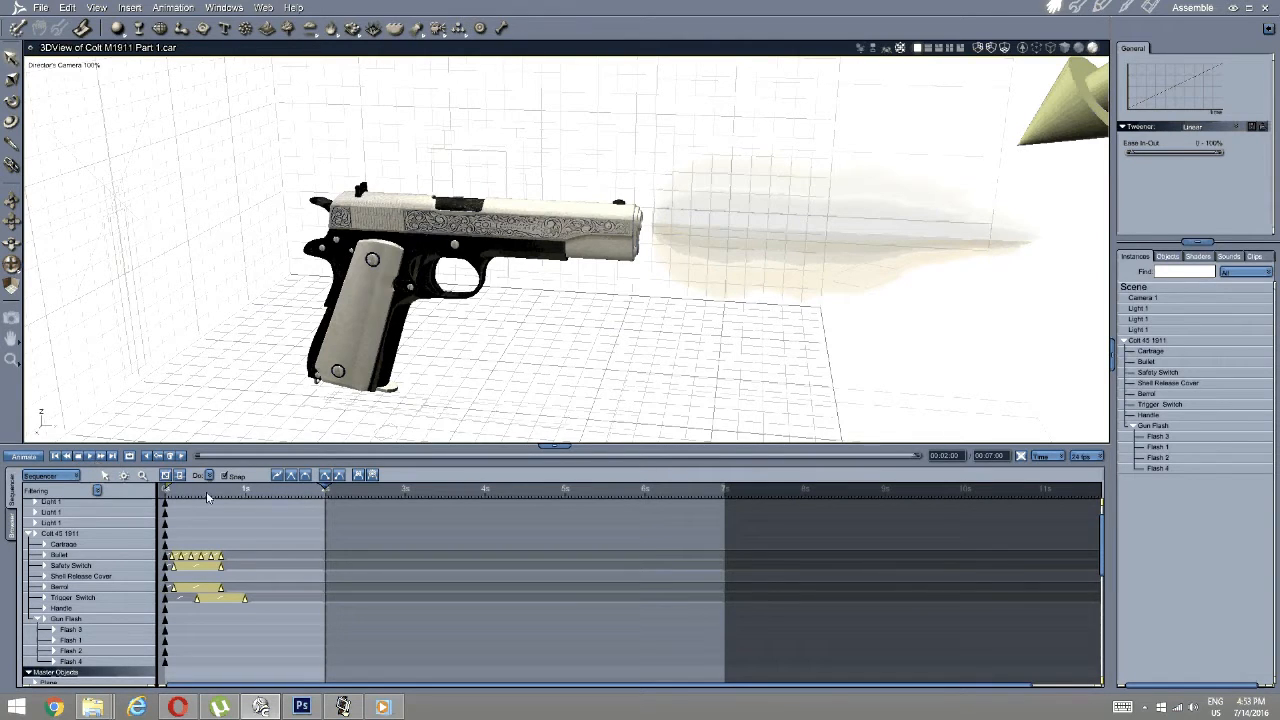
click(56, 456)
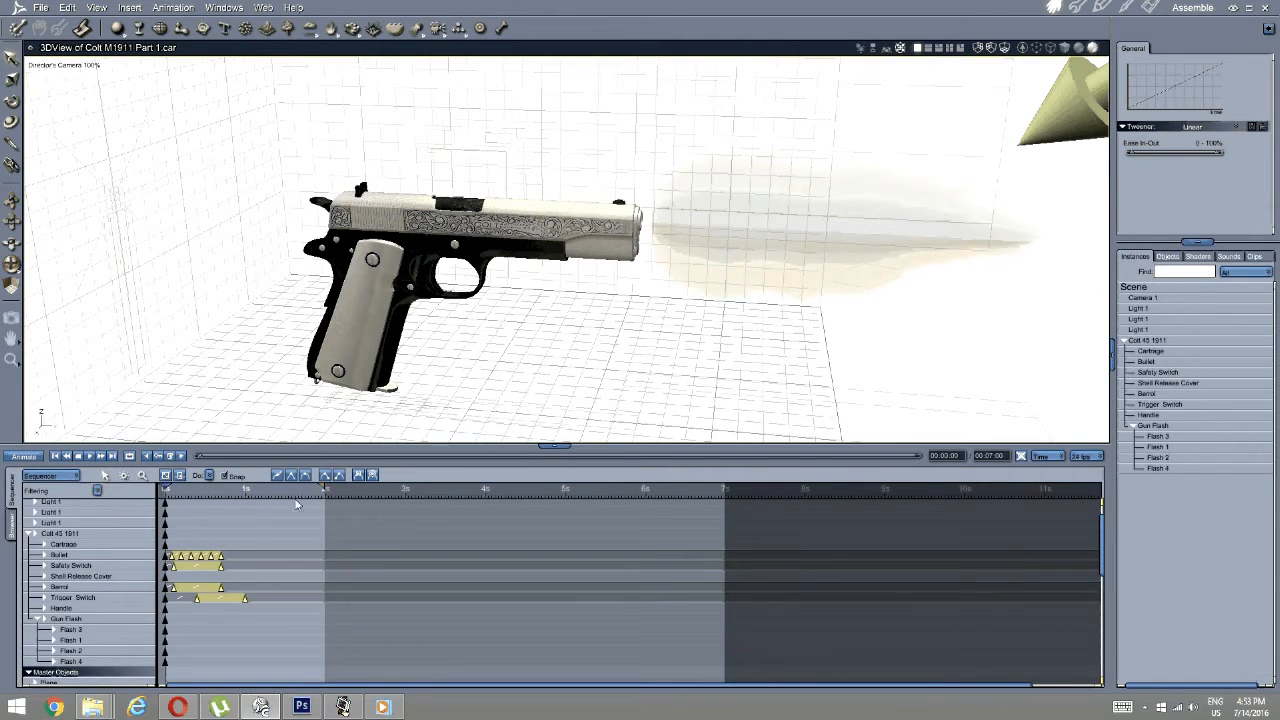
Shorten the working time range to end at 1 second, play the animation, and return to frame 0.
drag(322, 488, 245, 488)
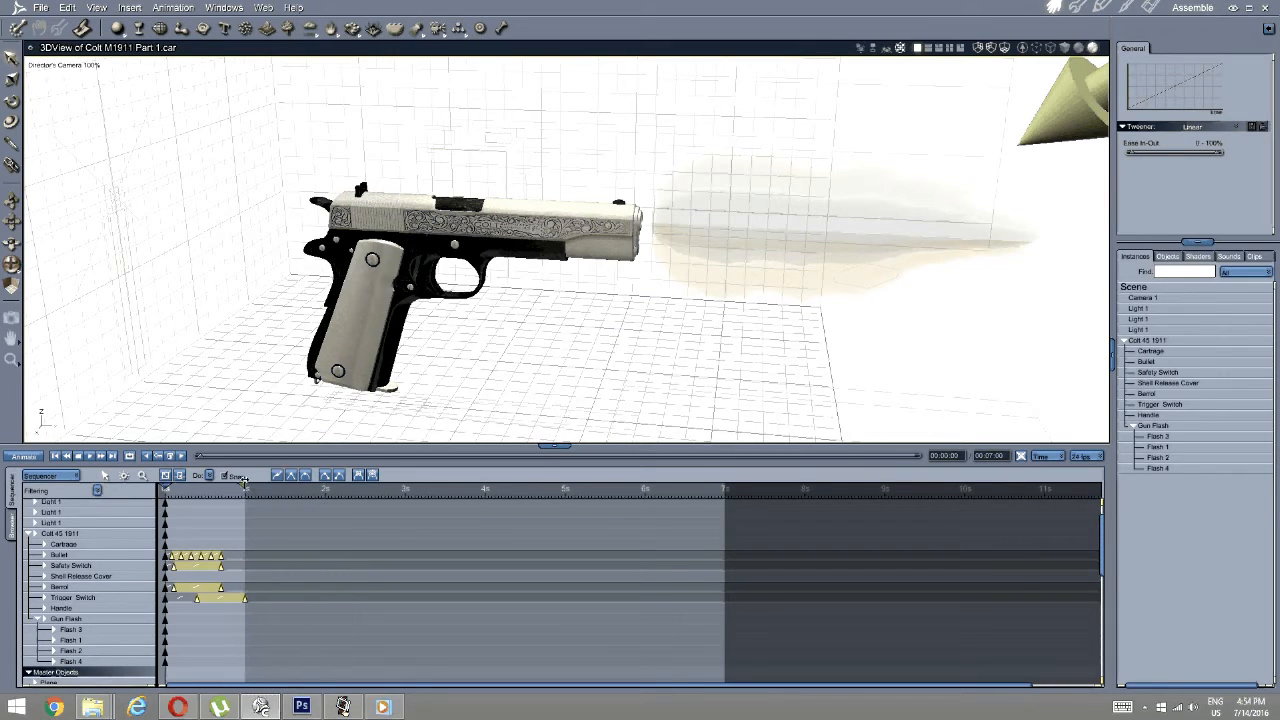
click(90, 456)
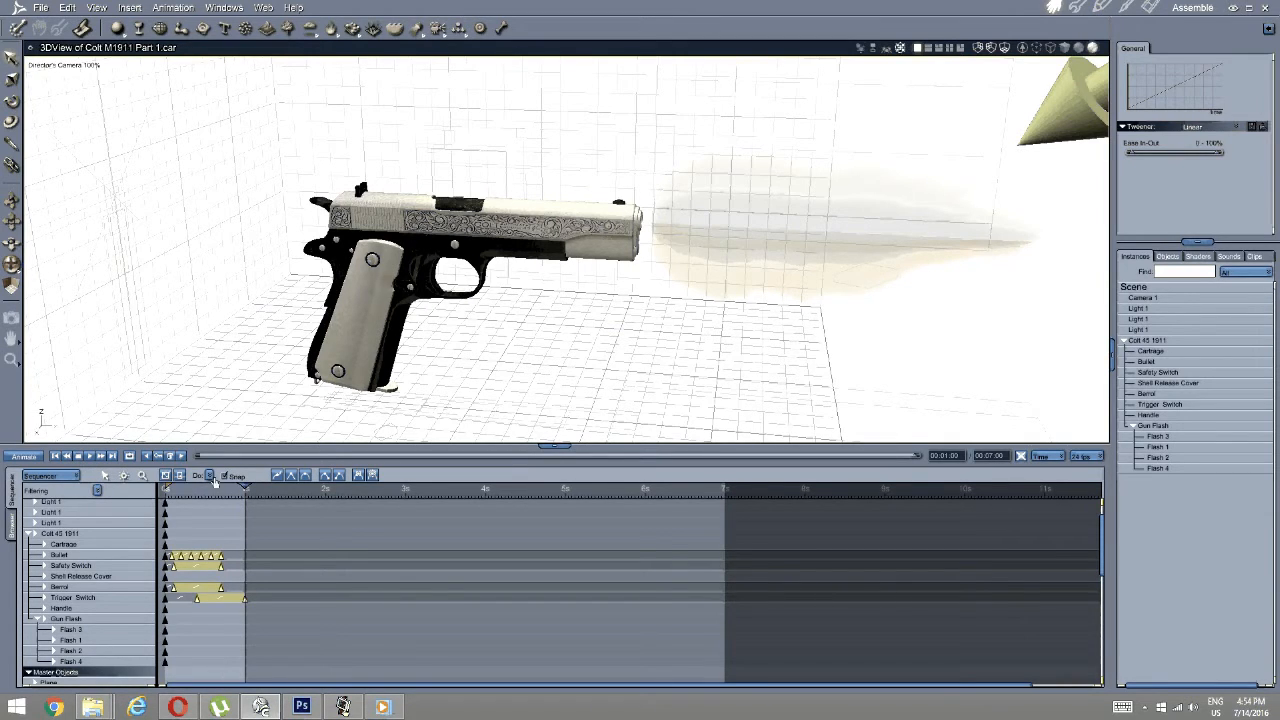
drag(889, 457, 200, 468)
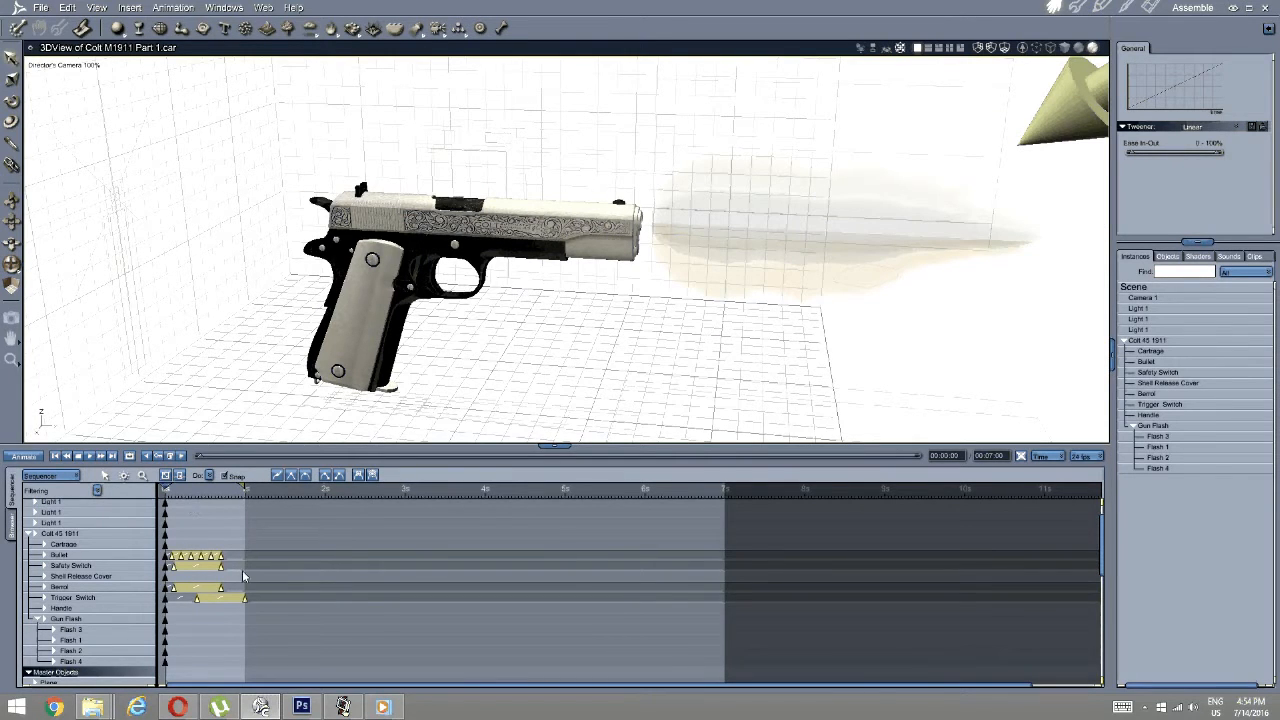
End the working time range at 0:13, compress the selected keyframes so the last one falls there, and play the animation.
drag(243, 487, 208, 489)
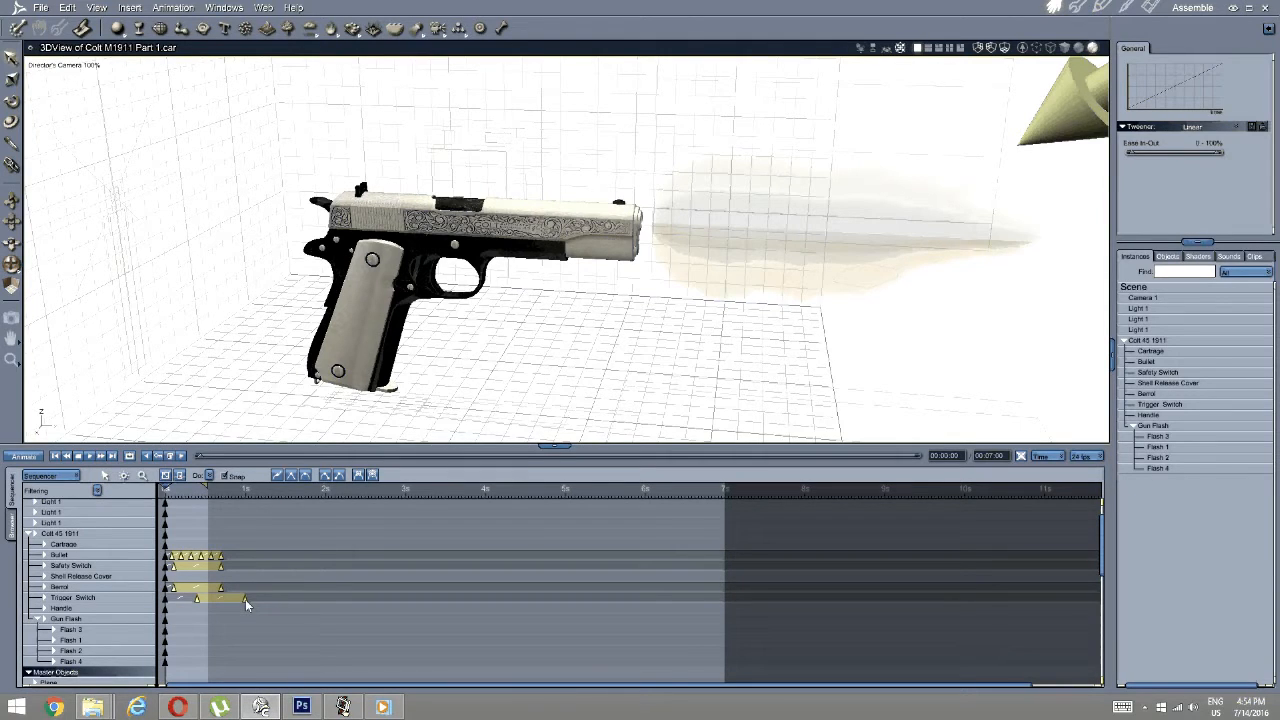
drag(245, 599, 210, 603)
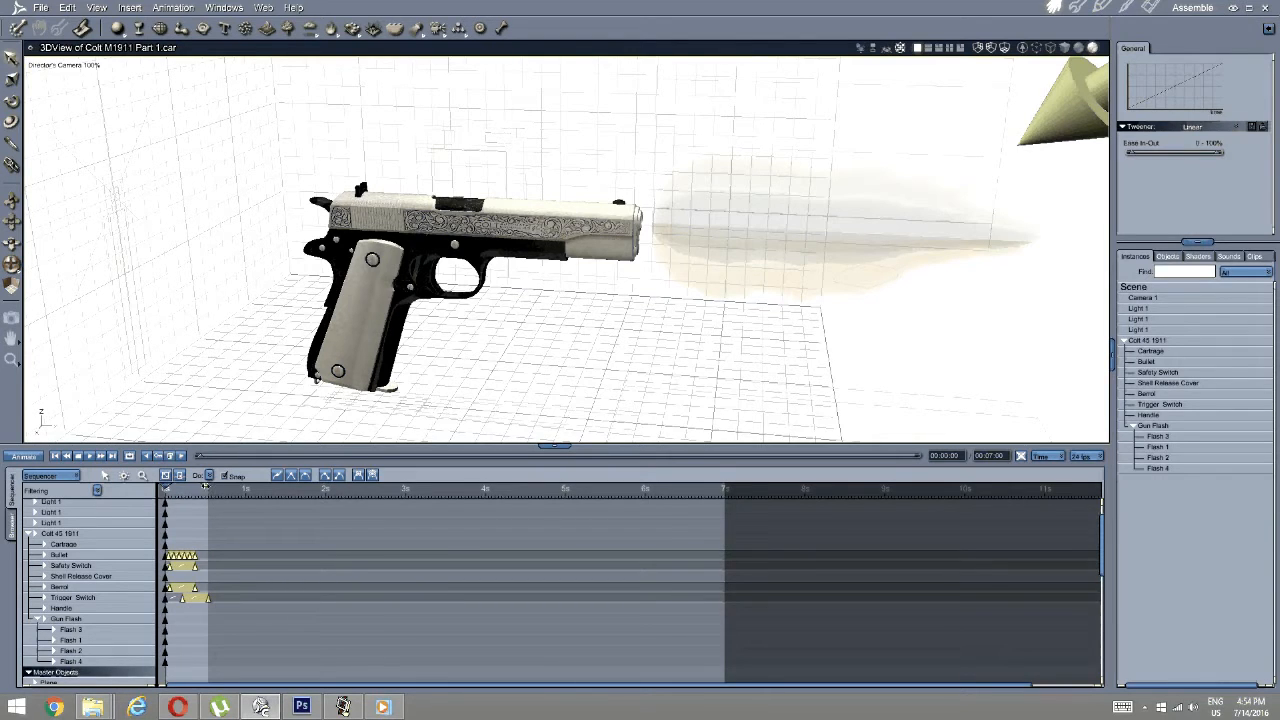
drag(209, 487, 205, 489)
drag(204, 487, 207, 487)
click(89, 456)
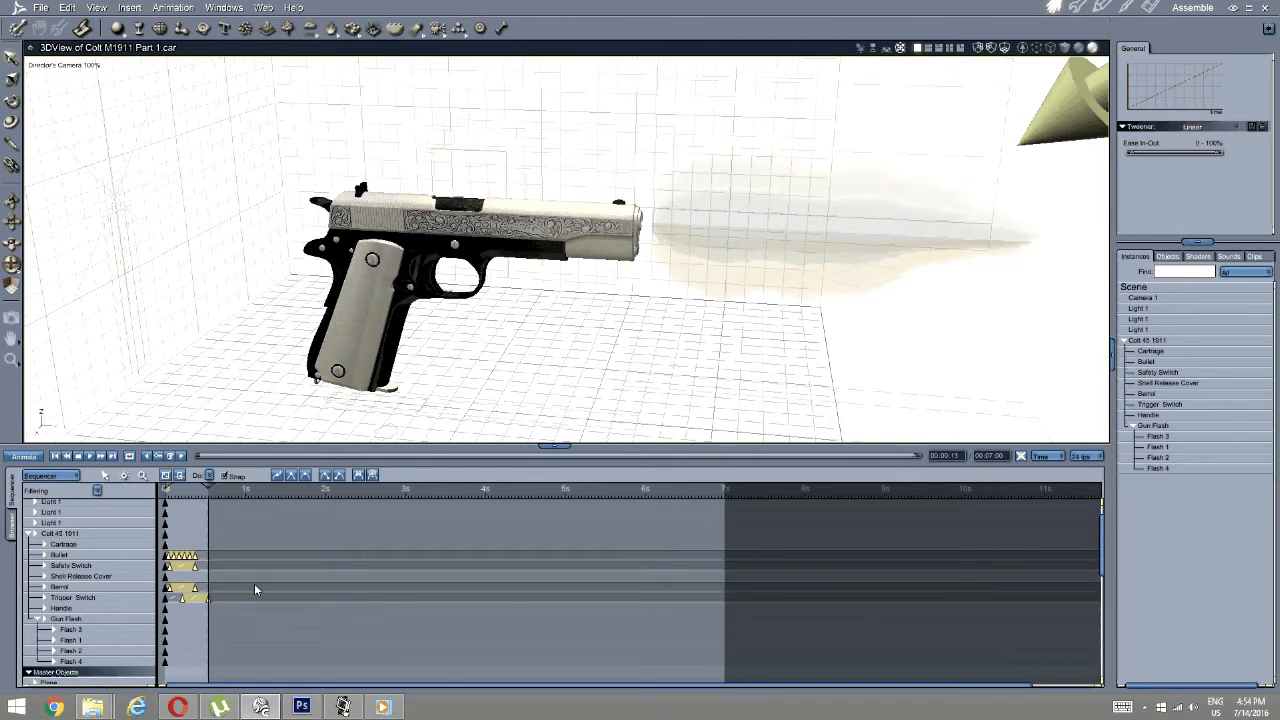
scroll(239, 588, down, 10)
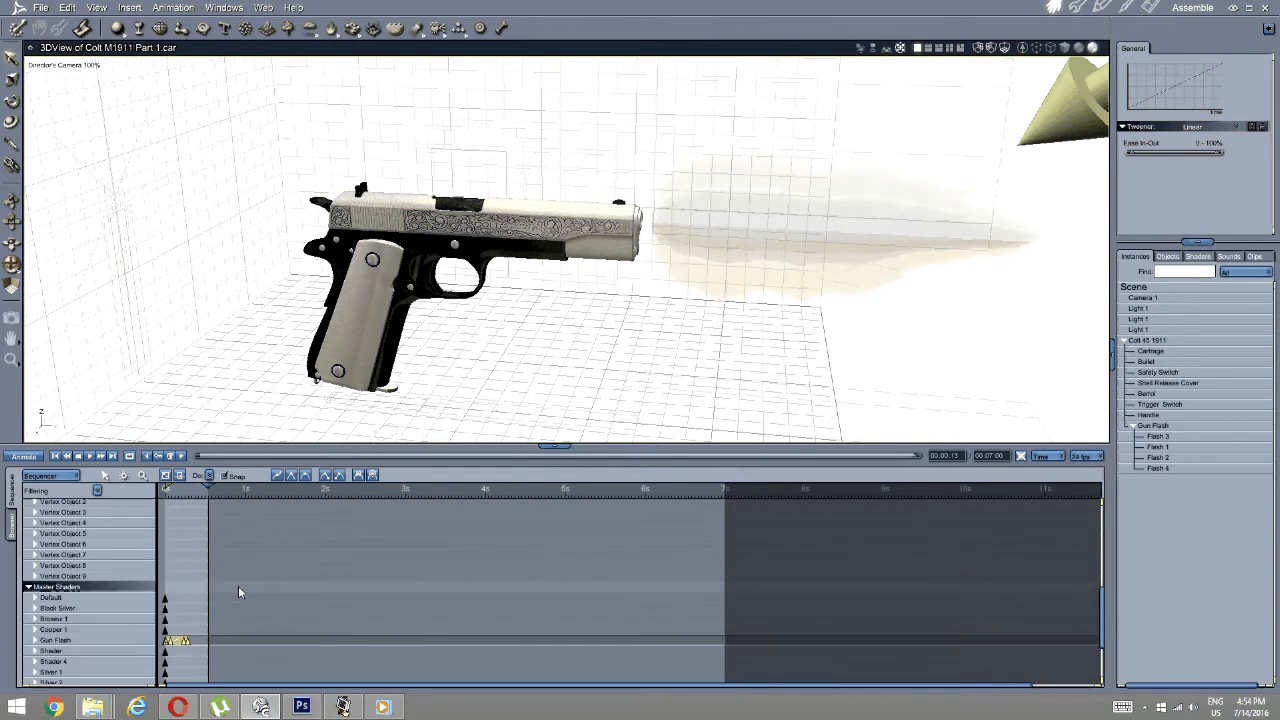
scroll(238, 590, up, 10)
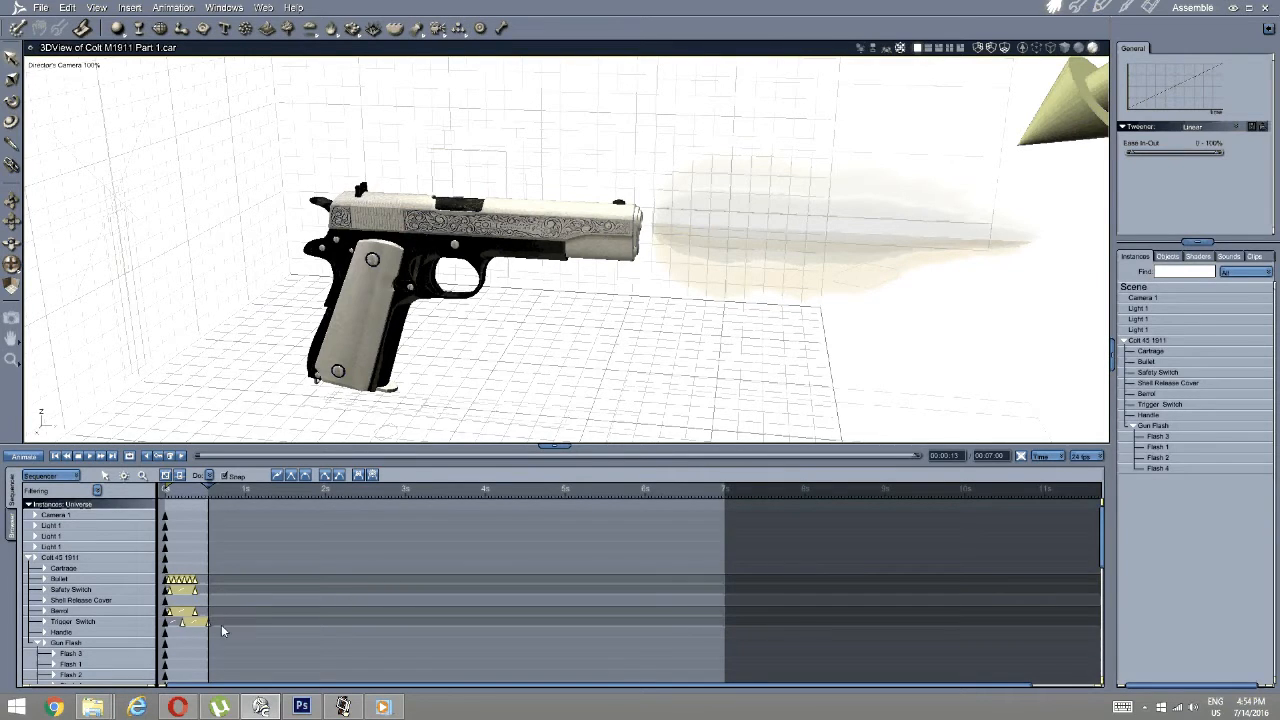
drag(221, 624, 166, 580)
drag(236, 626, 158, 575)
drag(226, 630, 159, 578)
mouse_move(251, 403)
mouse_down()
mouse_move(266, 397)
mouse_move(268, 410)
mouse_up()
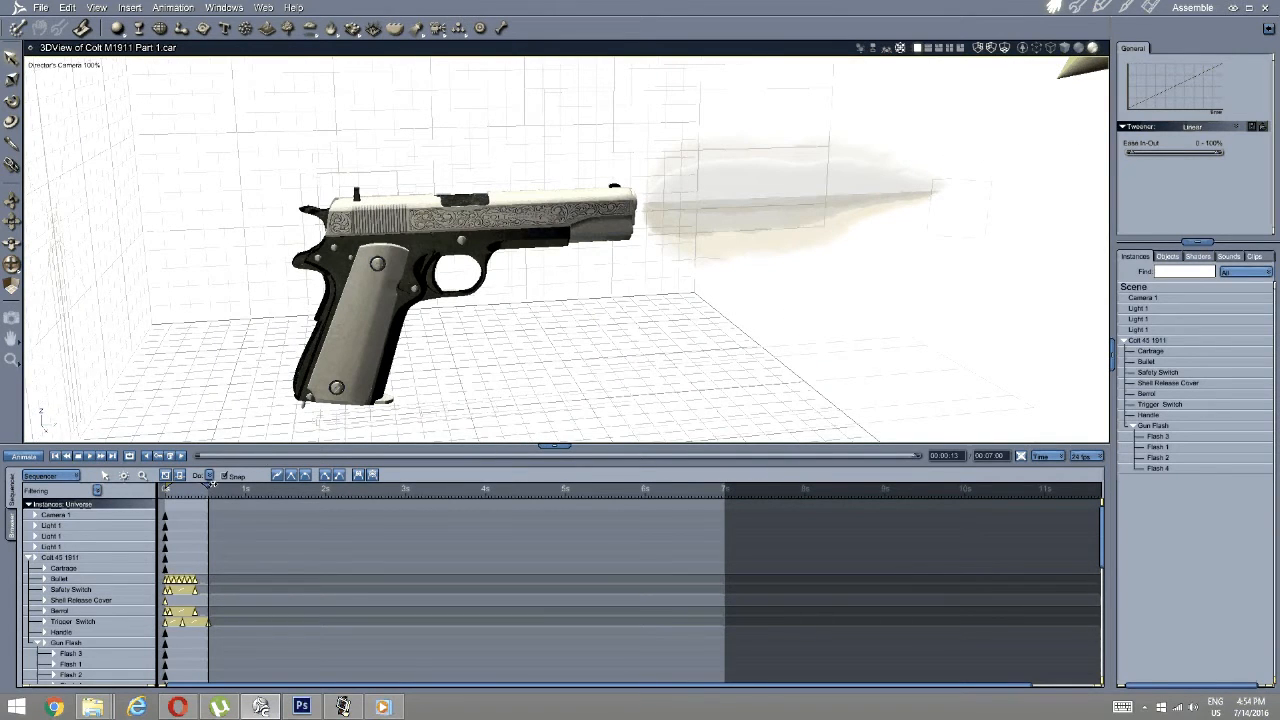
Enlarge the timeline scale, go to frame 1, and rotate the whole Colt 45 1911 group so the muzzle kicks slightly upward.
click(142, 475)
click(199, 550)
click(199, 550)
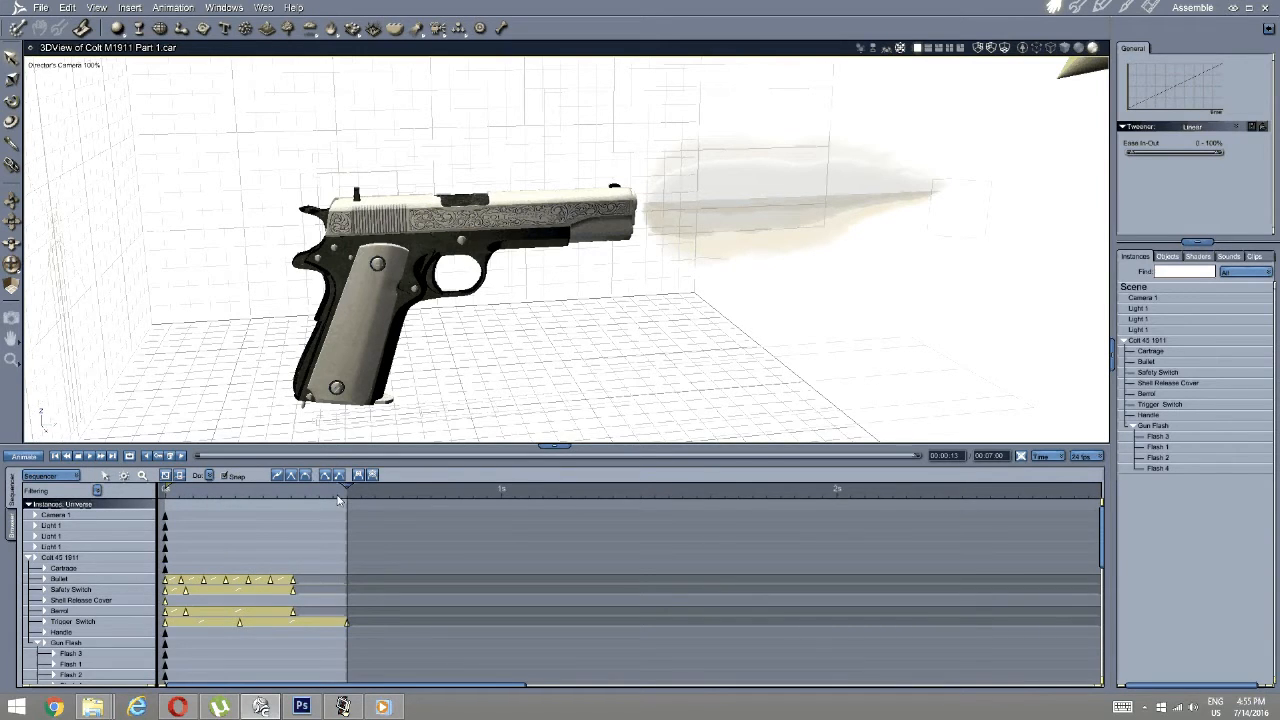
drag(346, 486, 184, 455)
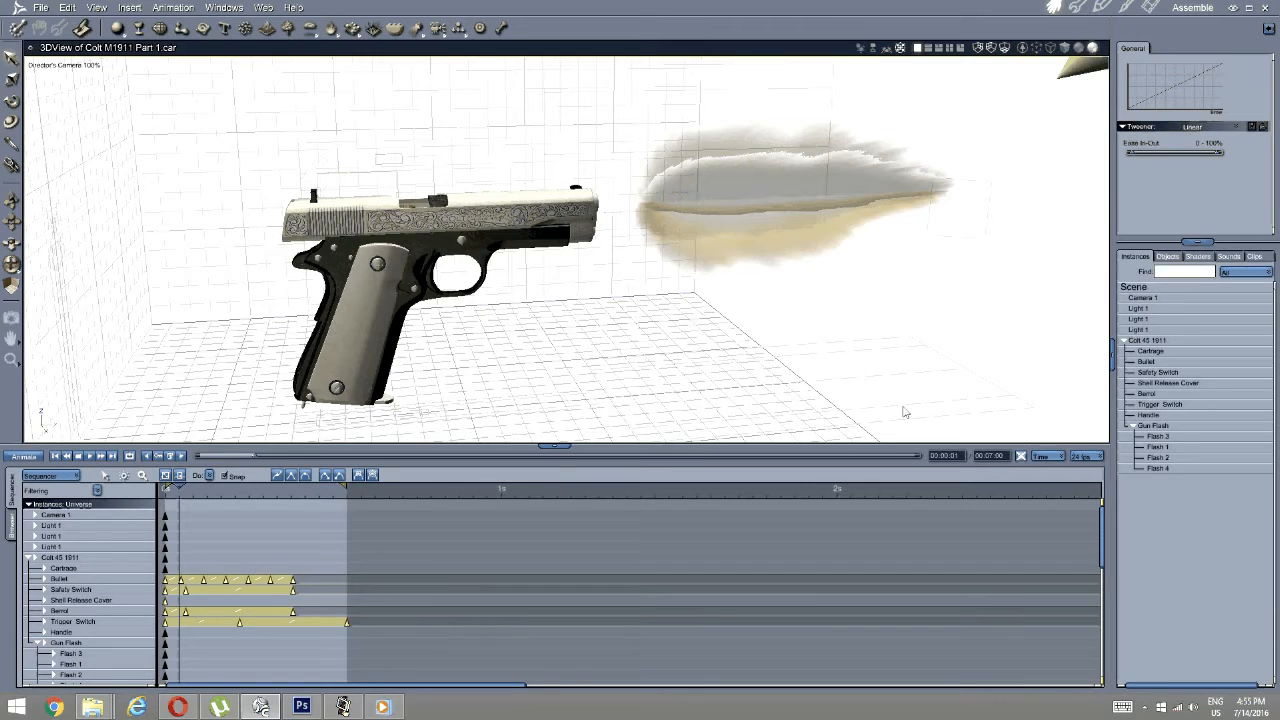
click(1145, 342)
middle_drag(526, 346, 491, 328)
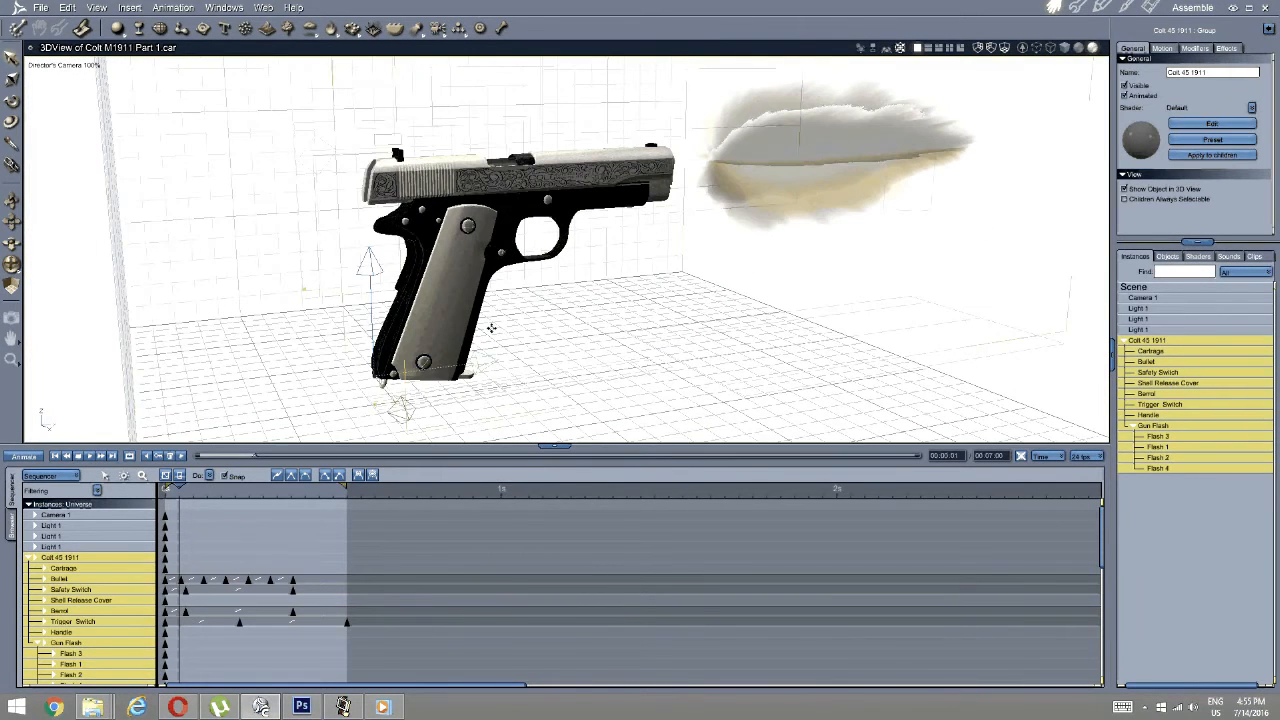
click(13, 103)
middle_drag(266, 231, 323, 256)
drag(336, 269, 331, 272)
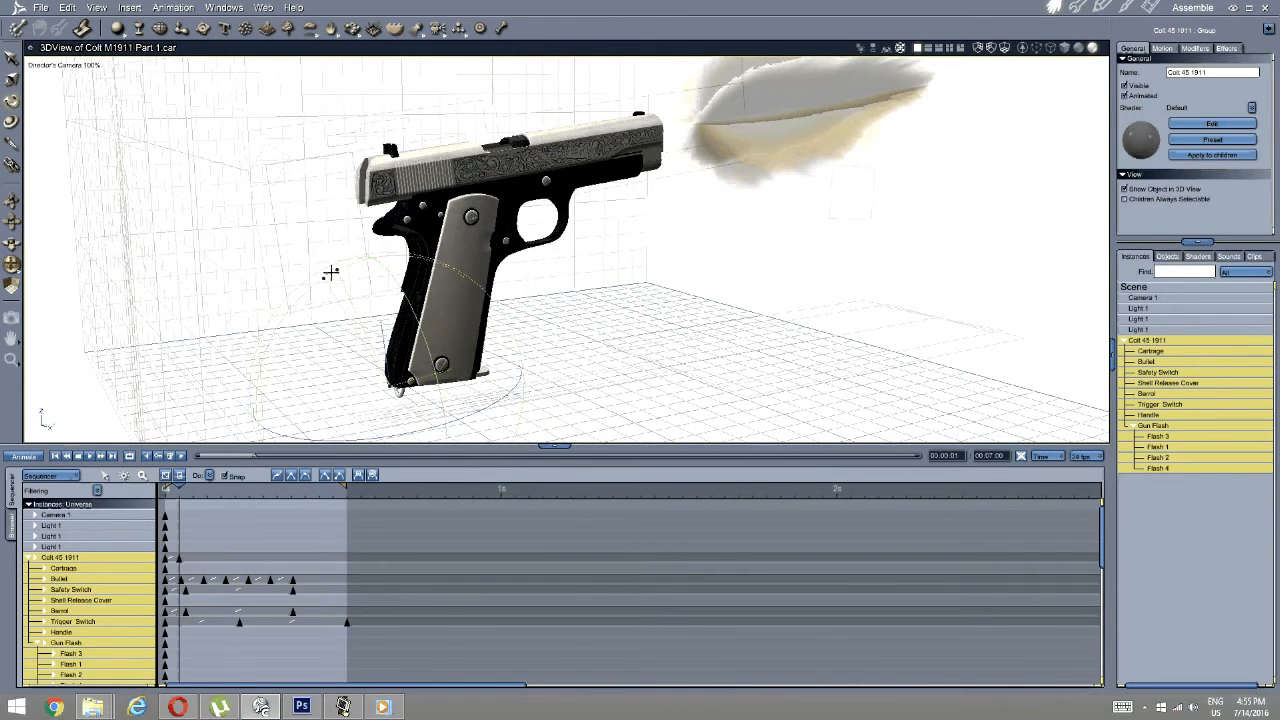
Copy the Colt 45 1911 group's frame 0 keyframe to frame 9 to level the gun again, then scrub back to frame 0.
middle_drag(331, 272, 493, 262)
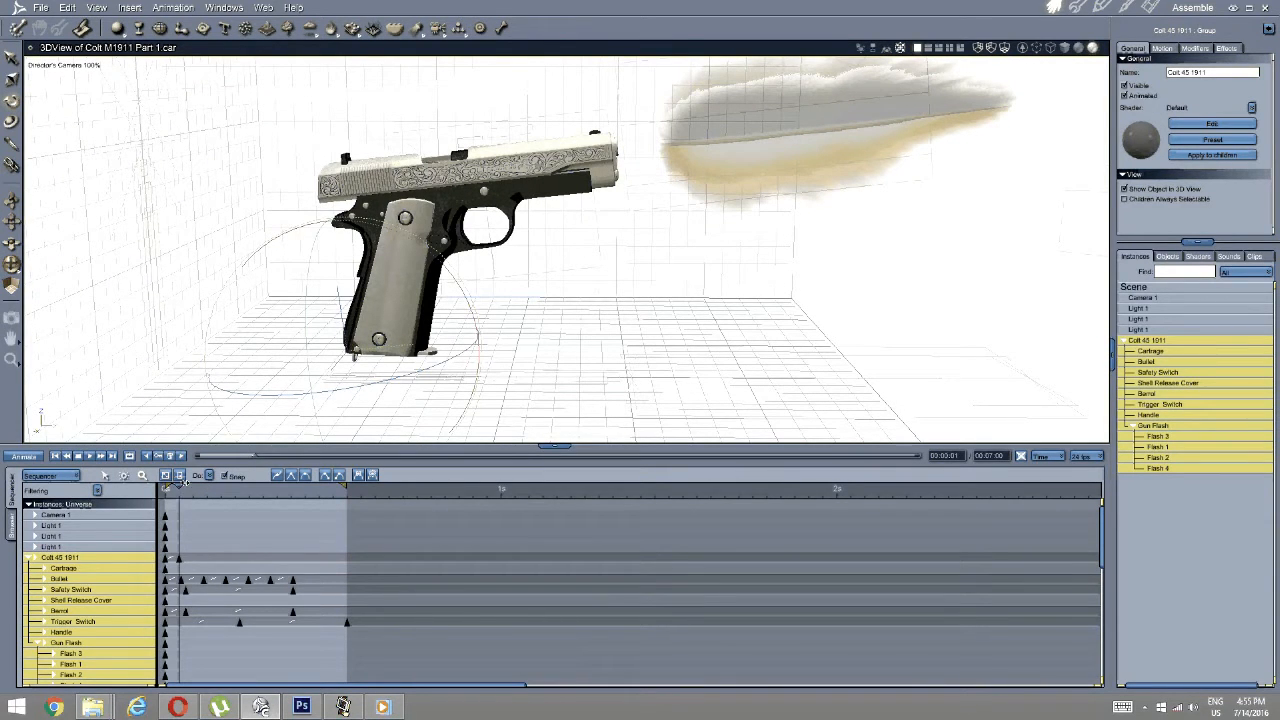
drag(185, 482, 291, 475)
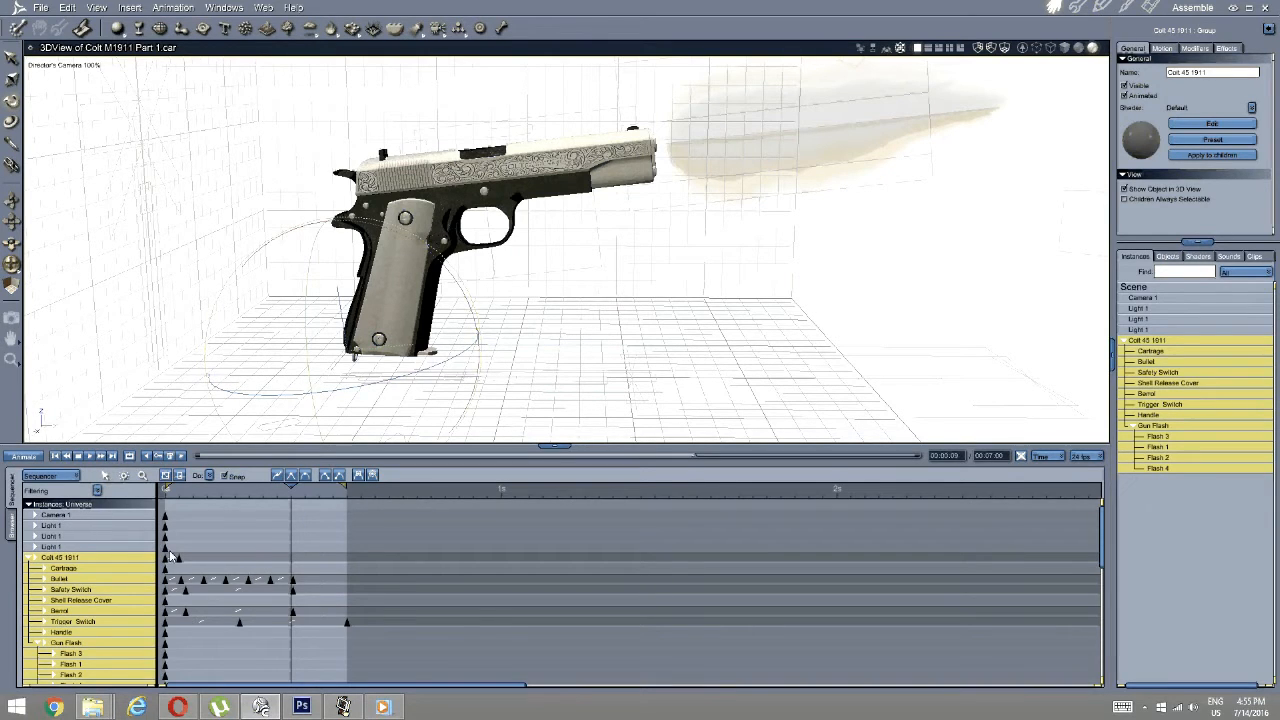
click(167, 563)
drag(167, 563, 292, 563)
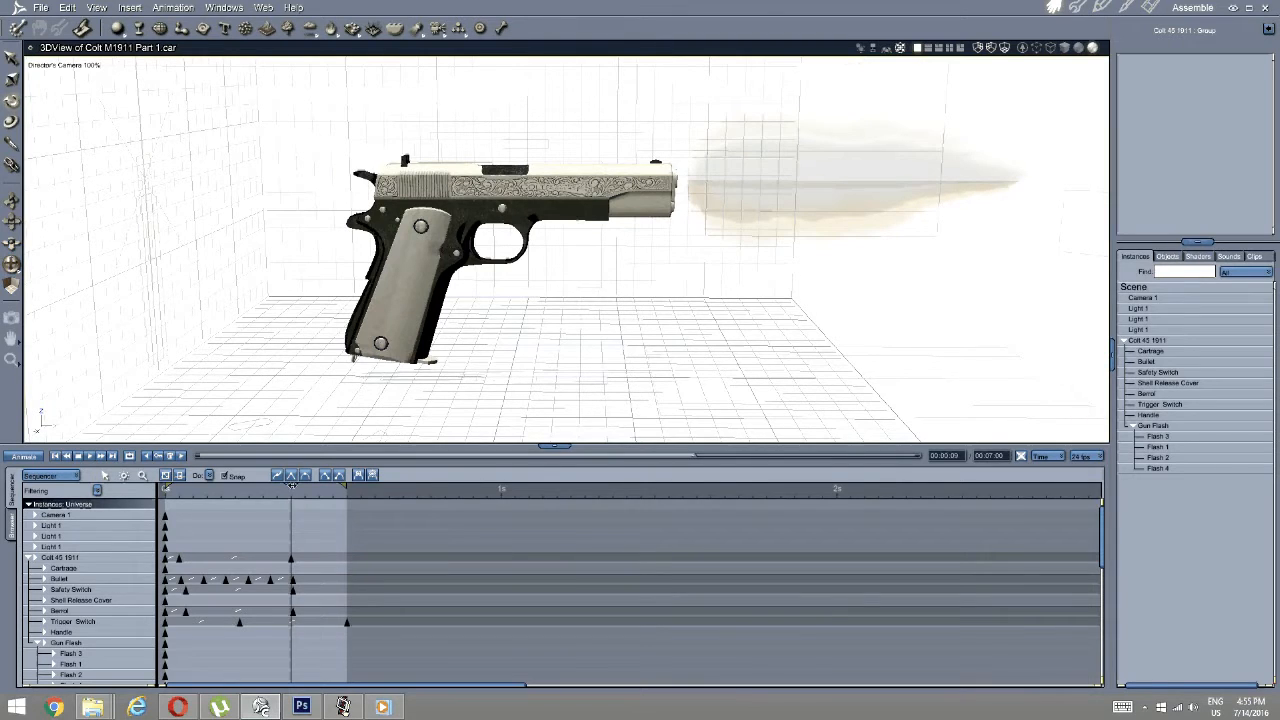
mouse_move(291, 487)
mouse_down()
mouse_move(165, 488)
mouse_move(349, 516)
mouse_move(98, 491)
mouse_up()
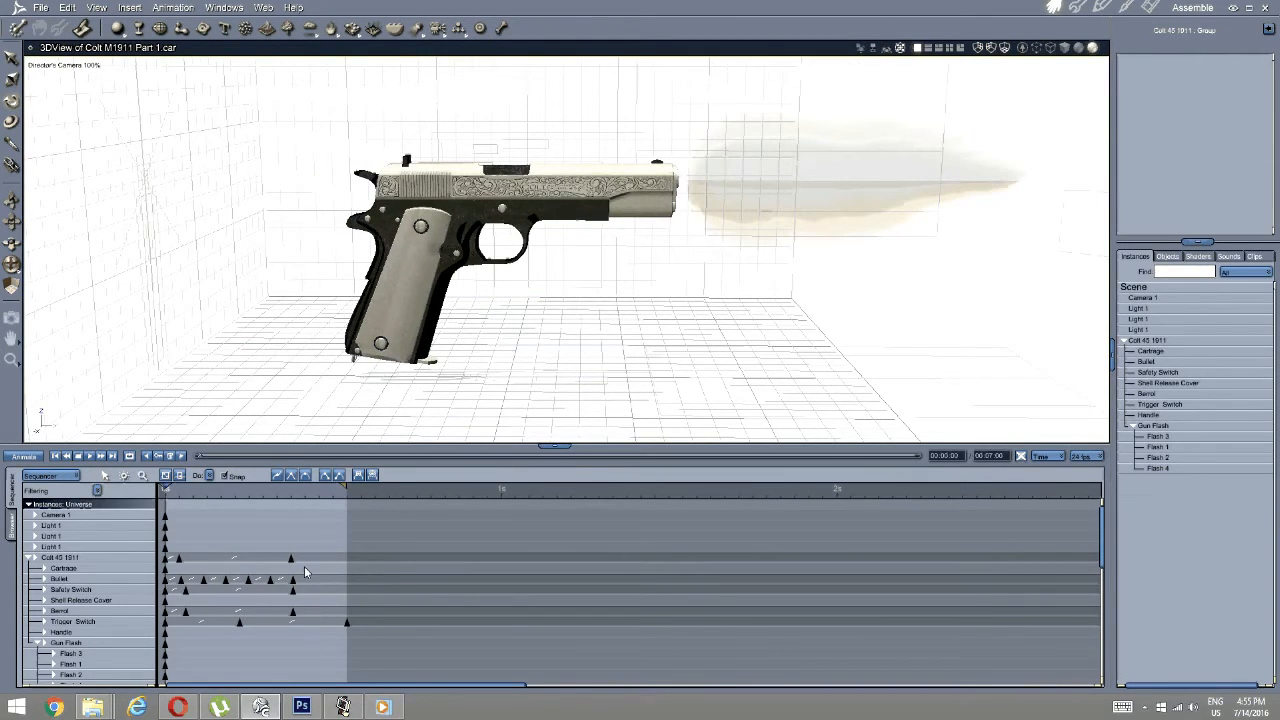
Select all gun and Gun Flash shader keyframes including frame 0, and duplicate them so the copies start just after 0:13.
drag(397, 522, 204, 611)
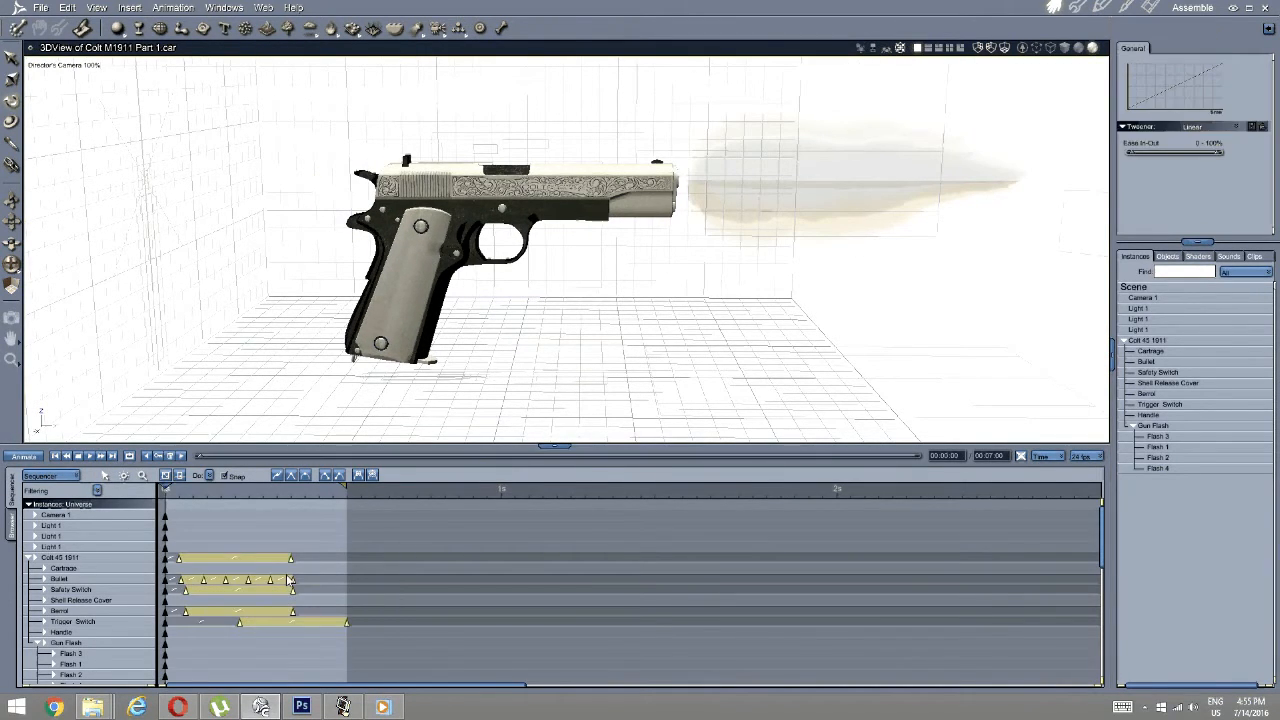
drag(375, 628, 160, 549)
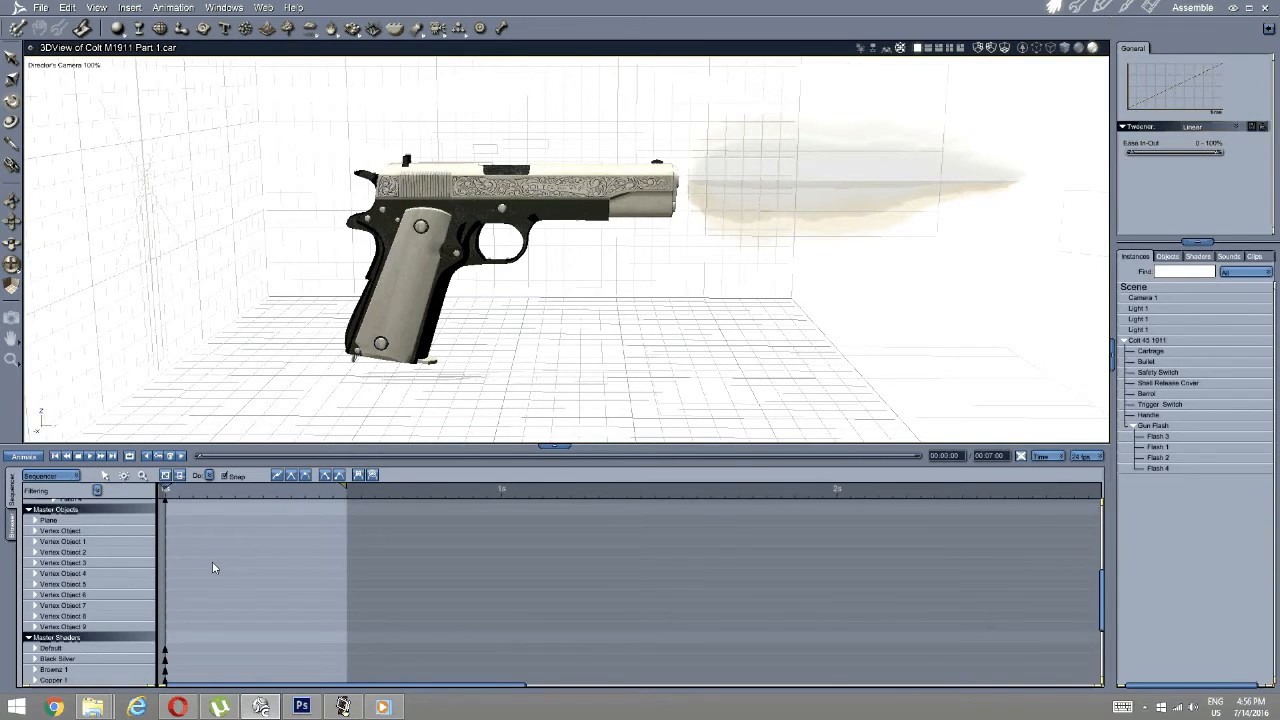
scroll(230, 568, down, 4)
drag(223, 550, 156, 552)
scroll(259, 547, up, 3)
scroll(259, 548, up, 5)
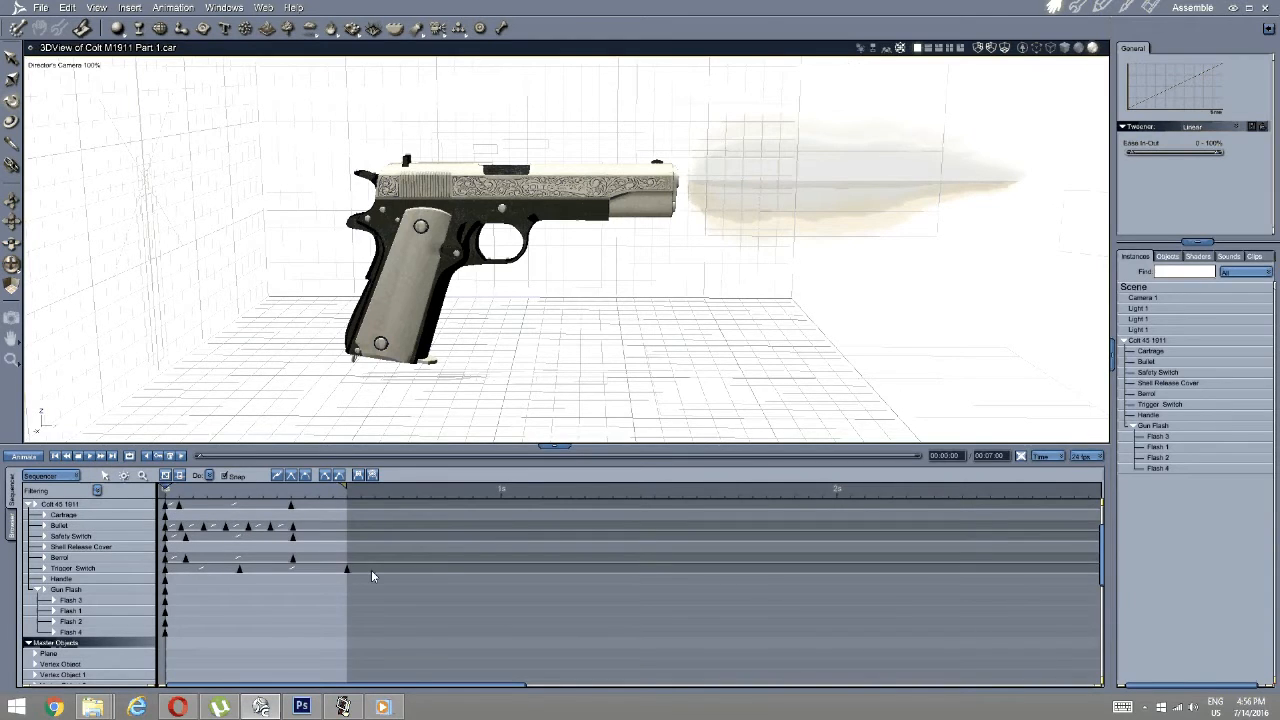
drag(369, 582, 160, 557)
scroll(252, 567, down, 8)
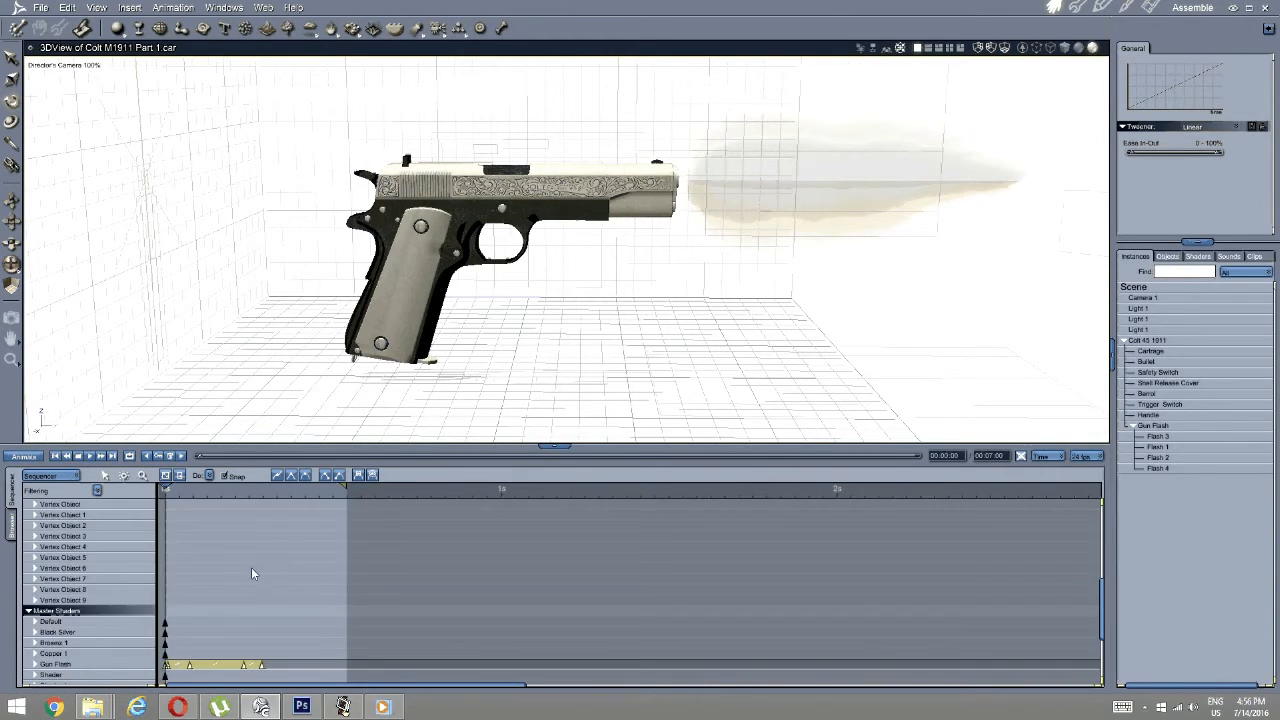
scroll(250, 567, up, 8)
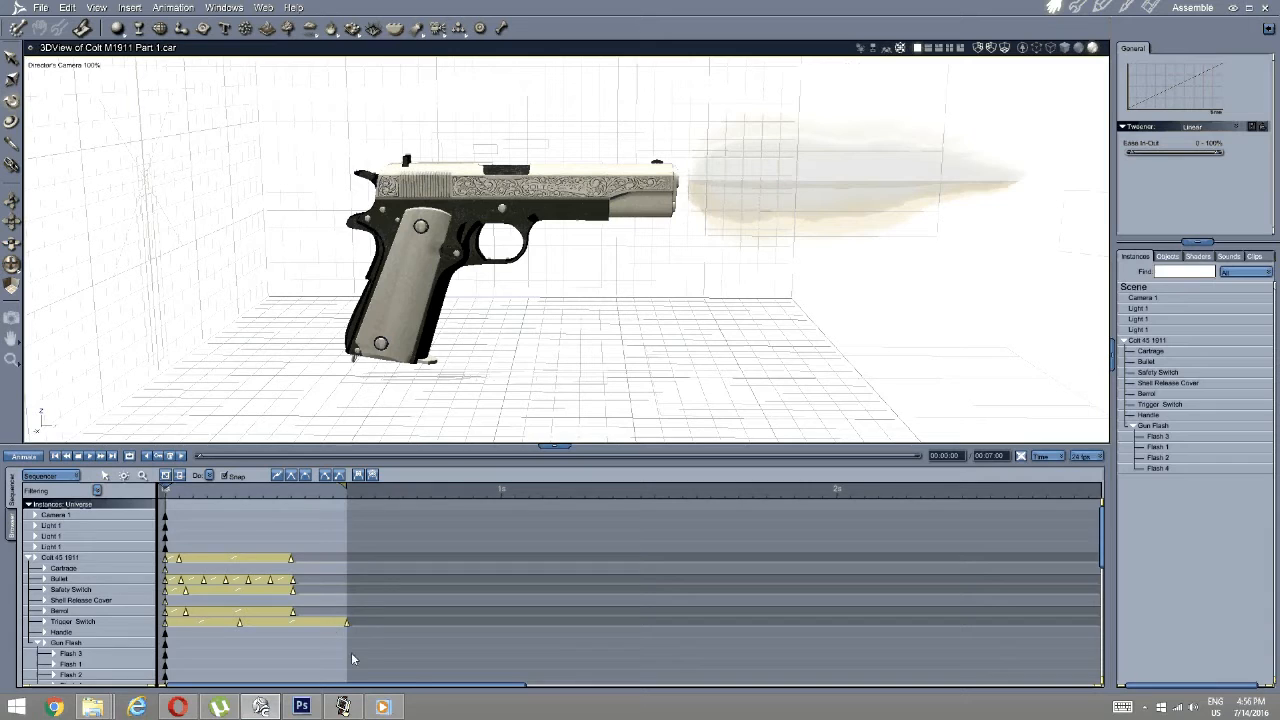
drag(348, 622, 538, 625)
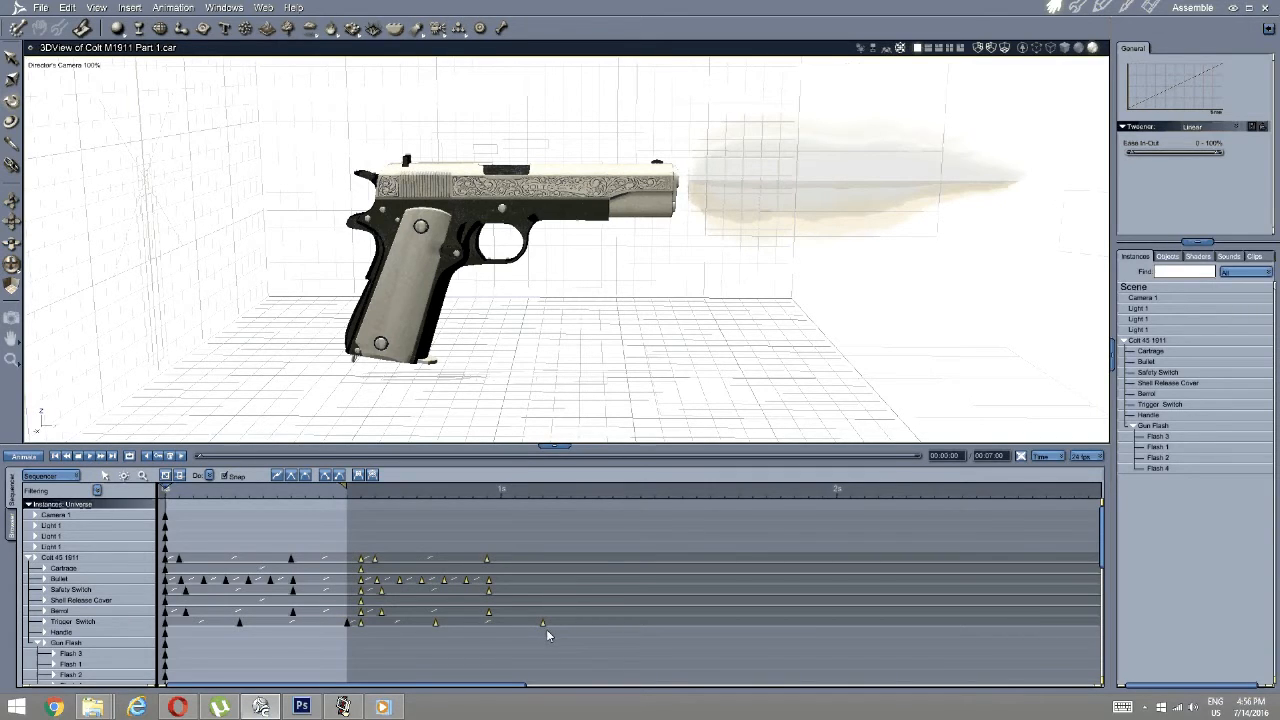
Delete the first column of the copied gun keyframes and shift the remaining copies one frame earlier.
click(546, 629)
drag(346, 543, 367, 629)
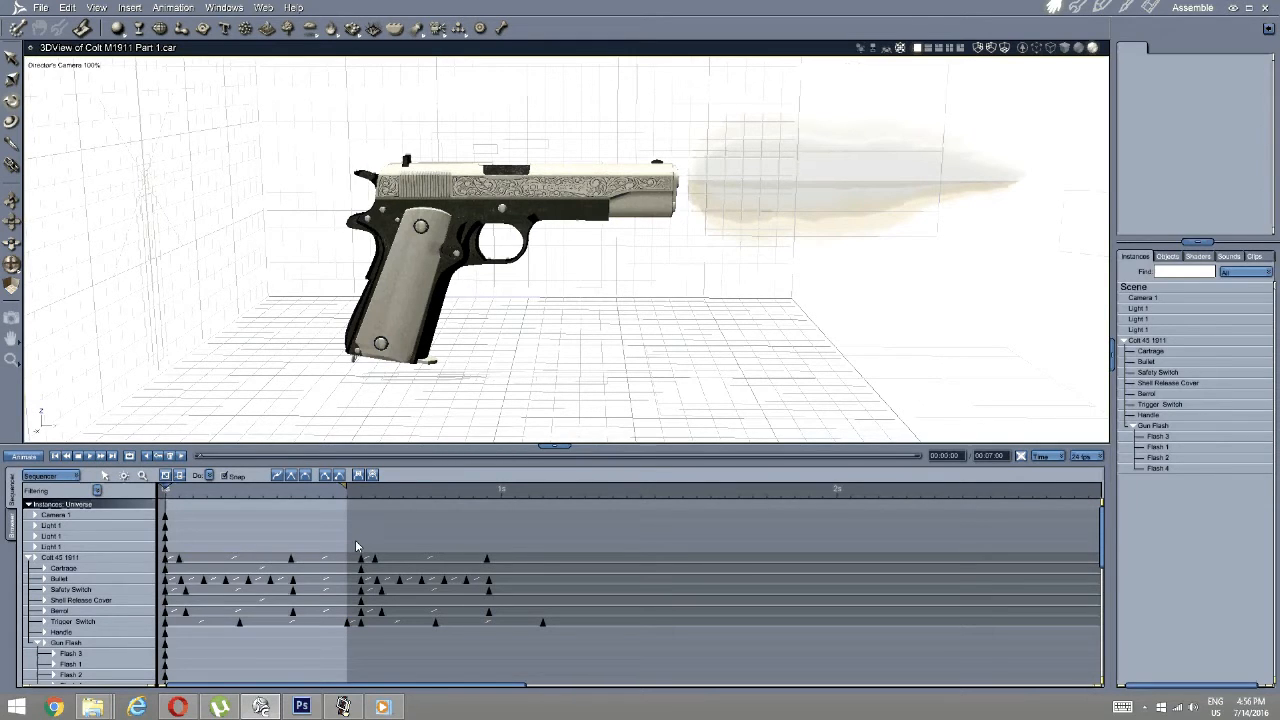
drag(355, 540, 367, 641)
key(Delete)
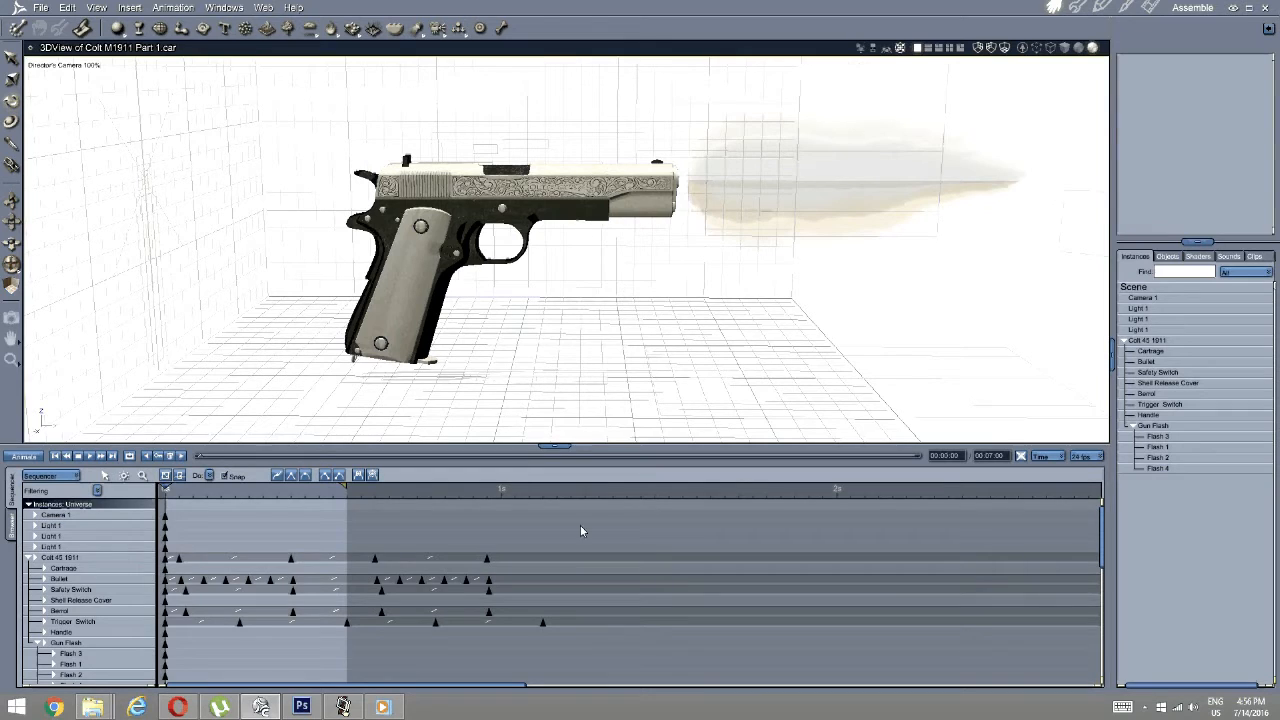
drag(580, 525, 388, 652)
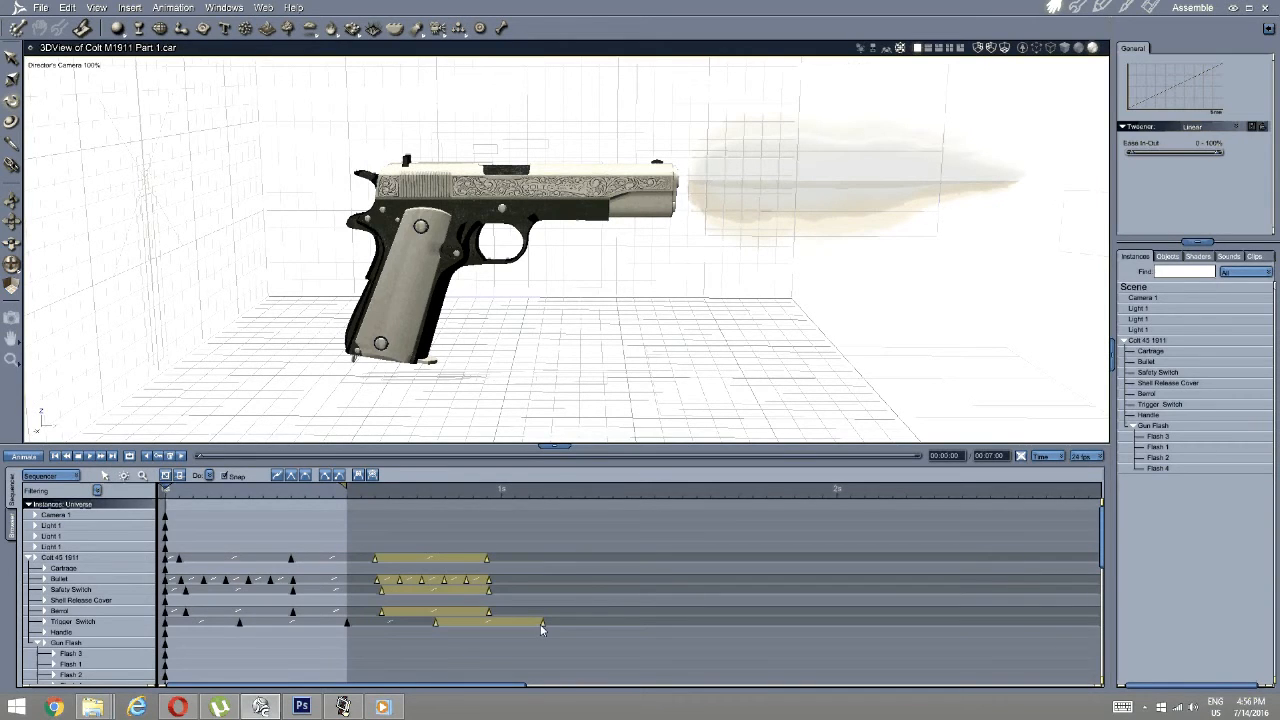
drag(541, 624, 523, 624)
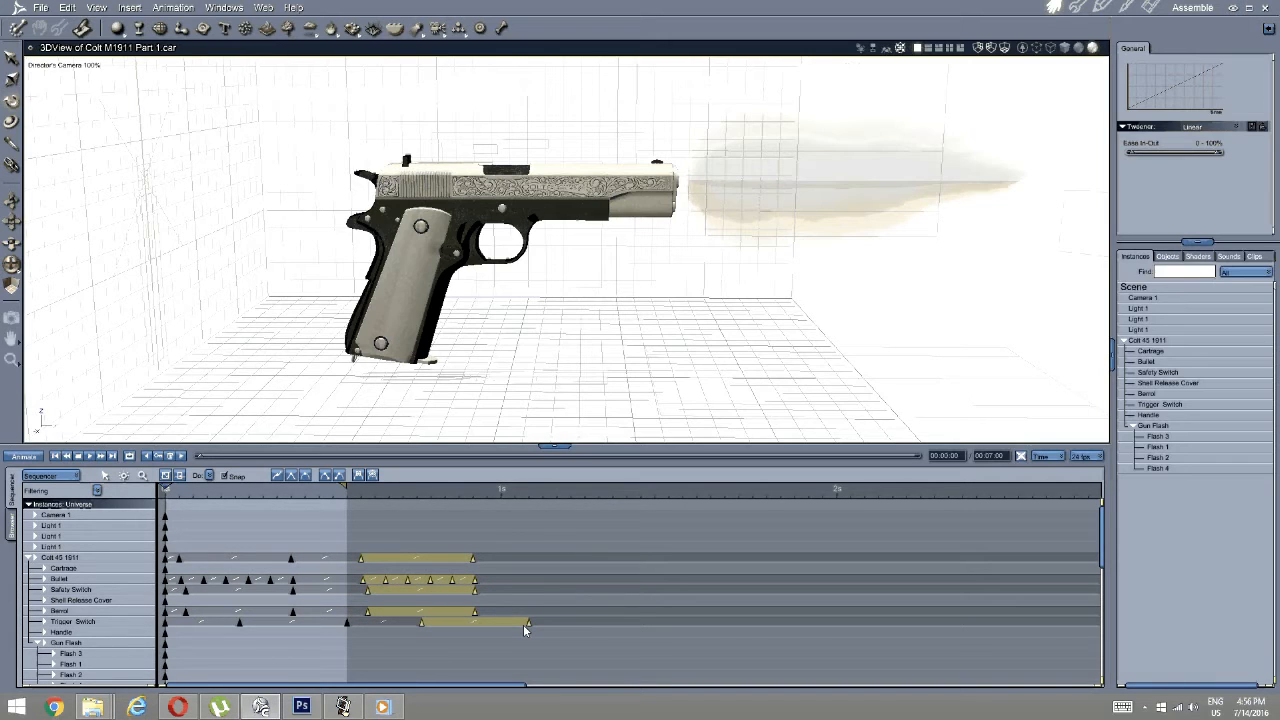
drag(560, 523, 172, 664)
scroll(472, 605, down, 10)
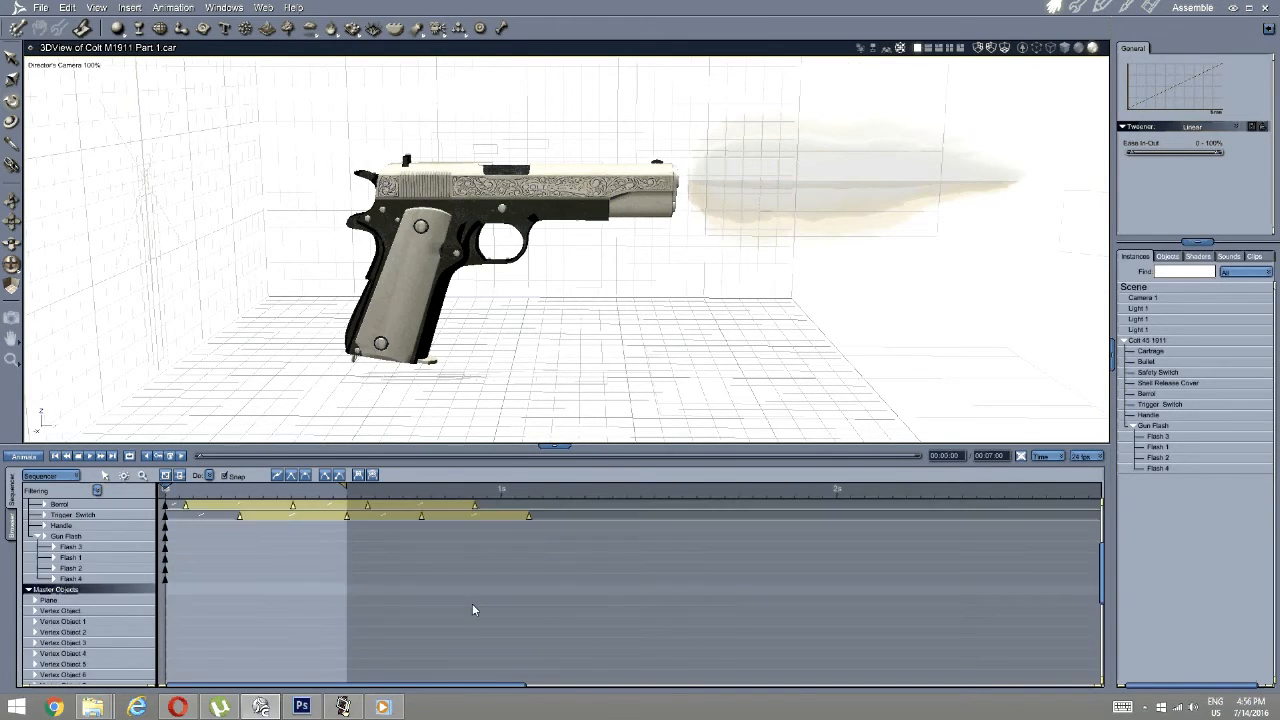
scroll(476, 607, down, 2)
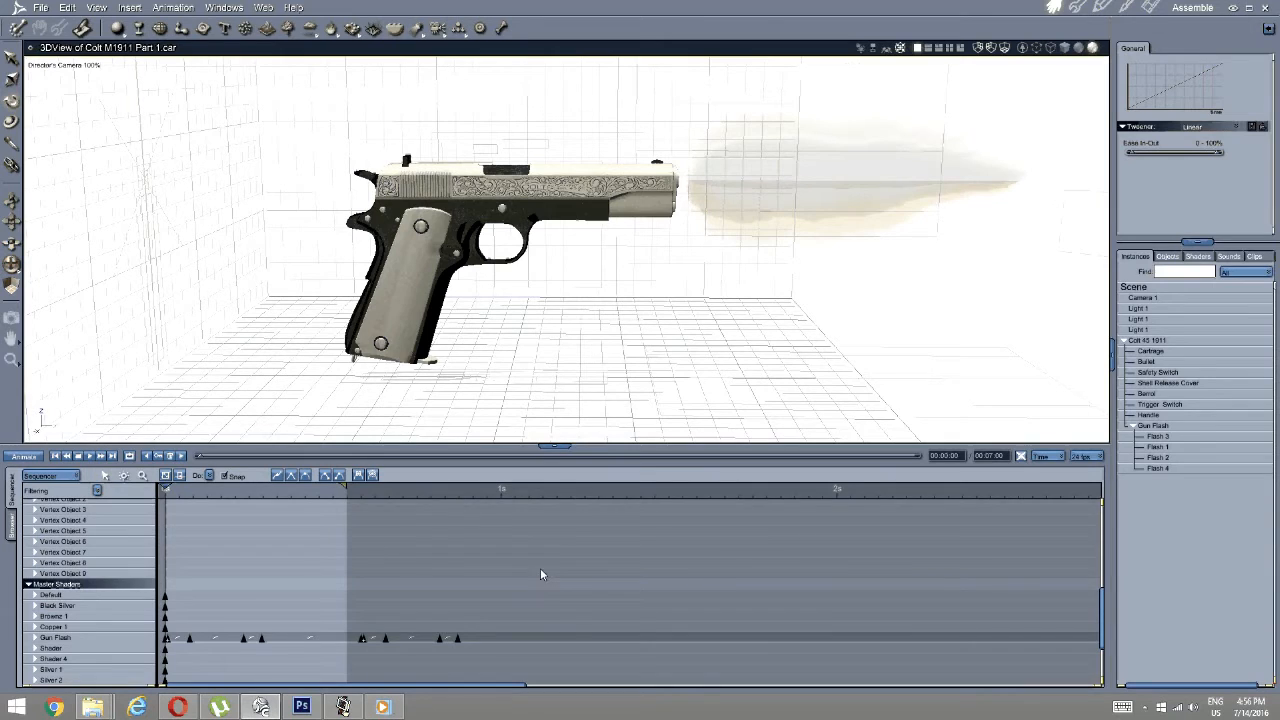
drag(540, 568, 182, 654)
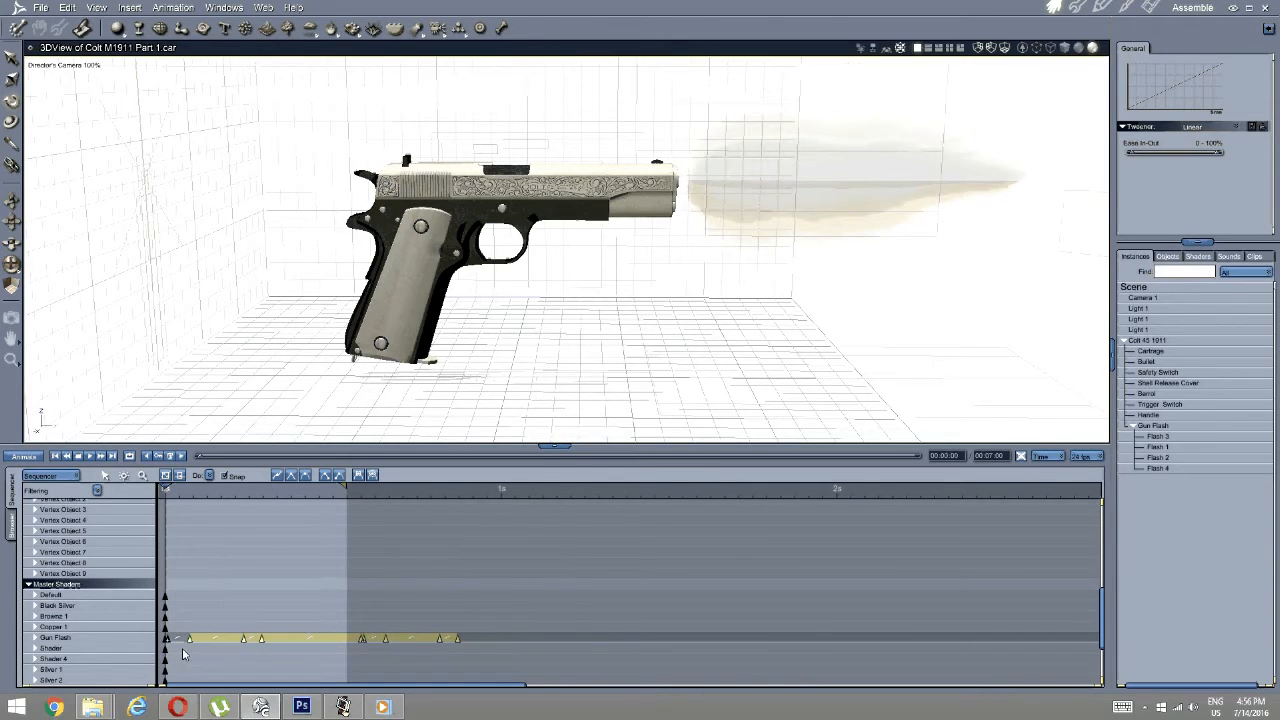
click(364, 653)
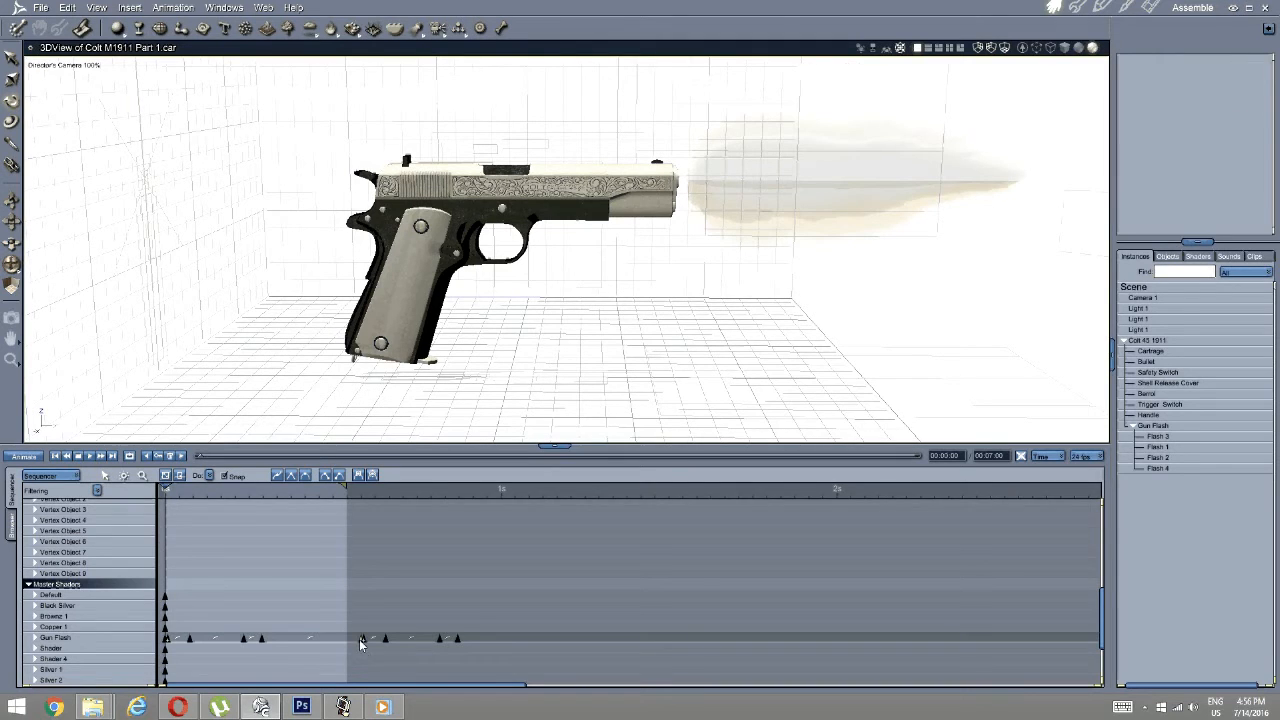
drag(541, 567, 236, 667)
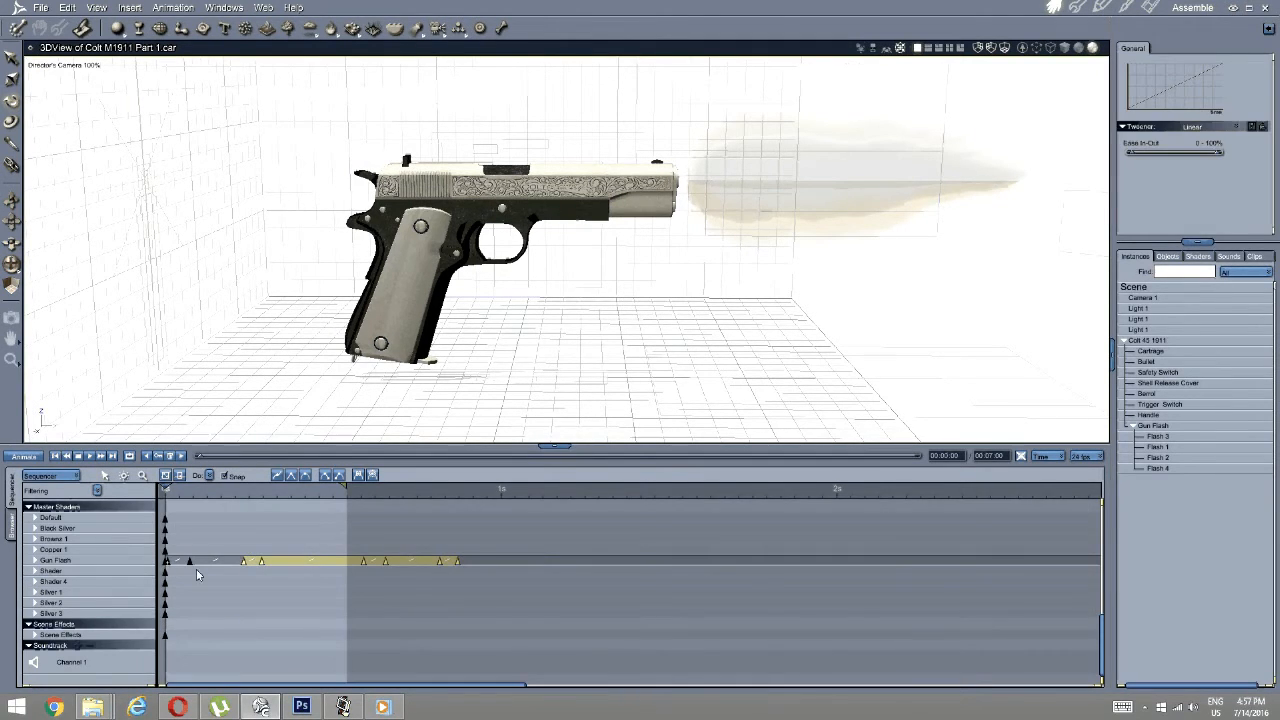
shift+drag(194, 567, 164, 557)
click(181, 567)
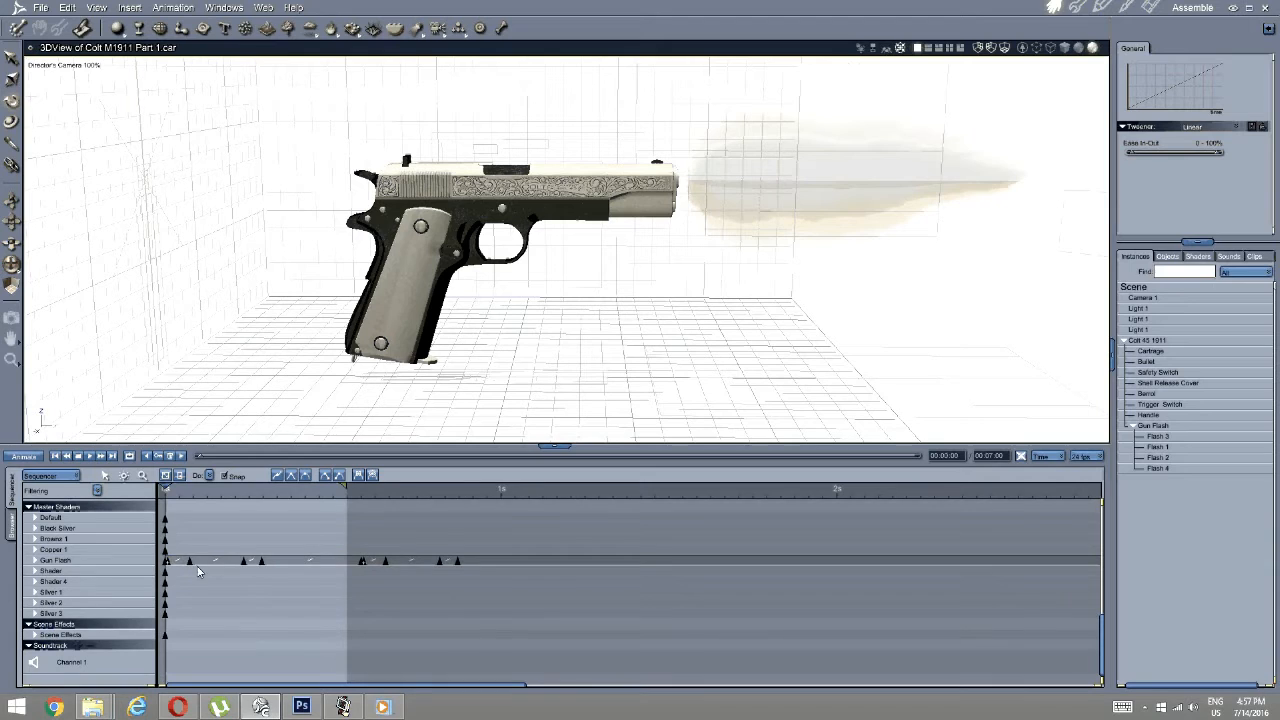
drag(196, 566, 164, 554)
shift+drag(493, 577, 223, 521)
scroll(281, 576, up, 11)
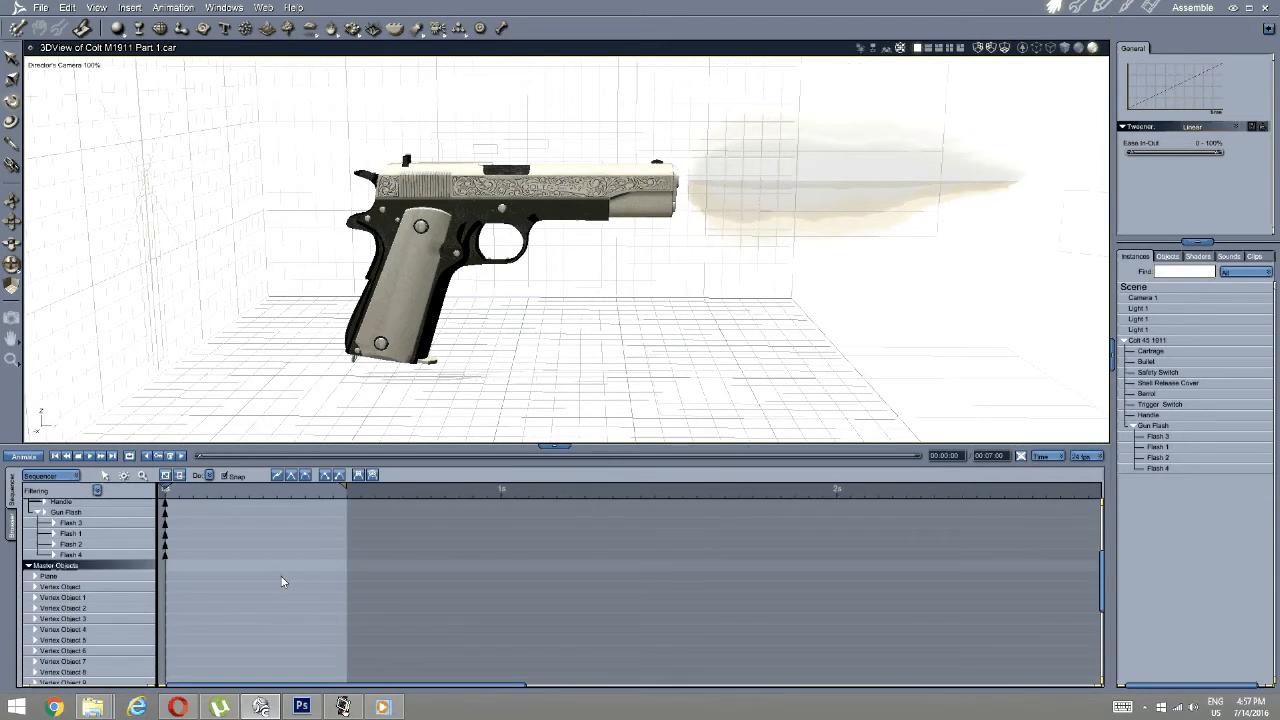
shift+drag(551, 630, 168, 551)
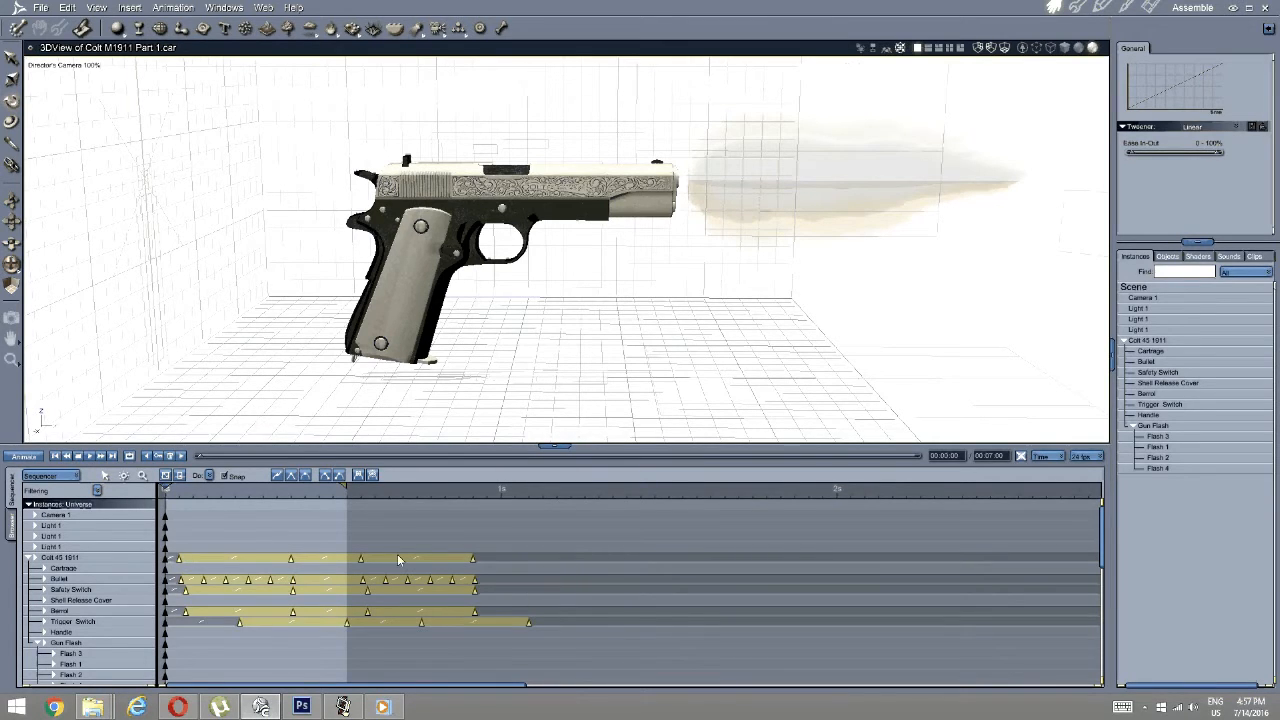
click(528, 620)
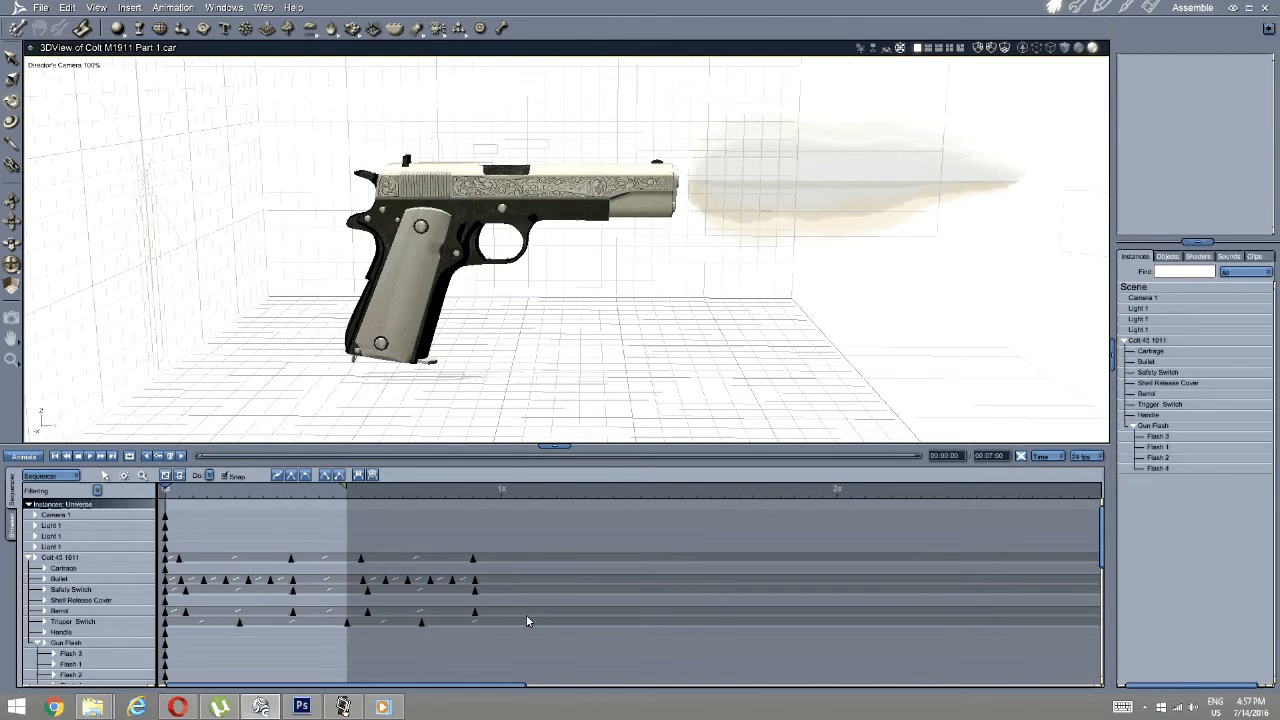
Select all gun and Gun Flash shader keyframes after frame 0, compress them so the last lands at 1 s, and extend the playback range there.
drag(583, 527, 175, 646)
scroll(262, 613, down, 10)
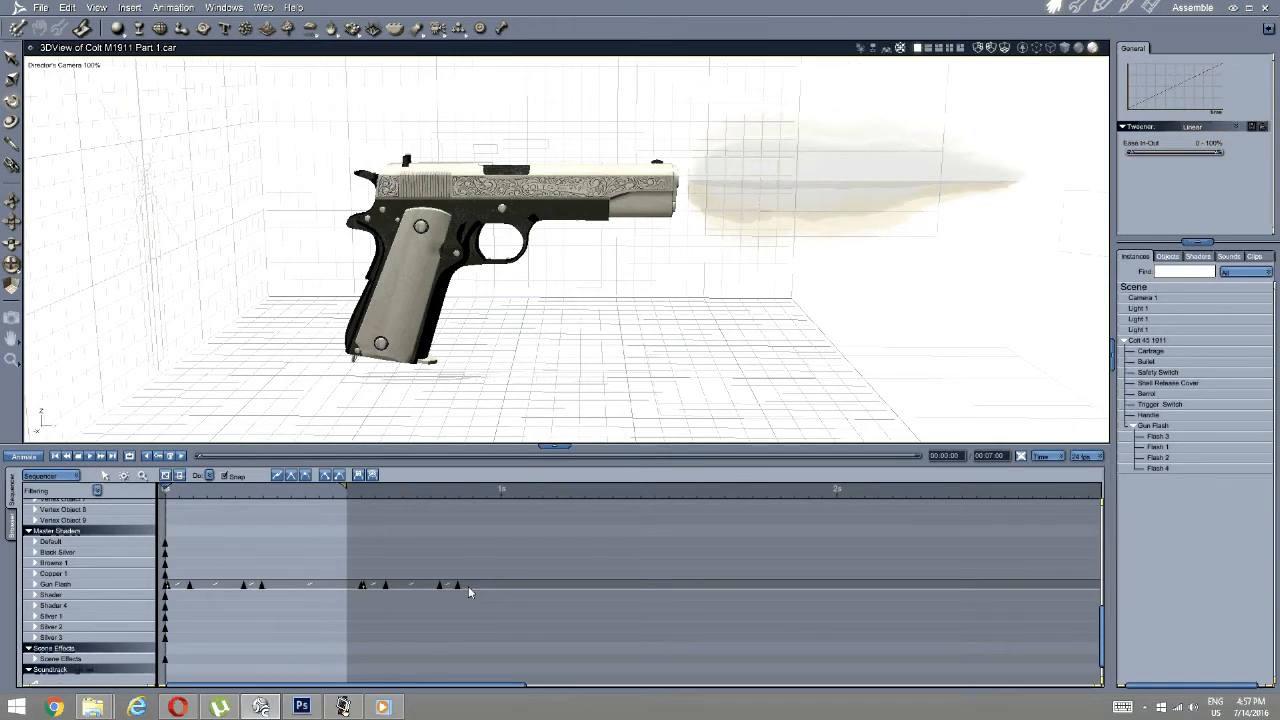
drag(466, 589, 167, 566)
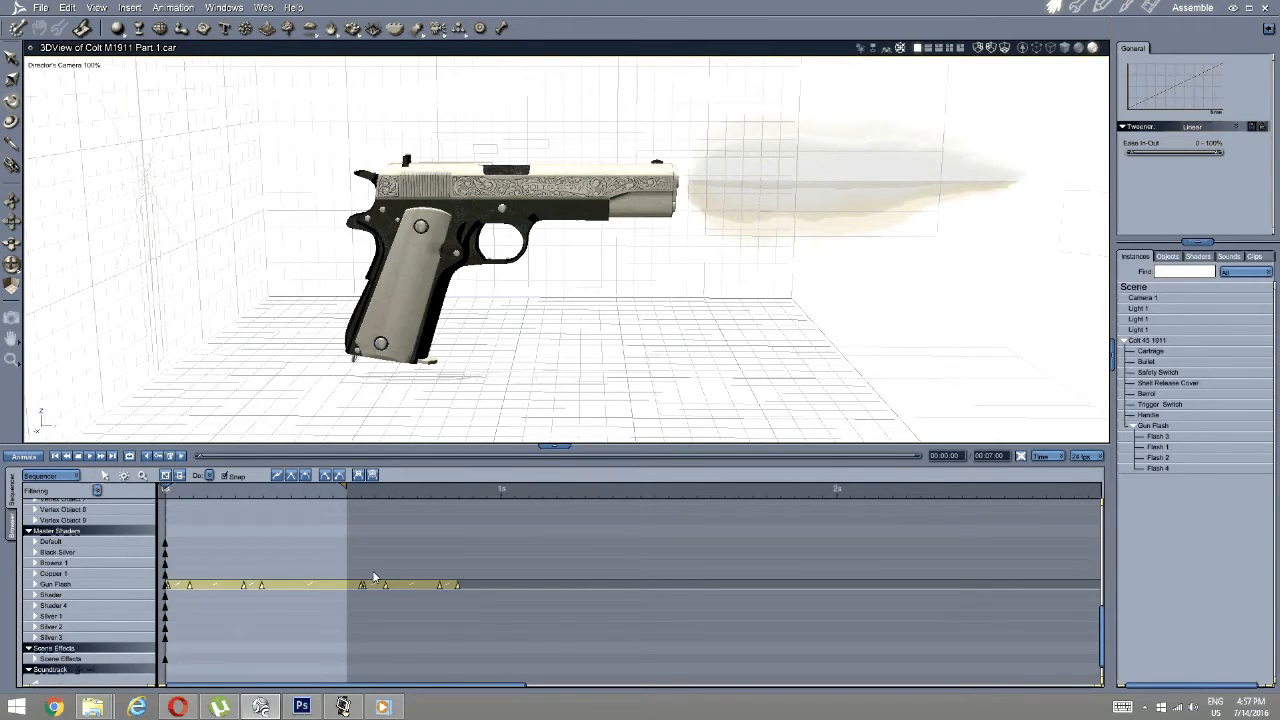
scroll(374, 571, up, 3)
scroll(374, 571, up, 5)
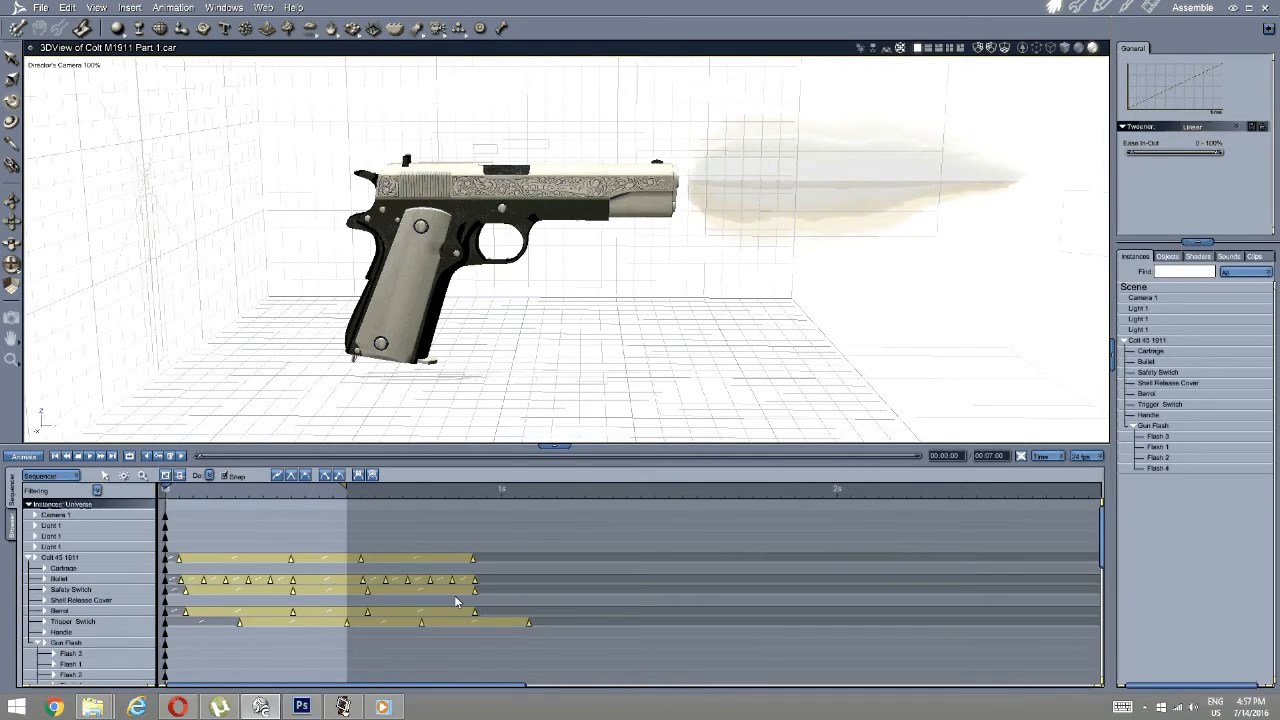
drag(529, 623, 495, 623)
click(363, 476)
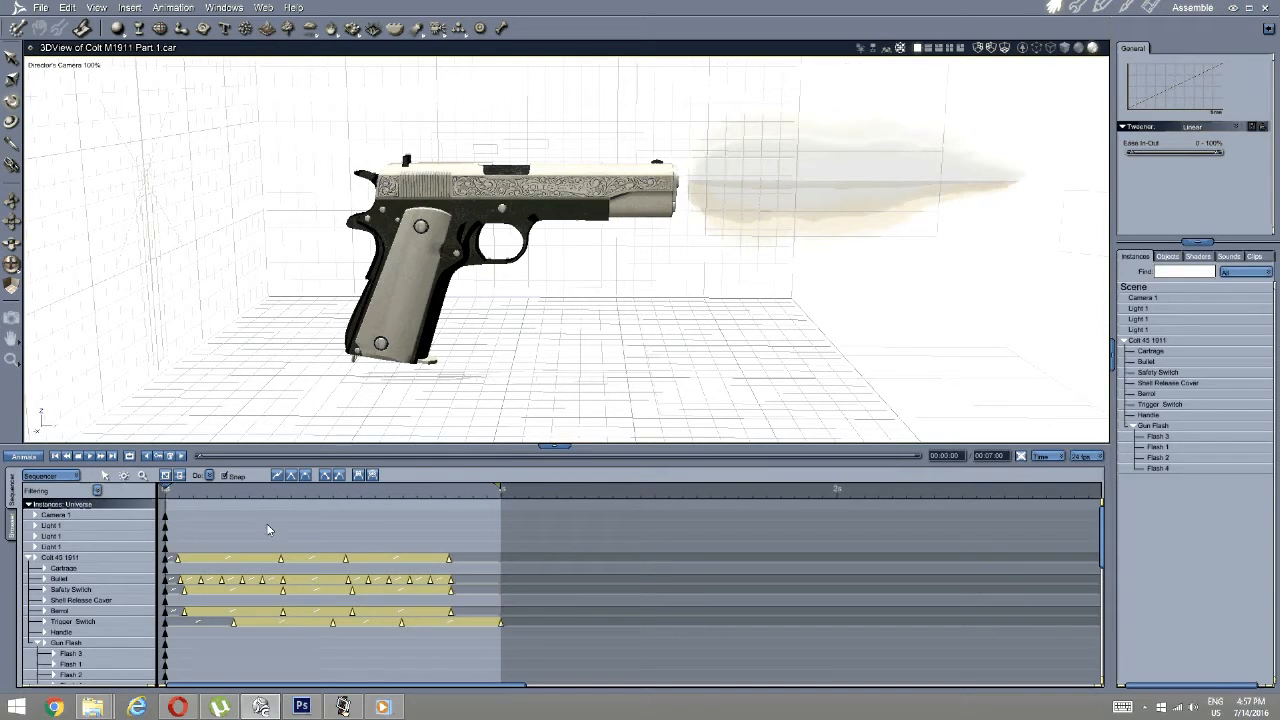
scroll(270, 526, down, 10)
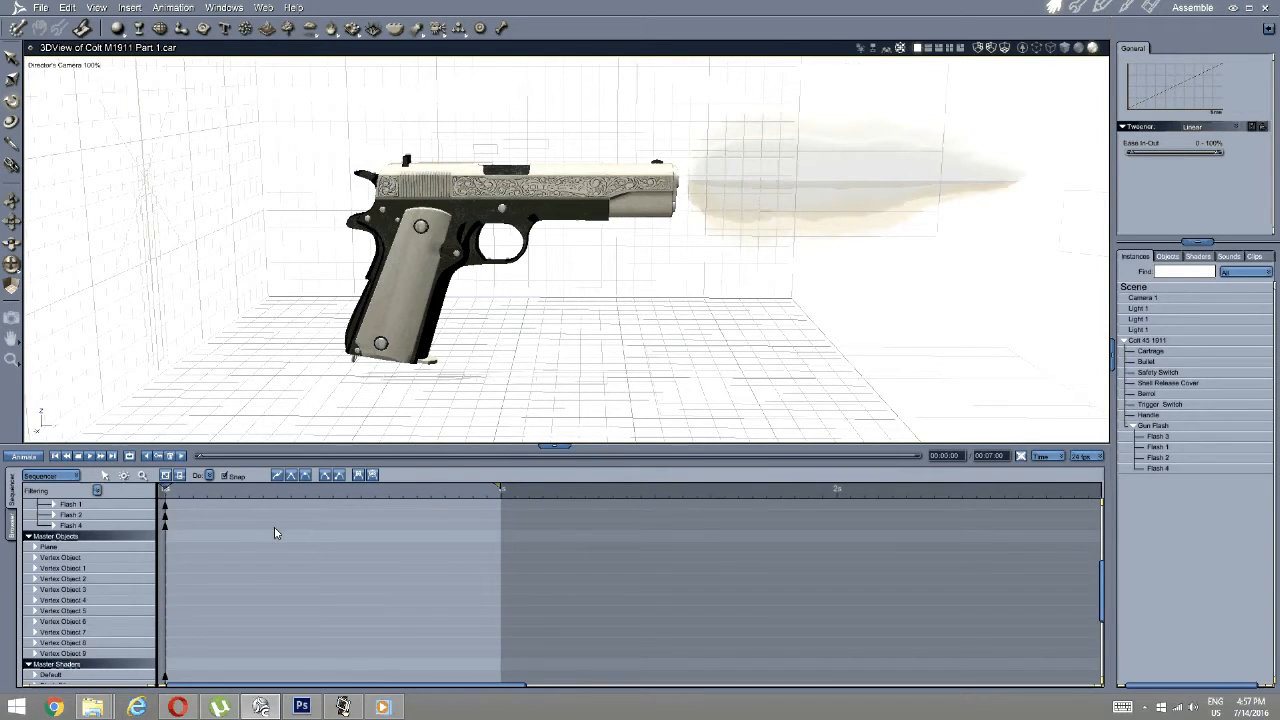
click(320, 600)
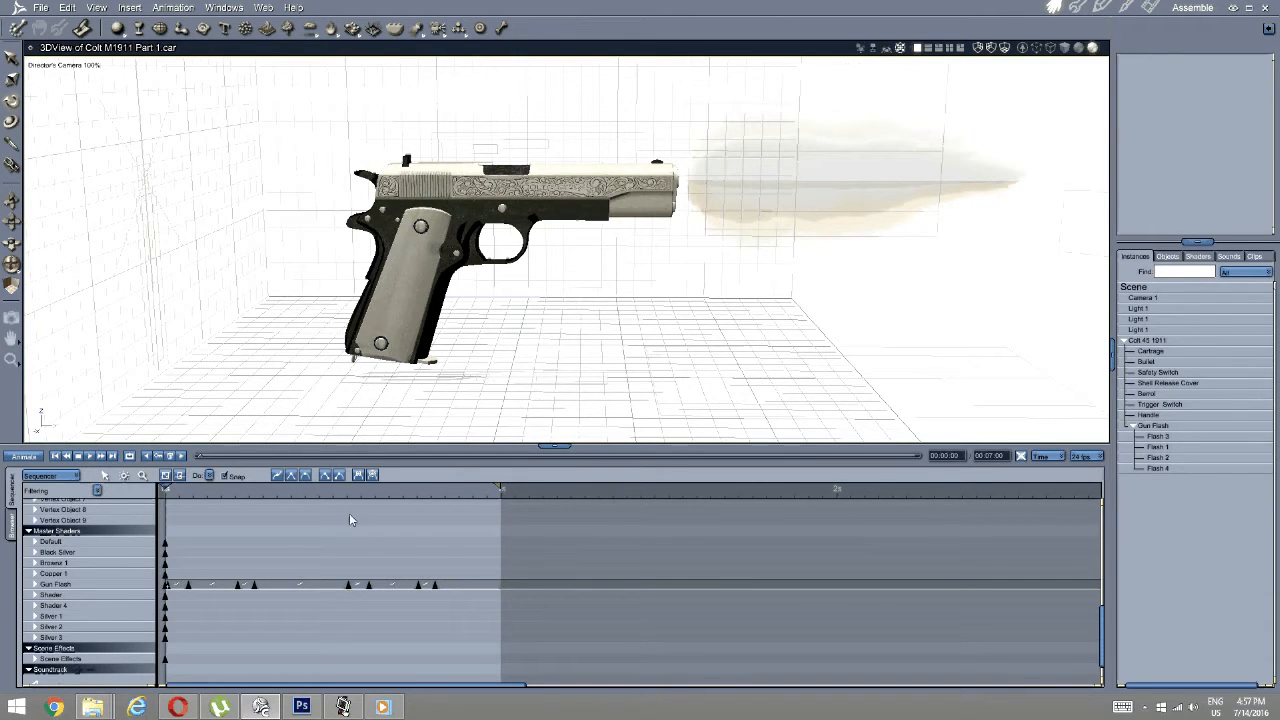
scroll(349, 513, up, 10)
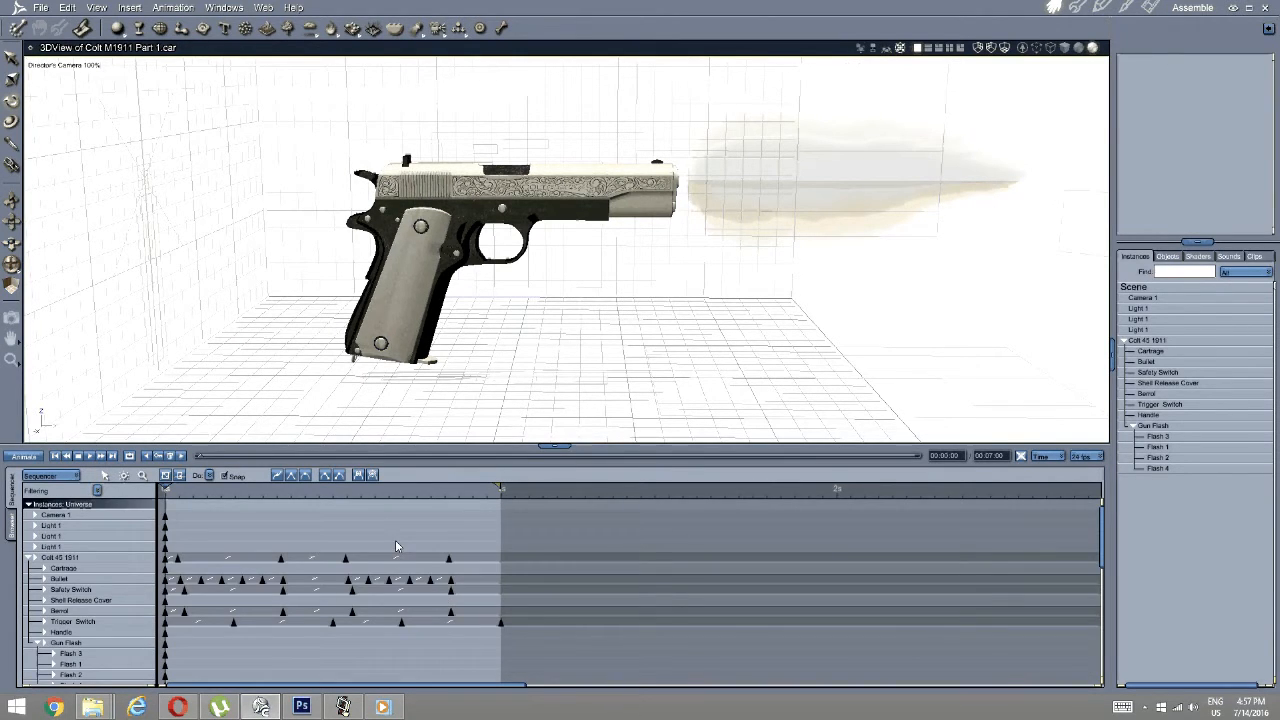
Preview the firing animation, set the frame rate to 60 fps, and play it again.
click(91, 458)
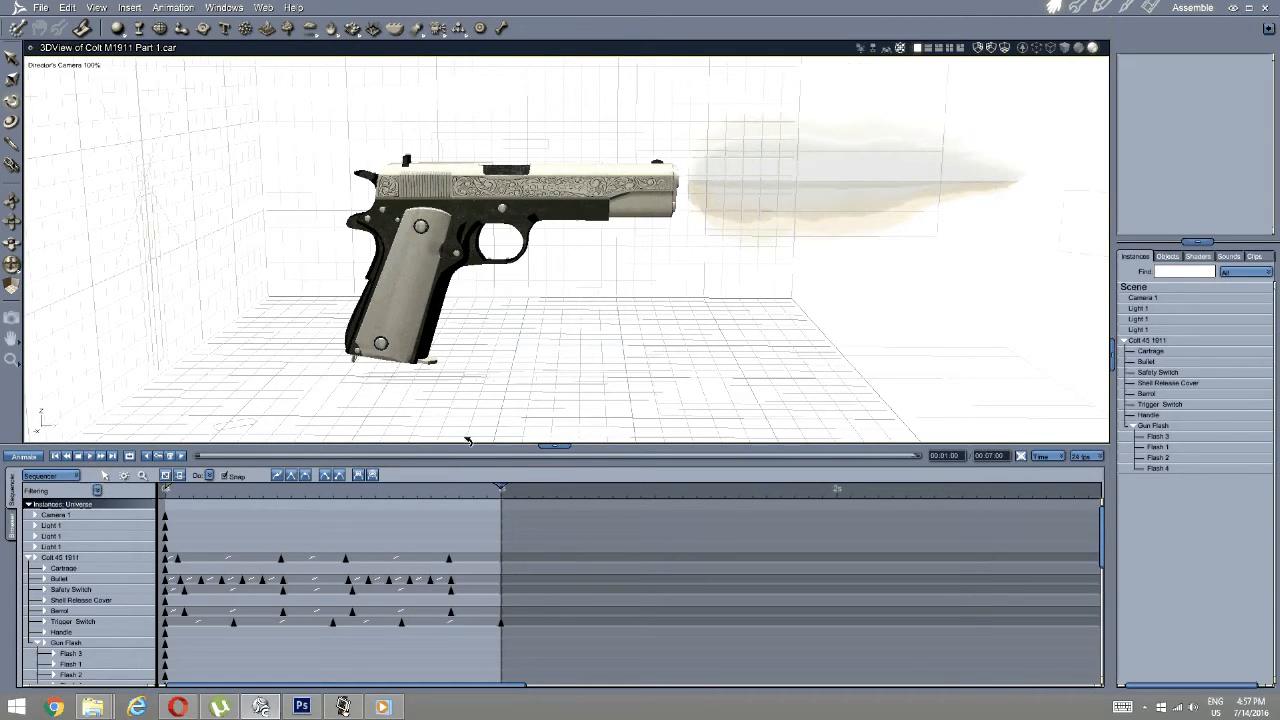
click(1085, 456)
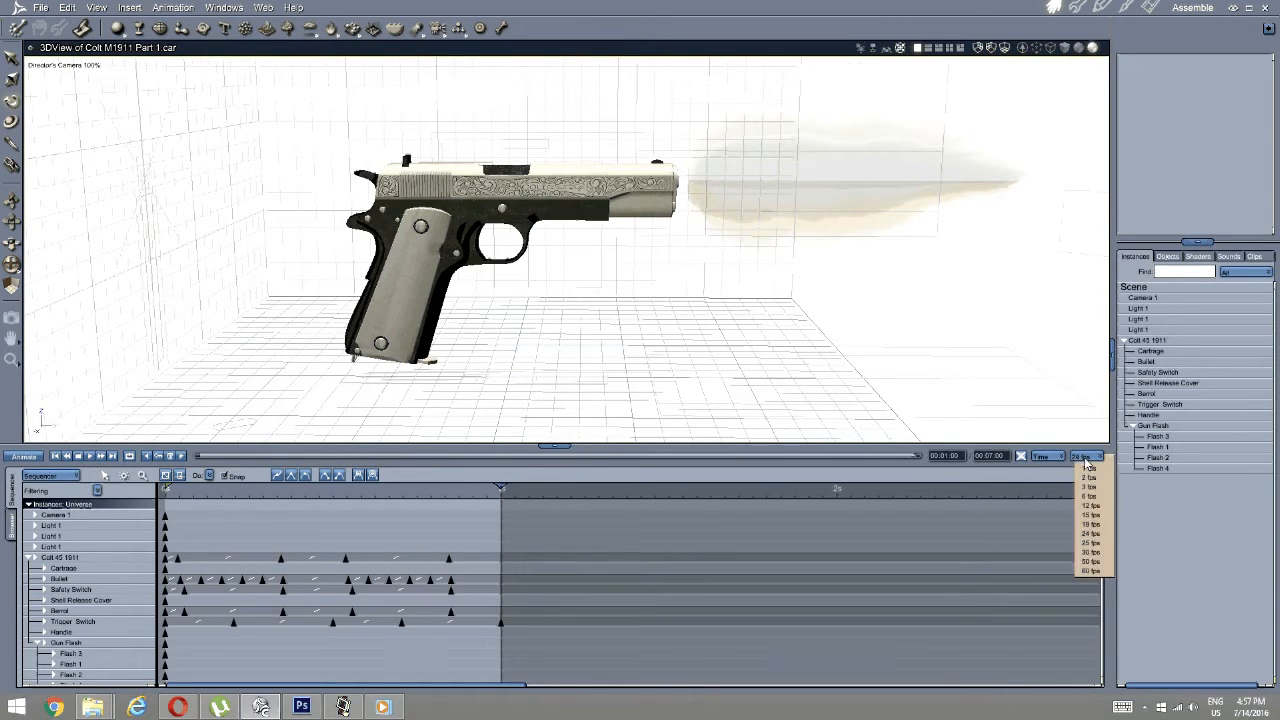
click(1088, 571)
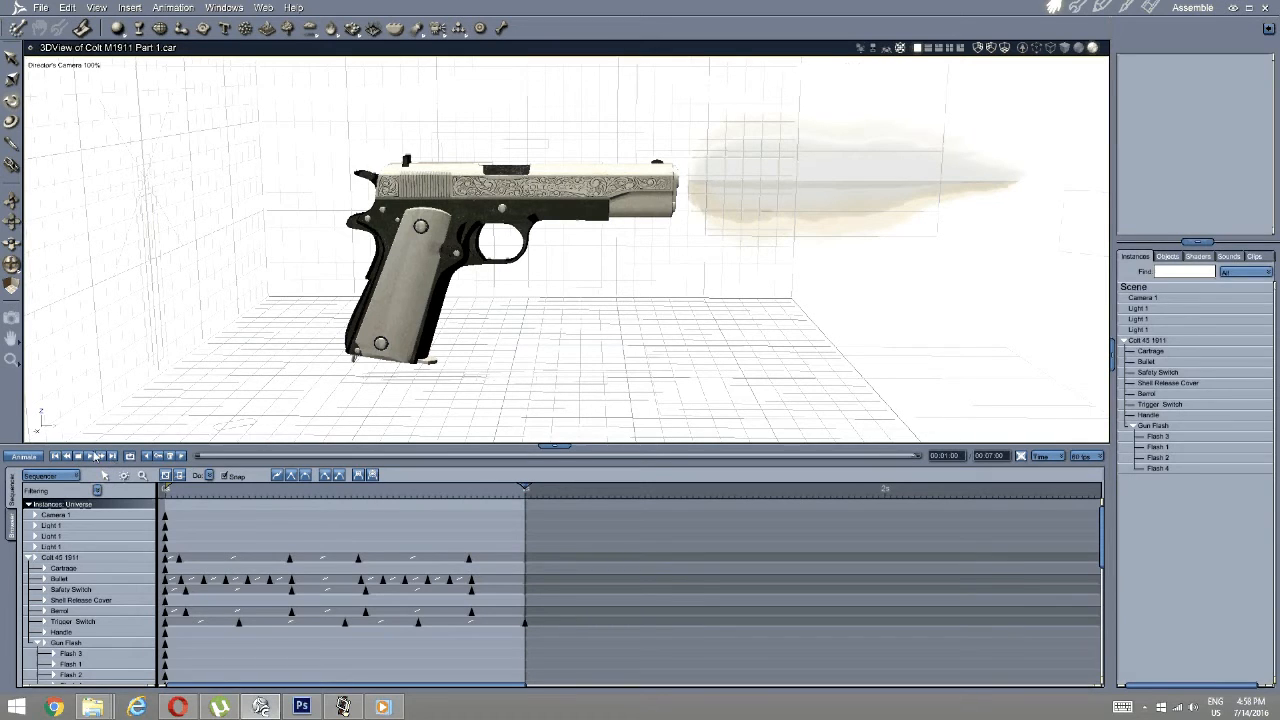
click(91, 456)
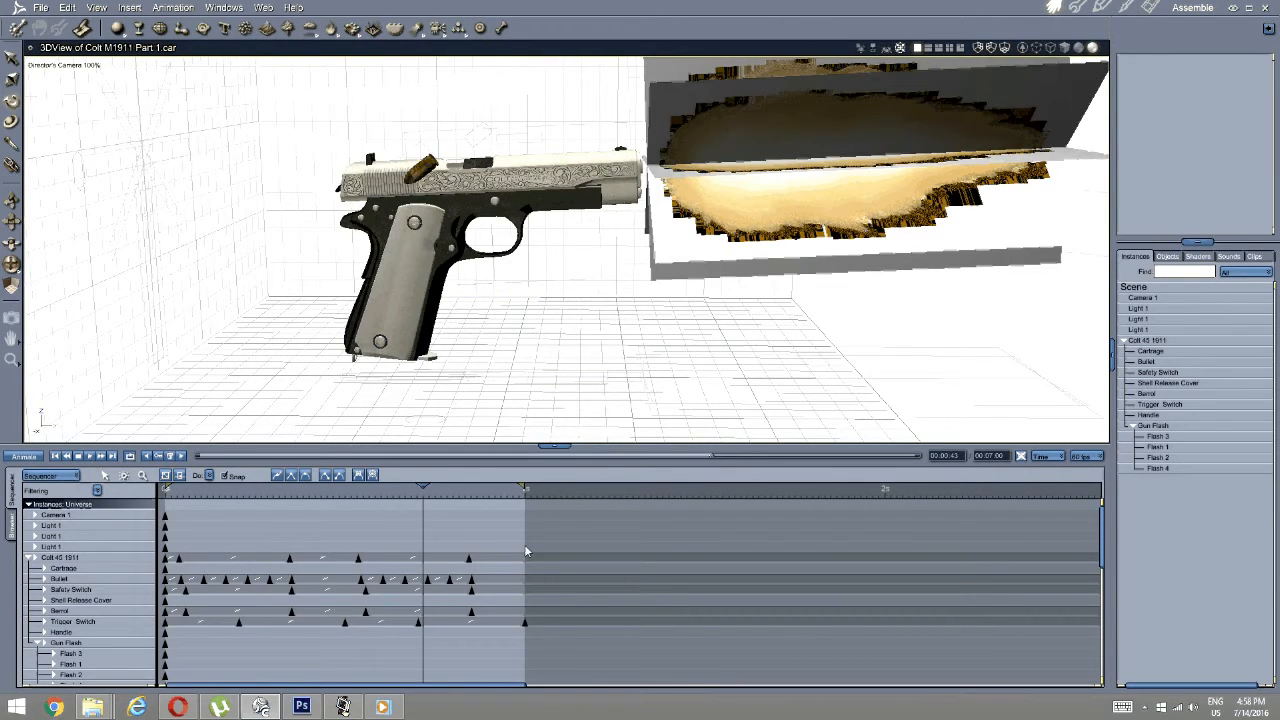
Select the Gun Flash shader and gun keyframes after frame 0 and duplicate them so the copies start just after 1 s.
scroll(527, 557, down, 10)
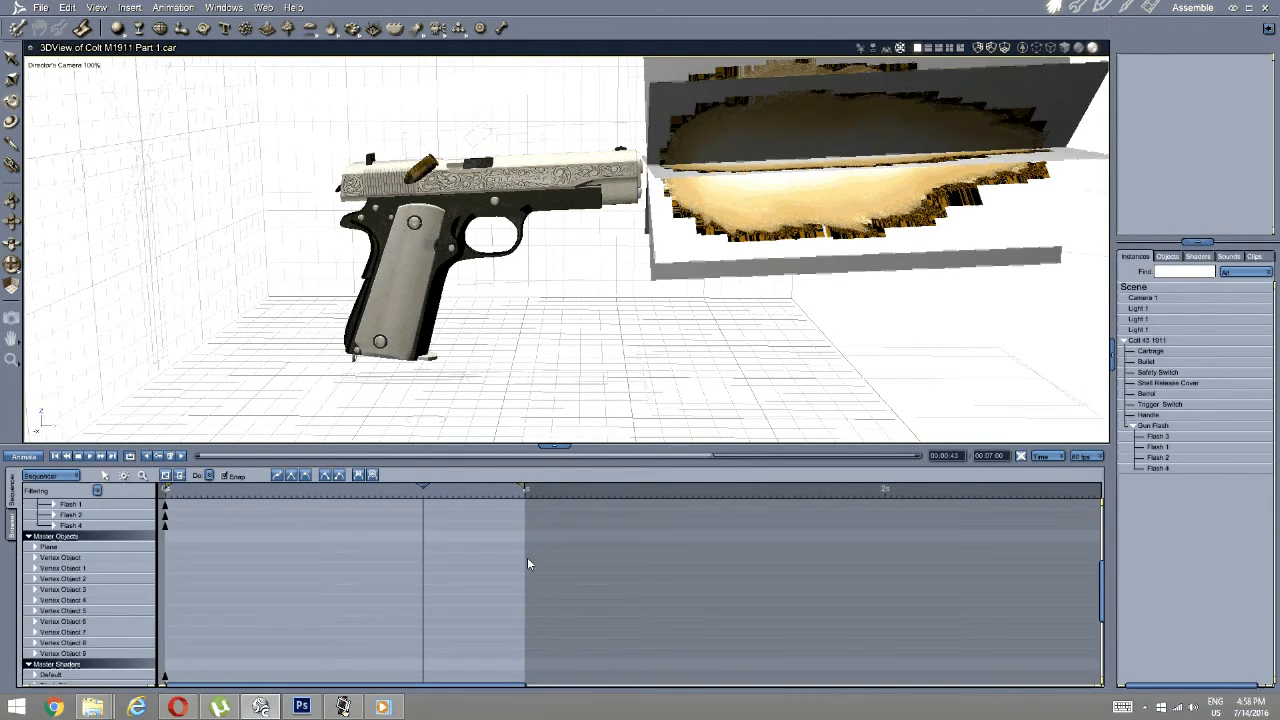
drag(527, 608, 166, 584)
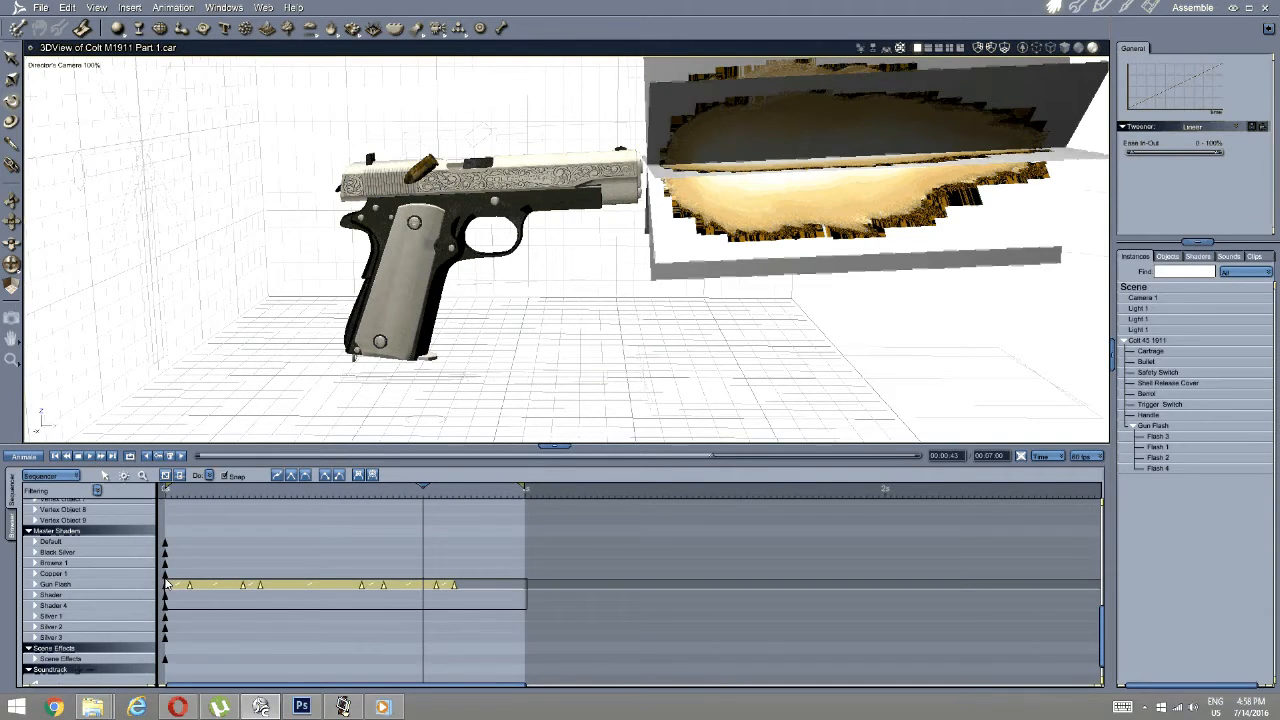
scroll(260, 550, up, 10)
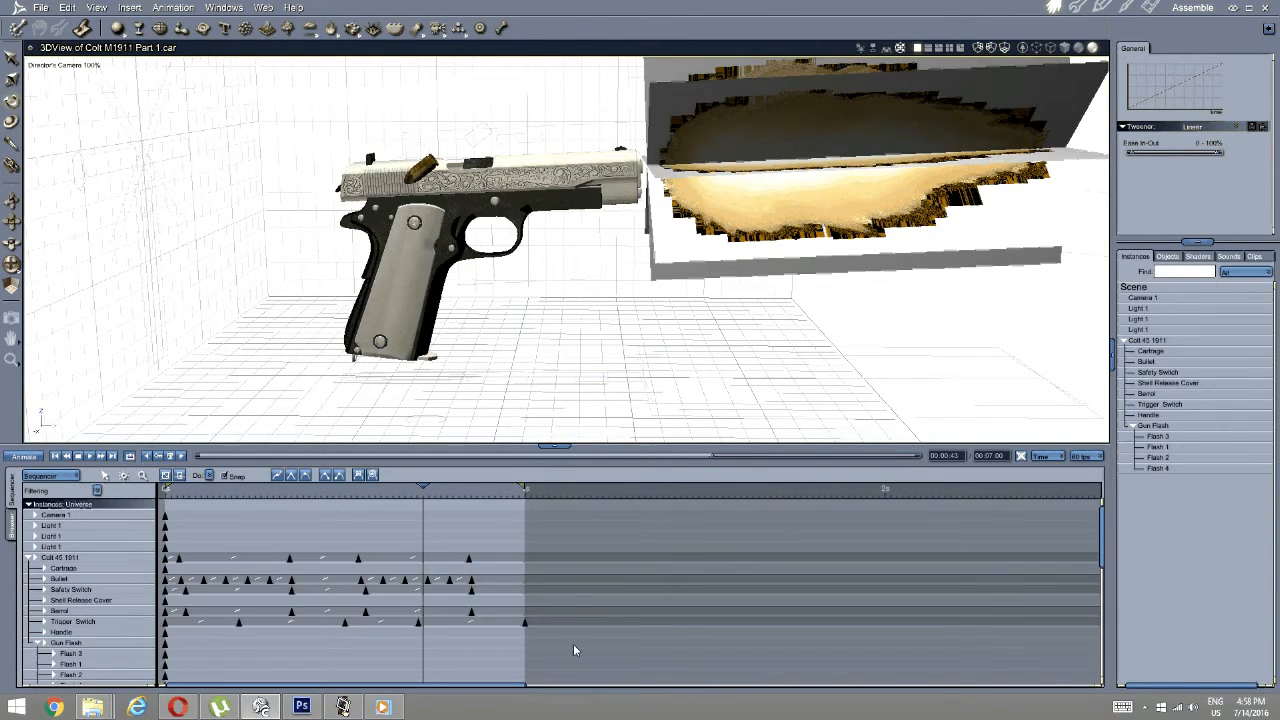
drag(573, 644, 171, 515)
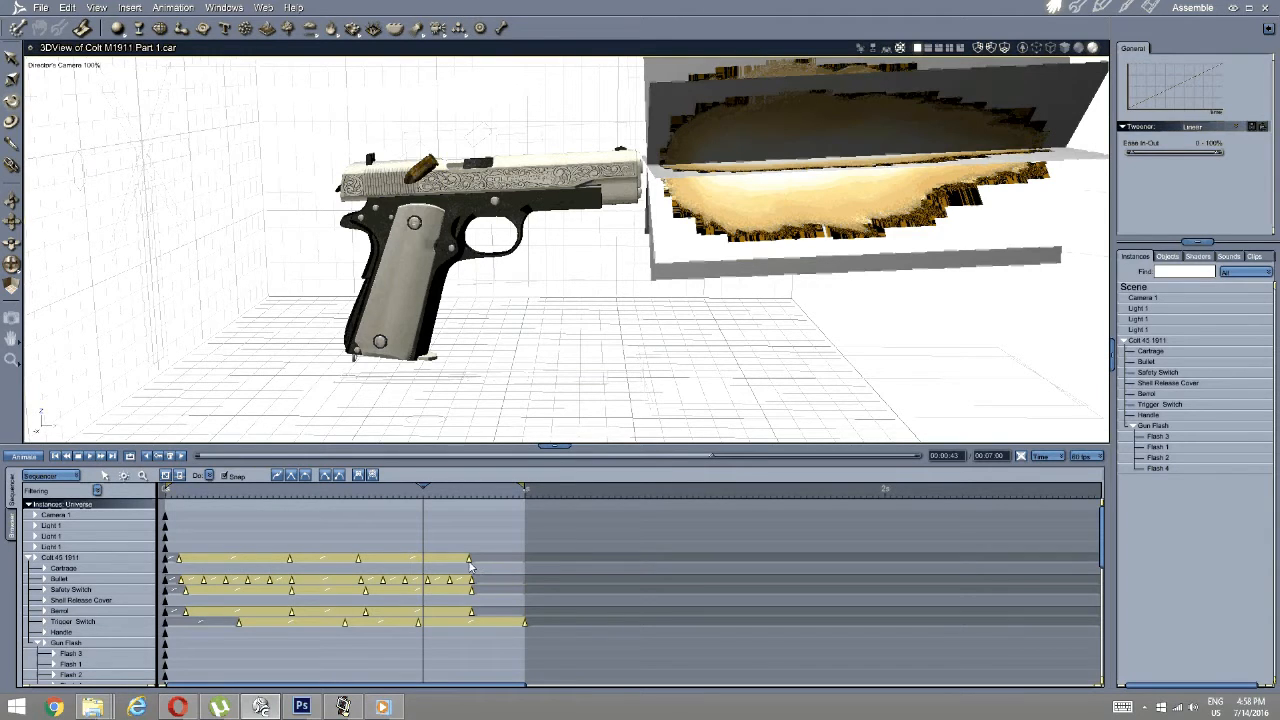
alt+drag(470, 566, 837, 583)
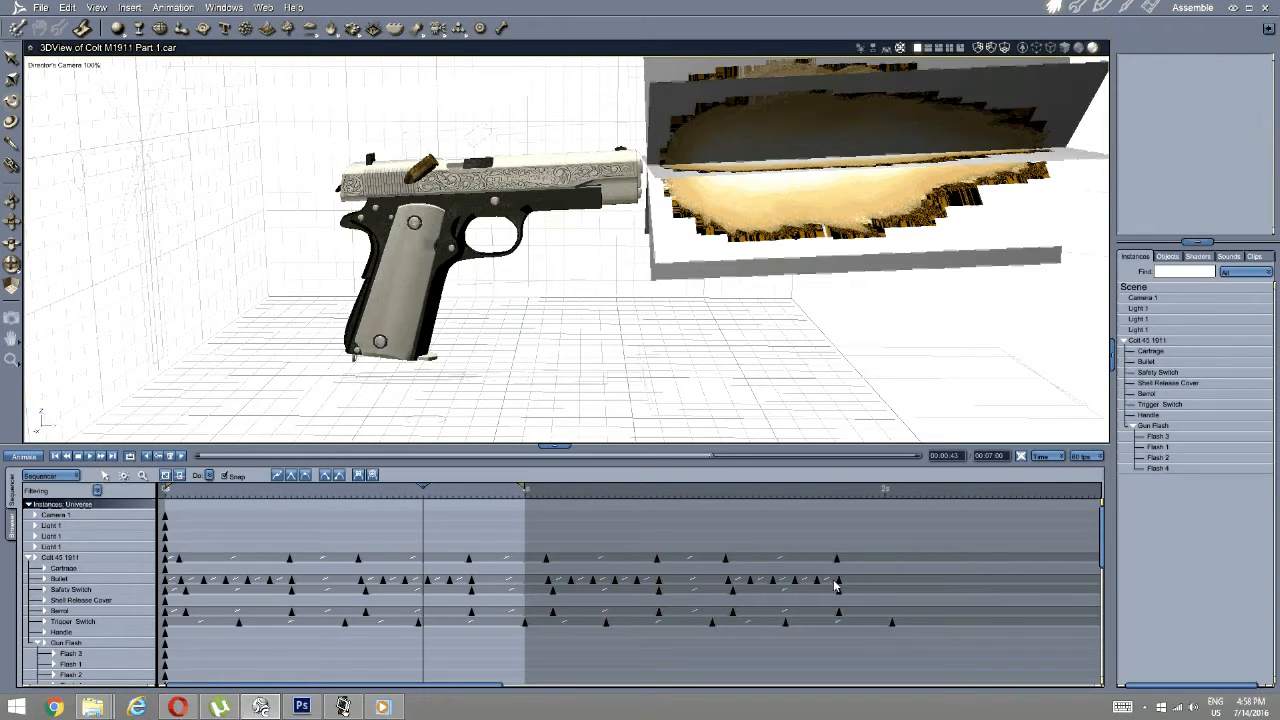
Go to 2 s, select all the copied gun and Gun Flash shader keyframes, and shift them slightly earlier.
drag(424, 486, 885, 484)
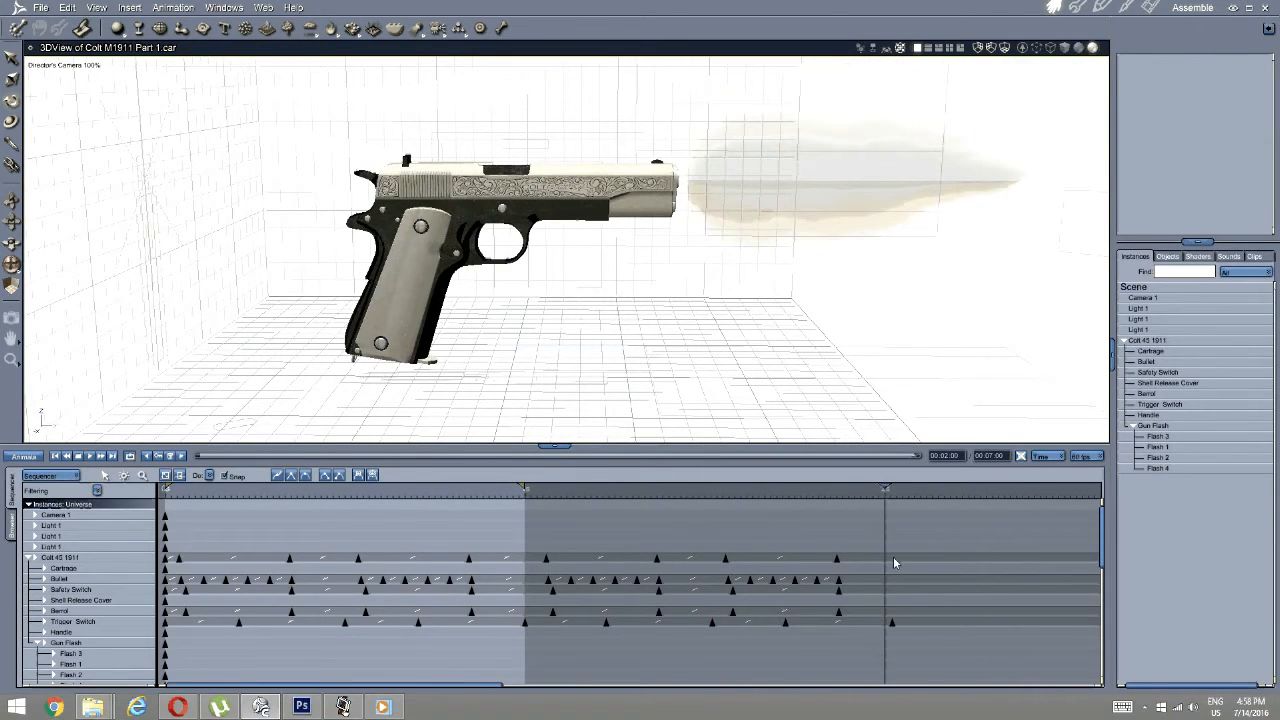
drag(937, 518, 534, 713)
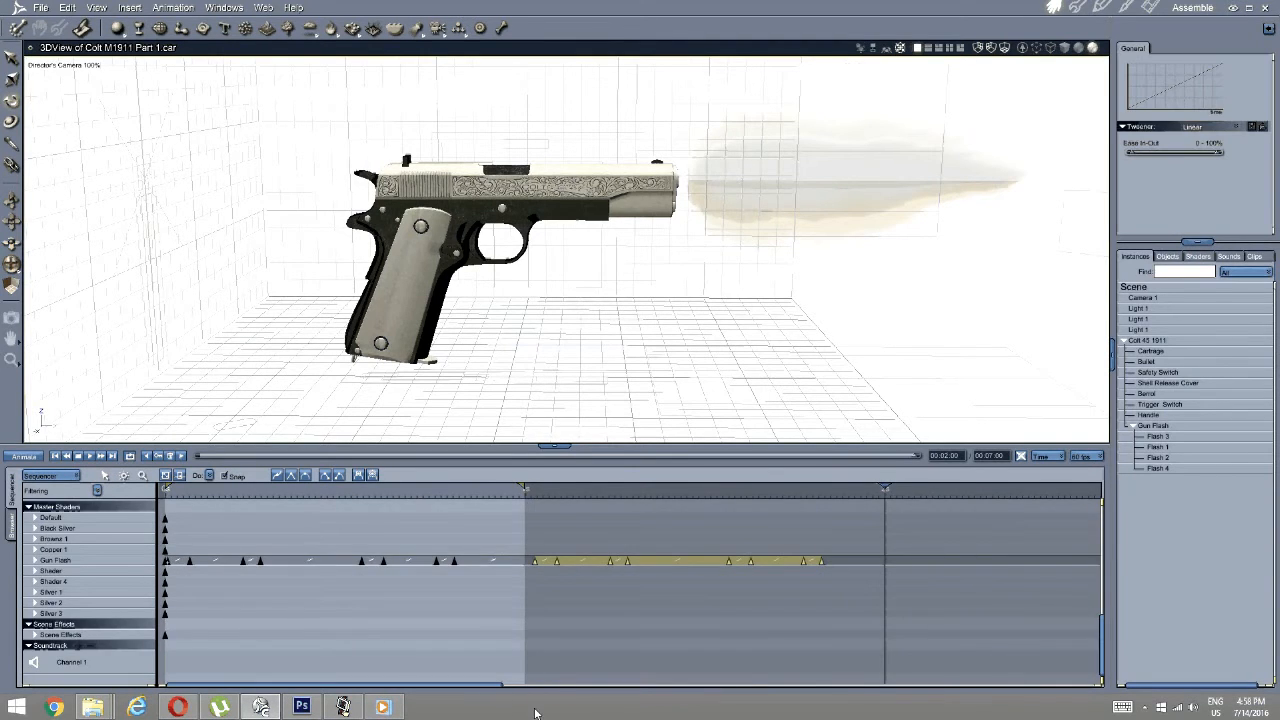
scroll(607, 626, up, 5)
scroll(606, 627, up, 2)
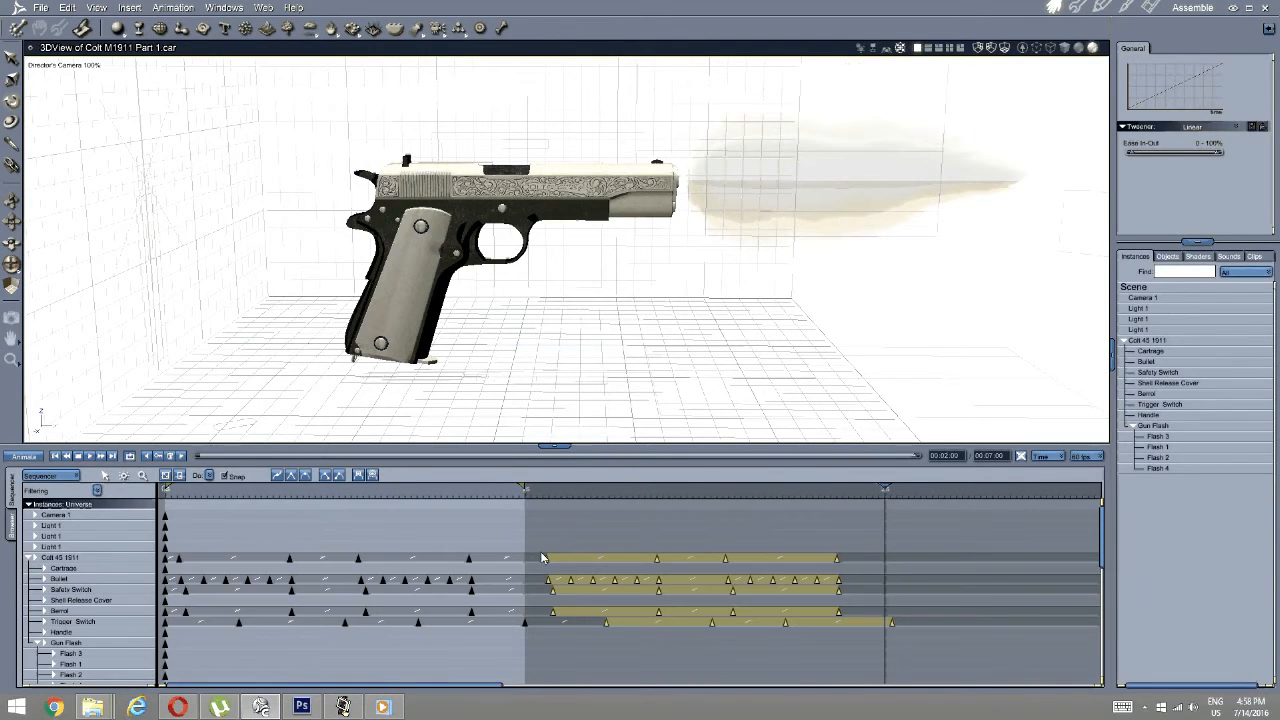
drag(541, 557, 545, 567)
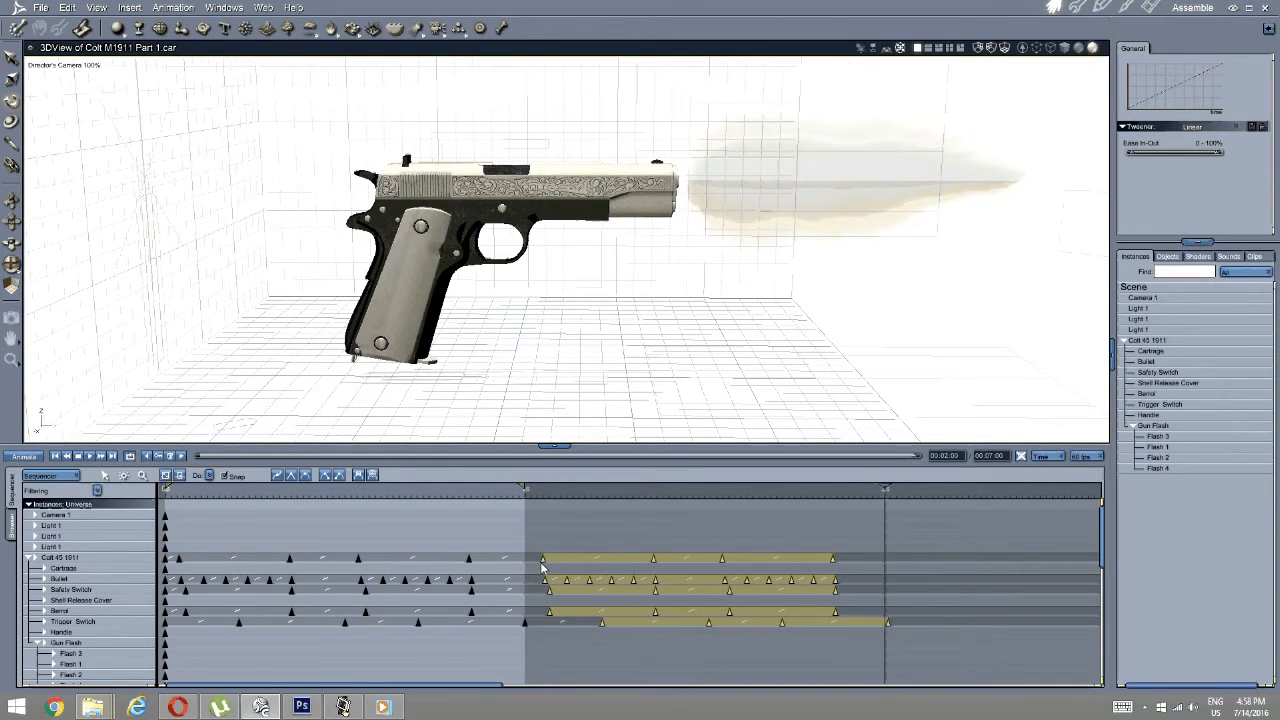
Try shifting the copied keyframes slightly later at 24 fps, switch to 25 fps, and undo the shift.
click(1087, 456)
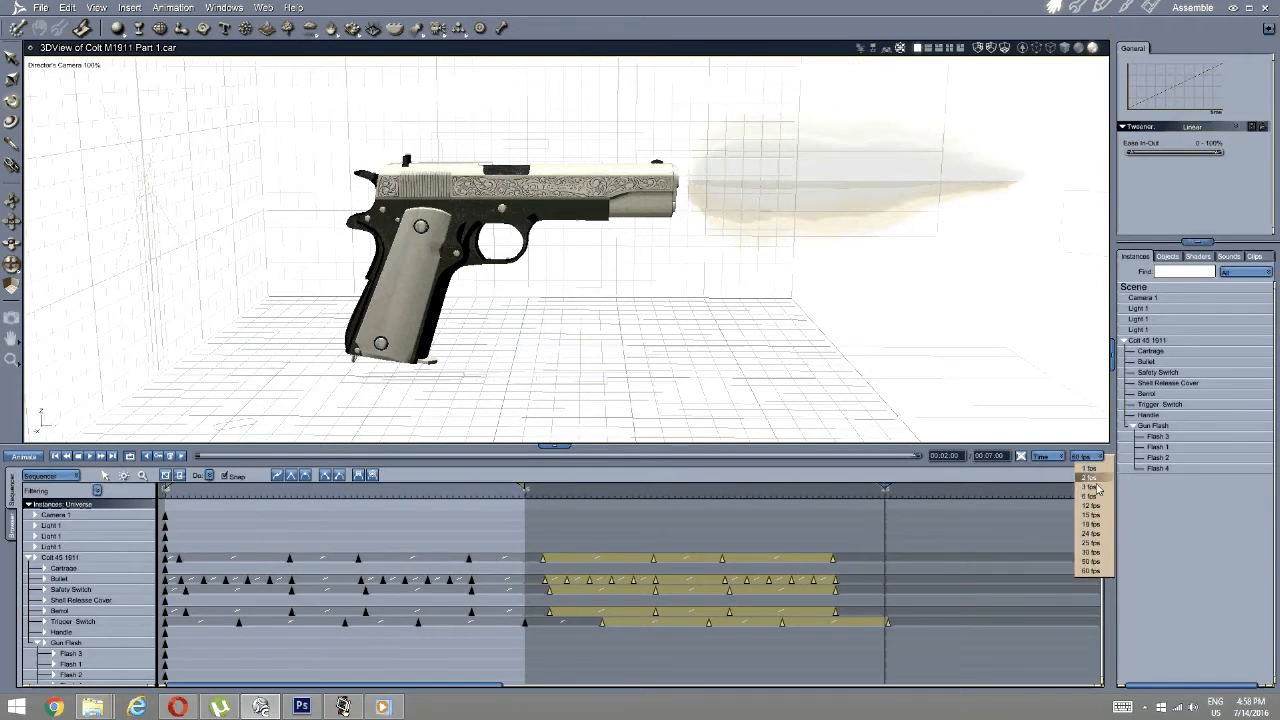
click(1090, 533)
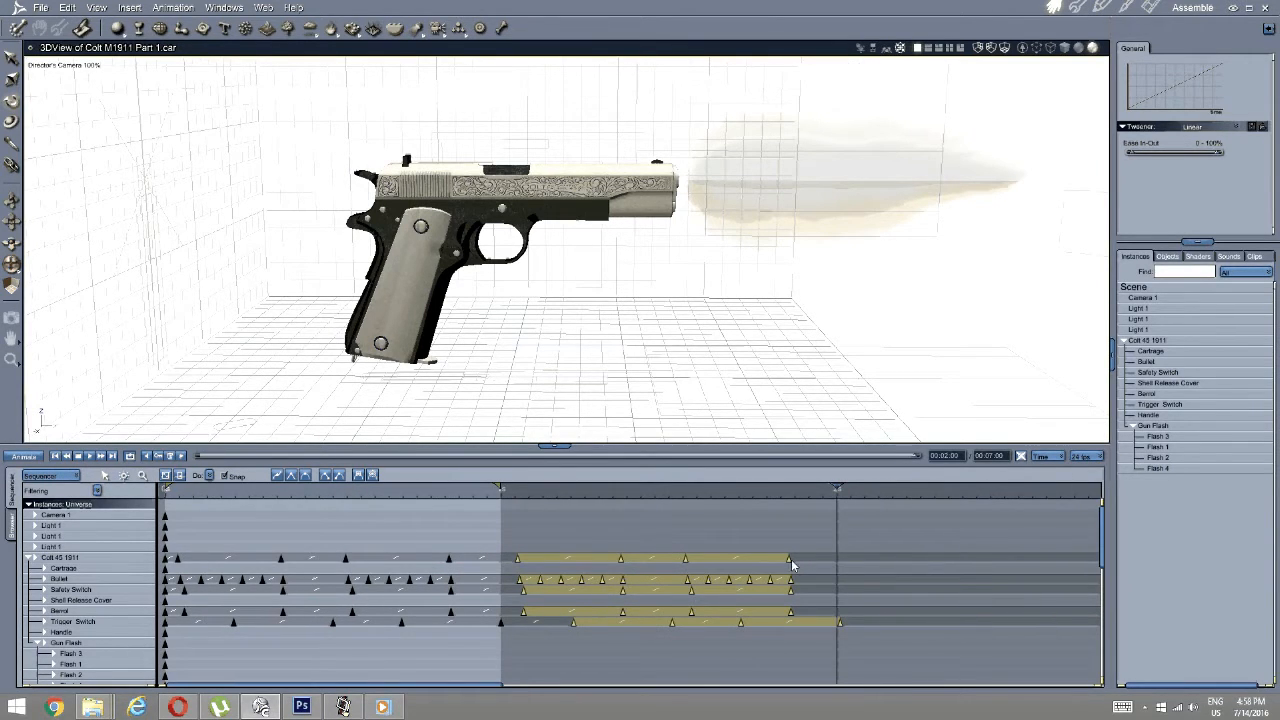
drag(791, 561, 801, 564)
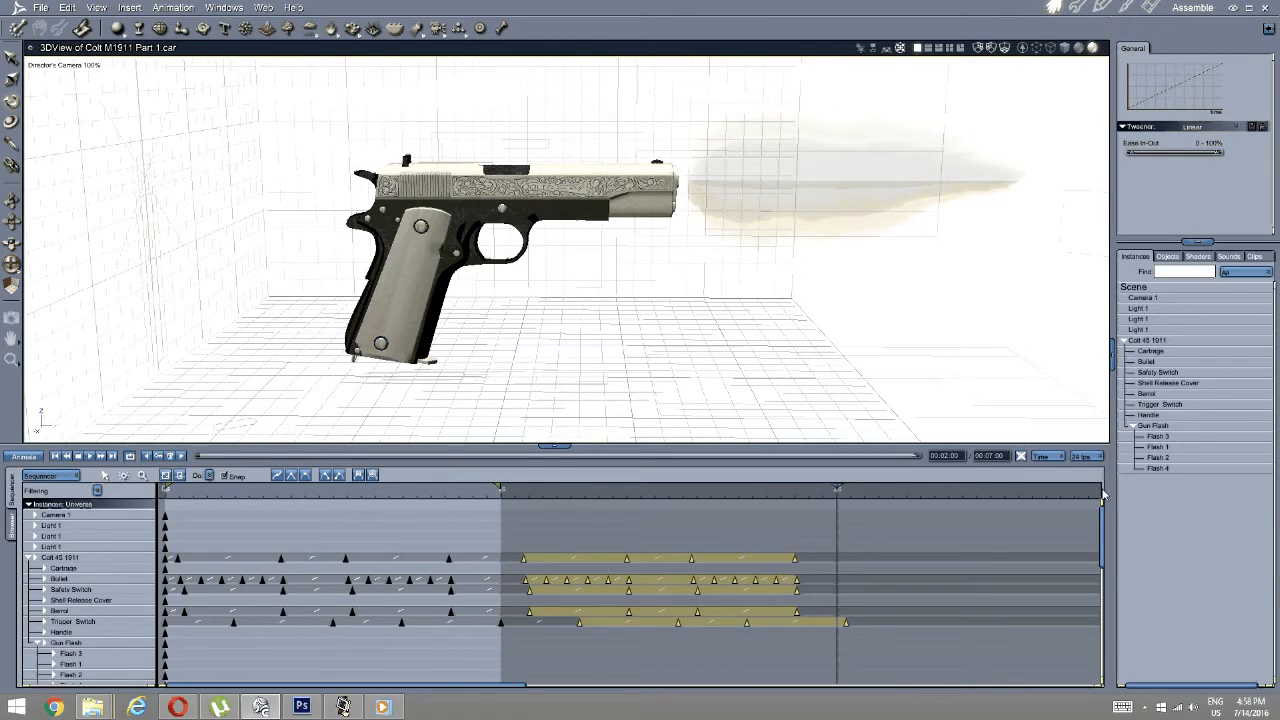
click(1087, 456)
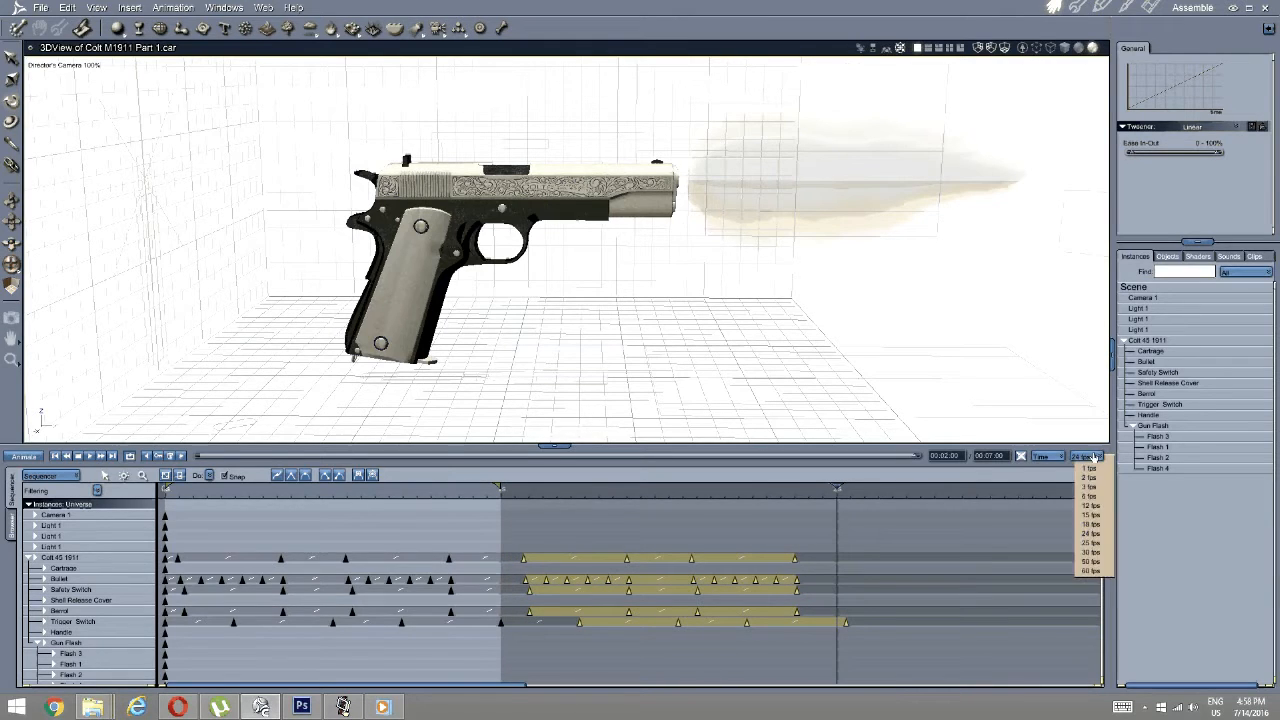
click(1091, 543)
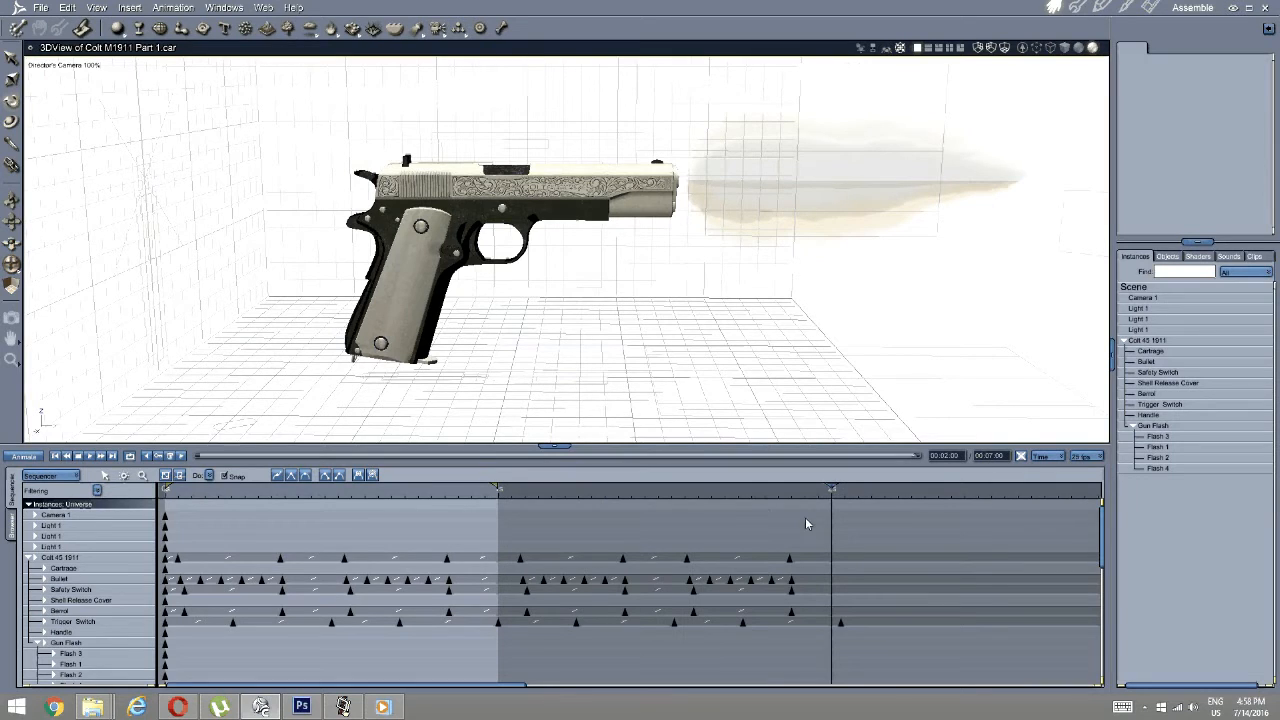
key(ctrl+z)
Reselect the copied gun and Gun Flash shader keyframes and set the frame rate back to 60 fps.
drag(886, 516, 591, 617)
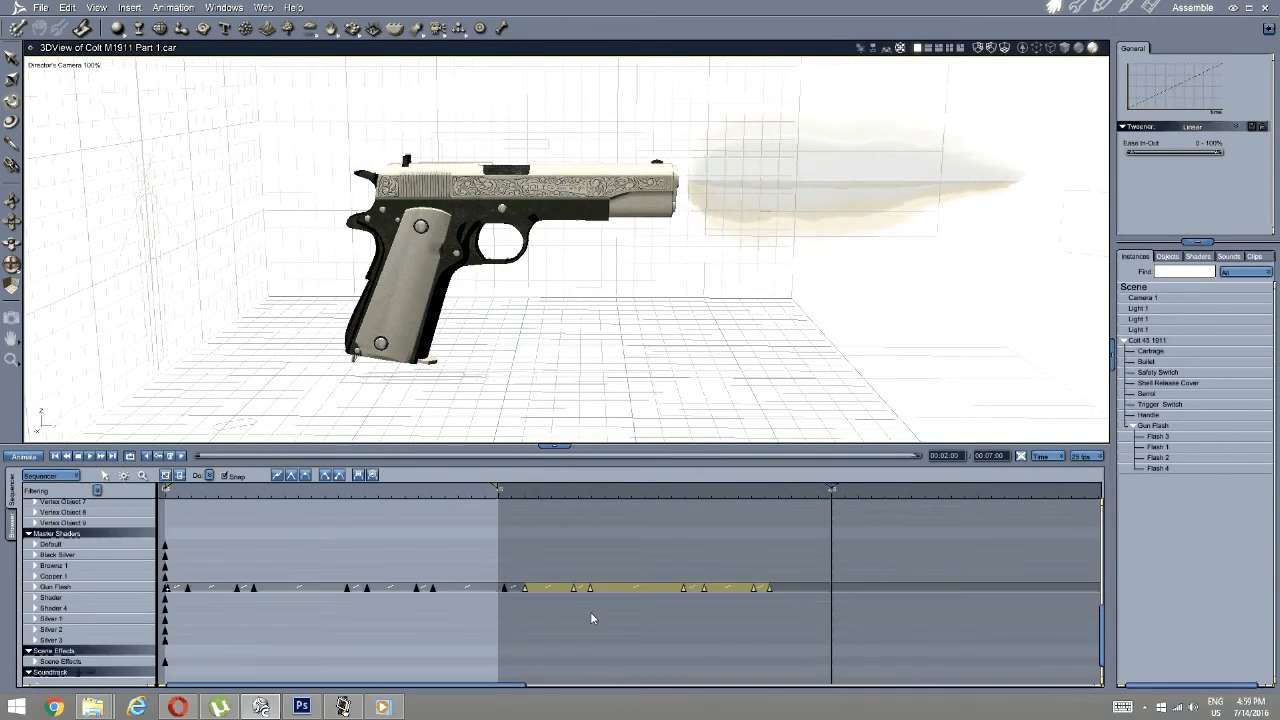
click(1083, 456)
click(1090, 570)
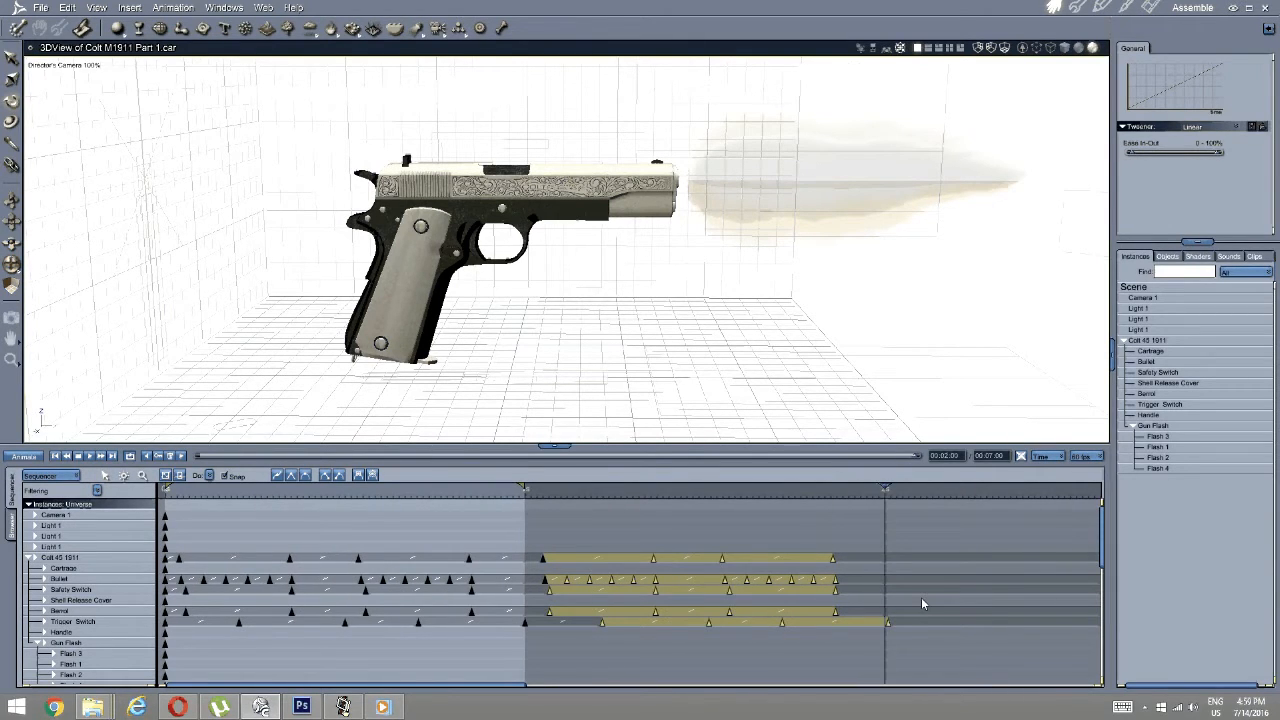
Deselect the copied keyframes, align the last Trigger Switch keyframe with 2 s, and check the other timeline tracks.
click(921, 603)
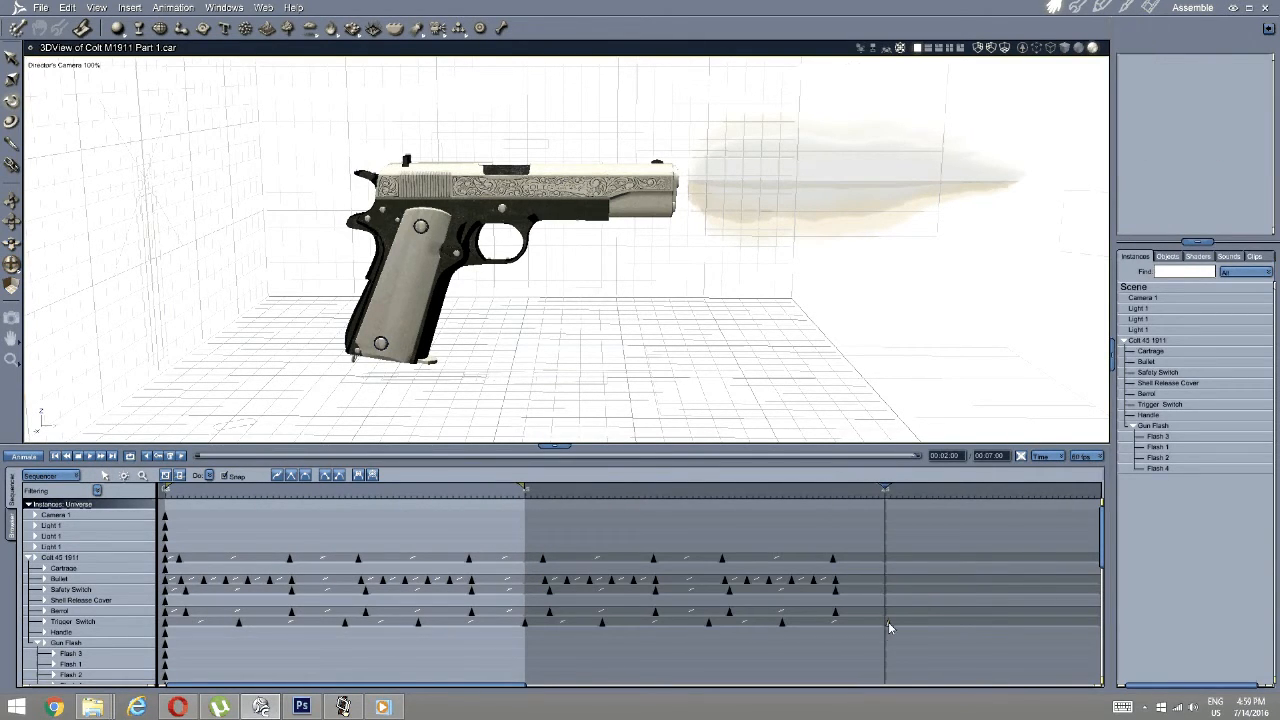
scroll(904, 585, down, 5)
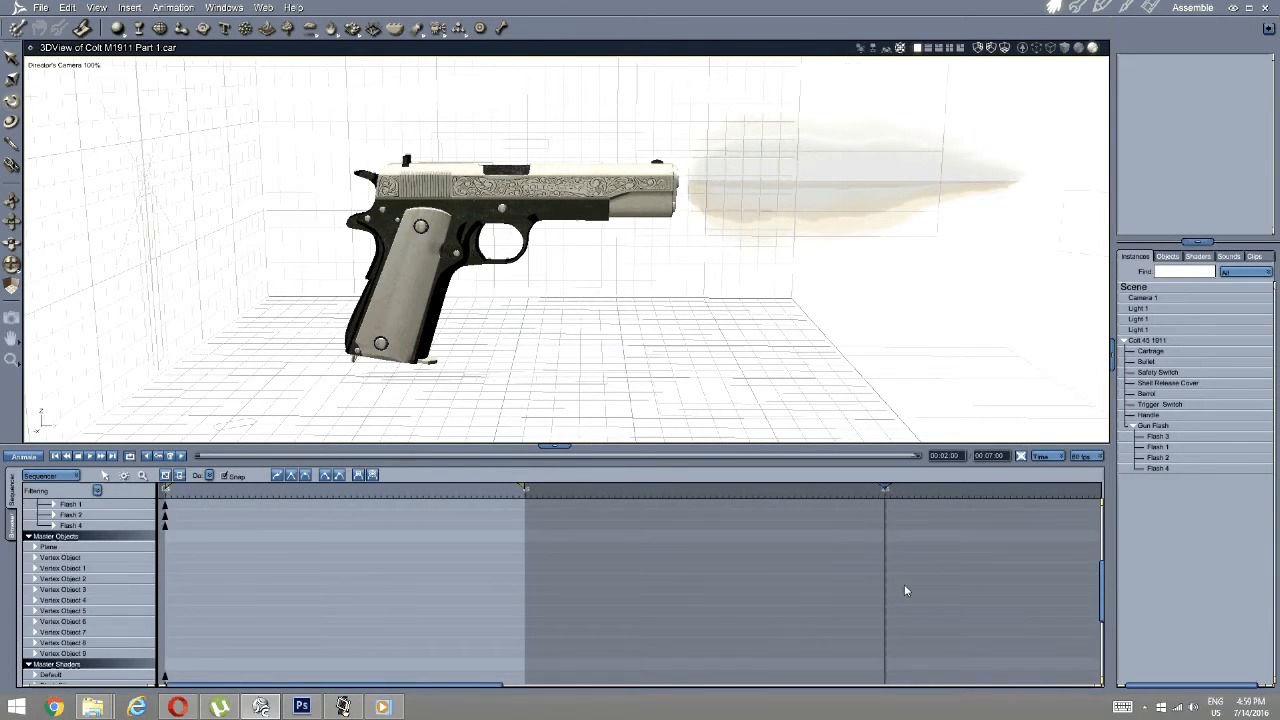
scroll(904, 588, up, 3)
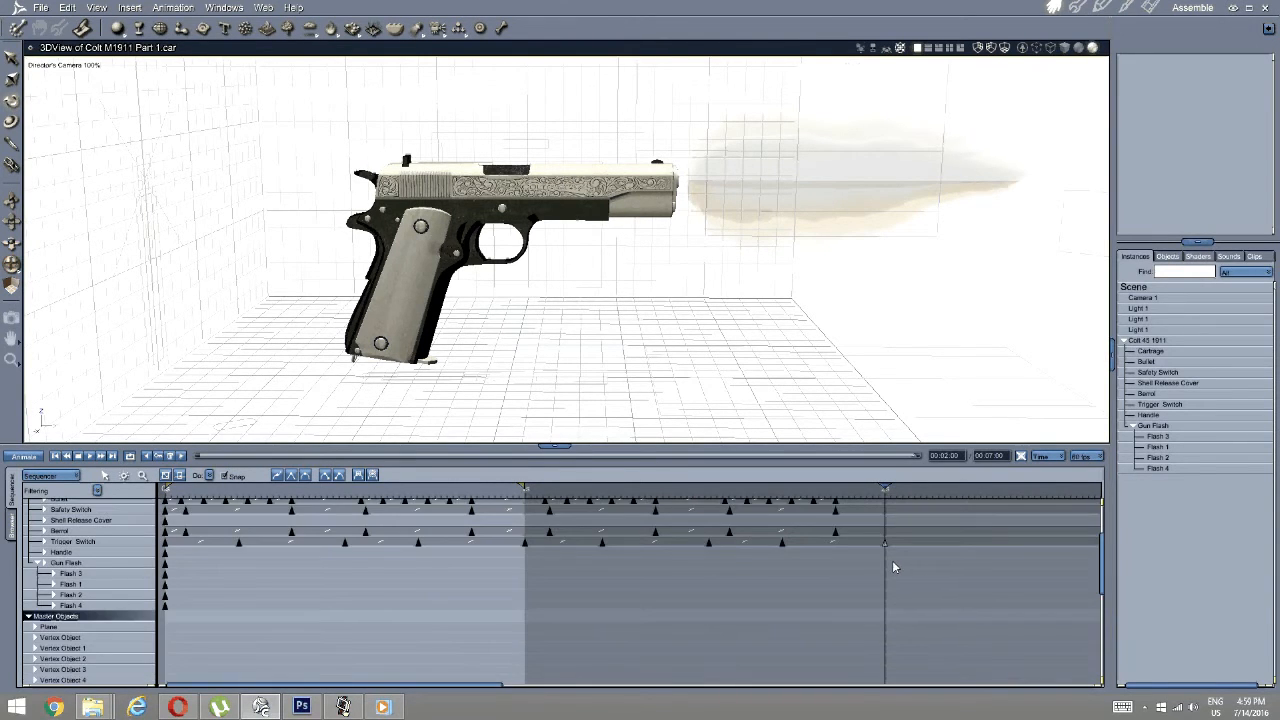
scroll(893, 567, down, 5)
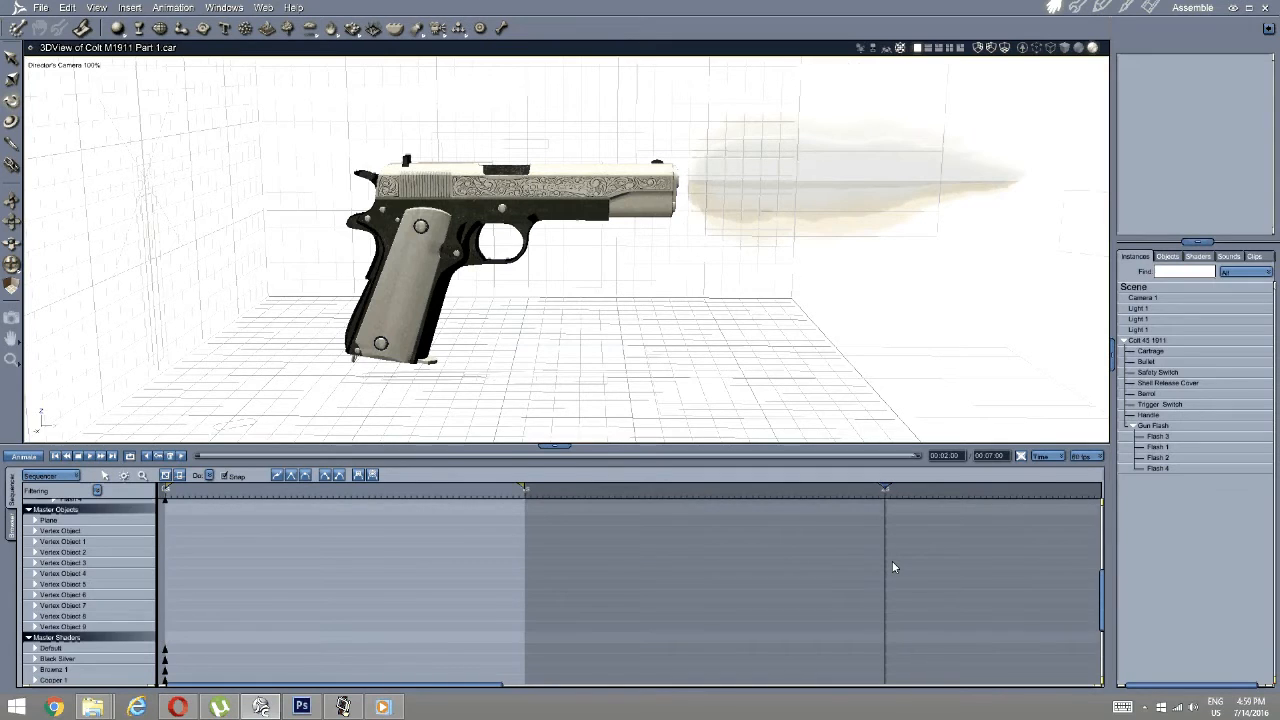
scroll(893, 567, up, 2)
scroll(893, 567, up, 3)
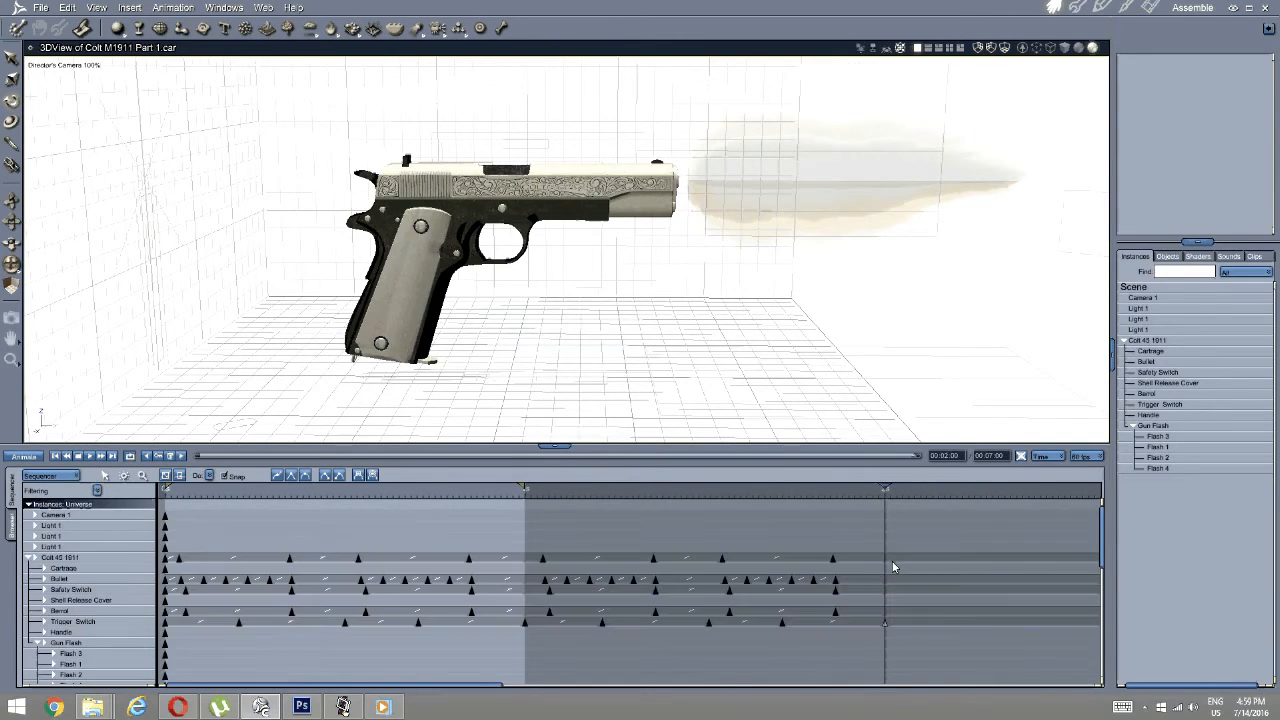
Select the gun and Gun Flash shader keyframes between 1 s and 2 s and try repeating them with 4 iterations.
scroll(929, 516, down, 5)
drag(553, 716, 538, 715)
scroll(604, 610, up, 8)
scroll(604, 615, down, 8)
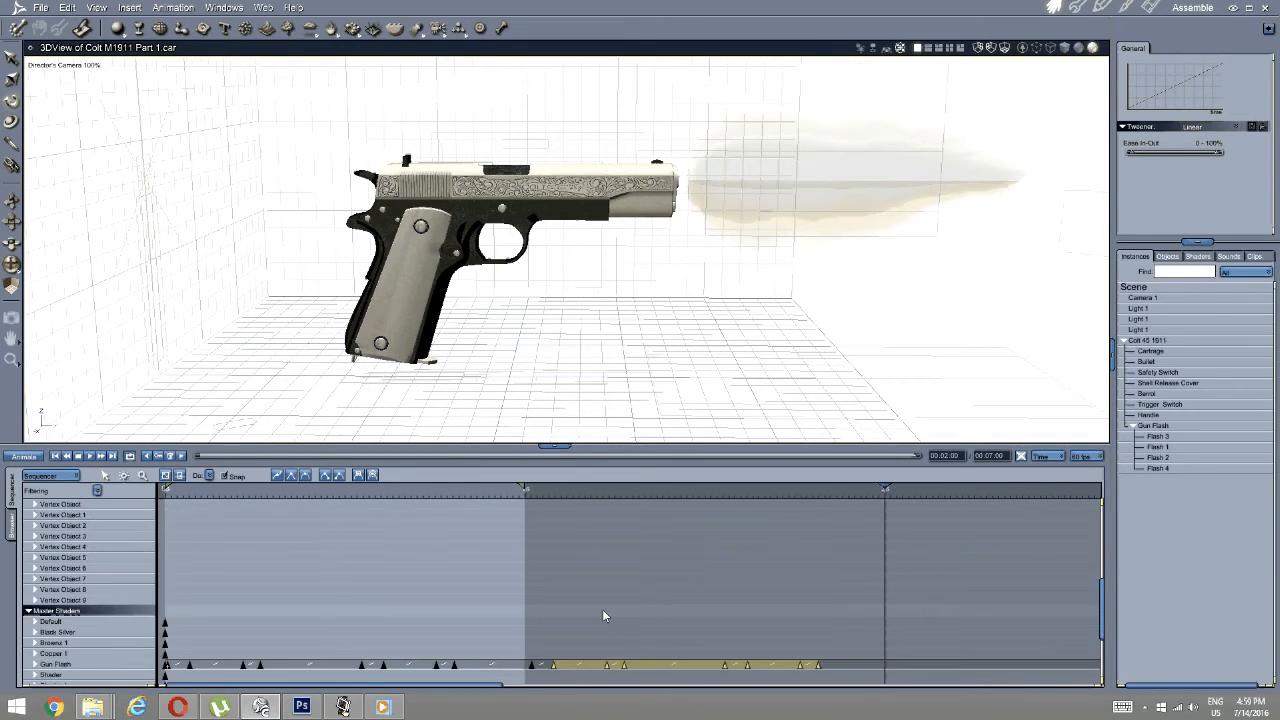
drag(514, 611, 536, 648)
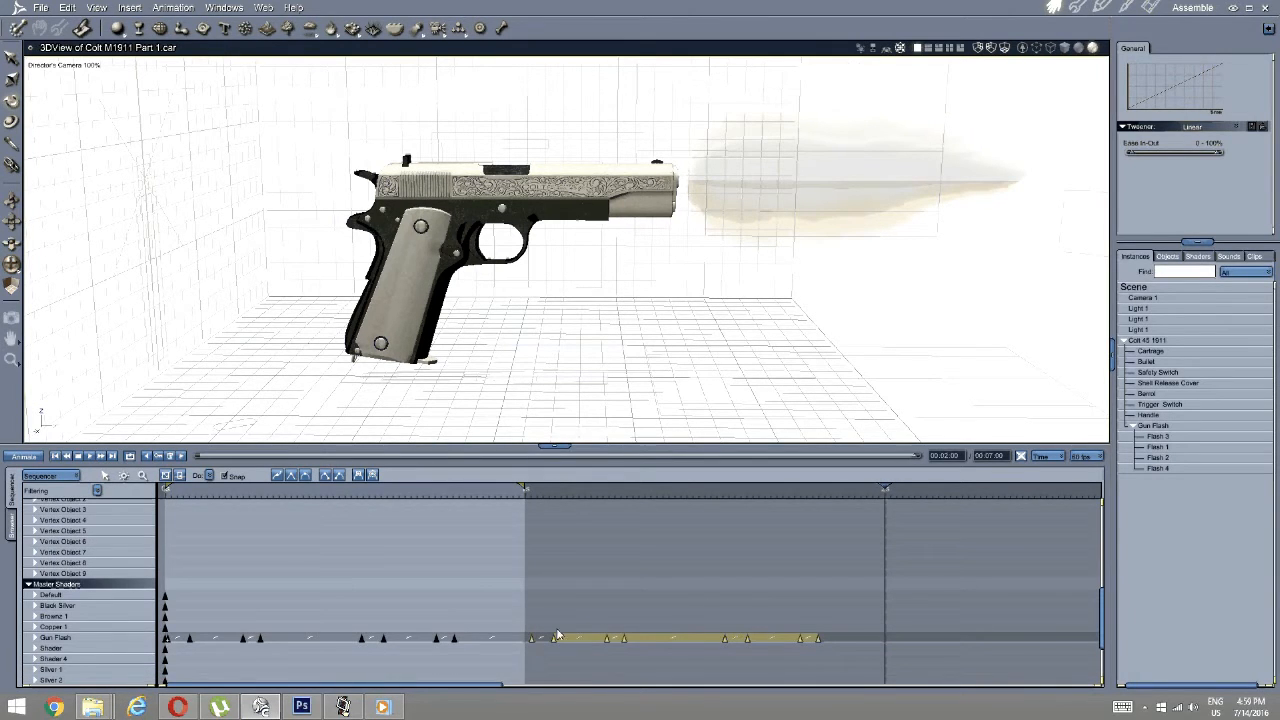
scroll(669, 591, up, 10)
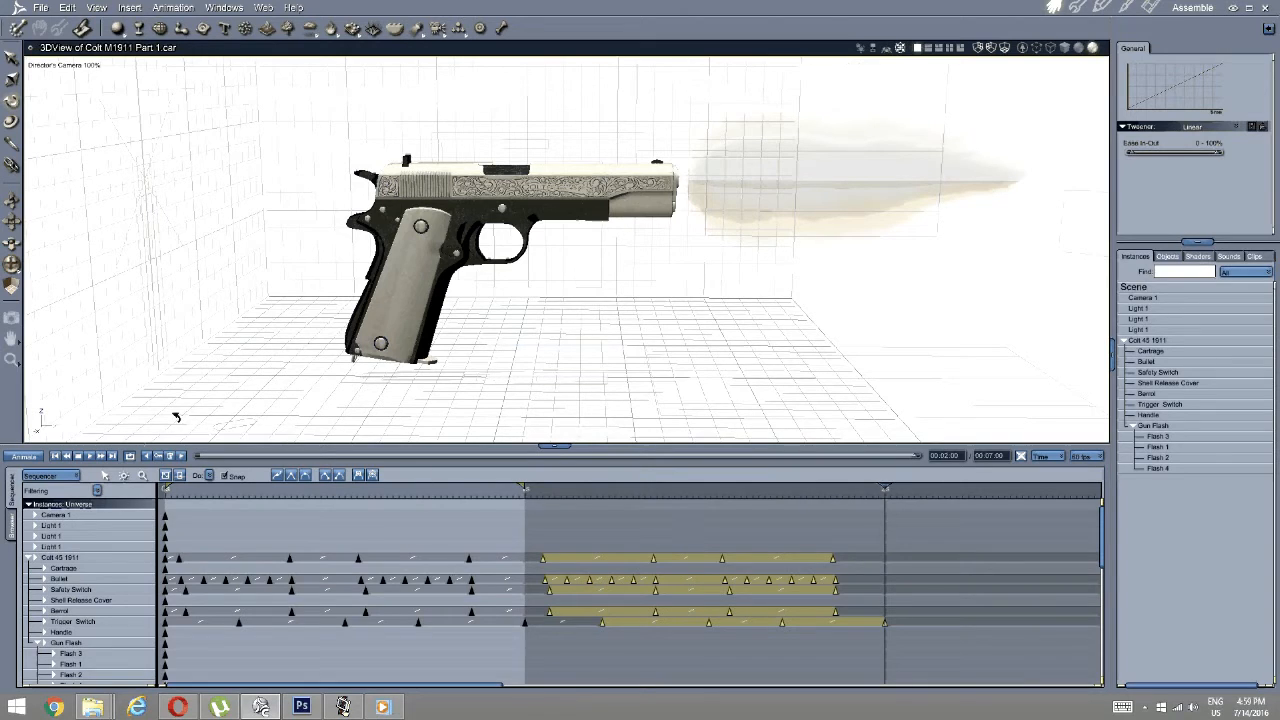
click(209, 476)
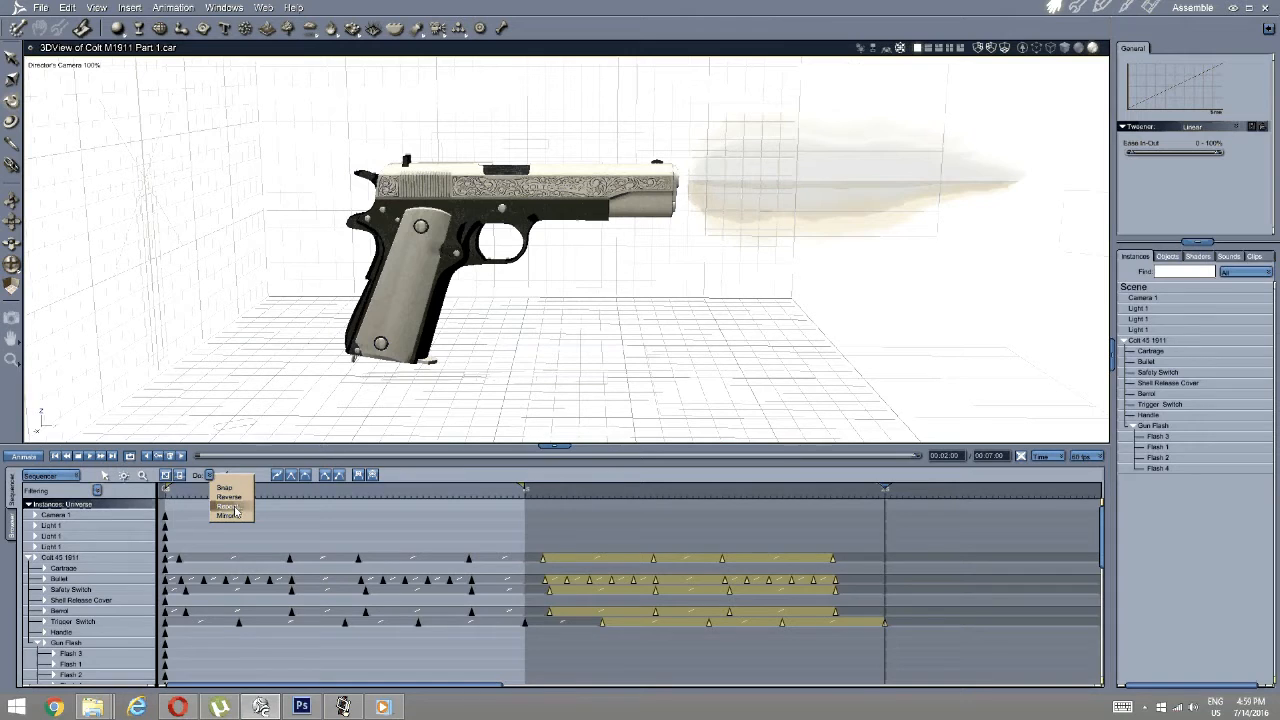
click(236, 507)
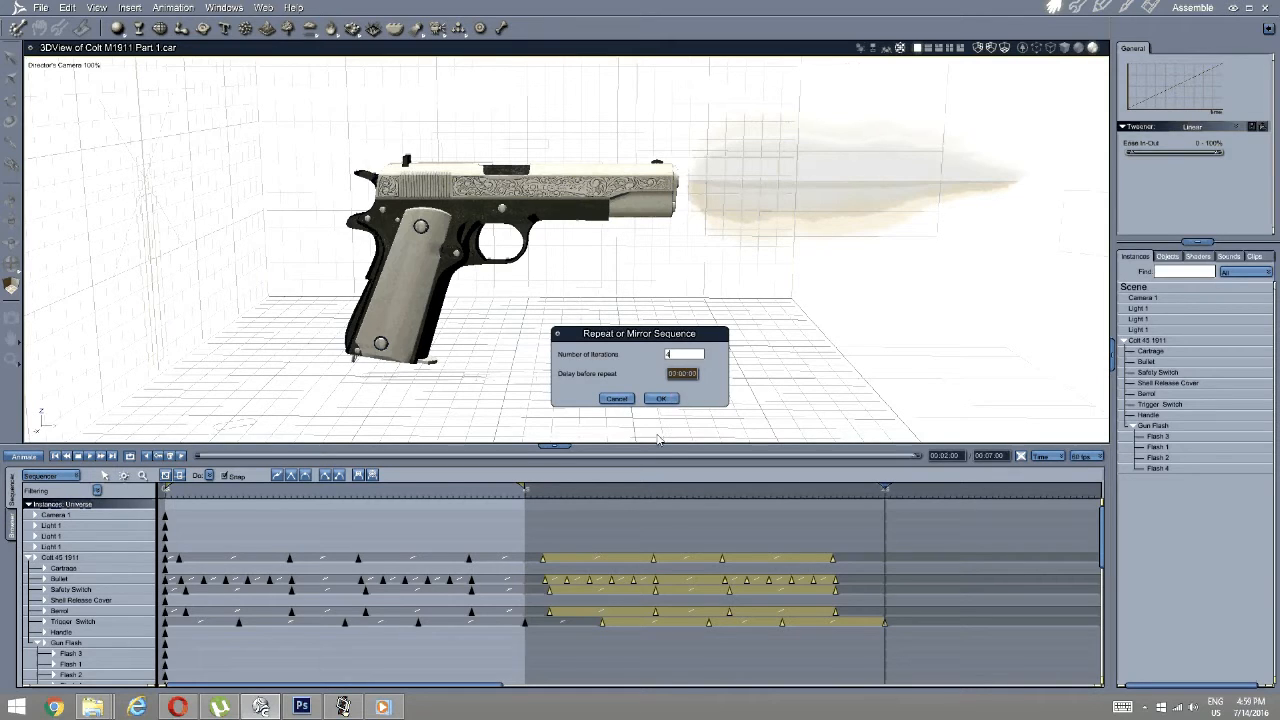
click(661, 398)
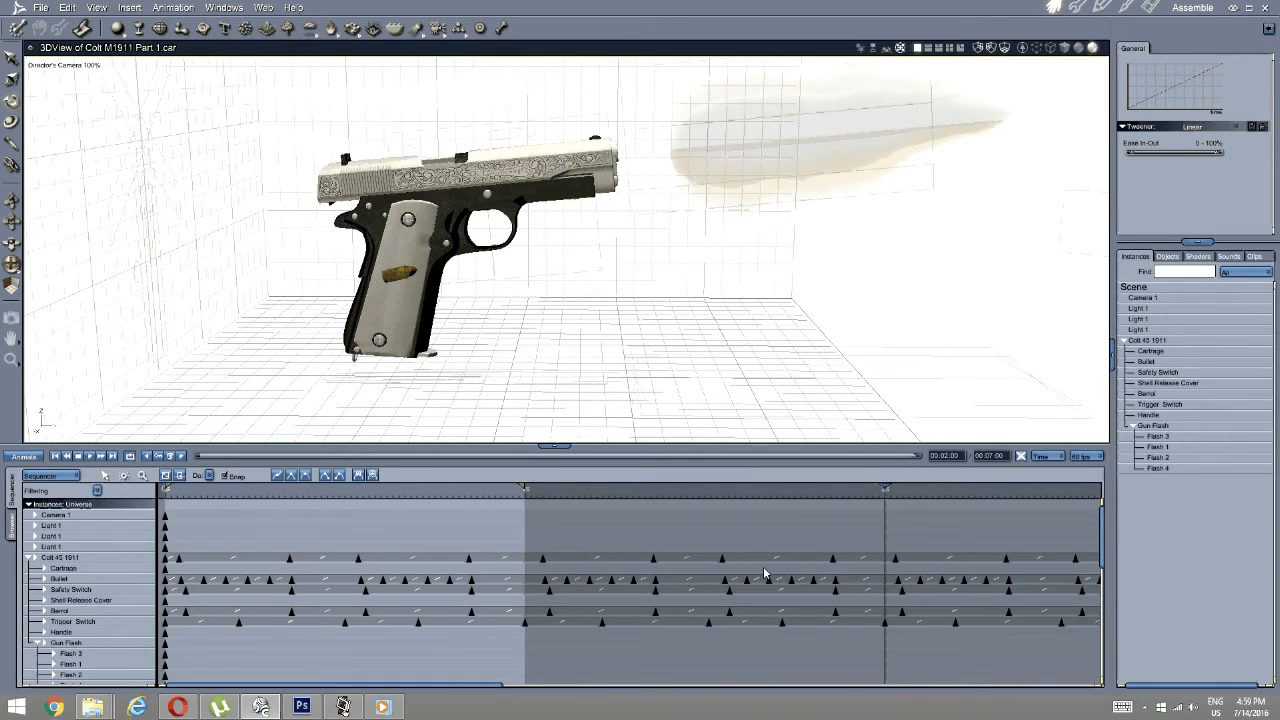
Inspect the repeated keyframes across the gun and Gun Flash tracks, and undo the repeat.
scroll(664, 657, down, 10)
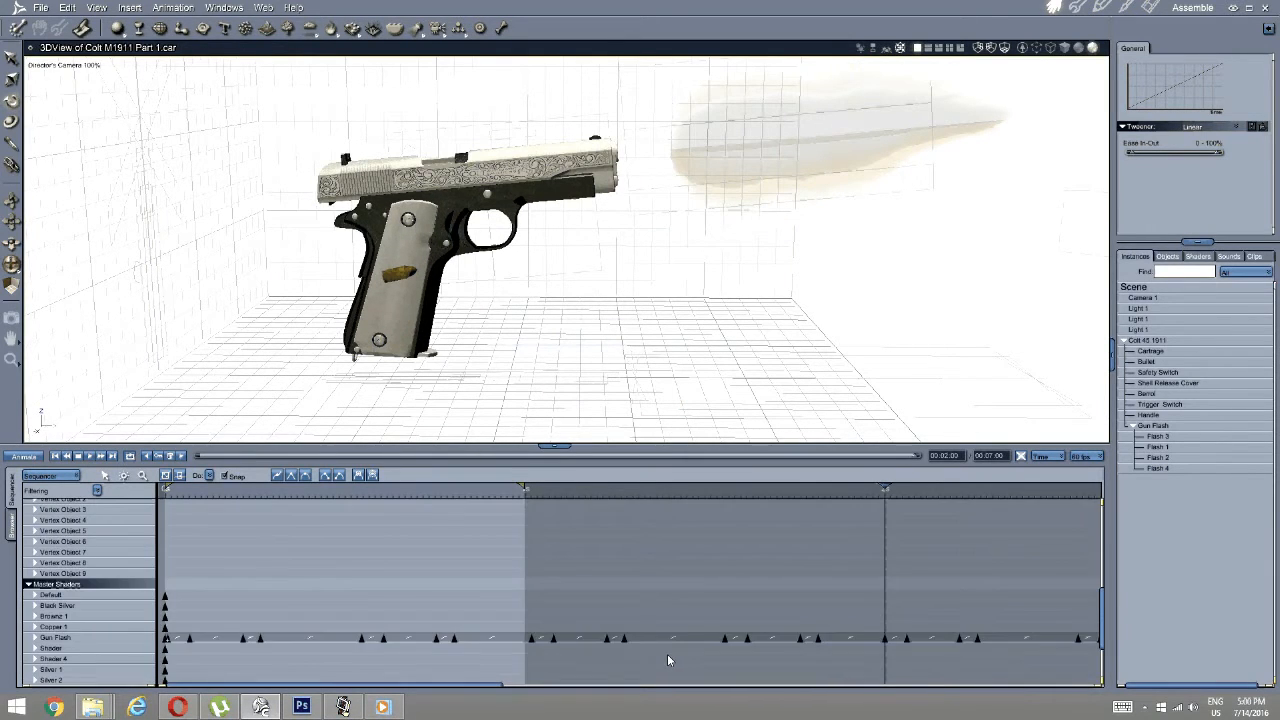
drag(476, 685, 974, 650)
scroll(900, 638, up, 10)
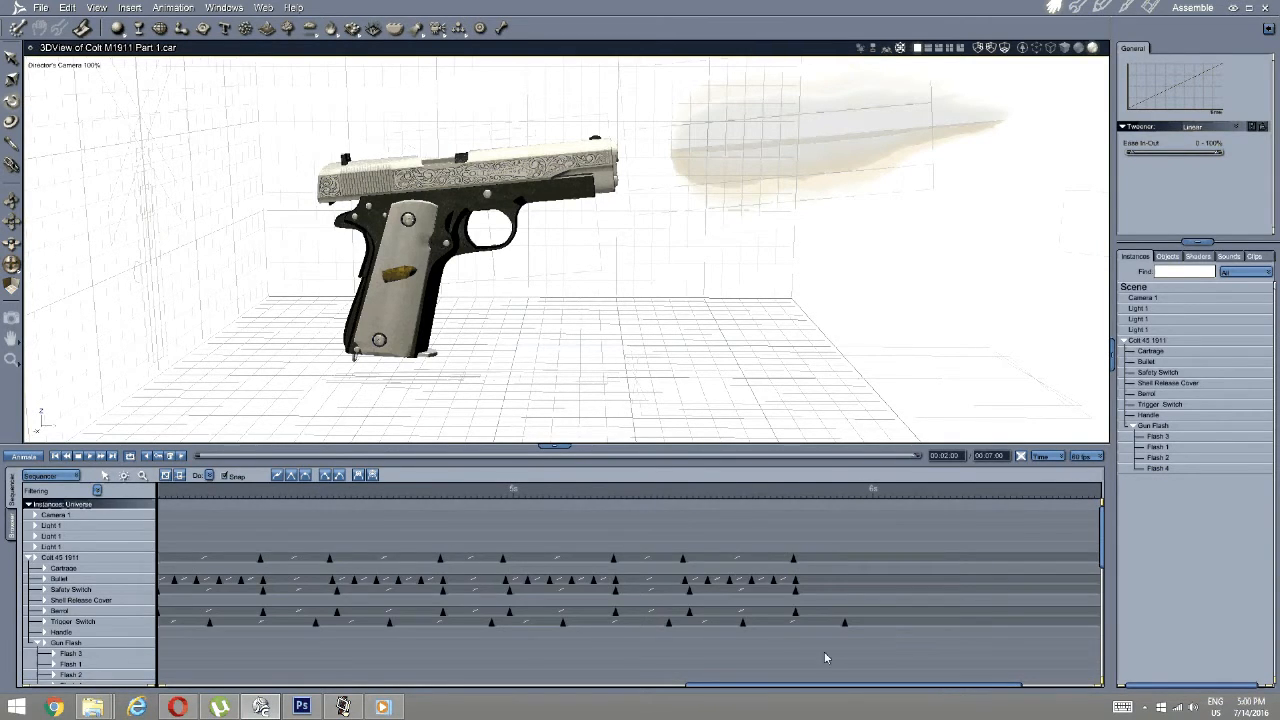
scroll(820, 660, down, 2)
drag(790, 686, 383, 688)
scroll(560, 593, up, 2)
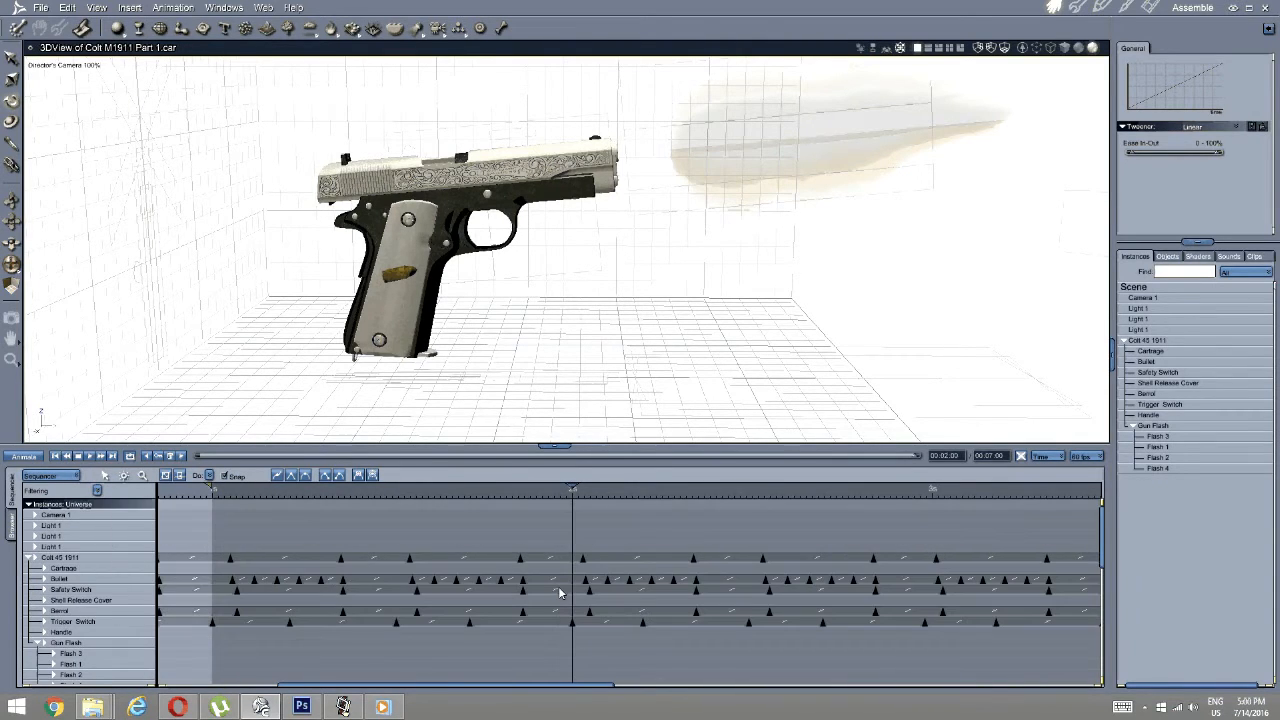
key(ctrl+z)
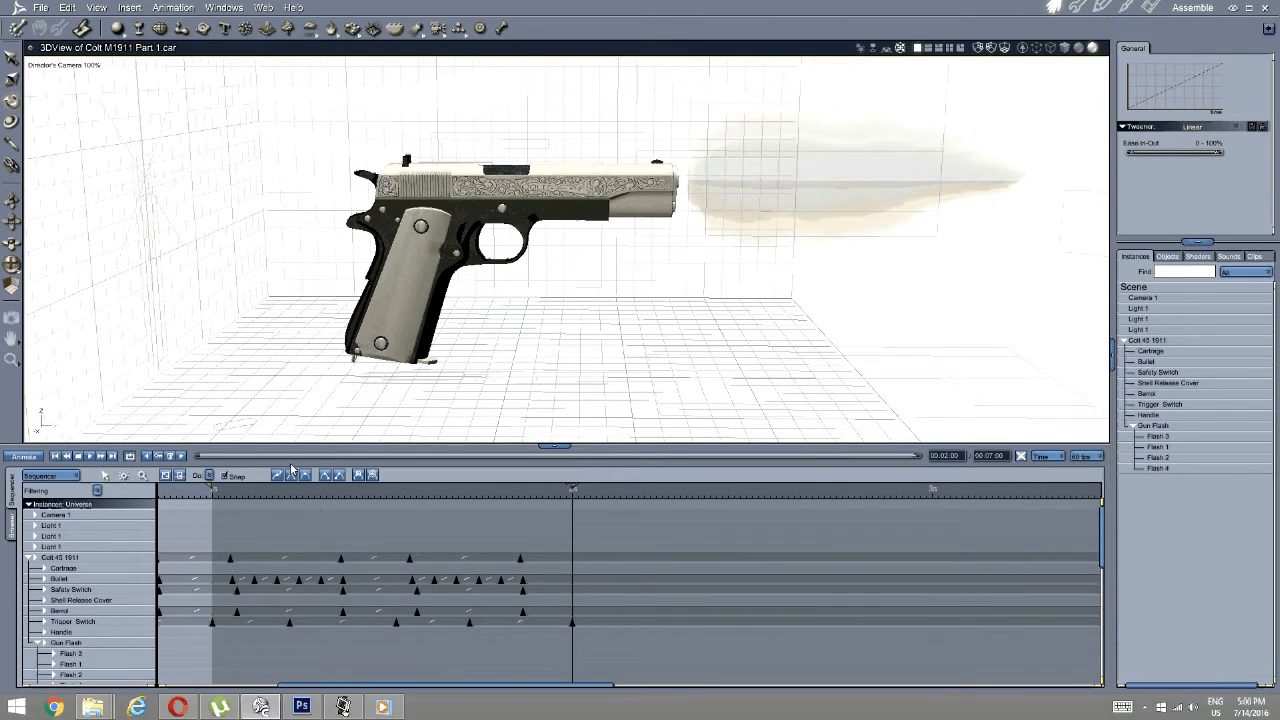
Reselect the gun and Gun Flash shader keyframes between 1 s and 2 s and duplicate them into the 2–3 s range.
drag(681, 517, 226, 655)
scroll(359, 629, down, 10)
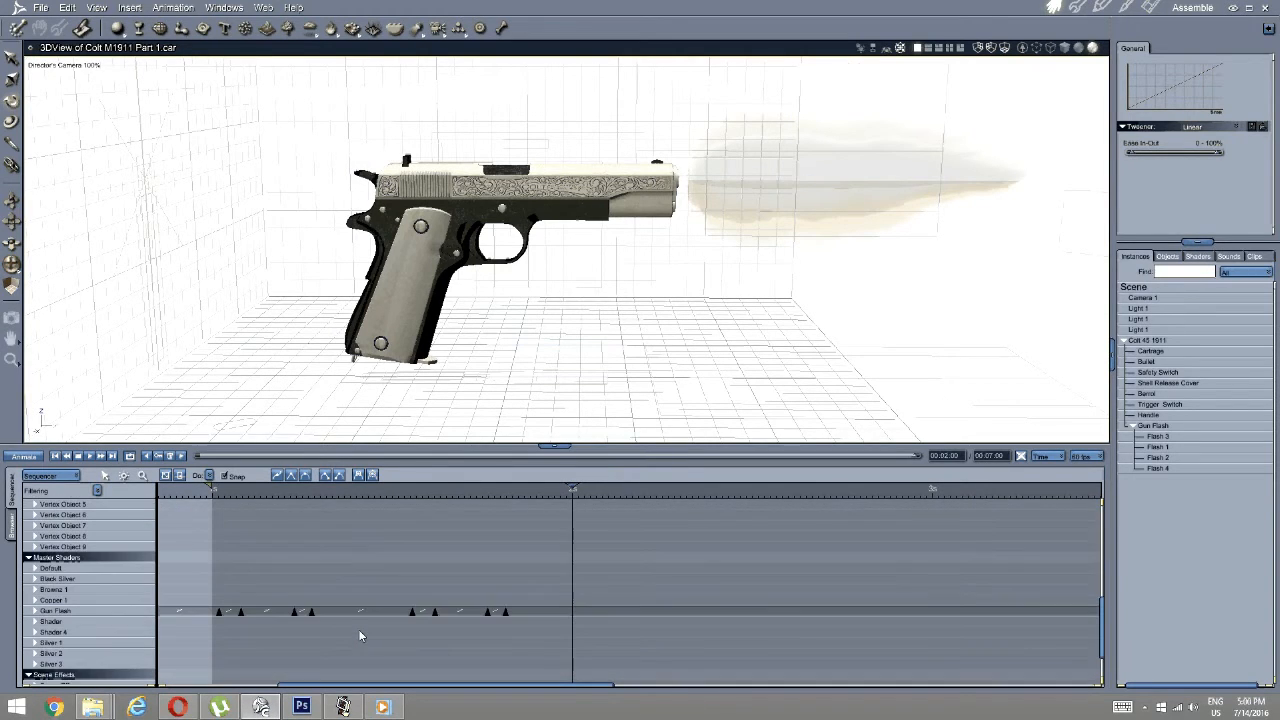
drag(568, 561, 202, 650)
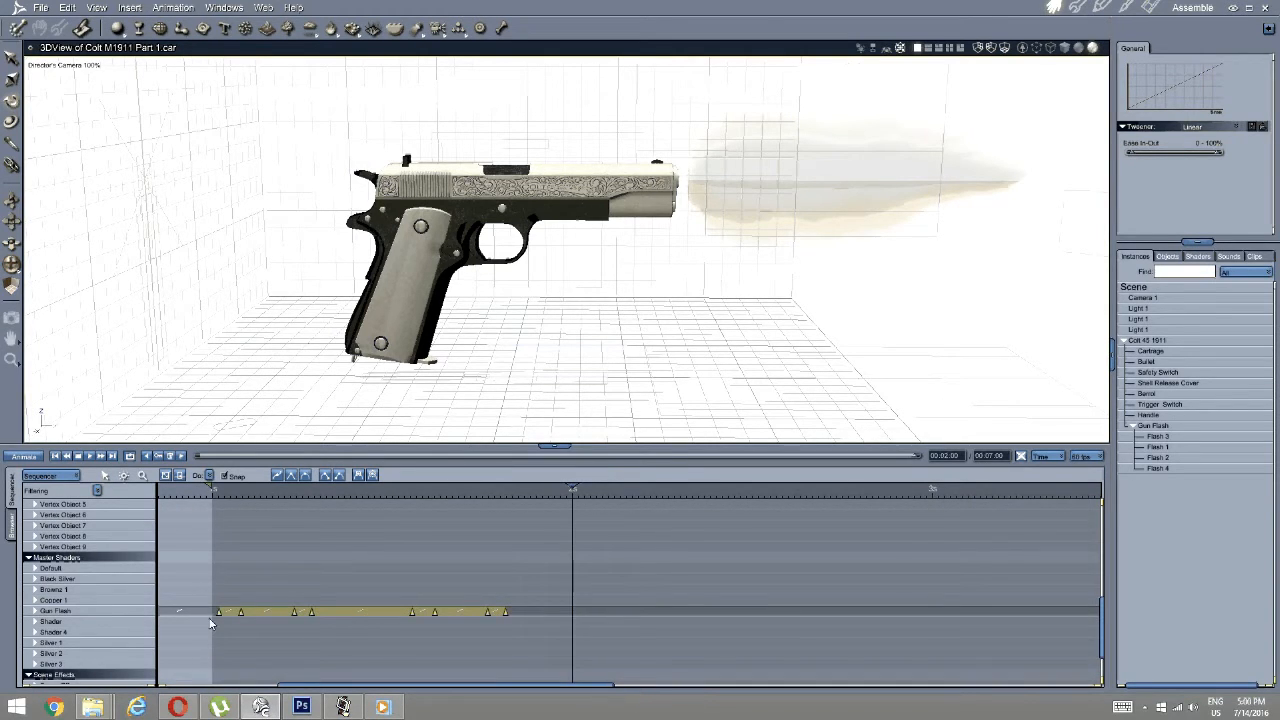
scroll(323, 532, up, 5)
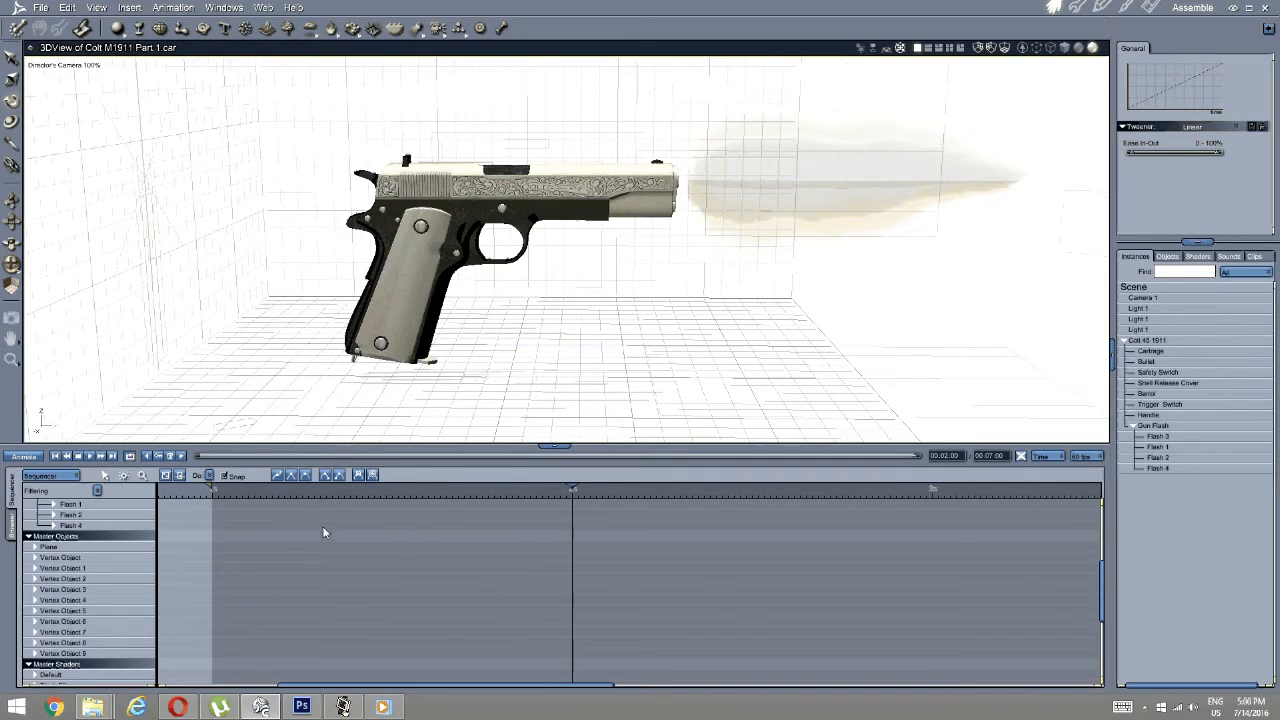
scroll(323, 532, up, 5)
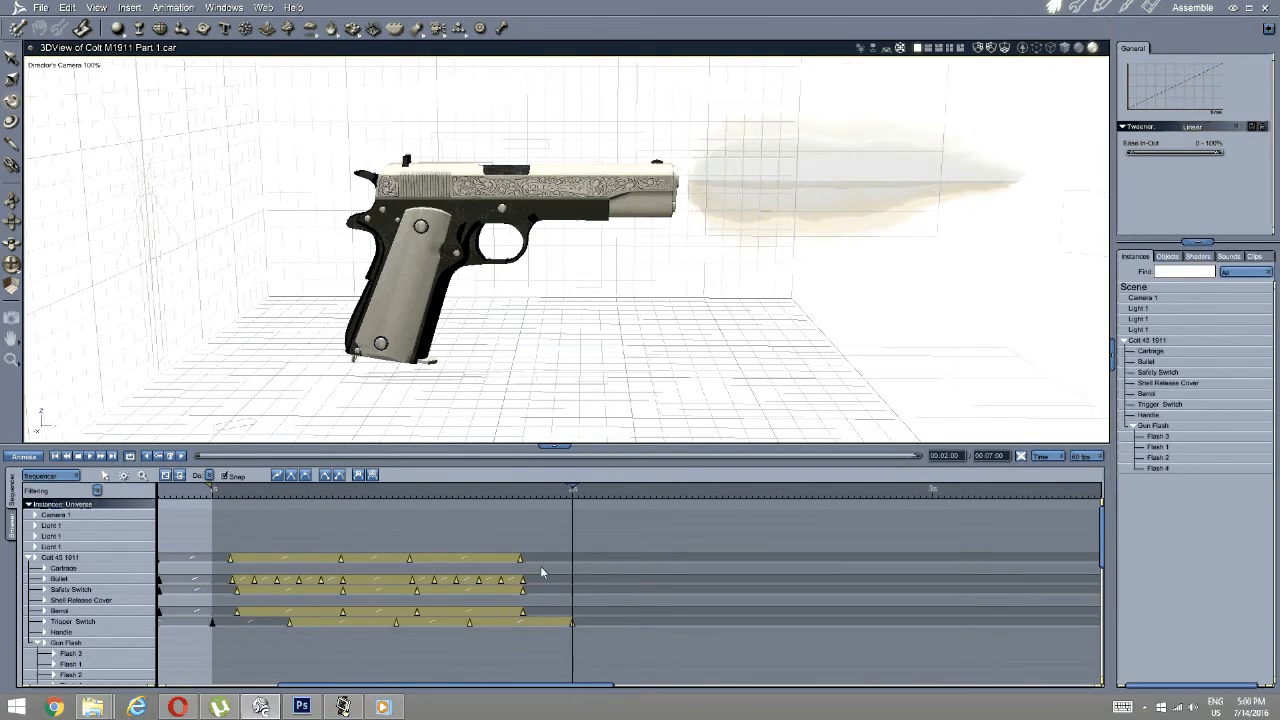
alt+drag(521, 560, 877, 557)
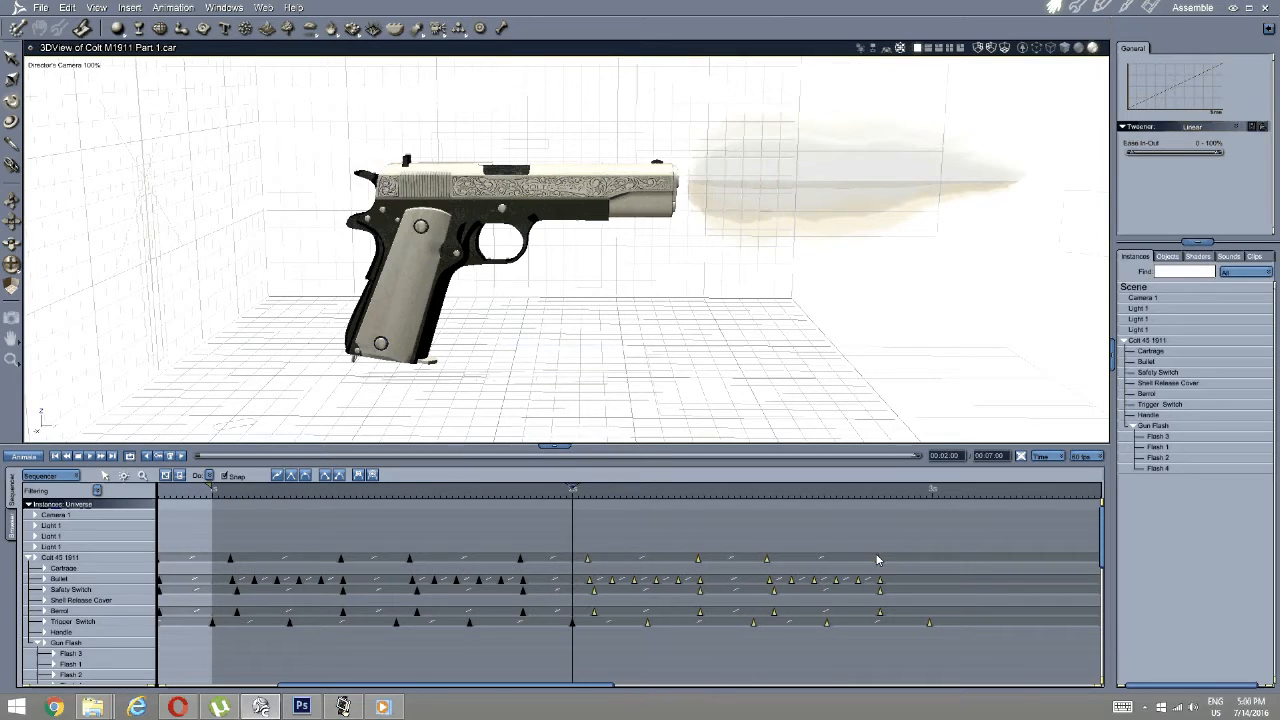
Deselect the copies, go to 3 s, align the last Trigger Switch keyframe with it, and check the Gun Flash shader track.
click(809, 530)
drag(577, 493, 932, 495)
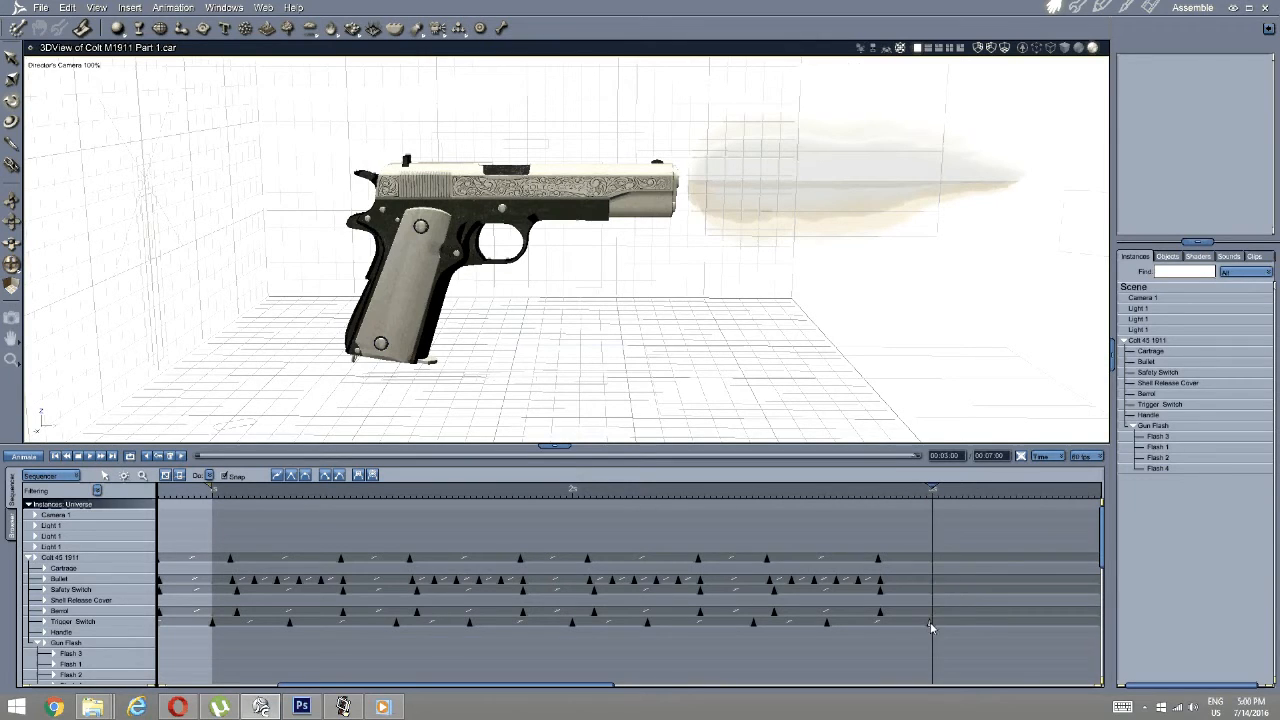
scroll(924, 605, down, 5)
scroll(923, 601, down, 3)
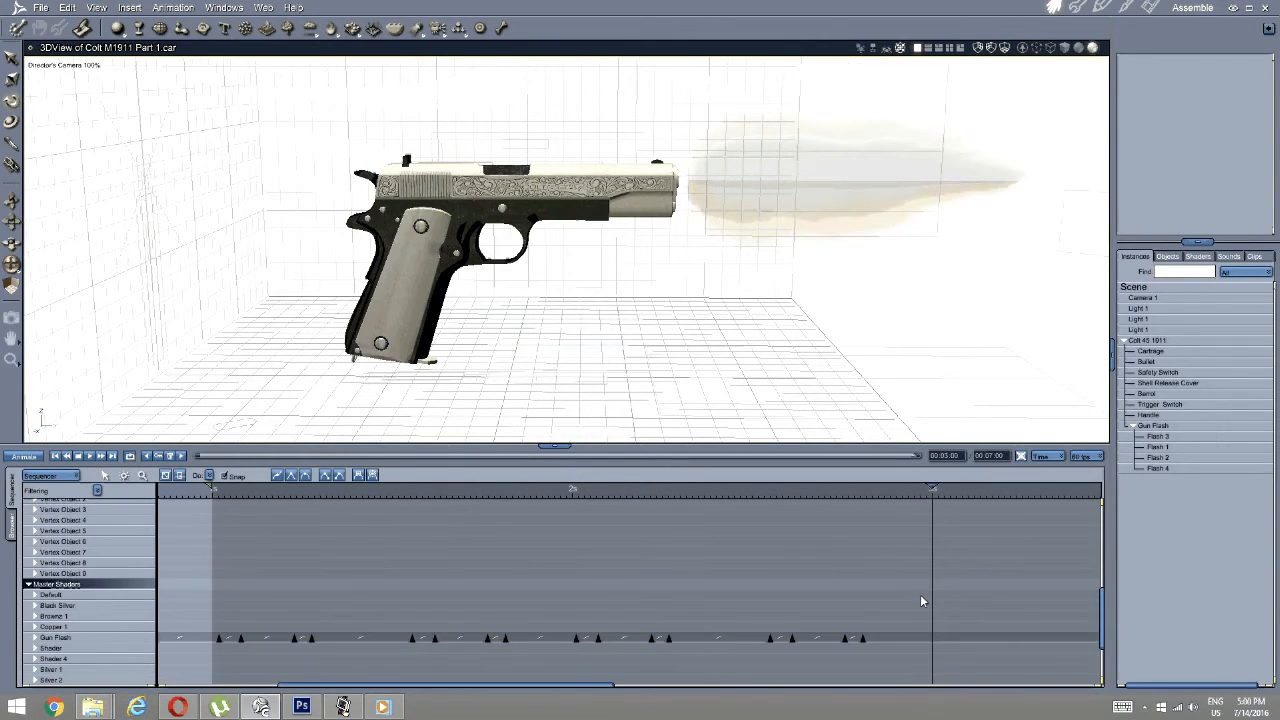
Duplicate the gun keyframes between 2 s and 3 s into the 3–4 s range, aligning the last Trigger Switch keyframe with 4 s.
drag(960, 670, 575, 548)
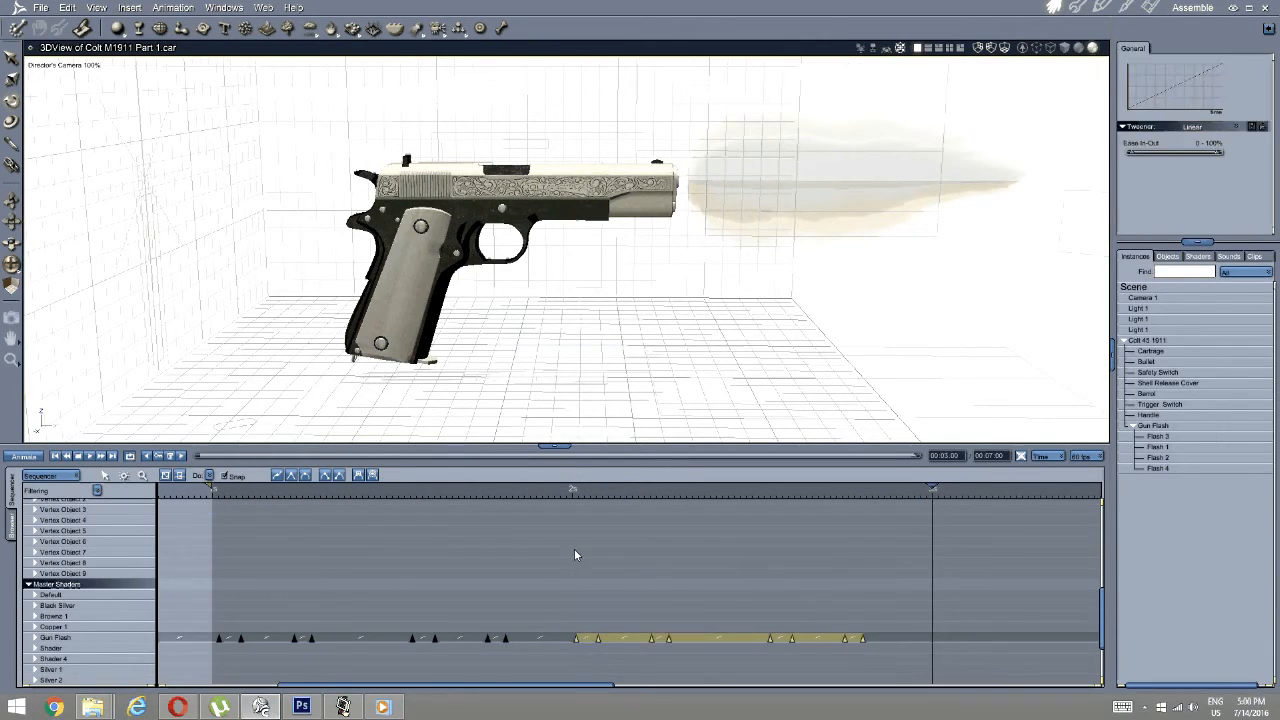
scroll(657, 576, up, 3)
scroll(657, 576, up, 5)
drag(1006, 650, 584, 501)
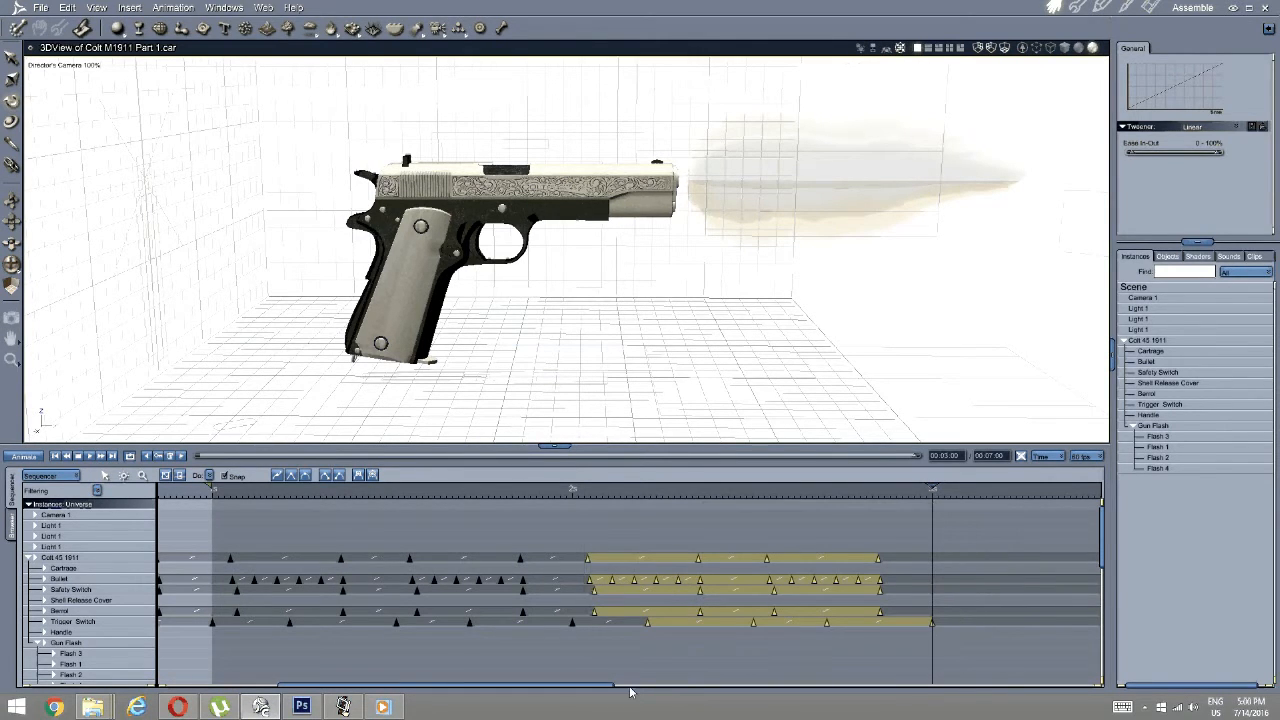
drag(586, 694, 1048, 615)
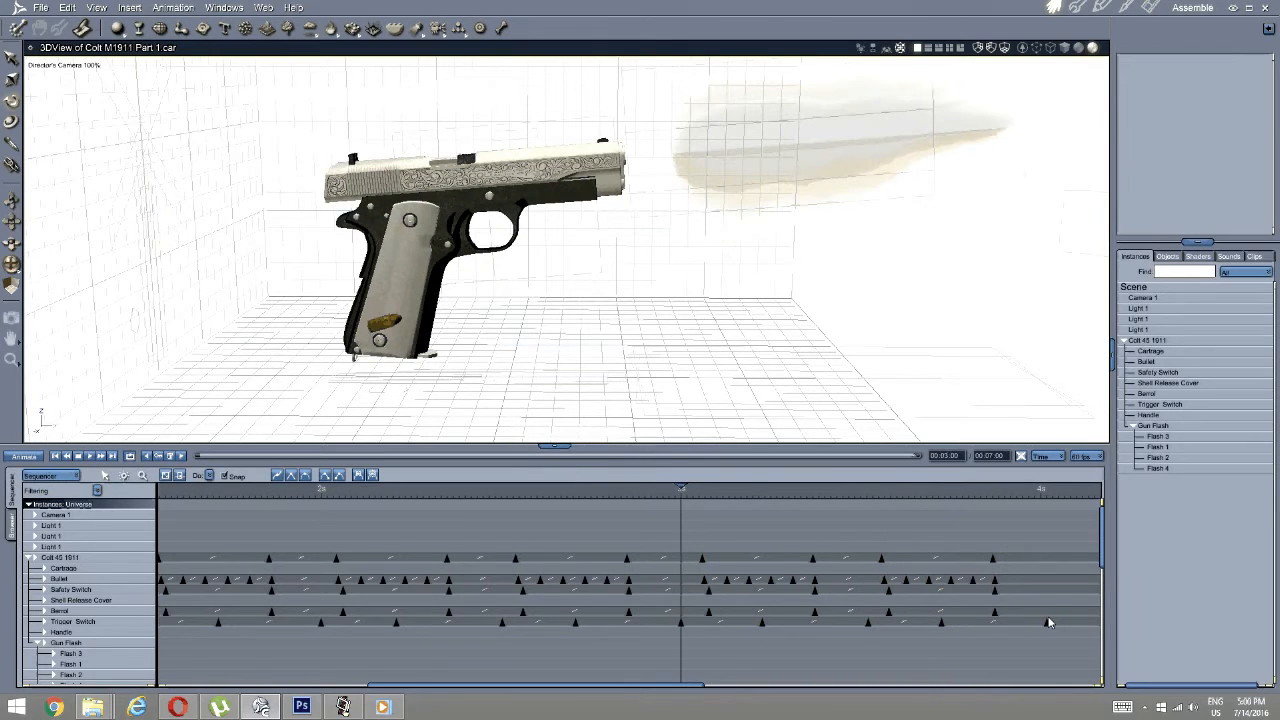
drag(680, 487, 1042, 502)
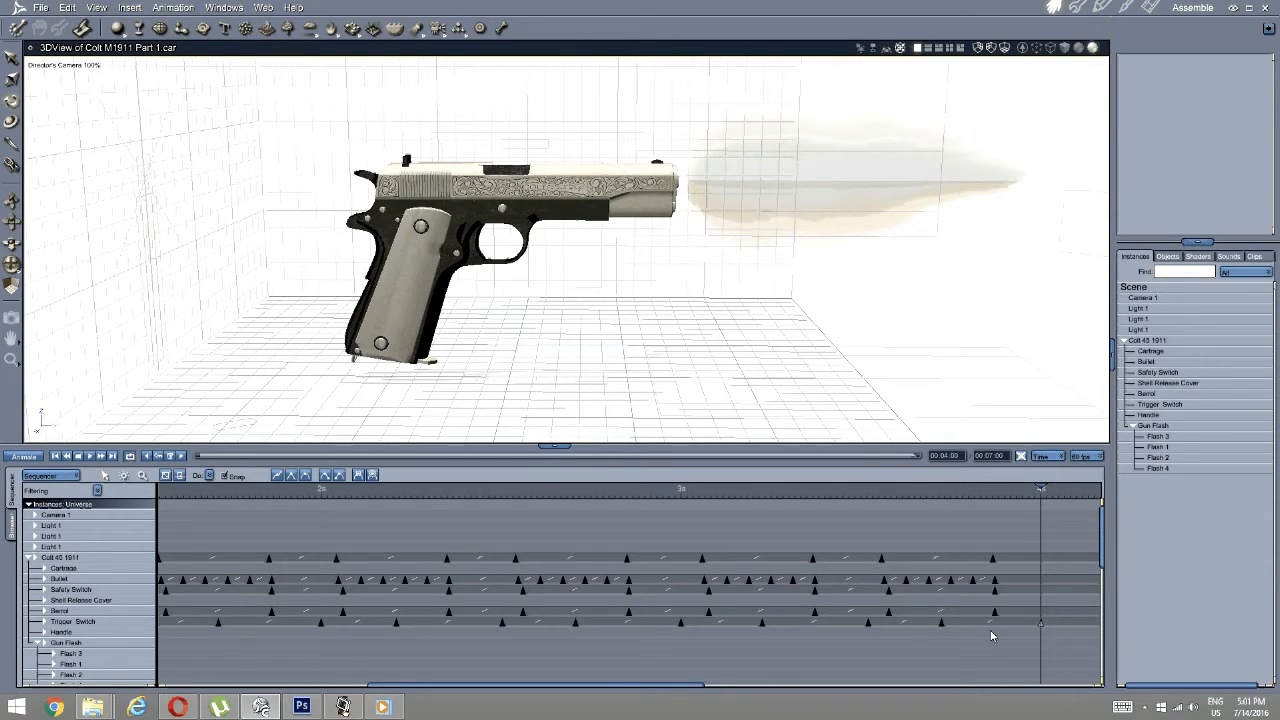
Duplicate the Gun Flash shader keyframes between 2 s and 3 s into the 3–4 s range.
scroll(868, 616, down, 5)
scroll(868, 616, down, 2)
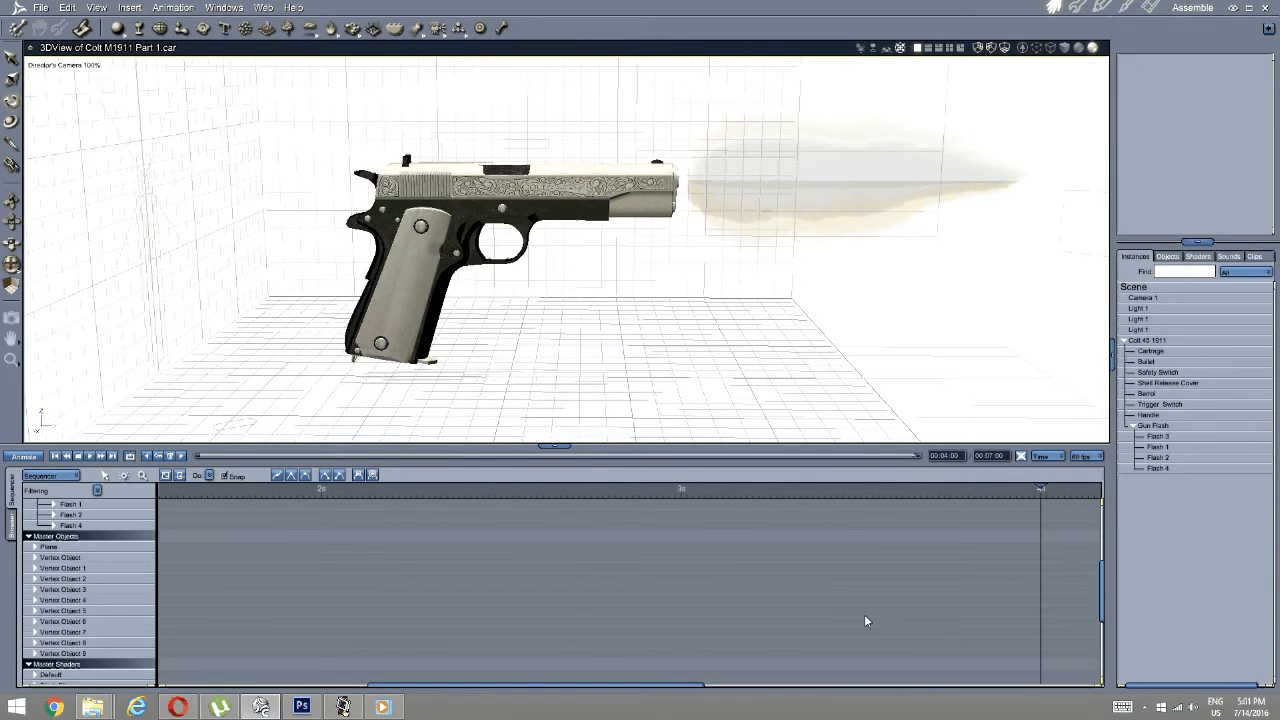
scroll(864, 614, down, 2)
drag(754, 572, 362, 654)
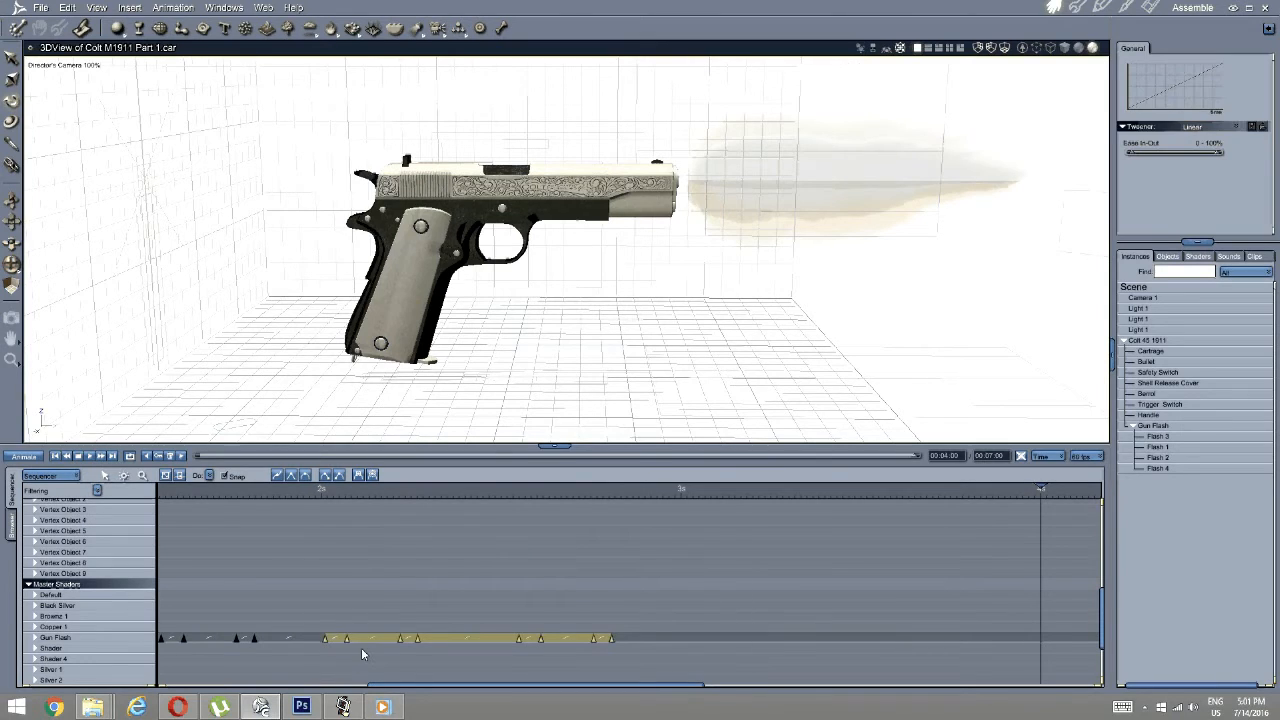
alt+drag(611, 635, 967, 636)
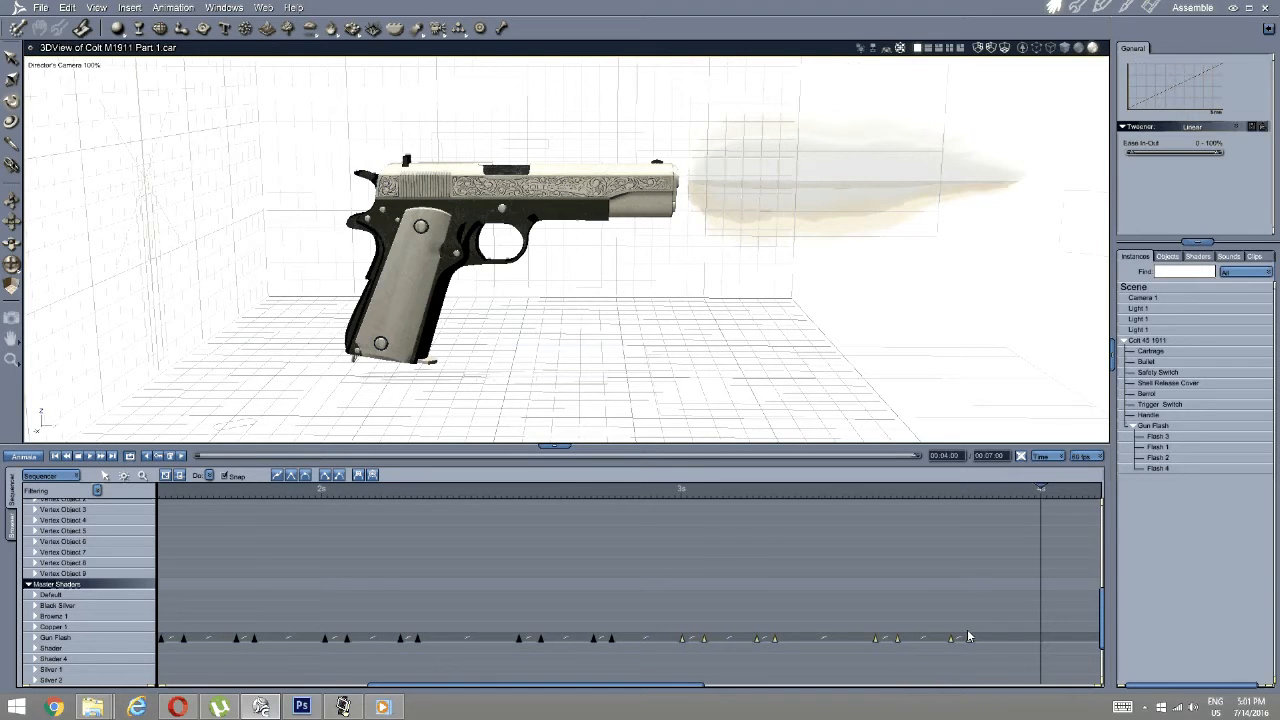
Select the gun and Gun Flash shader keyframes between 3 s and 4 s and duplicate them into the 4–5 s range.
scroll(964, 628, up, 10)
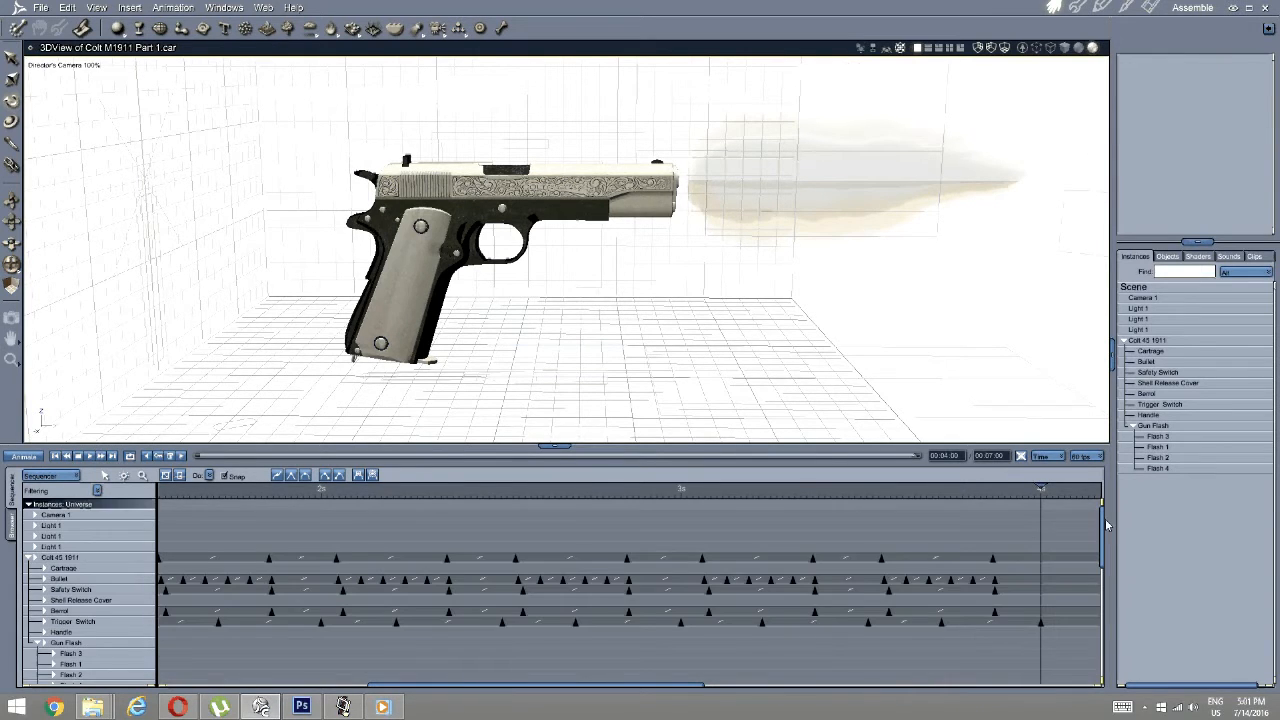
drag(1086, 517, 769, 686)
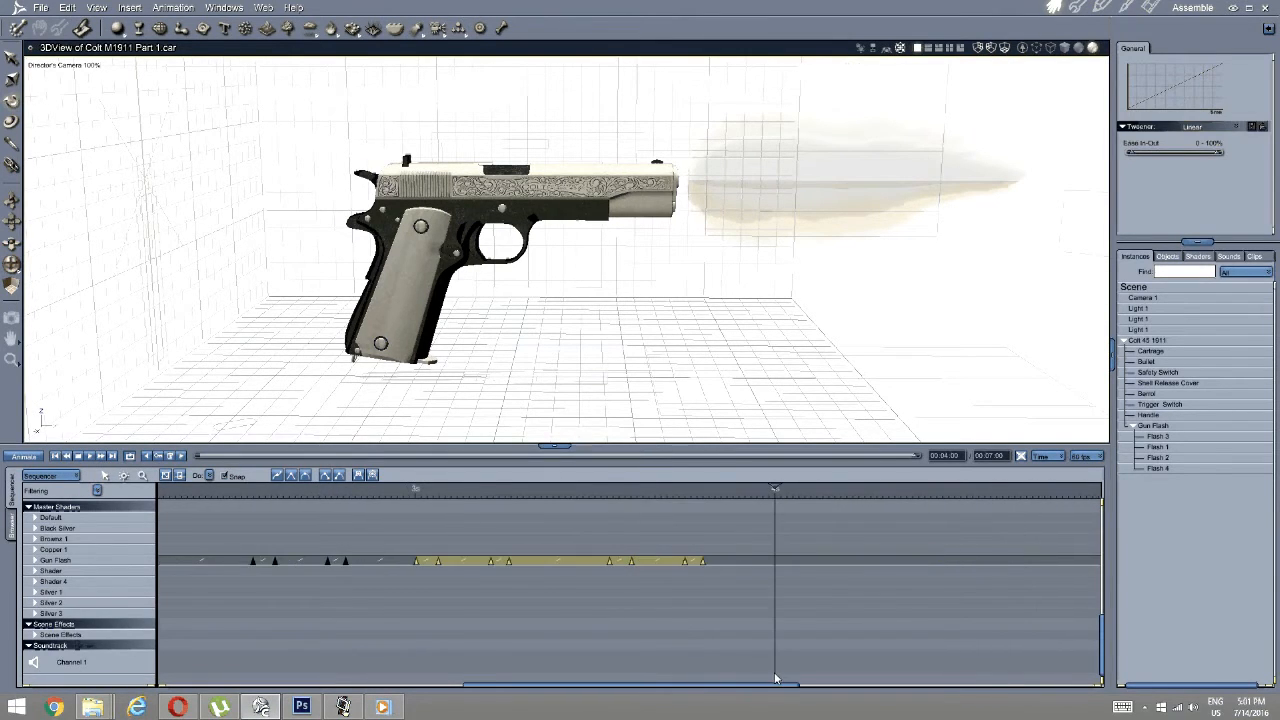
scroll(746, 640, up, 5)
scroll(746, 647, up, 4)
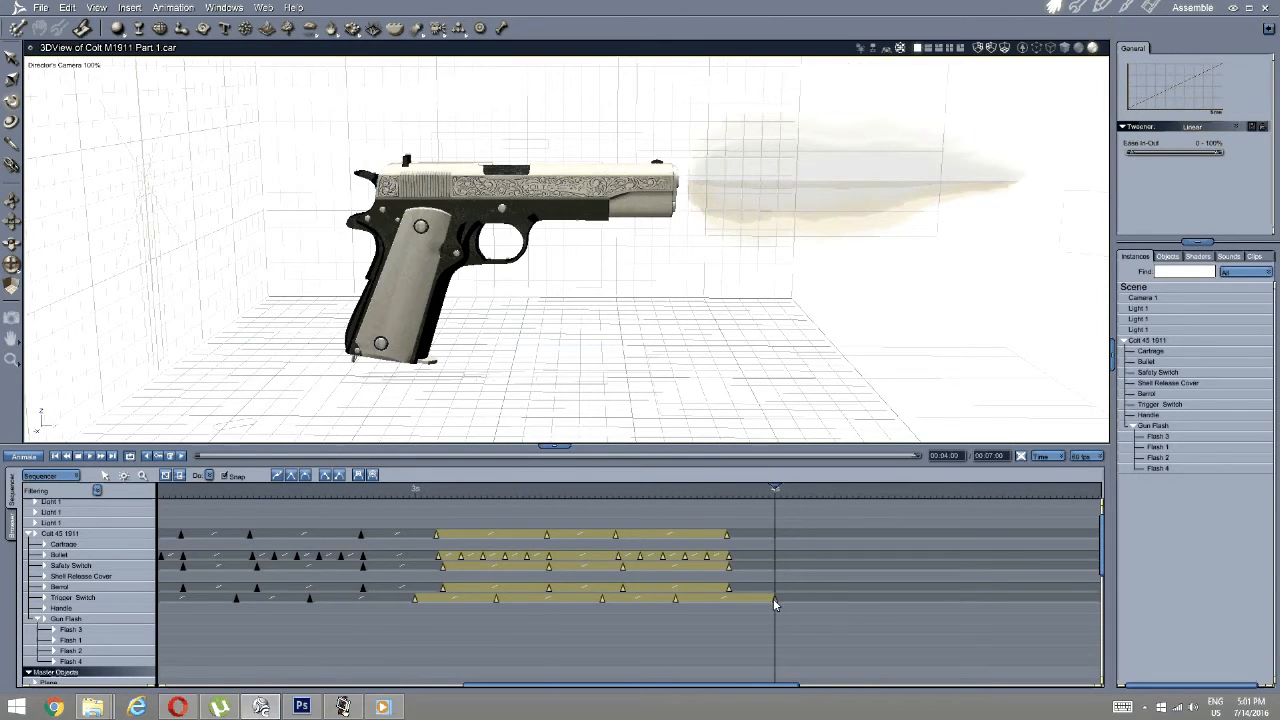
alt+drag(773, 598, 762, 569)
Go to 5 s and duplicate the gun and Gun Flash shader keyframes between 4 s and 5 s into the 5–6 s range.
scroll(671, 613, down, 4)
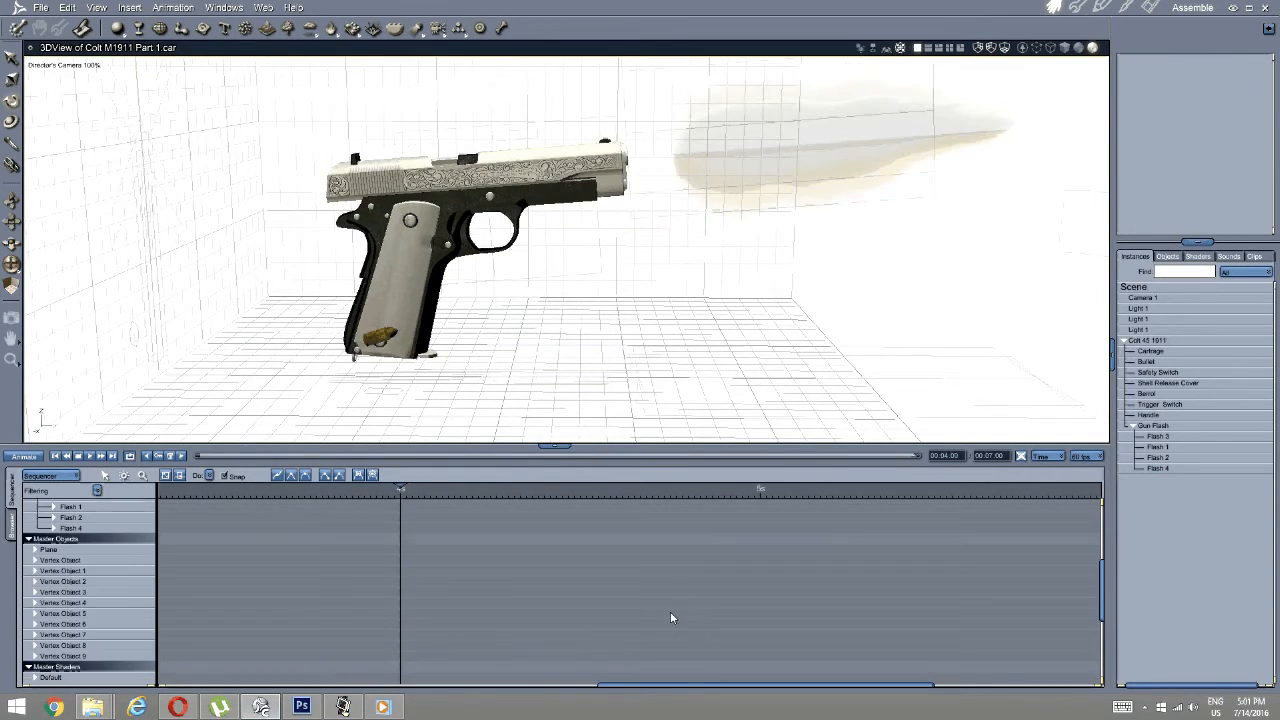
scroll(670, 617, up, 5)
scroll(670, 617, down, 3)
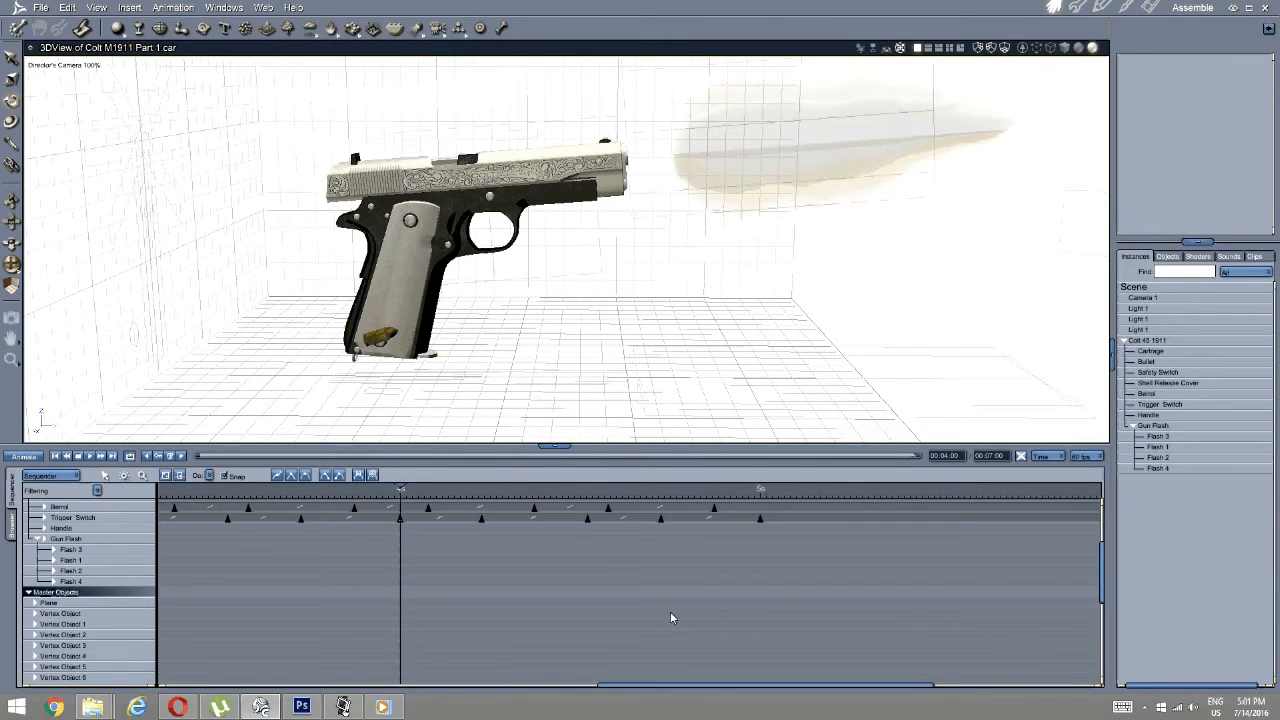
scroll(670, 615, up, 3)
drag(822, 515, 480, 630)
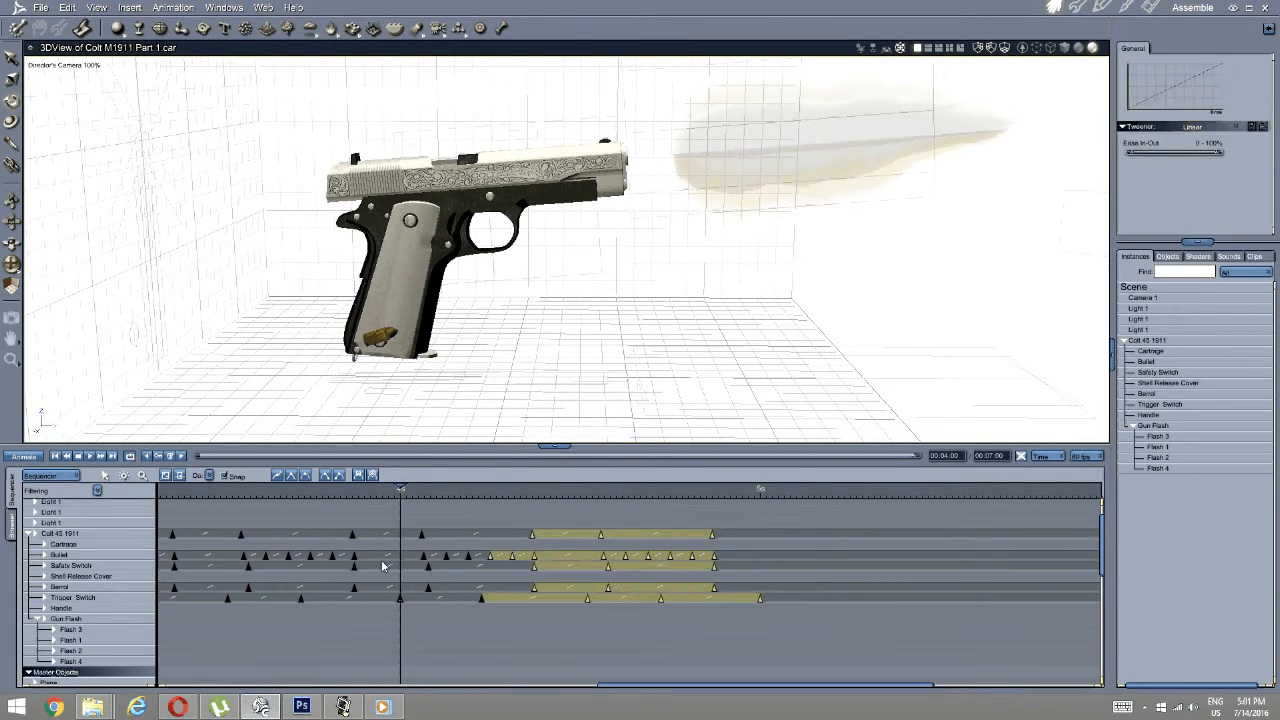
drag(398, 483, 409, 659)
scroll(413, 665, down, 10)
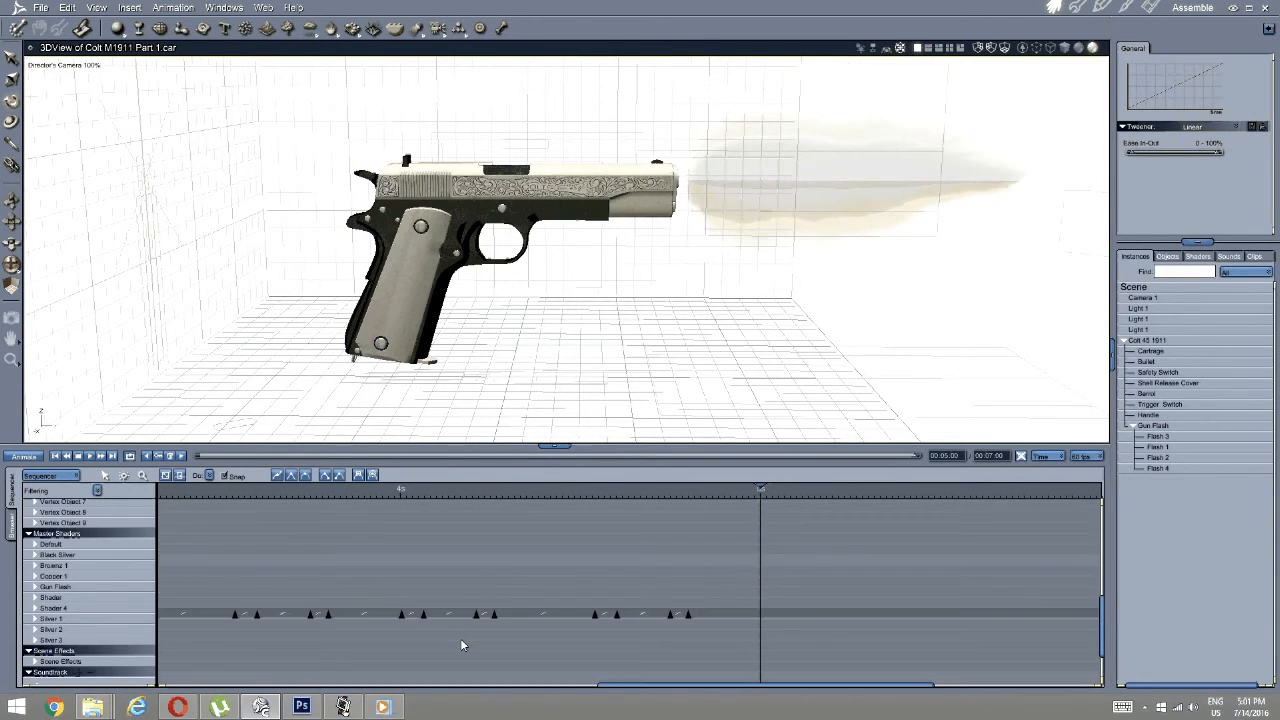
drag(811, 516, 468, 618)
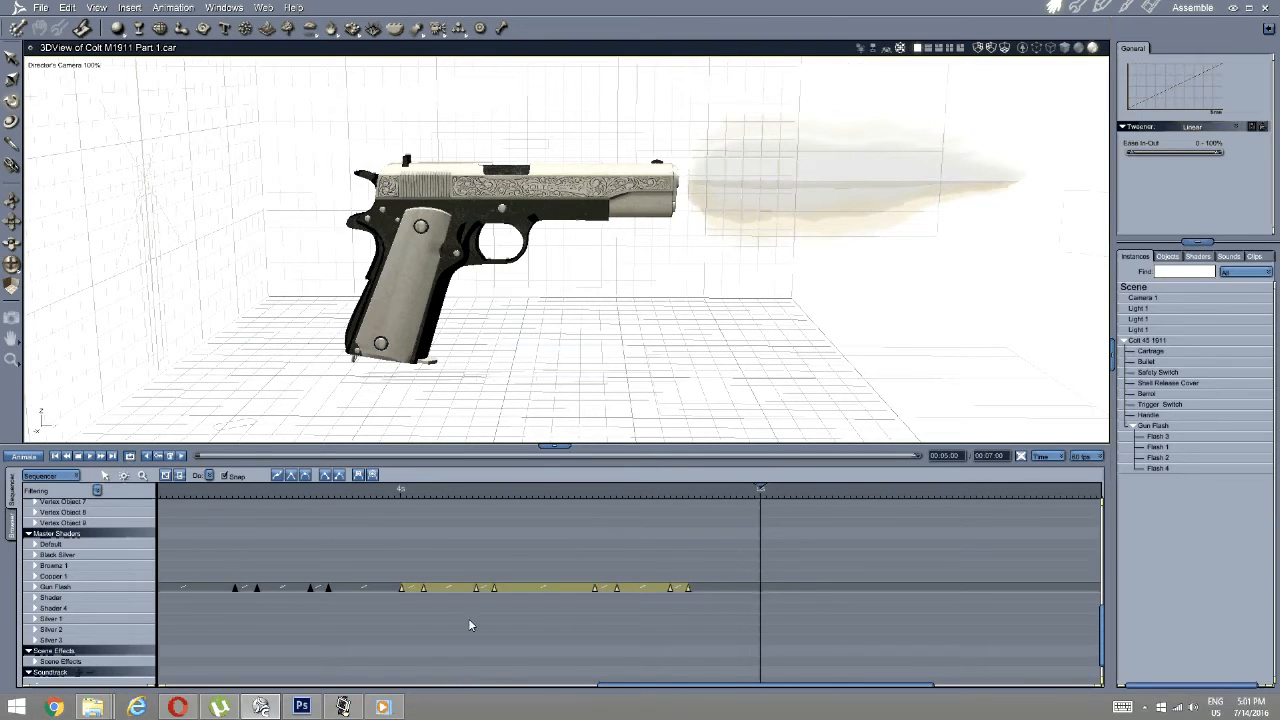
scroll(468, 618, up, 3)
scroll(683, 659, up, 8)
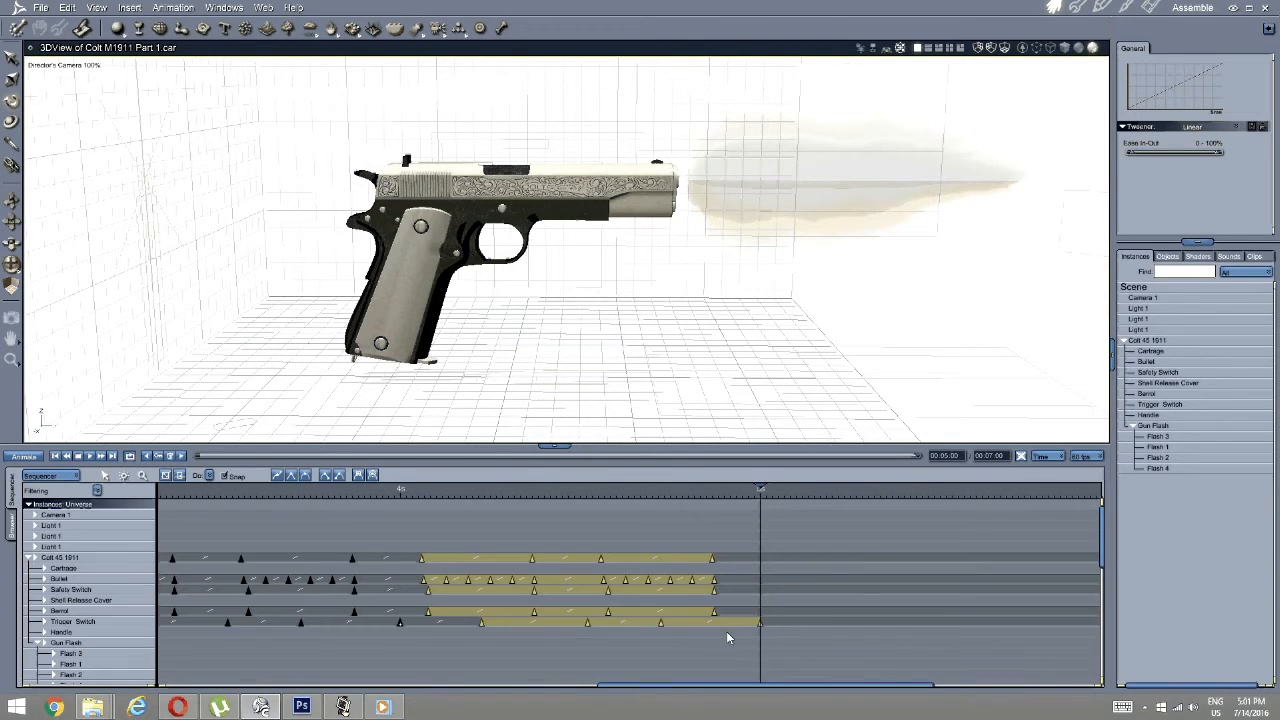
drag(760, 626, 679, 571)
click(679, 567)
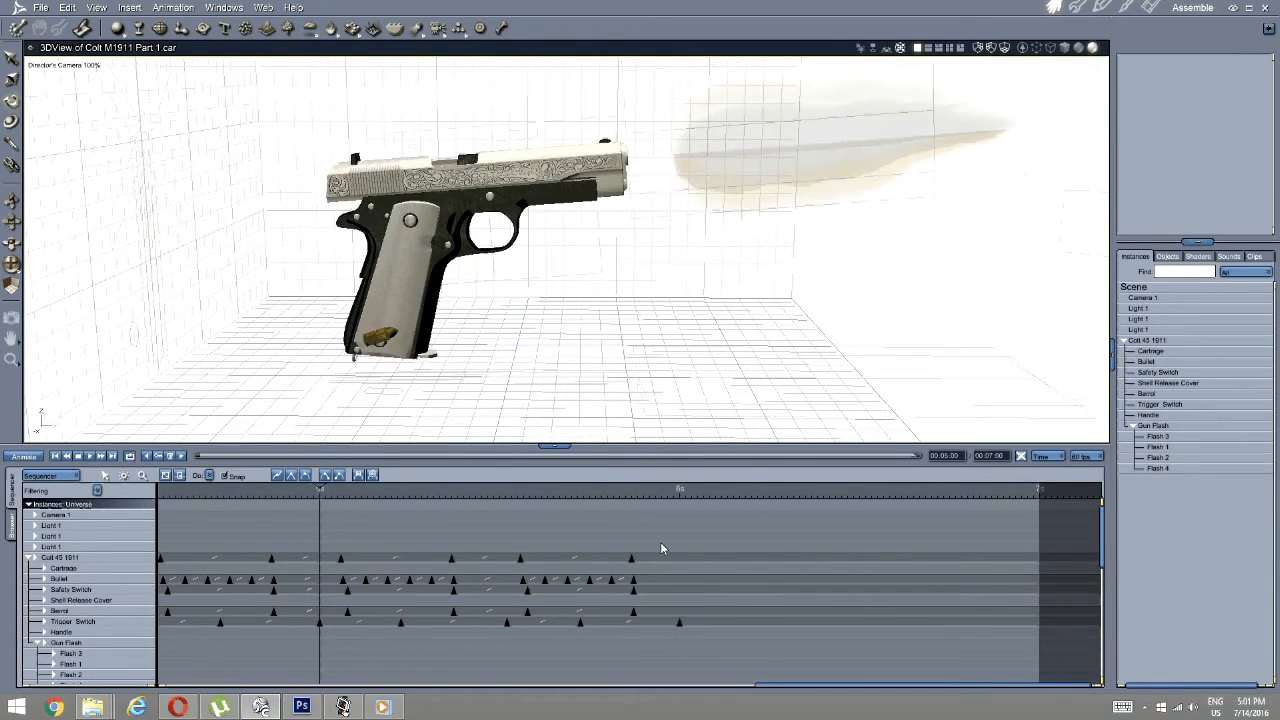
Go to 6 s on the timeline and check that the last copied keyframes line up with it.
drag(320, 487, 679, 472)
scroll(643, 551, down, 3)
scroll(637, 565, up, 3)
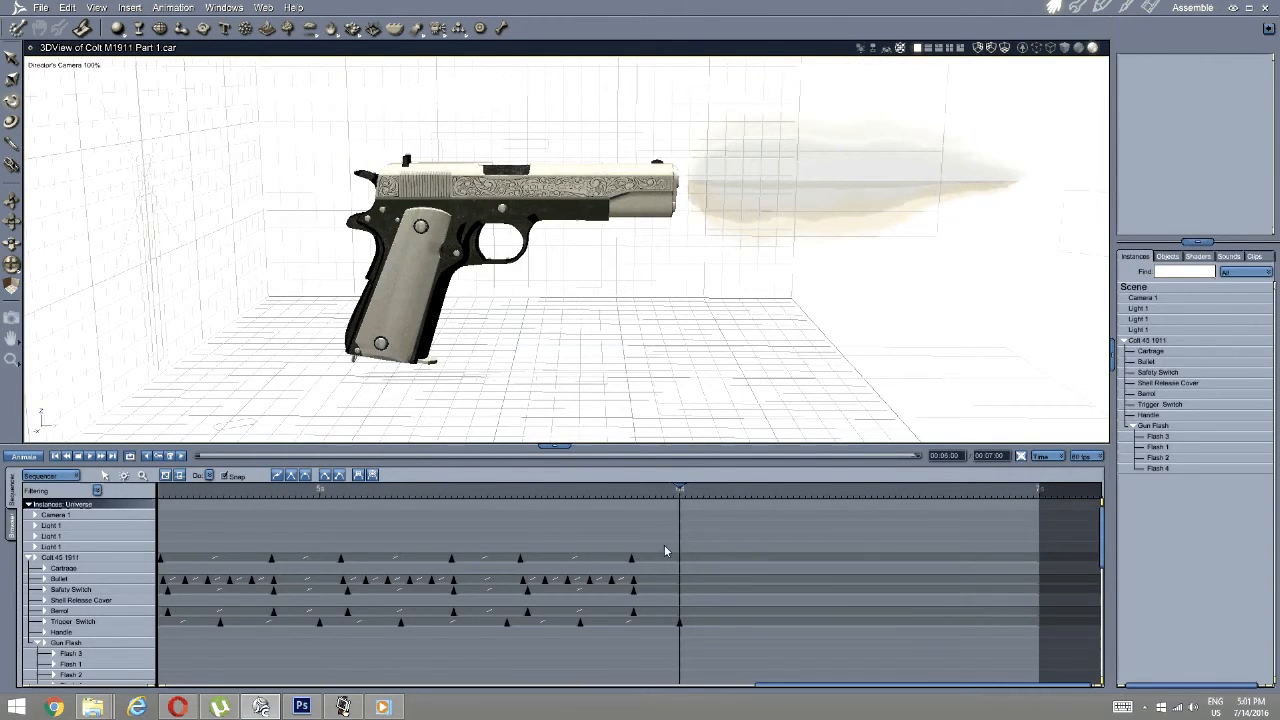
Select the gun and Gun Flash shader keyframes between 5 s and 6 s and duplicate them into the 6–7 s range.
drag(733, 509, 350, 688)
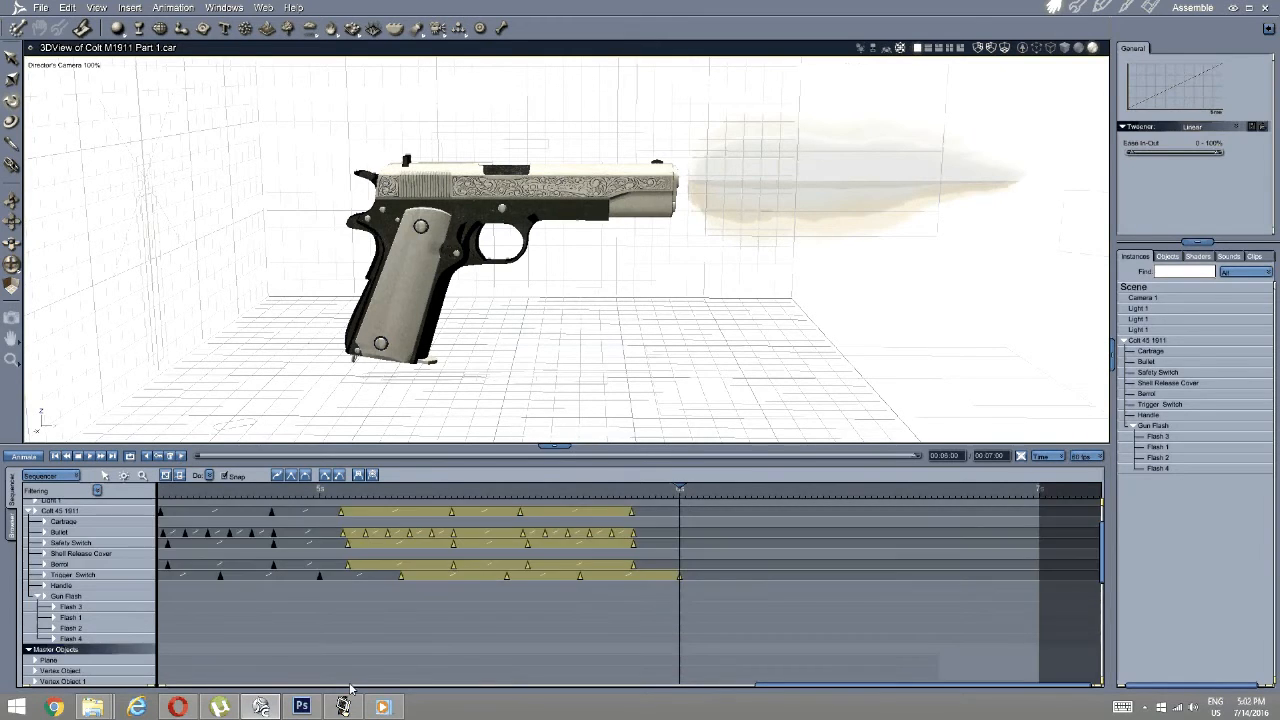
scroll(473, 627, down, 5)
drag(664, 554, 432, 673)
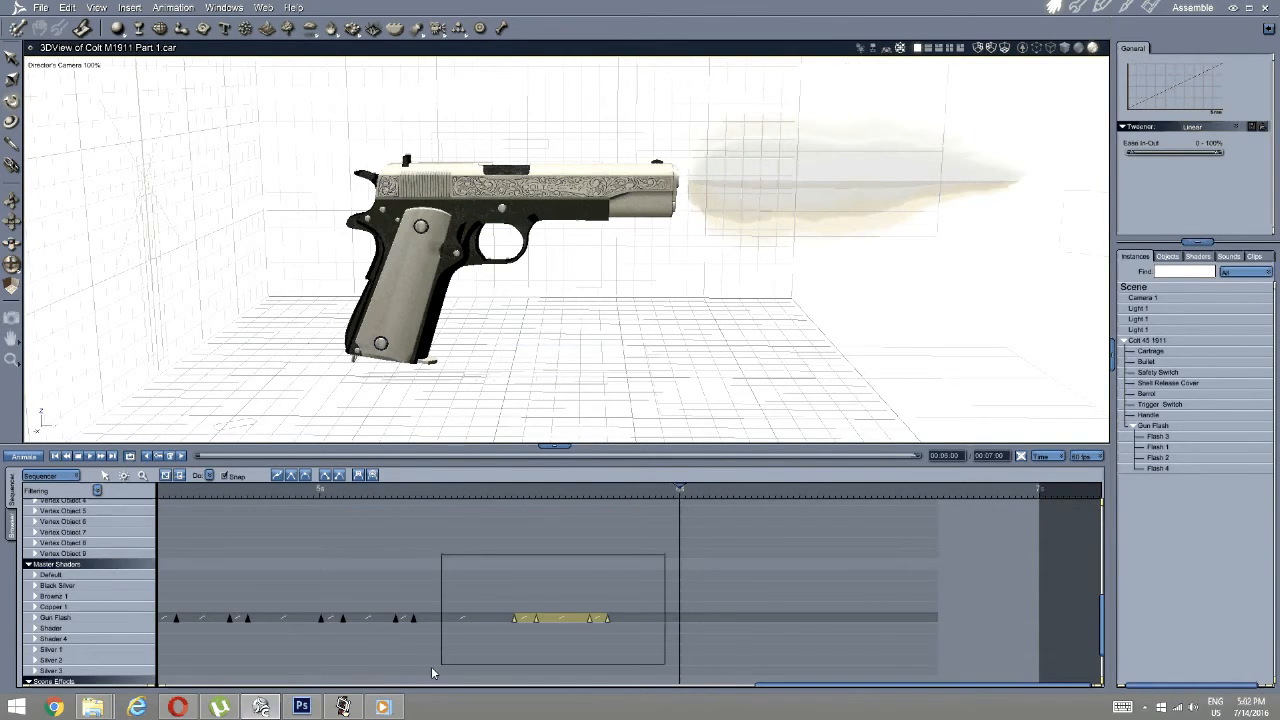
scroll(439, 610, up, 5)
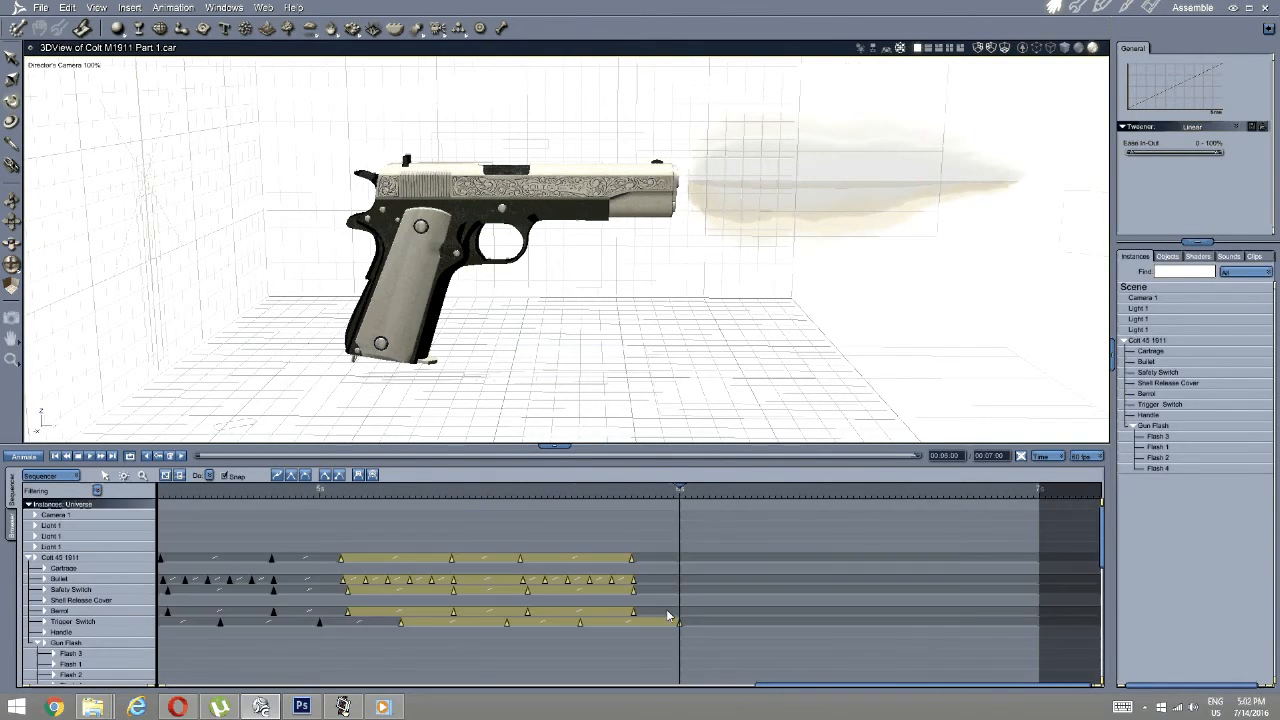
drag(679, 620, 1040, 607)
click(955, 588)
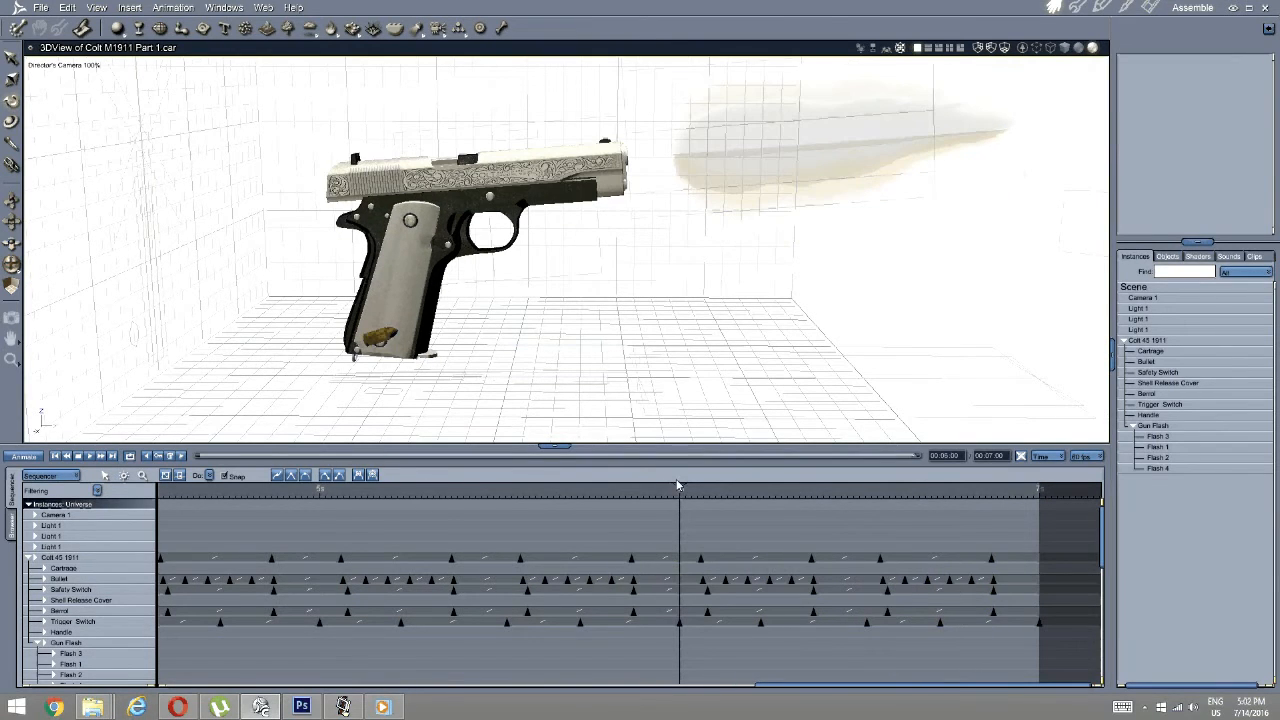
Return to 0 s on the timeline and extend the end of the playback range to 7 s.
mouse_move(680, 486)
mouse_down()
mouse_move(655, 501)
mouse_move(991, 505)
mouse_move(2, 560)
mouse_up()
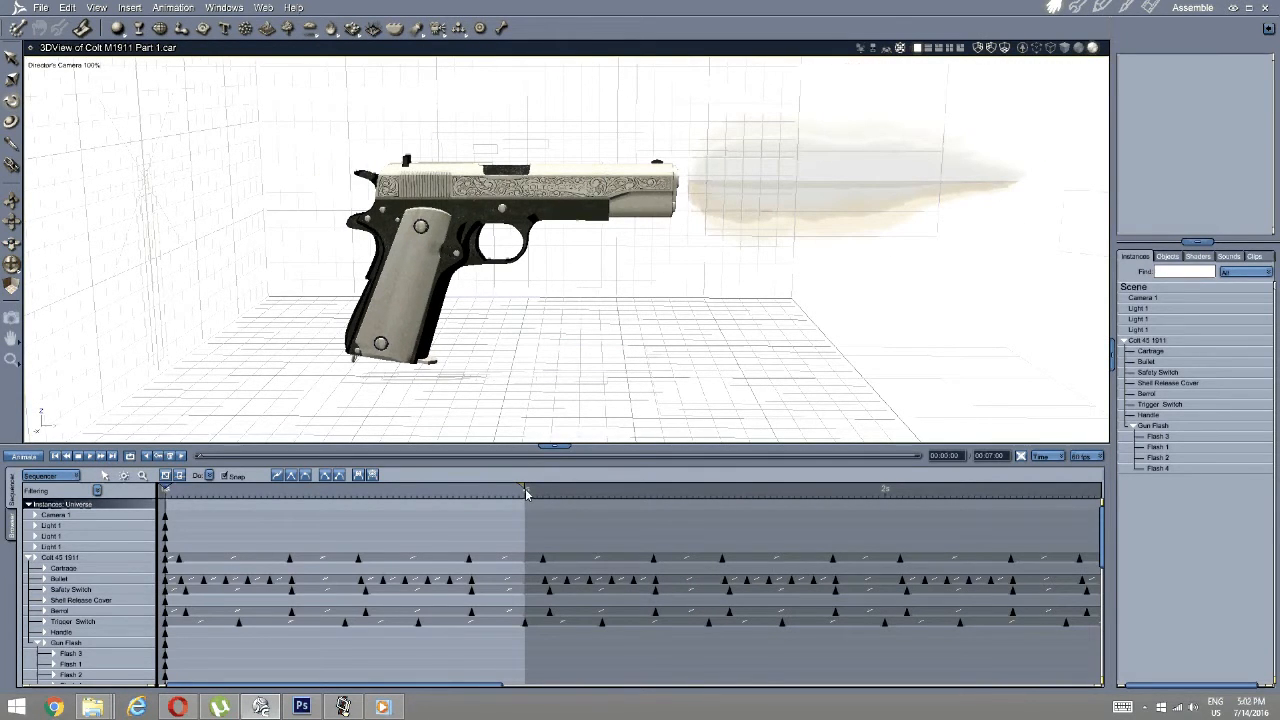
drag(525, 488, 1038, 489)
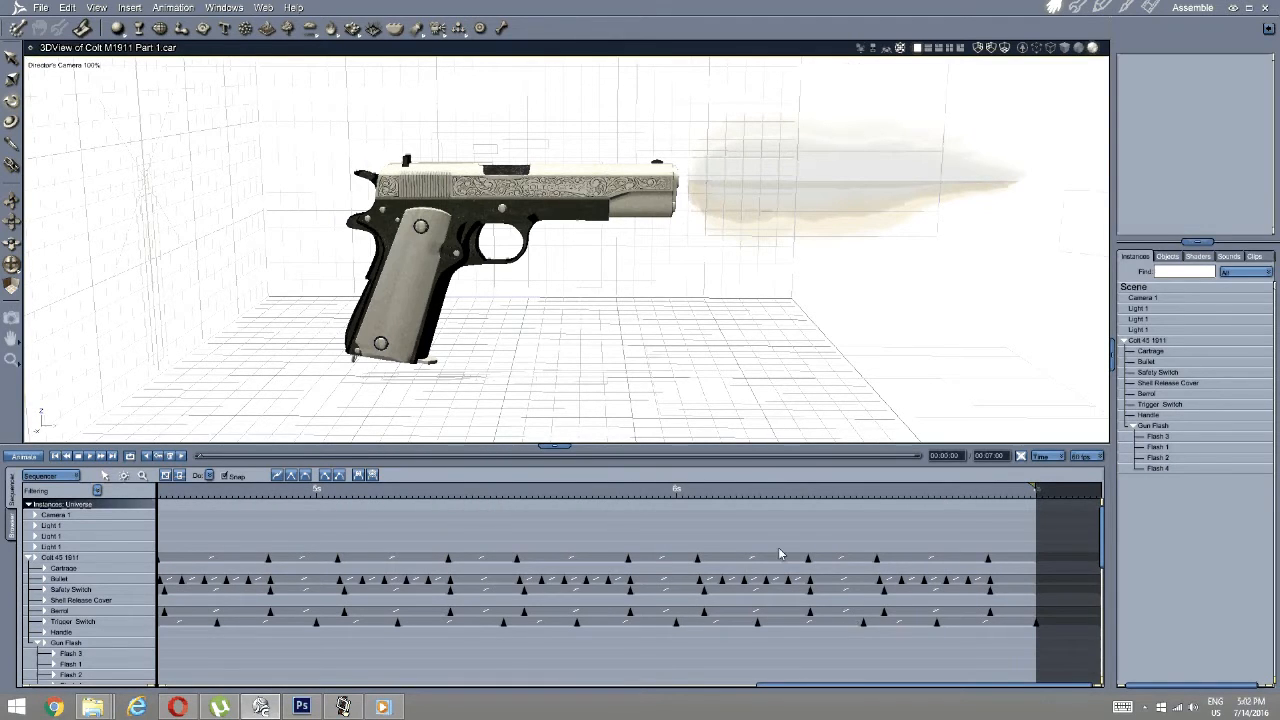
scroll(779, 552, down, 1)
scroll(778, 552, down, 10)
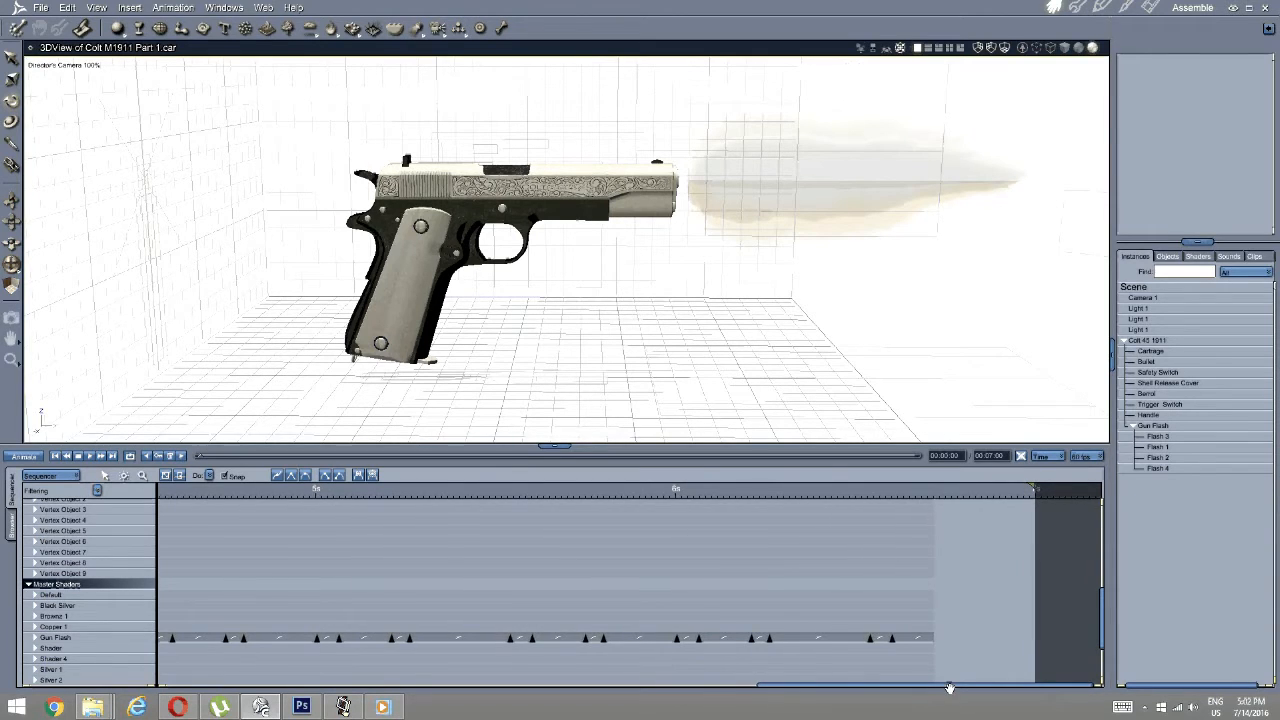
Play the firing animation from the start of the timeline in the Director's Camera view, then stop it.
drag(900, 685, 304, 683)
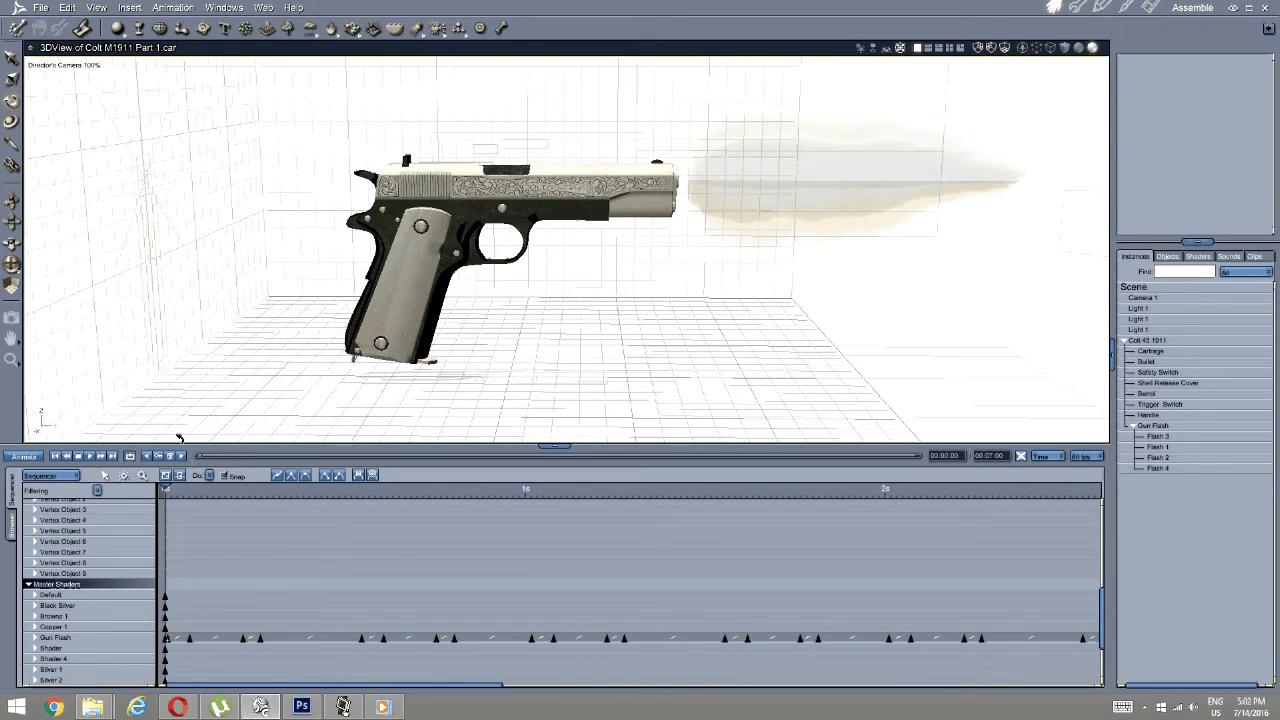
click(90, 456)
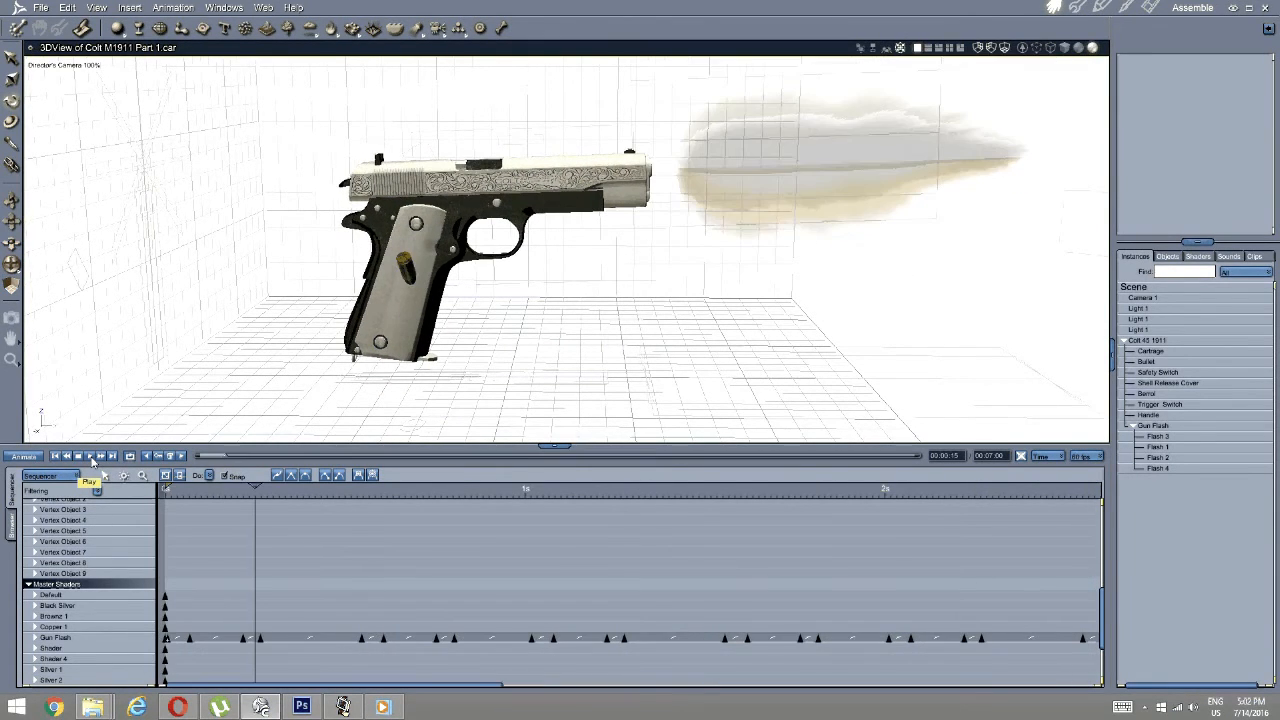
click(91, 456)
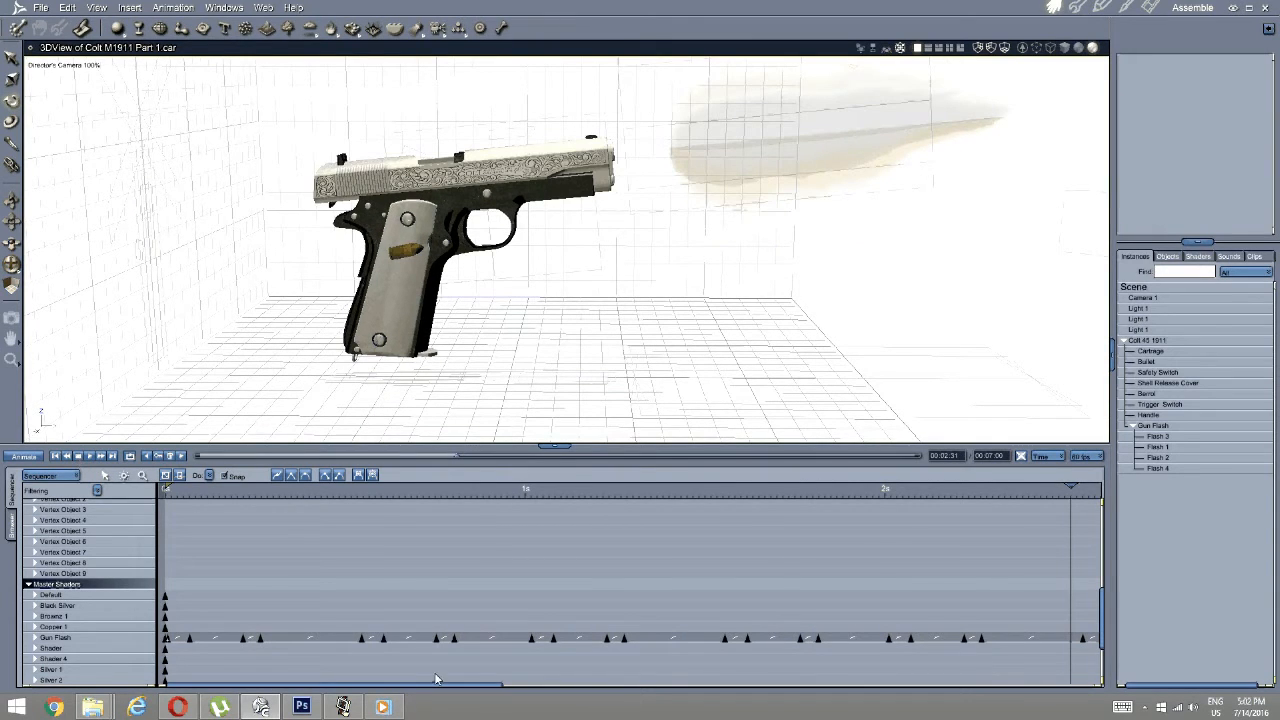
mouse_move(346, 708)
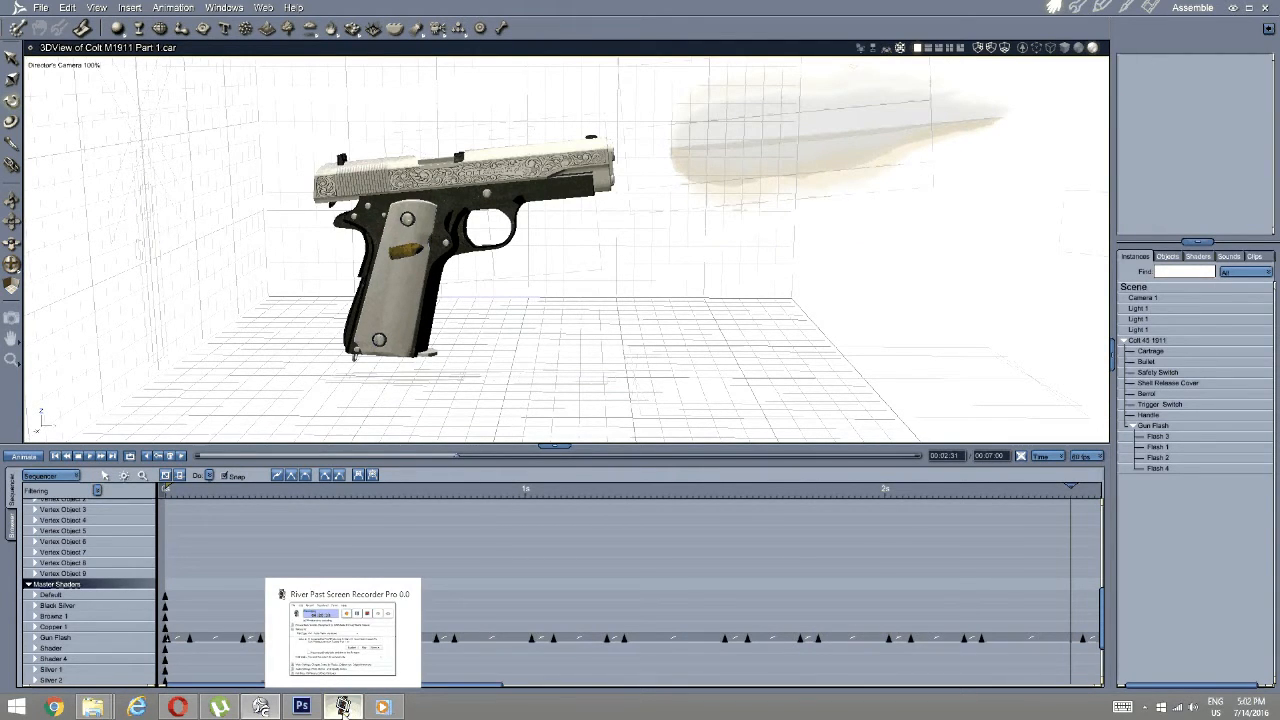
mouse_move(380, 676)
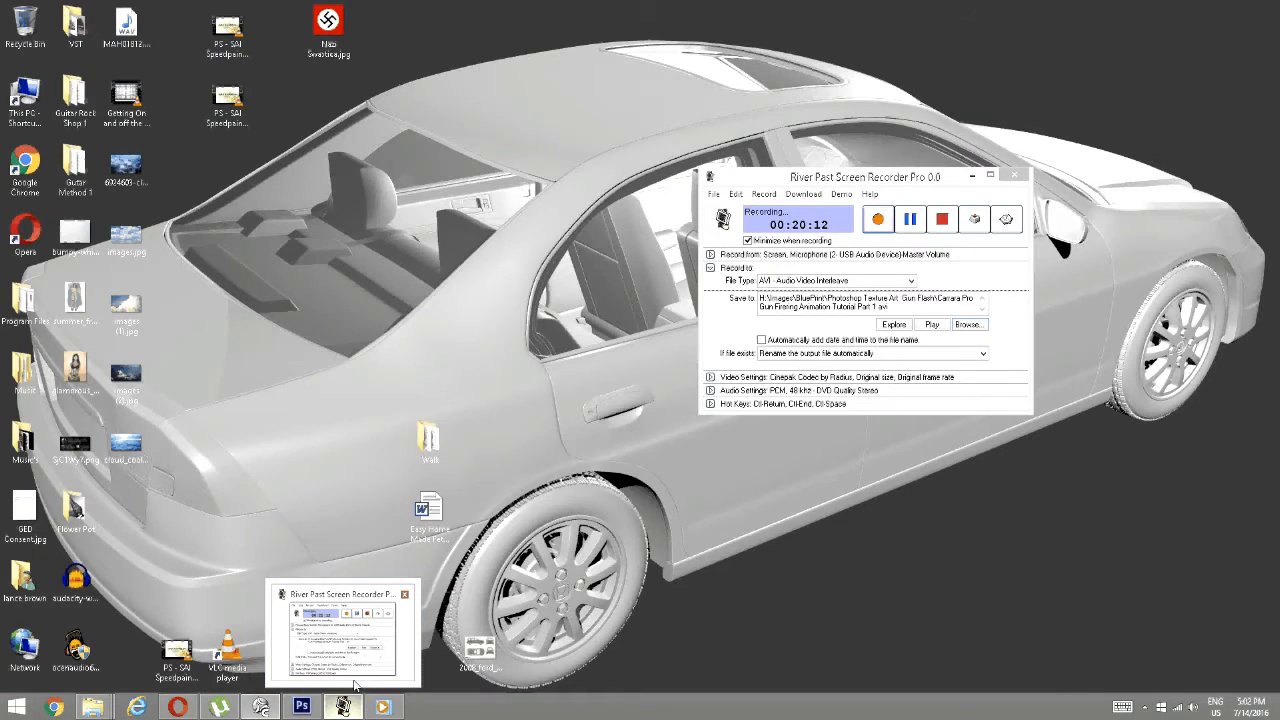
mouse_move(300, 712)
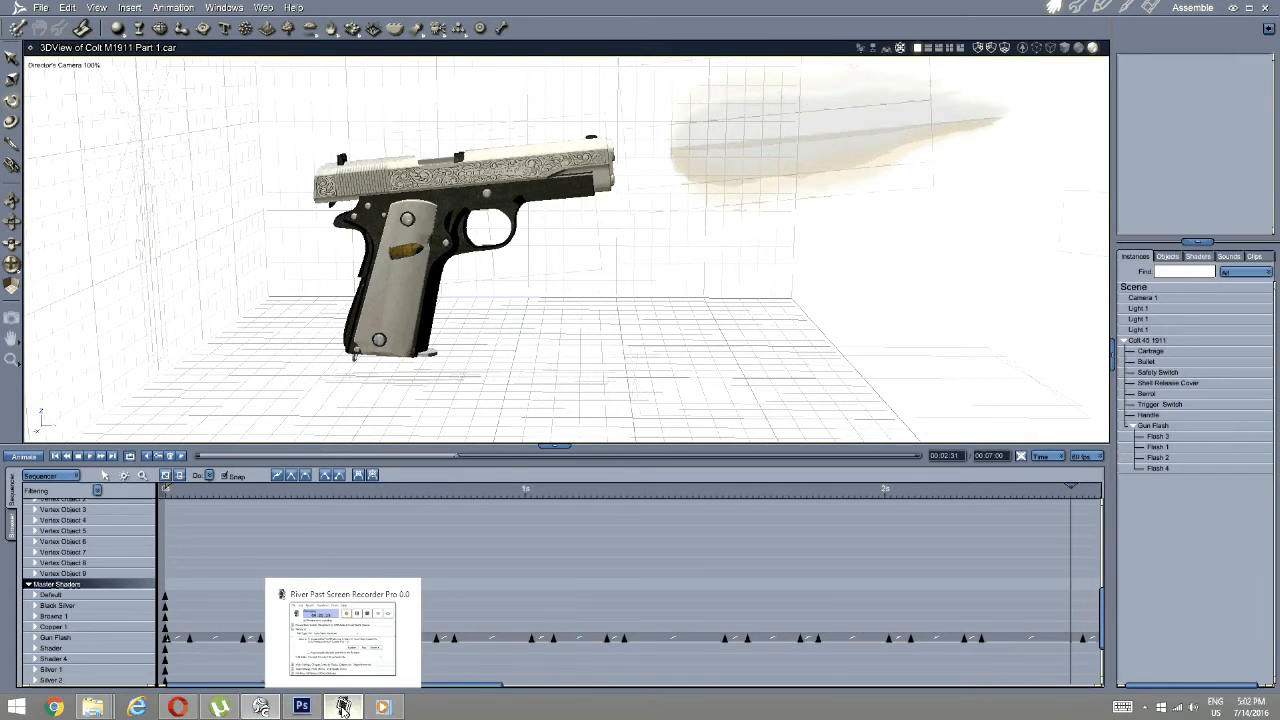
click(342, 706)
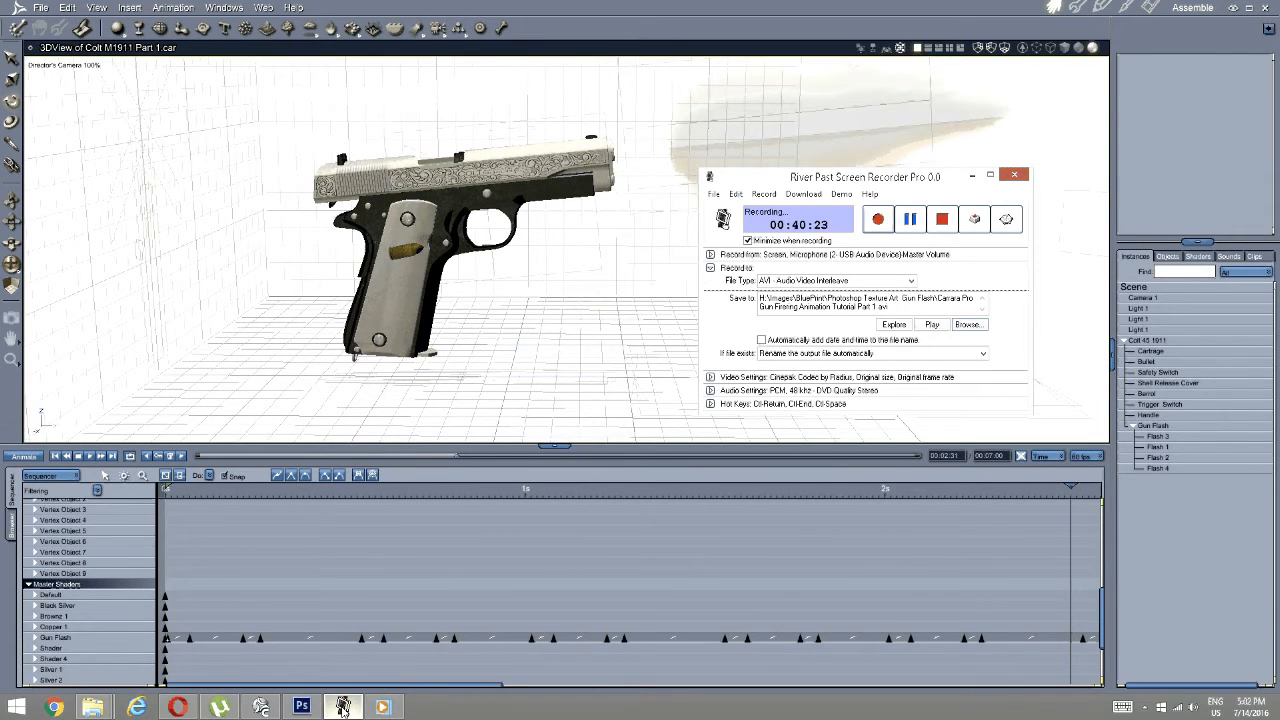
click(330, 519)
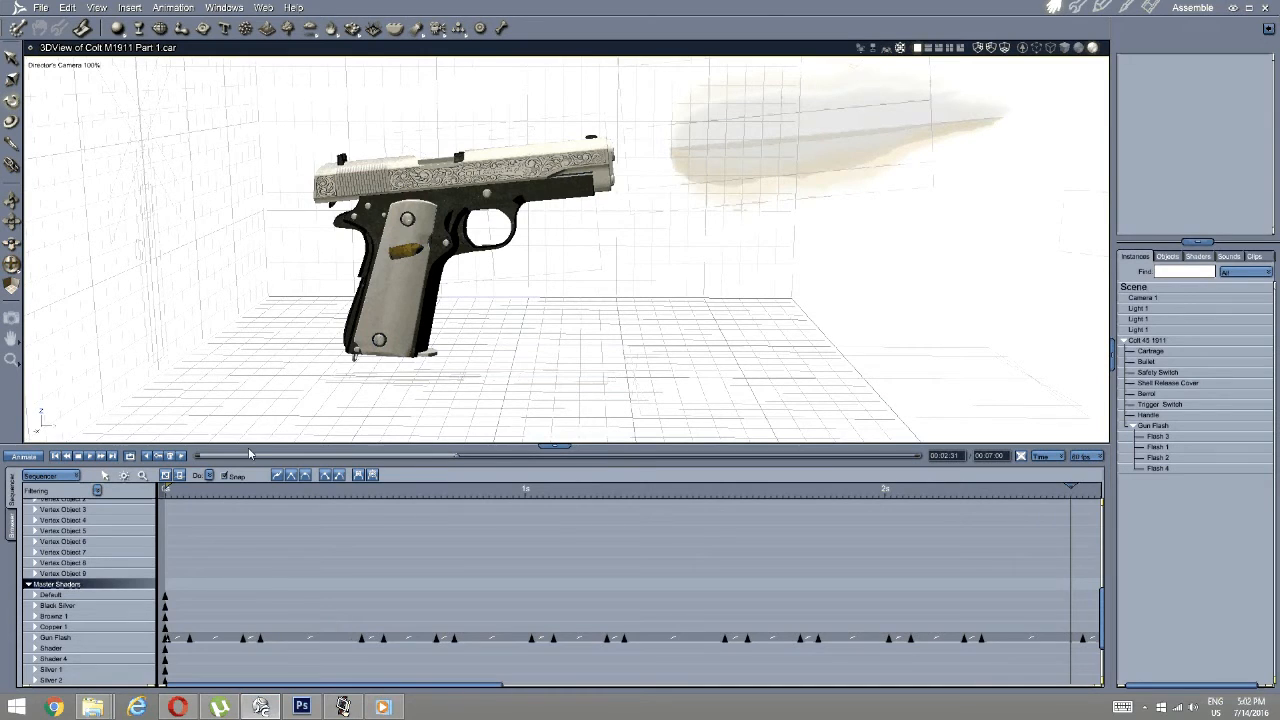
Rewind the animation to 0 s and switch the 3D view from the Director's Camera to Camera 1.
drag(454, 457, 188, 449)
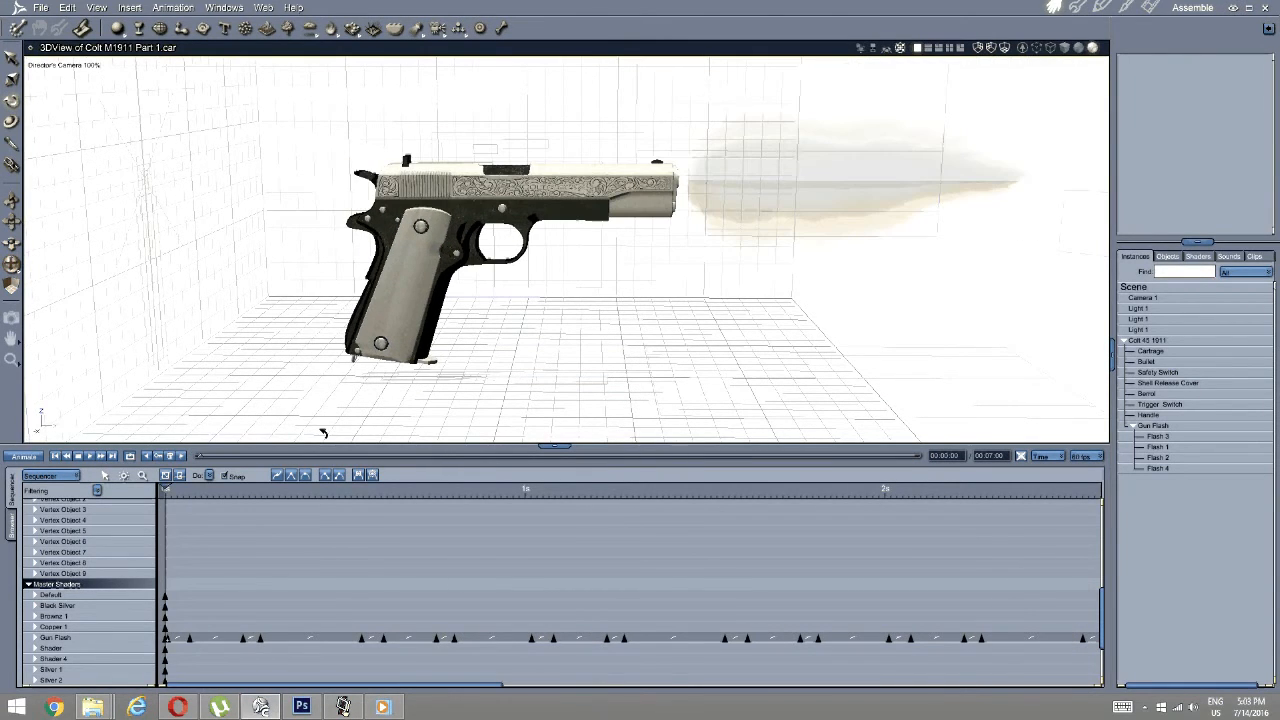
click(1151, 8)
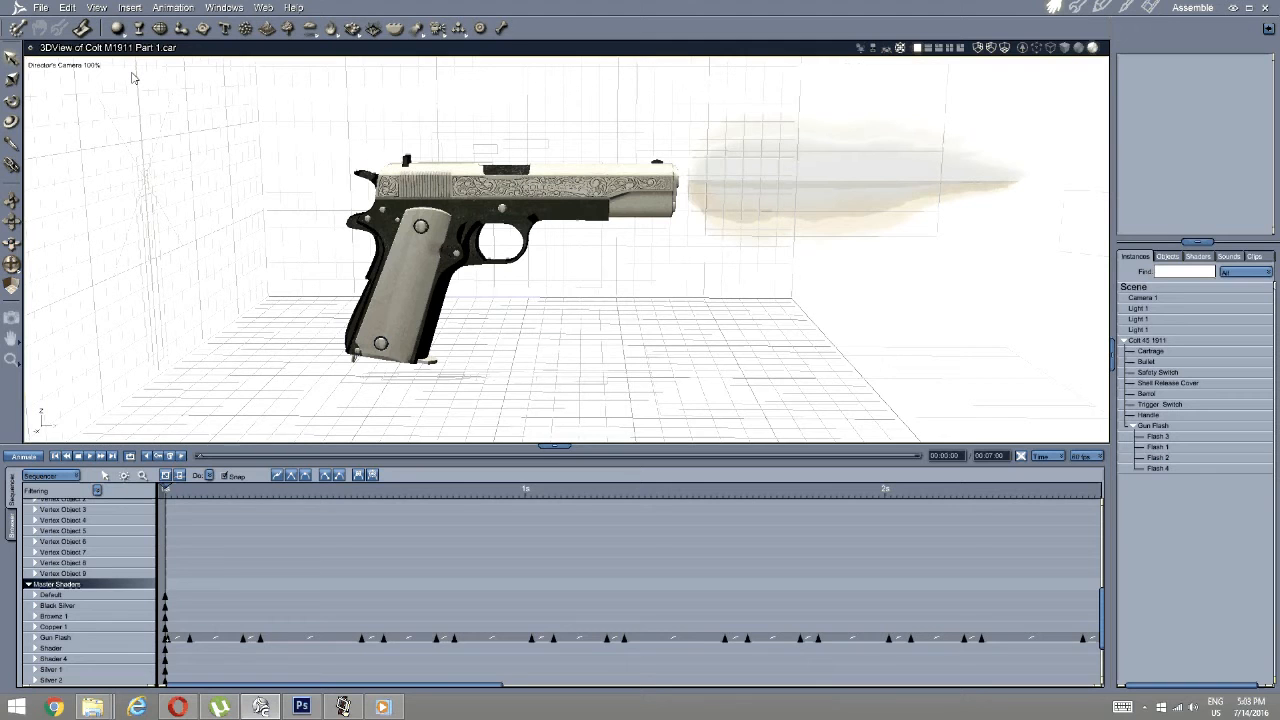
click(64, 65)
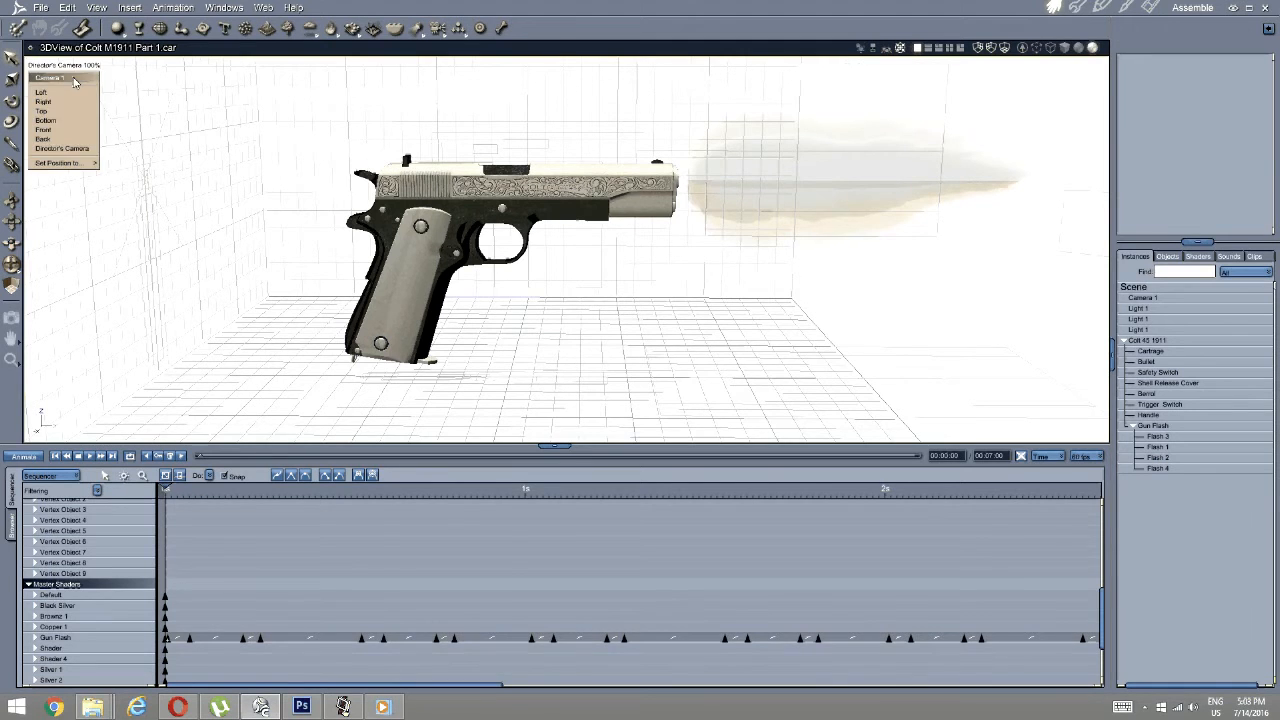
click(50, 86)
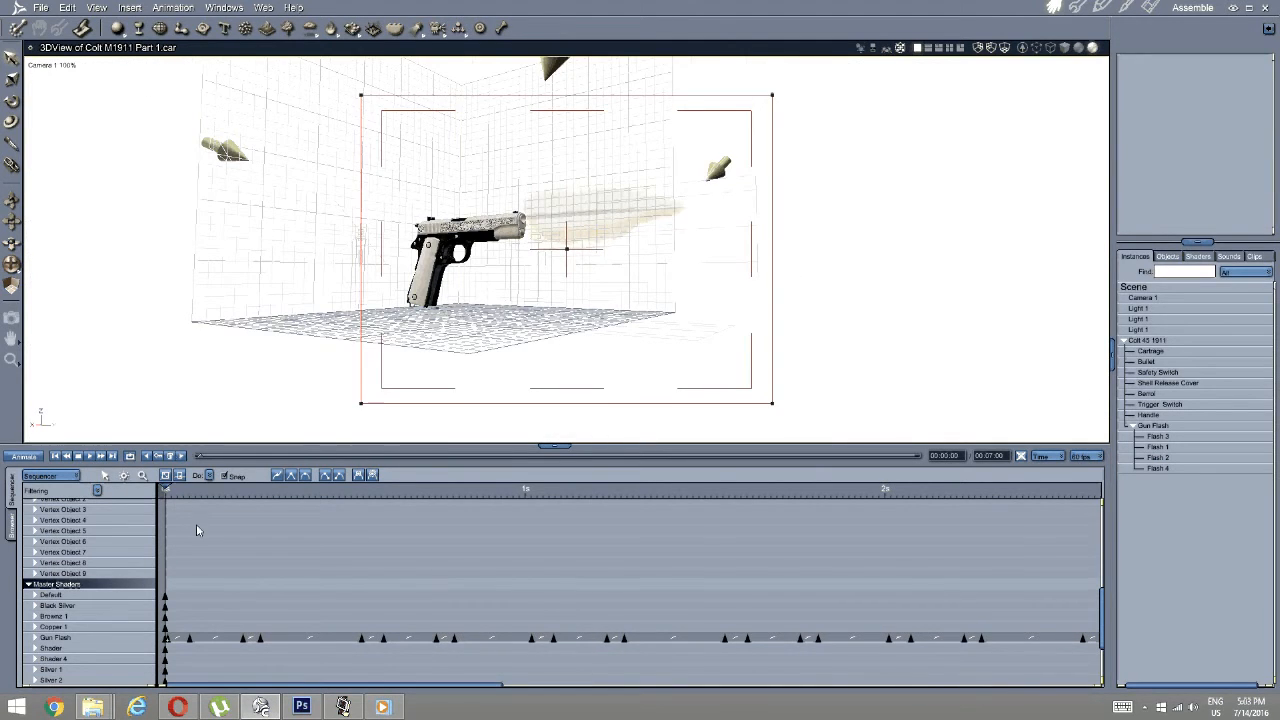
Play the firing animation as seen through Camera 1 and rewind it to 0 s.
click(88, 457)
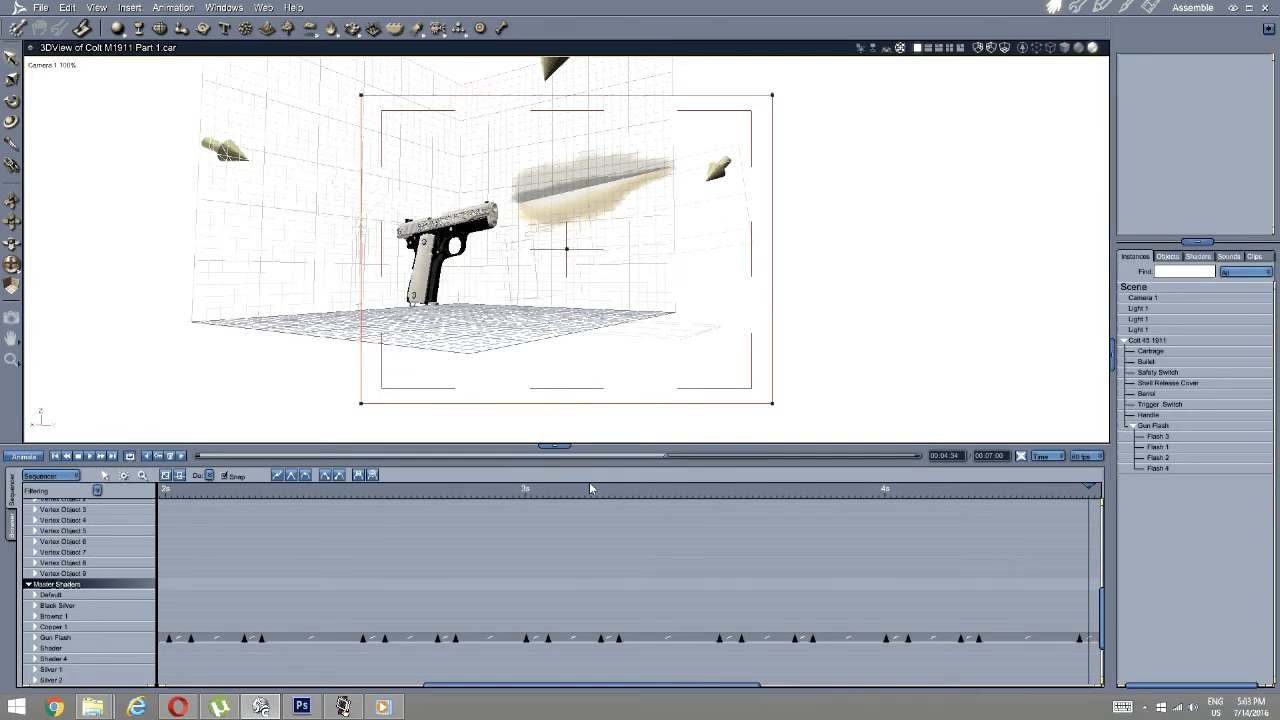
drag(667, 458, 118, 486)
scroll(415, 585, down, 3)
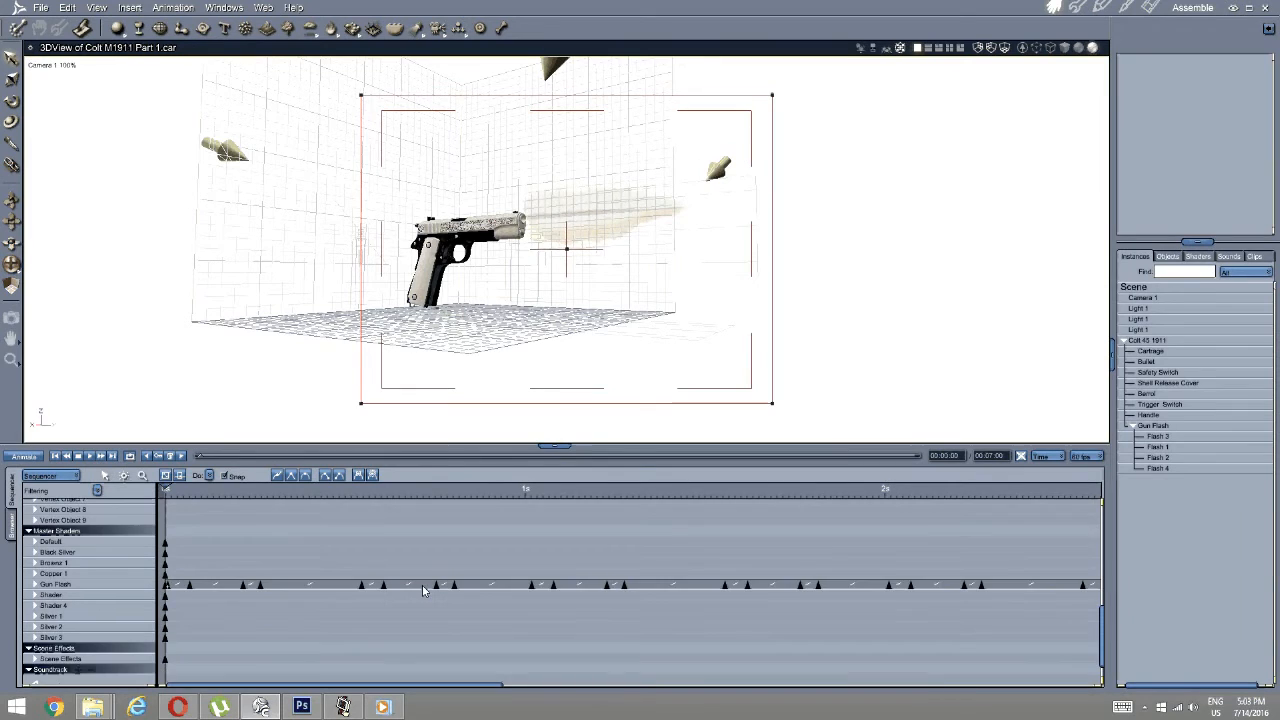
scroll(330, 590, up, 1)
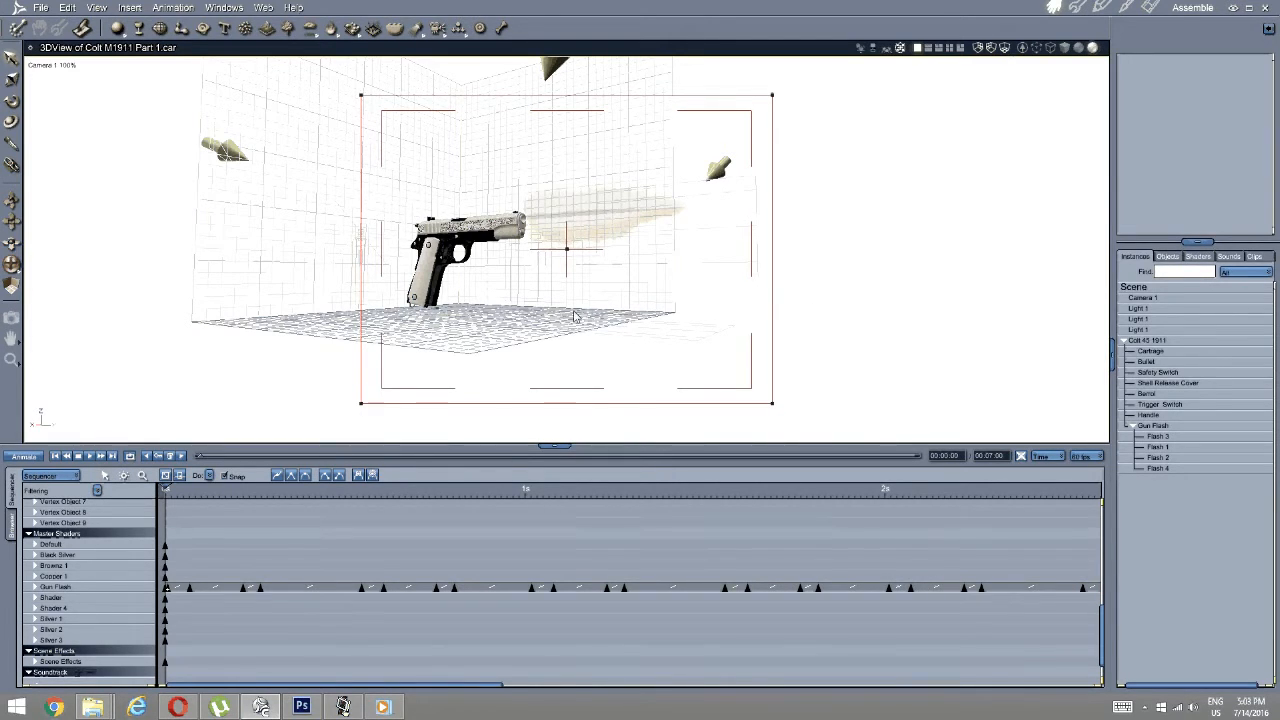
Replay the whole firing sequence in the assembly scene, stop playback and return the playhead to the start.
click(1150, 8)
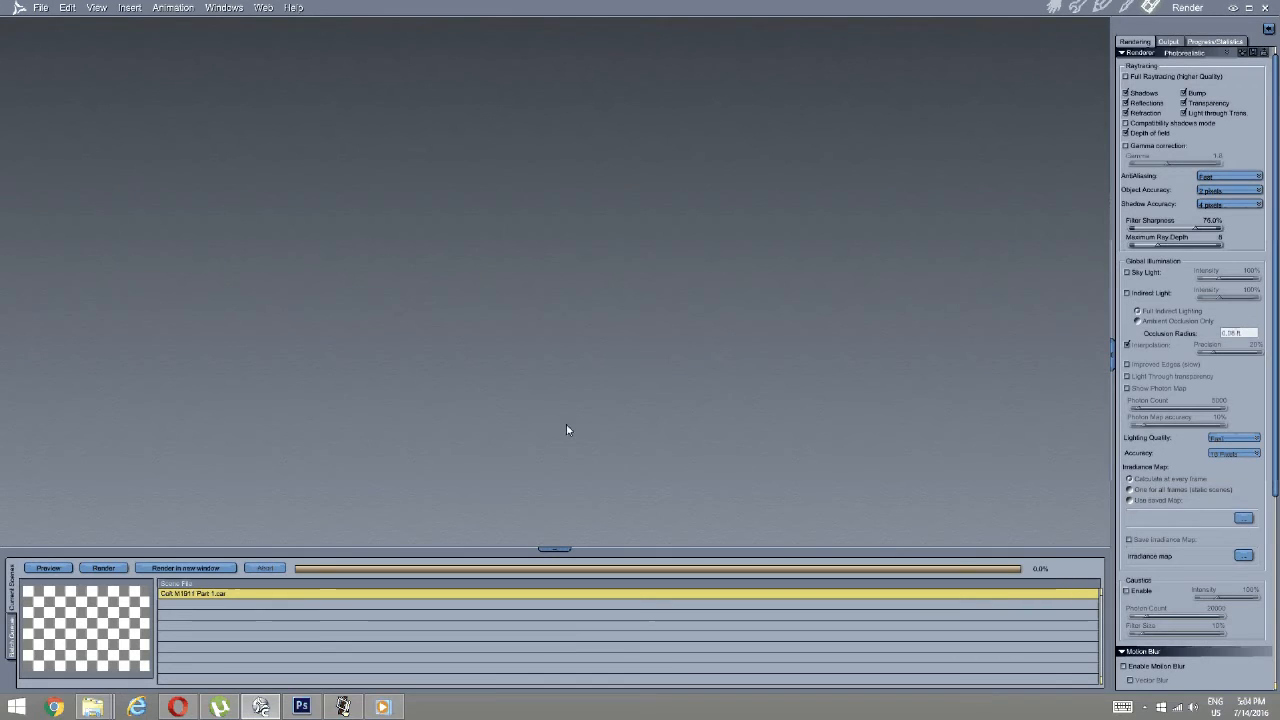
click(1052, 8)
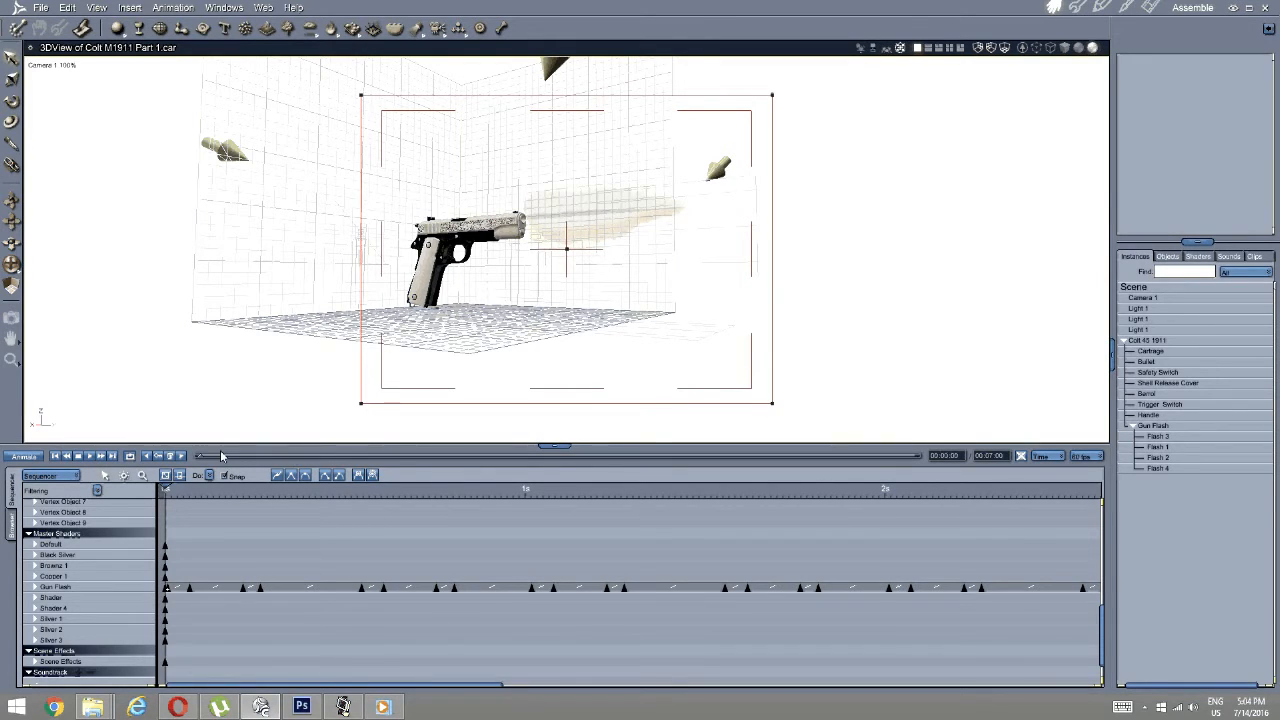
drag(203, 456, 138, 481)
click(95, 456)
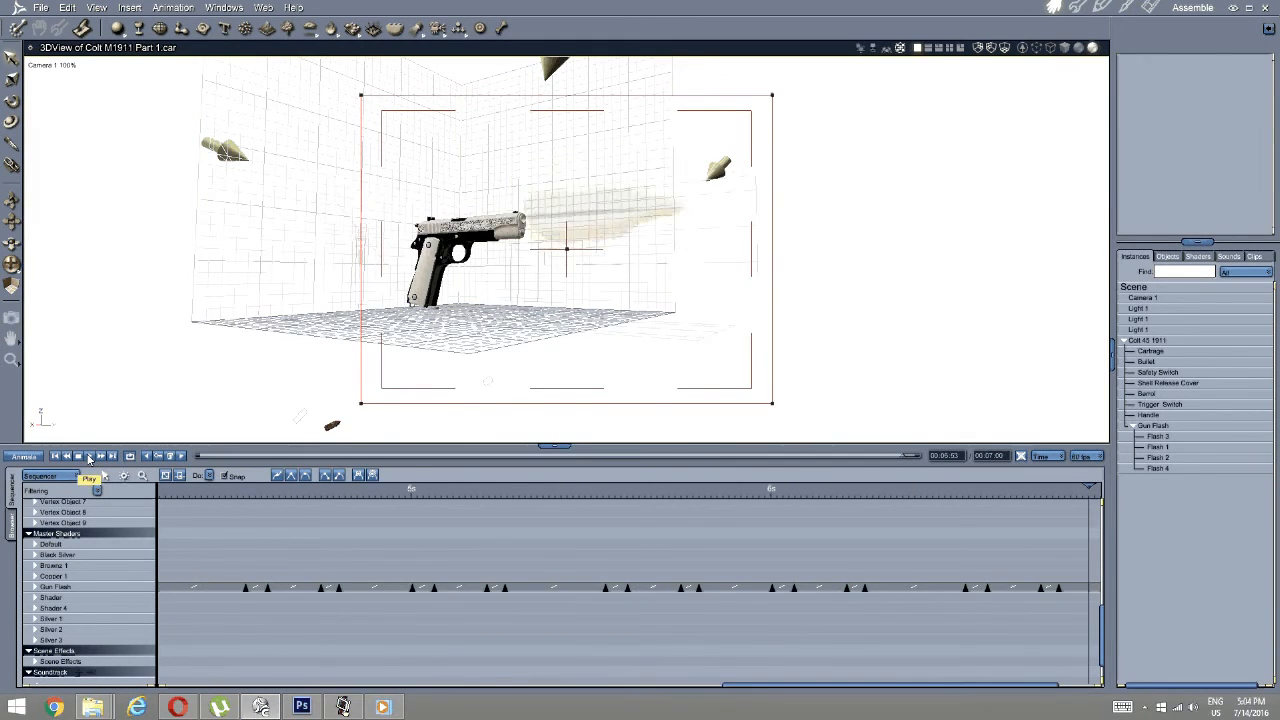
click(80, 457)
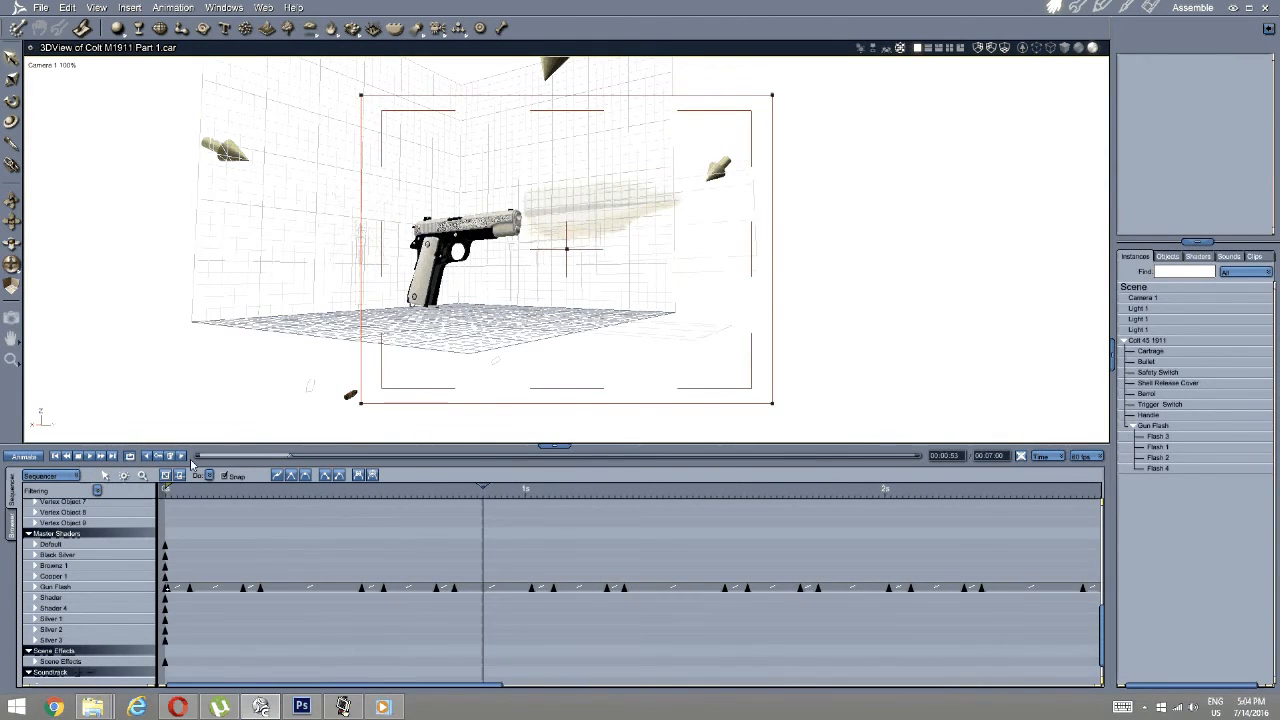
click(455, 488)
drag(392, 482, 10, 501)
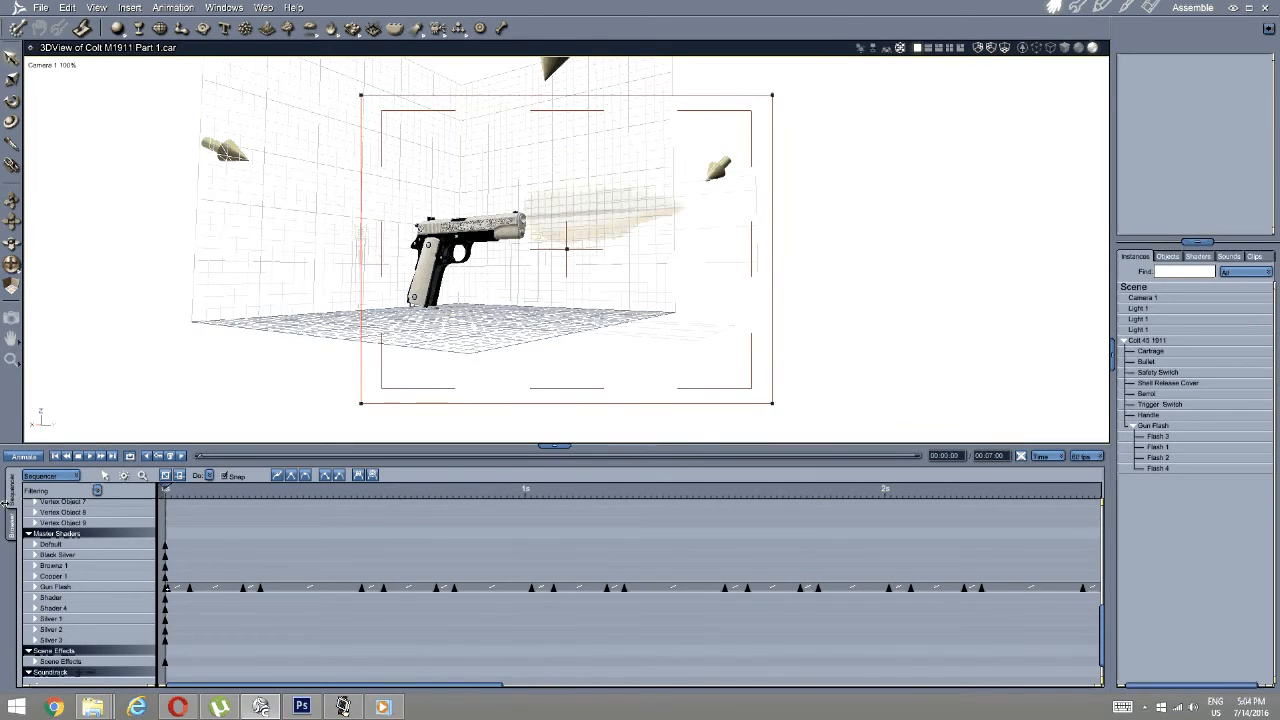
Switch to the Render room and open the output settings with Camera 1 as the rendering camera.
click(1150, 7)
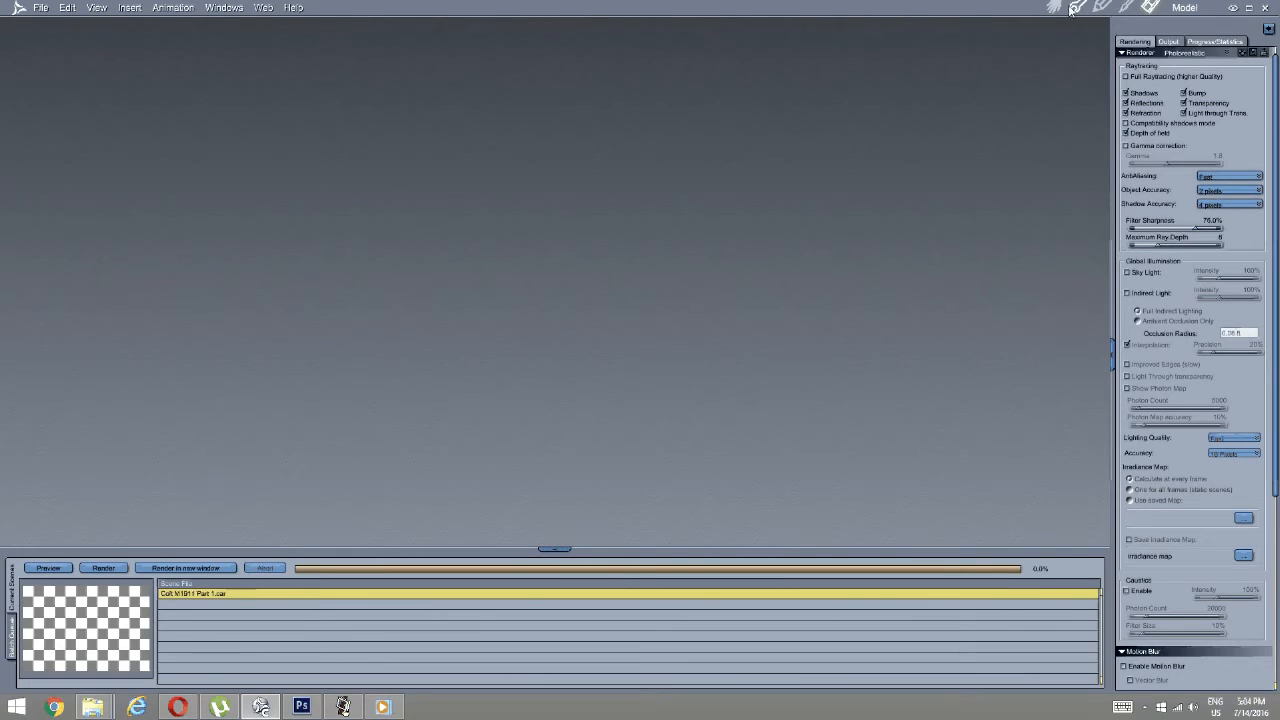
click(1056, 8)
click(1150, 7)
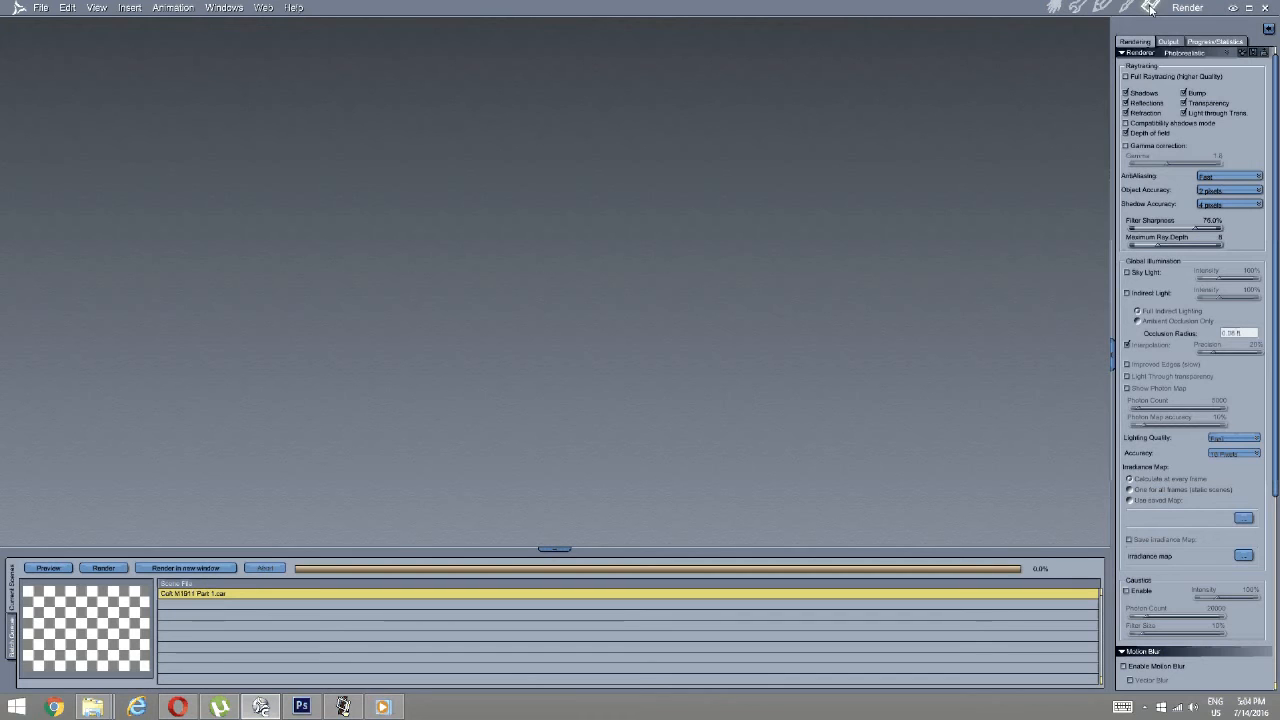
click(1168, 41)
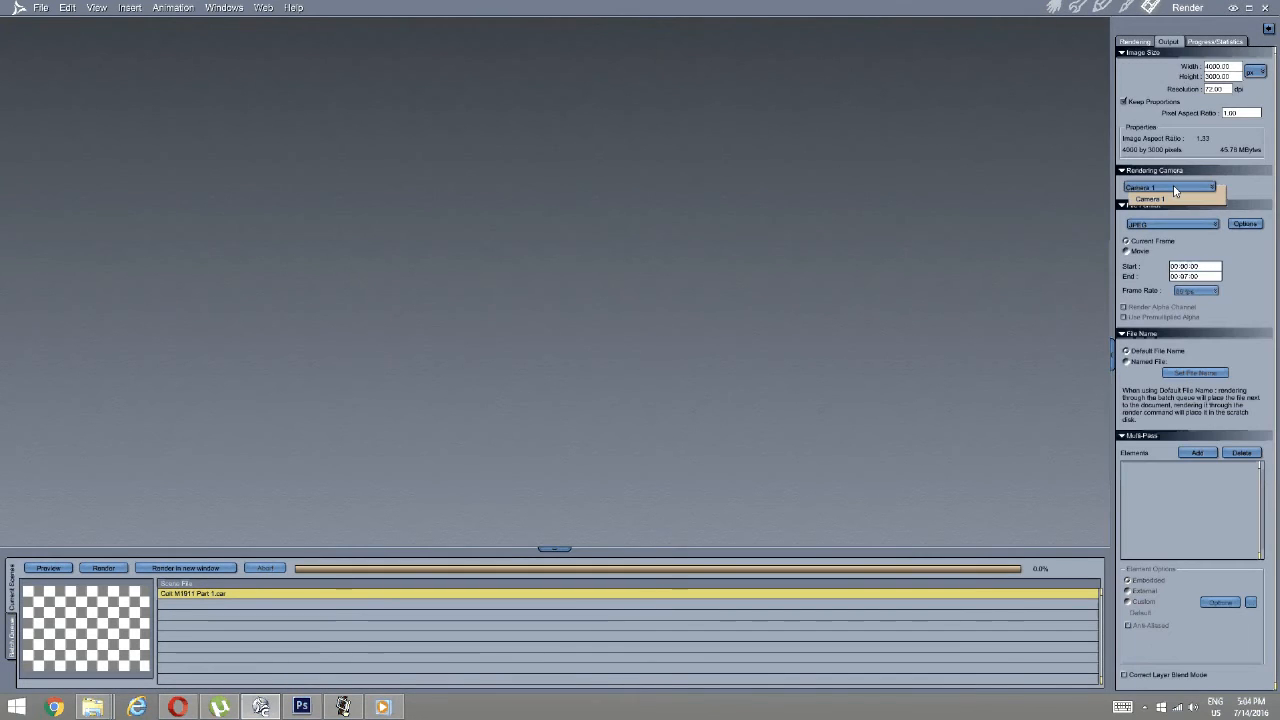
click(1175, 218)
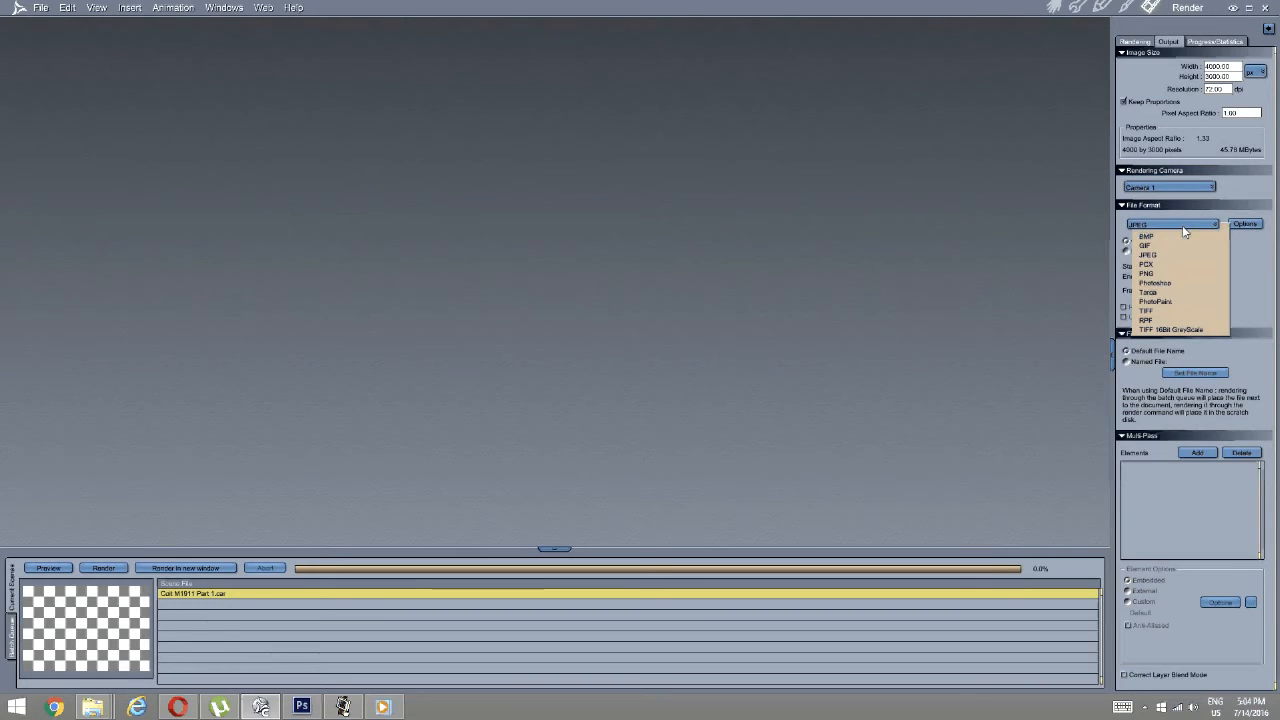
Review the quality choices in the JPEG format options and close them.
click(1182, 225)
click(1234, 227)
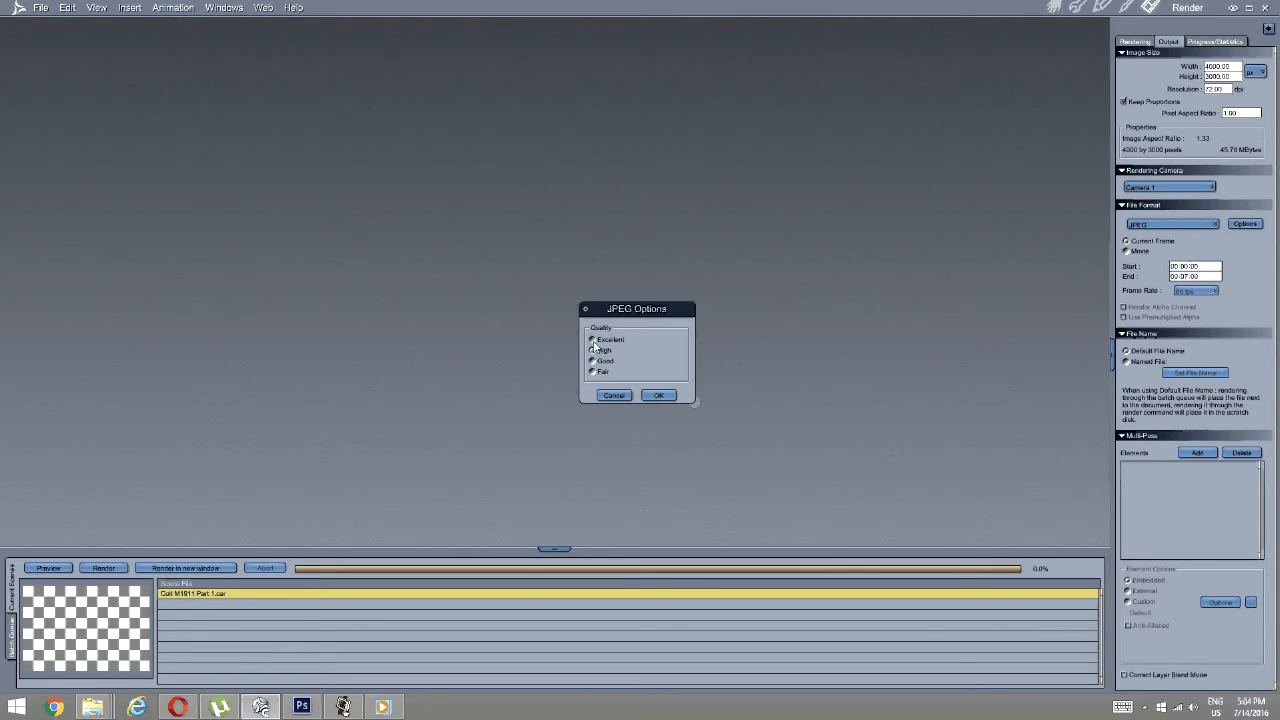
click(658, 395)
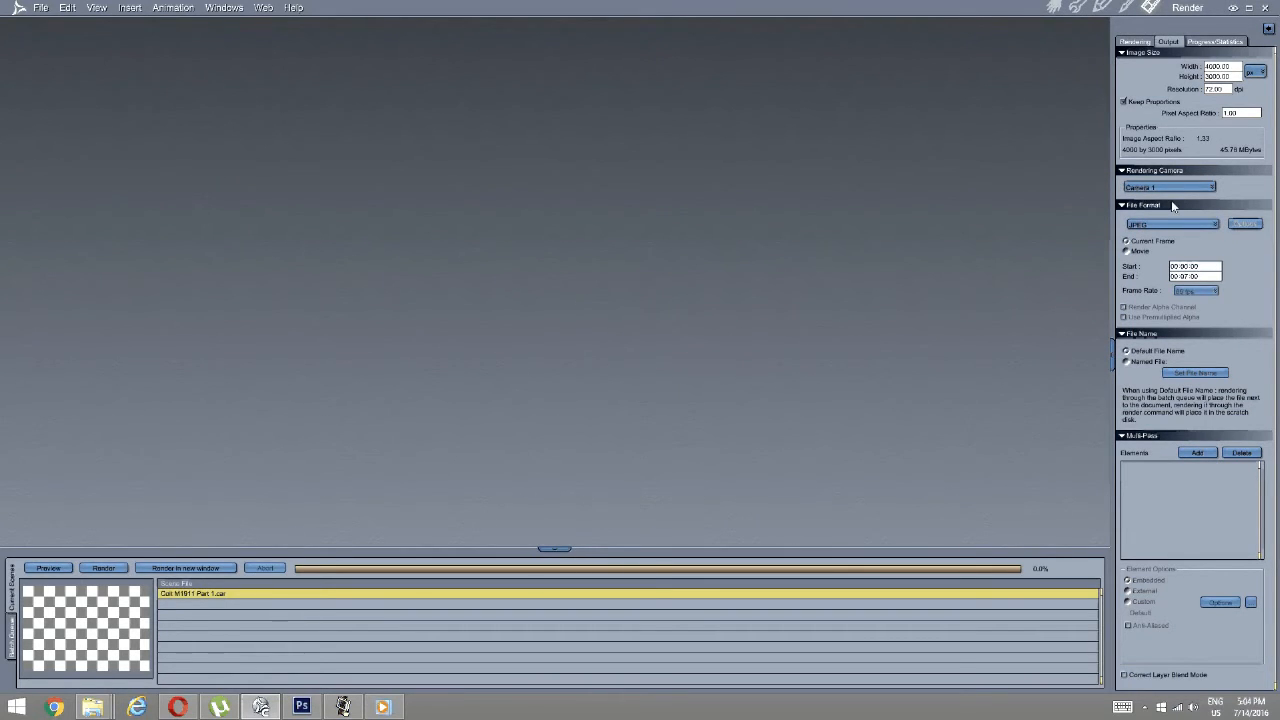
Set the render output to a movie in Windows AVI format.
click(1177, 224)
click(1102, 251)
click(1127, 251)
click(1209, 222)
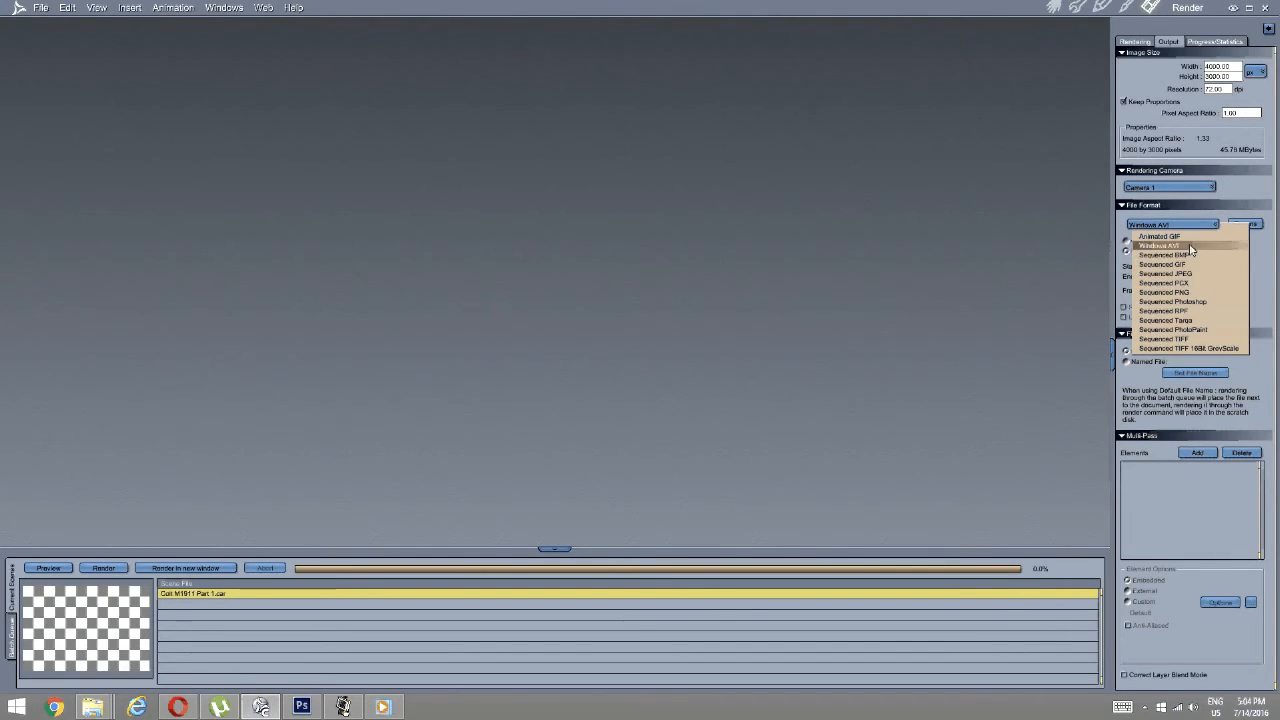
click(1197, 245)
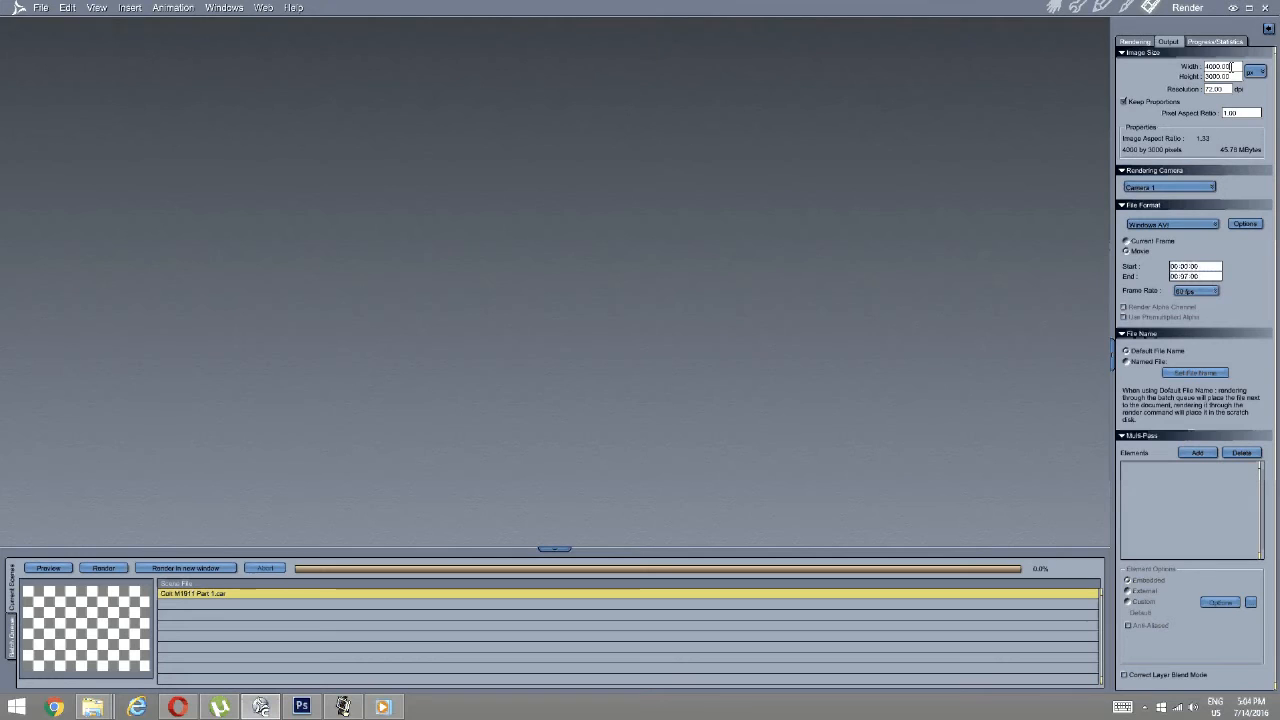
Set the render image width to 980 px with proportions kept.
drag(1231, 68, 1184, 76)
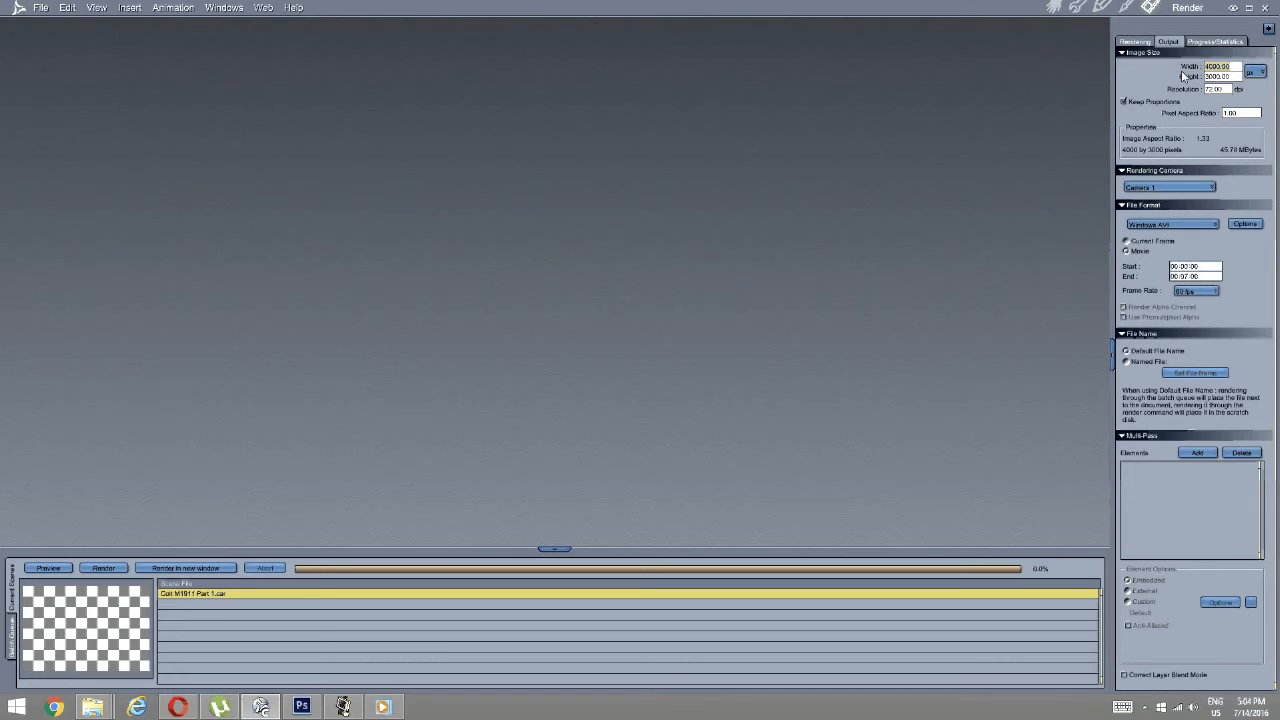
text(1000)
key(Return)
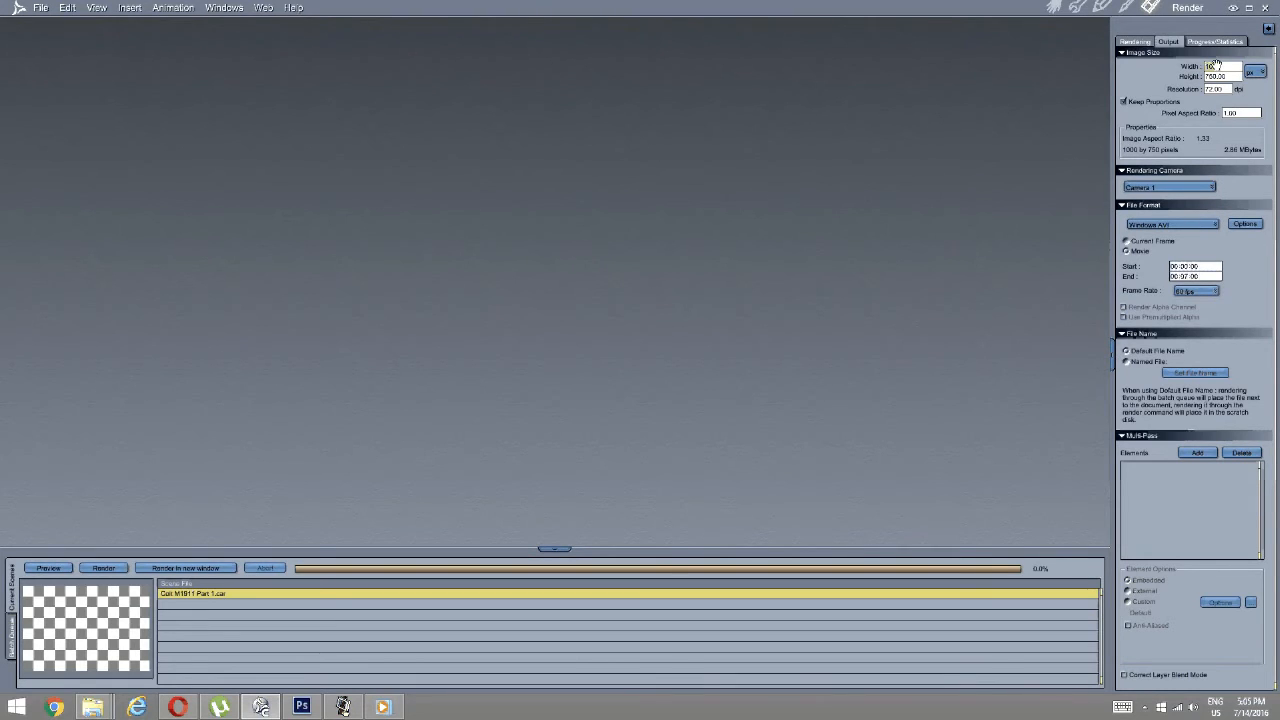
key(BackSpace)
text(800)
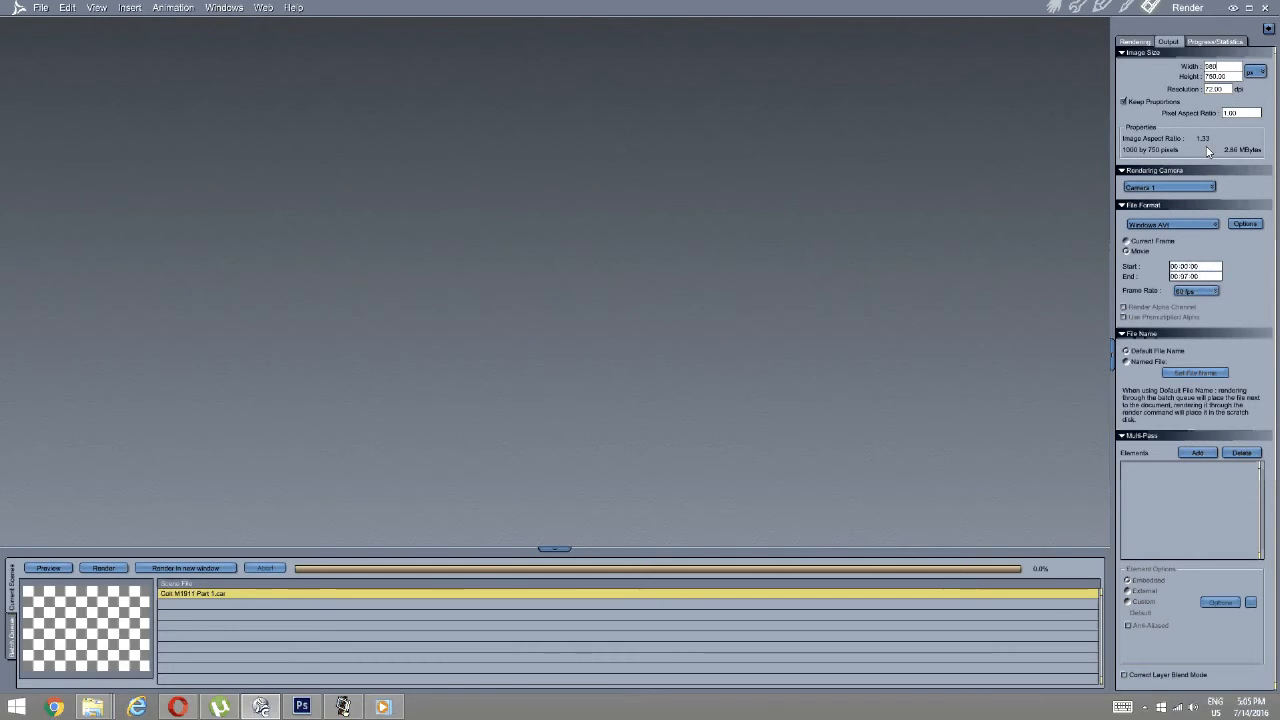
key(Return)
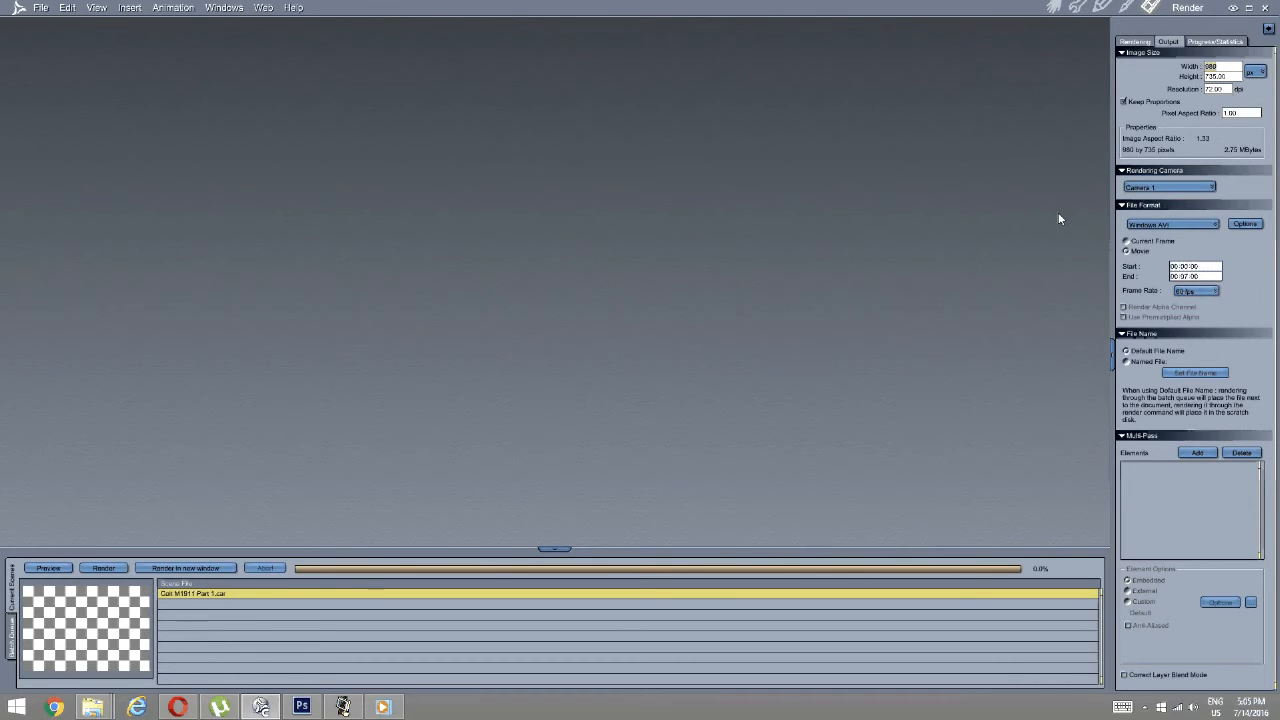
Check the rendering camera and movie format choices, keeping Camera 1 and Windows AVI.
click(1168, 189)
click(1166, 198)
click(1193, 226)
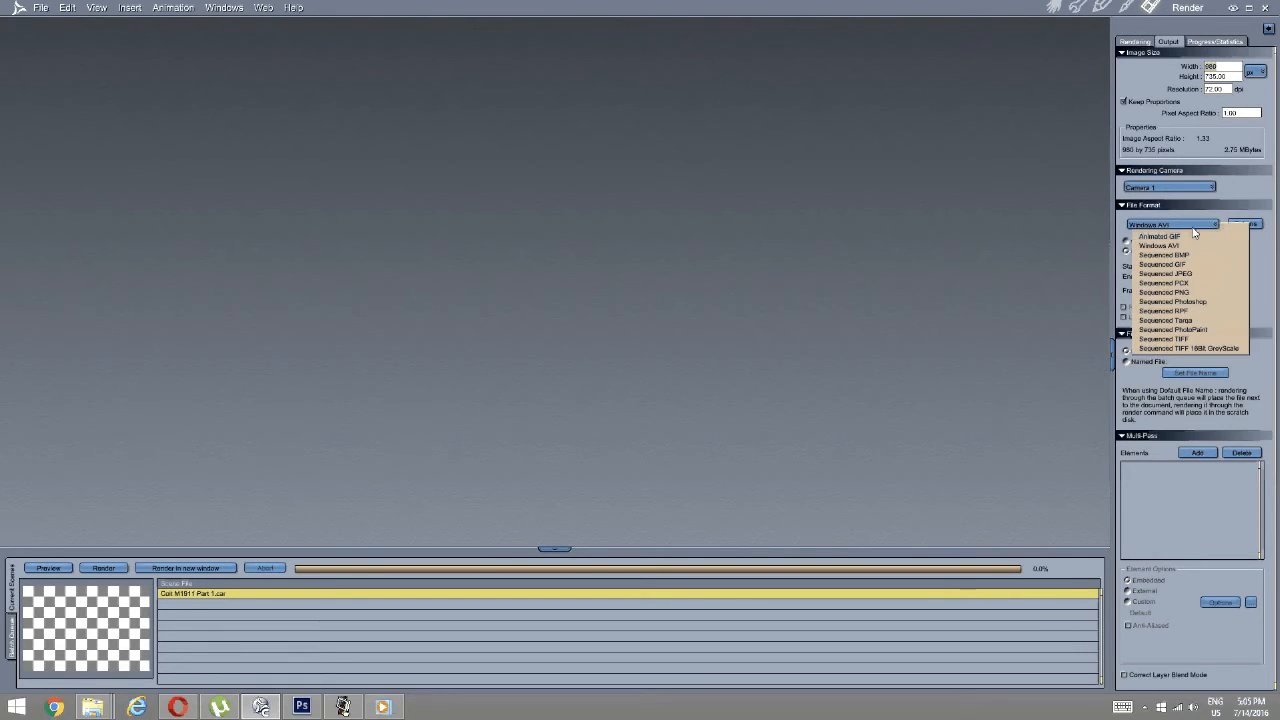
click(1176, 246)
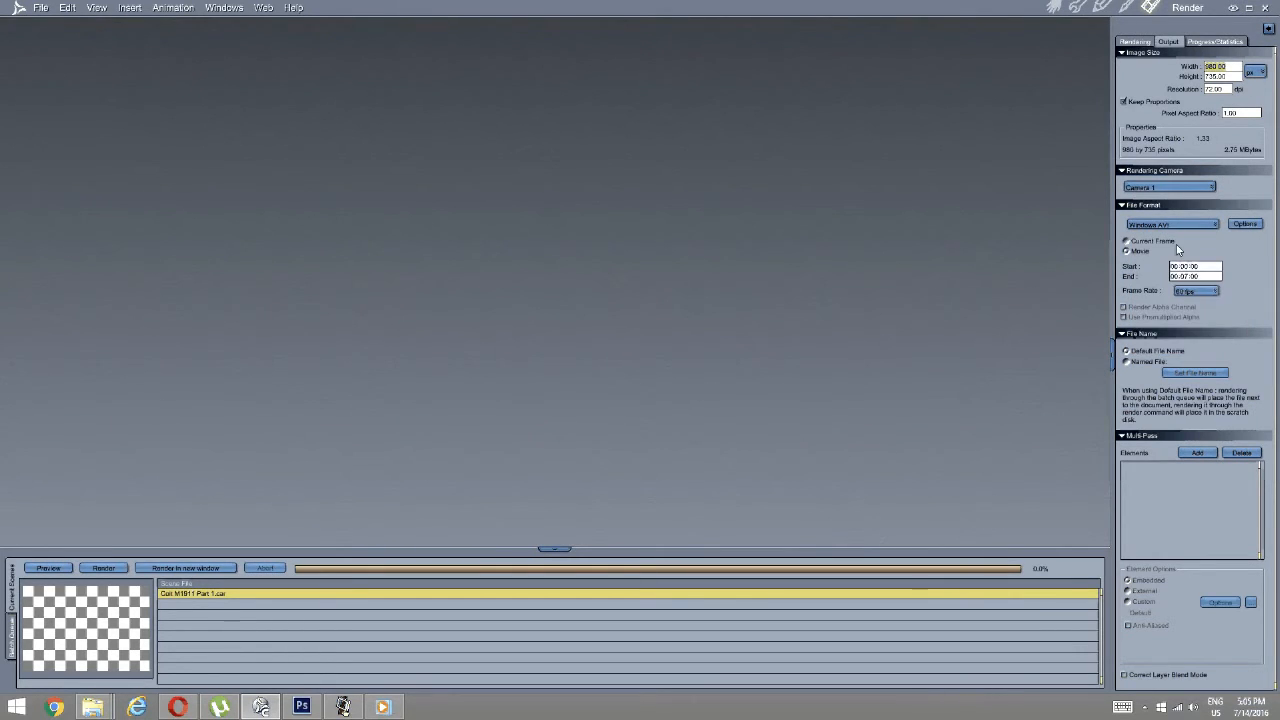
click(1156, 225)
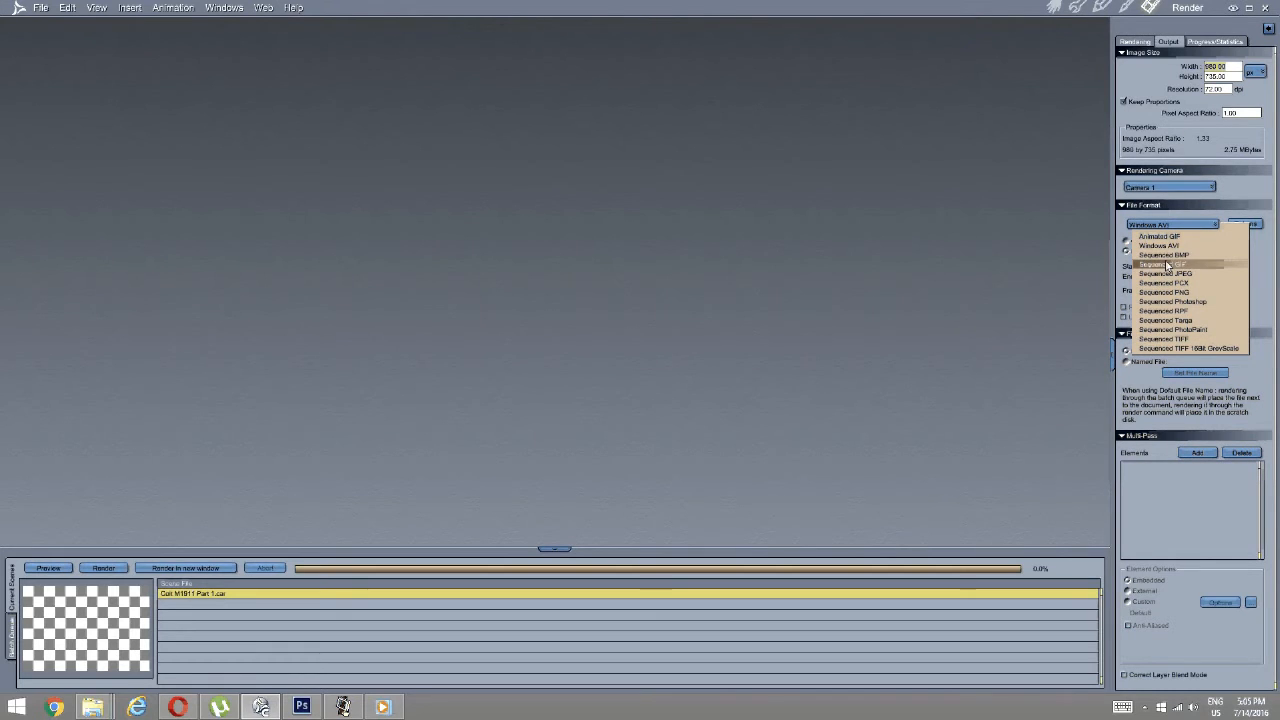
click(1172, 247)
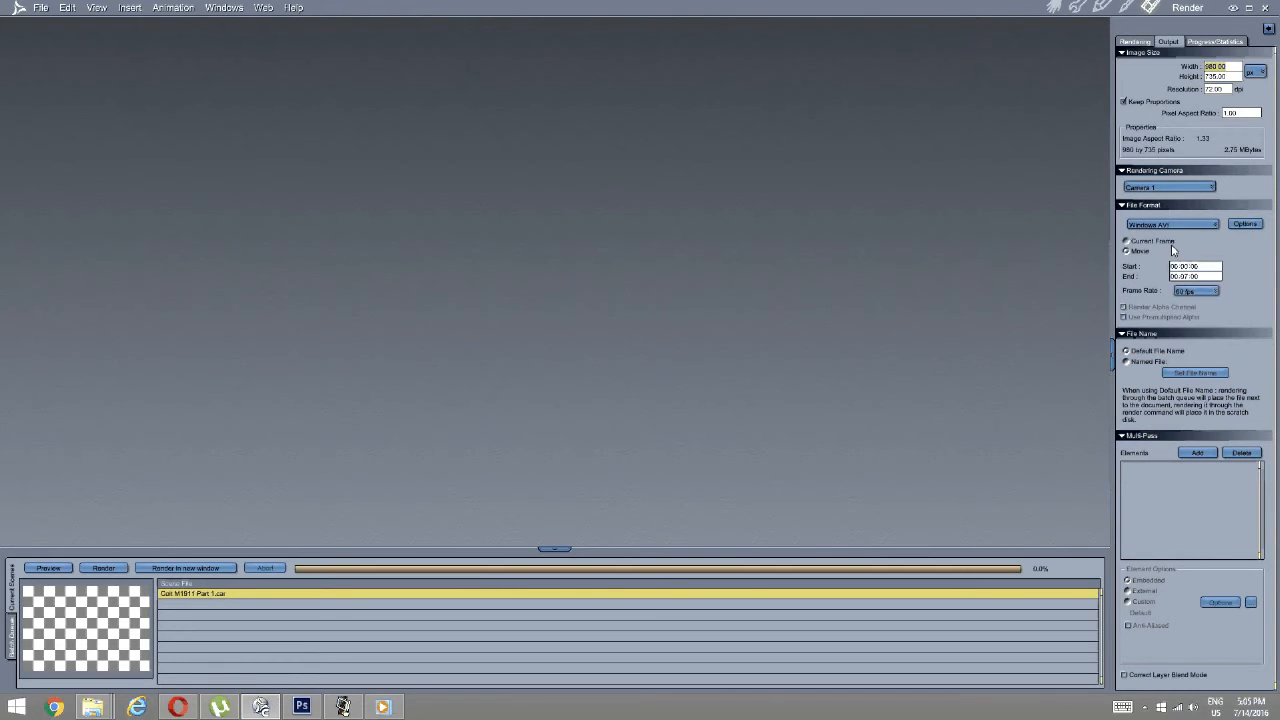
Set the compressor in the Windows AVI options to Microsoft Video 1.
click(1245, 223)
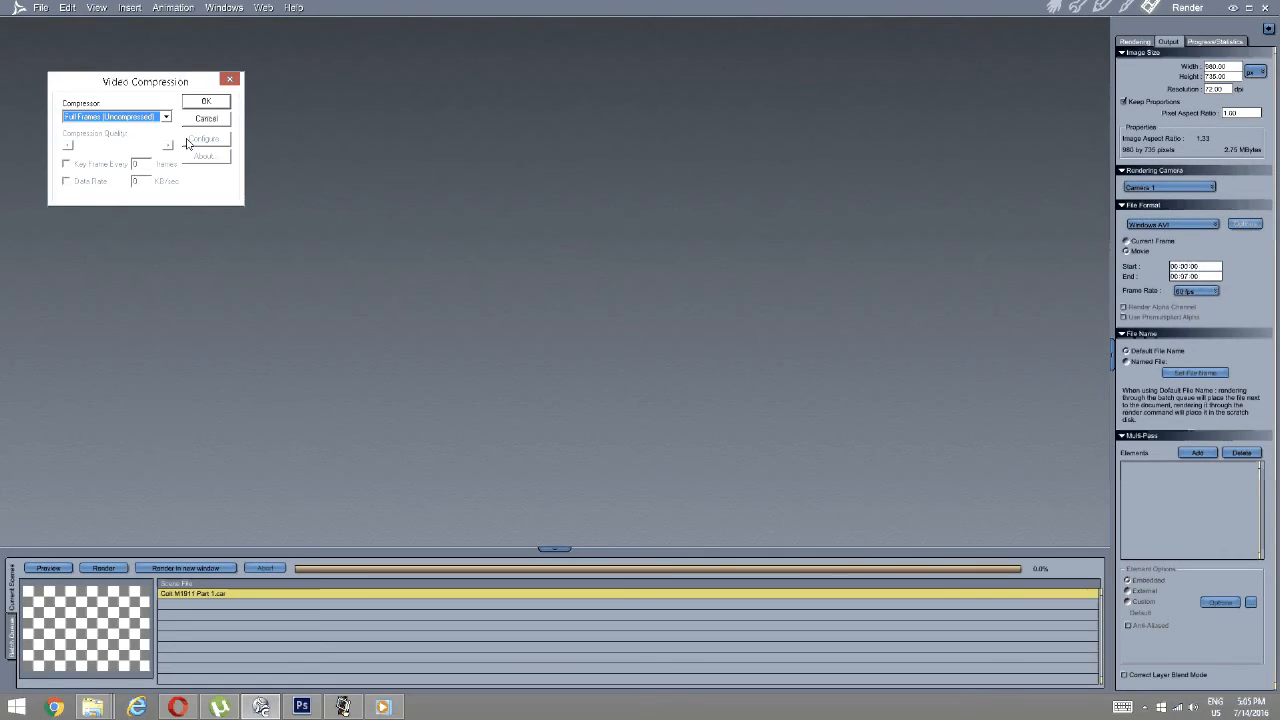
click(166, 116)
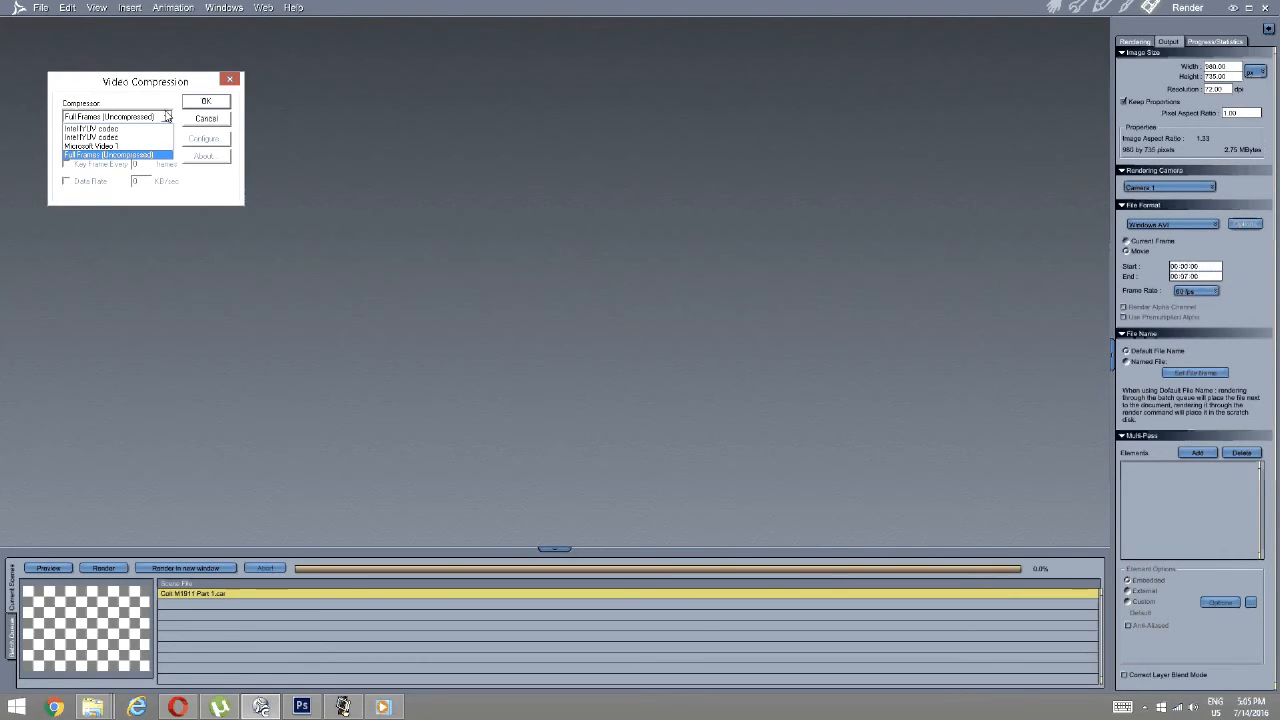
click(197, 127)
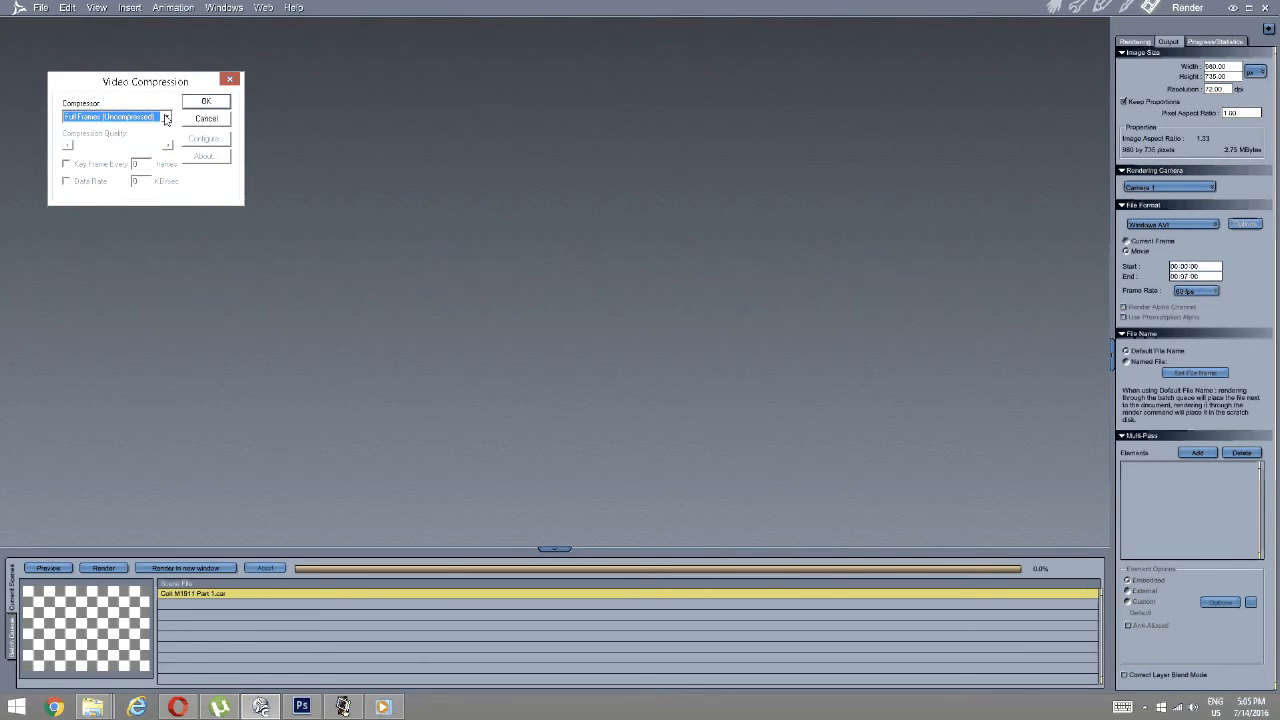
click(166, 116)
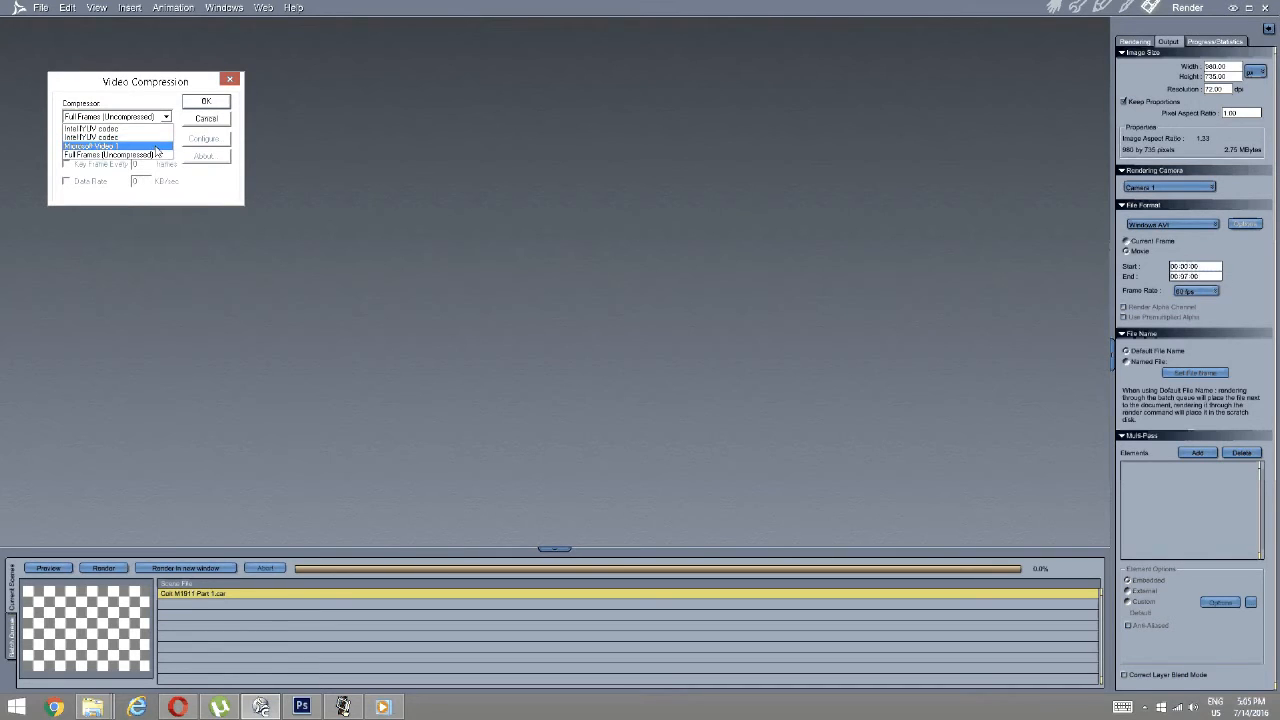
click(156, 147)
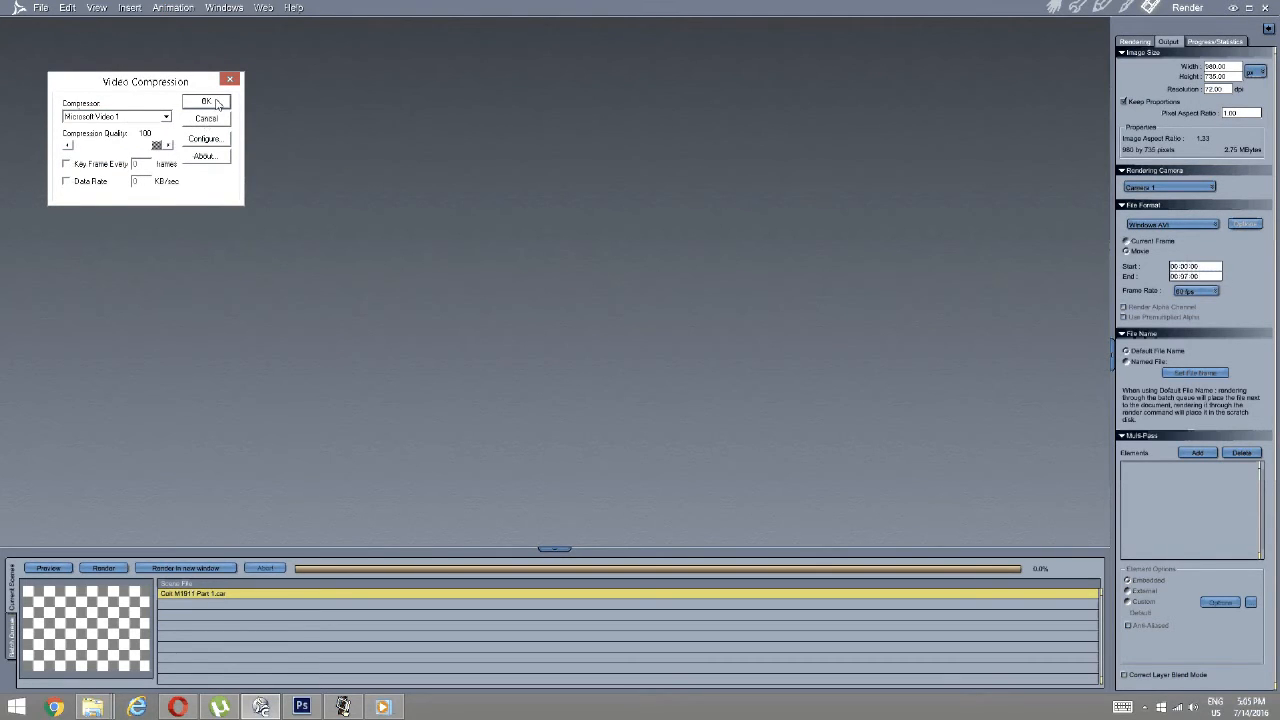
click(217, 104)
Recheck the available compressors in the AVI video compression options, keeping Microsoft Video 1.
click(1206, 225)
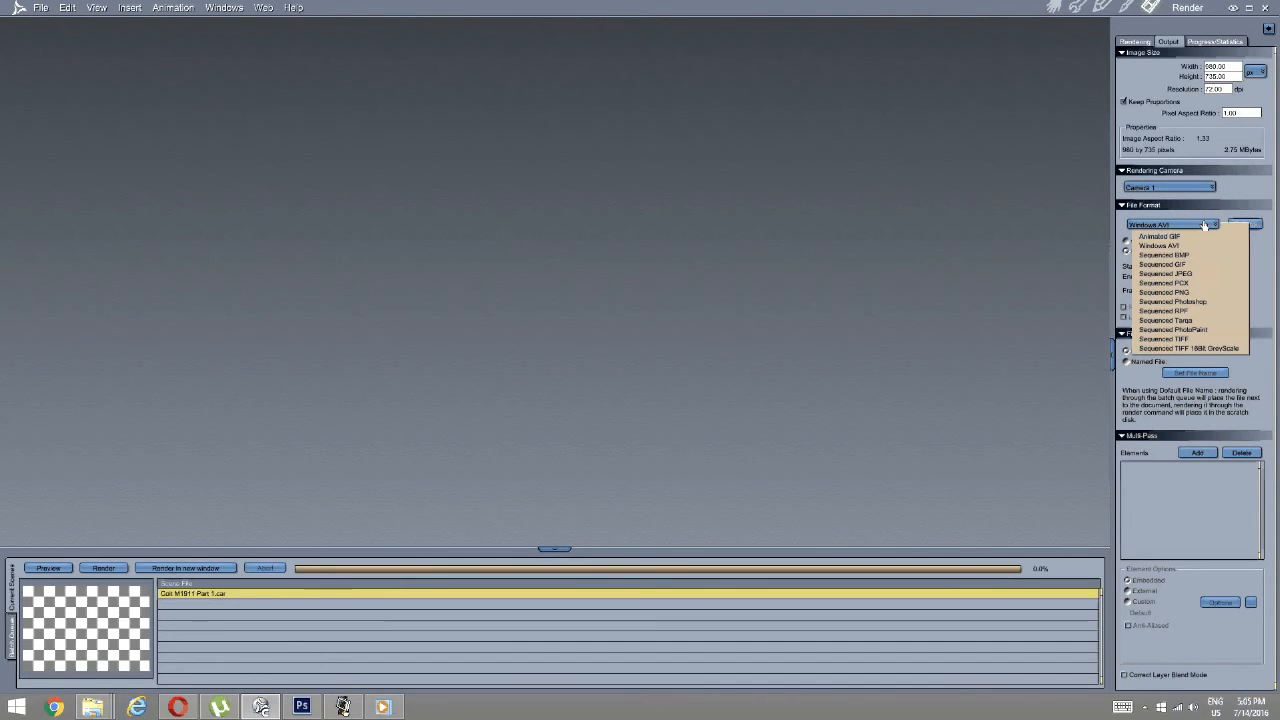
click(1247, 226)
click(1247, 226)
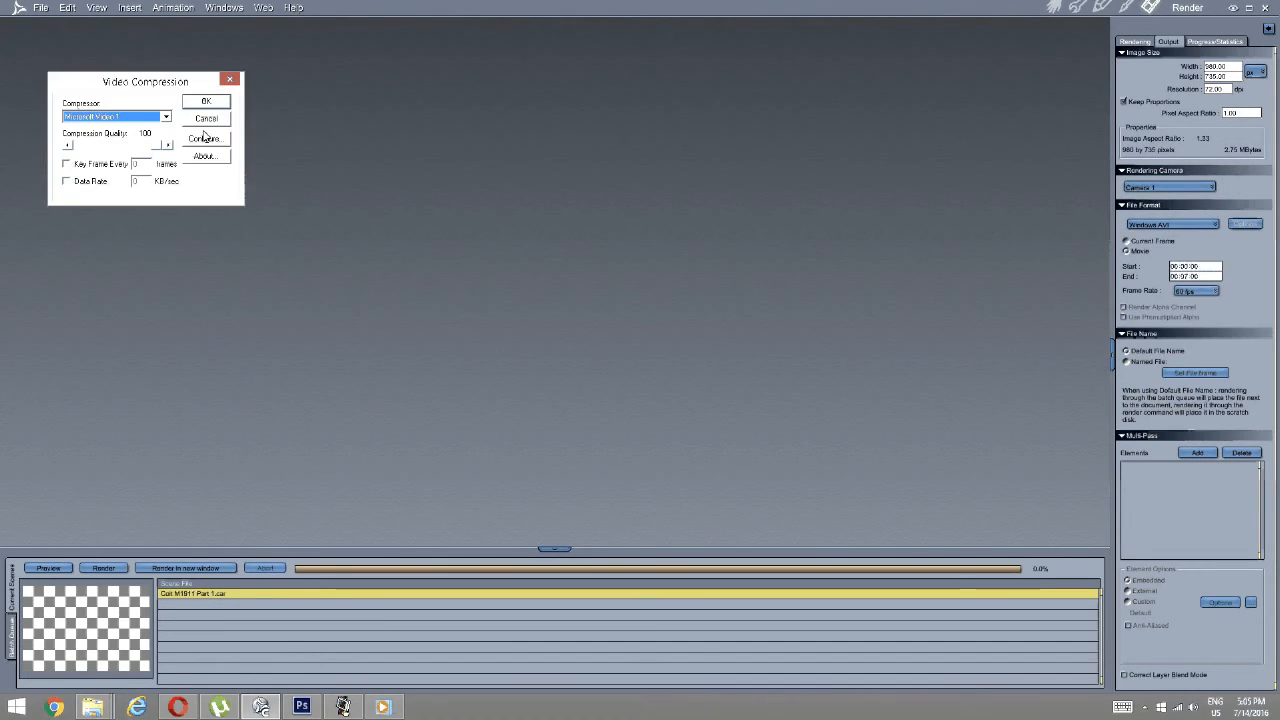
click(166, 117)
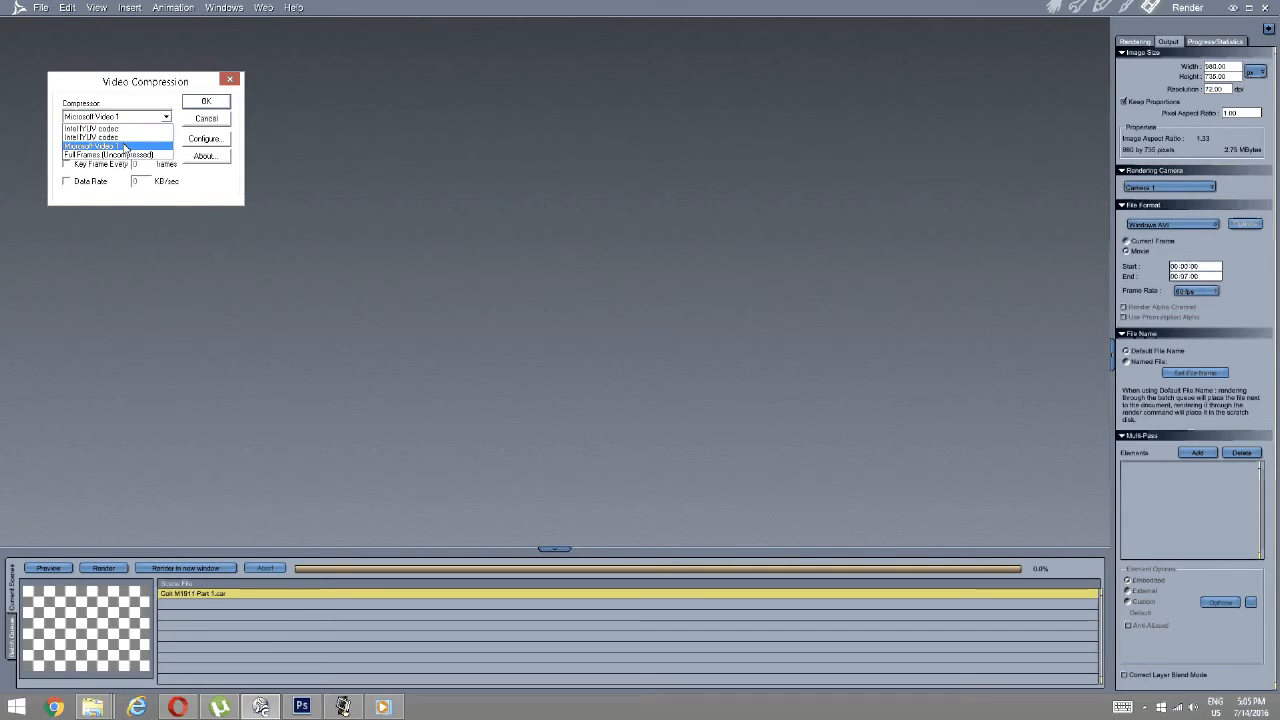
click(115, 143)
click(206, 103)
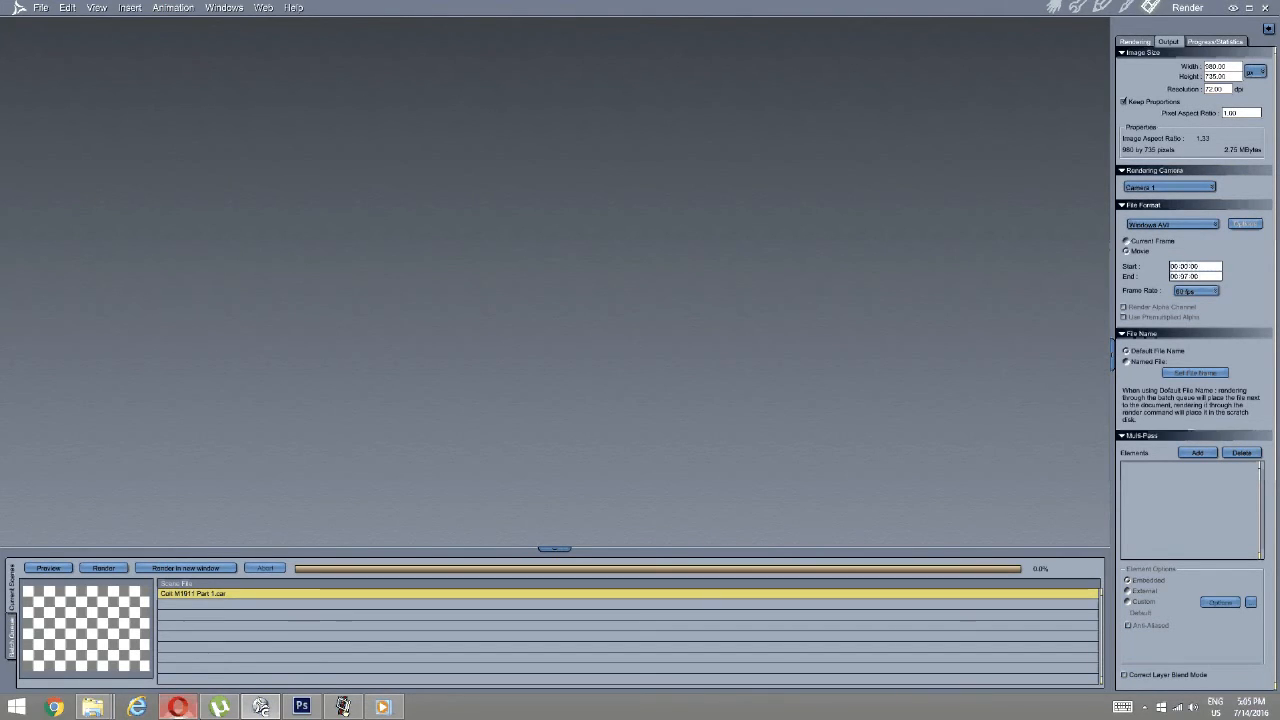
Render the Colt M1911 Part 1 scene to a movie and play back the finished render.
click(343, 707)
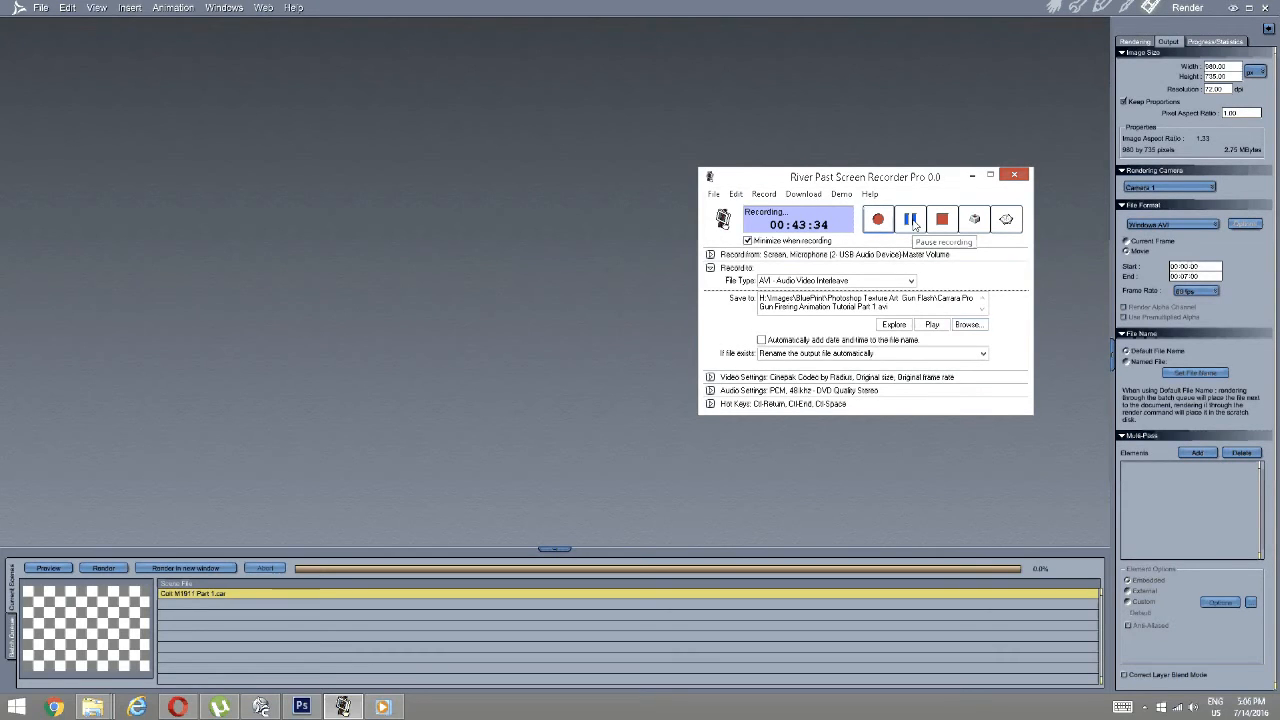
click(163, 527)
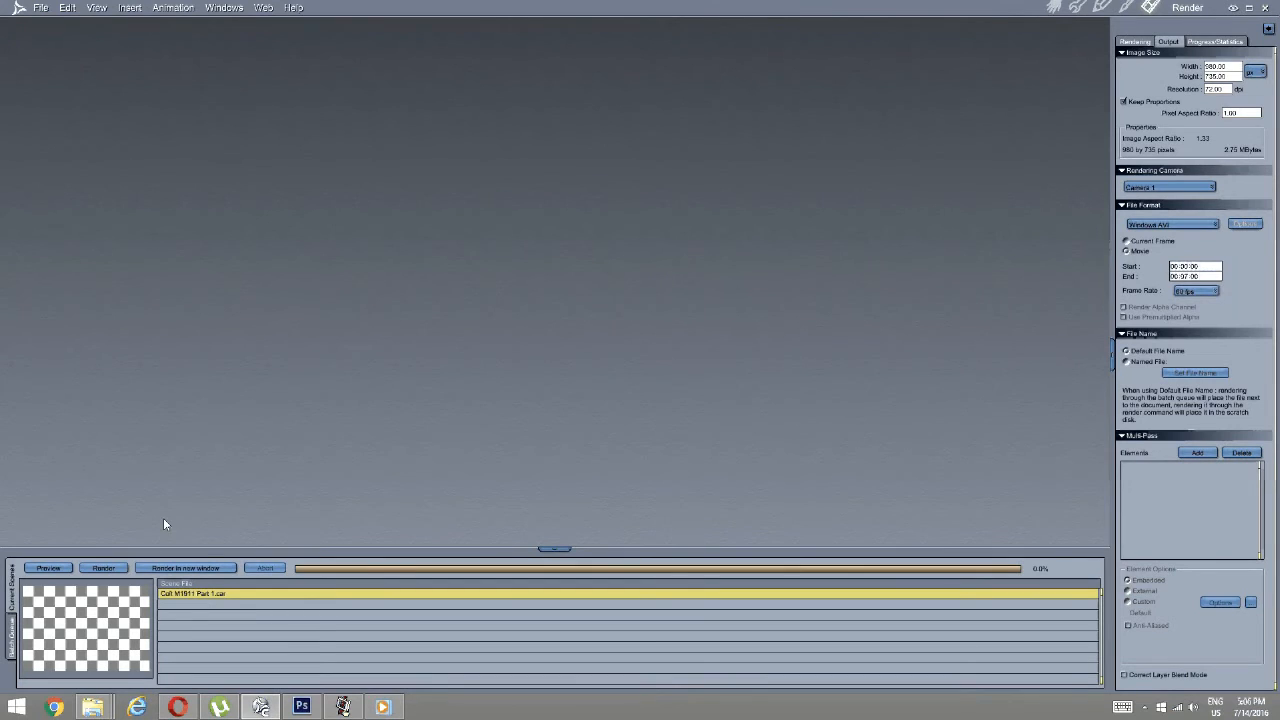
click(110, 567)
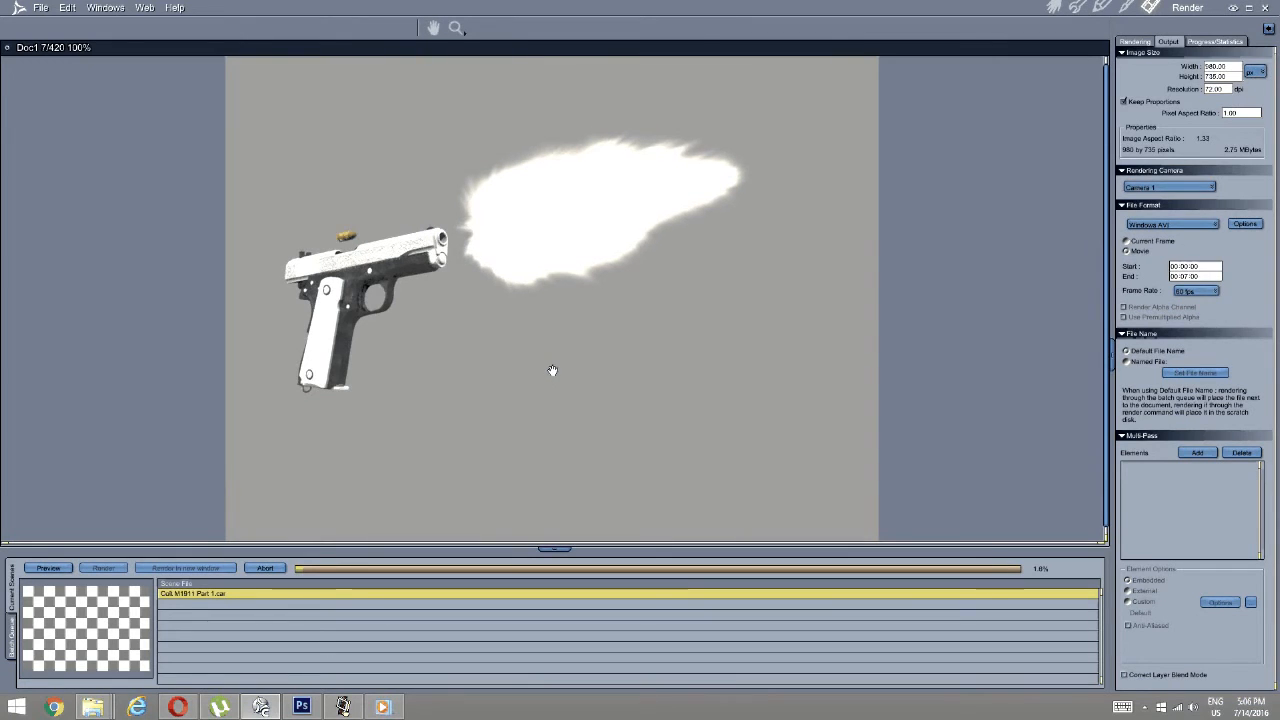
click(380, 707)
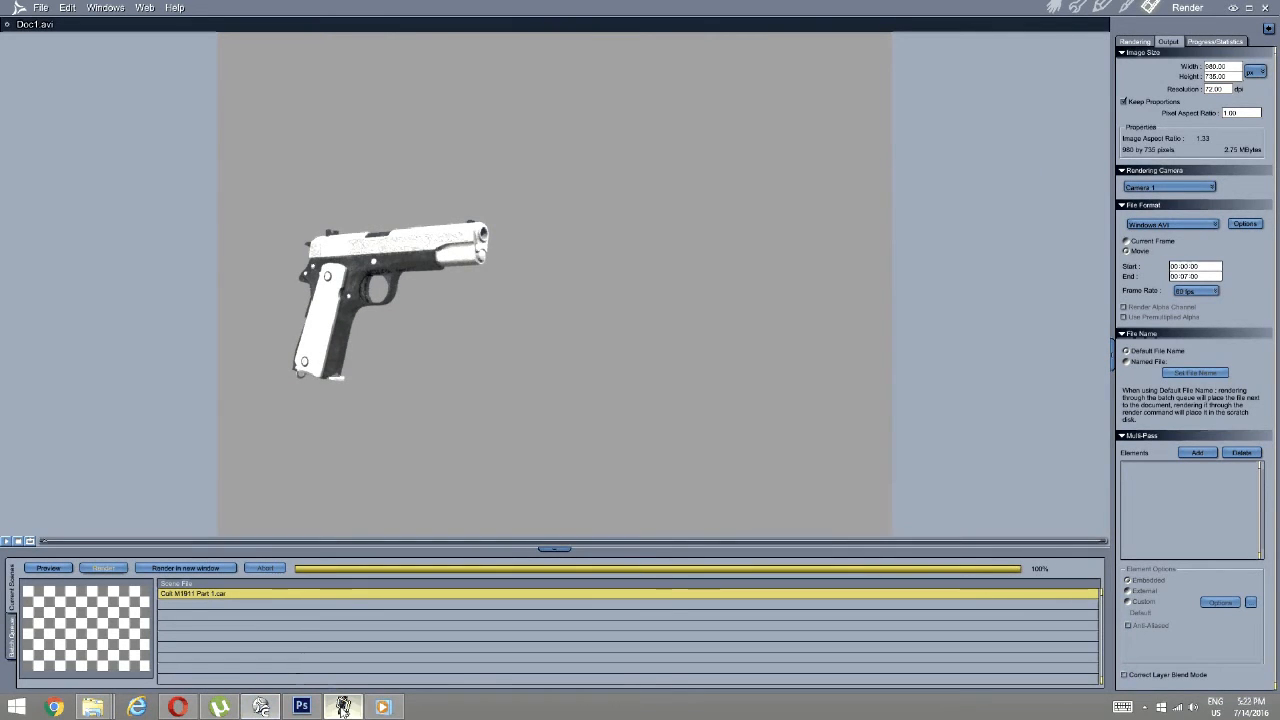
click(343, 707)
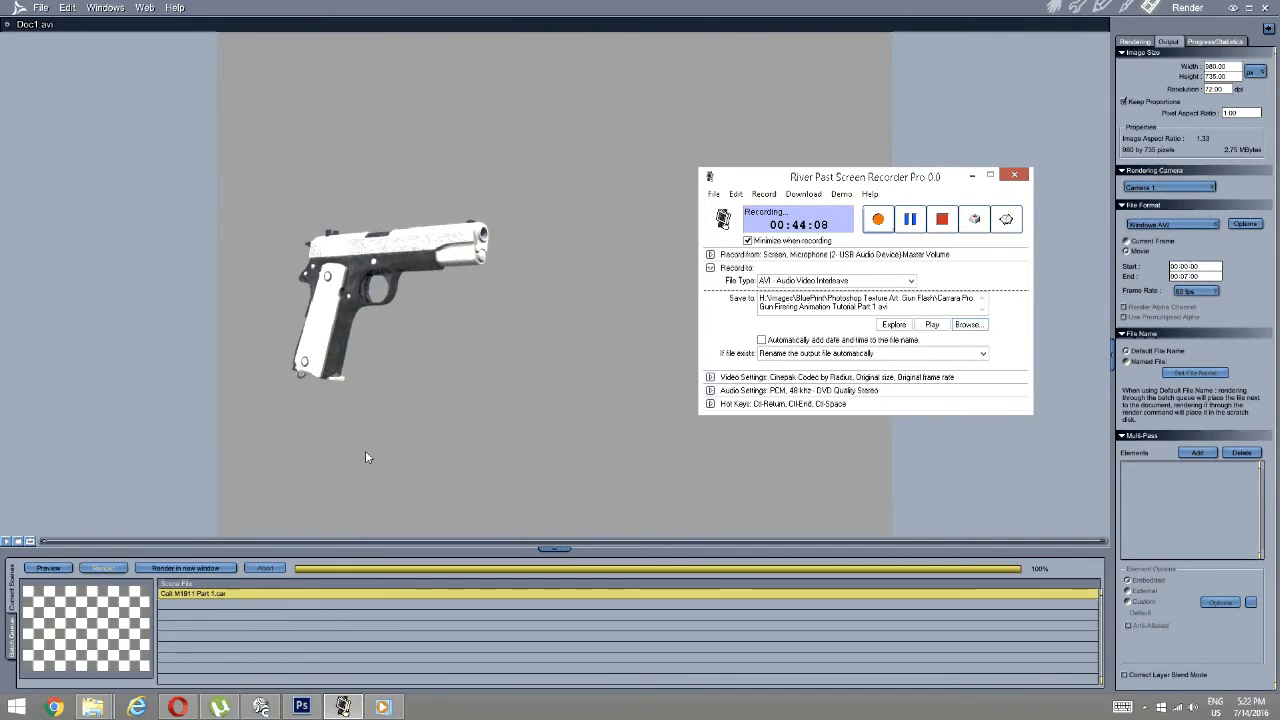
click(31, 541)
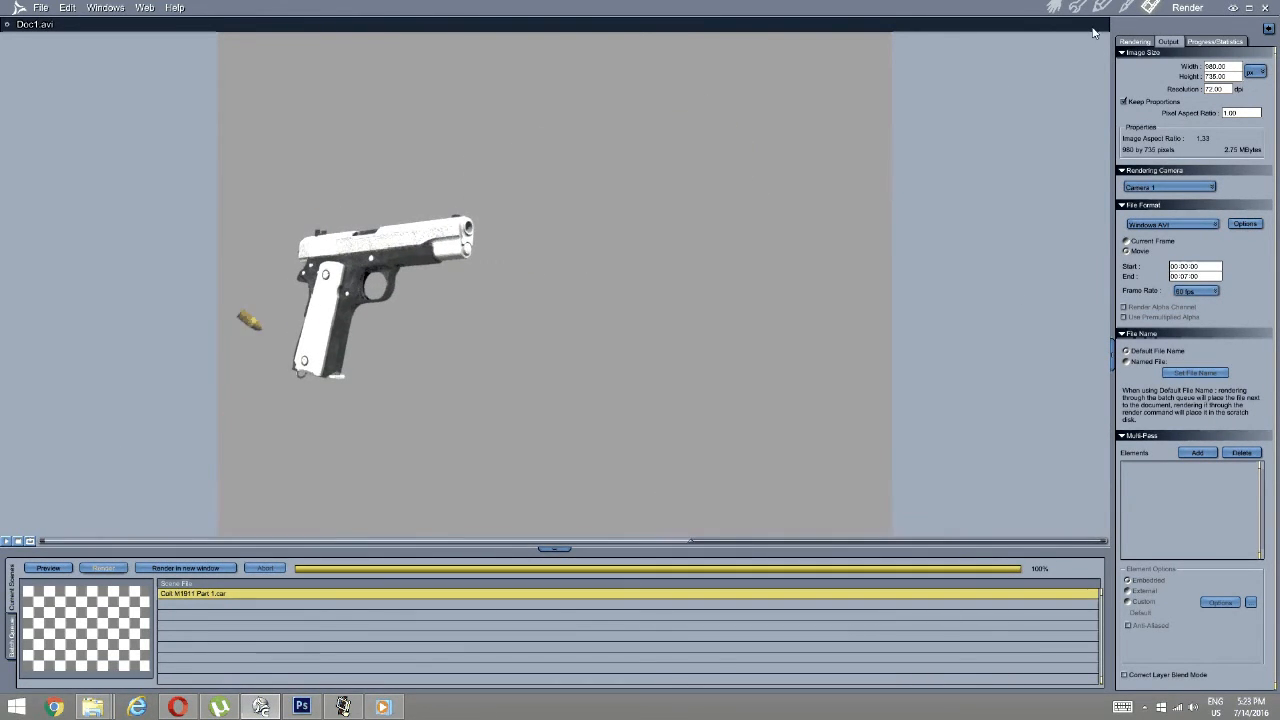
Start saving the rendered movie under a new name with the Desktop as the destination folder.
click(41, 8)
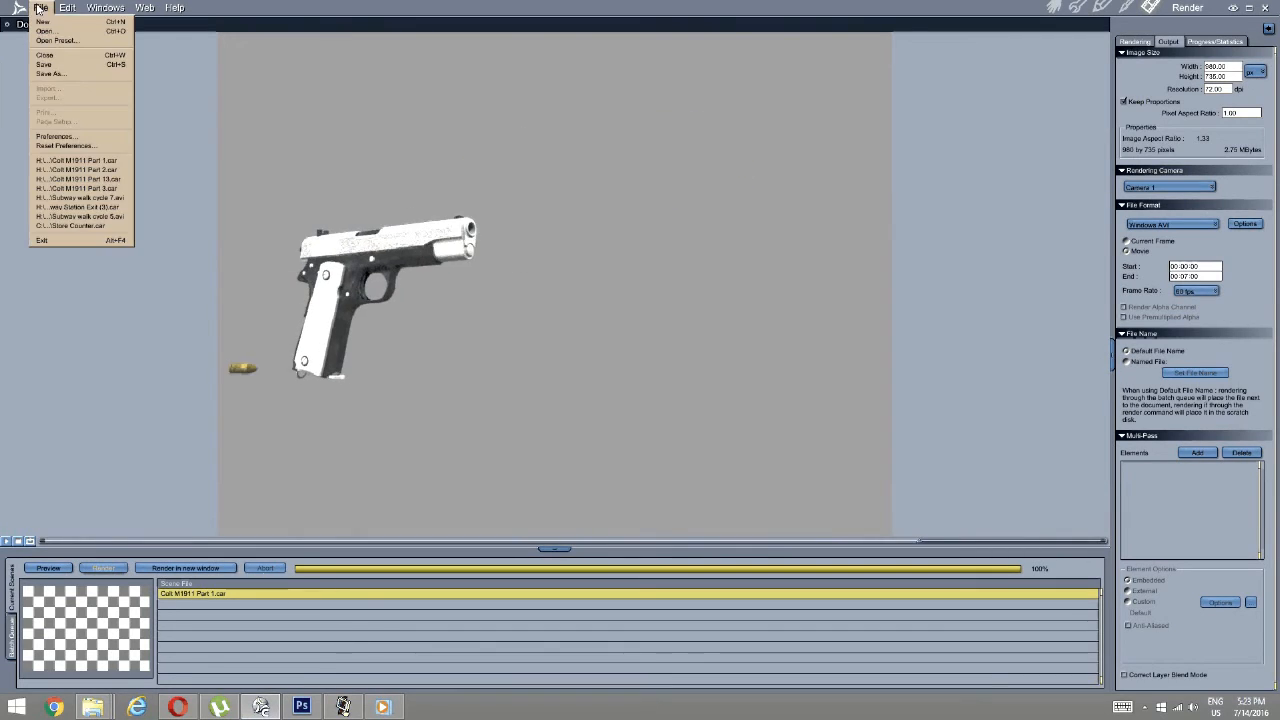
click(52, 74)
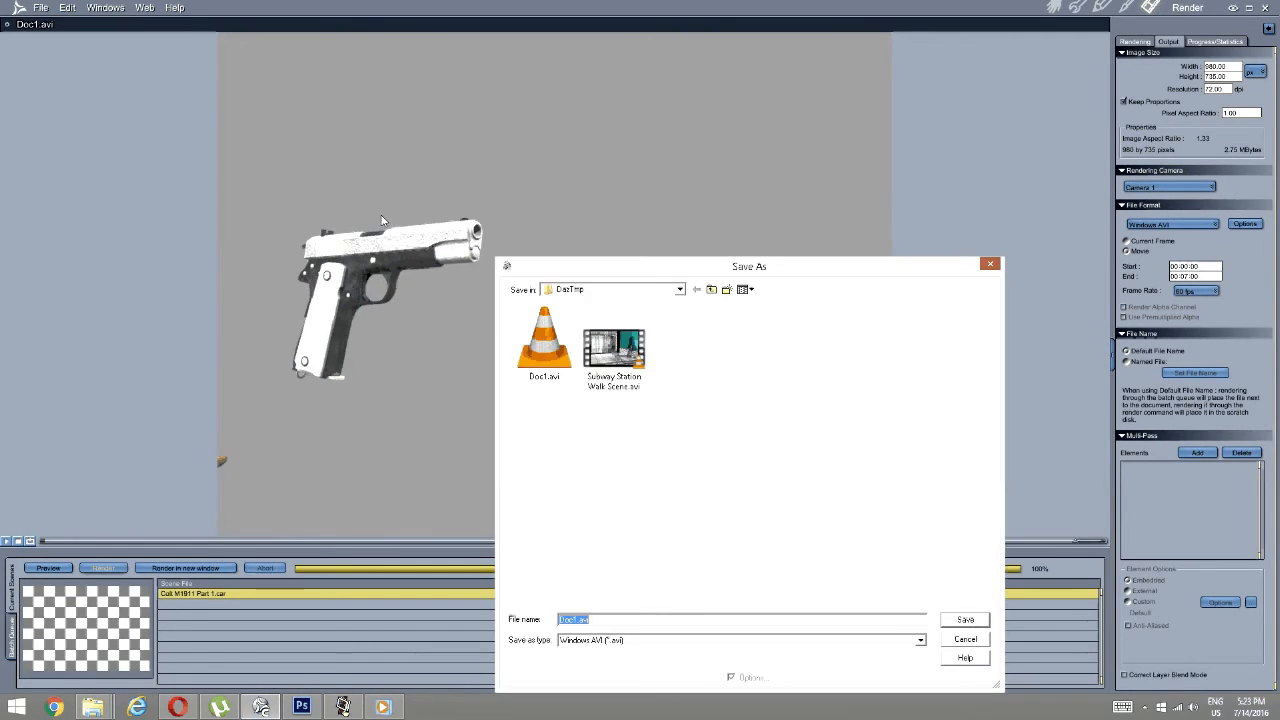
click(679, 291)
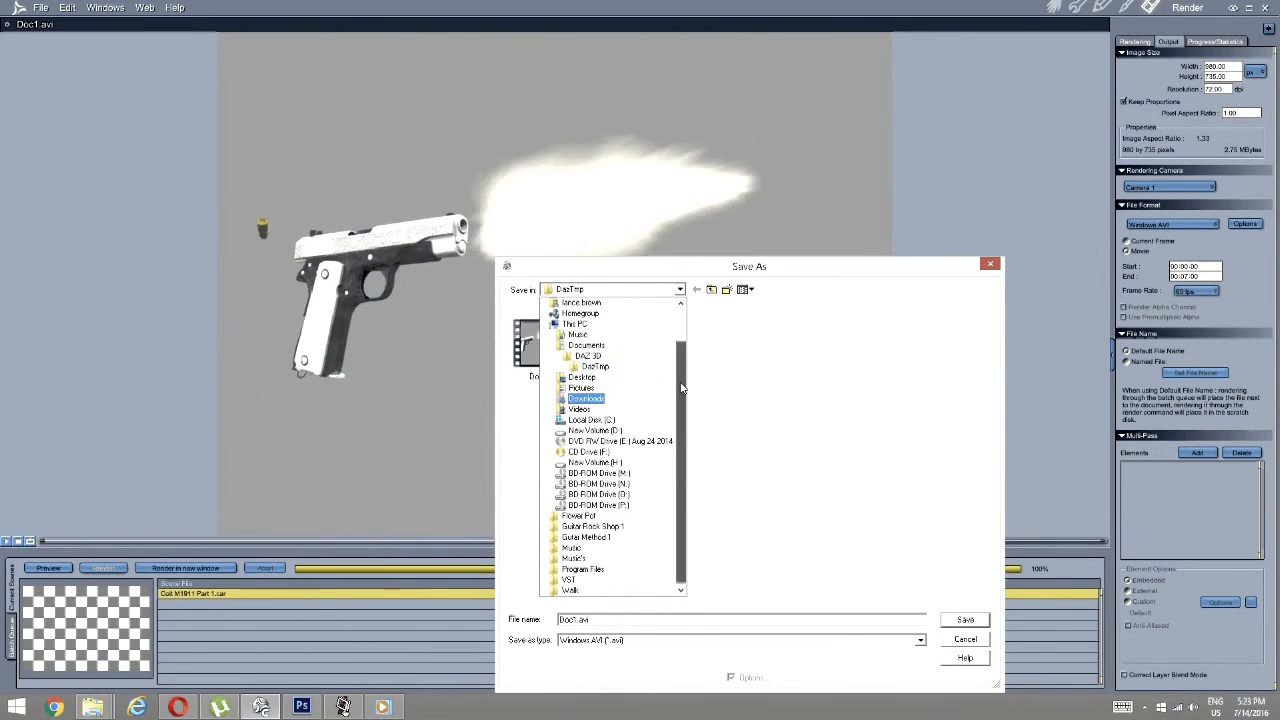
click(569, 303)
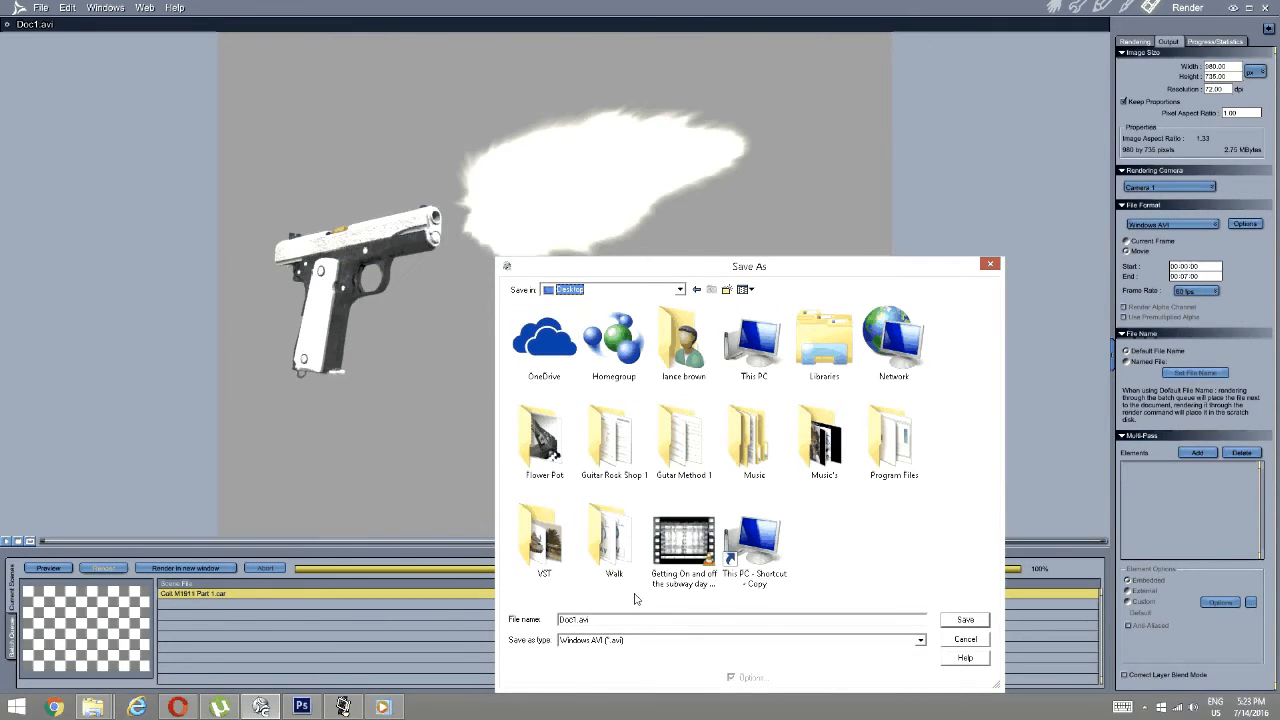
Name the movie "Colt M1911 Gun Firering Animation .avi" and save it to the Desktop as Windows AVI.
click(577, 618)
key(BackSpace)
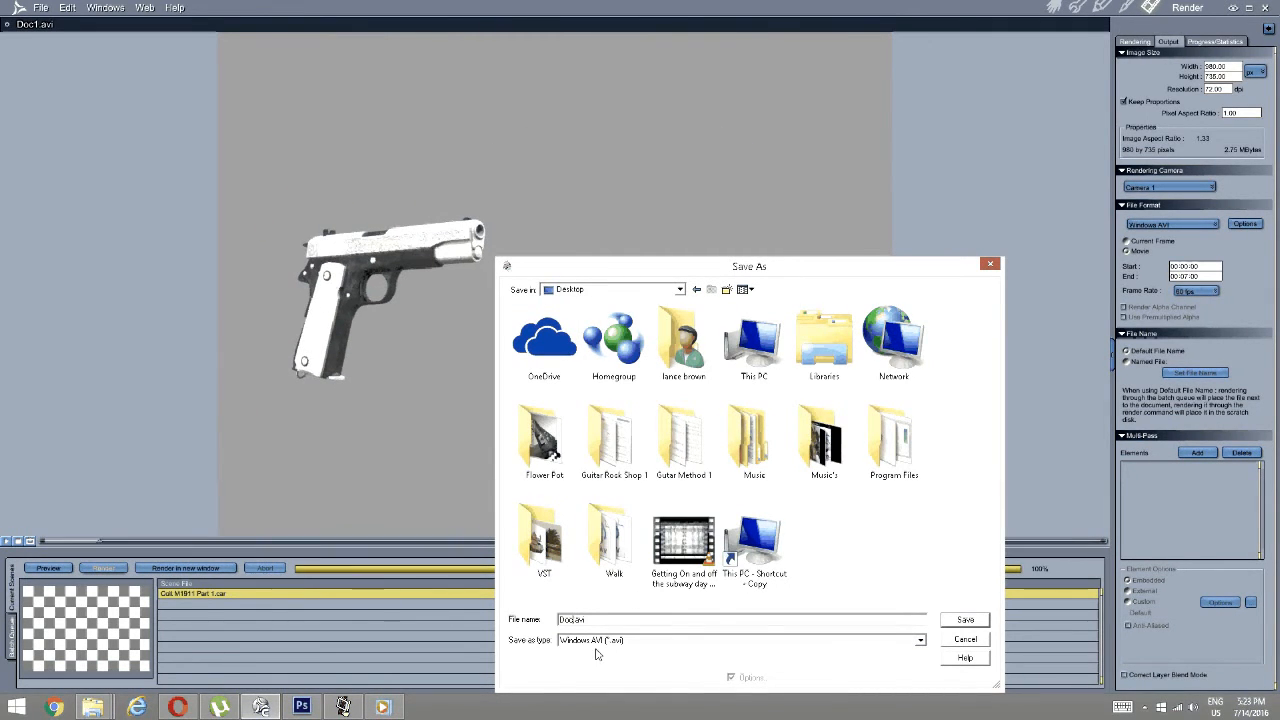
key(BackSpace)
key(BackSpace)
key(BackSpace)
text(Gun)
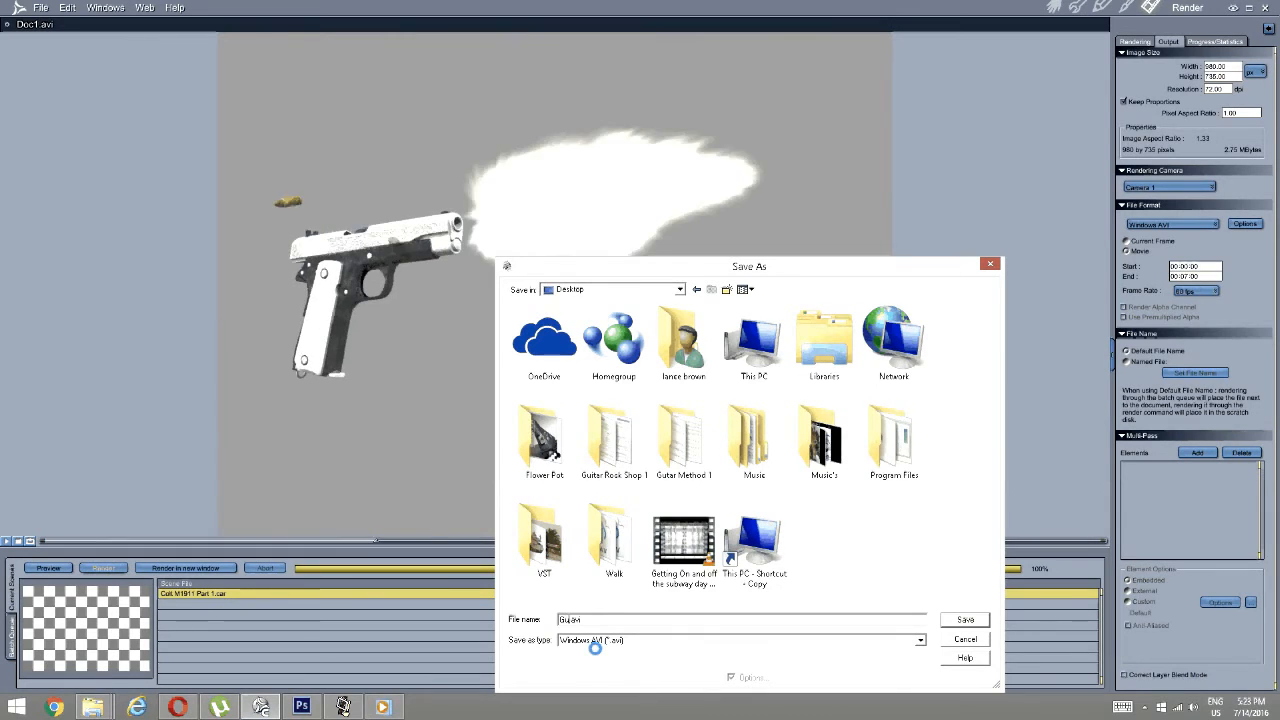
text( Fire)
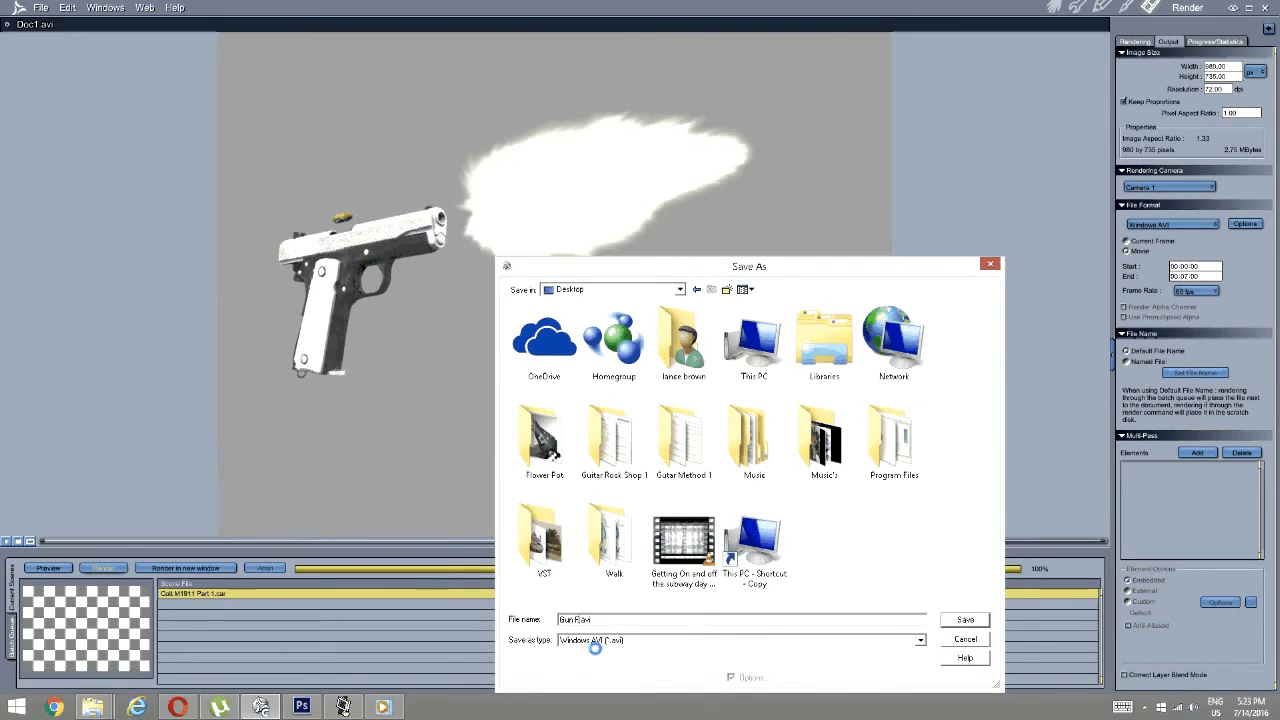
text(in)
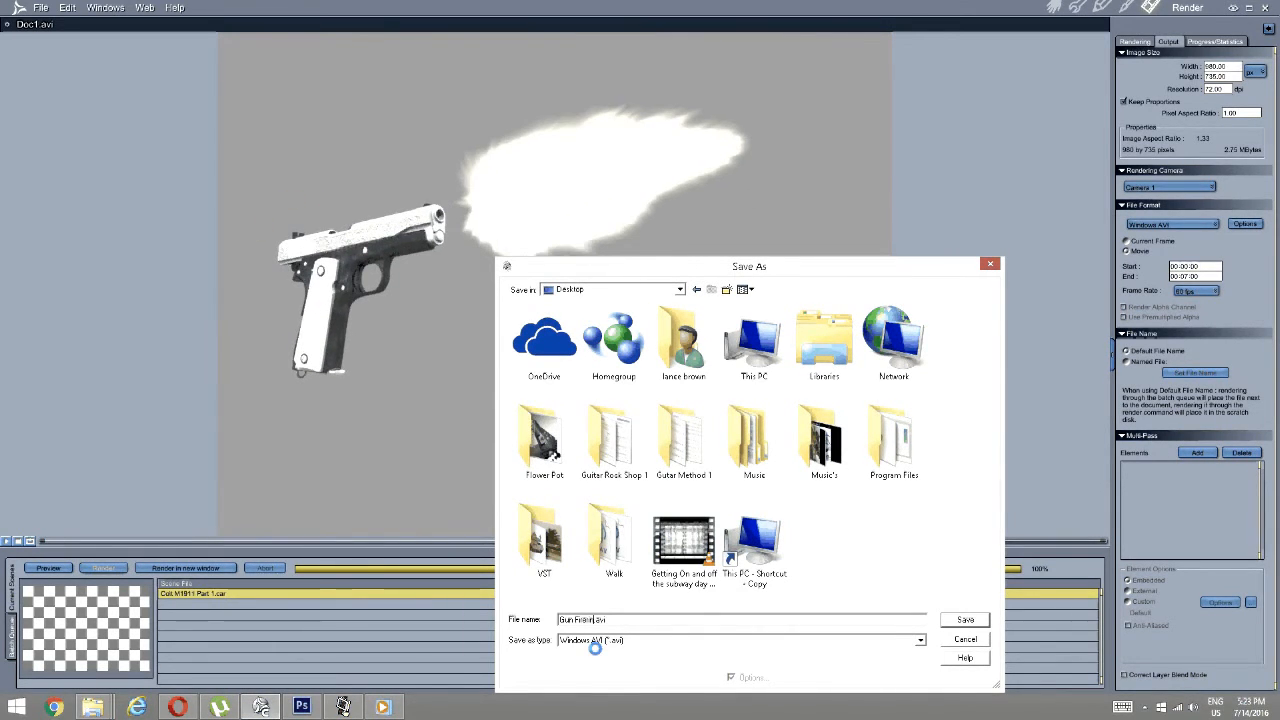
text(g)
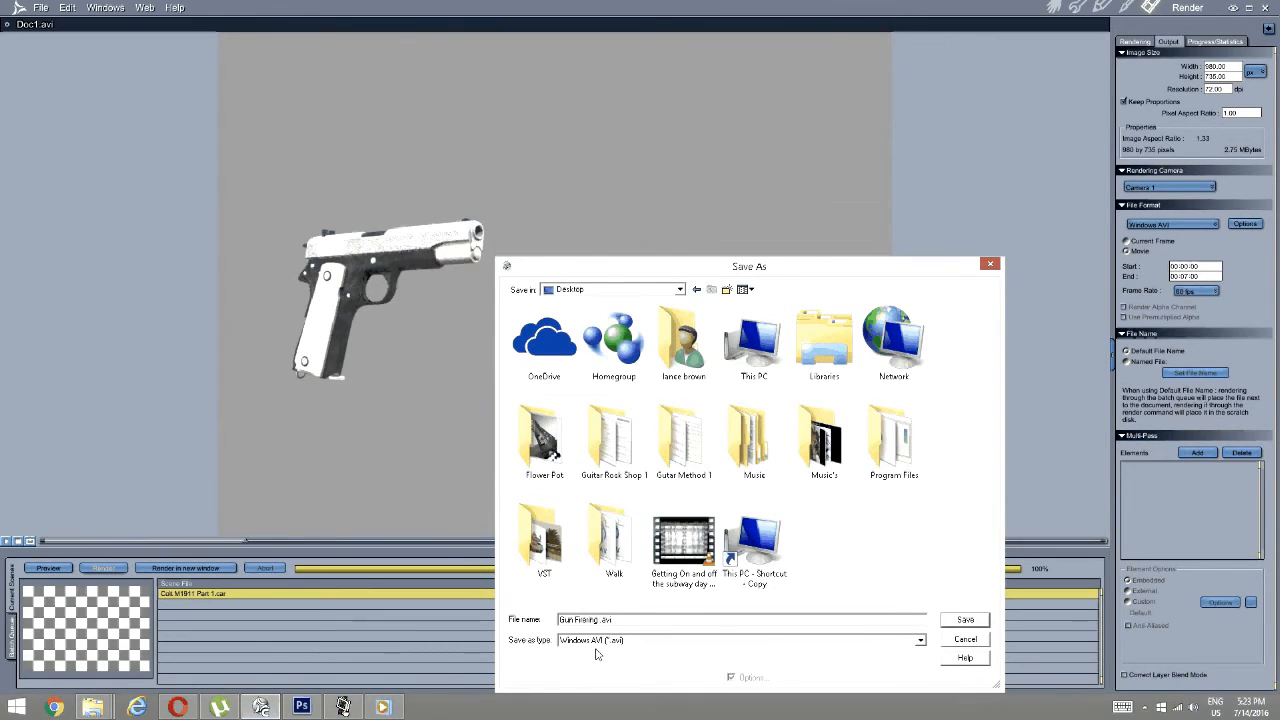
key(BackSpace)
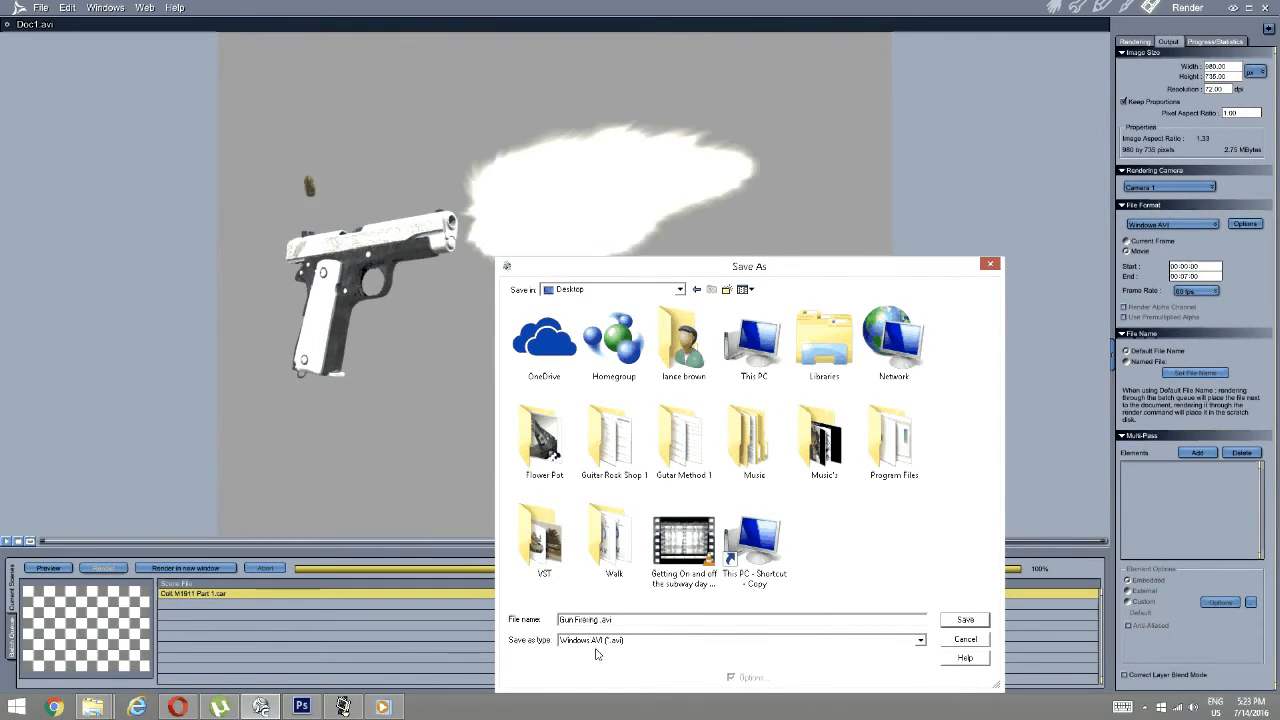
key(Home)
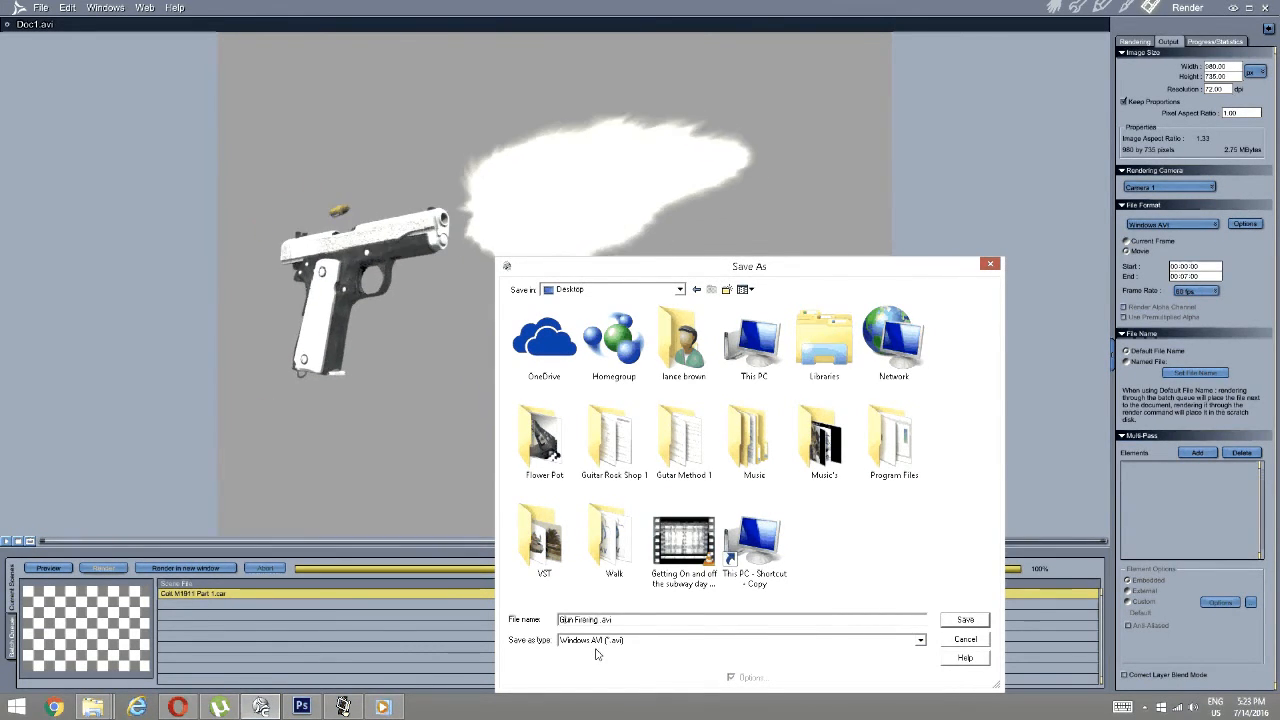
text(G )
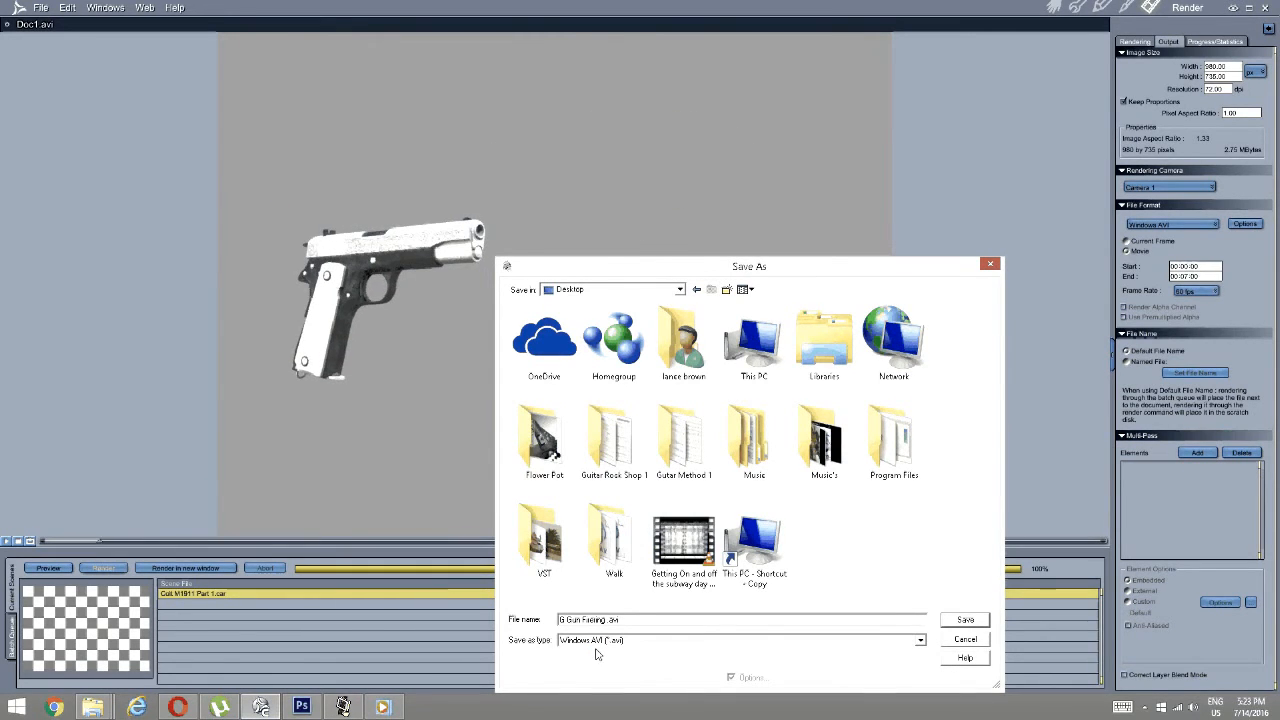
text(o)
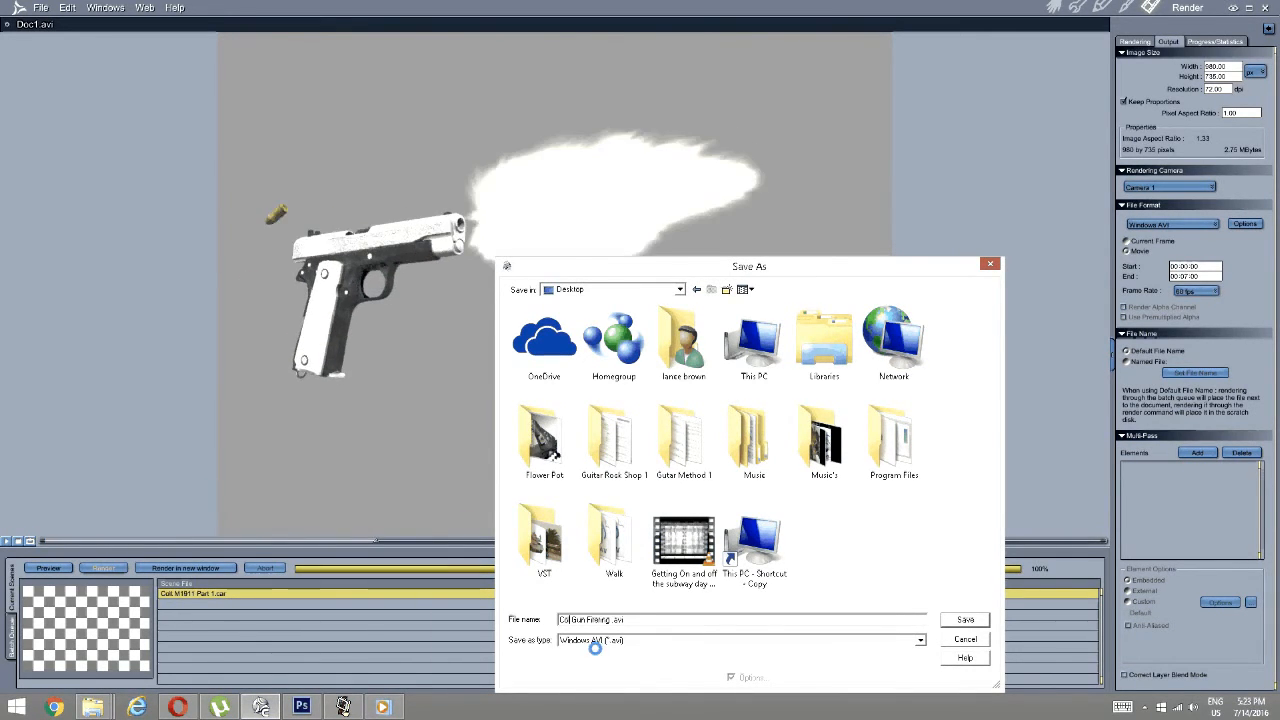
text(lt M)
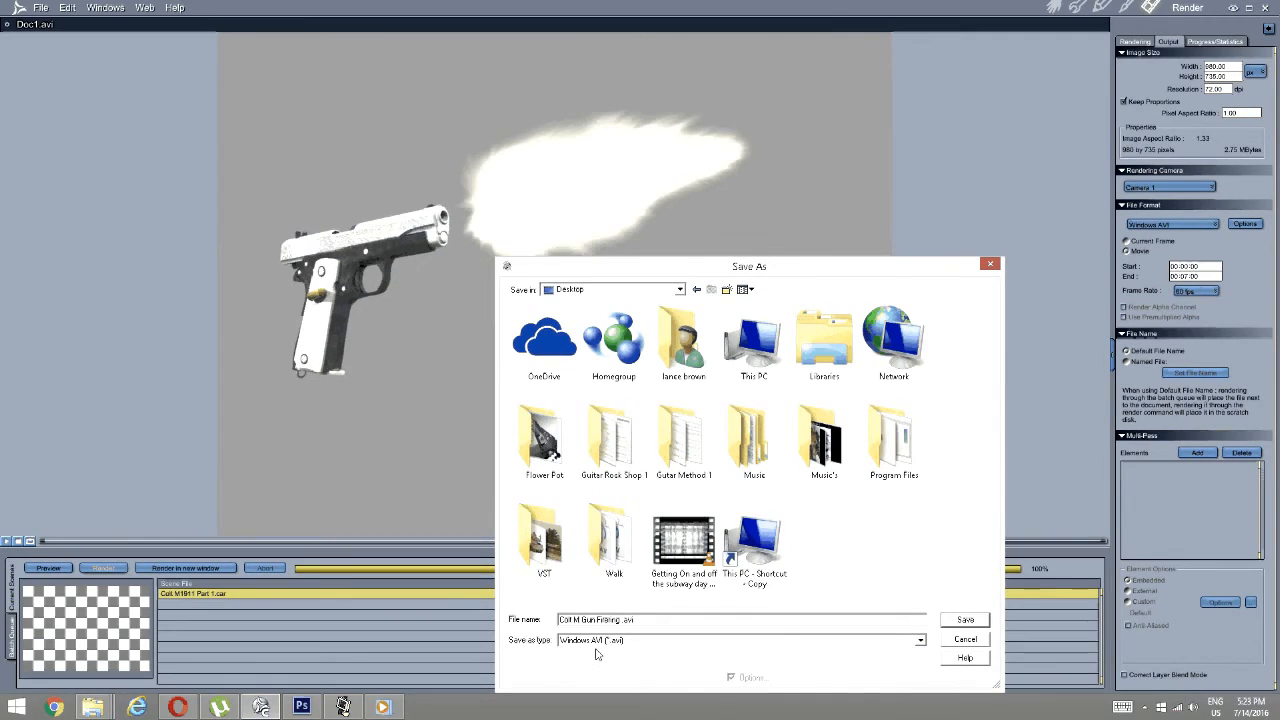
text(1911 )
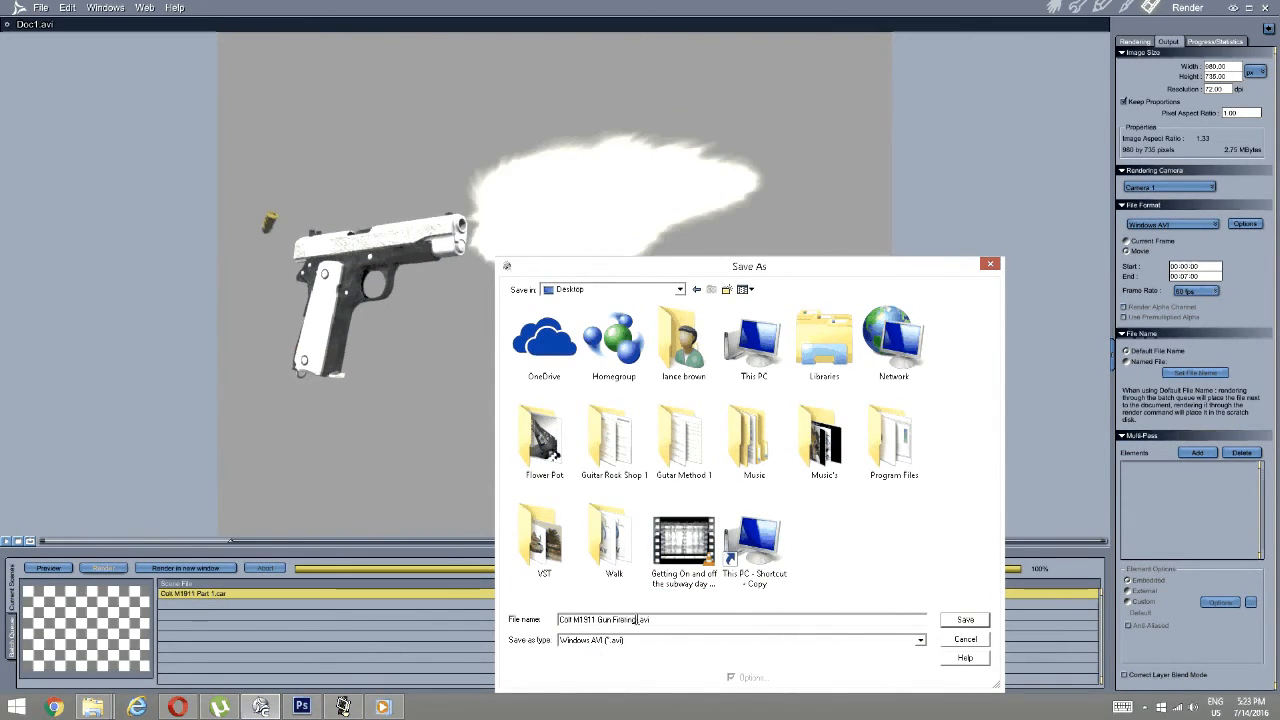
text( an)
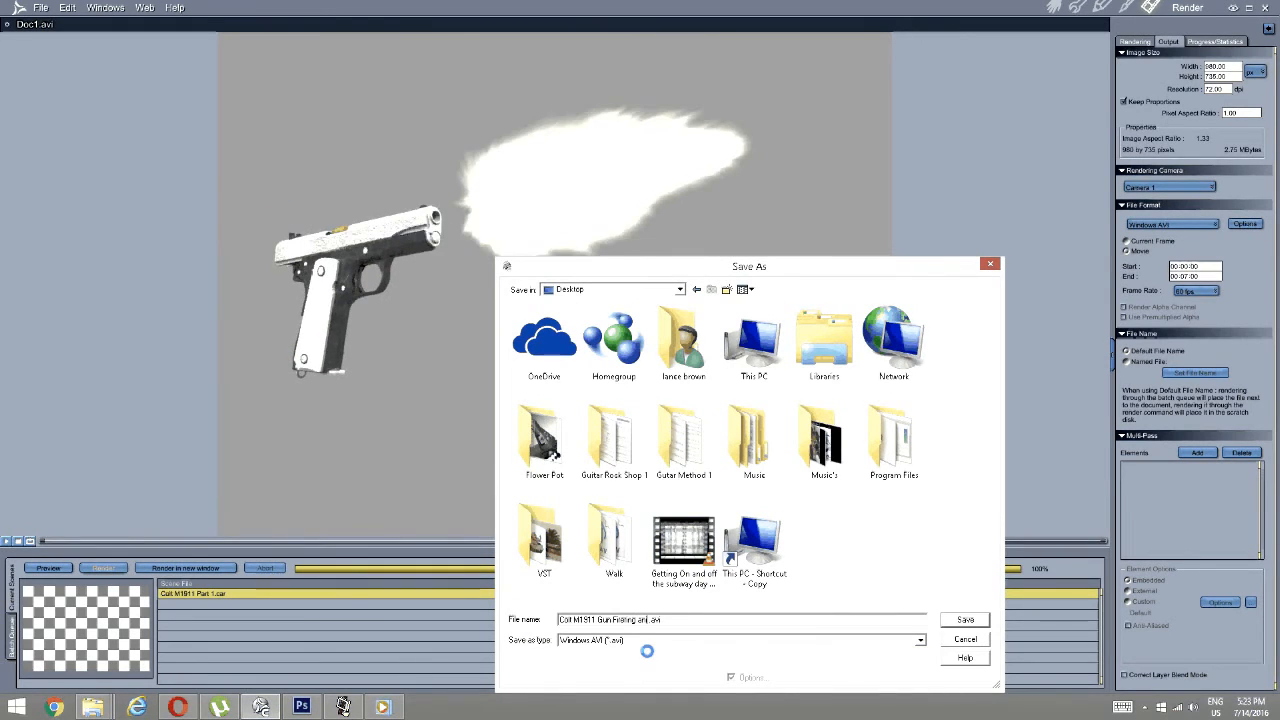
text(imation)
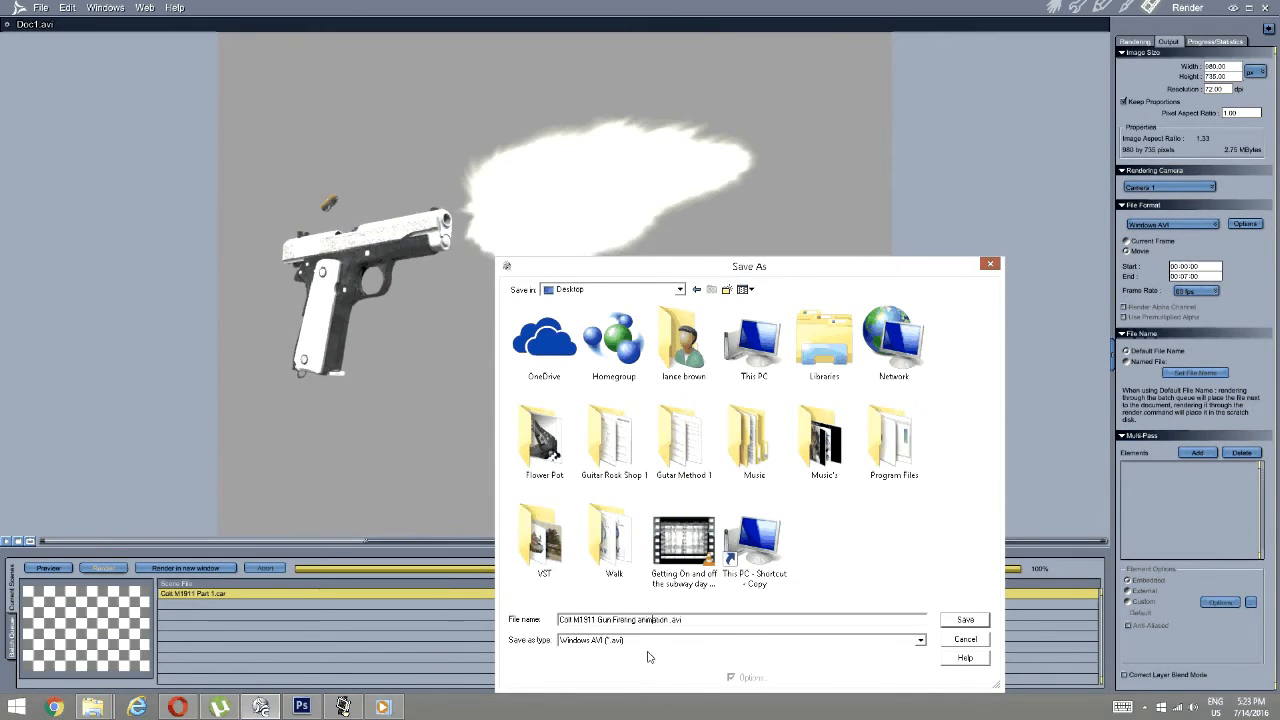
key(Left)
key(Left)
key(Left)
key(BackSpace)
text(A)
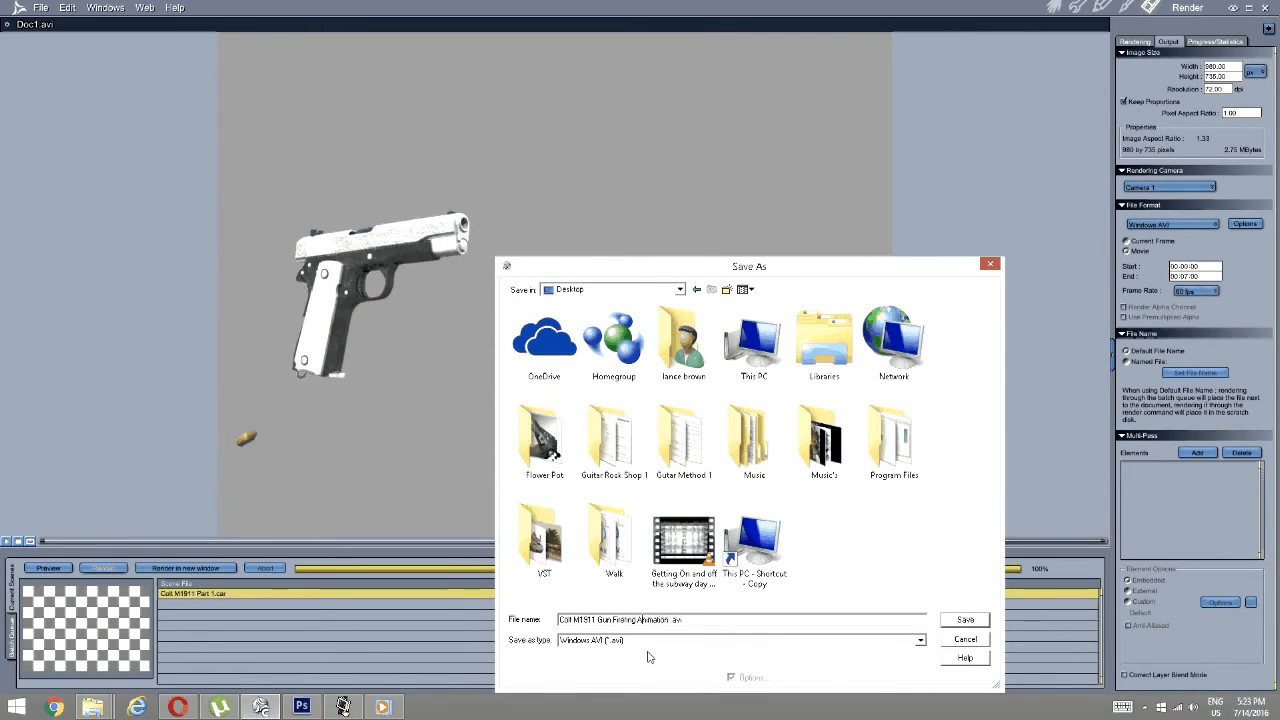
click(965, 620)
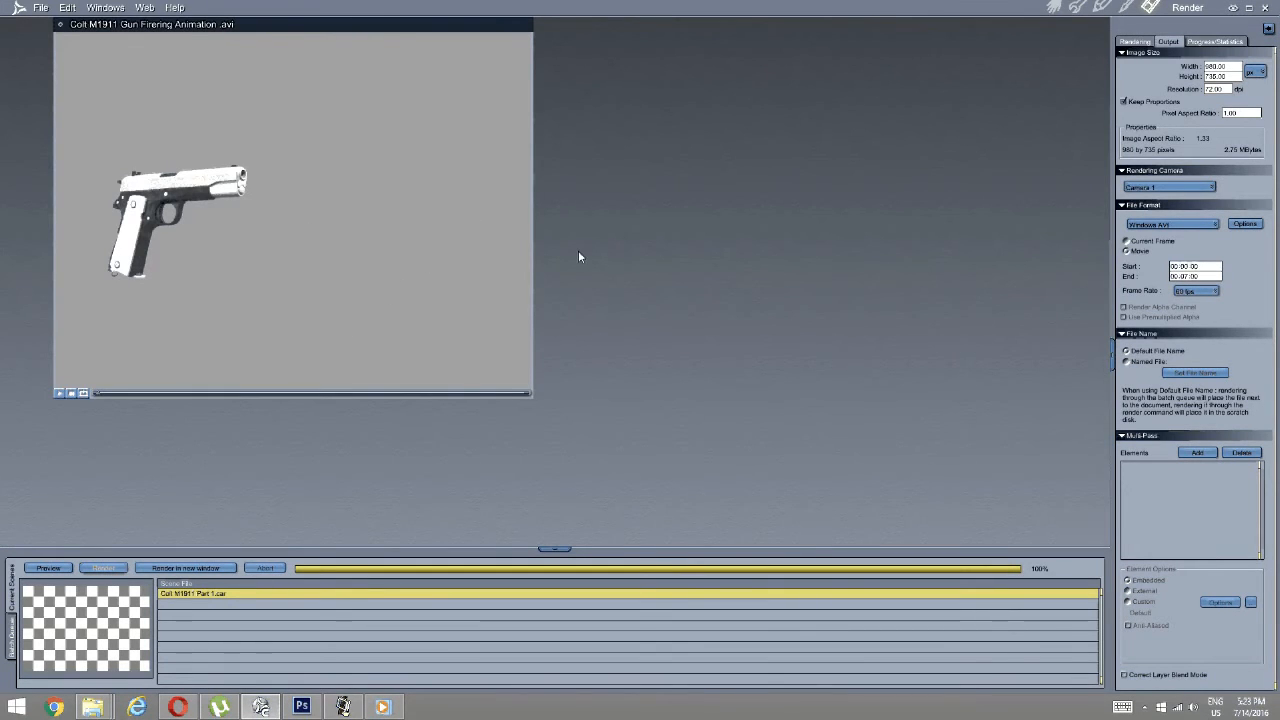
Return to the Assemble room and close Carrara.
click(1053, 8)
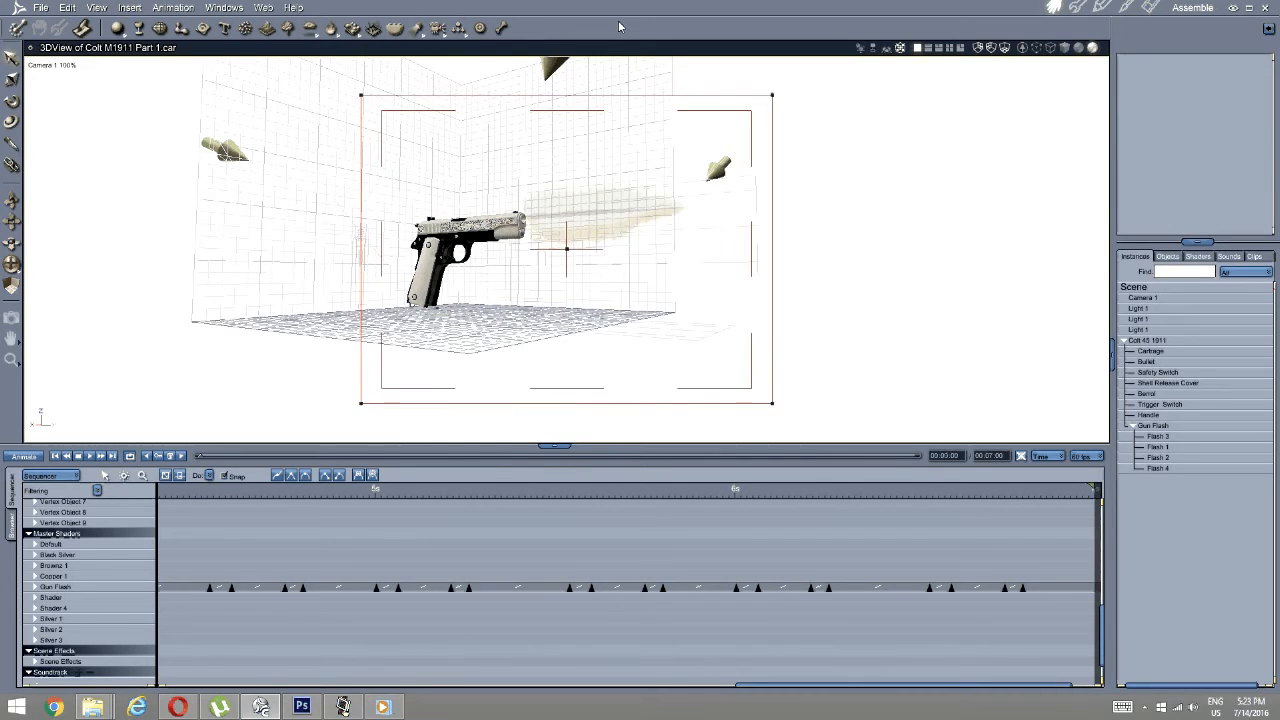
click(1266, 8)
click(585, 394)
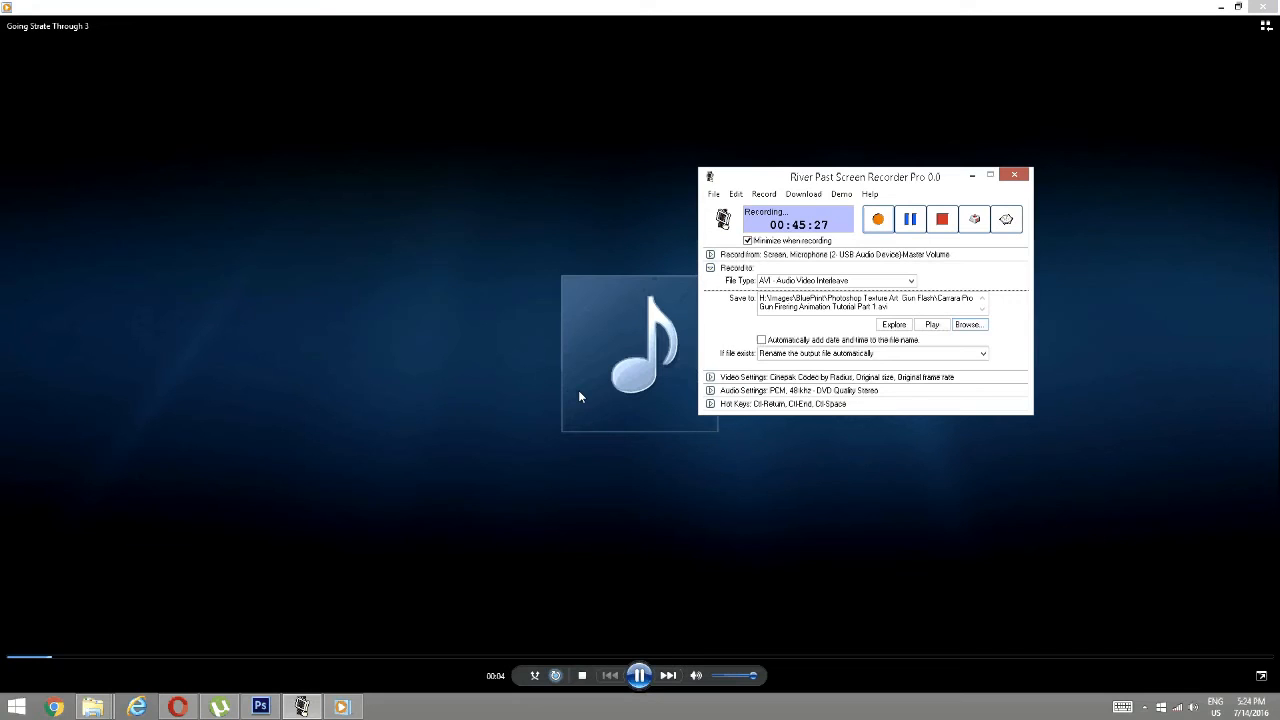
In File Explorer, open New folder (6) under New Volume (H:), Files, Sound Effects, Jeep Sound Effect, Sound Effects.
click(1222, 9)
click(1222, 9)
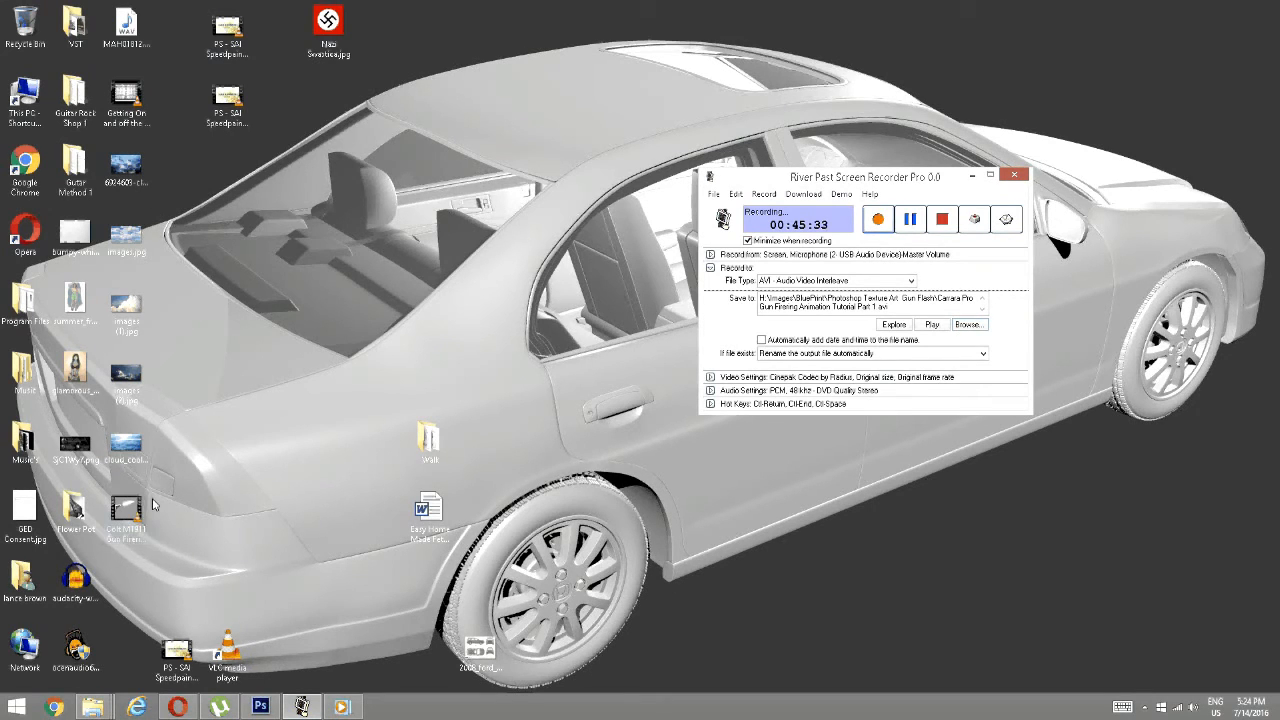
click(27, 104)
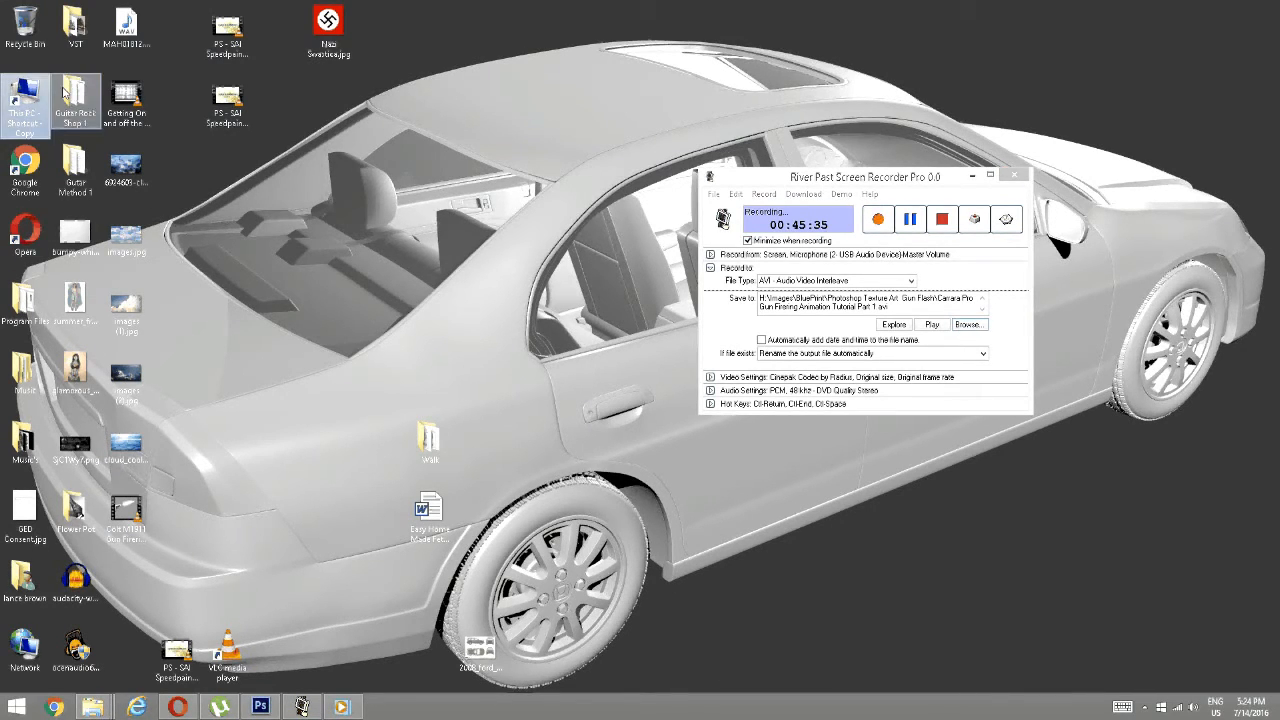
double_click(27, 104)
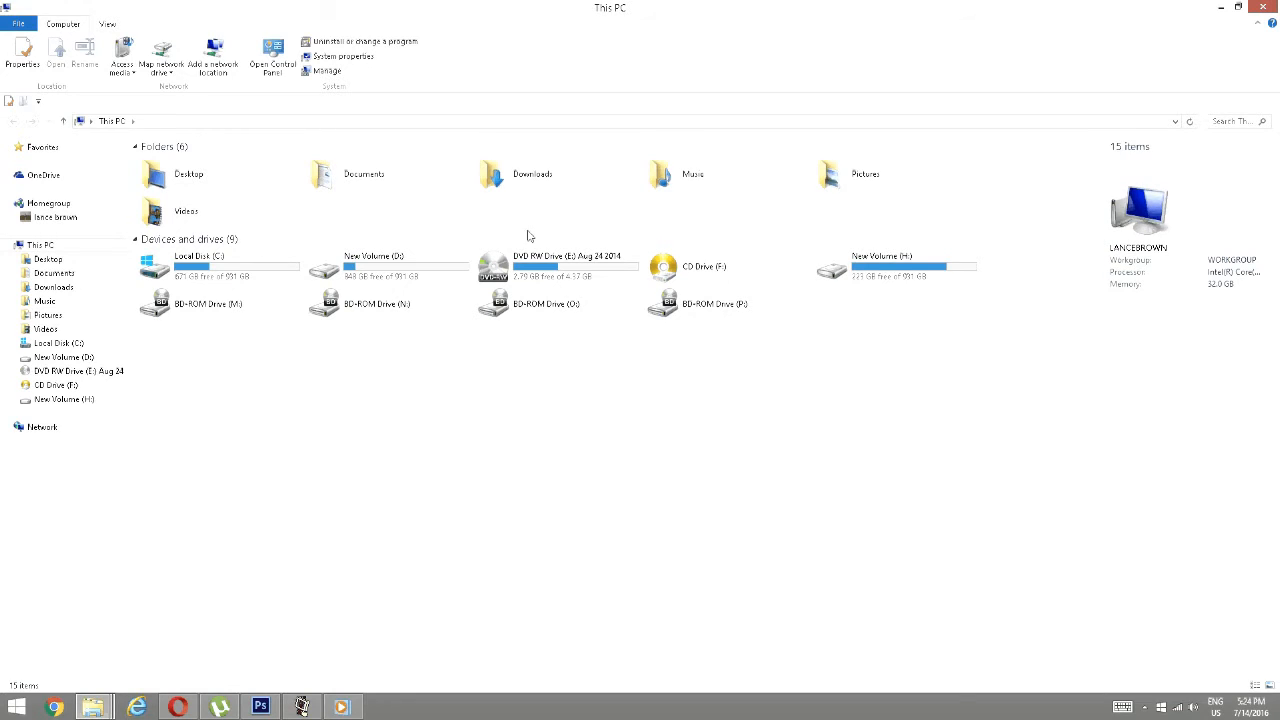
double_click(880, 258)
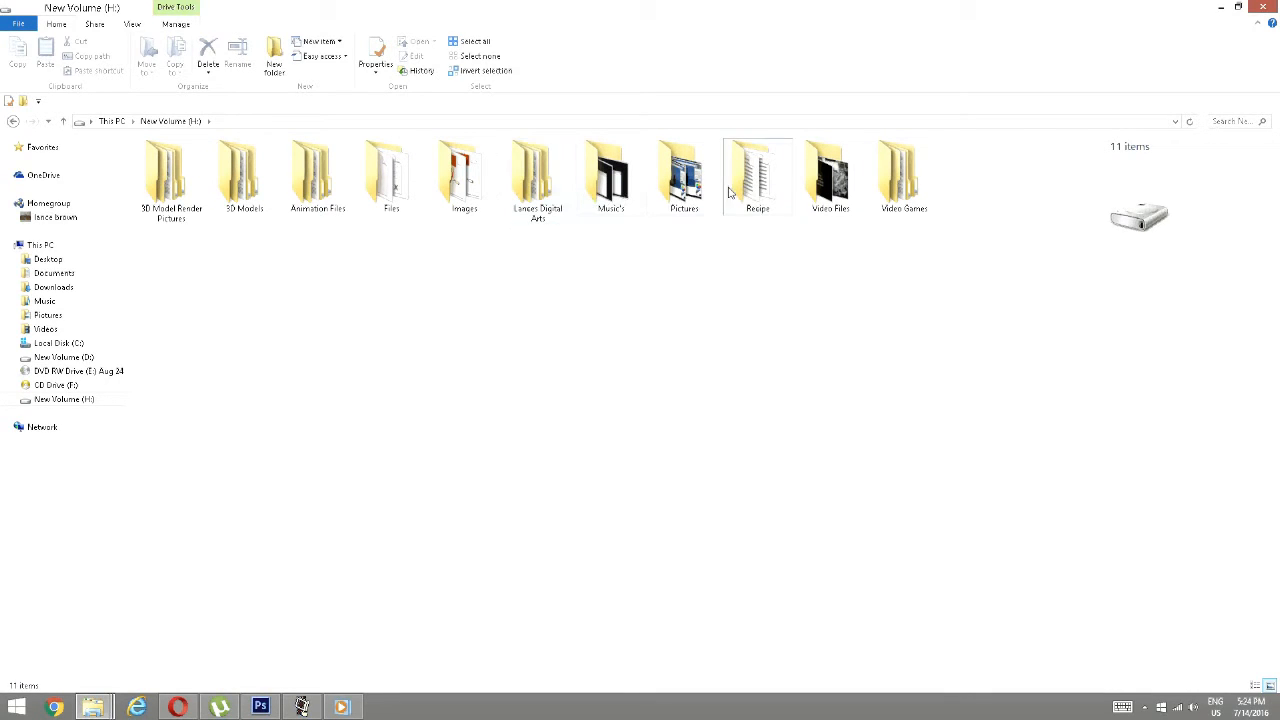
double_click(391, 175)
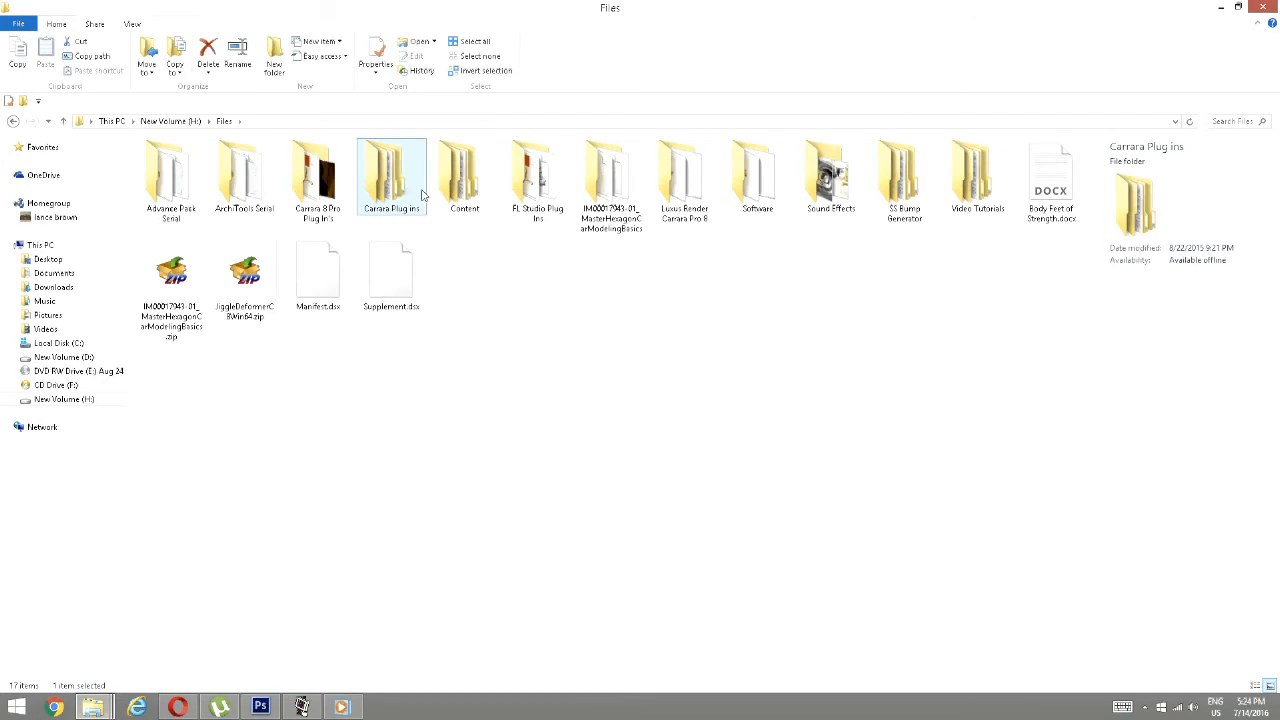
double_click(808, 193)
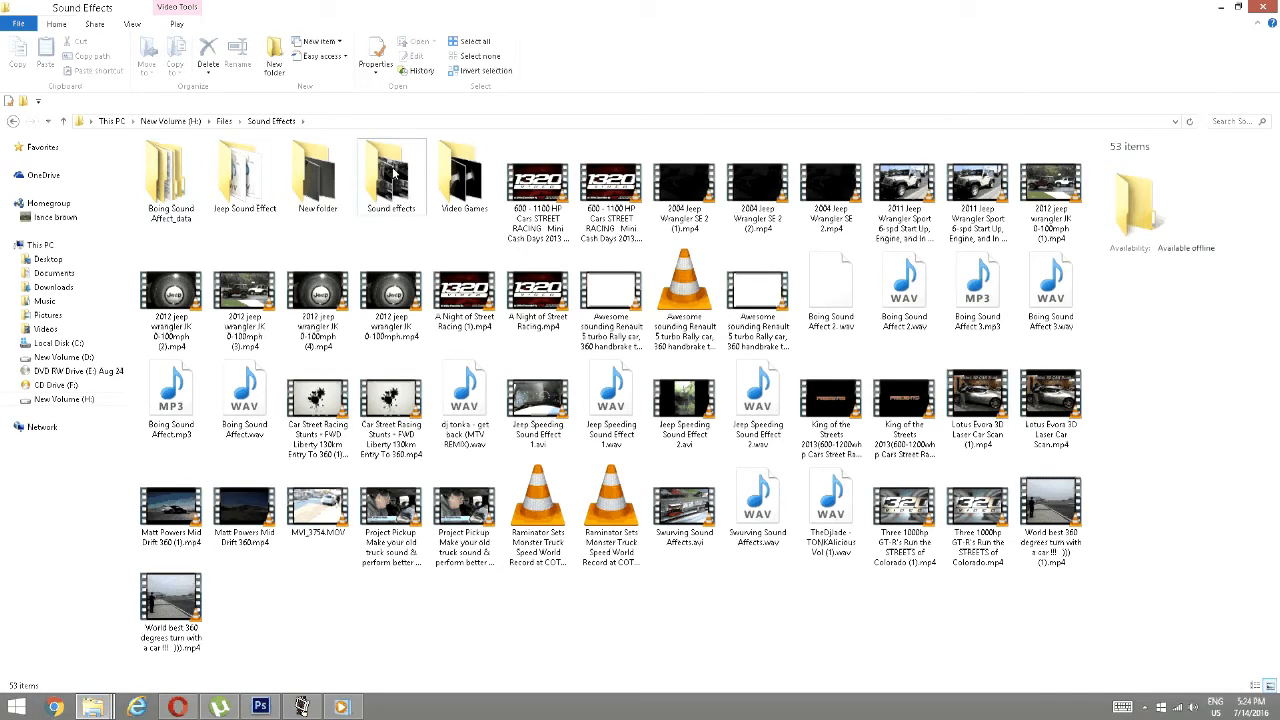
double_click(245, 180)
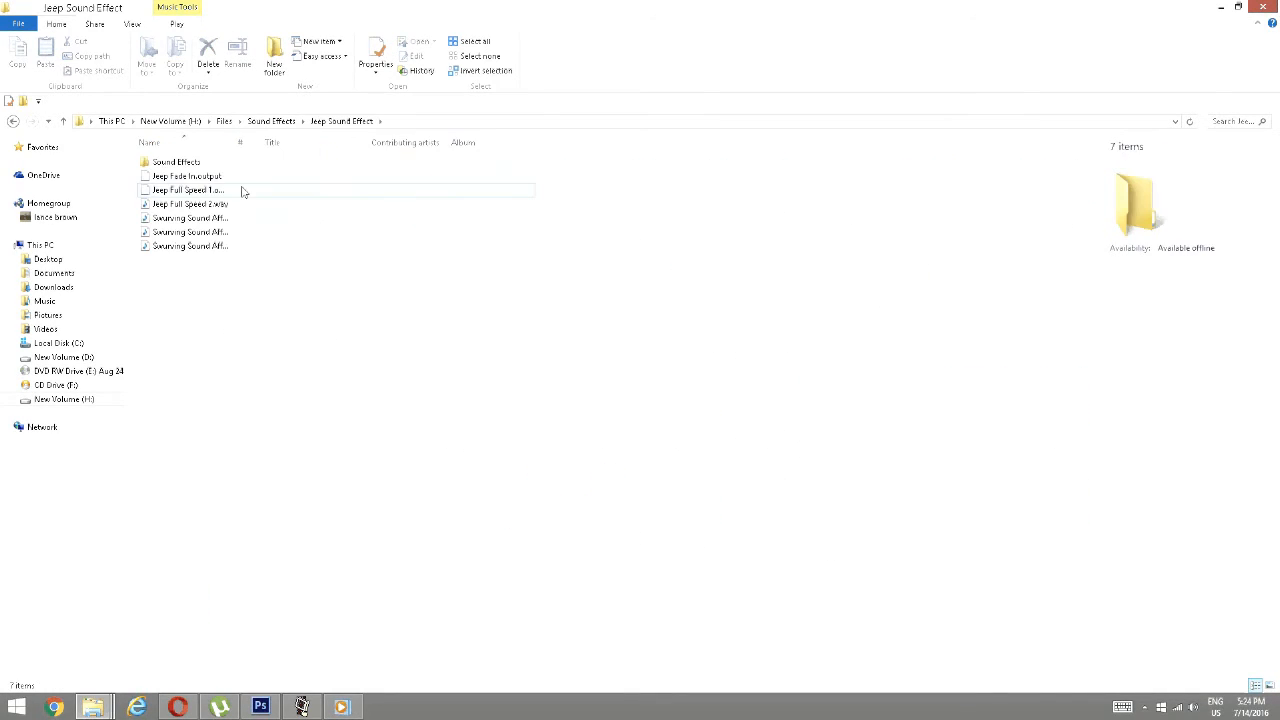
double_click(165, 162)
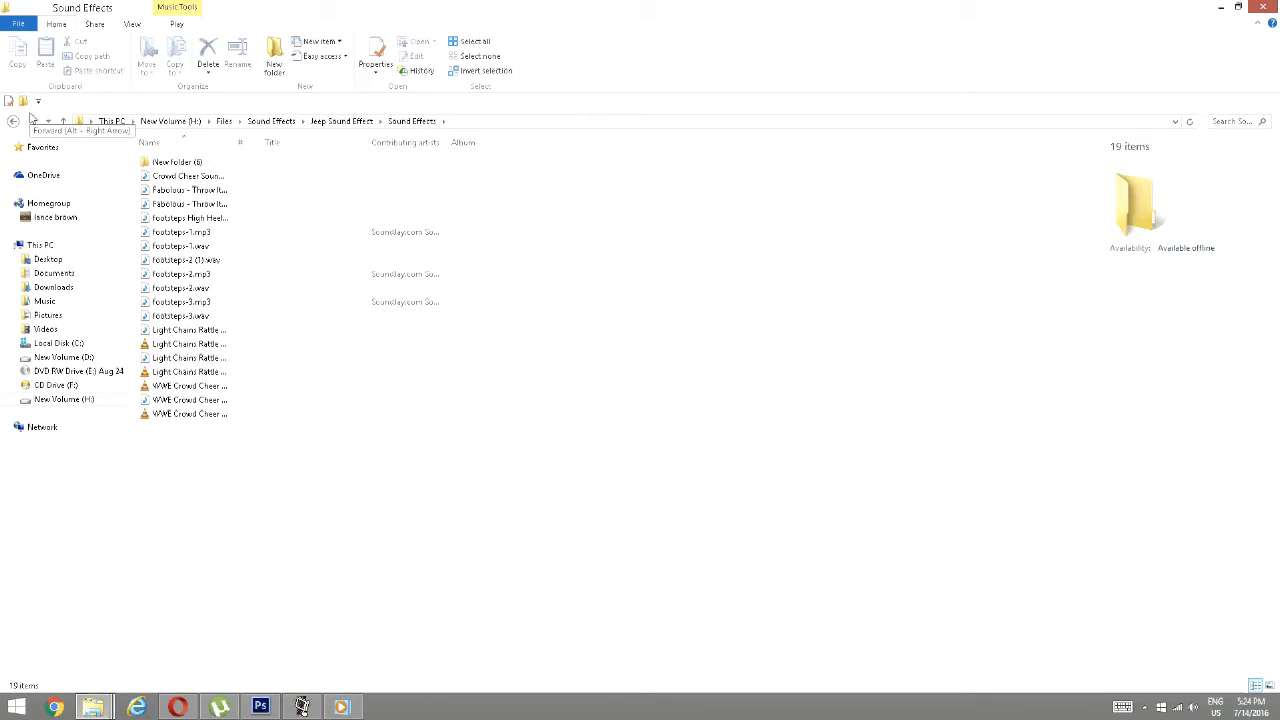
double_click(160, 163)
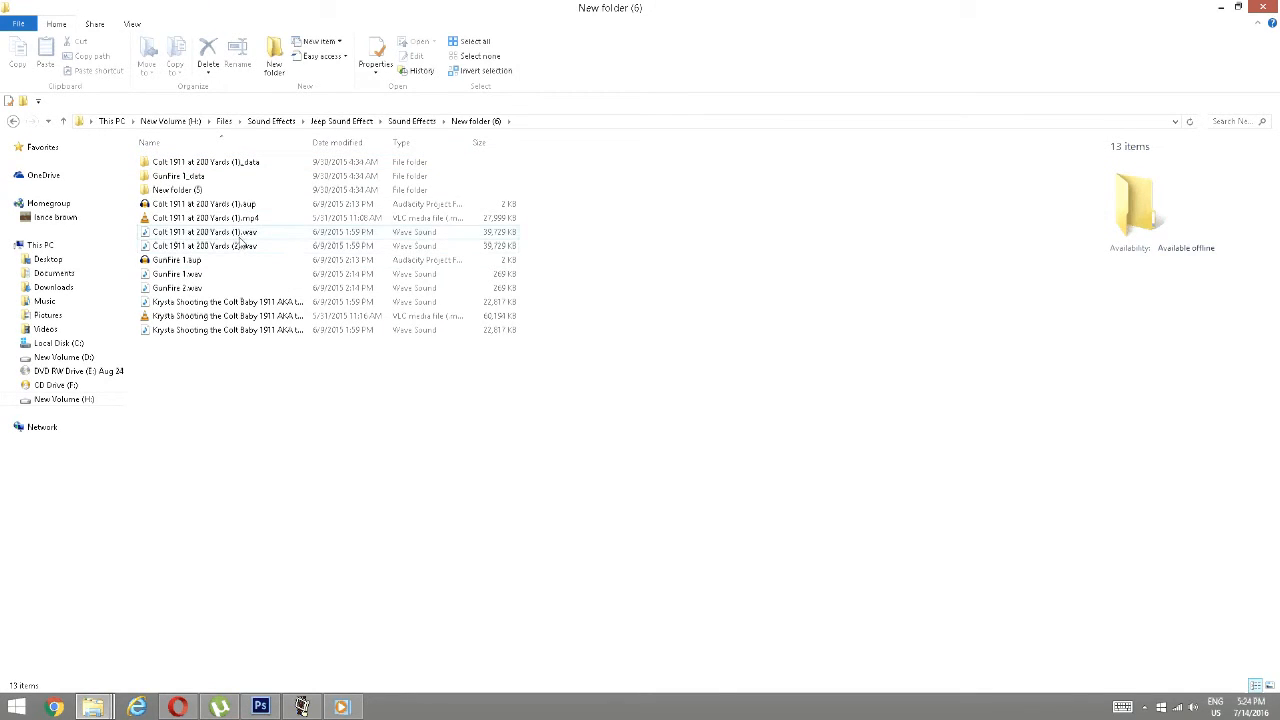
Listen to the GunFire 1.wav and GunFire 2.wav sound effects, closing the media player after each.
double_click(176, 275)
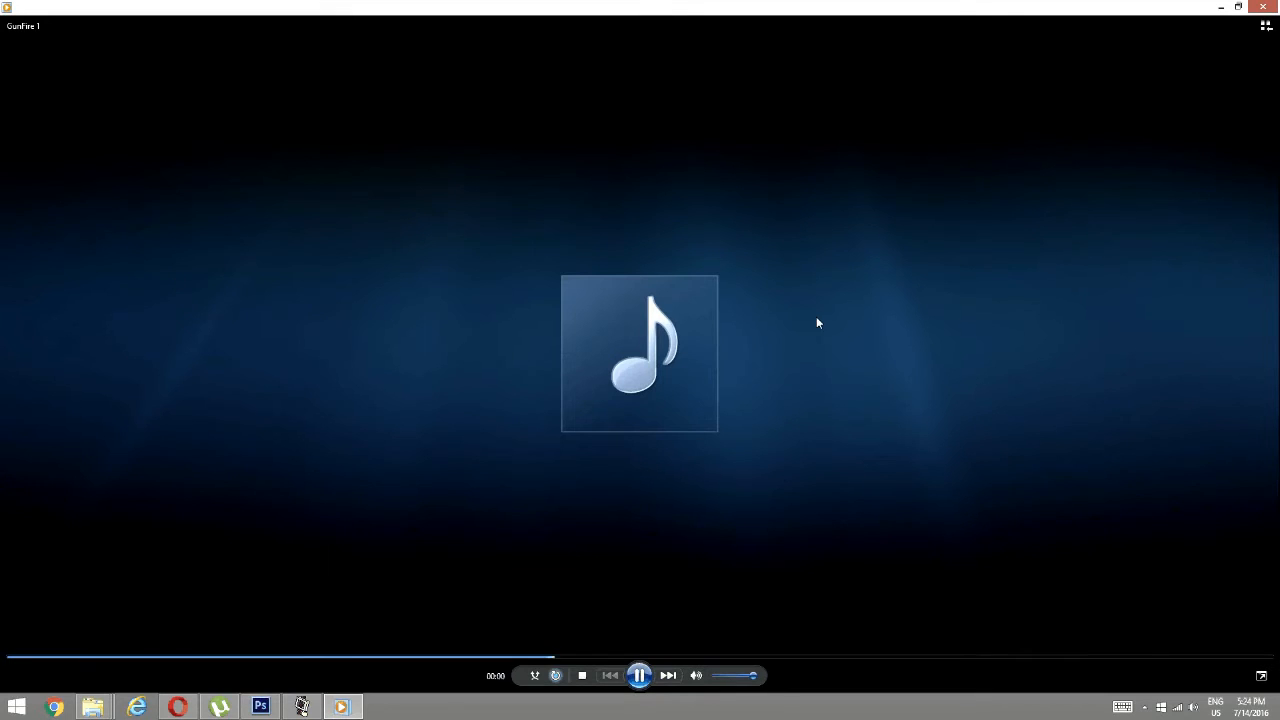
click(1264, 7)
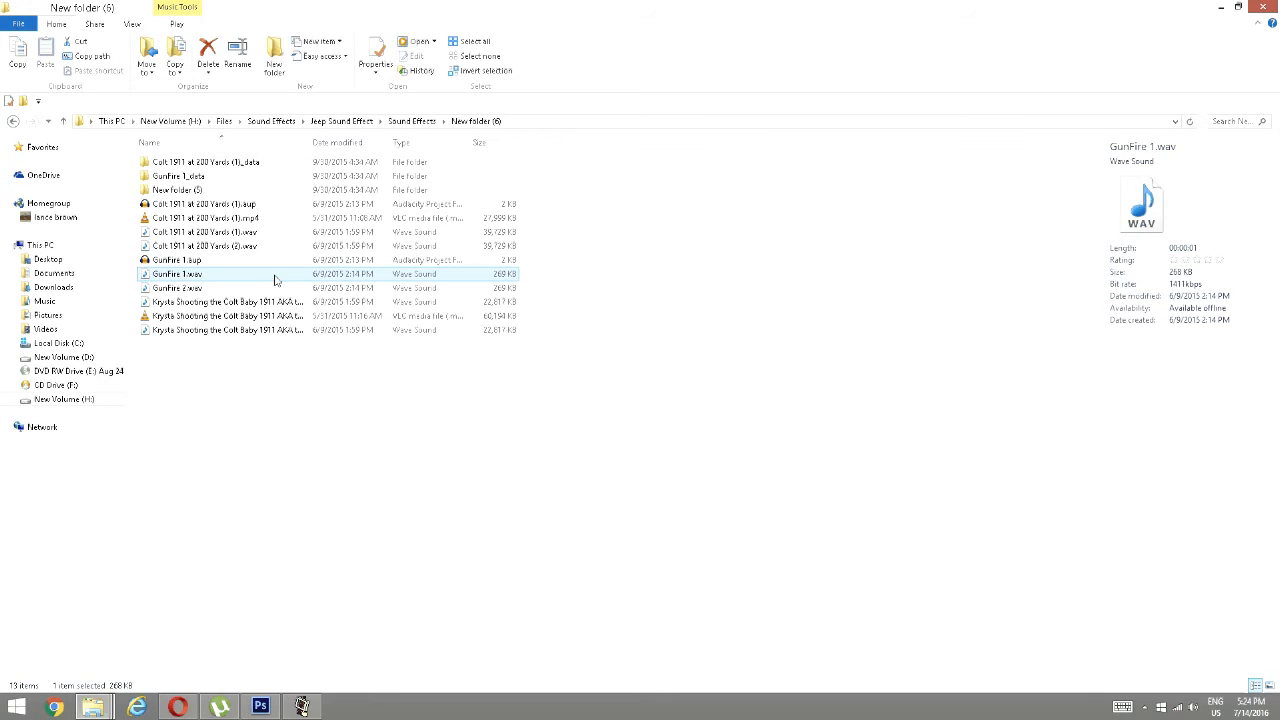
double_click(171, 288)
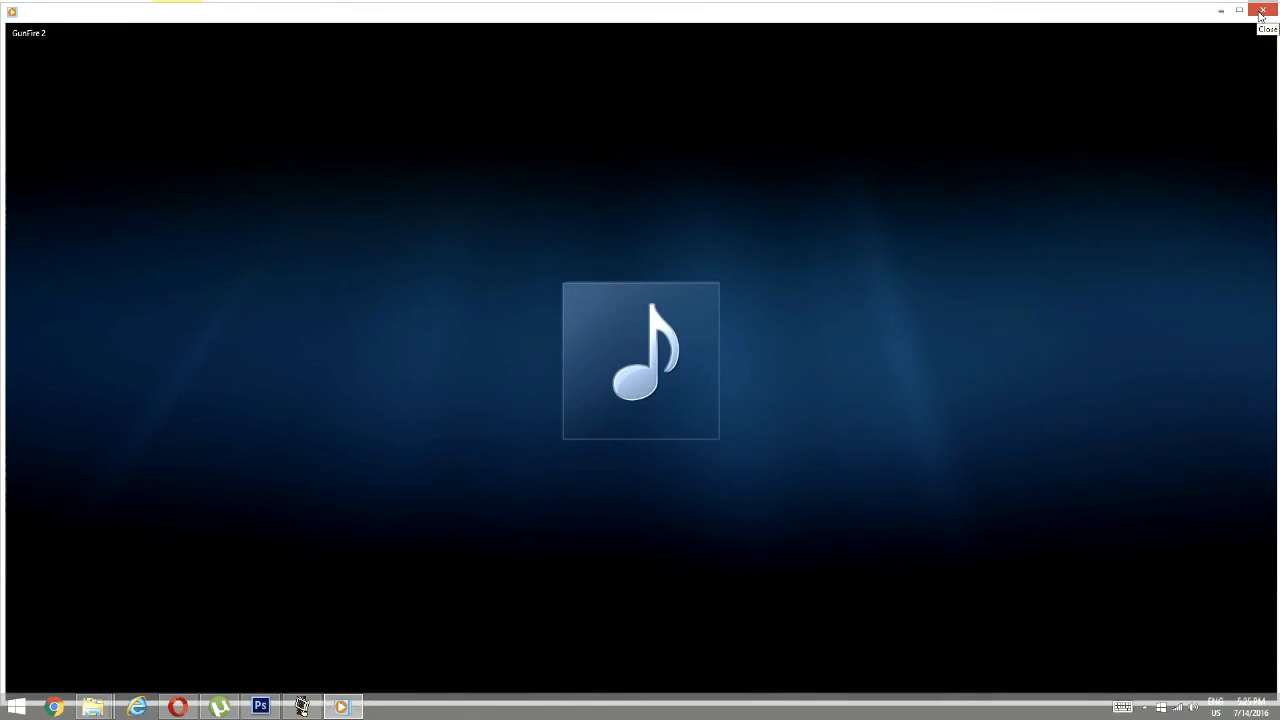
click(1262, 9)
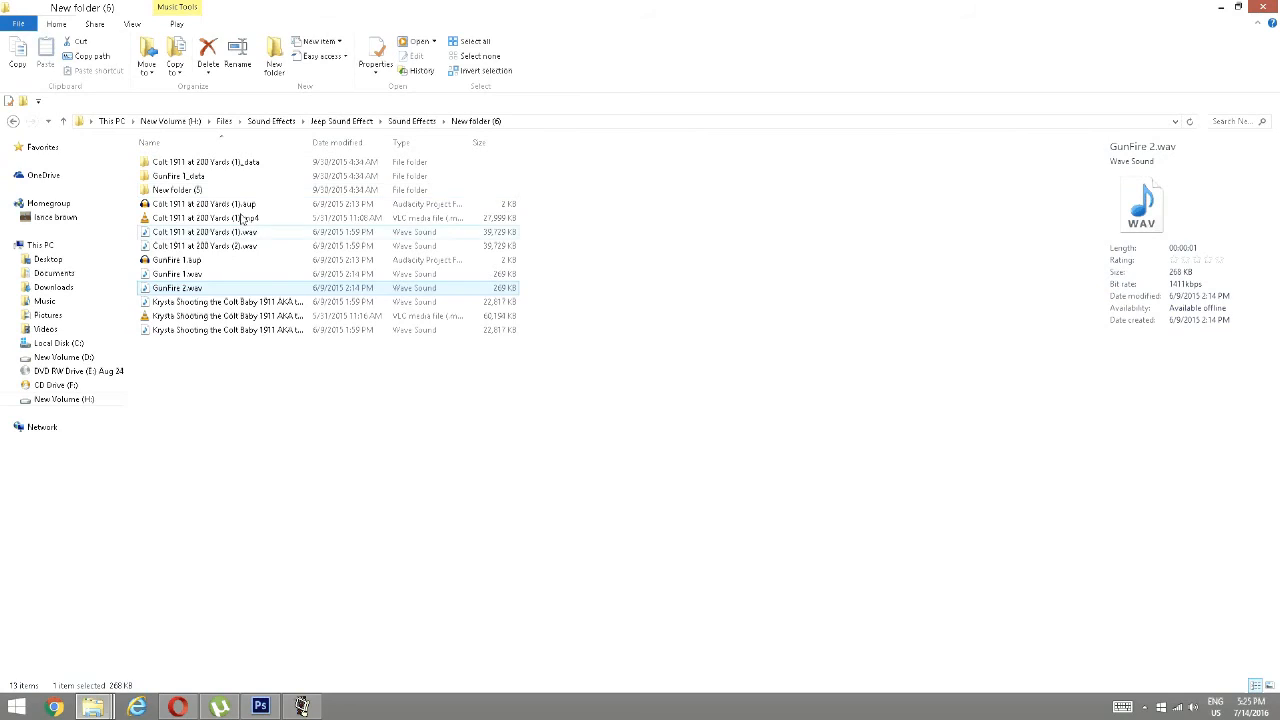
Sample different passages of the Colt 1911 at 200 Yards (2).wav and Colt Baby 1911 shooting recordings, closing the player after each.
double_click(171, 246)
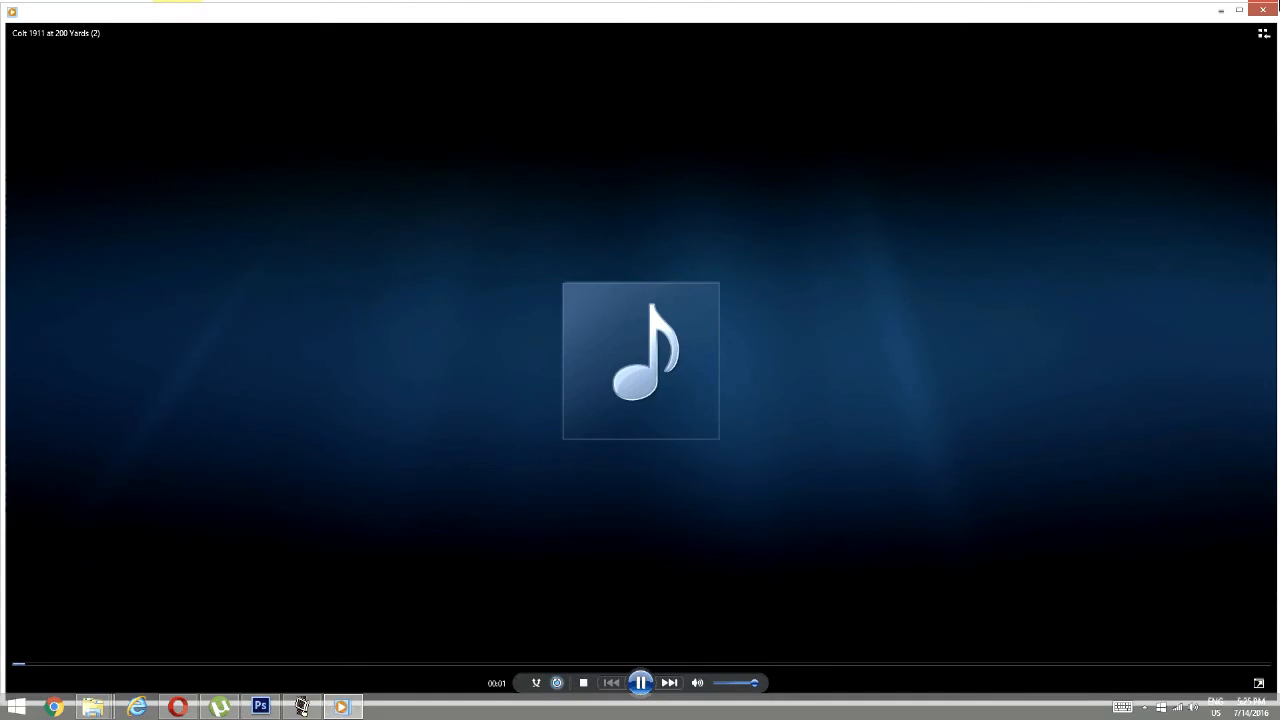
click(237, 664)
click(445, 664)
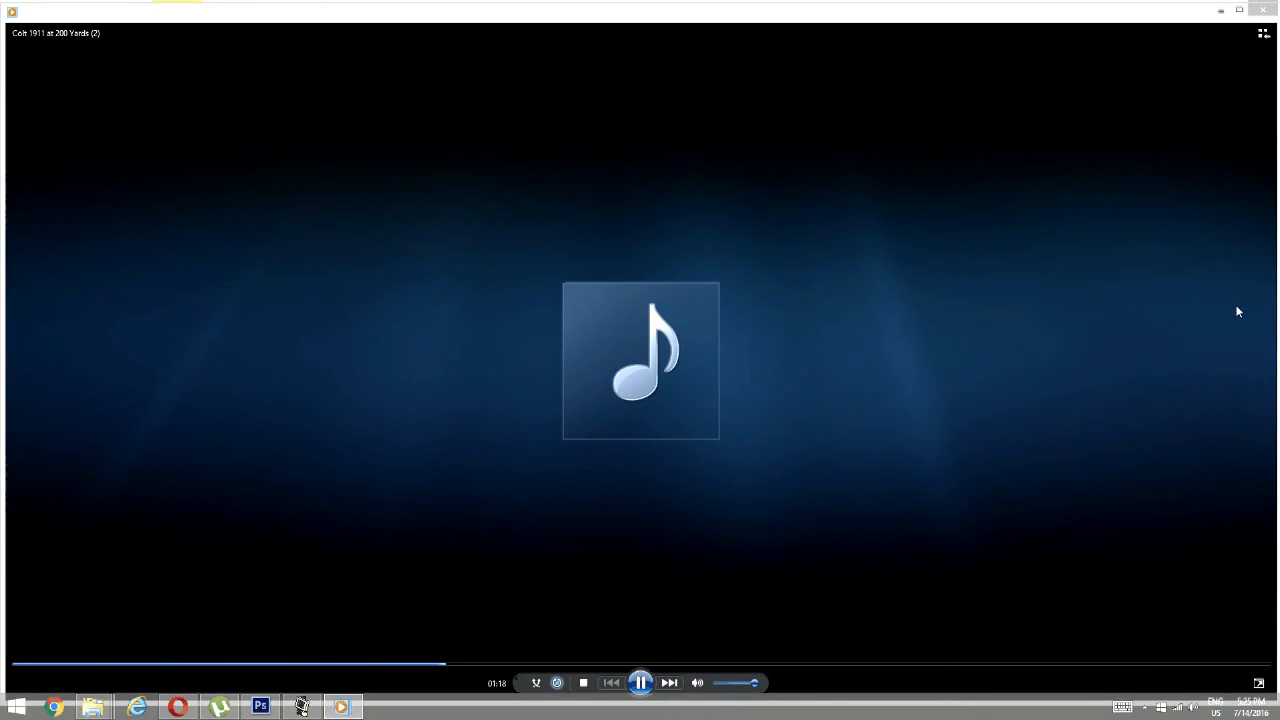
click(1268, 8)
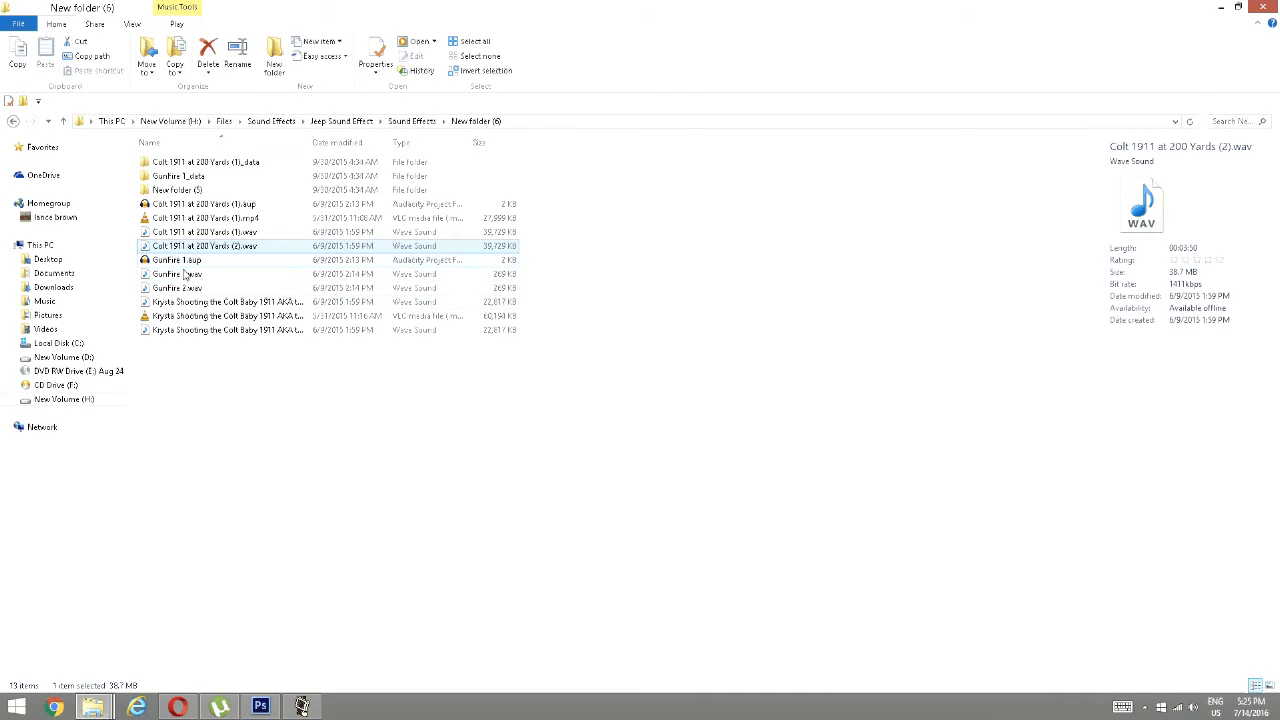
double_click(185, 303)
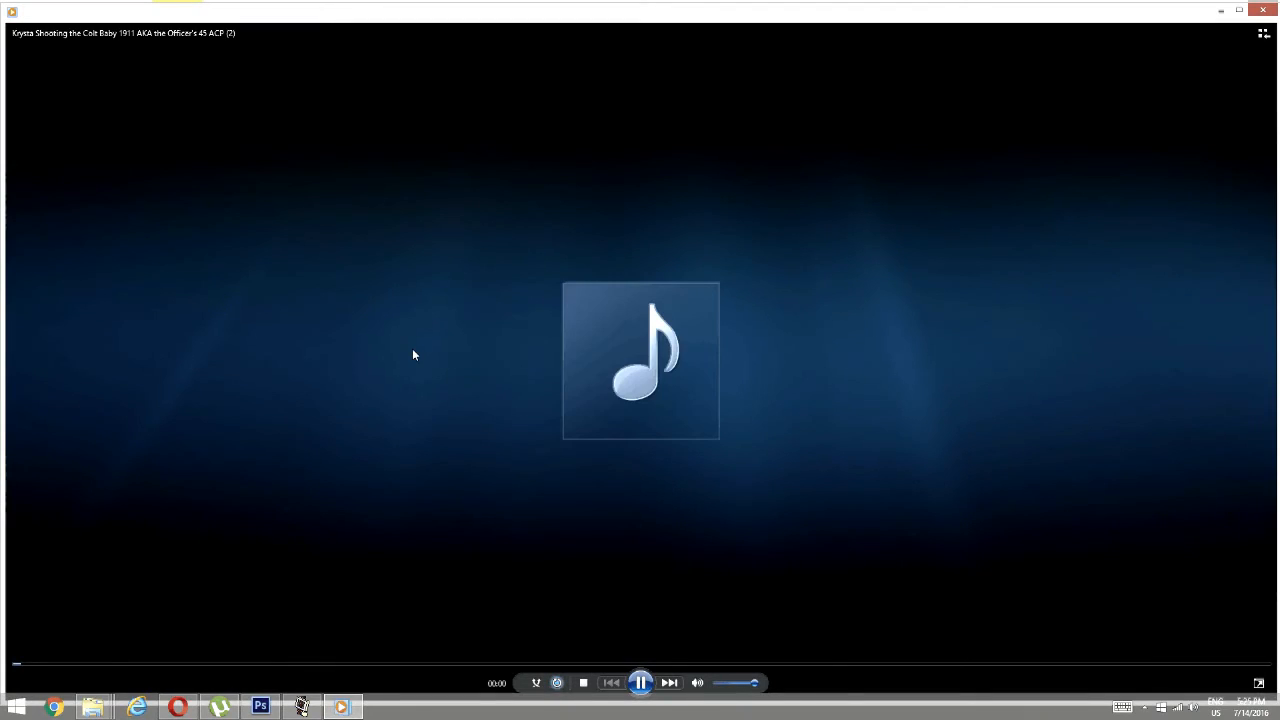
click(107, 665)
click(1263, 9)
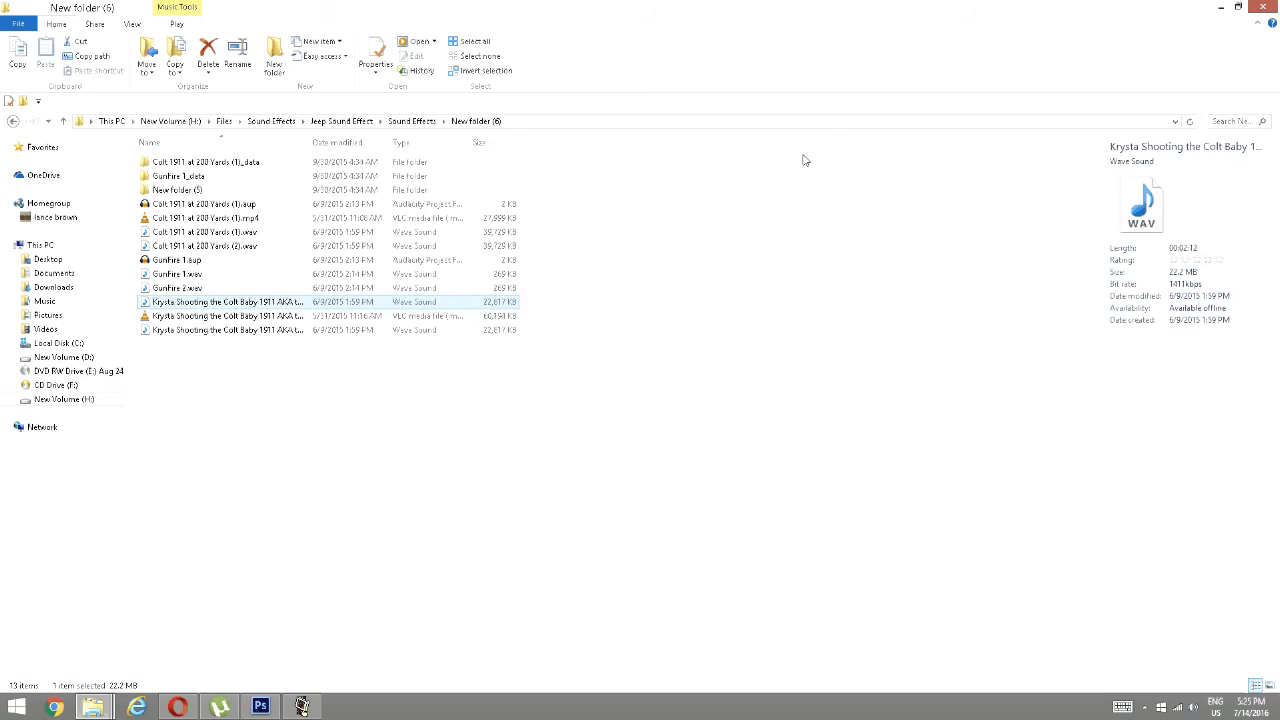
Sample different passages of the Colt Baby 1911 shooting MP4 video, replay GunFire 1.wav and close the media player.
double_click(196, 318)
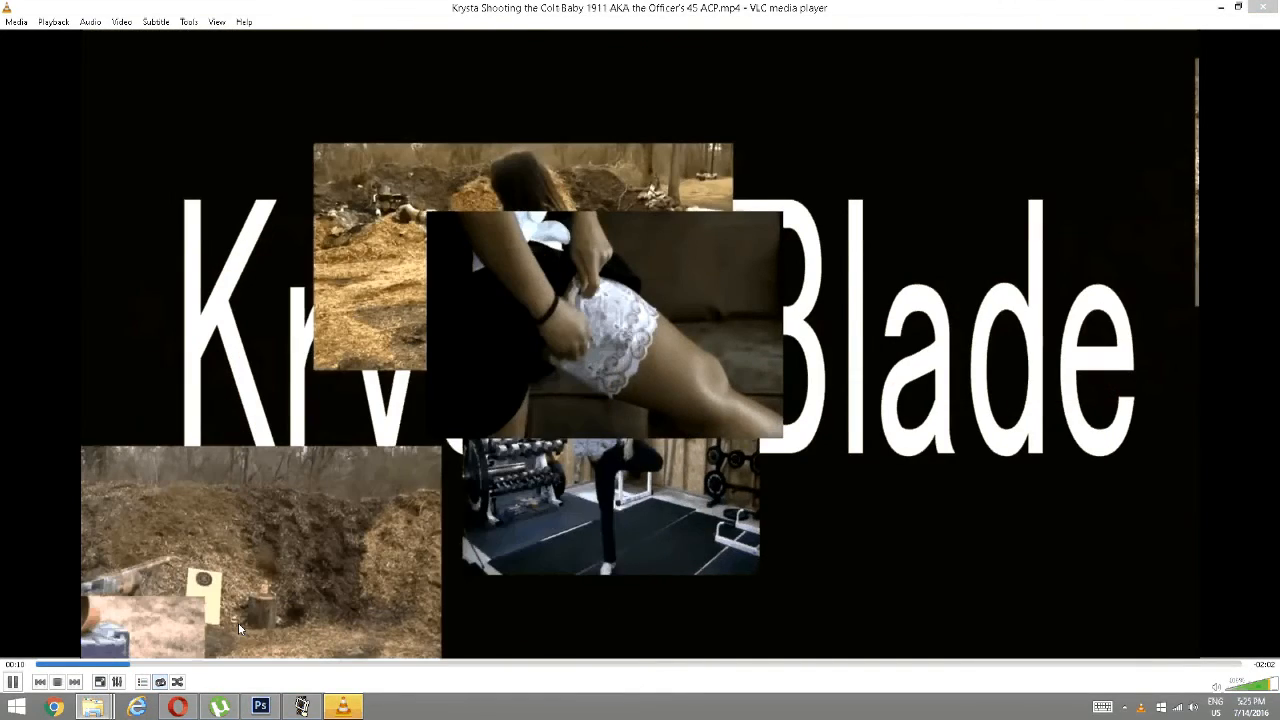
click(241, 664)
click(407, 664)
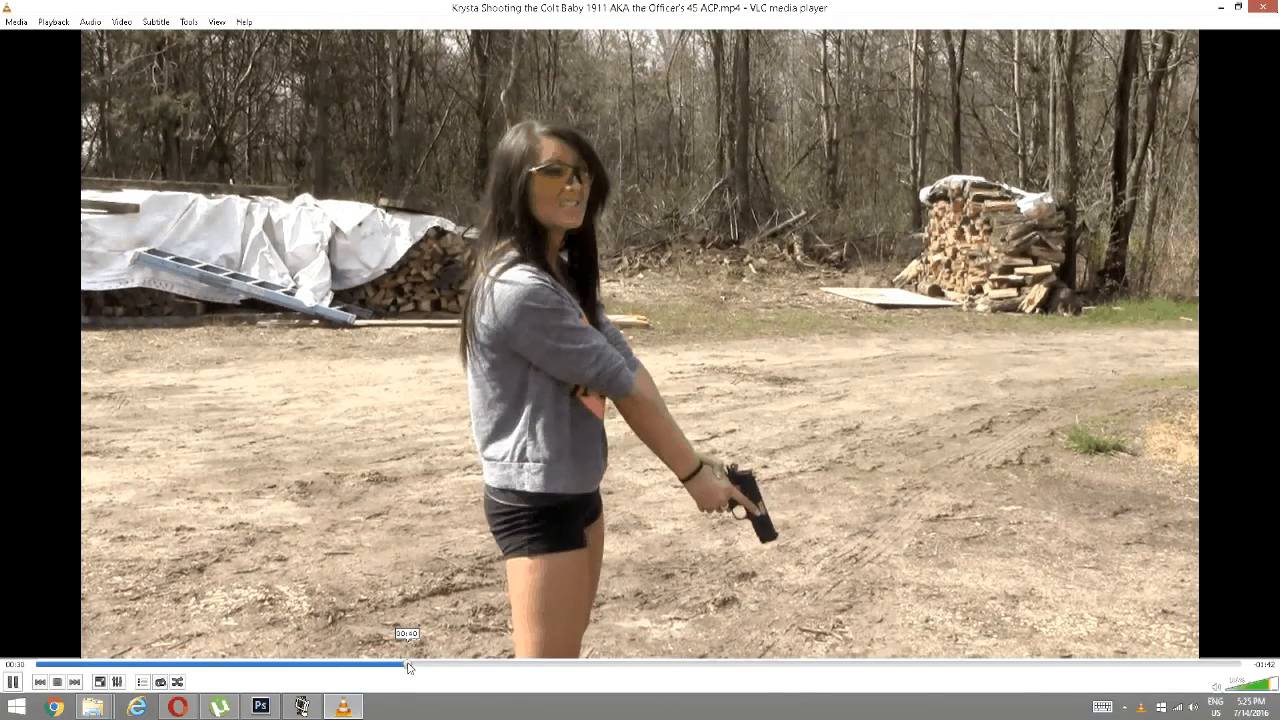
click(508, 664)
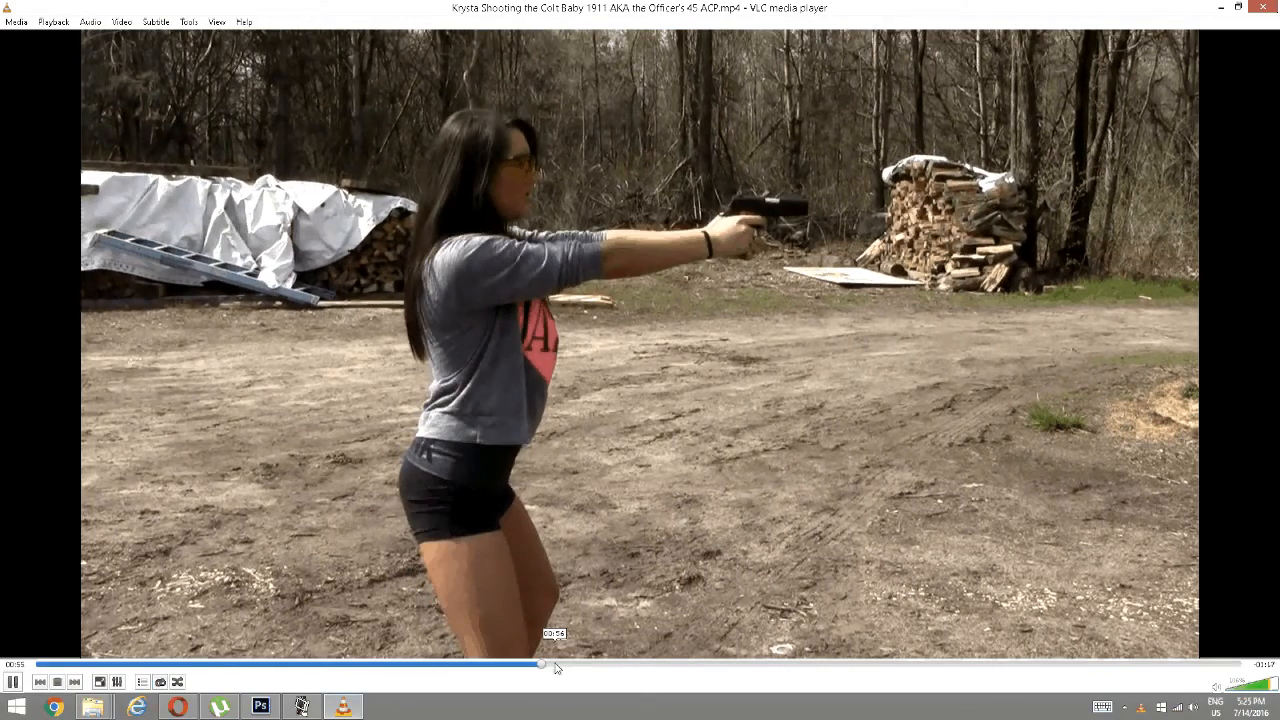
click(756, 666)
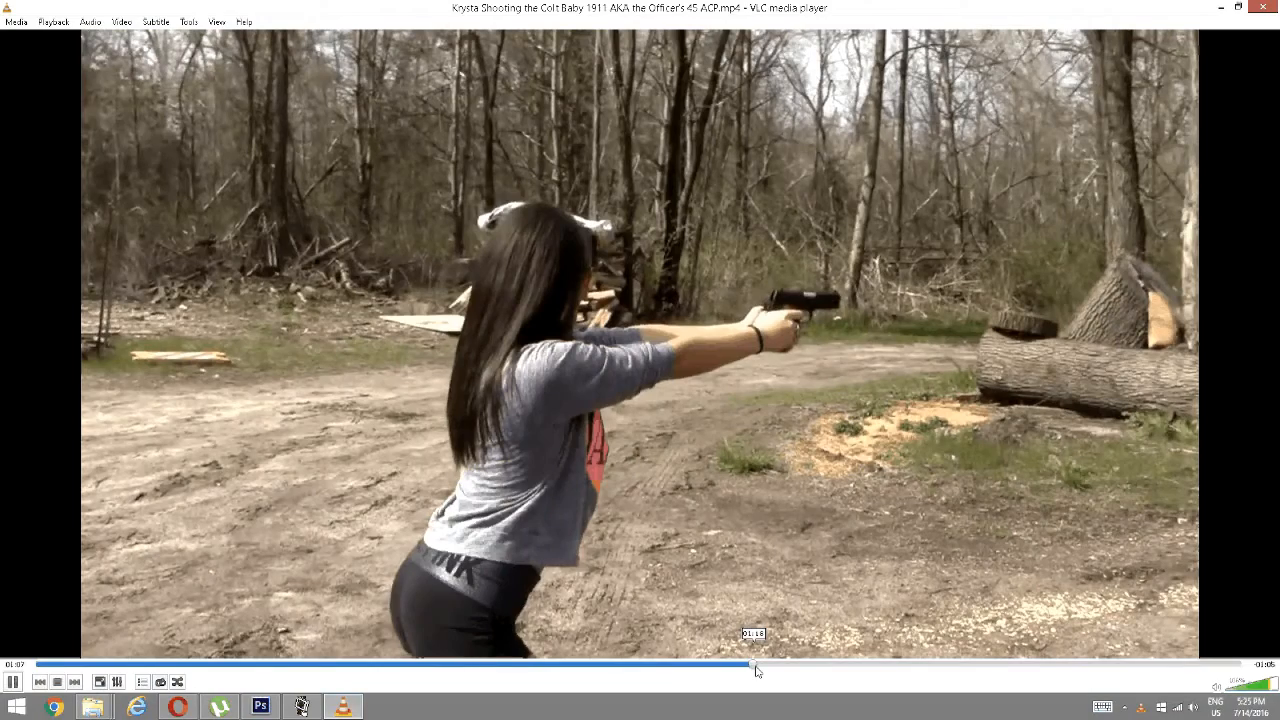
click(763, 666)
mouse_move(1279, 719)
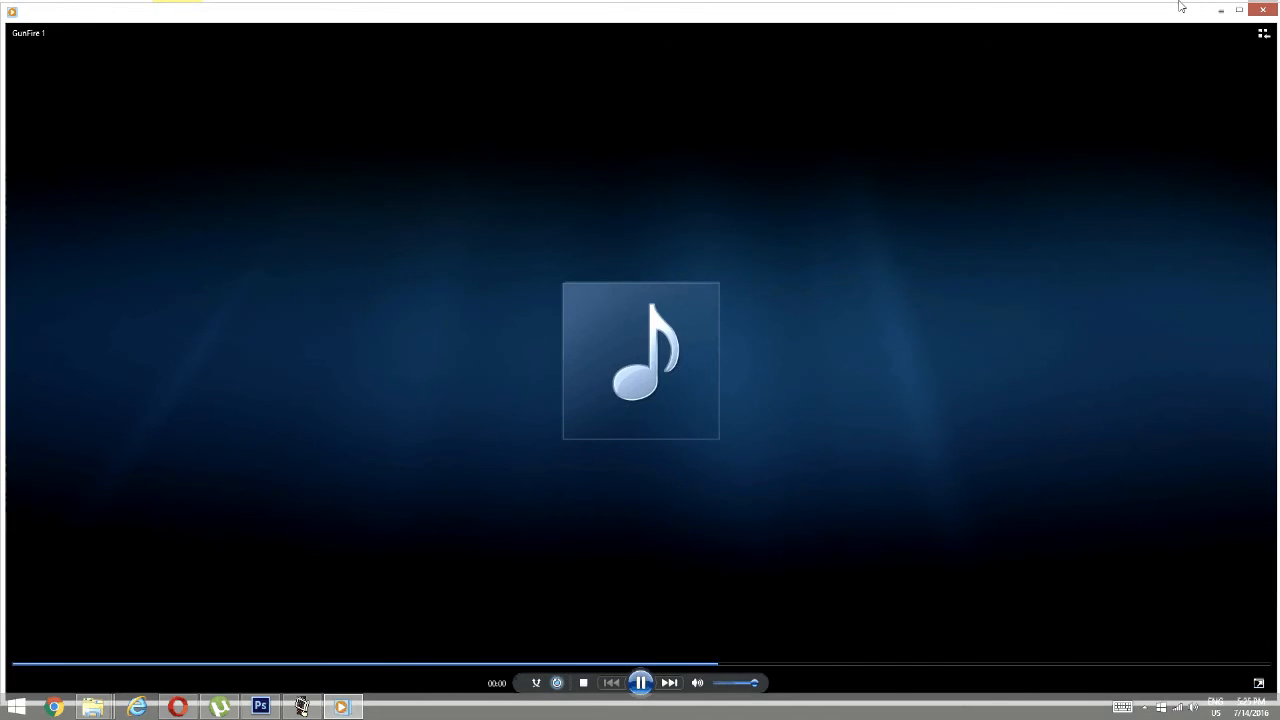
click(1273, 7)
Copy GunFire 1.wav and GunFire 2.wav from New folder (6) to the Desktop.
drag(540, 270, 480, 297)
right_click(175, 281)
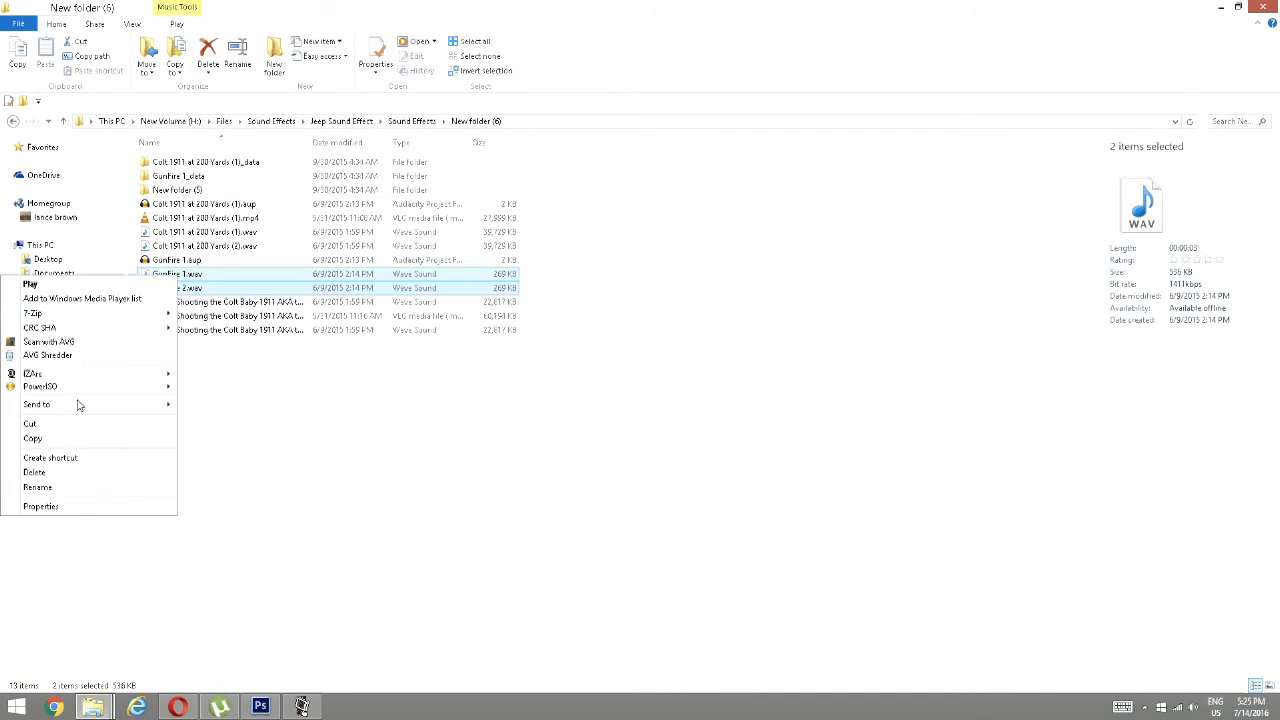
click(37, 444)
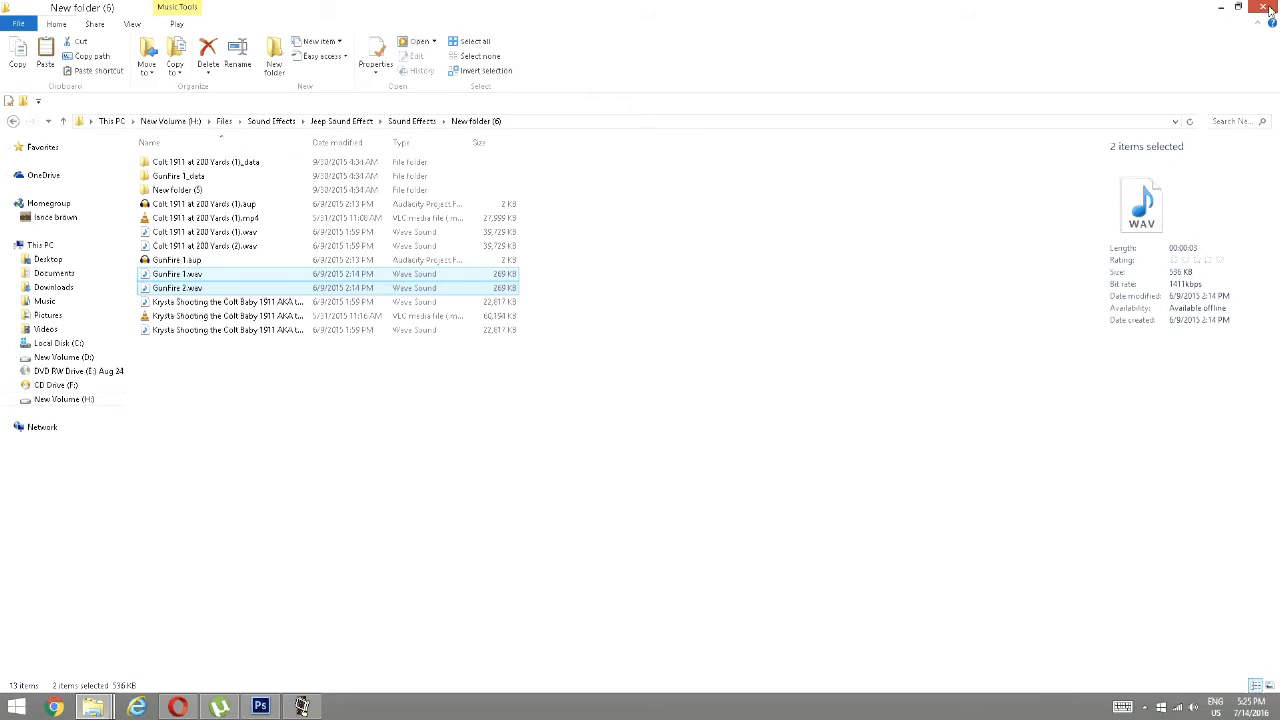
click(1220, 7)
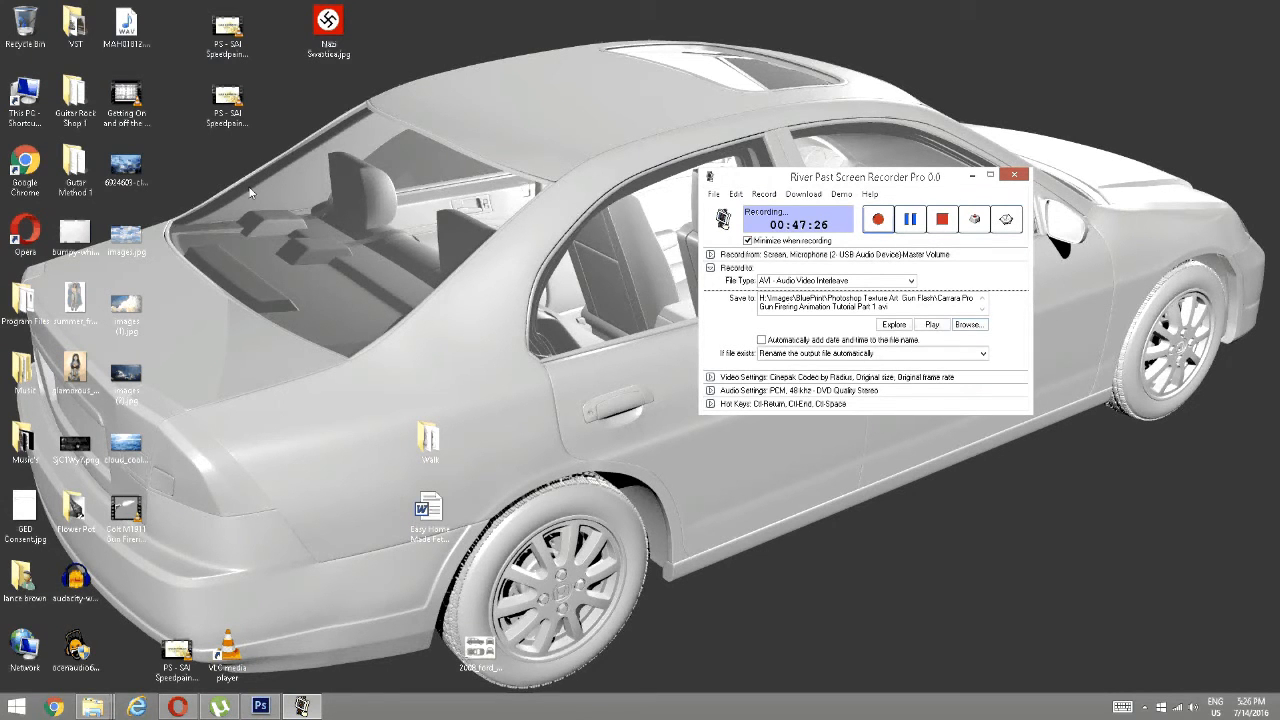
right_click(35, 500)
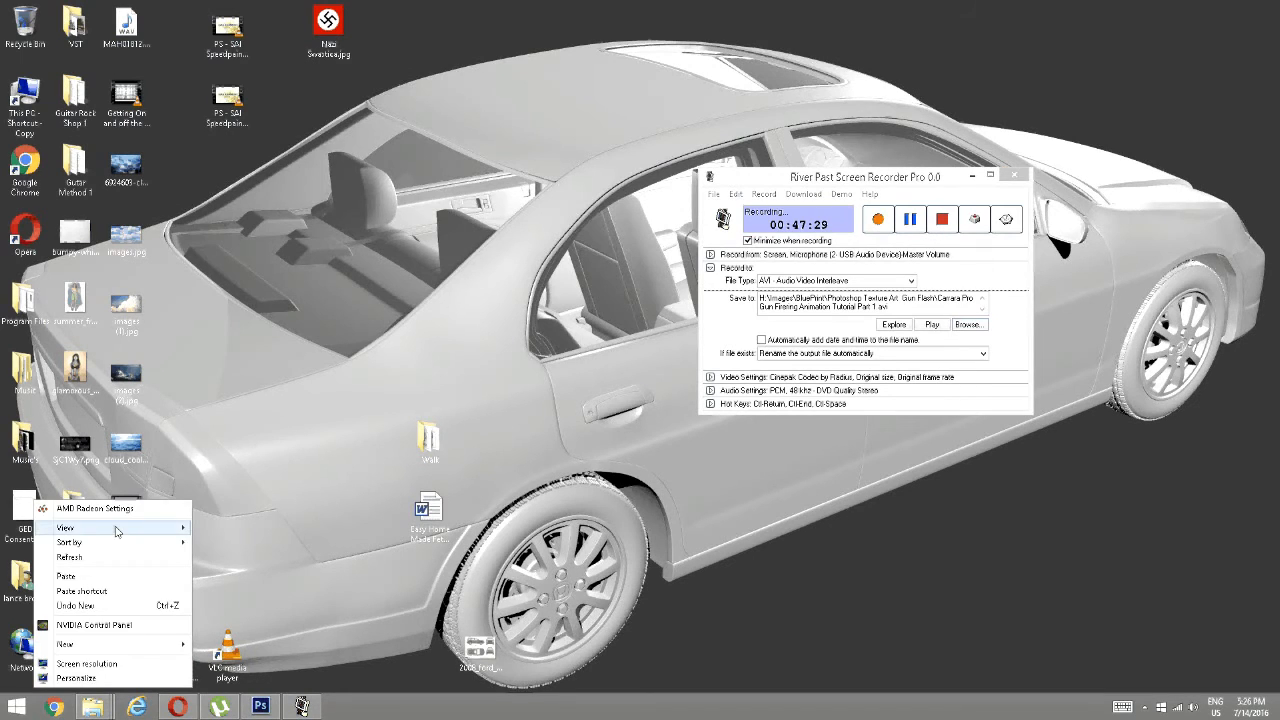
click(90, 557)
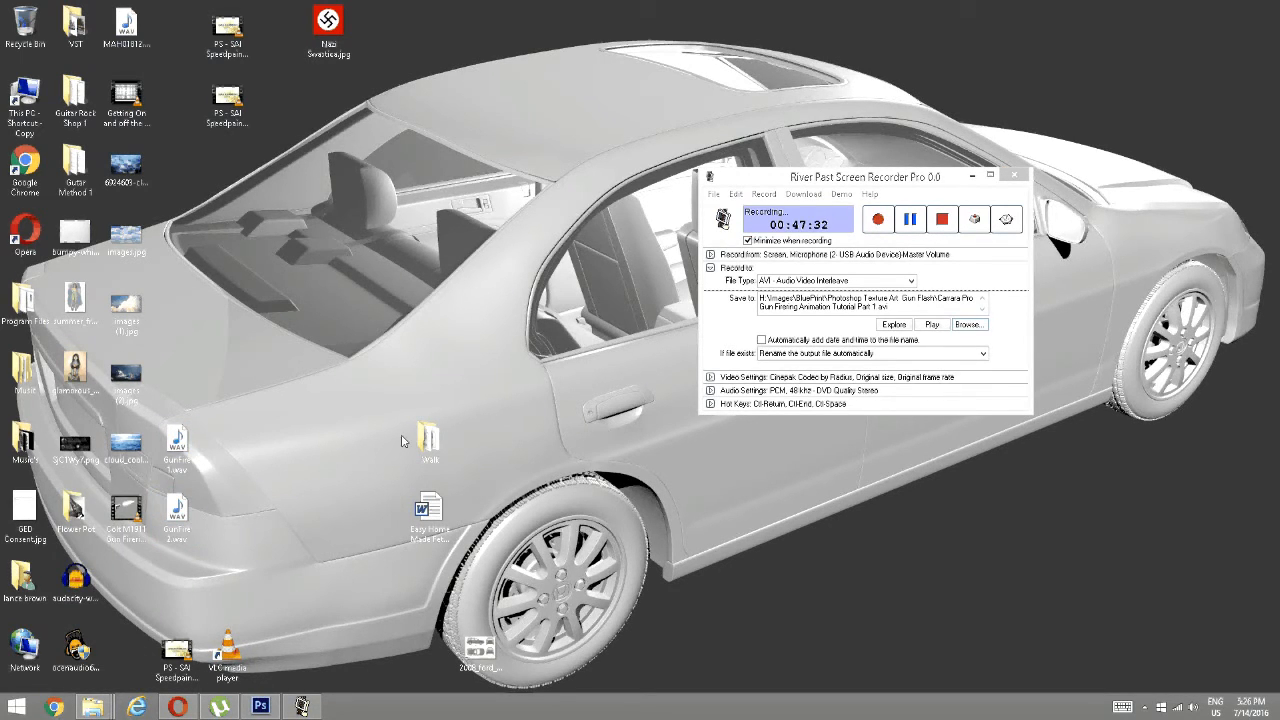
Launch Wondershare Video Editor from the Video editing Software folder in Program Files and create a Widescreen (16:9) movie.
double_click(22, 300)
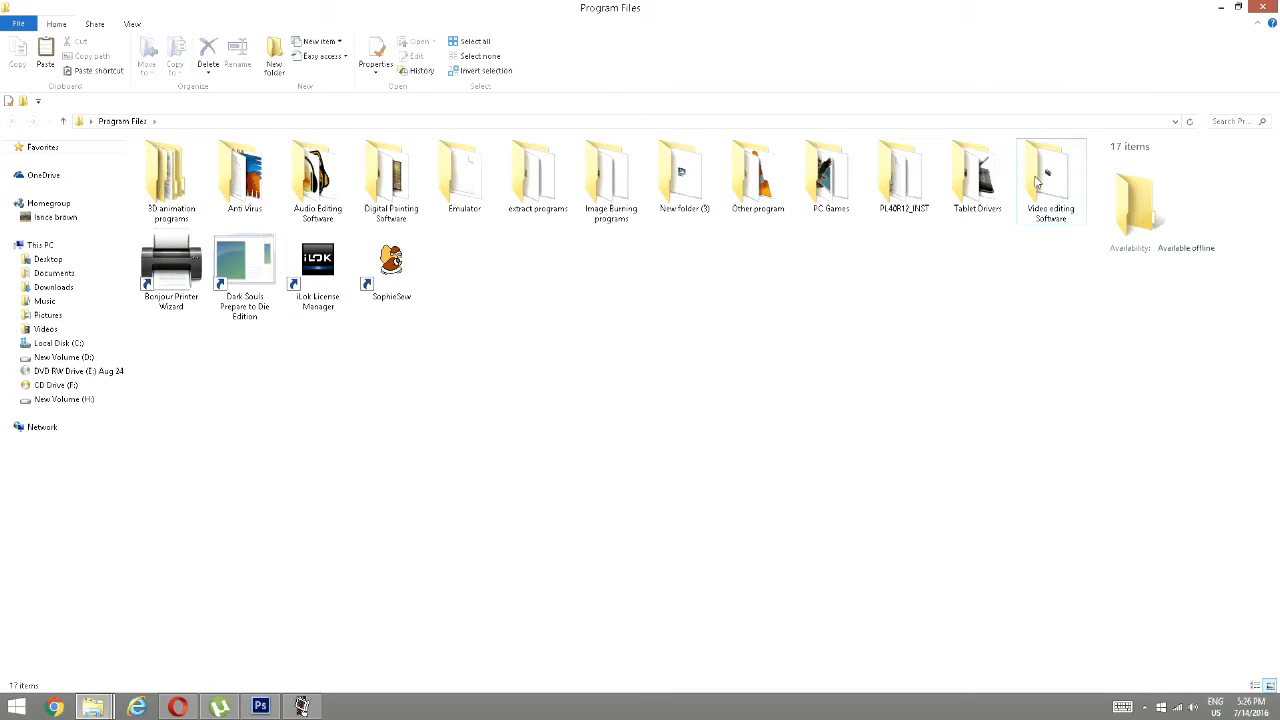
click(1224, 8)
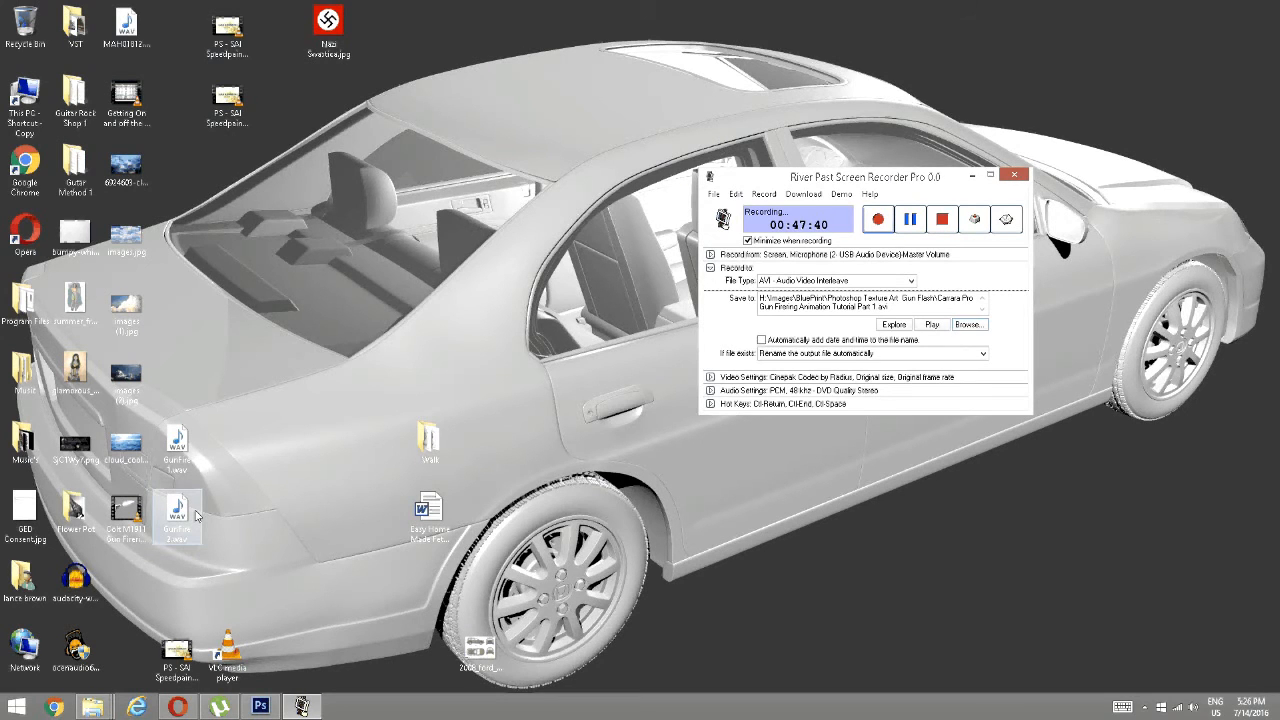
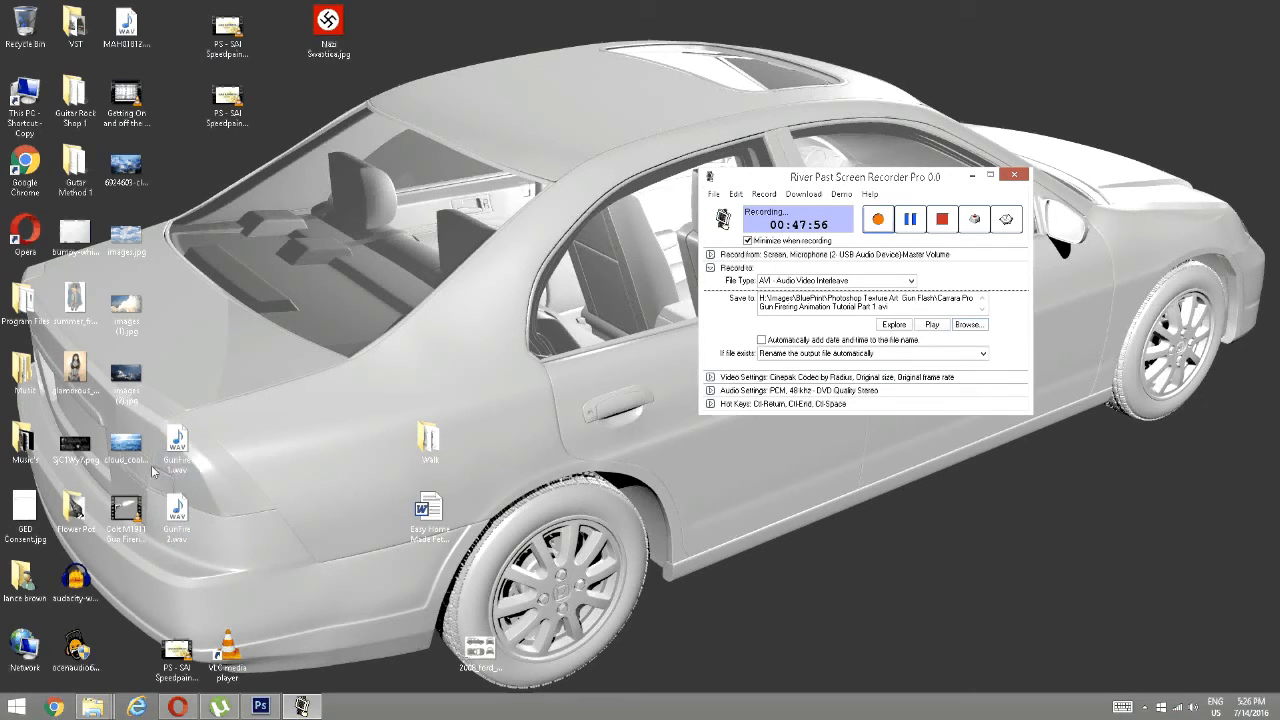
double_click(24, 300)
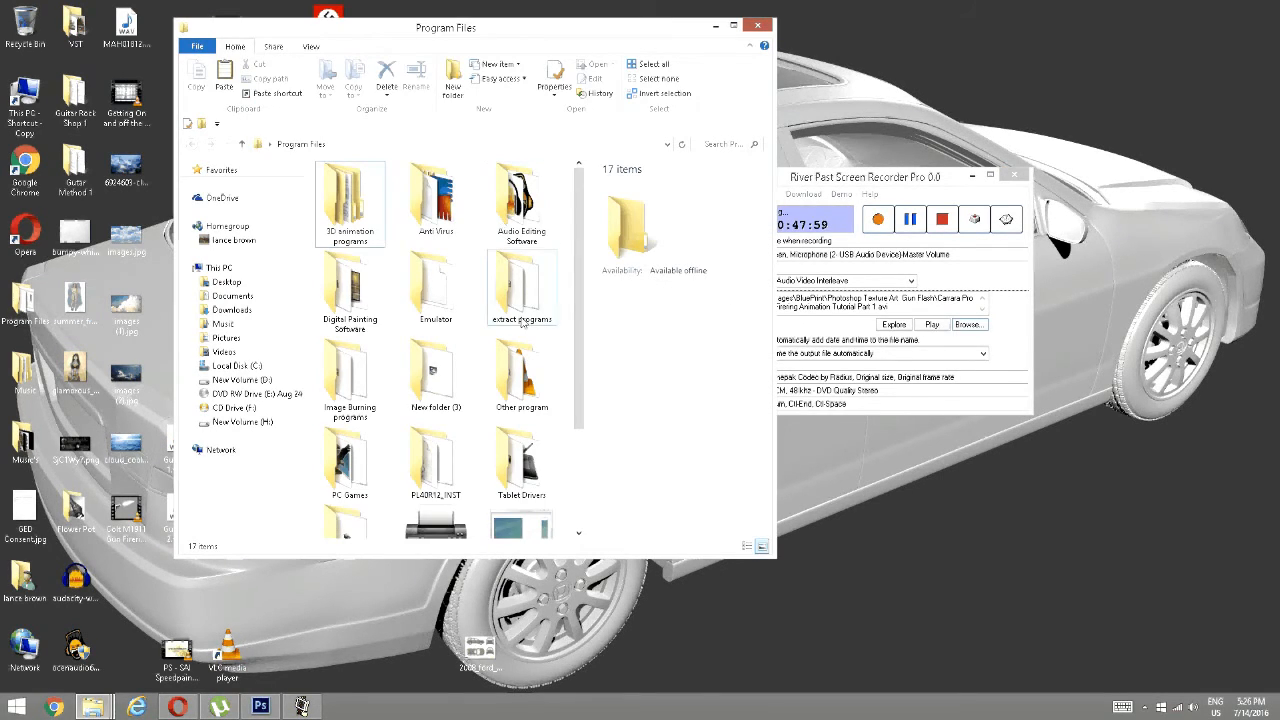
scroll(521, 320, down, 3)
click(350, 400)
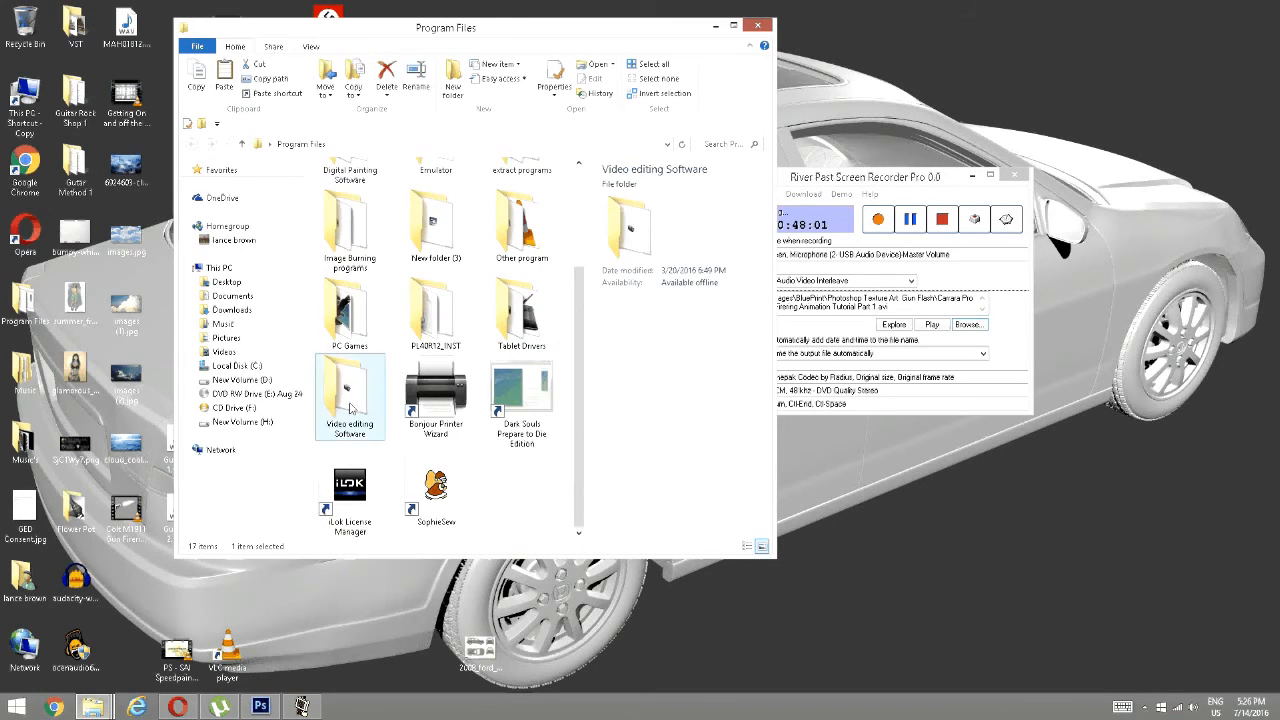
double_click(350, 400)
click(376, 190)
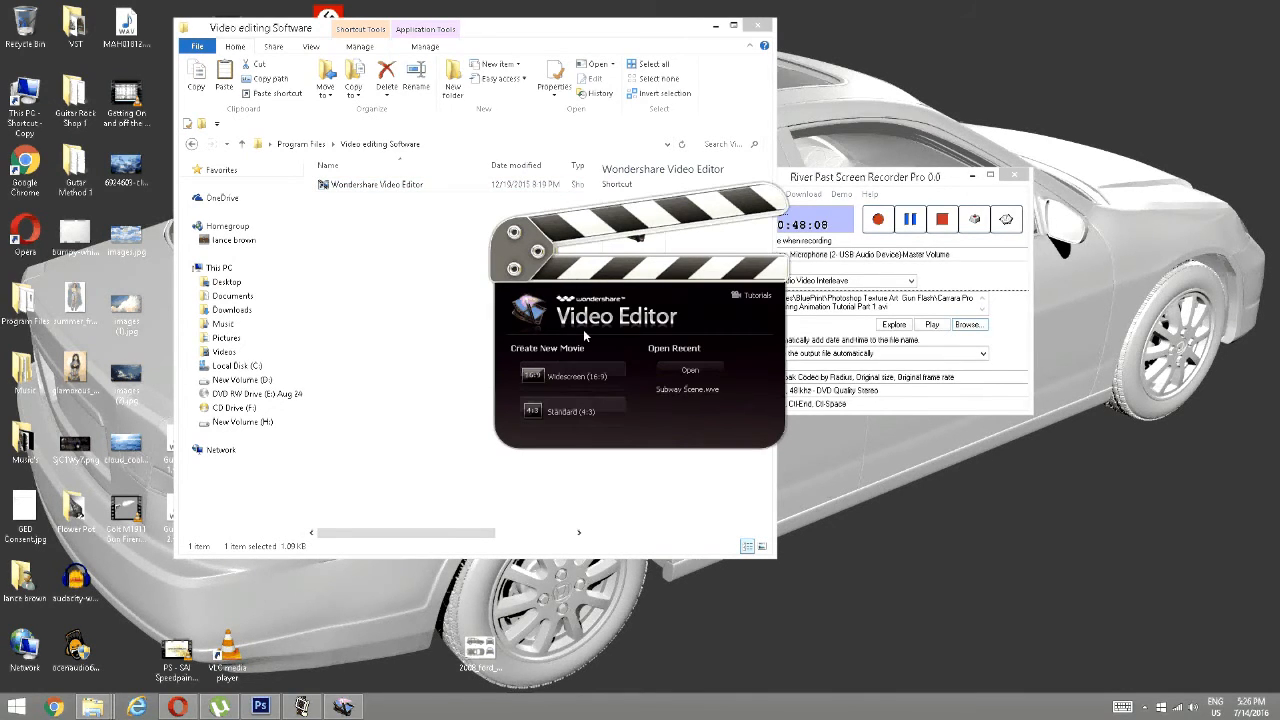
click(563, 381)
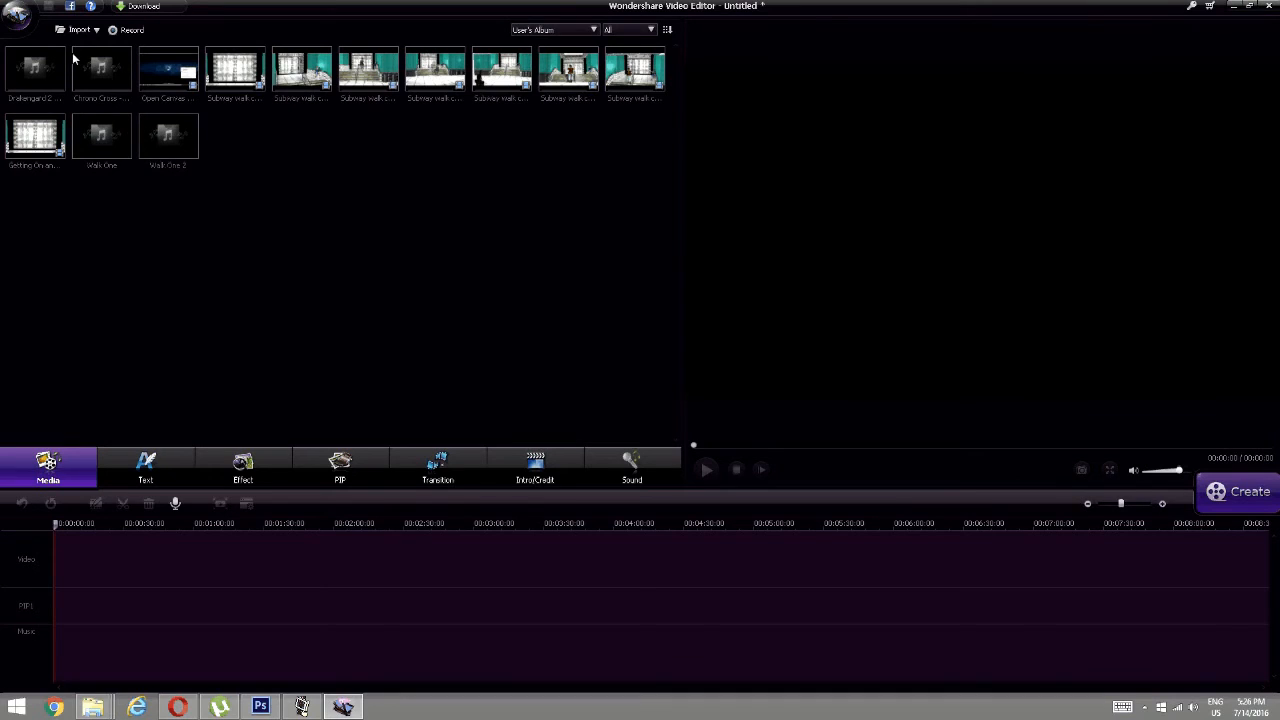
Import the Colt M1911 Gun Firering Animation video and GunFire 2.wav from the Desktop into the media album.
click(80, 31)
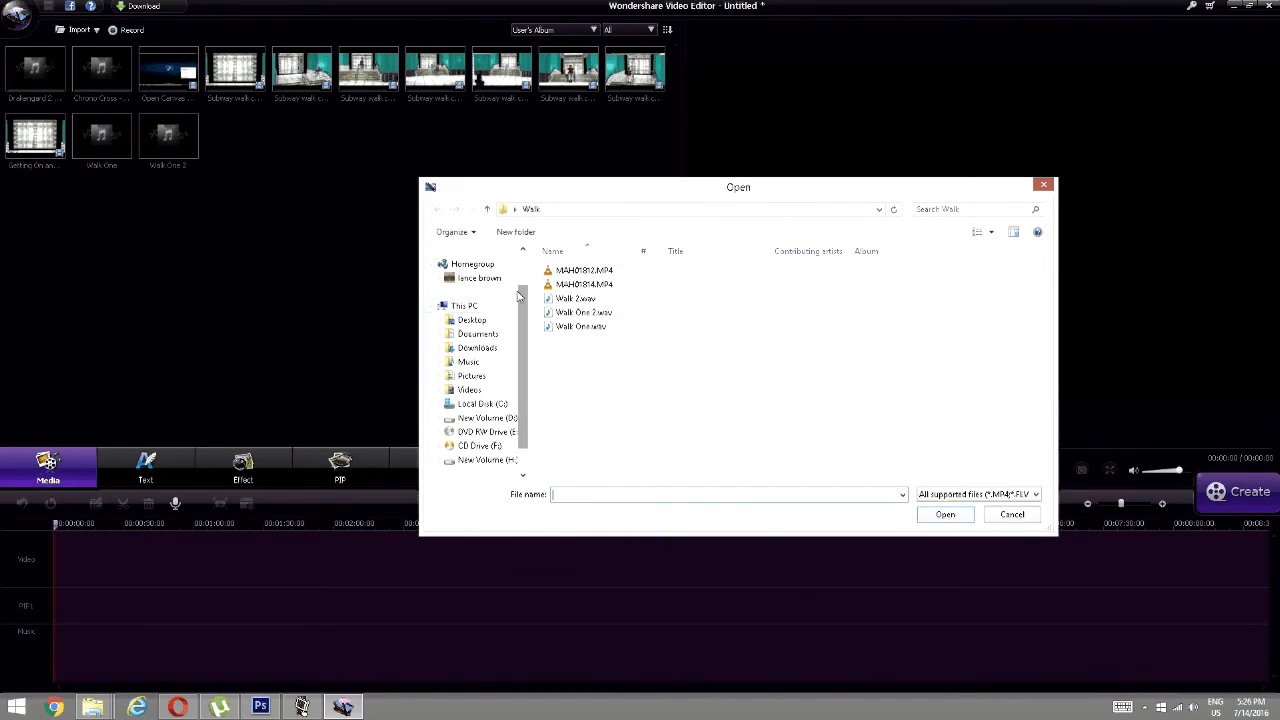
click(470, 320)
mouse_move(1046, 300)
mouse_down()
mouse_move(1030, 431)
mouse_move(1052, 374)
mouse_move(1049, 312)
mouse_up()
double_click(929, 334)
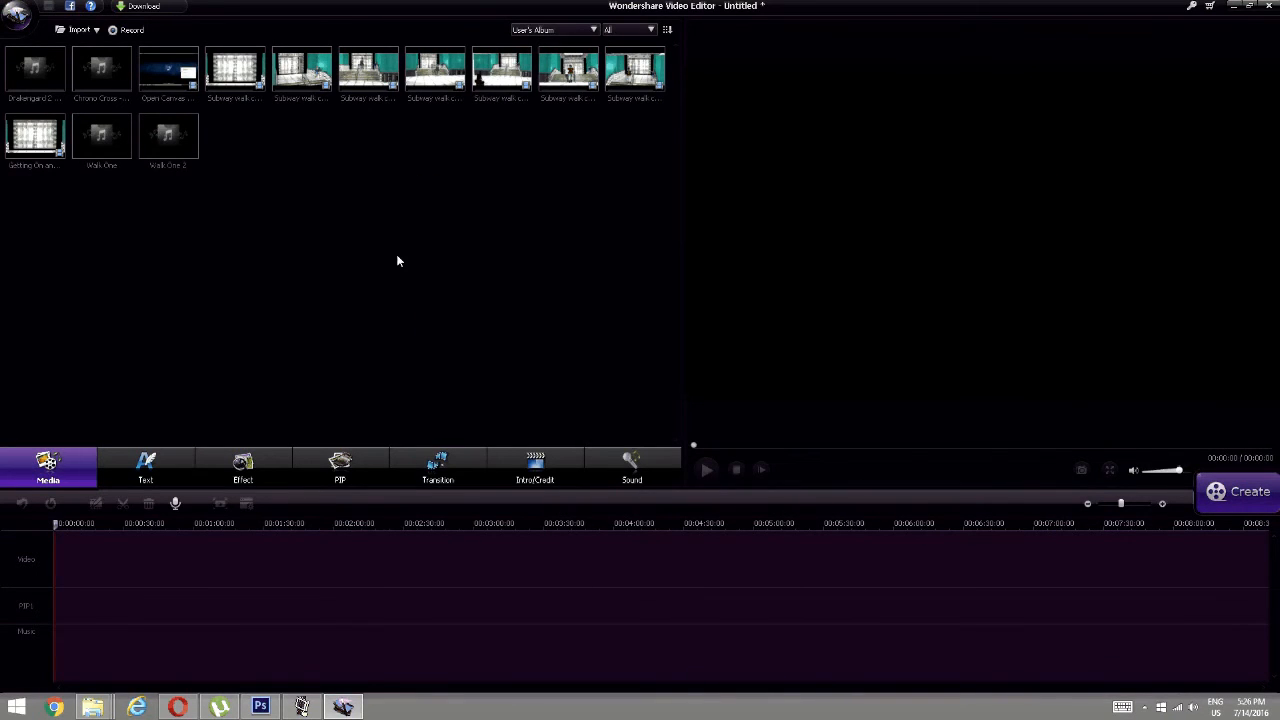
click(79, 29)
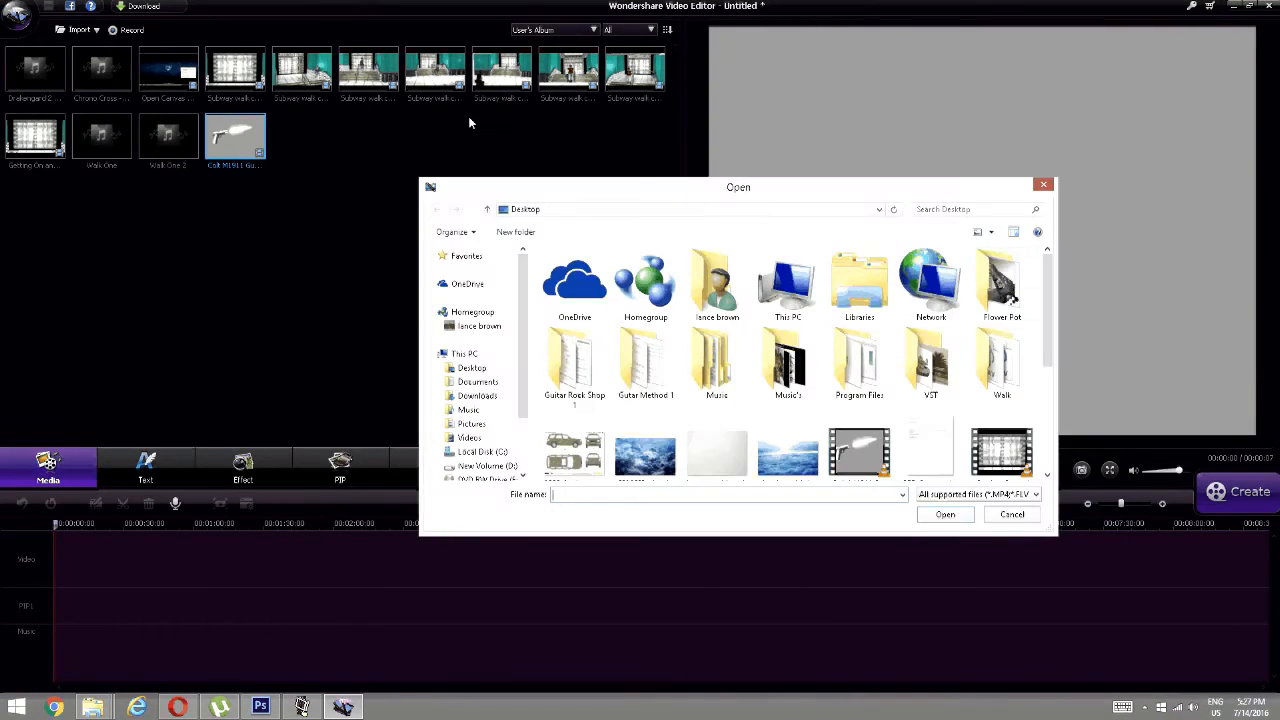
drag(1046, 317, 1038, 450)
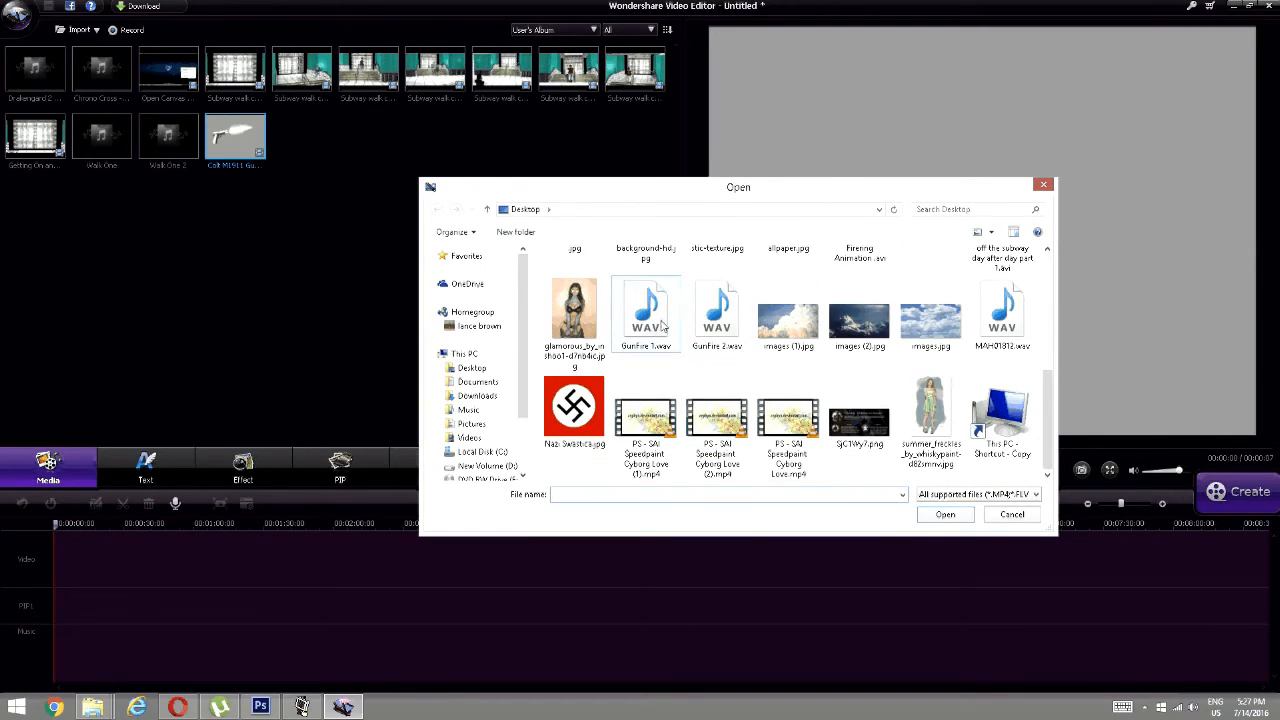
double_click(702, 316)
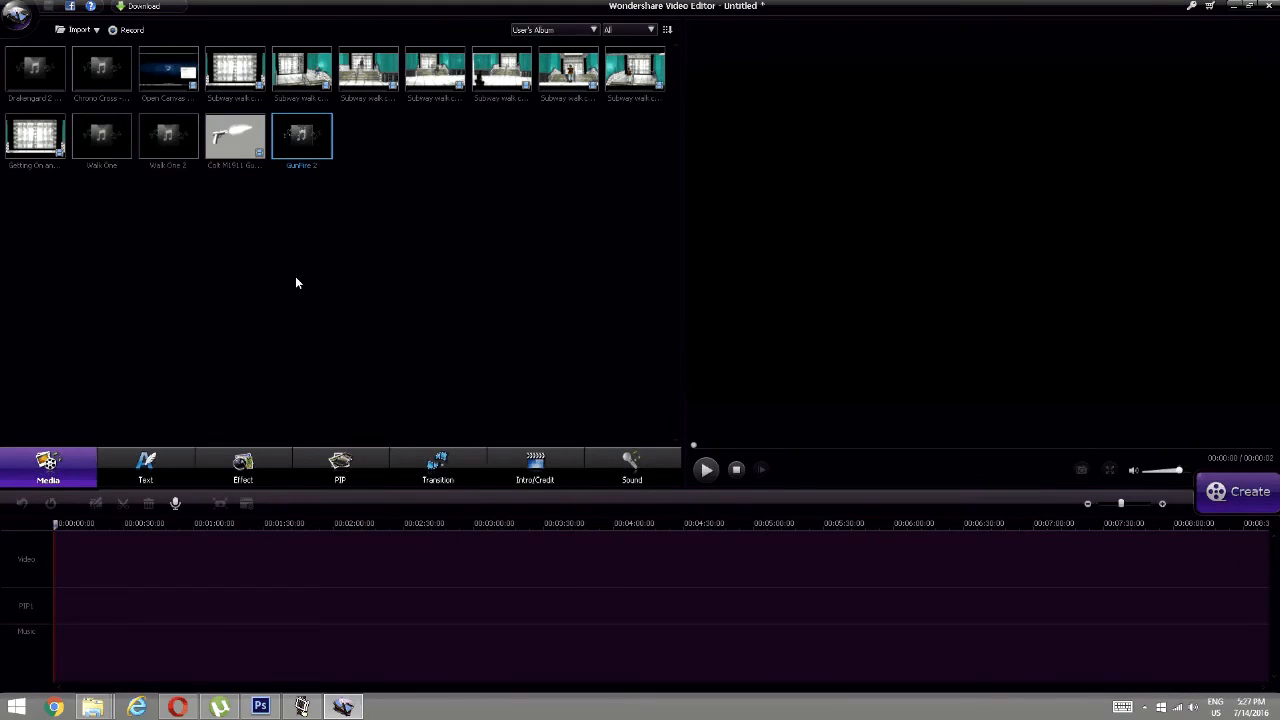
Place the Colt M1911 animation on the Video track and GunFire 2 on the Music track, both starting at 00:00:00:00.
drag(255, 138, 109, 566)
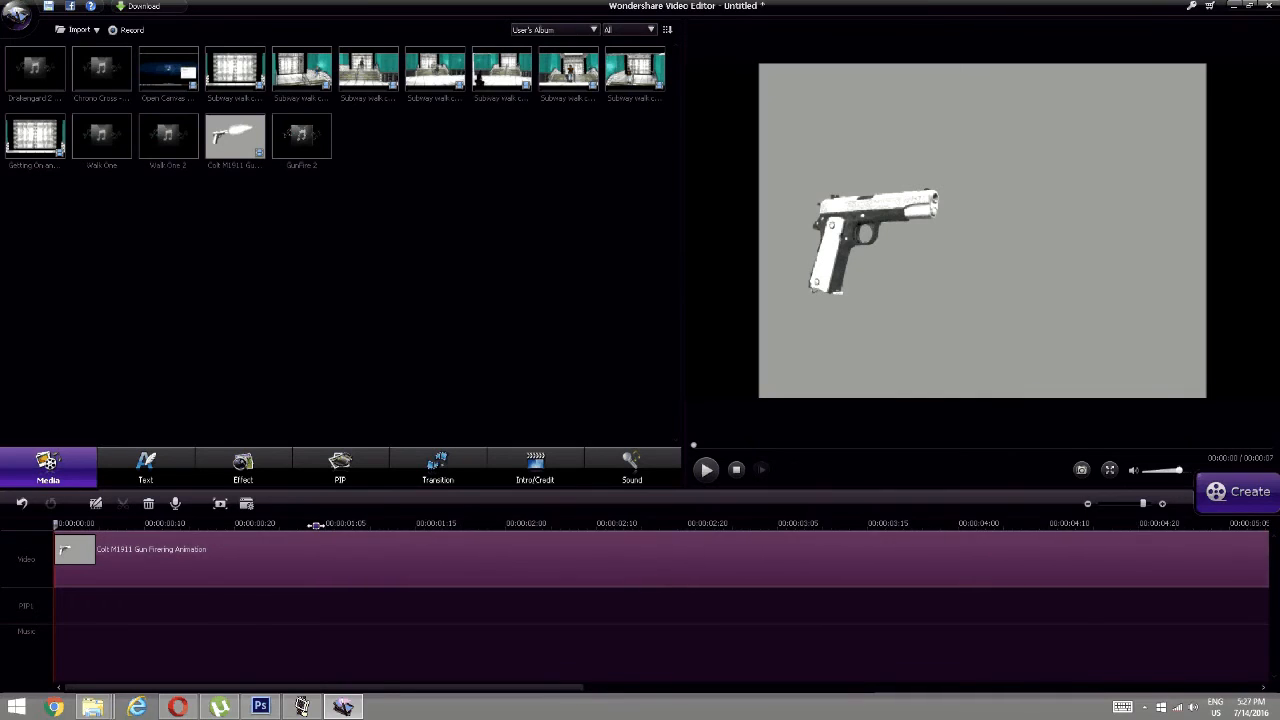
drag(270, 525, 257, 526)
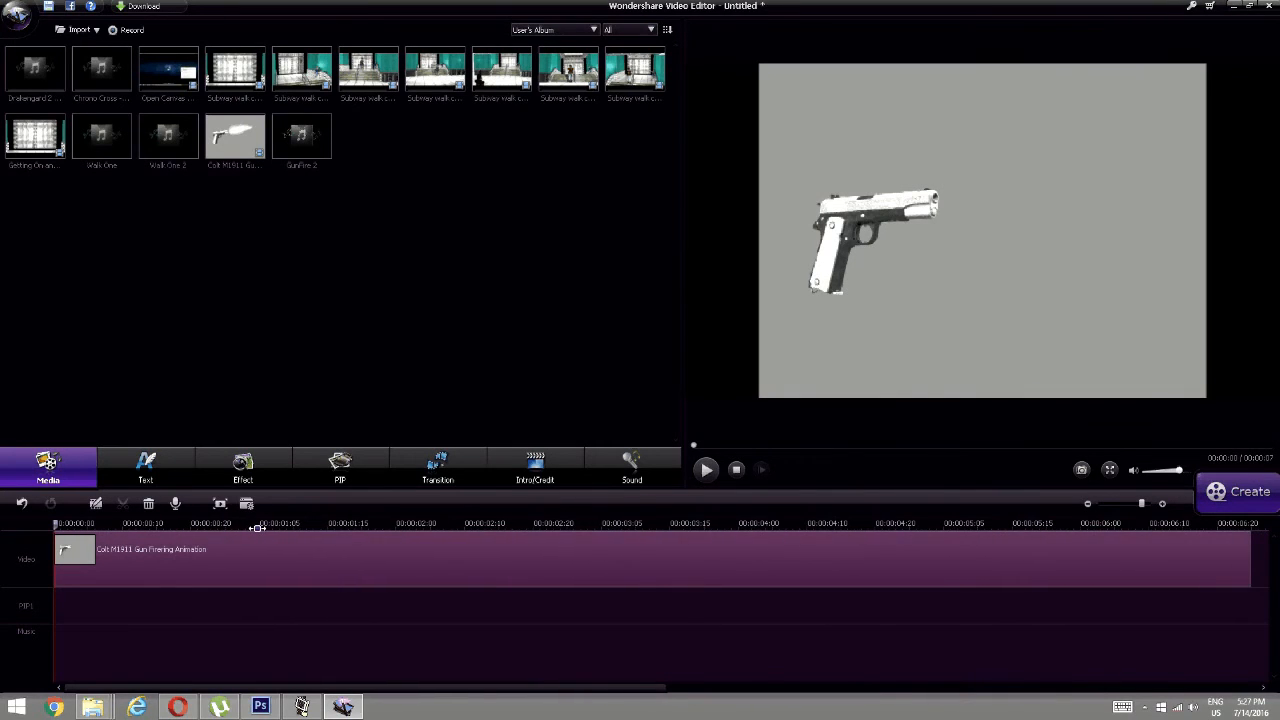
click(309, 133)
drag(309, 133, 60, 614)
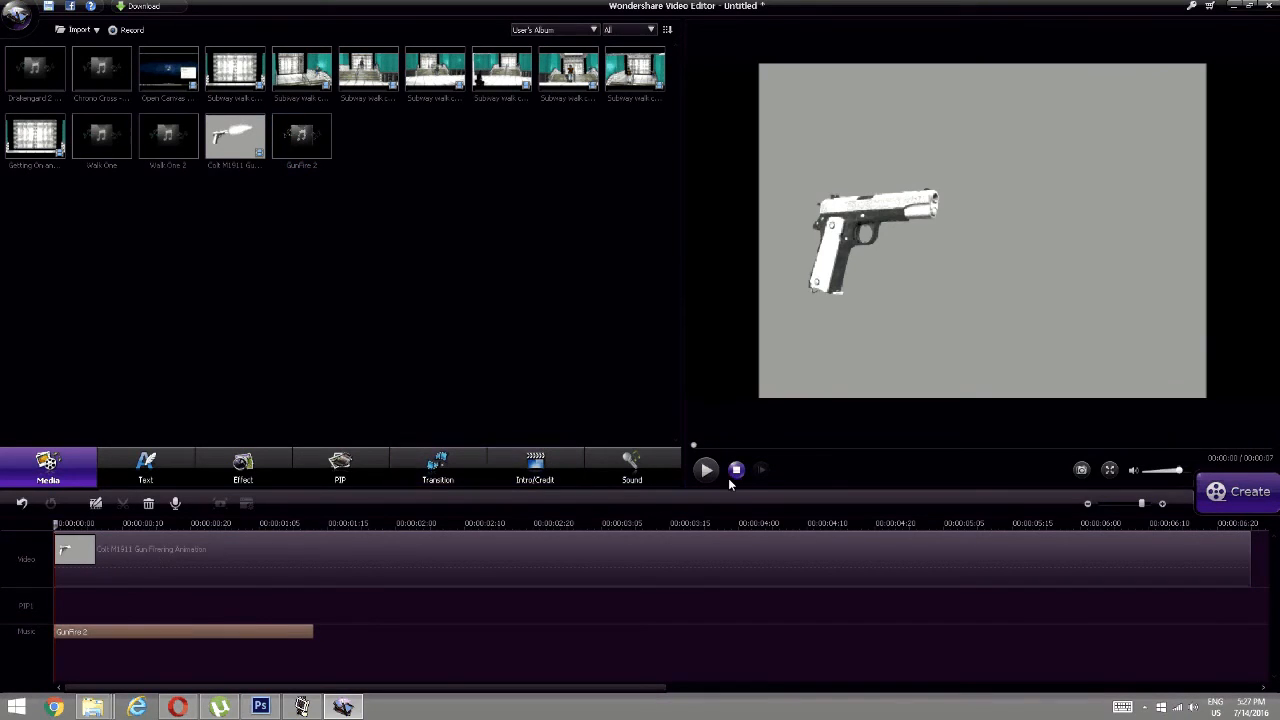
Preview the sequence, trim the end of the GunFire 2 clip to about 00:00:01:05 and shift the clip slightly later.
click(705, 471)
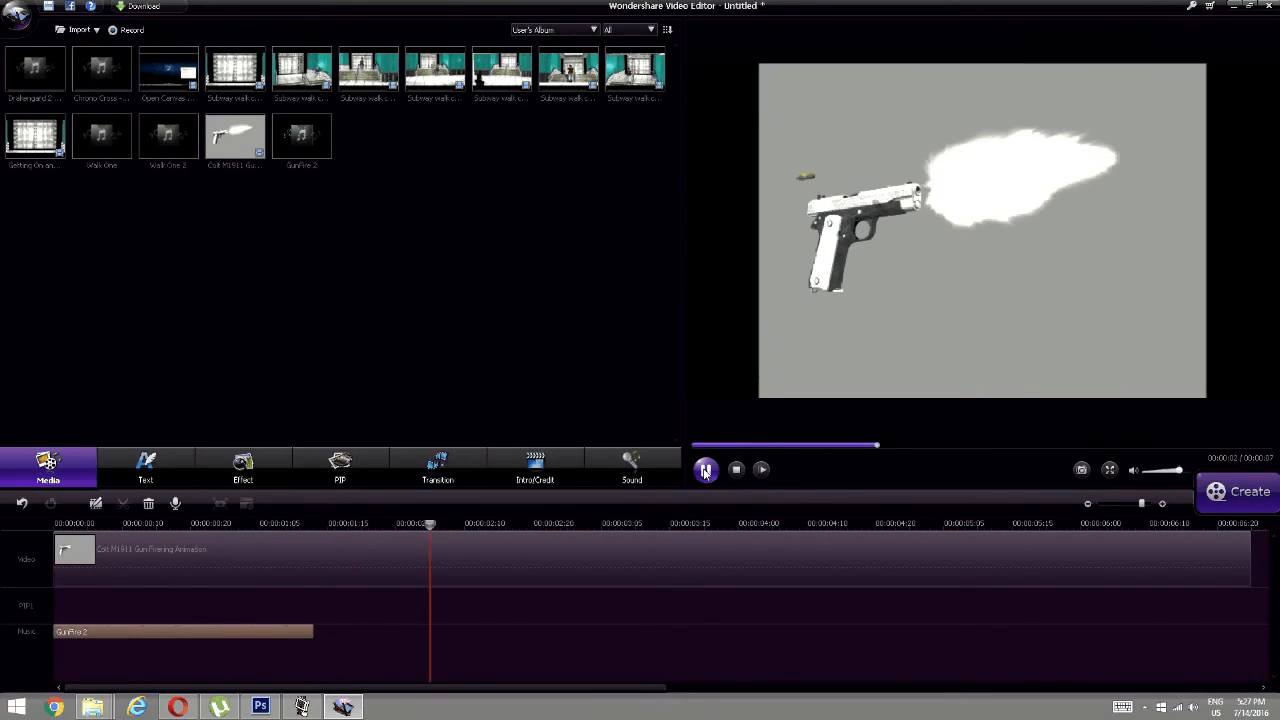
click(705, 471)
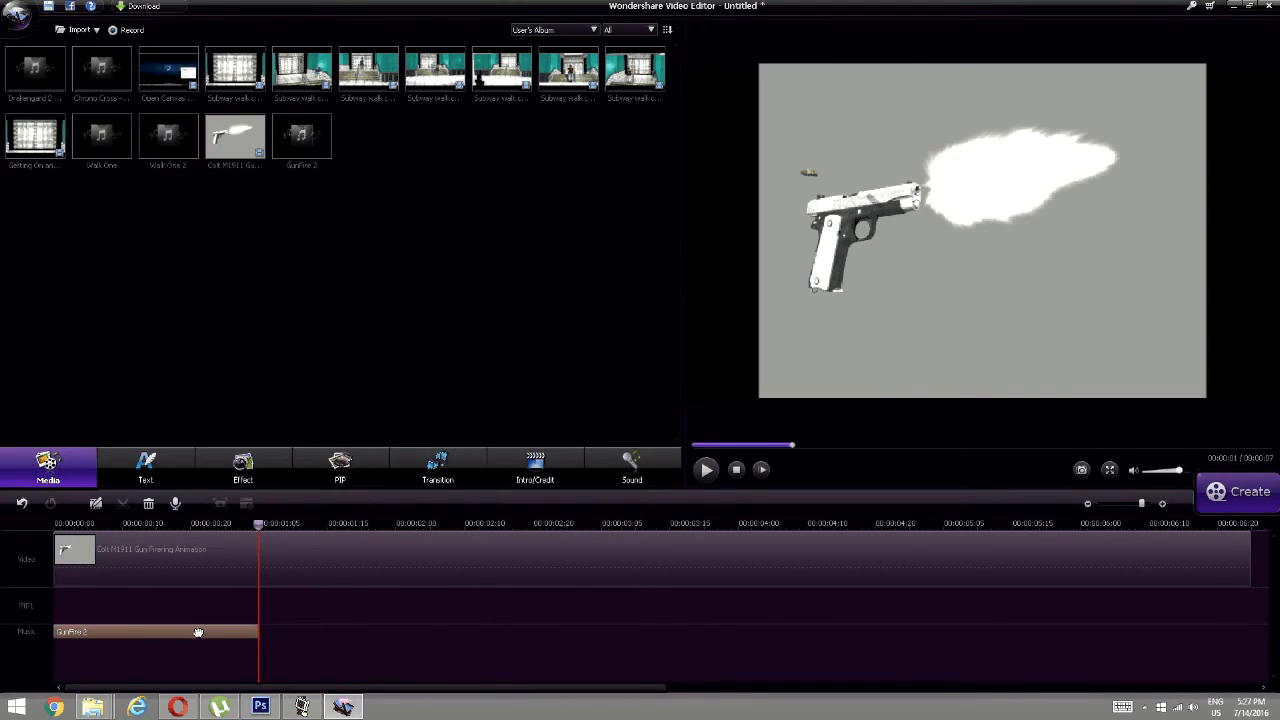
drag(189, 632, 205, 632)
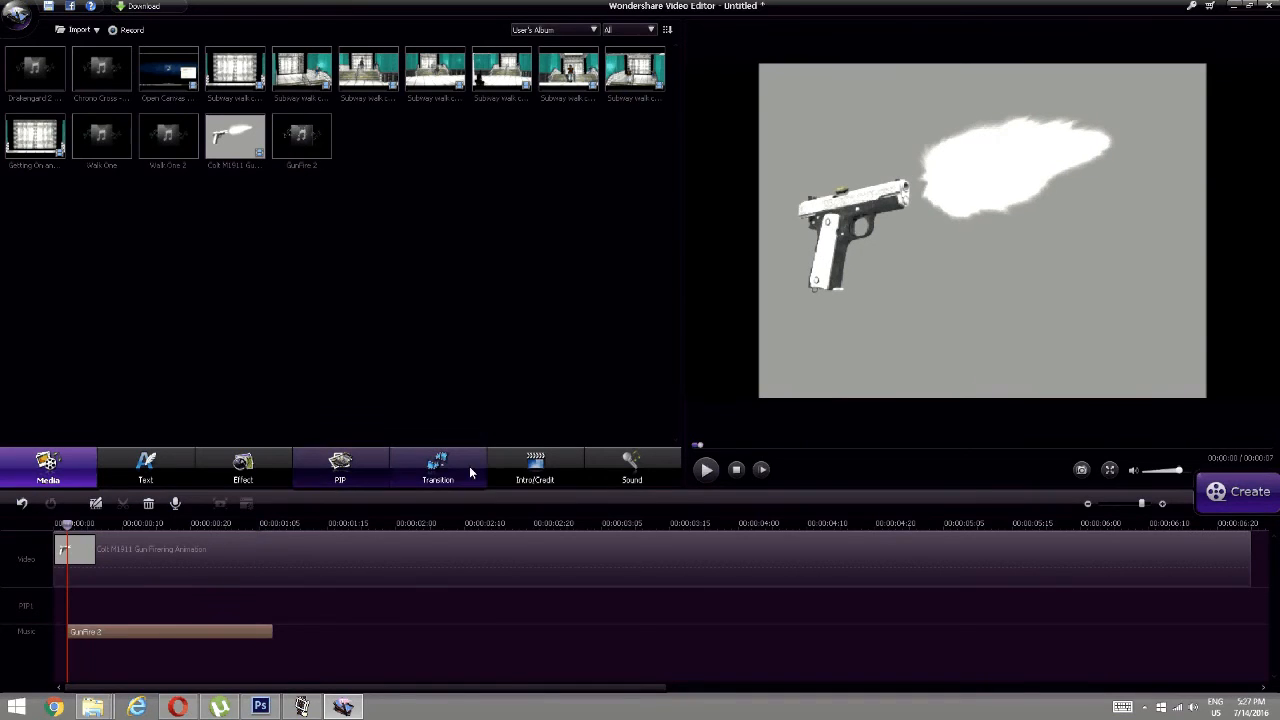
Play the sequence from the start to check the gunshot sound against the muzzle flash, and stop playback.
click(60, 528)
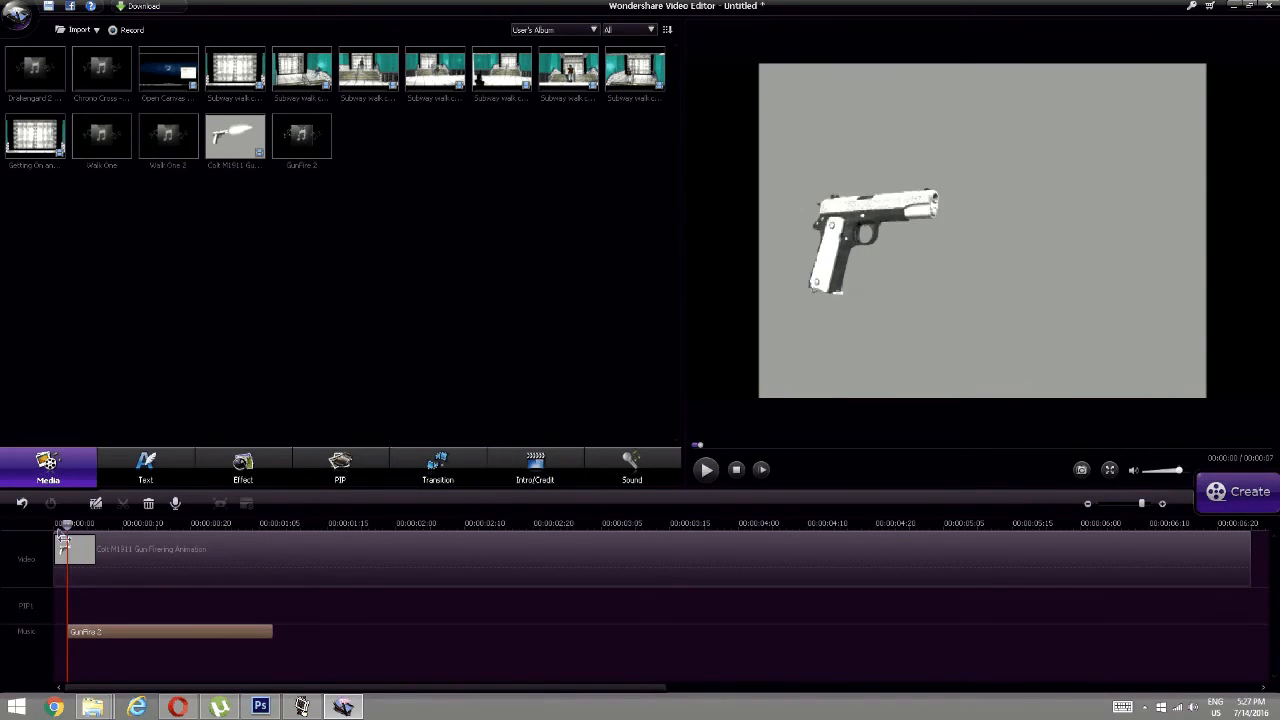
drag(62, 529, 44, 535)
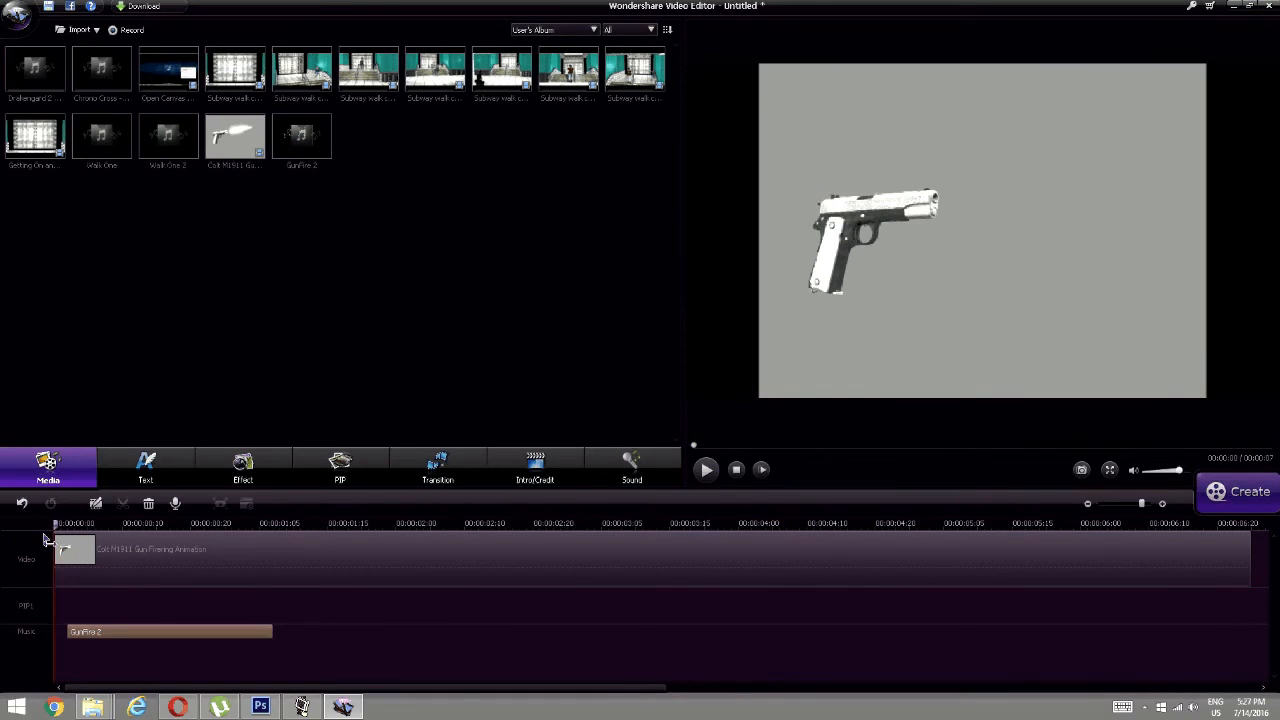
click(705, 470)
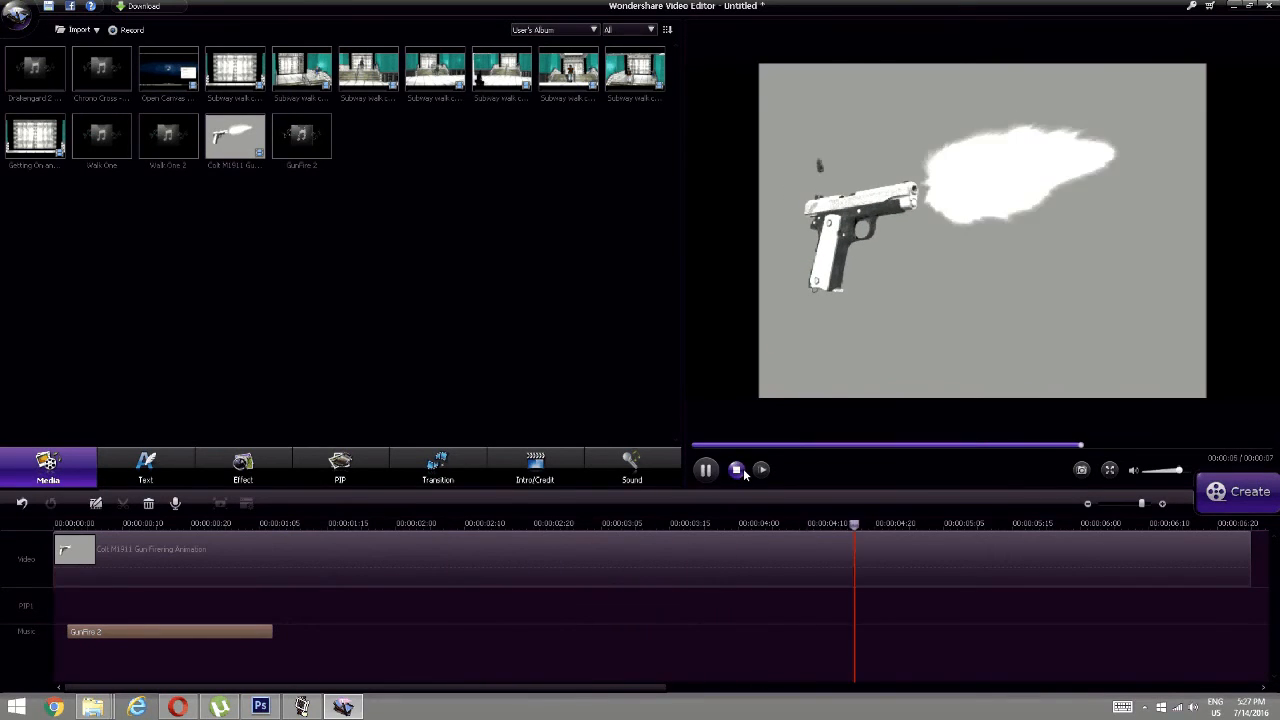
click(736, 469)
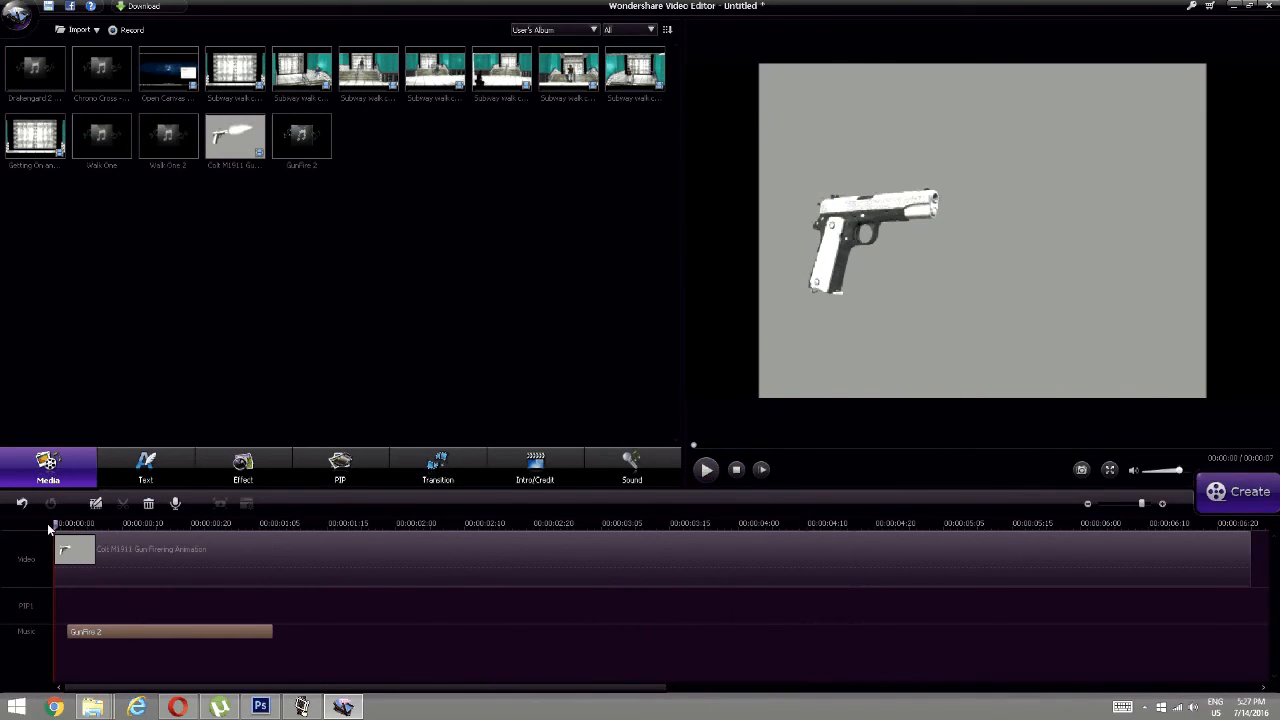
Shift the GunFire 2 clip to start at the first muzzle flash and trim its end to about 00:00:00:08.
drag(54, 523, 62, 527)
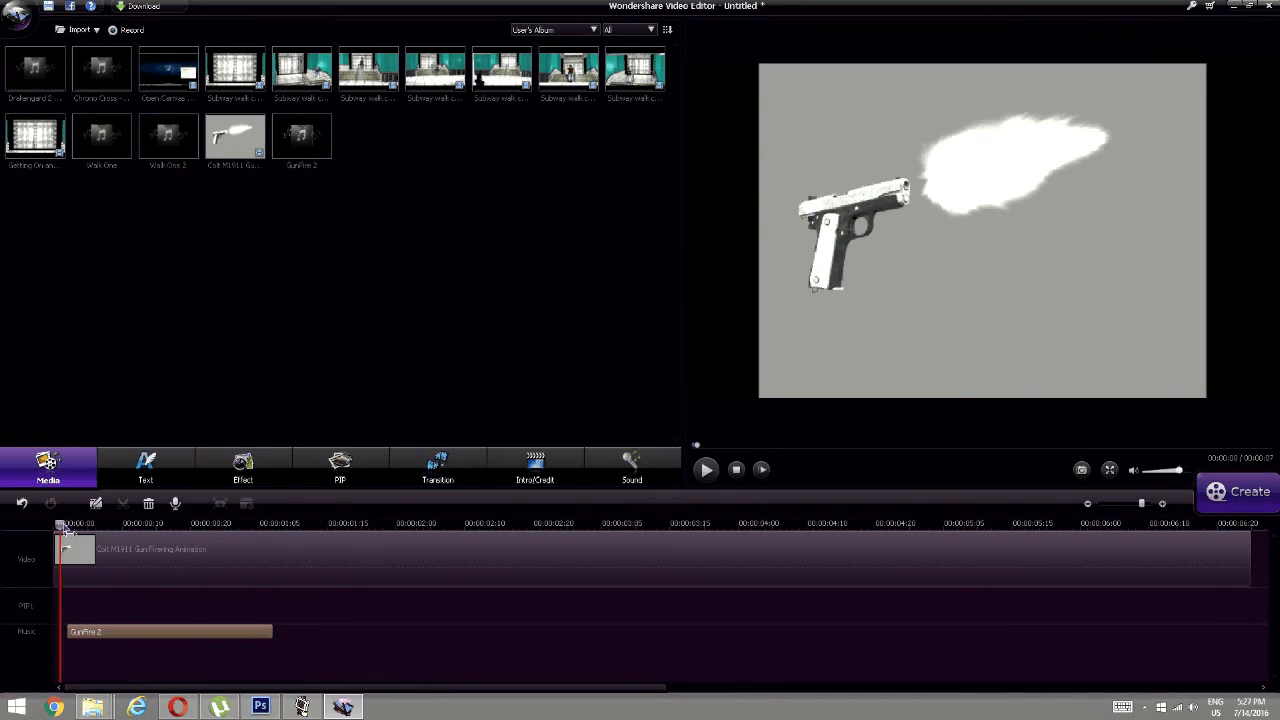
drag(95, 632, 89, 632)
click(97, 630)
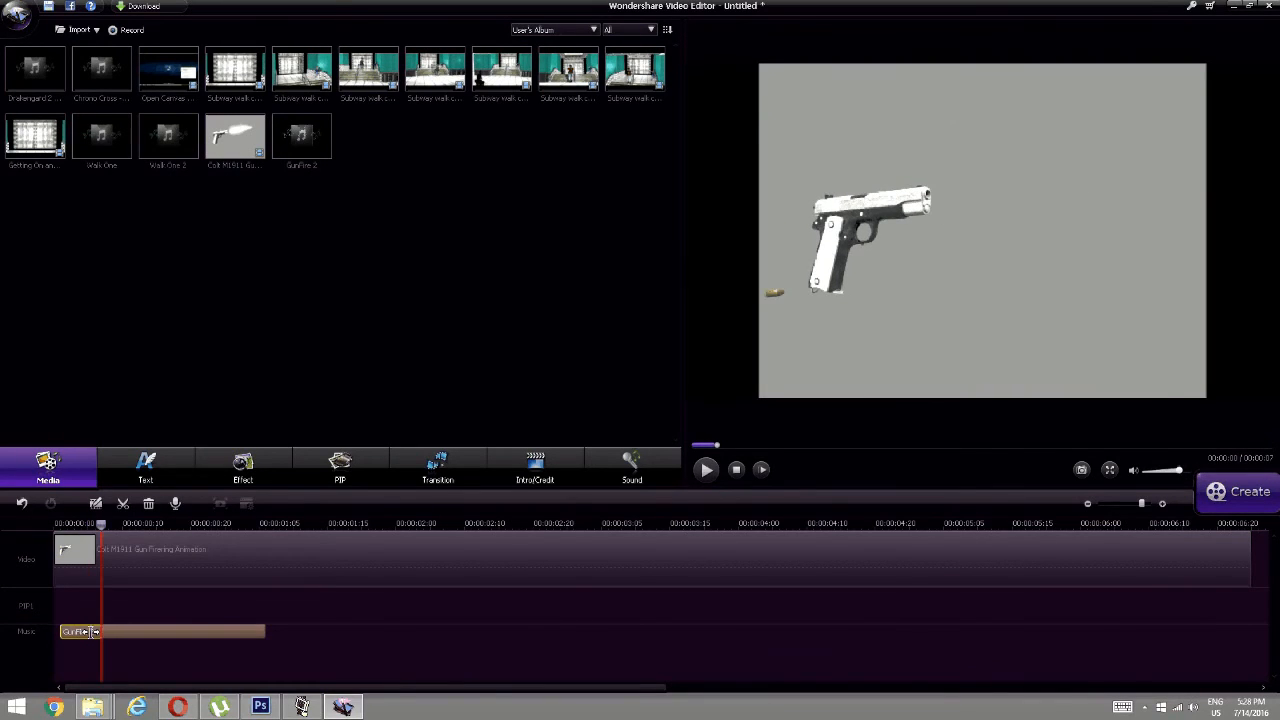
mouse_move(91, 632)
mouse_down()
mouse_move(61, 632)
mouse_move(101, 628)
mouse_up()
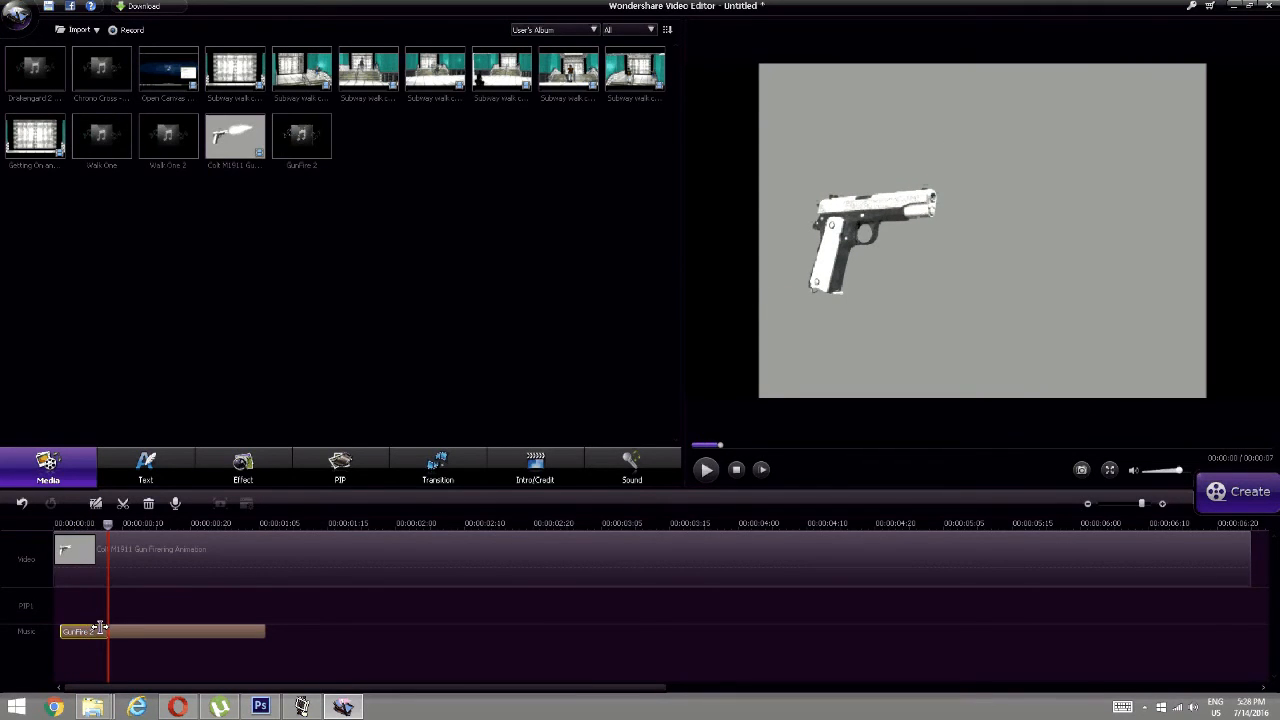
drag(100, 628, 108, 632)
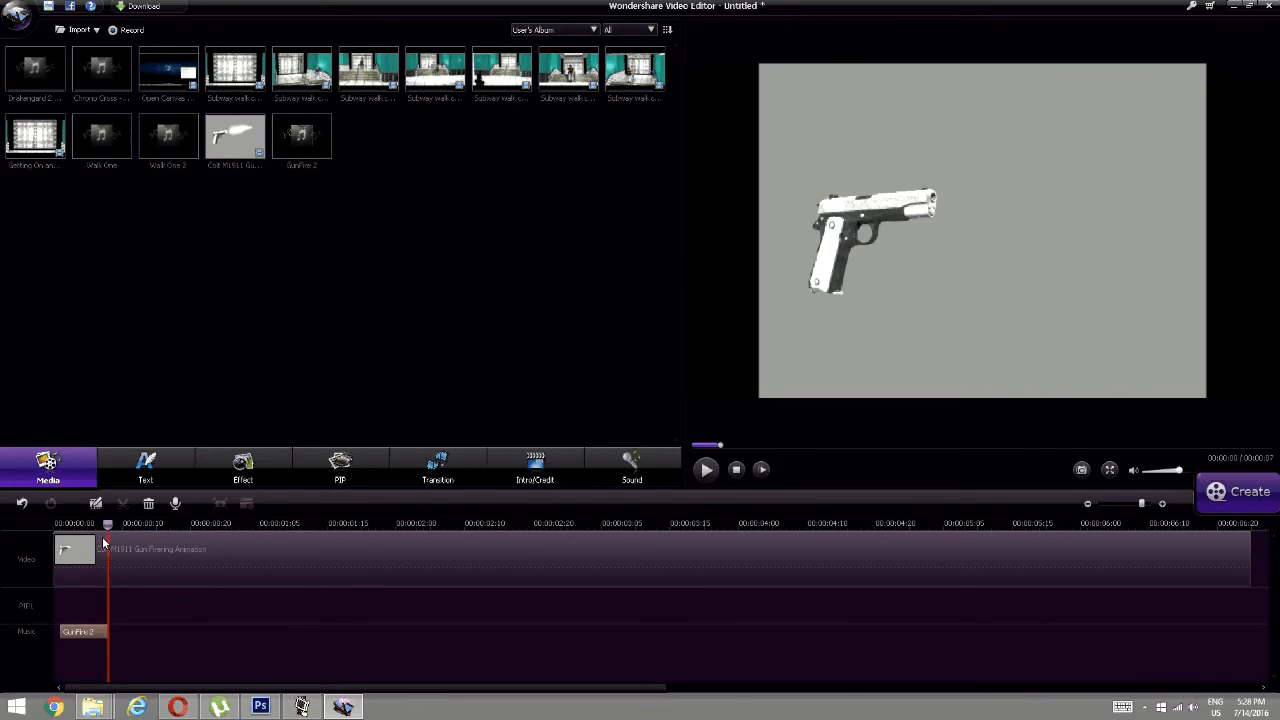
Copy the trimmed GunFire 2 clip and paste it on the Music track at the shots near 00:00:00:13 and 00:00:01:00.
drag(110, 533, 146, 540)
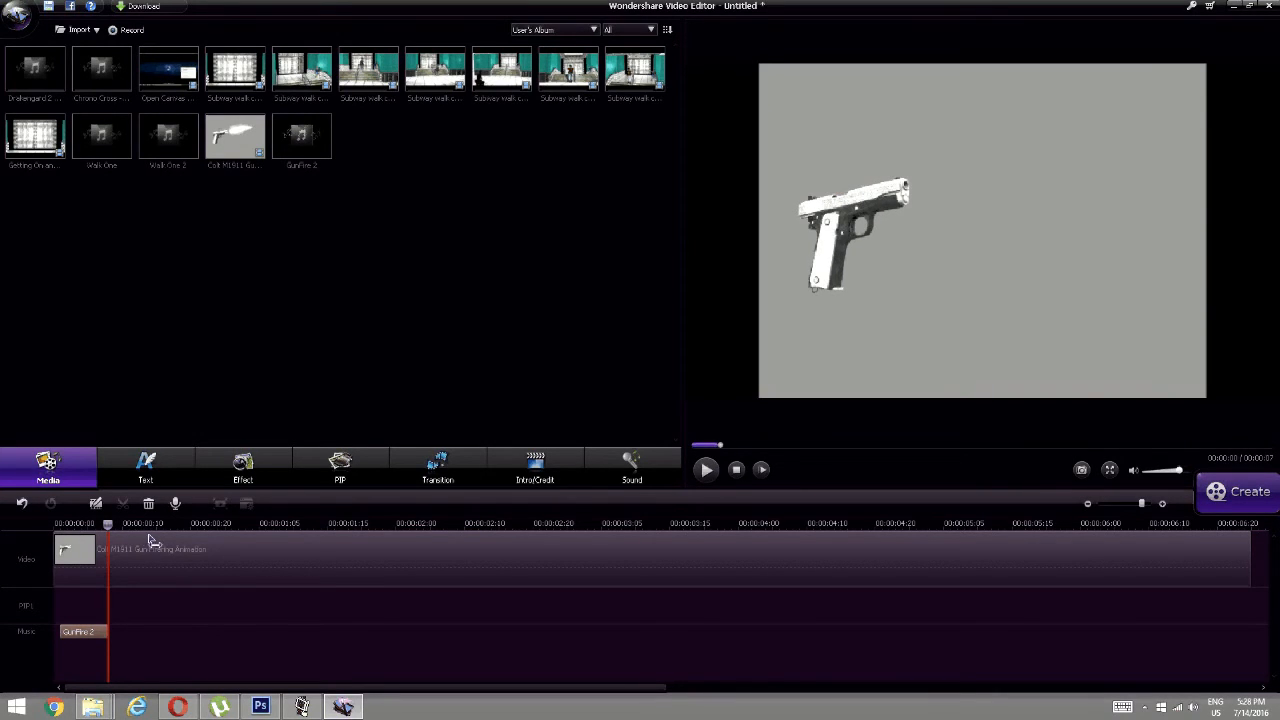
click(149, 540)
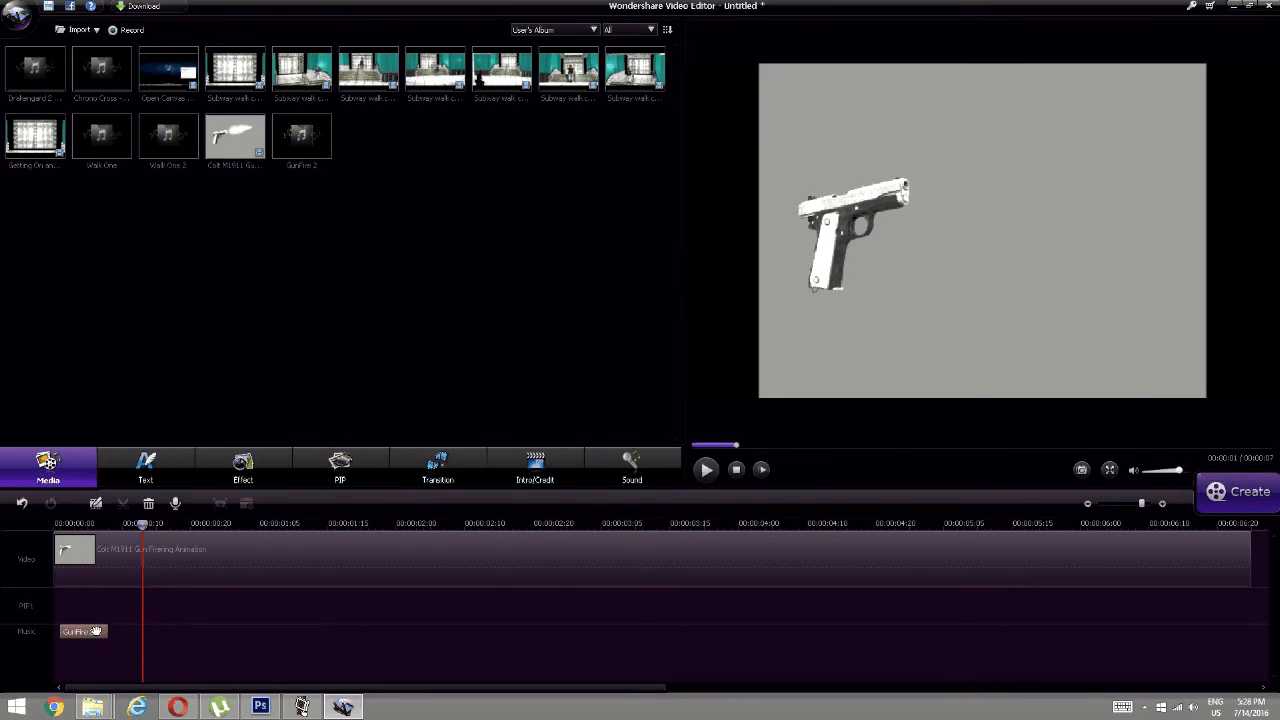
right_click(96, 631)
click(150, 638)
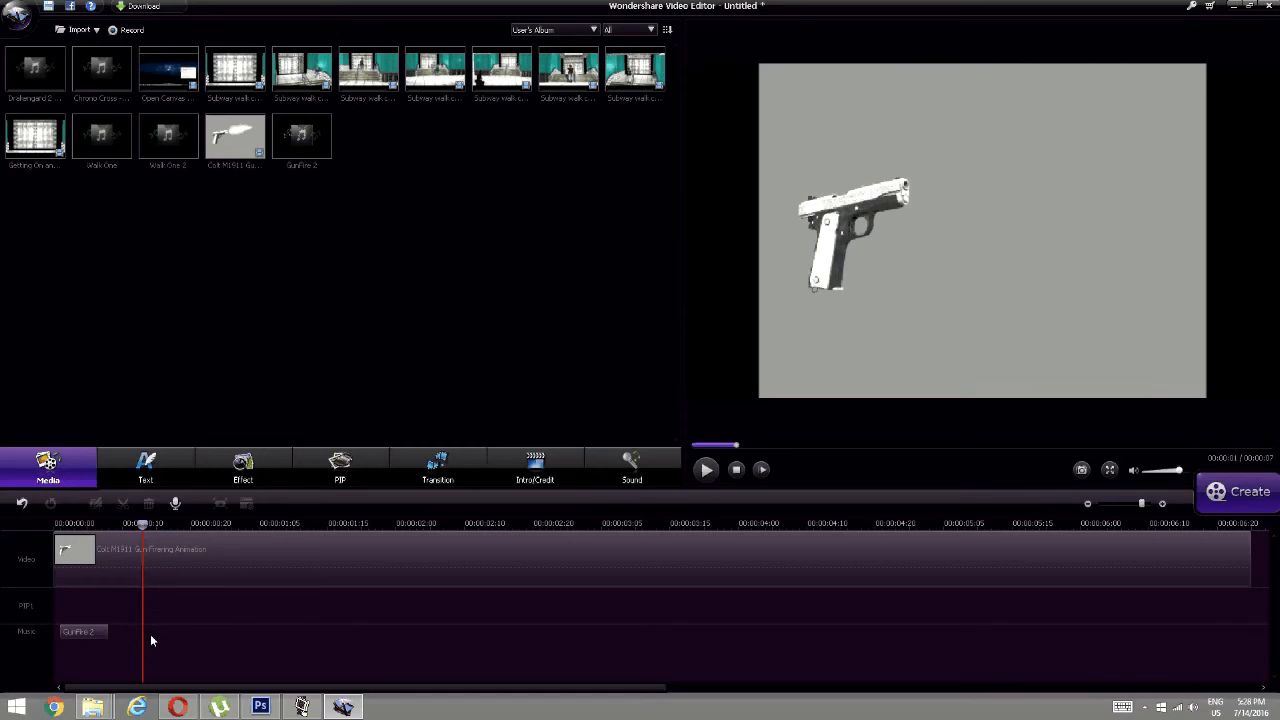
key(ctrl+v)
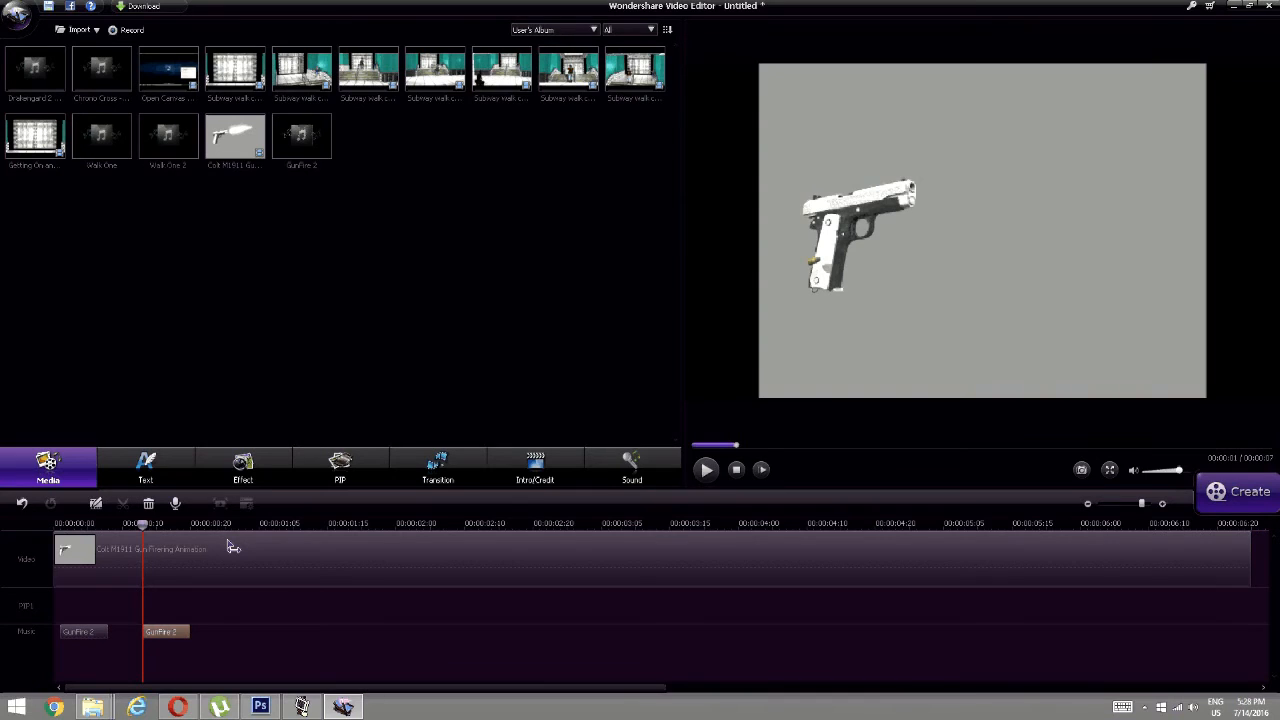
click(225, 584)
key(ctrl+v)
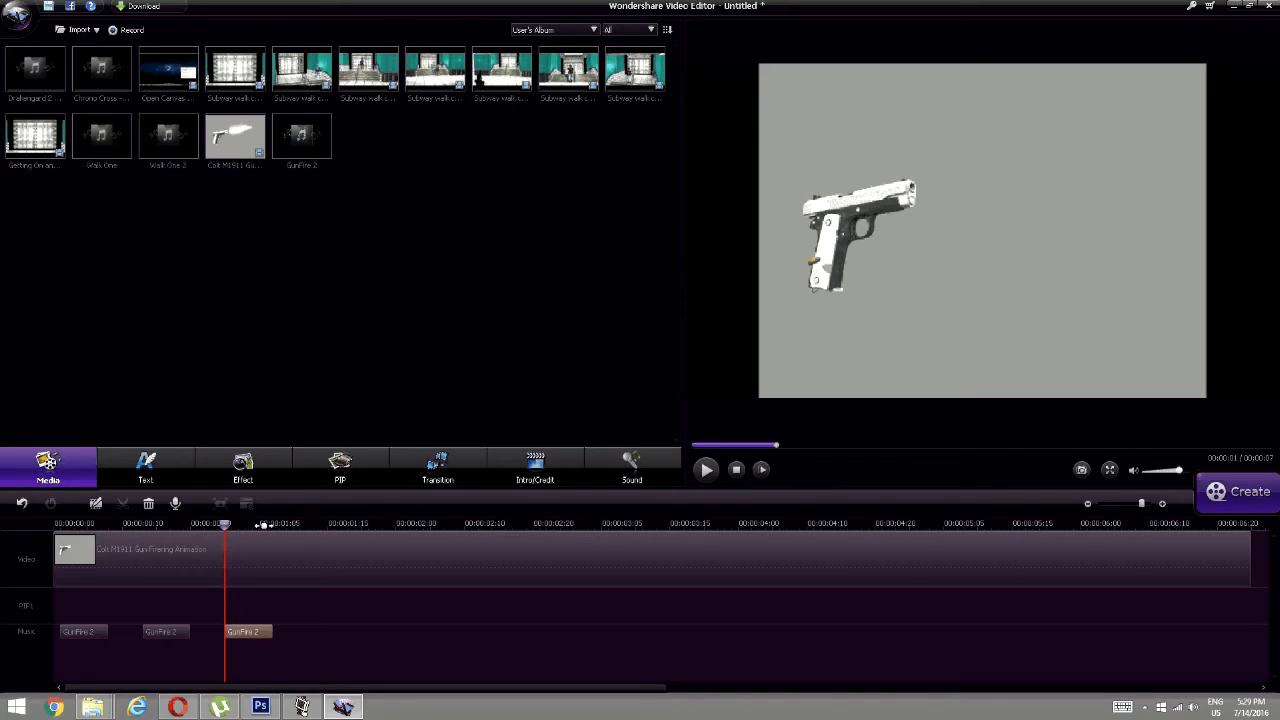
Find the next two muzzle flashes and paste GunFire 2 copies at about 00:00:01:13 and 00:00:02:00.
click(309, 525)
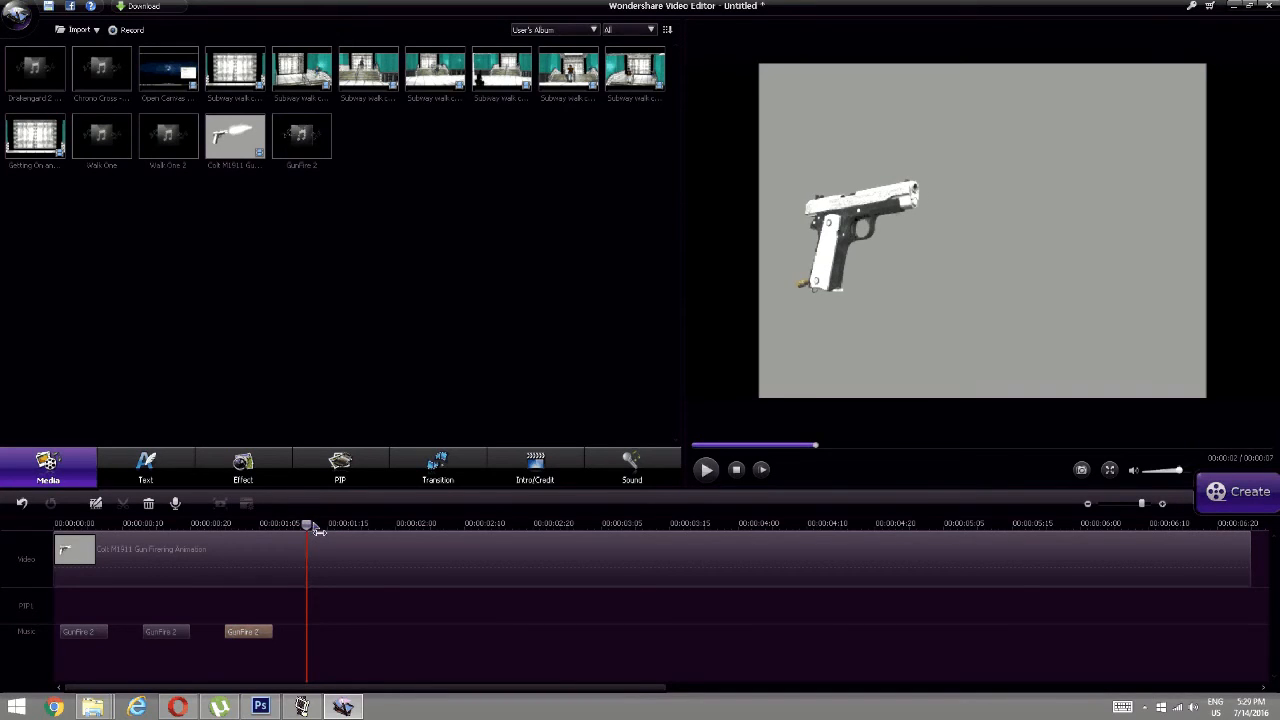
click(320, 524)
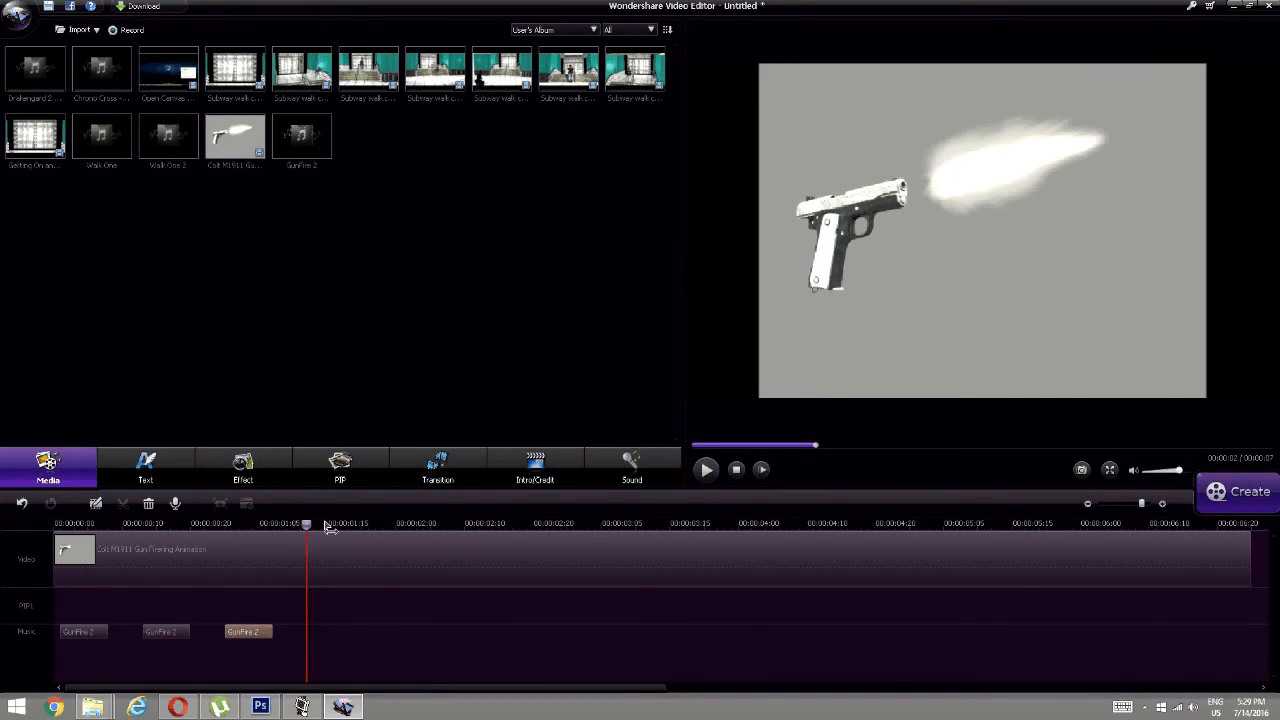
click(322, 525)
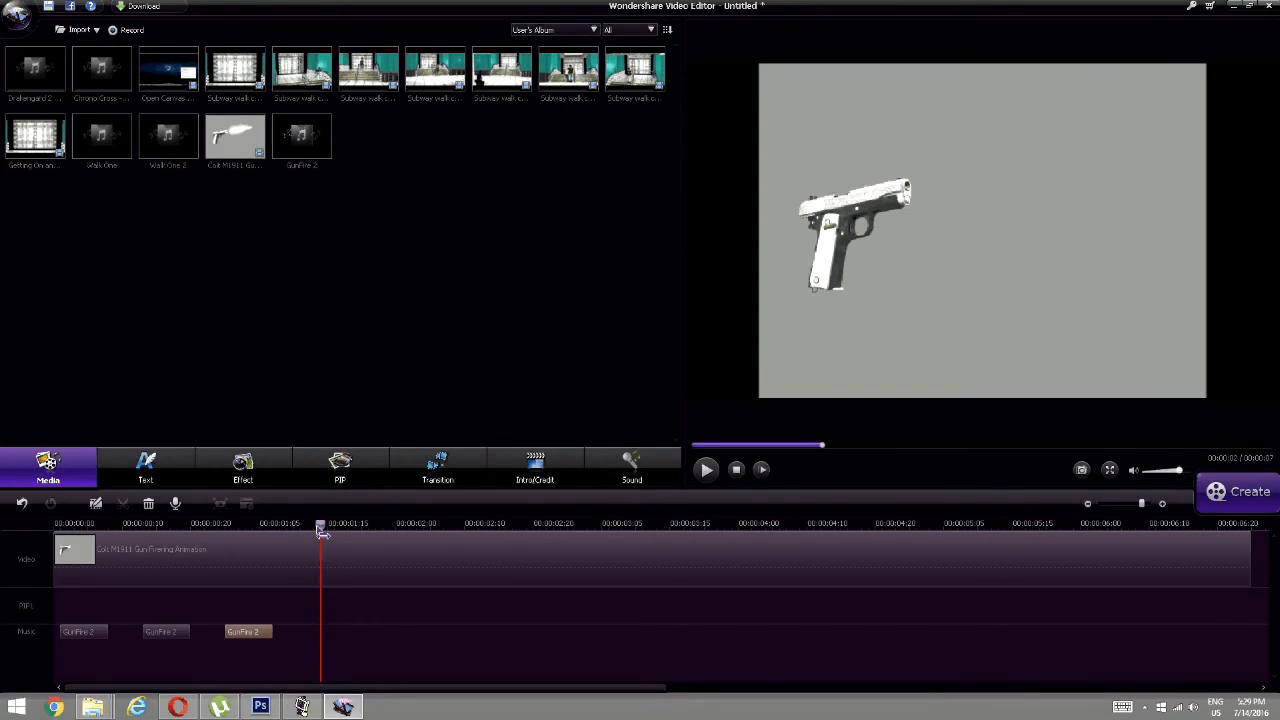
drag(321, 530, 314, 530)
key(ctrl+v)
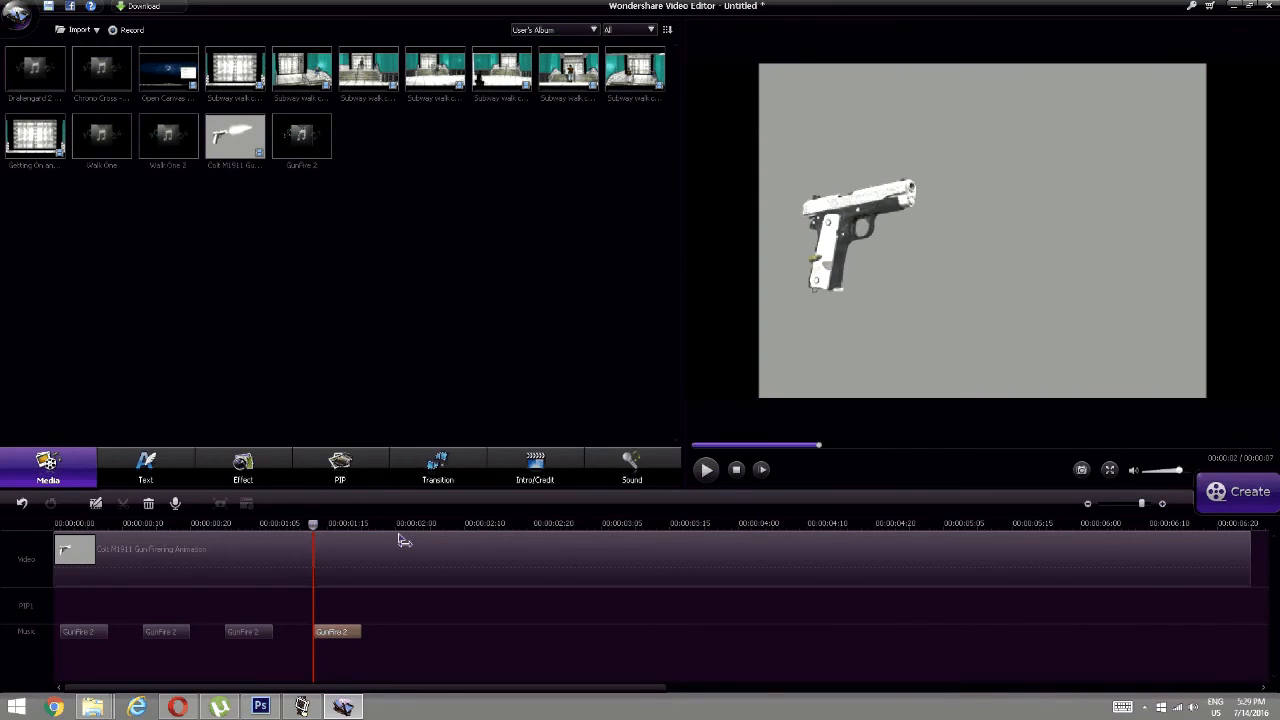
click(397, 541)
key(ctrl+v)
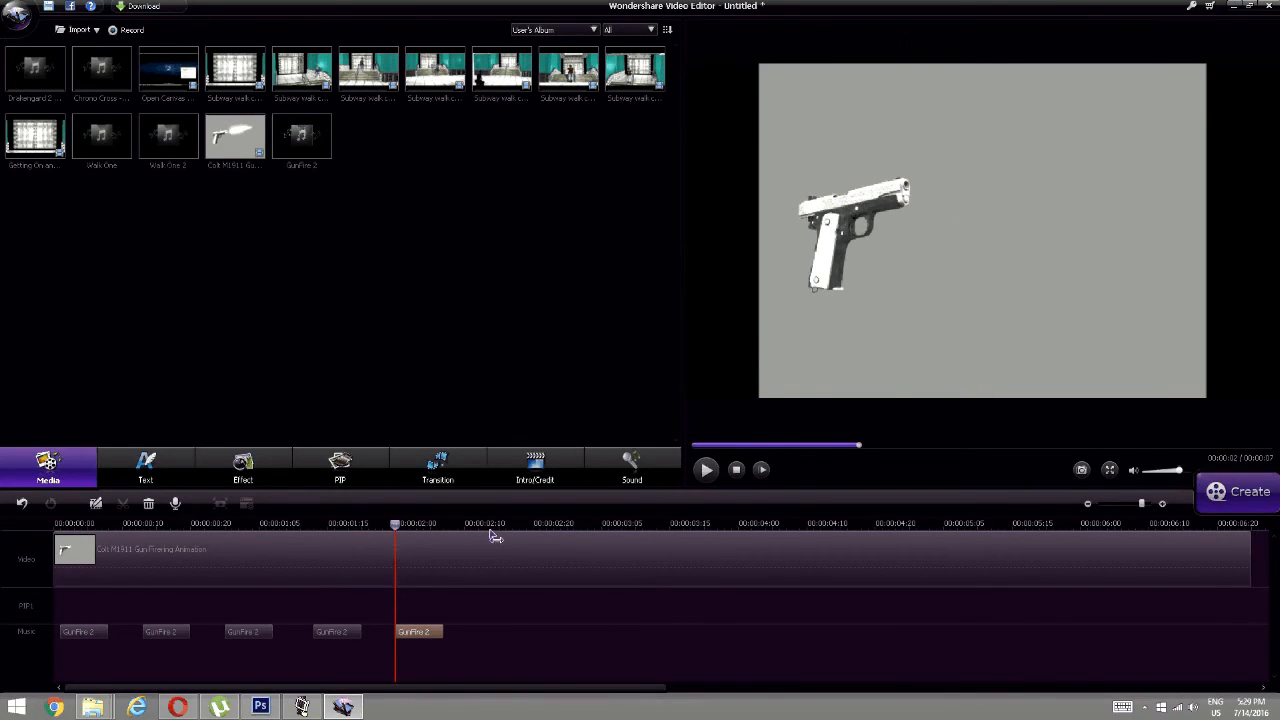
Paste three more GunFire 2 copies on the Music track at about 00:00:02:13, 00:00:03:00 and 00:00:03:13.
click(486, 524)
key(ctrl+v)
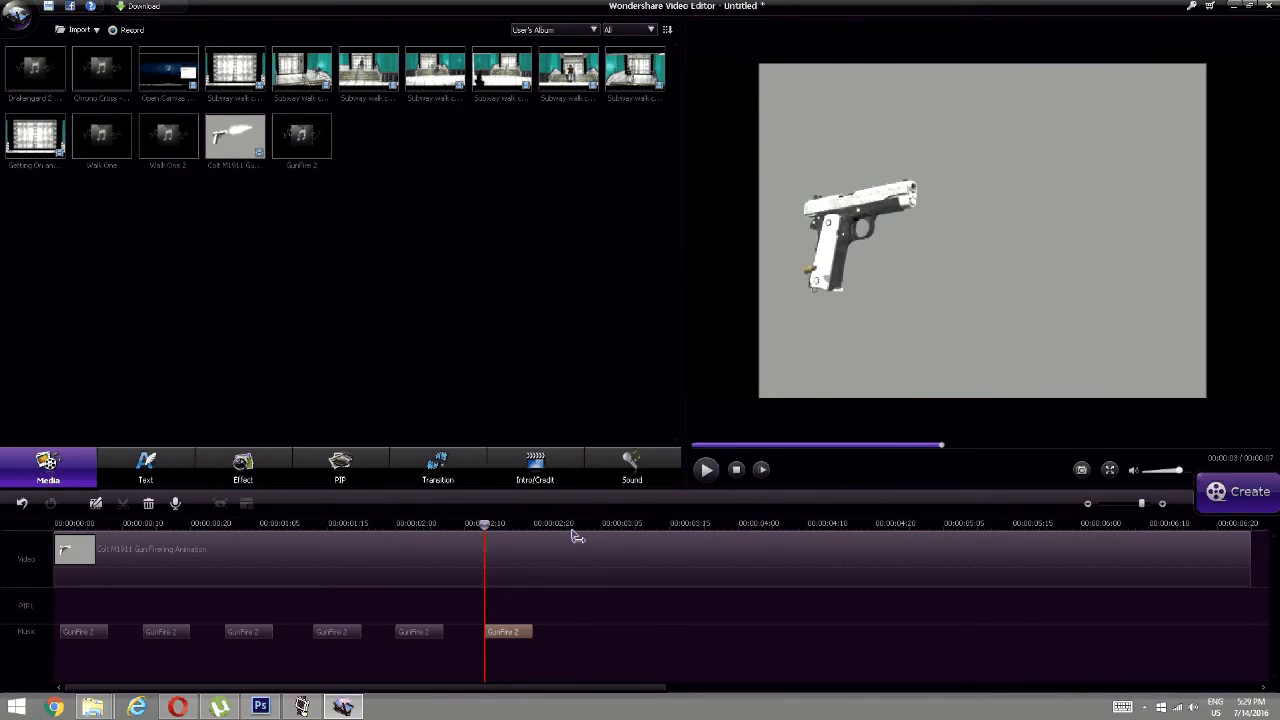
click(568, 537)
key(ctrl+v)
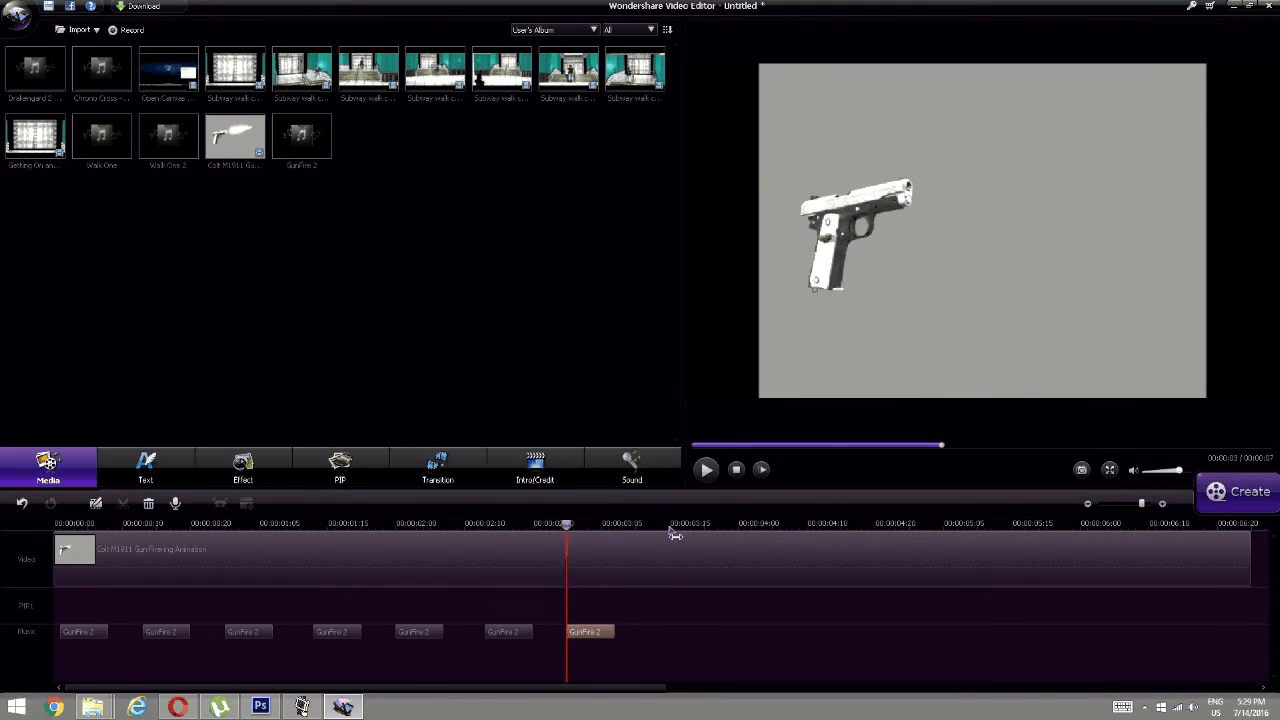
click(662, 526)
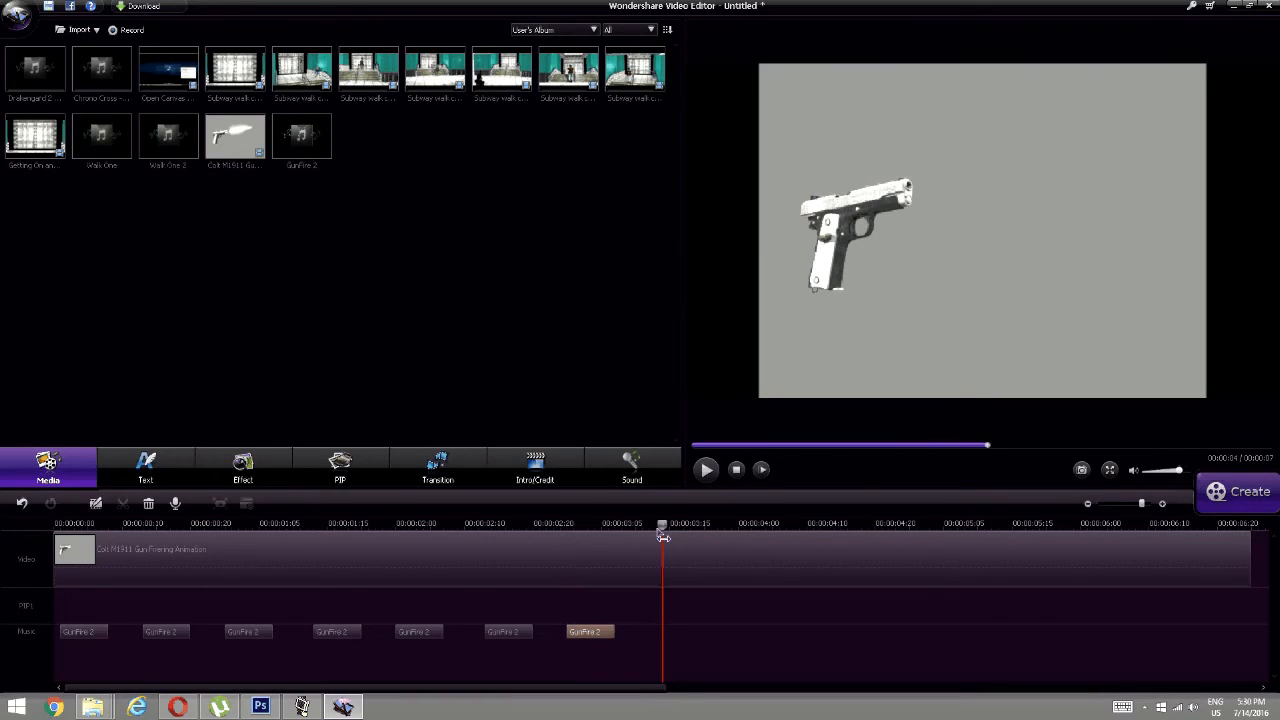
click(656, 528)
key(ctrl+v)
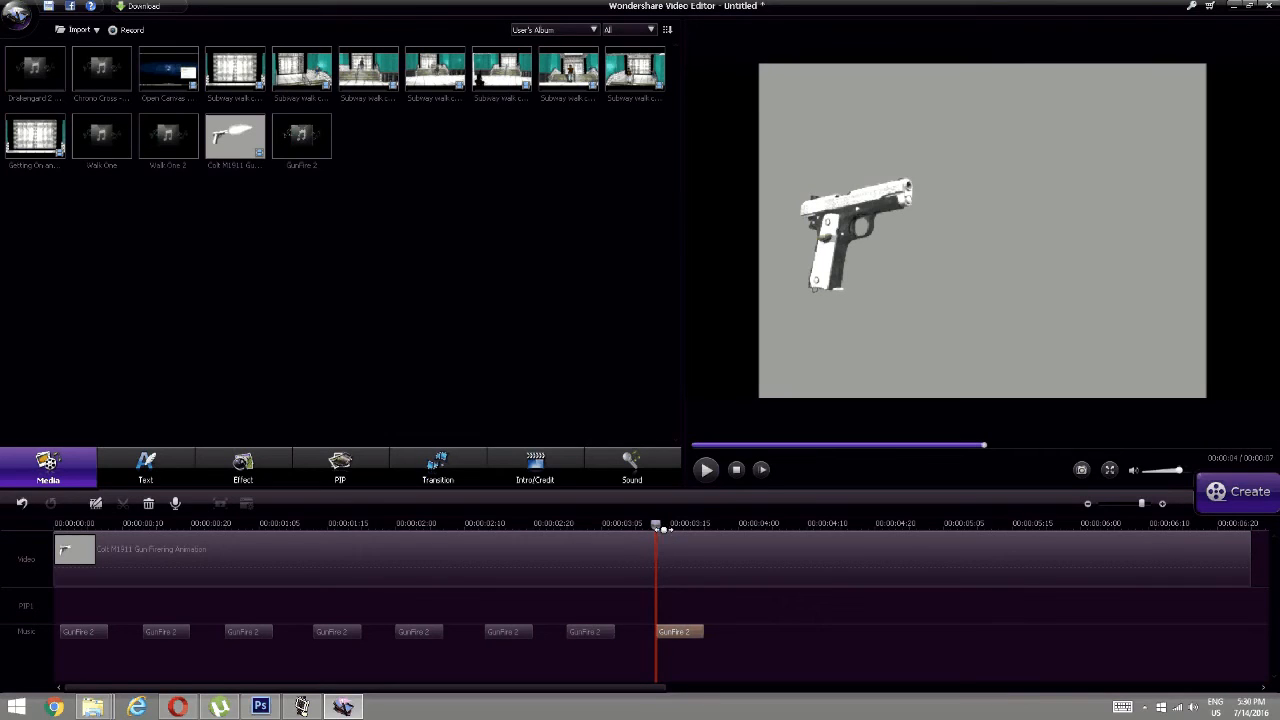
Add GunFire 2 copies for the shots at about 00:00:04:00, 00:00:04:13 and 00:00:05:00.
mouse_move(702, 527)
mouse_down()
mouse_move(732, 531)
mouse_move(703, 533)
mouse_up()
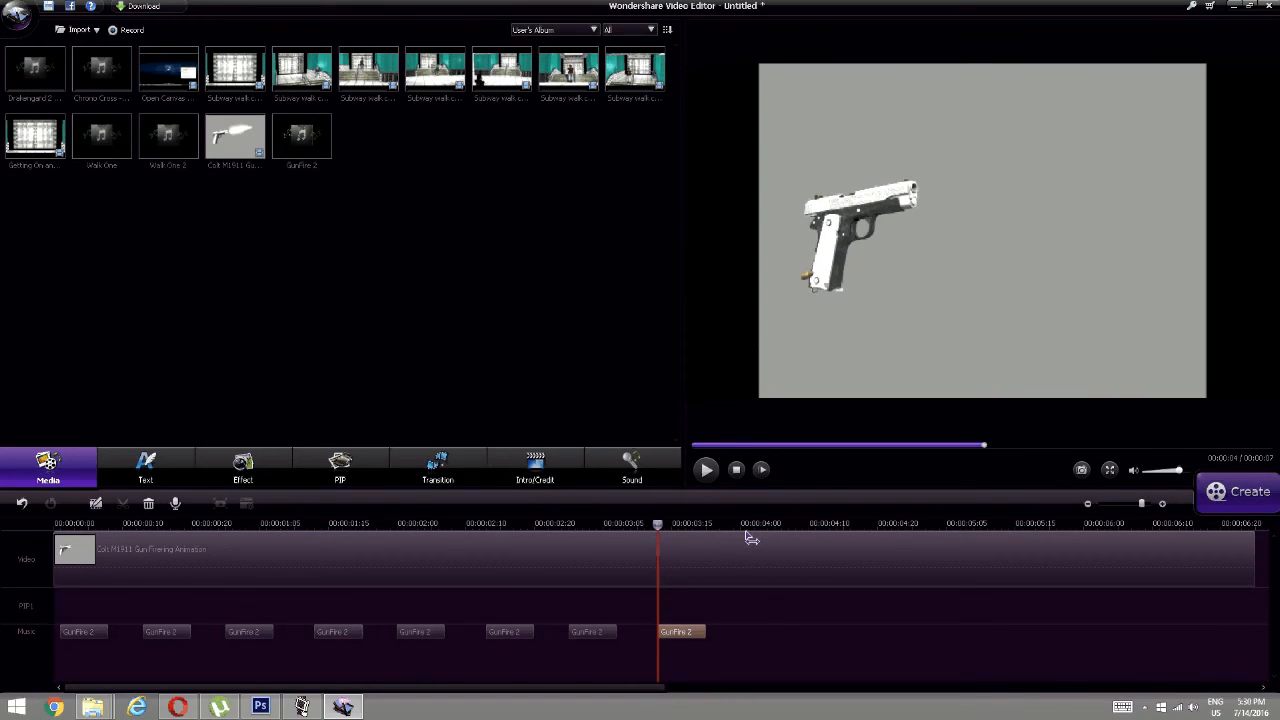
click(742, 534)
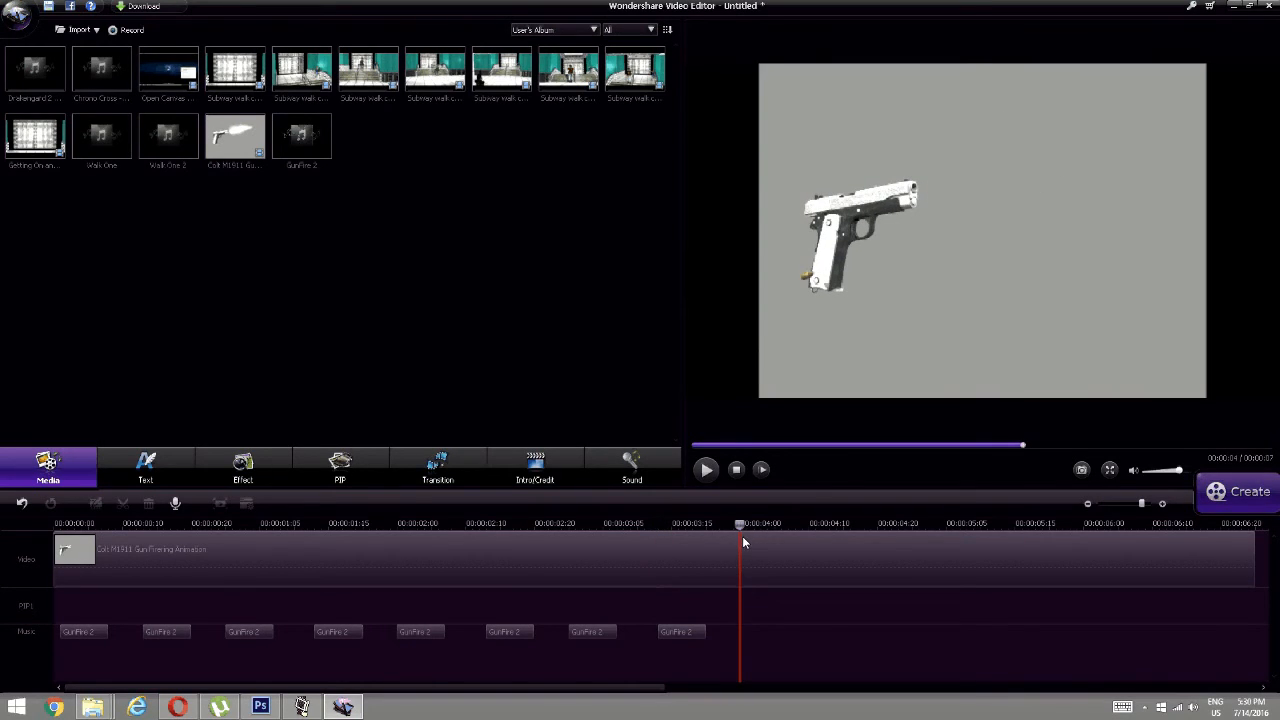
key(ctrl+v)
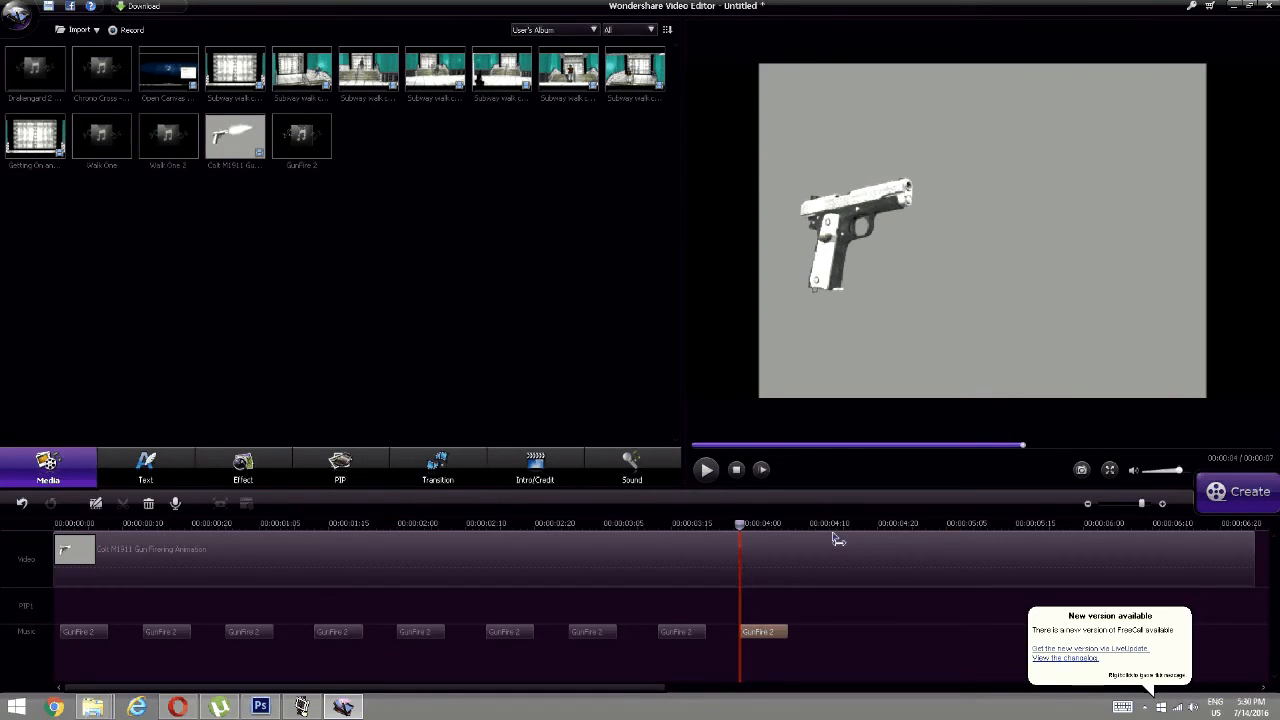
click(829, 537)
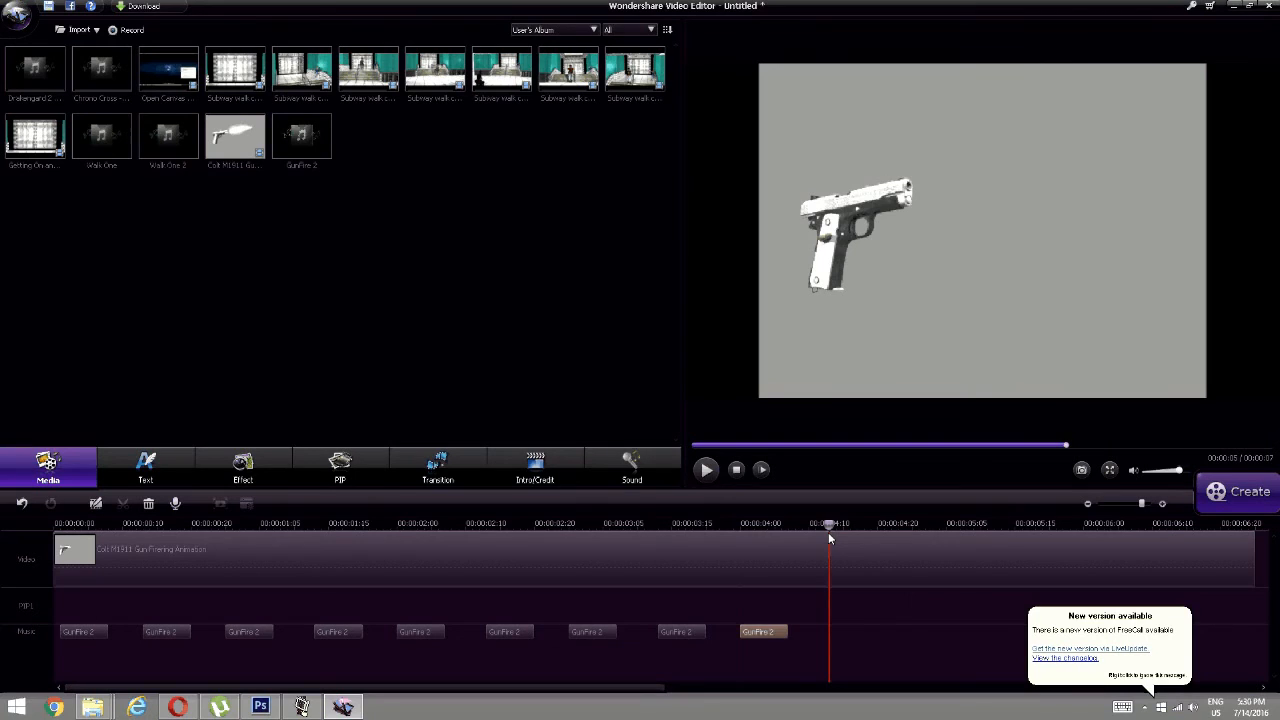
key(ctrl+v)
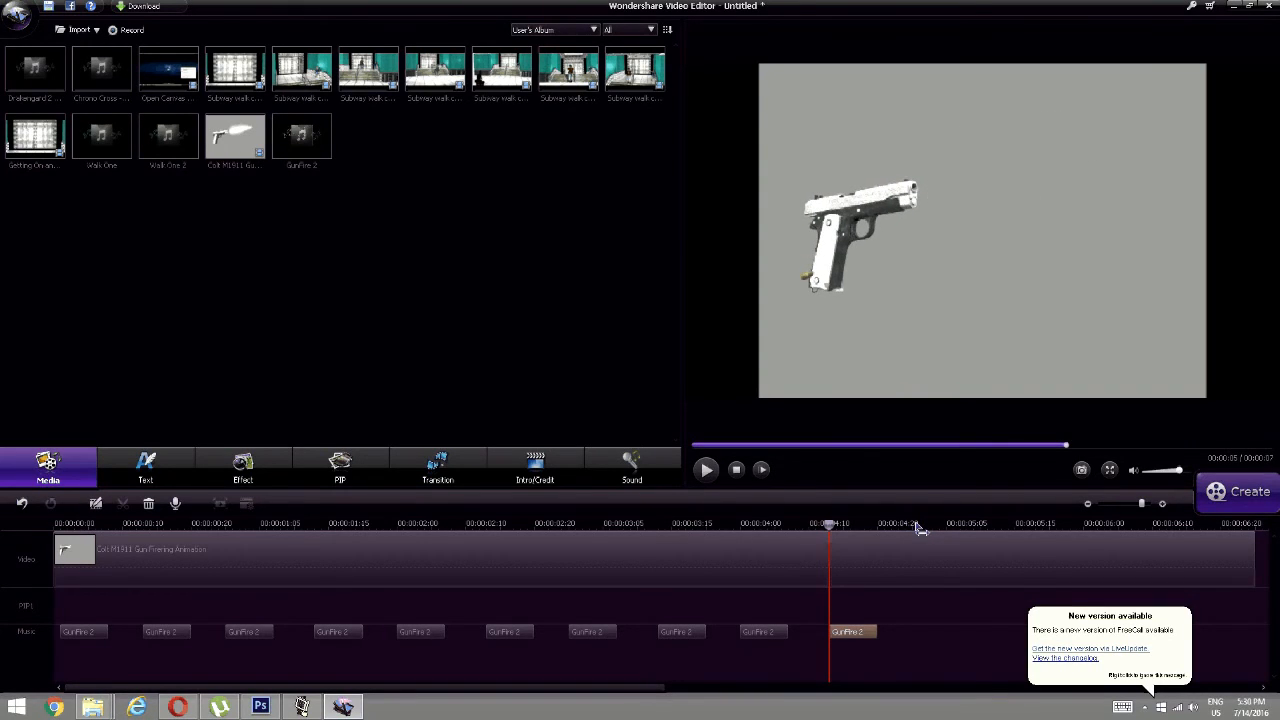
click(913, 524)
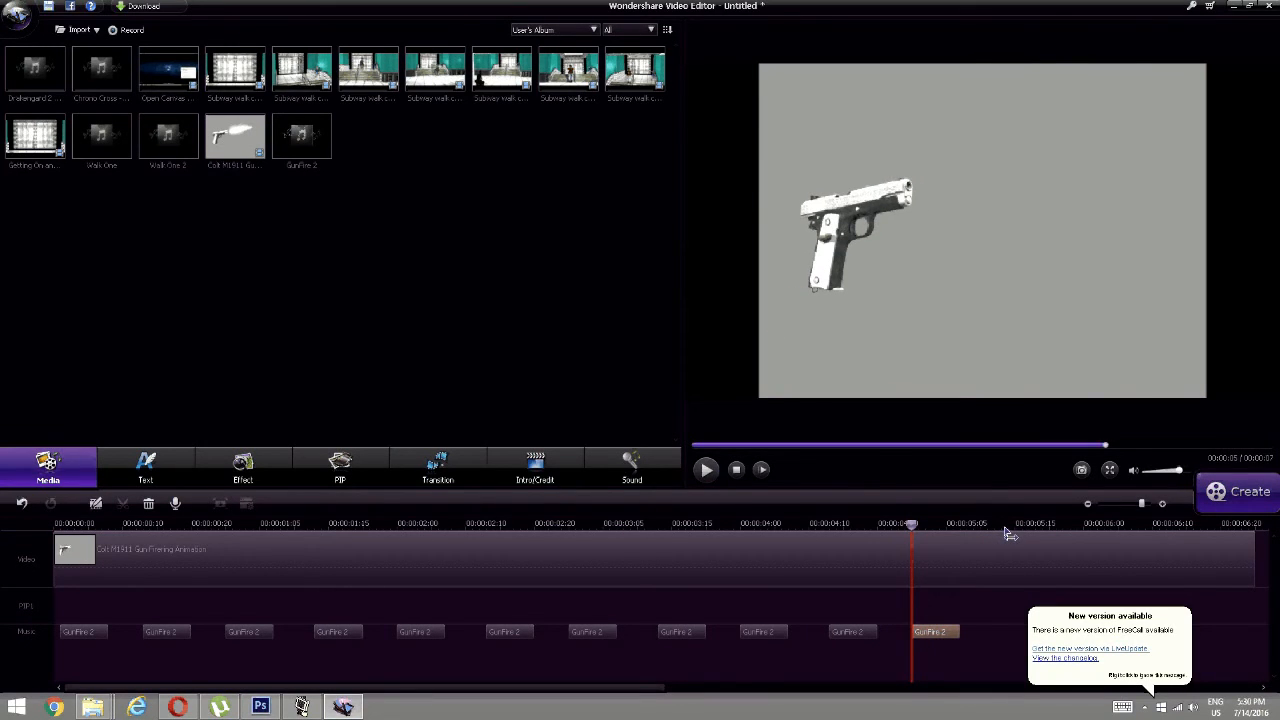
Paste the last GunFire 2 copies at about 00:00:05:13, 00:00:06:00 and 00:00:06:13, dismissing the update notification.
click(1006, 530)
key(ctrl+v)
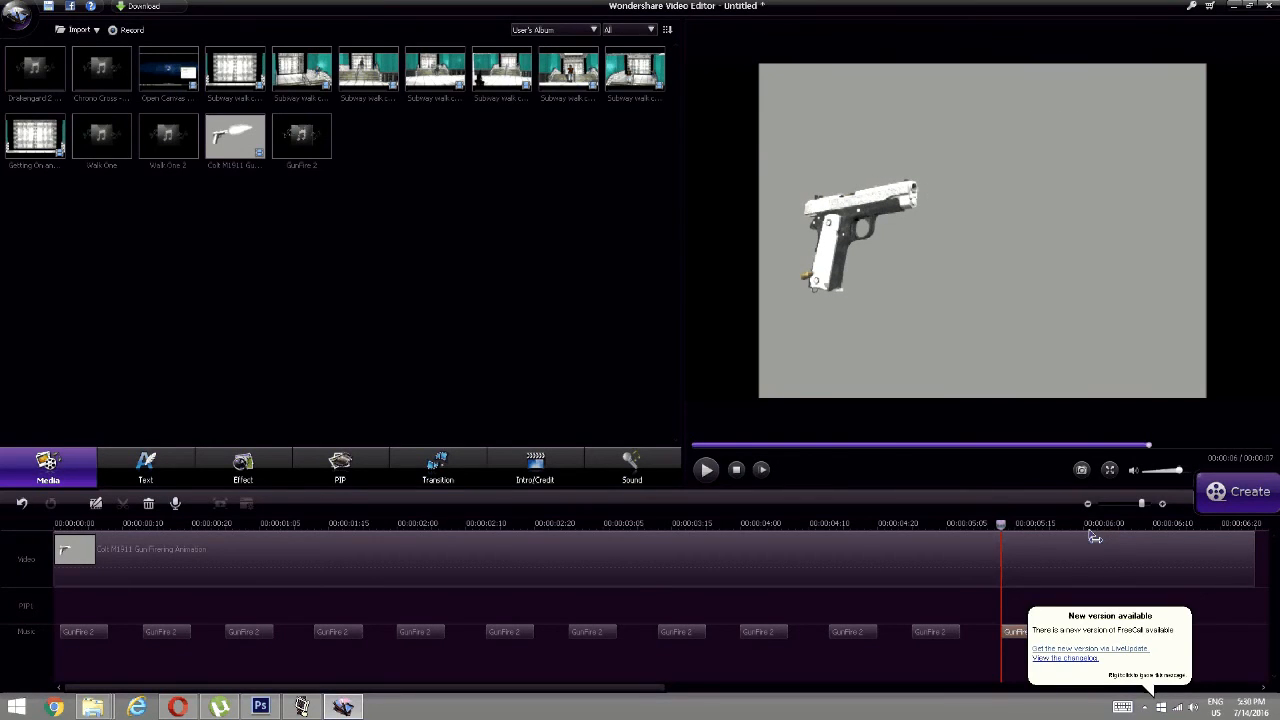
click(1083, 525)
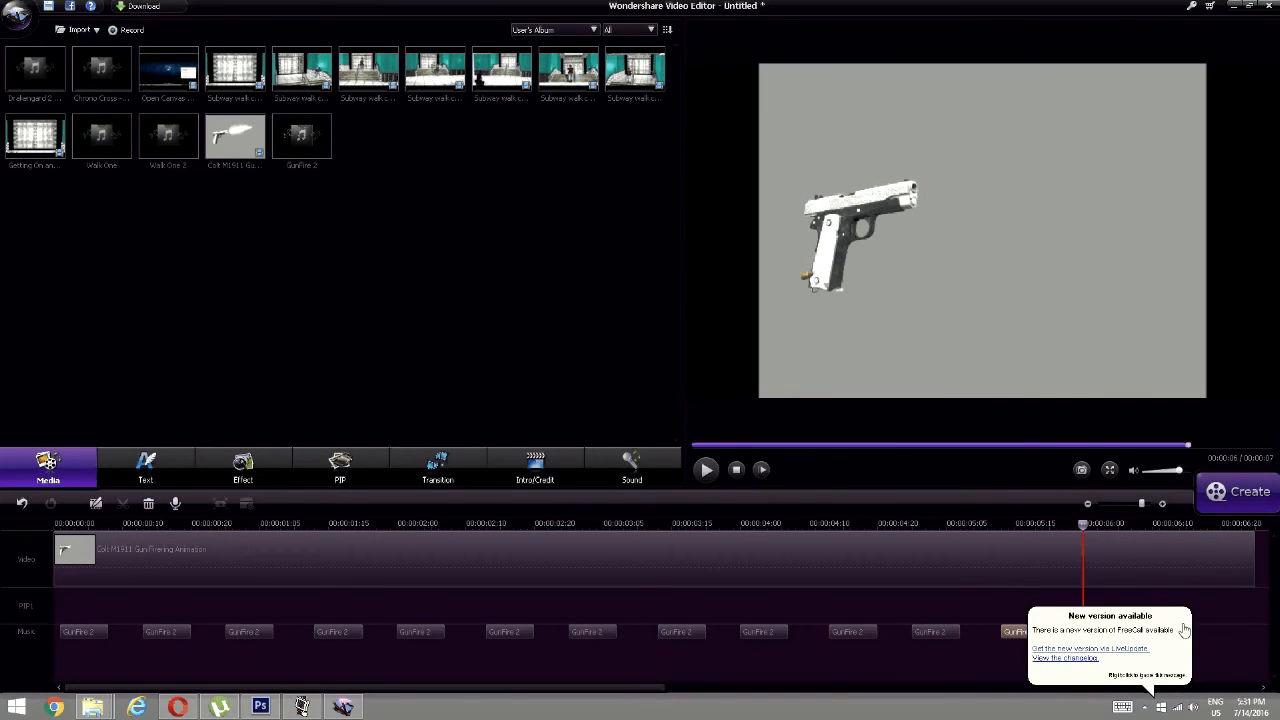
click(1184, 613)
key(ctrl+v)
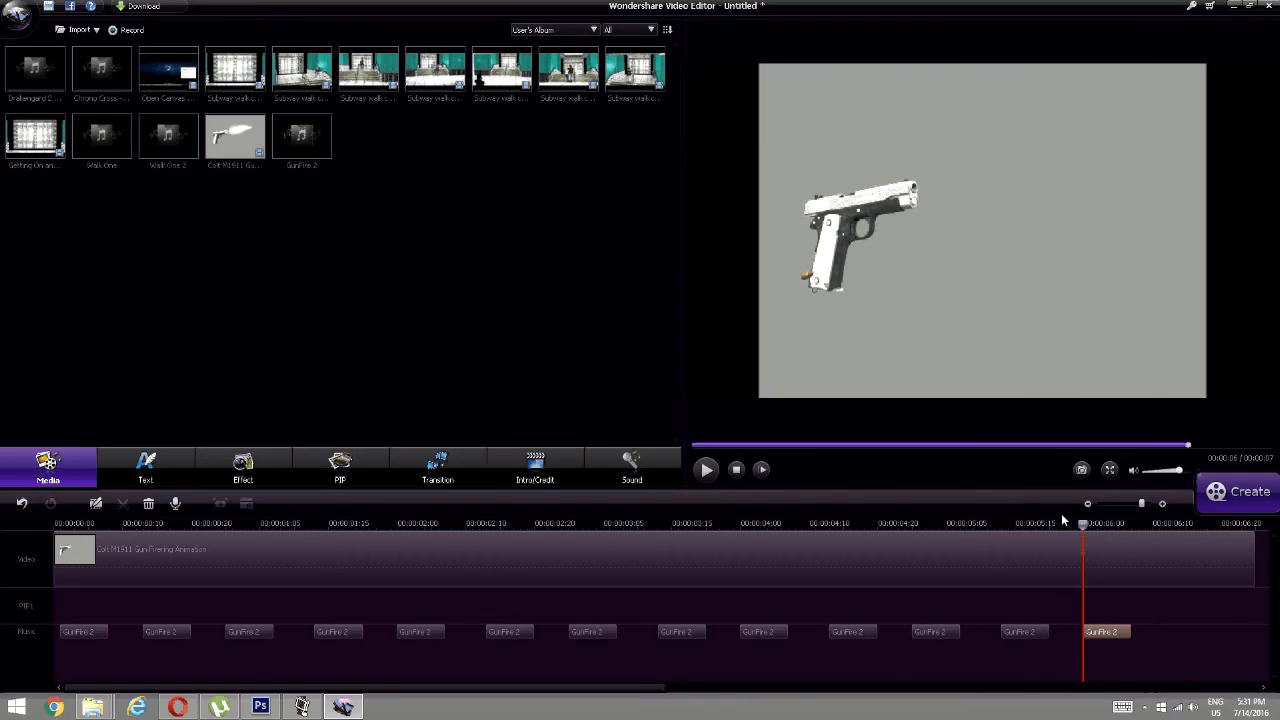
click(1169, 538)
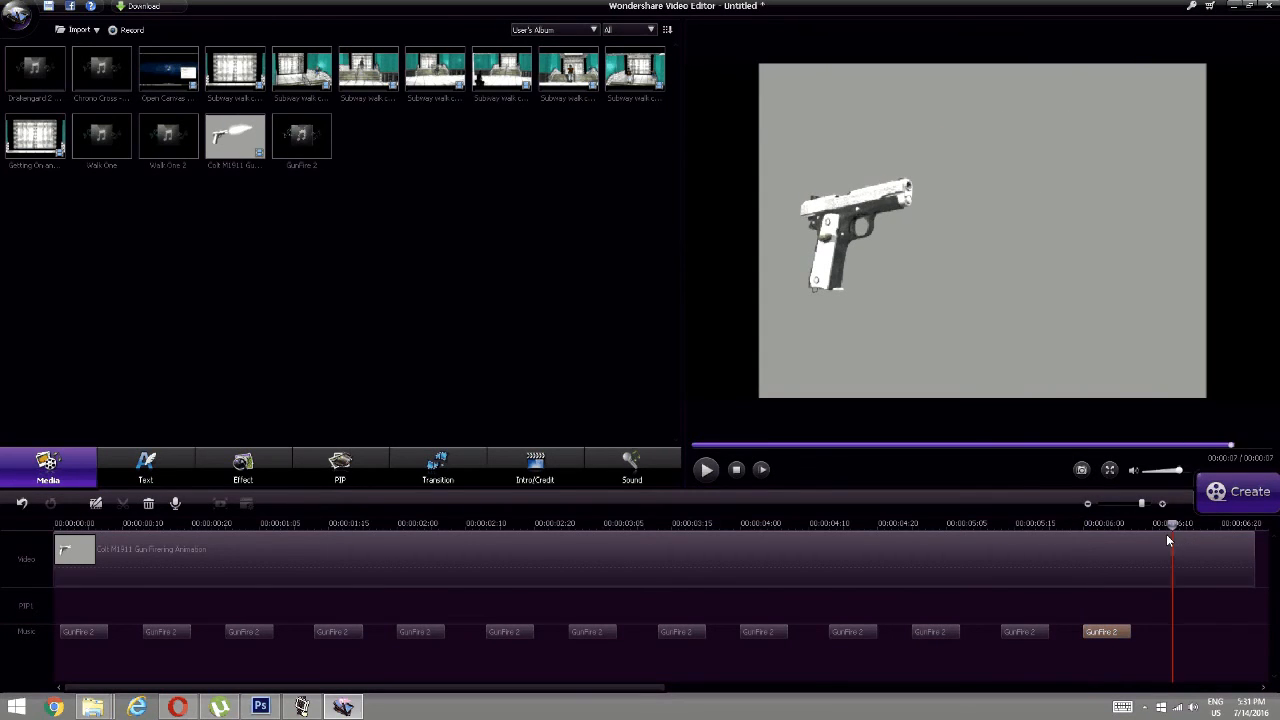
key(ctrl+v)
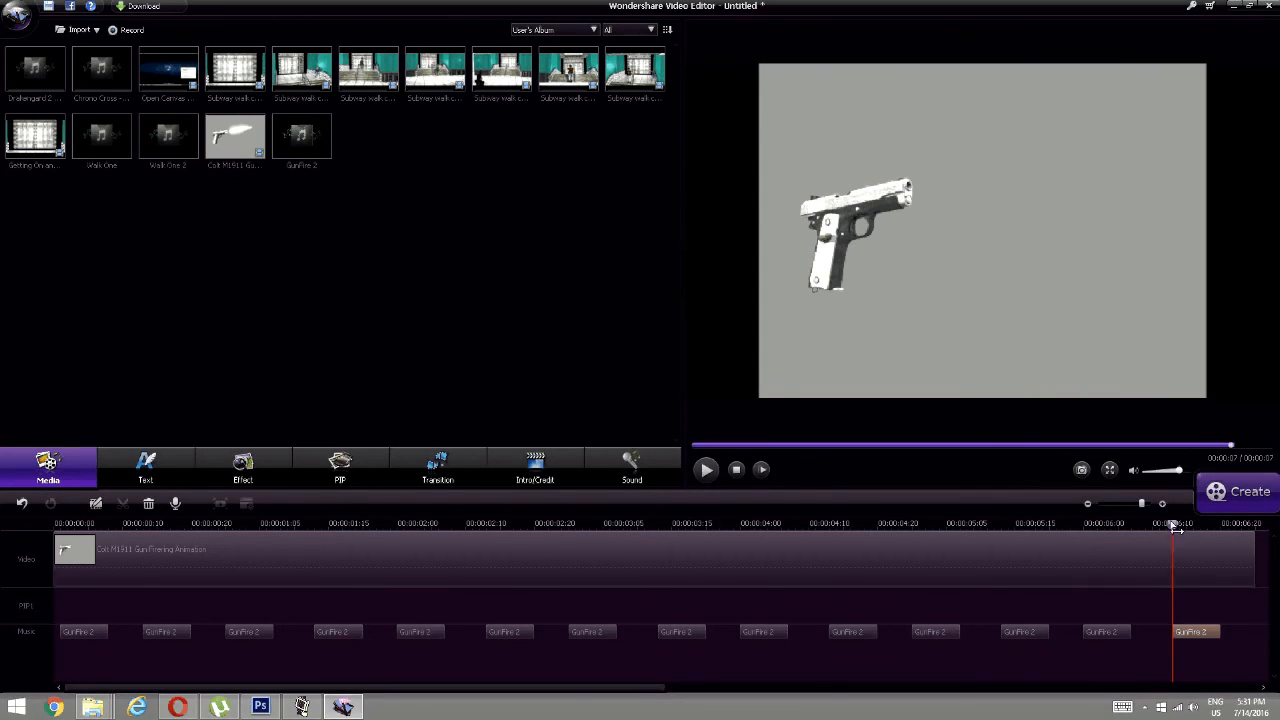
Check the end of the animation, then play the whole sequence from the start to review the gunshot timing.
click(1248, 525)
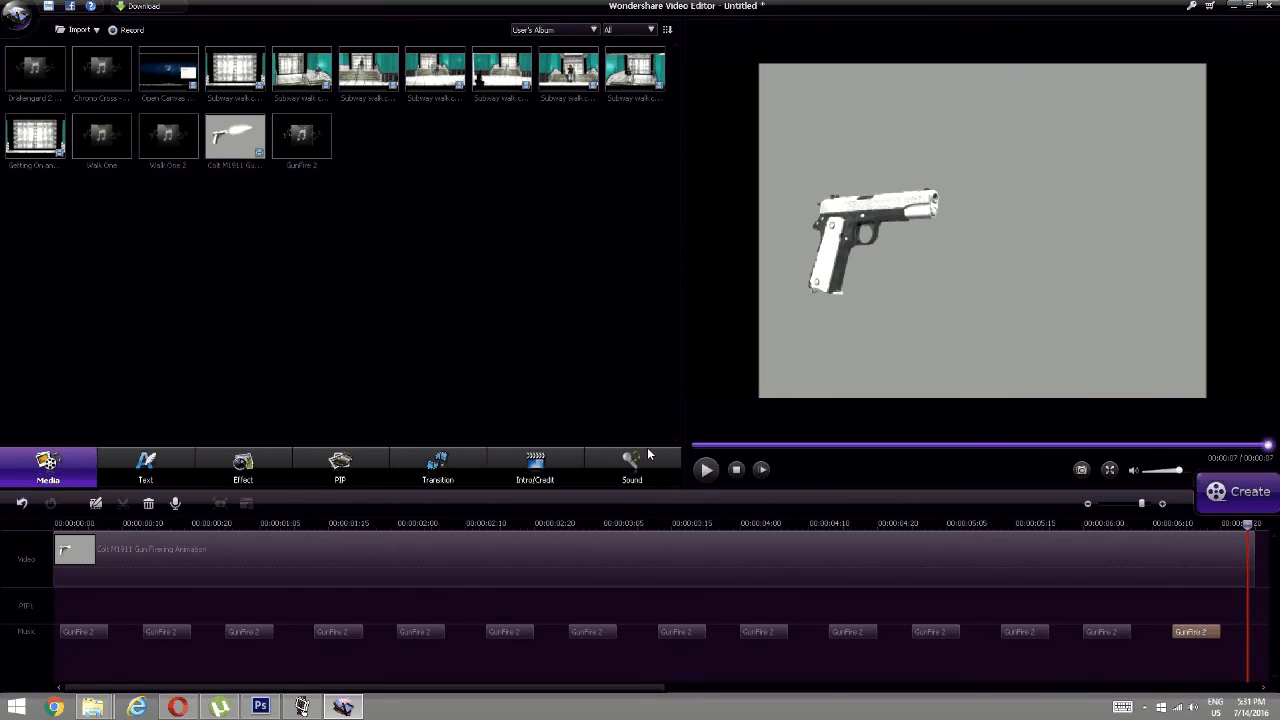
click(692, 445)
click(707, 470)
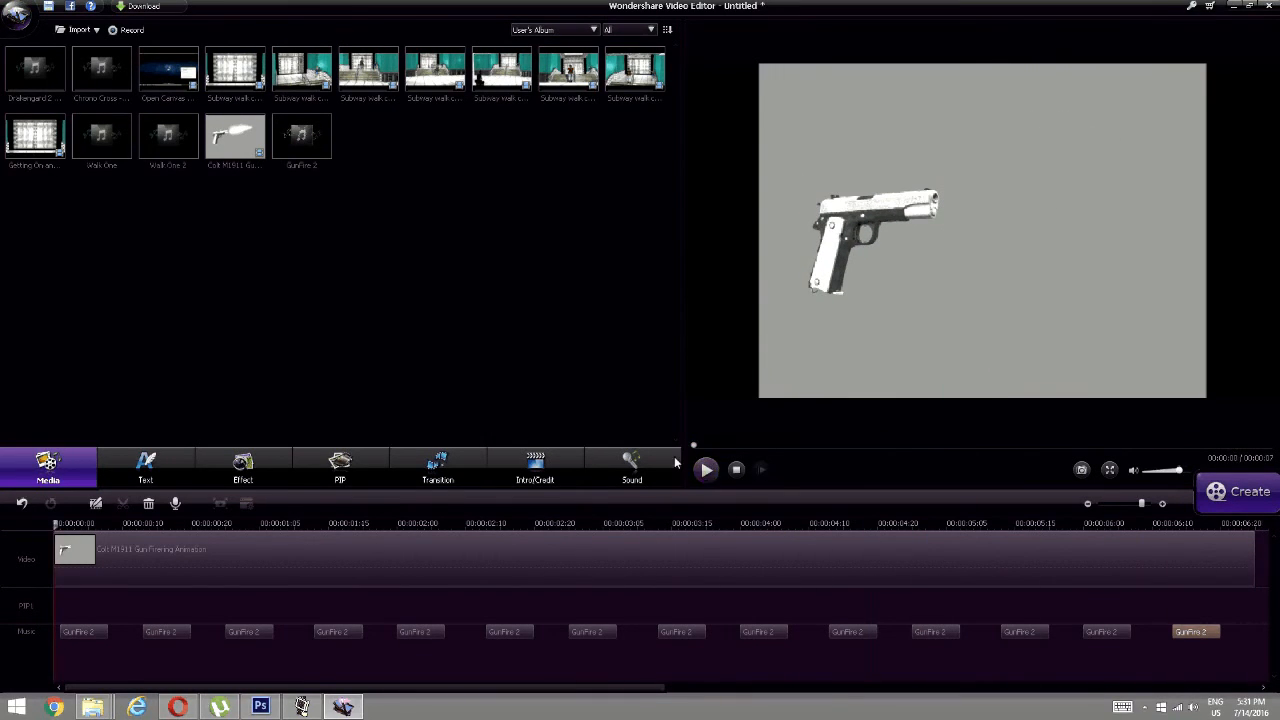
Lengthen the first four GunFire 2 clips on the Music track by about two frames each at their ends.
click(107, 630)
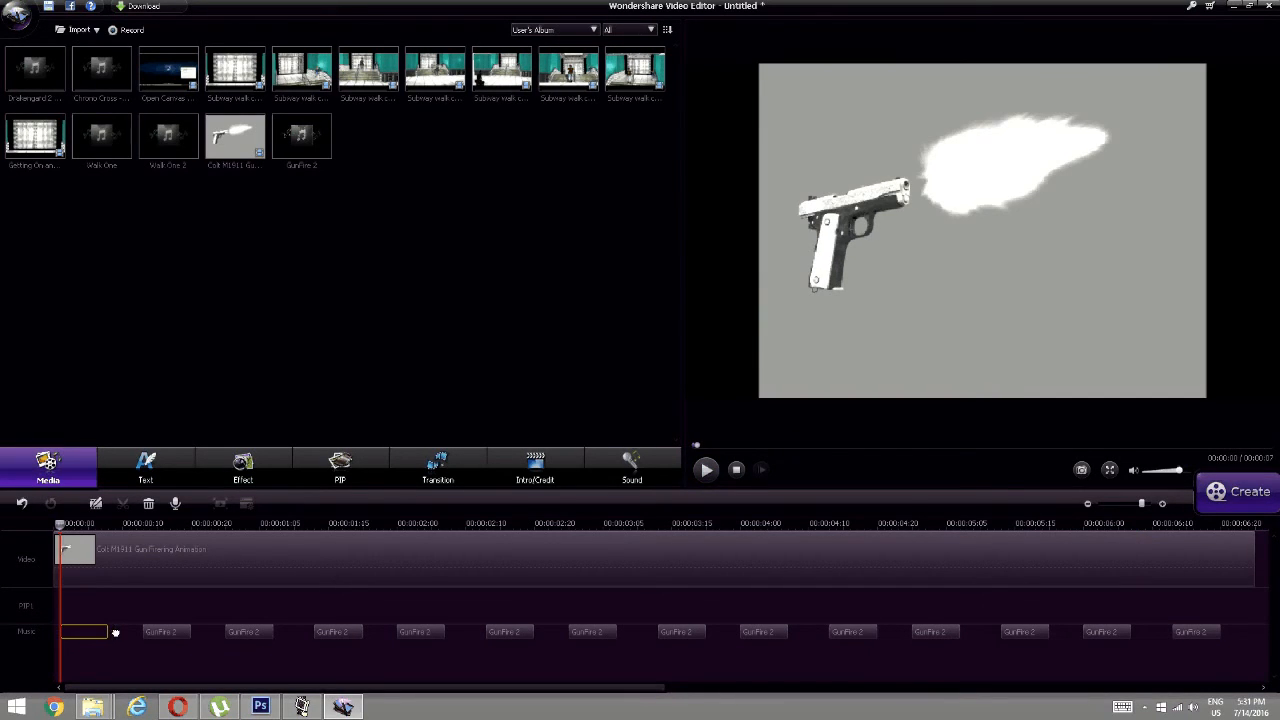
drag(115, 632, 127, 630)
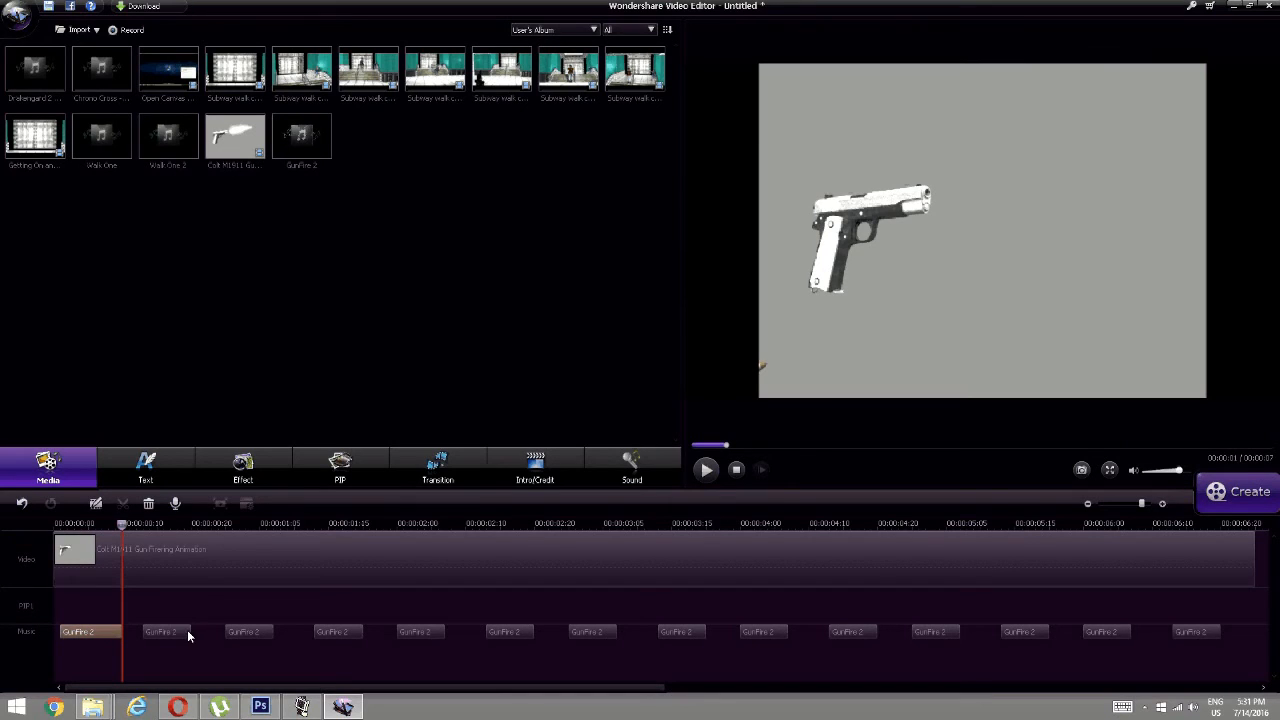
click(190, 632)
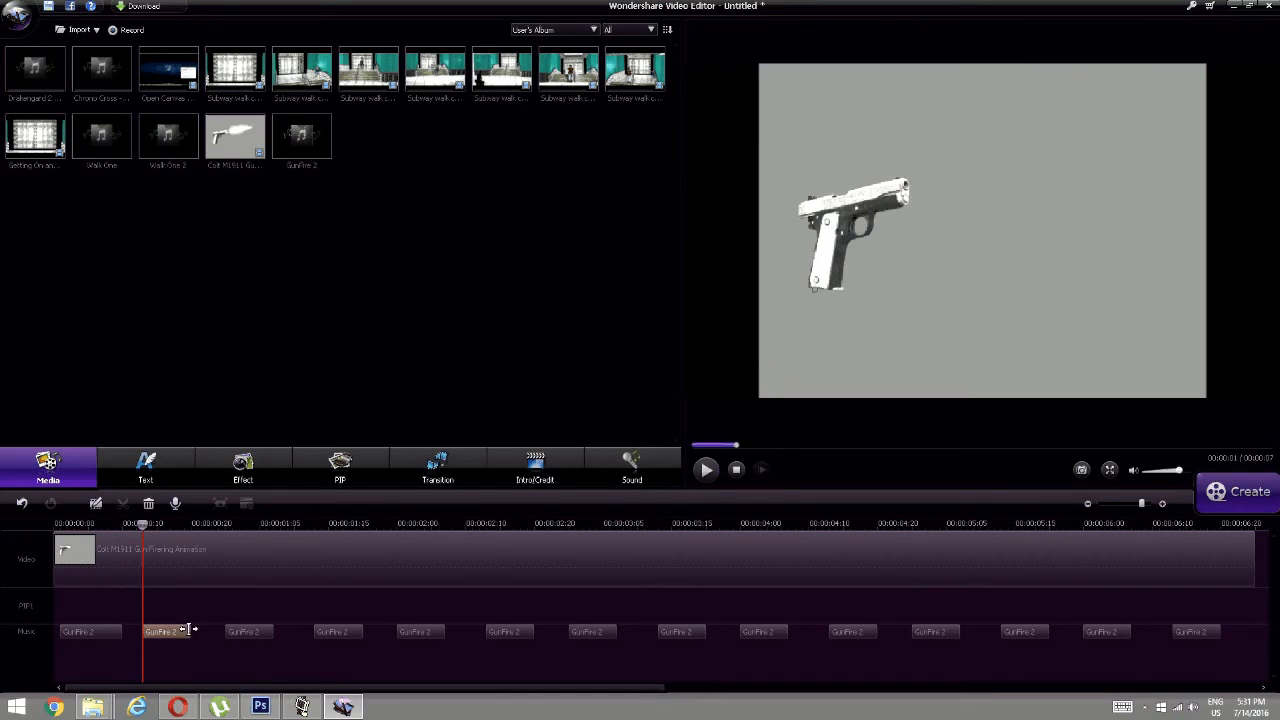
drag(198, 629, 205, 630)
click(253, 631)
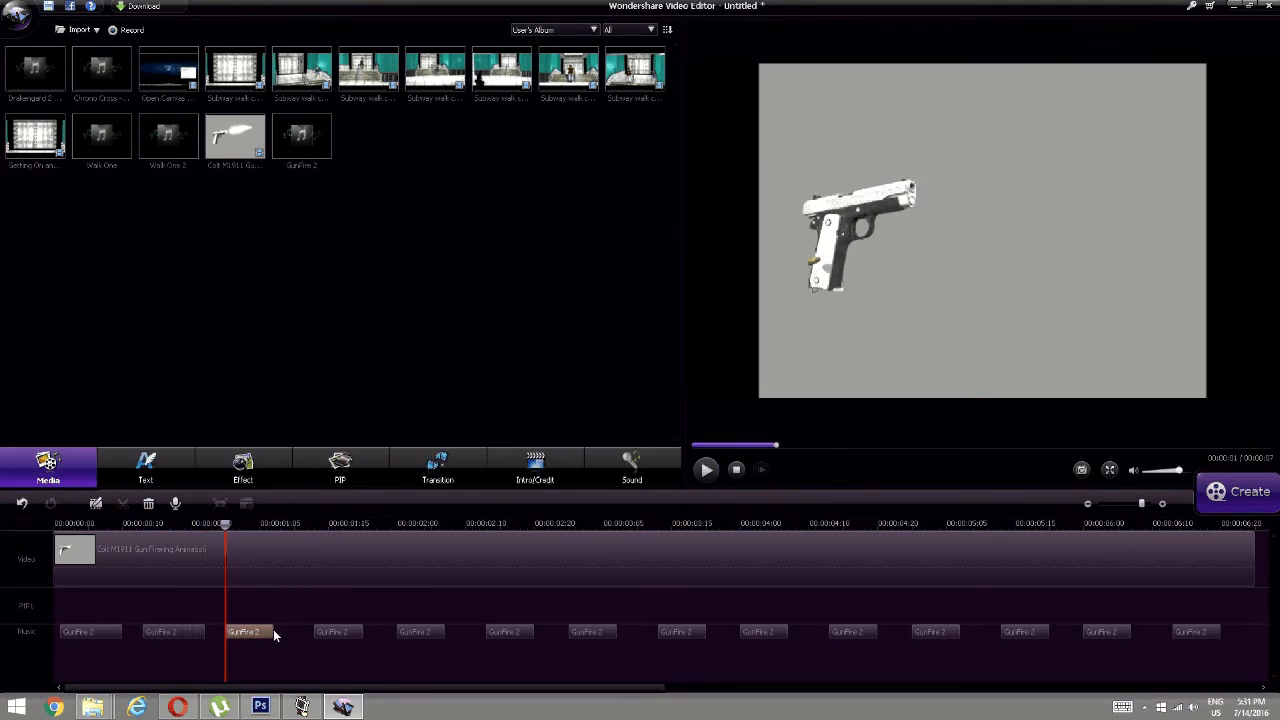
drag(273, 631, 292, 634)
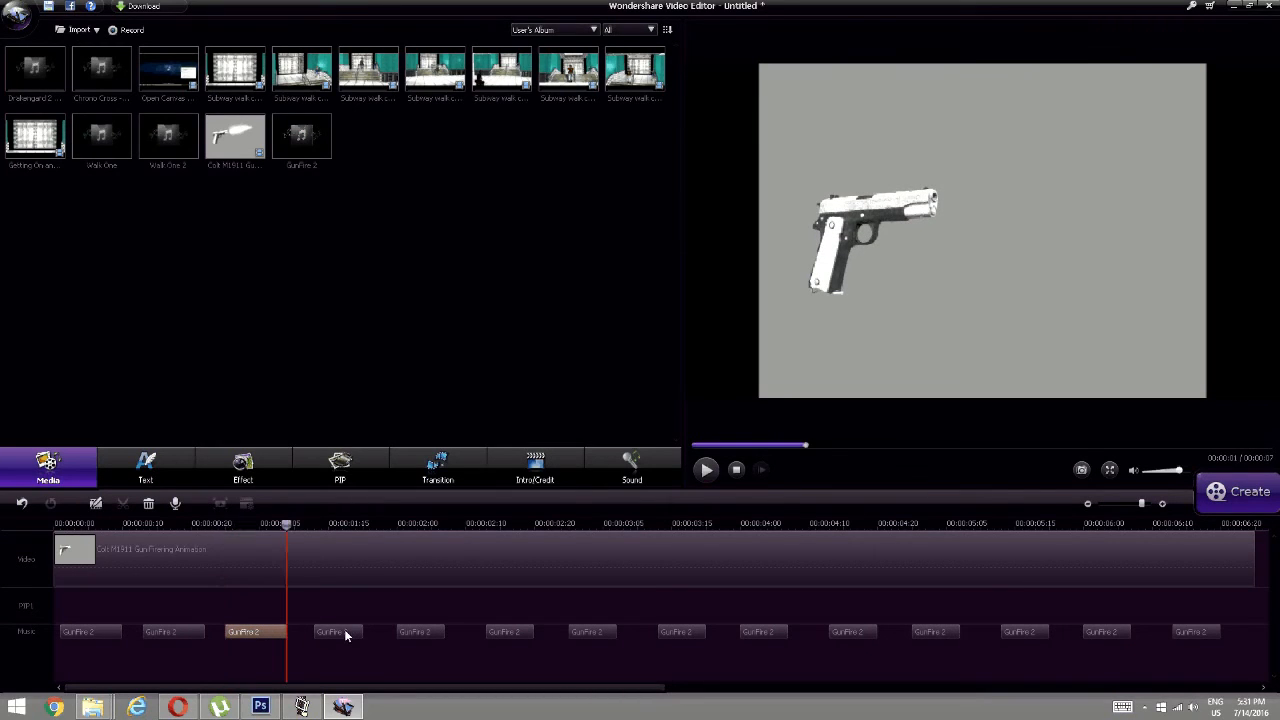
click(350, 632)
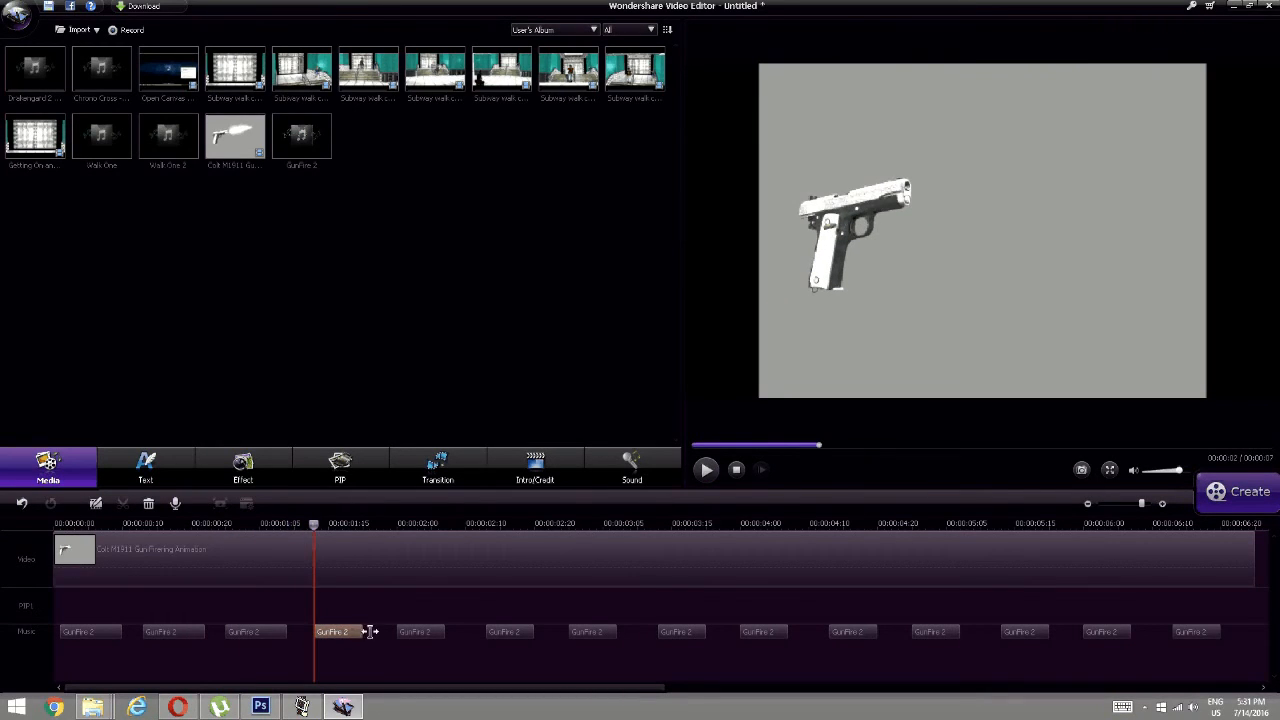
drag(370, 632, 528, 634)
Extend the ends of the fifth through ninth GunFire 2 clips by about two frames each.
click(436, 632)
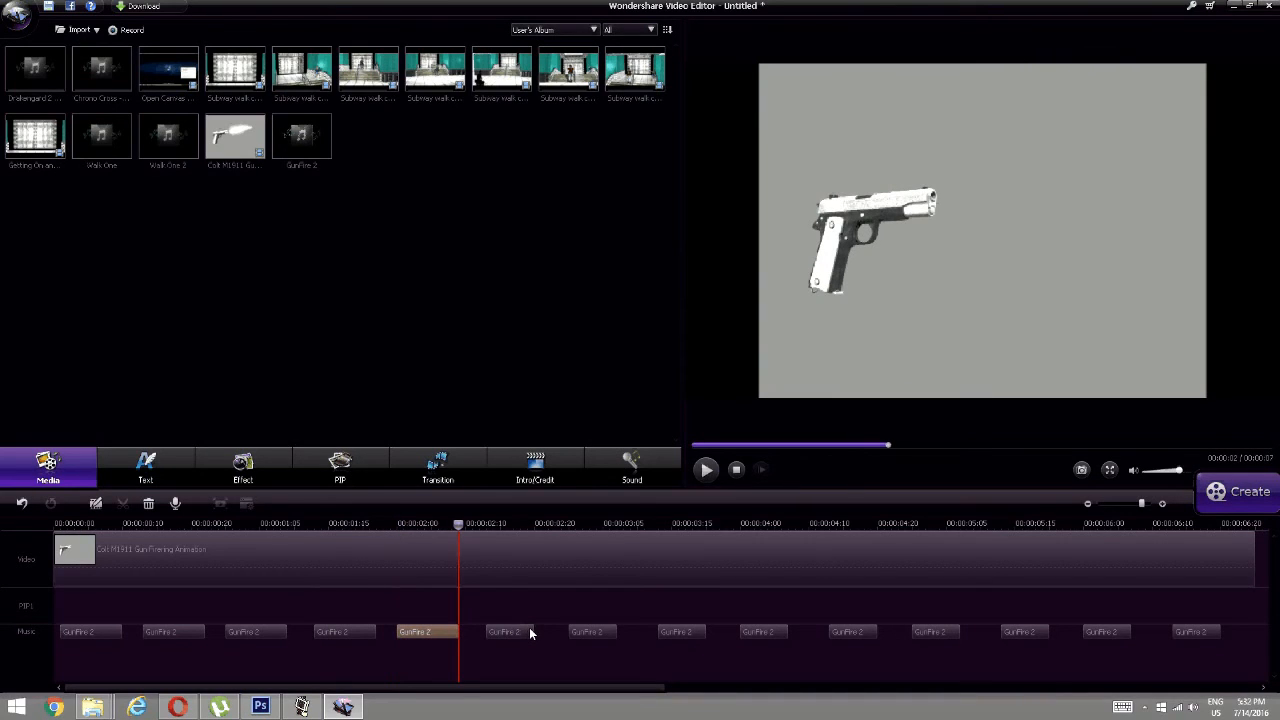
click(529, 632)
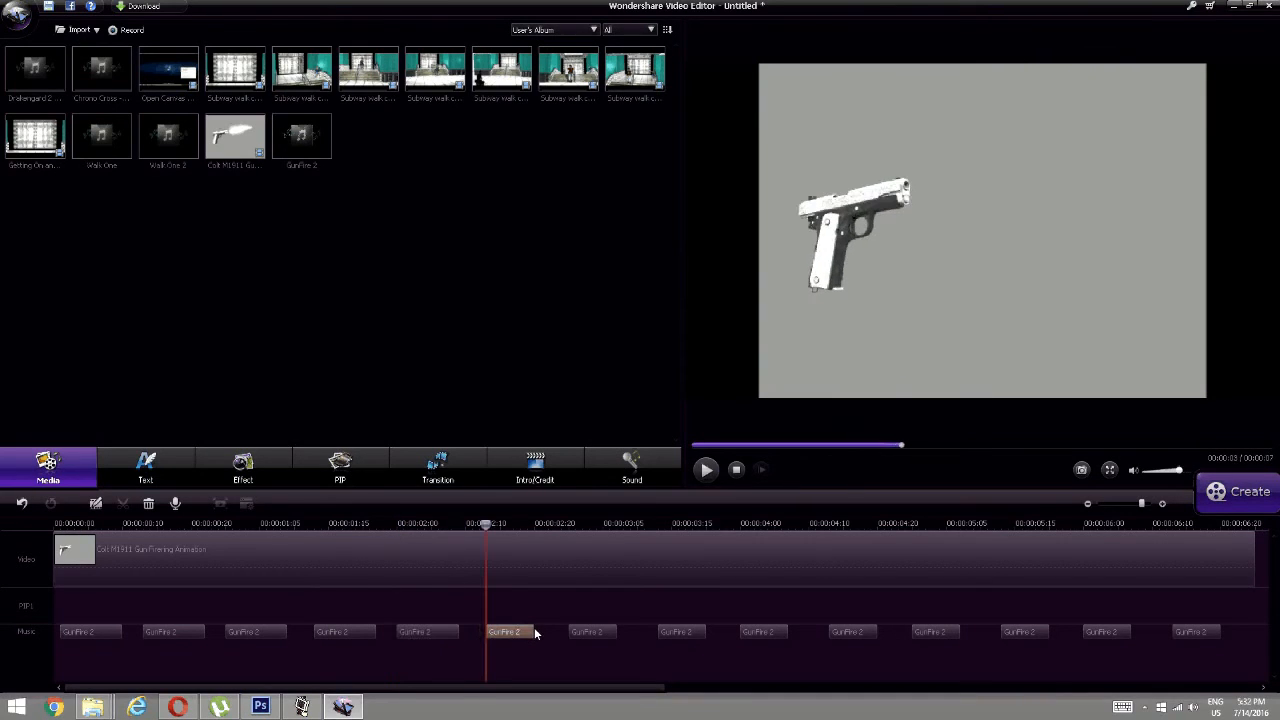
click(590, 632)
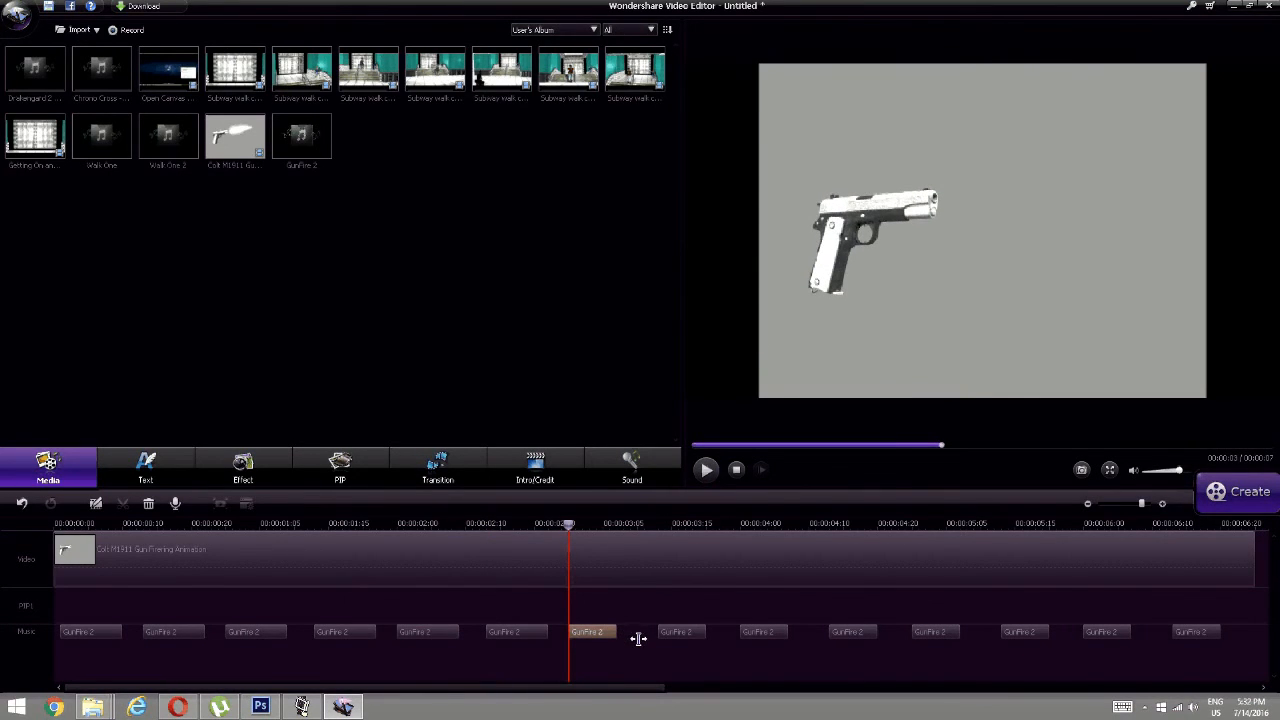
click(680, 631)
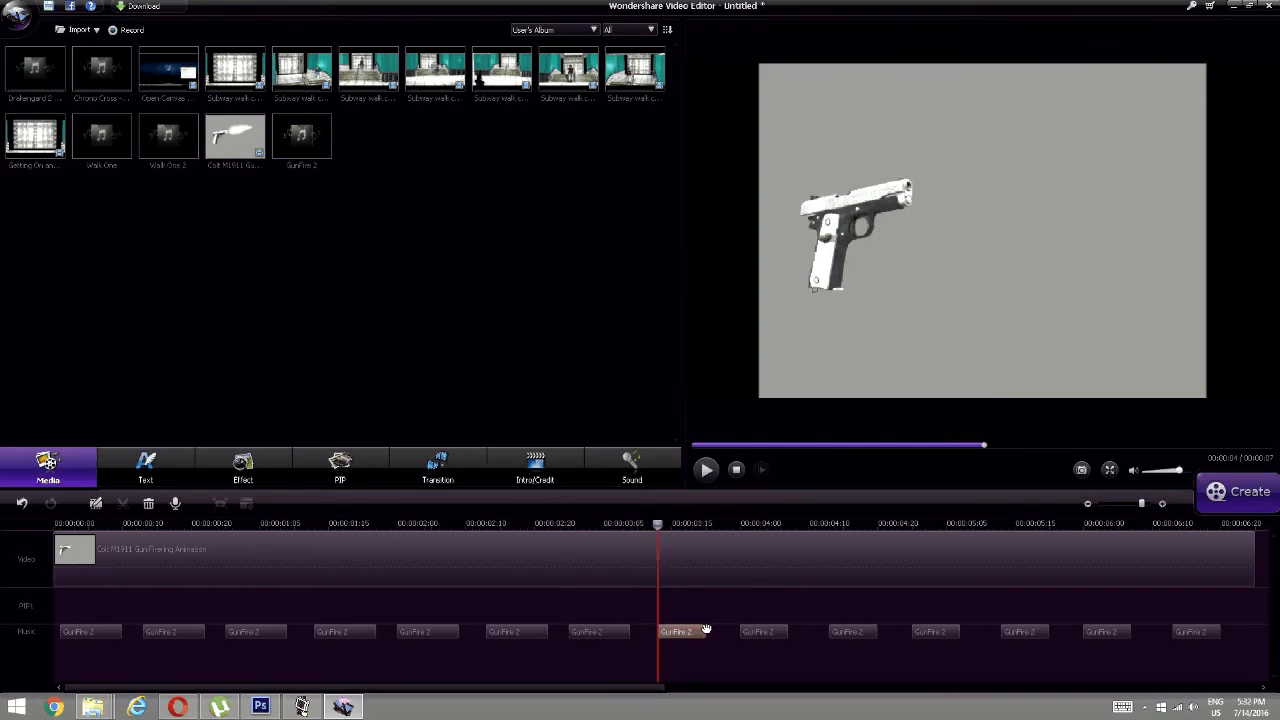
drag(719, 631, 765, 636)
click(766, 634)
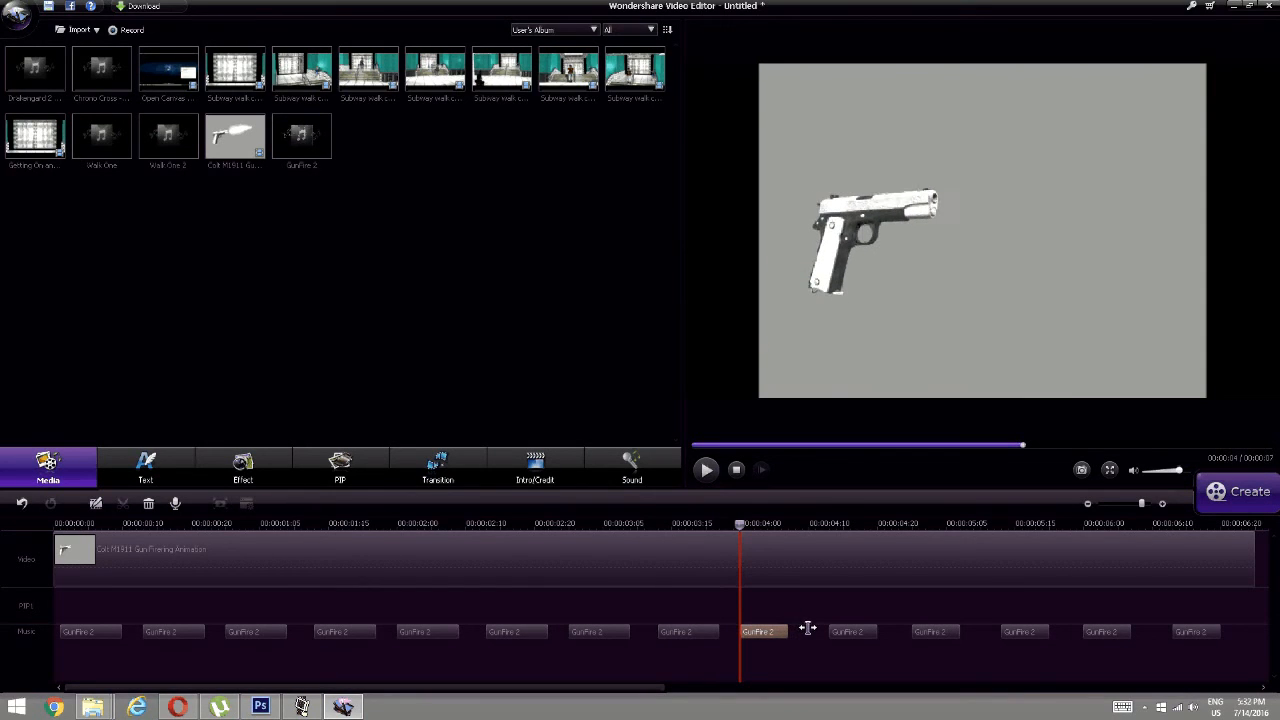
drag(806, 626, 855, 638)
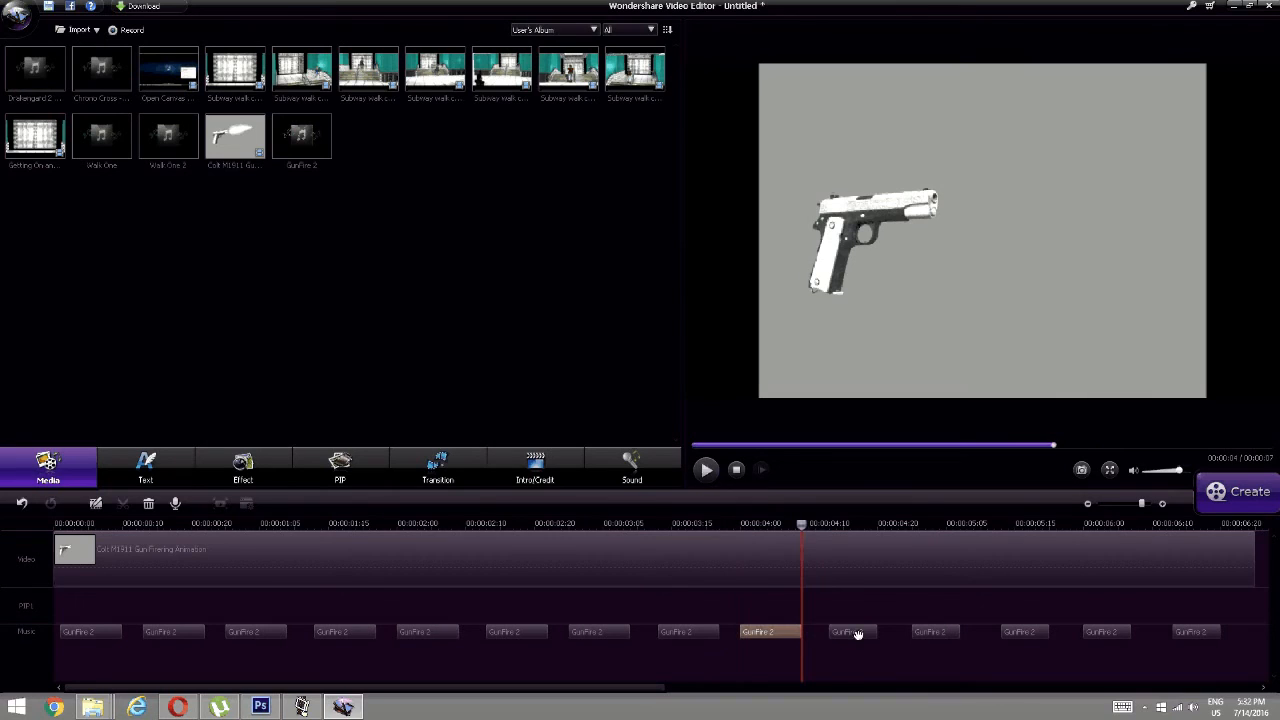
Extend the ends of the last five GunFire 2 clips by two to three frames each and play the sequence from the start.
click(857, 634)
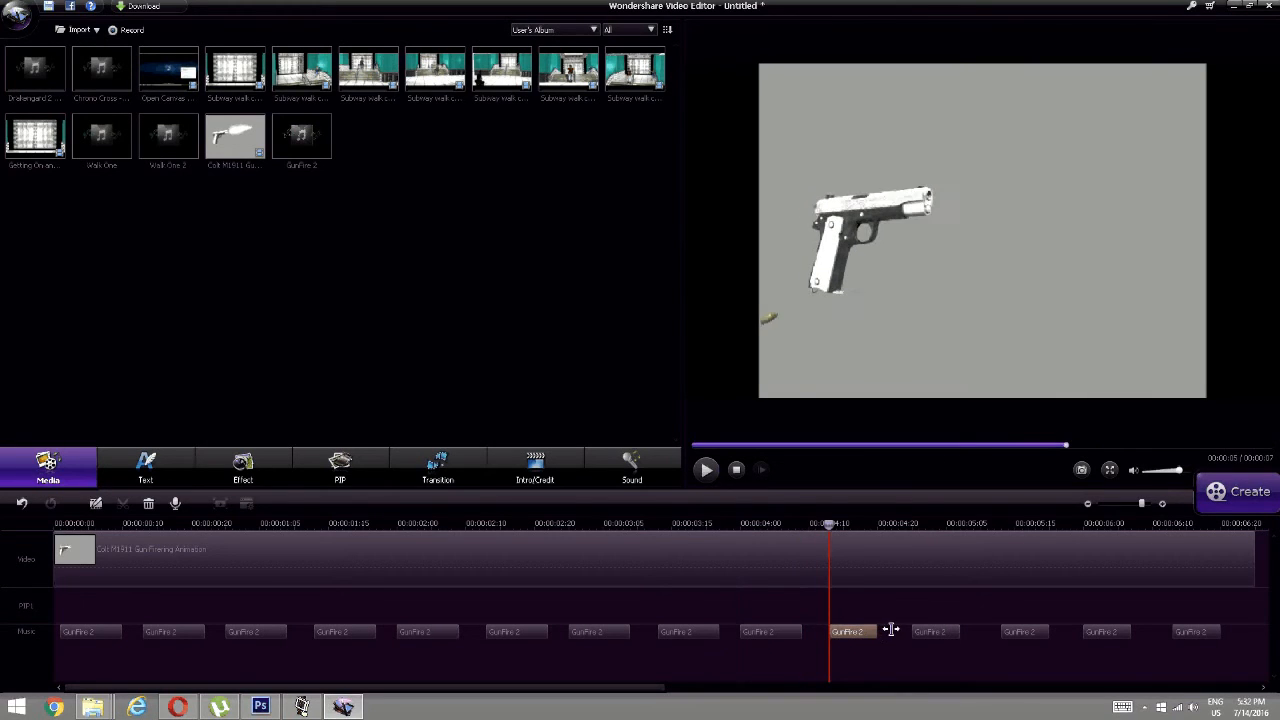
drag(895, 630, 946, 634)
click(952, 632)
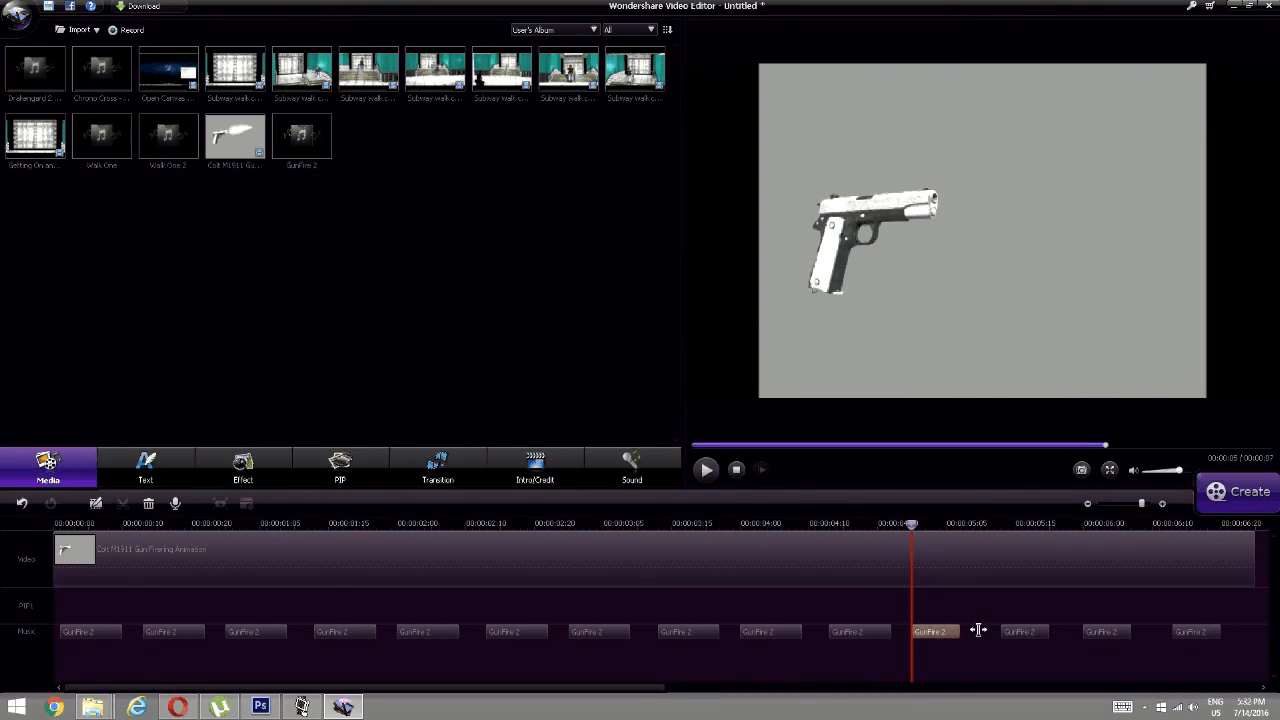
click(1020, 632)
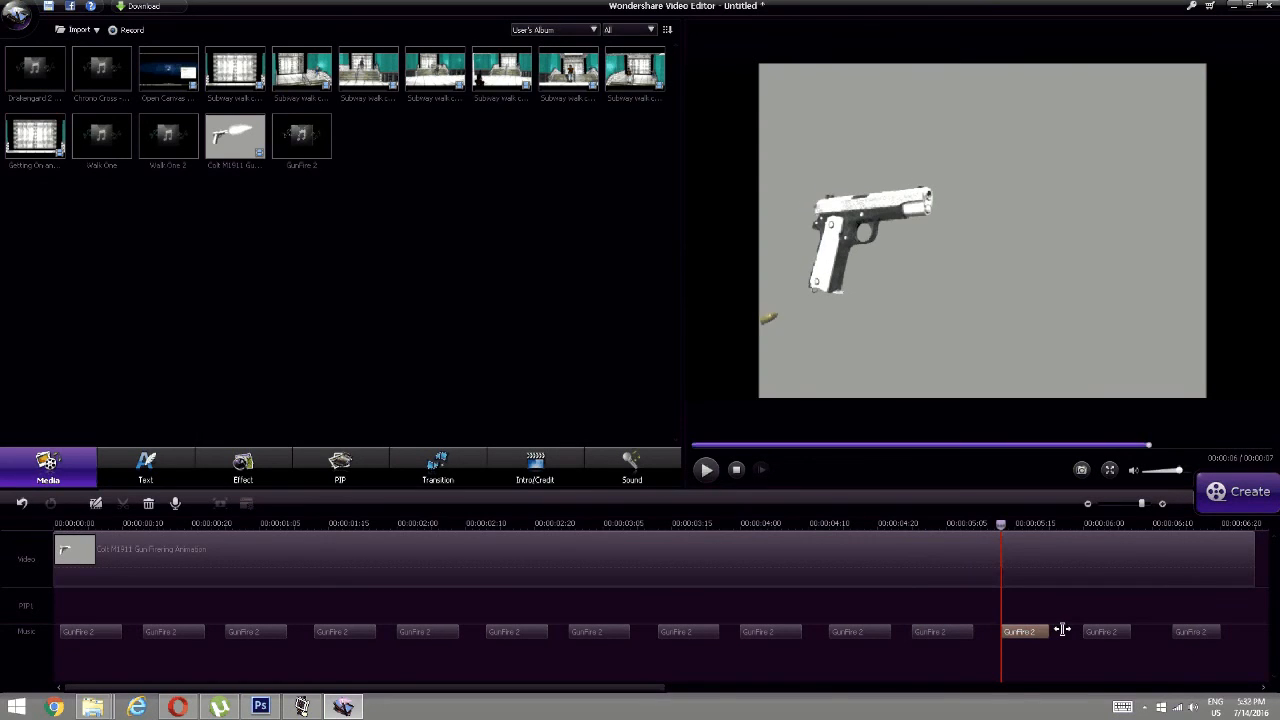
drag(1065, 629, 1112, 636)
click(1113, 633)
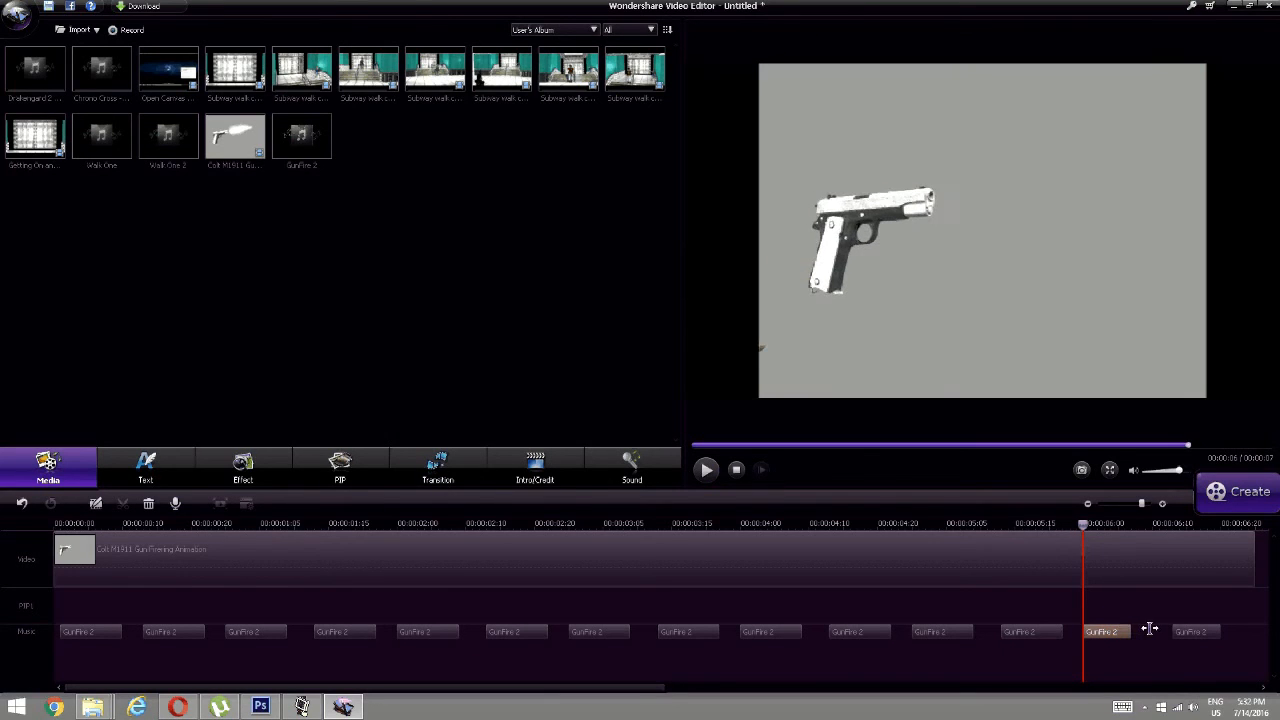
drag(1149, 628, 1207, 640)
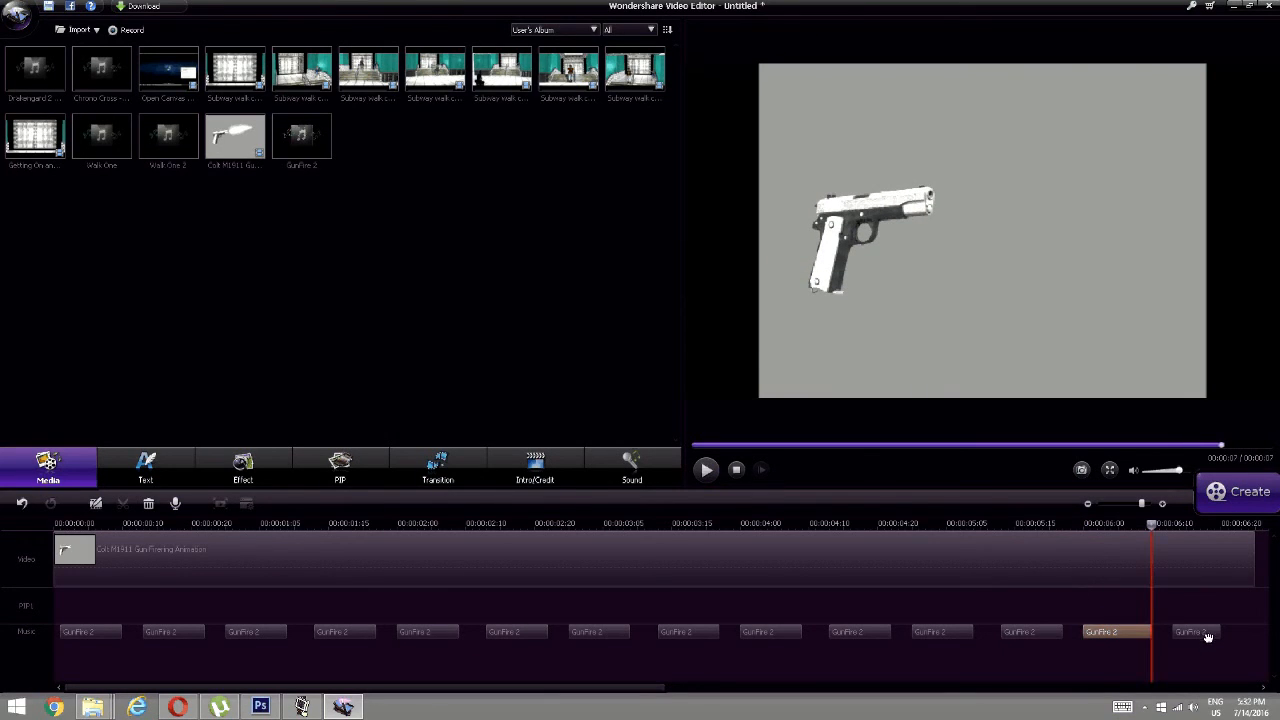
click(1207, 635)
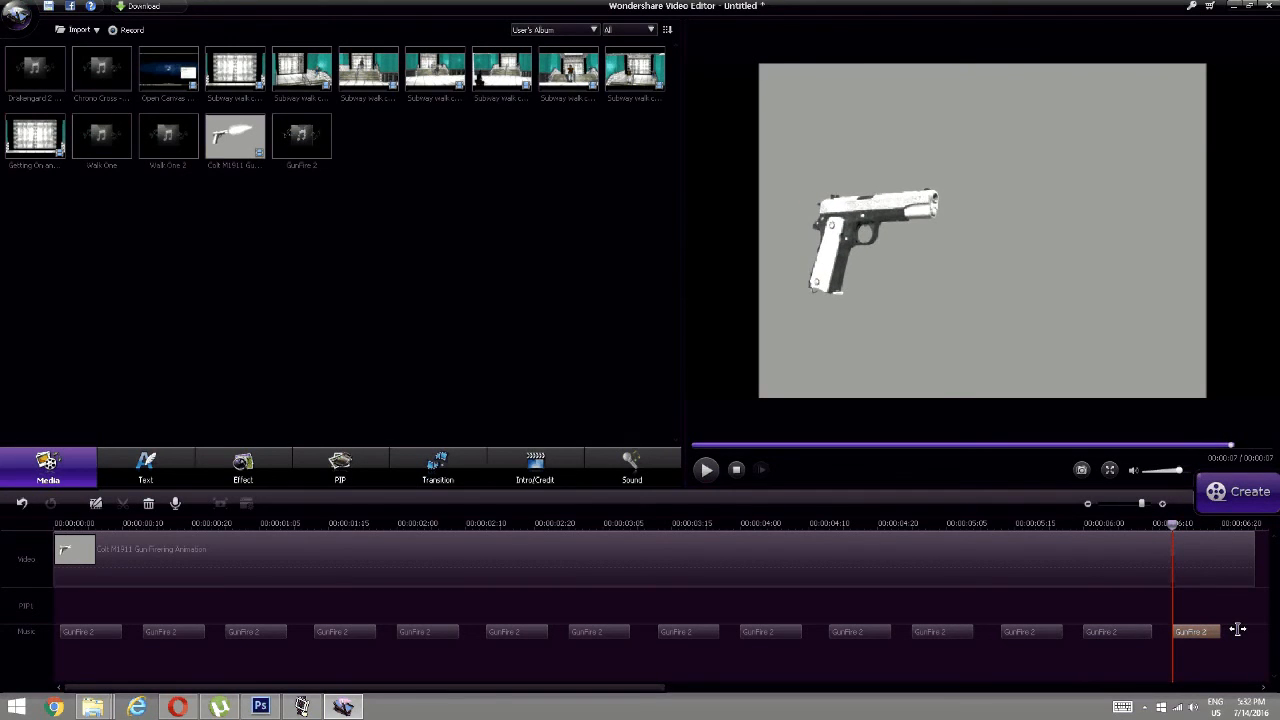
drag(1238, 629, 1227, 618)
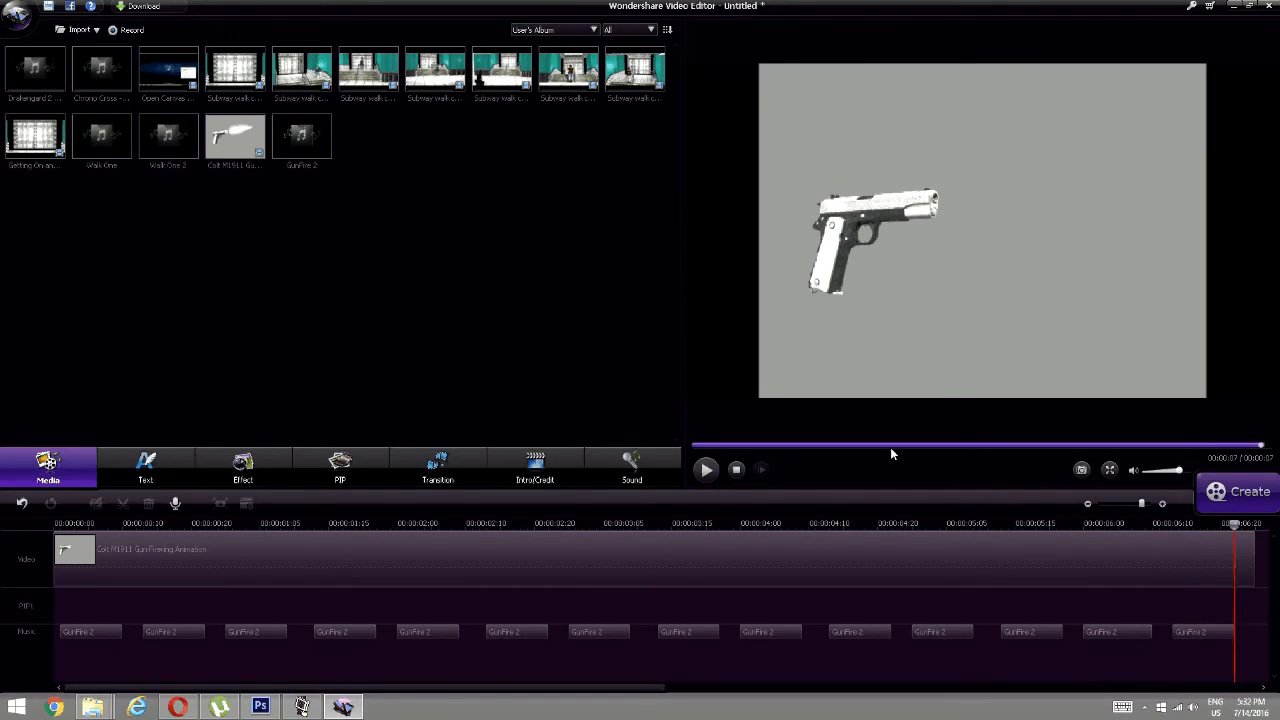
click(736, 469)
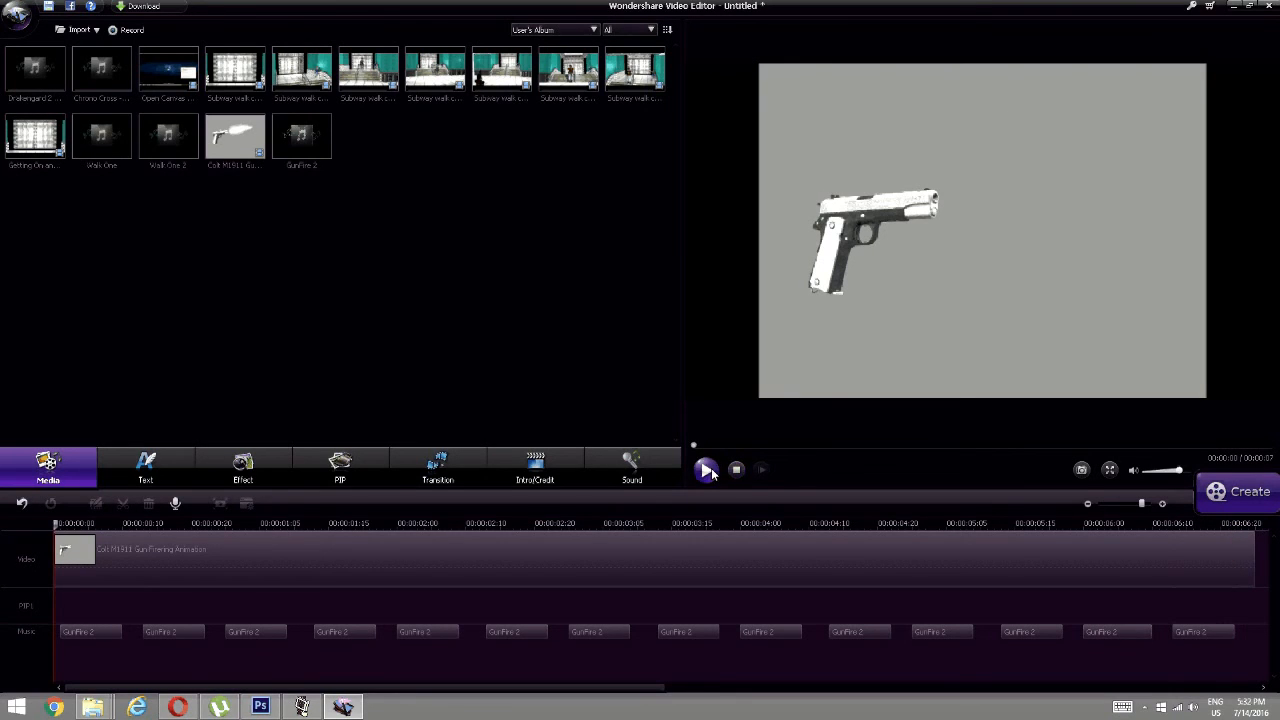
click(706, 469)
Open the movie output settings and show the advanced settings, keeping the Desktop as the save folder.
click(1244, 491)
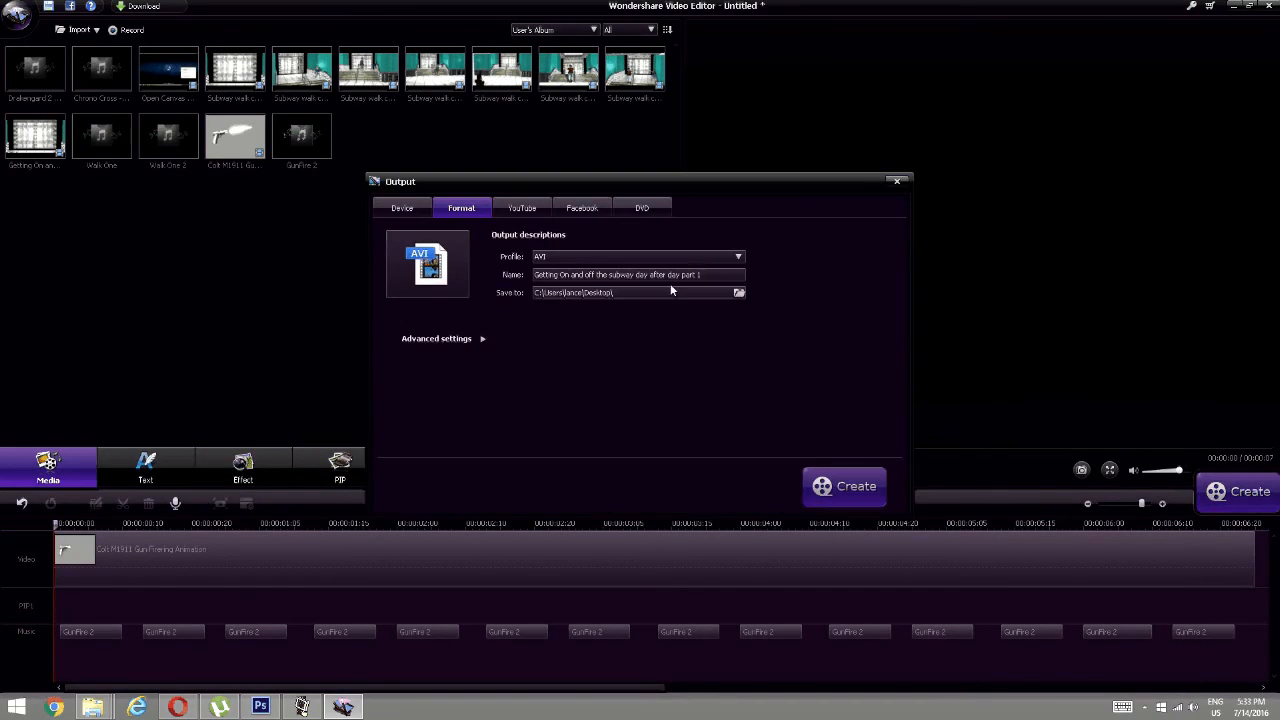
click(739, 293)
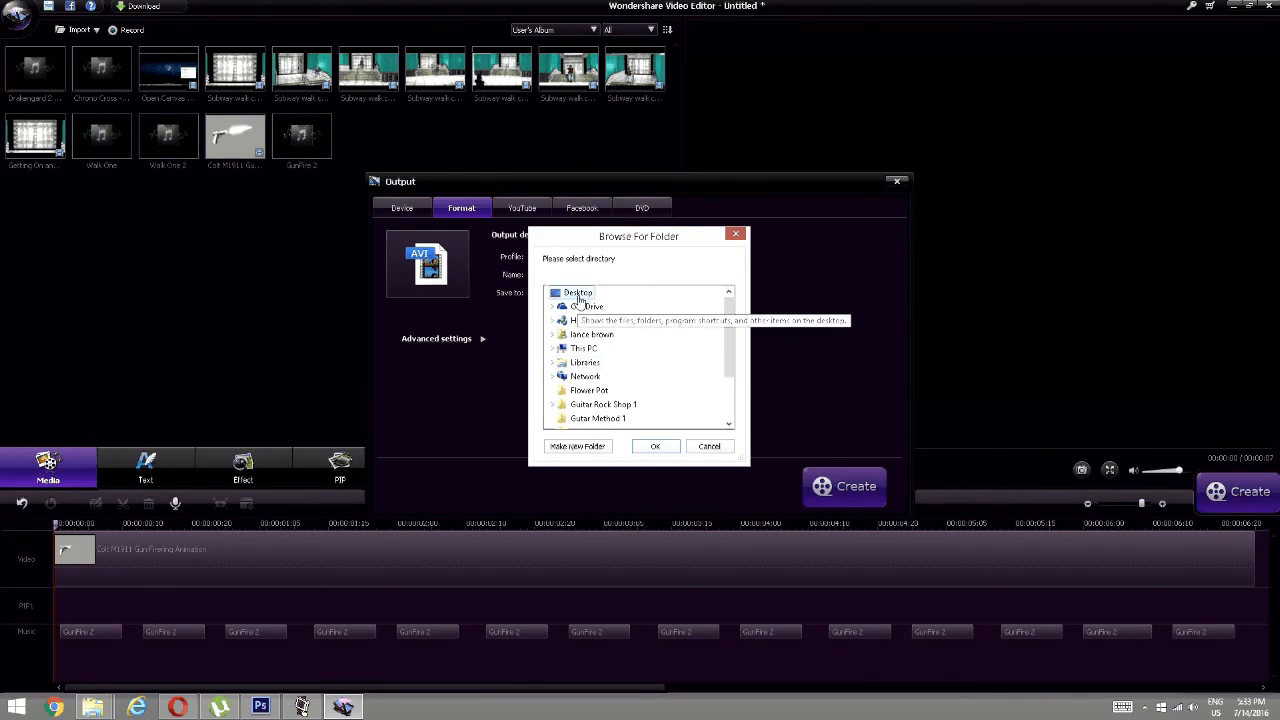
click(709, 446)
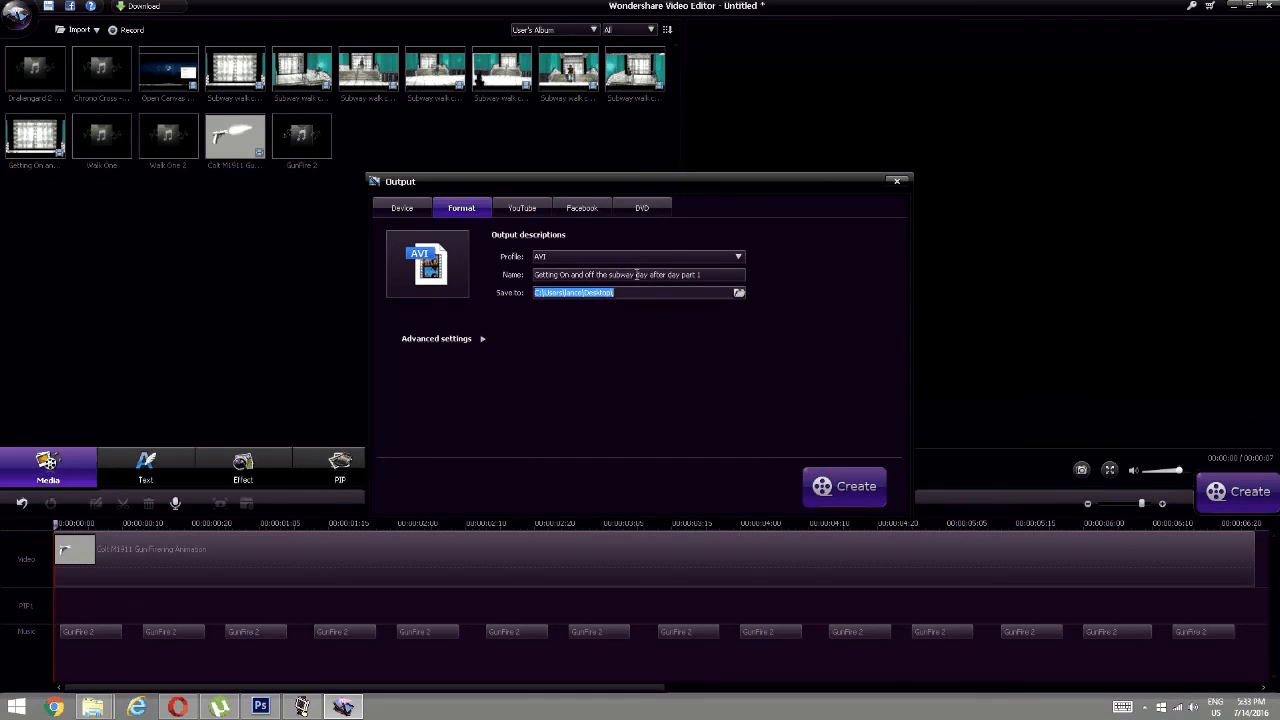
click(484, 341)
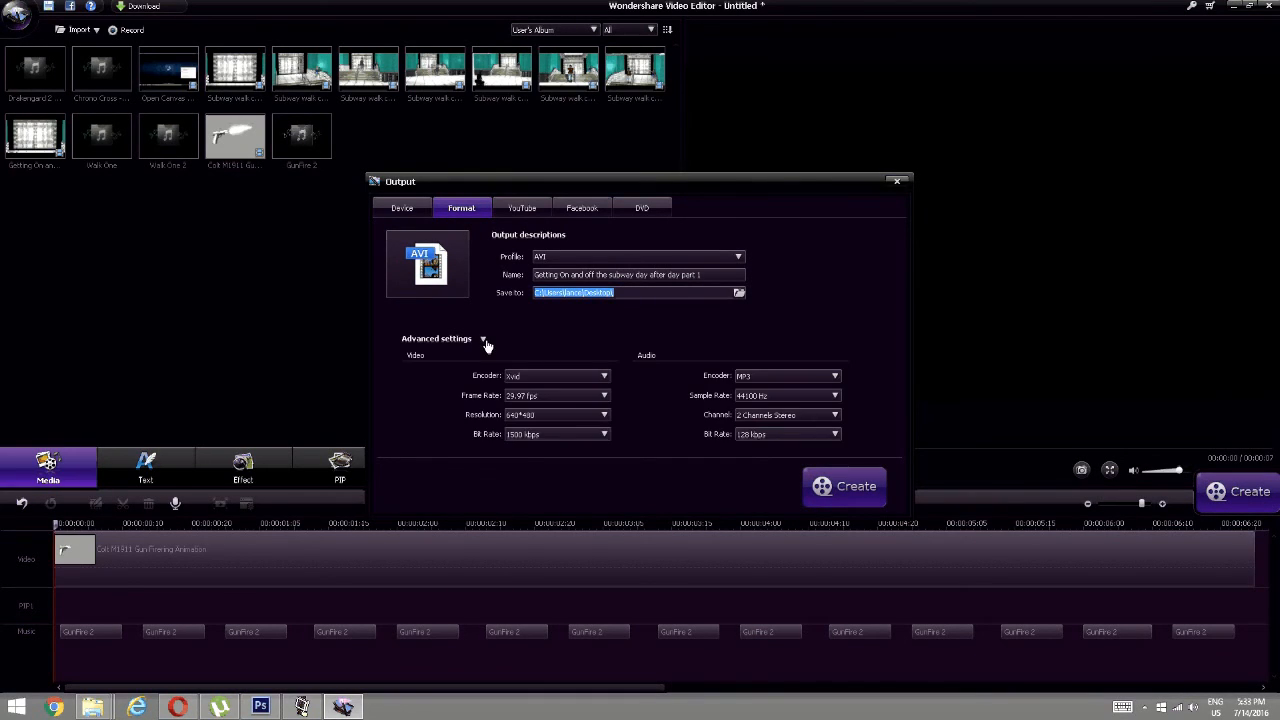
Name the output movie Colt M1911 Gun Firering Animation.
drag(701, 279, 525, 273)
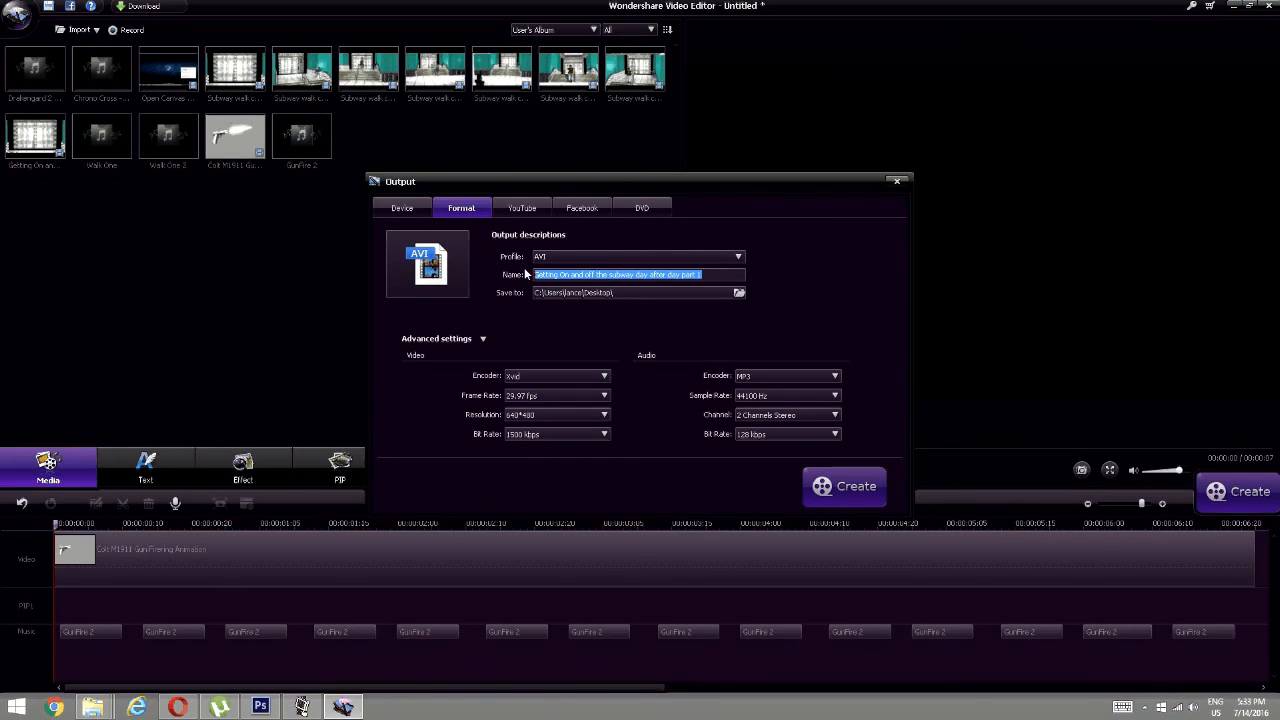
key(BackSpace)
text(C)
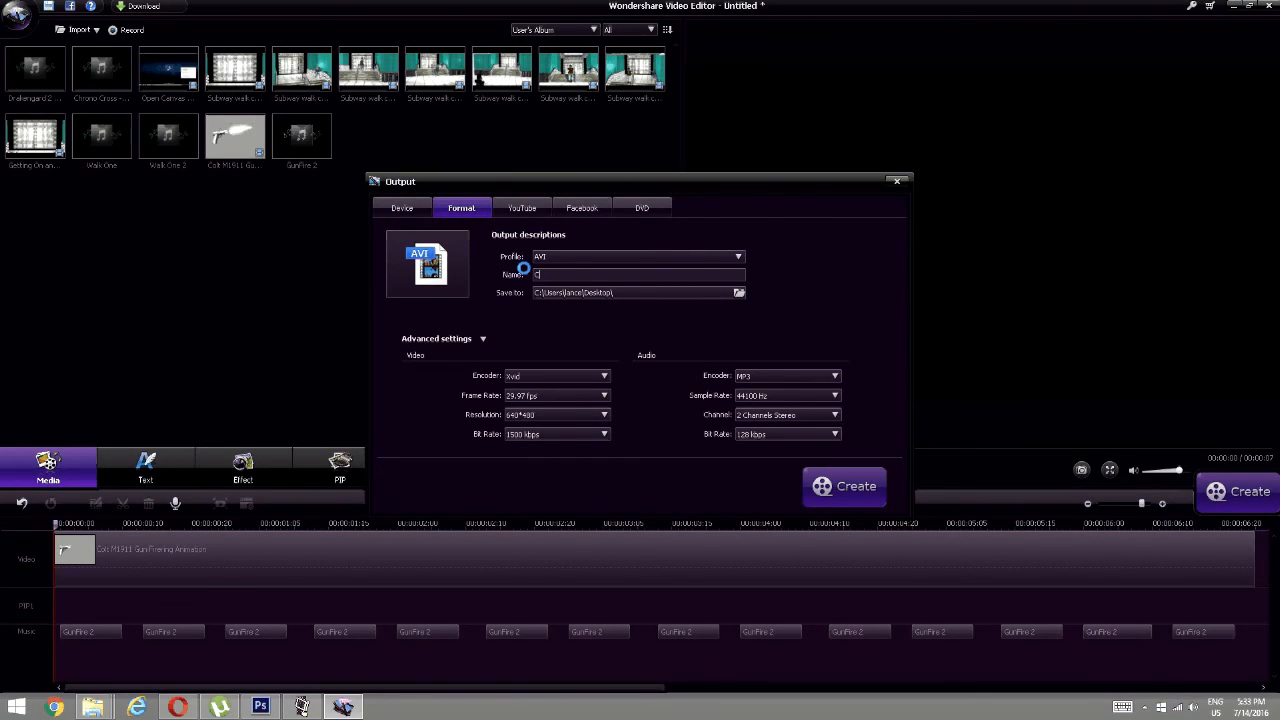
text(olt )
text(M191)
text(1 Gun )
text(Firel)
text(ing)
text( Tuto)
key(BackSpace)
key(BackSpace)
key(BackSpace)
key(BackSpace)
key(BackSpace)
key(BackSpace)
key(BackSpace)
key(BackSpace)
text(animation)
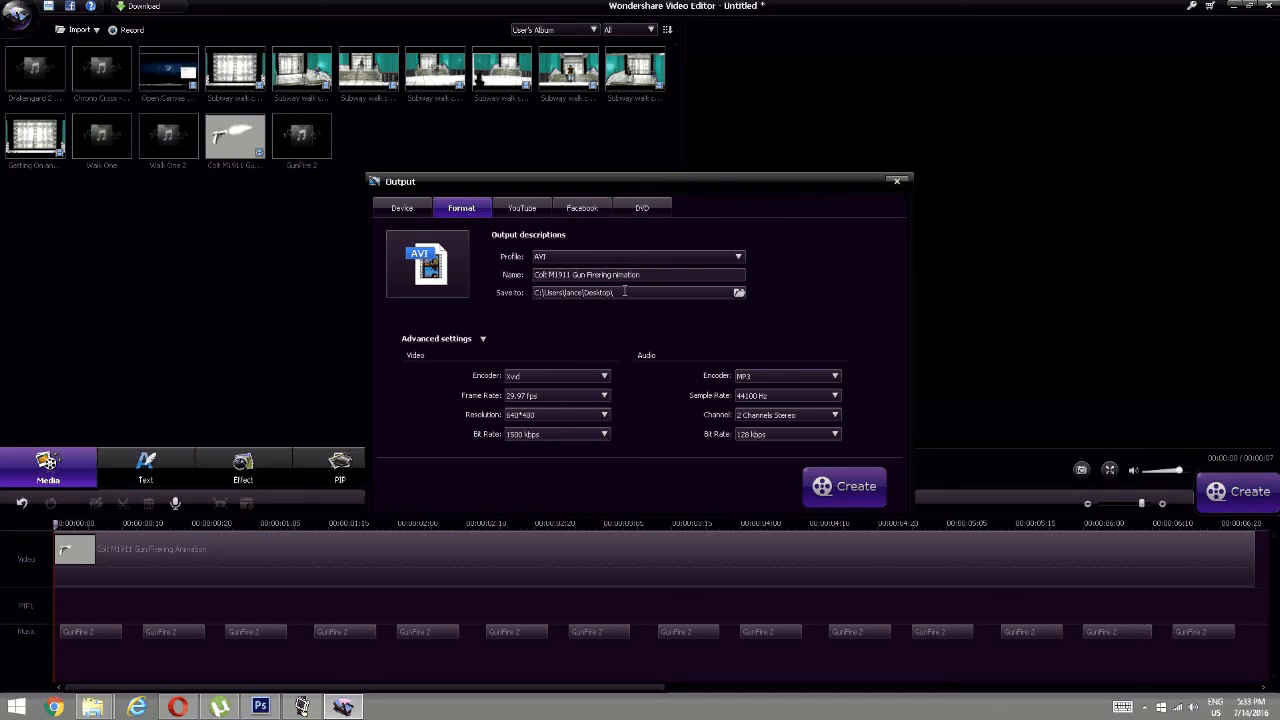
text(A)
Set the video bit rate to 8000 kbps and the audio to 48000 Hz, 2 Channels Stereo and 256 kbps.
click(603, 434)
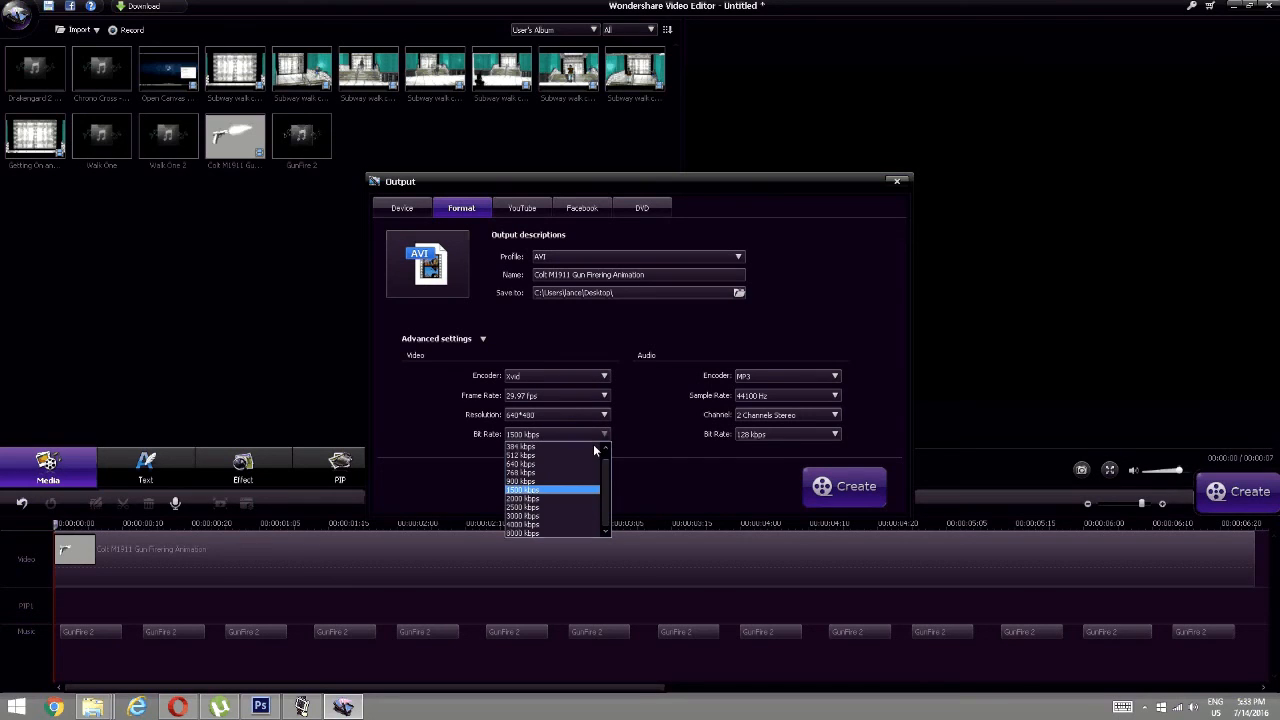
click(530, 533)
click(832, 397)
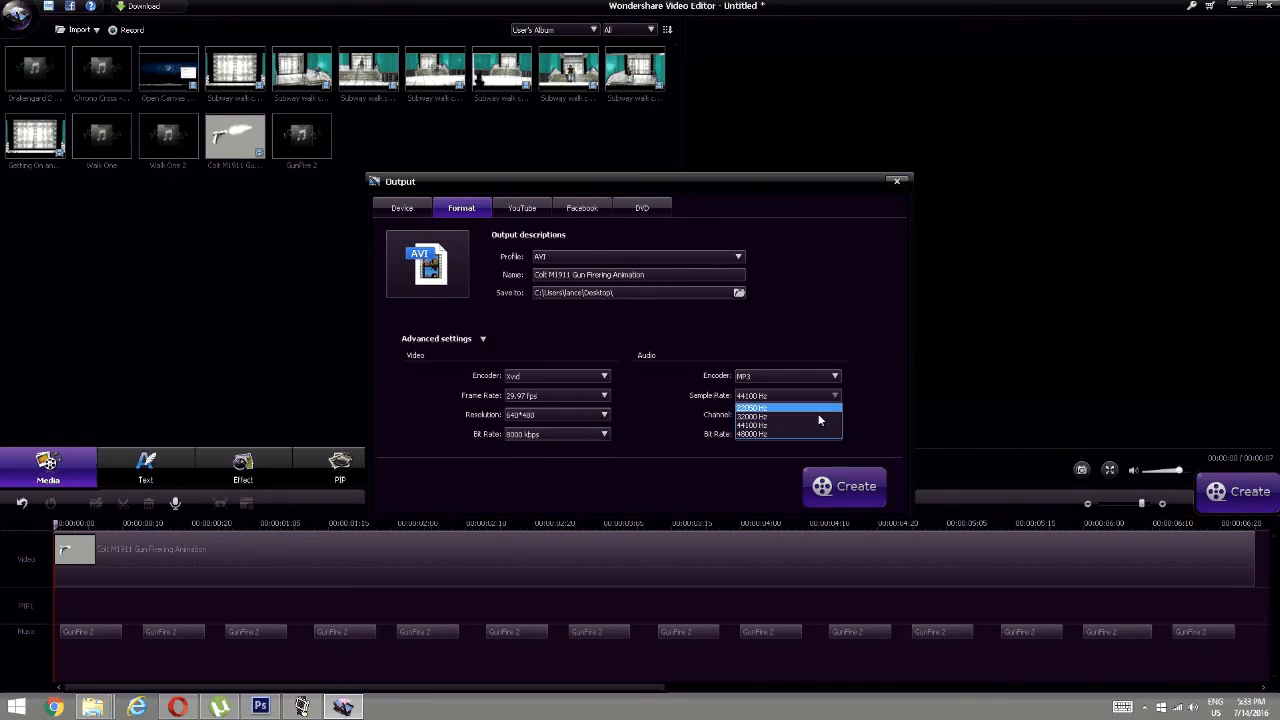
click(820, 433)
click(832, 416)
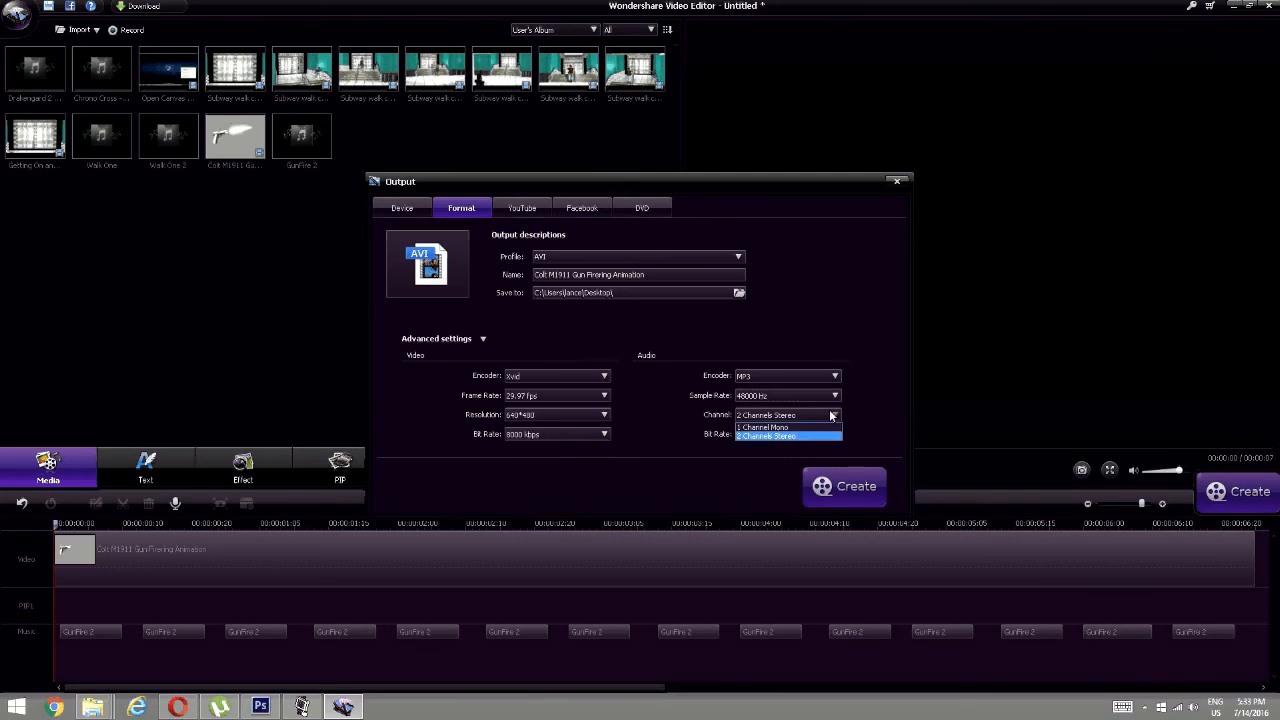
click(790, 428)
click(834, 434)
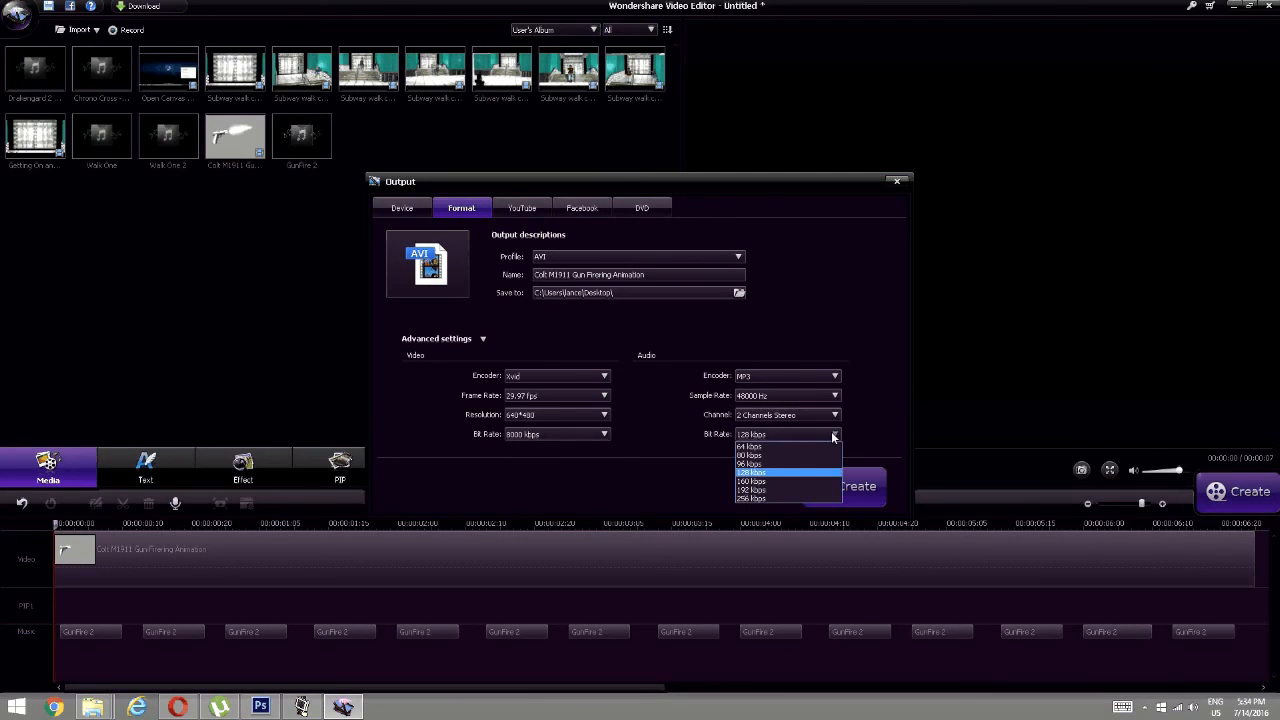
click(745, 497)
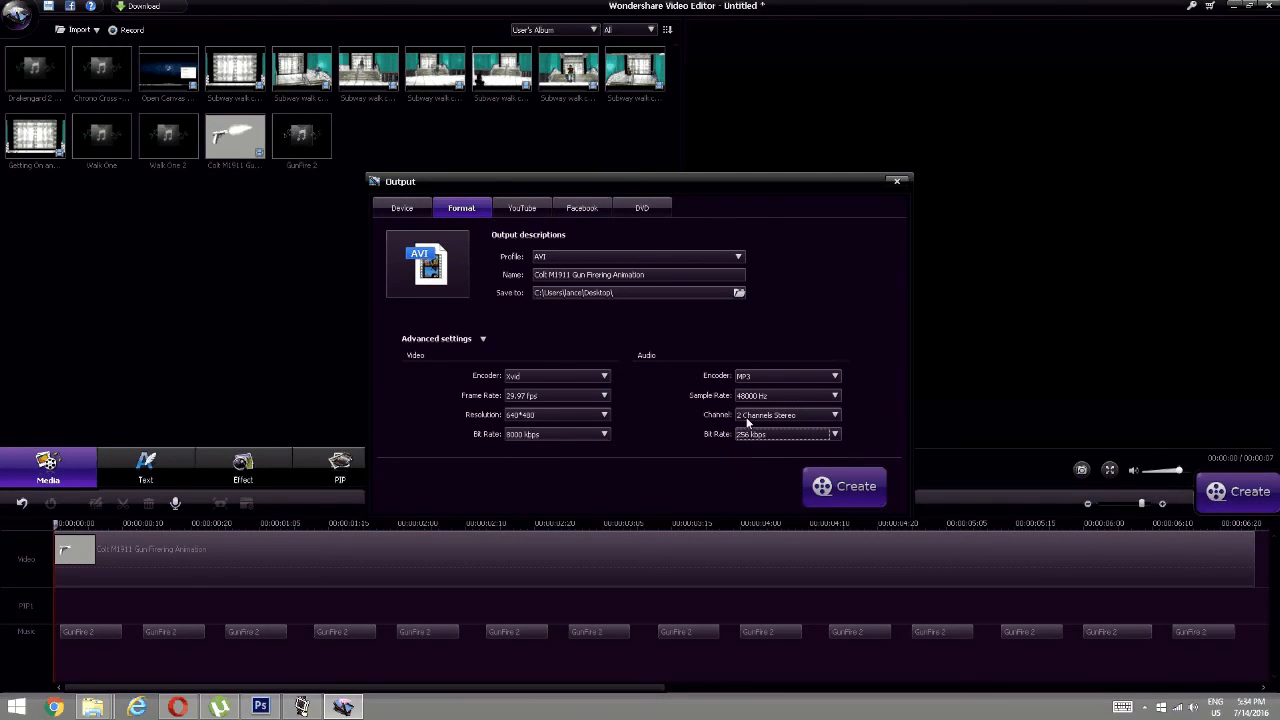
Set the video frame rate to 30 fps, keep the MP3 audio encoder, and create the AVI movie.
click(563, 395)
click(540, 463)
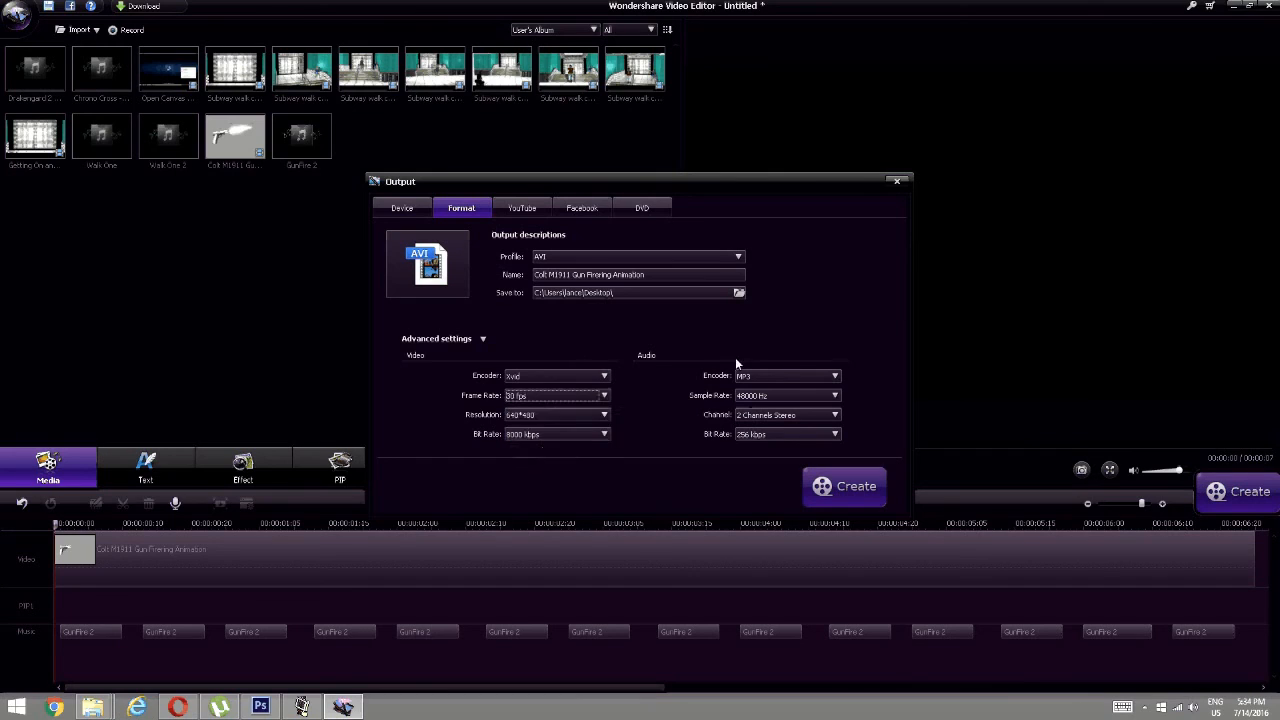
click(804, 376)
click(807, 377)
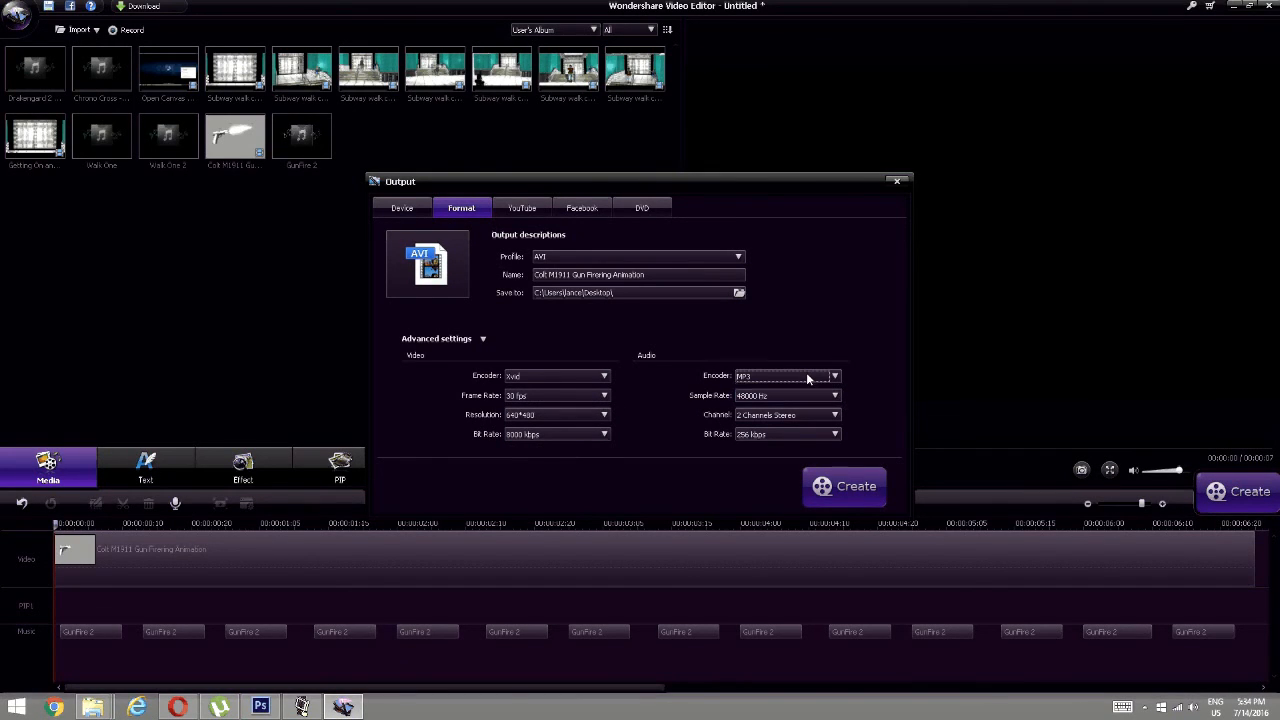
click(840, 487)
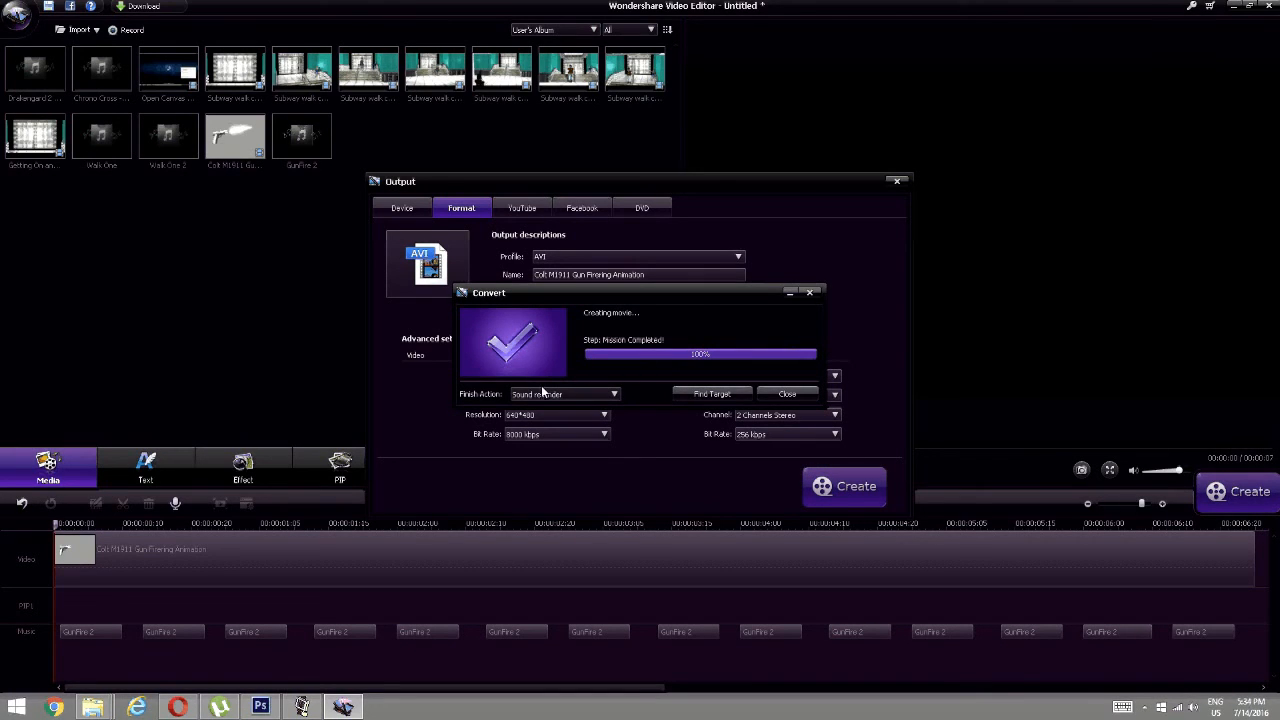
Close the completed conversion and the output settings, and scrub the timeline playhead to about 4 seconds.
click(810, 292)
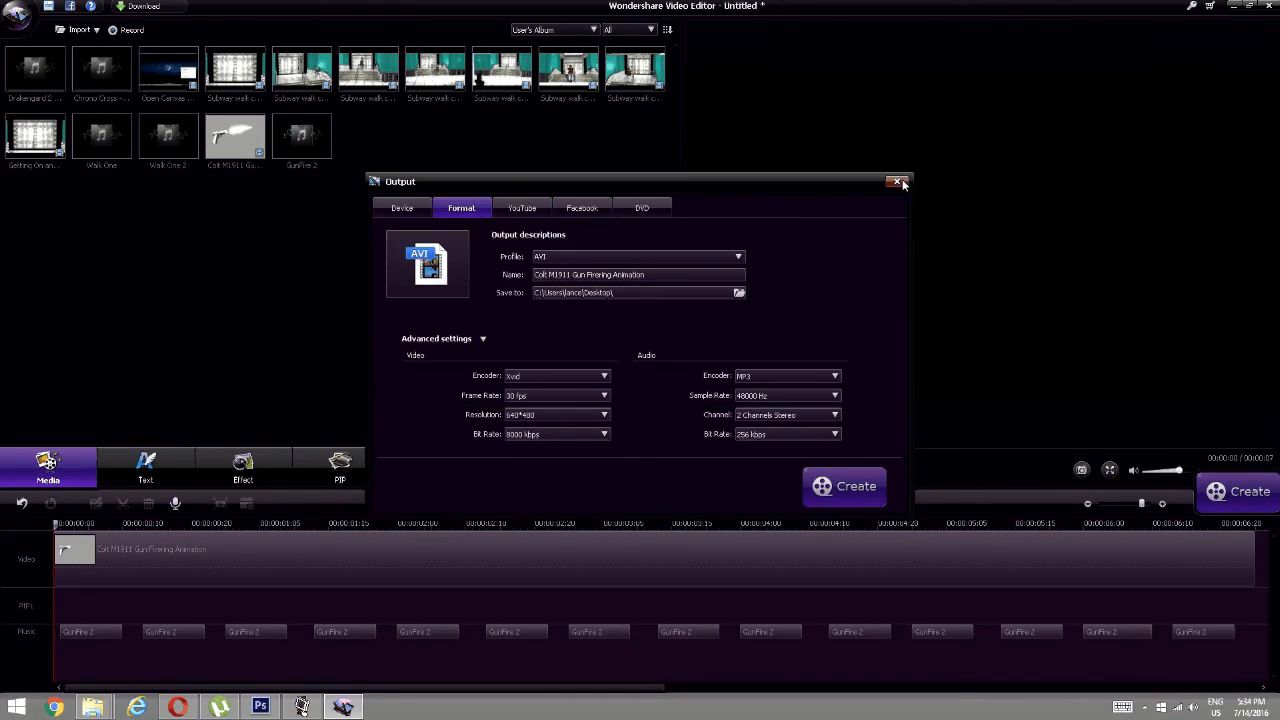
click(897, 181)
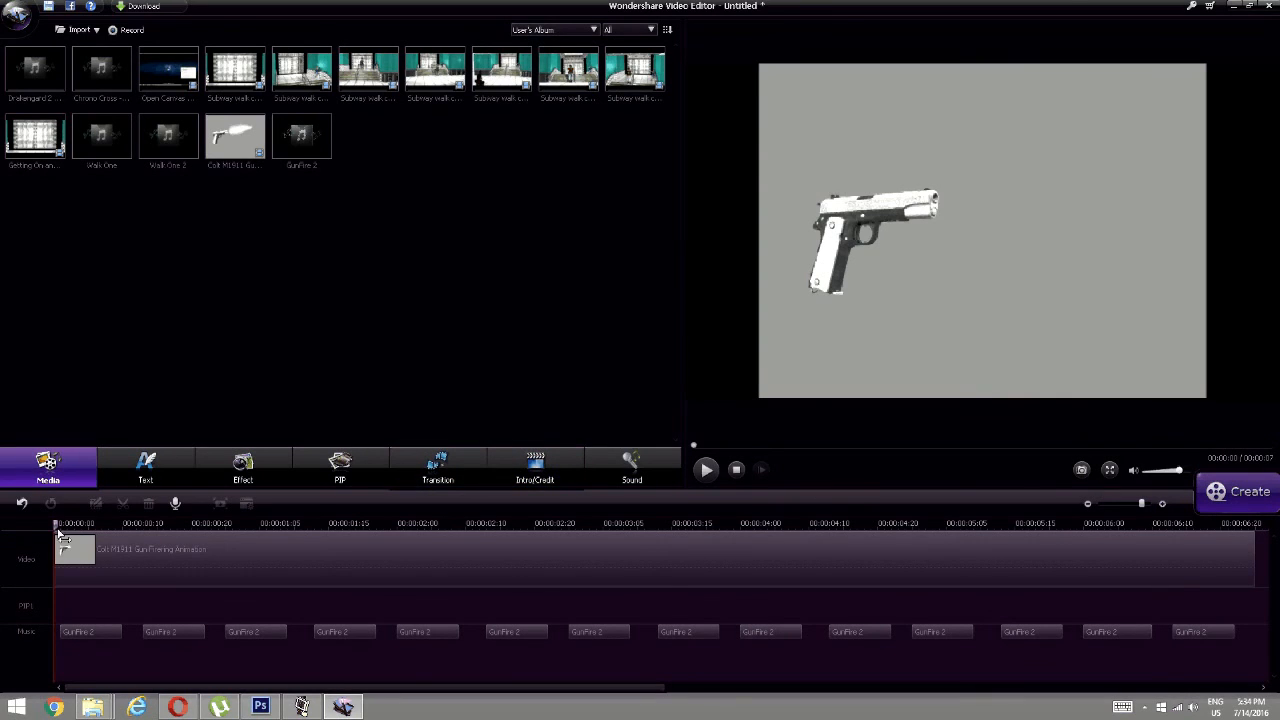
drag(56, 526, 740, 540)
Clear the view of the desktop and watch the exported Colt M1911 Gun Firering Animation.avi in VLC media player, closing the player at the end.
click(302, 707)
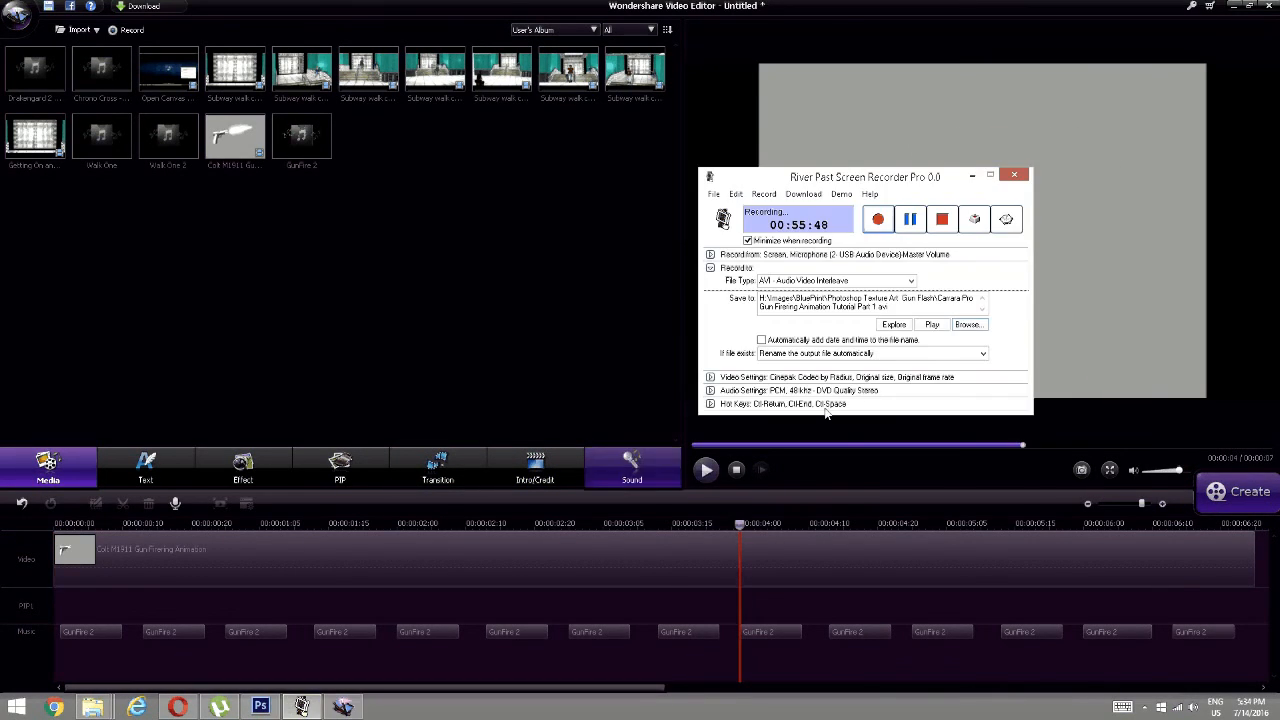
click(1231, 6)
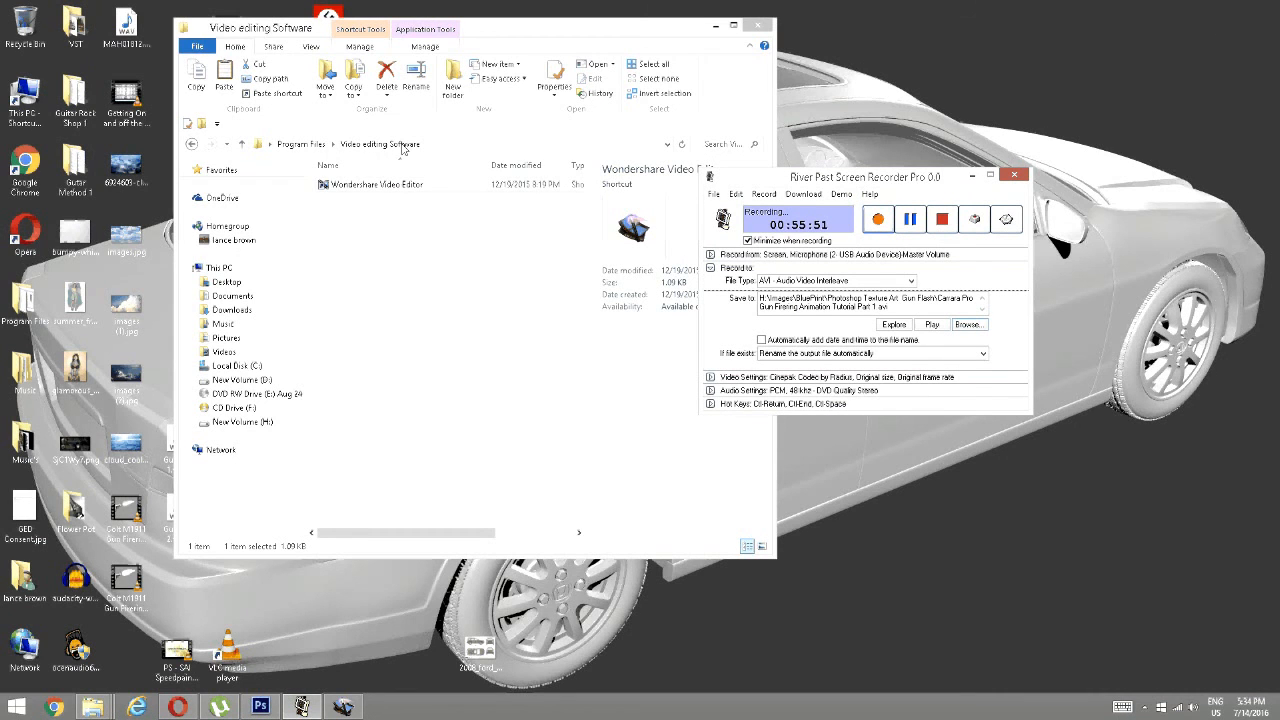
drag(509, 33, 852, 57)
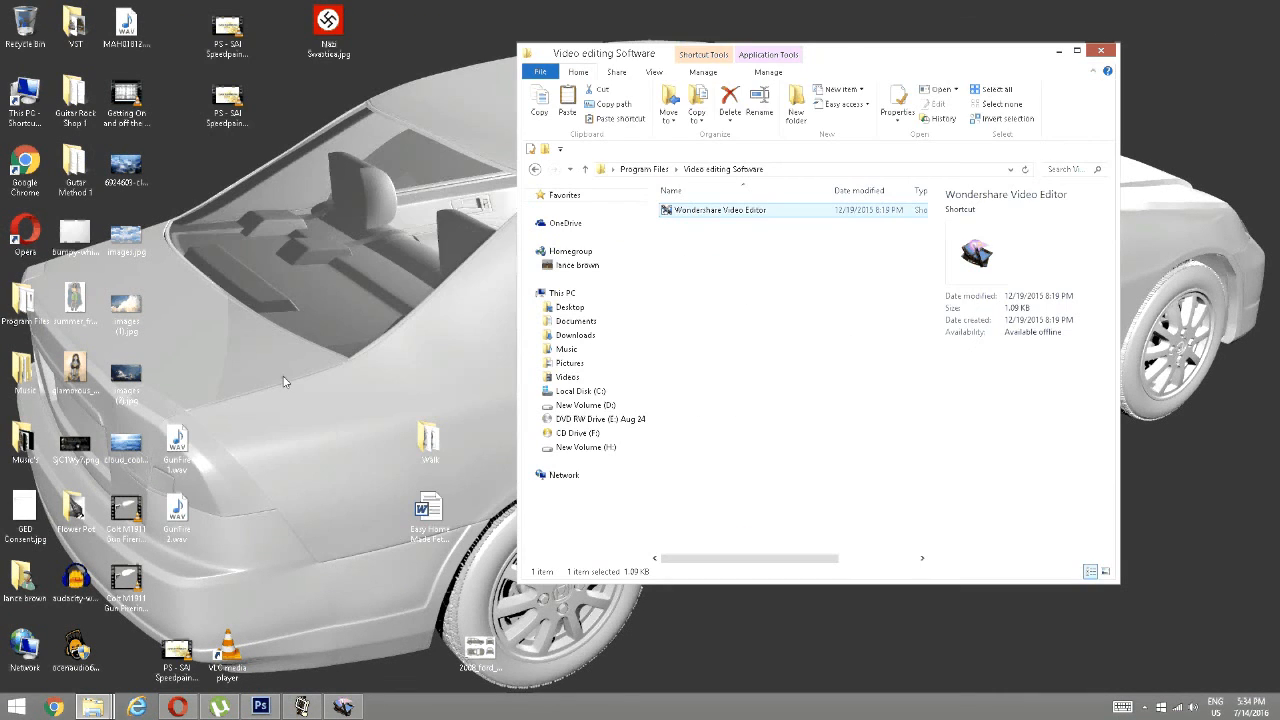
double_click(141, 594)
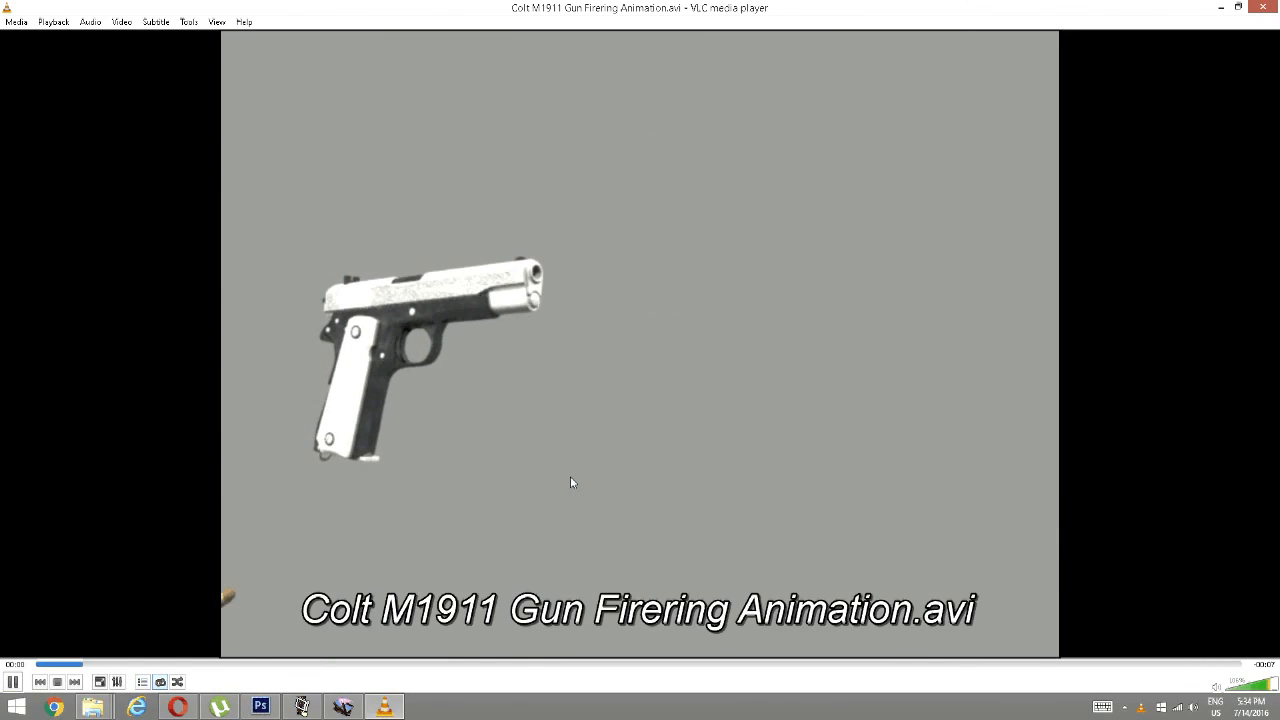
click(1264, 7)
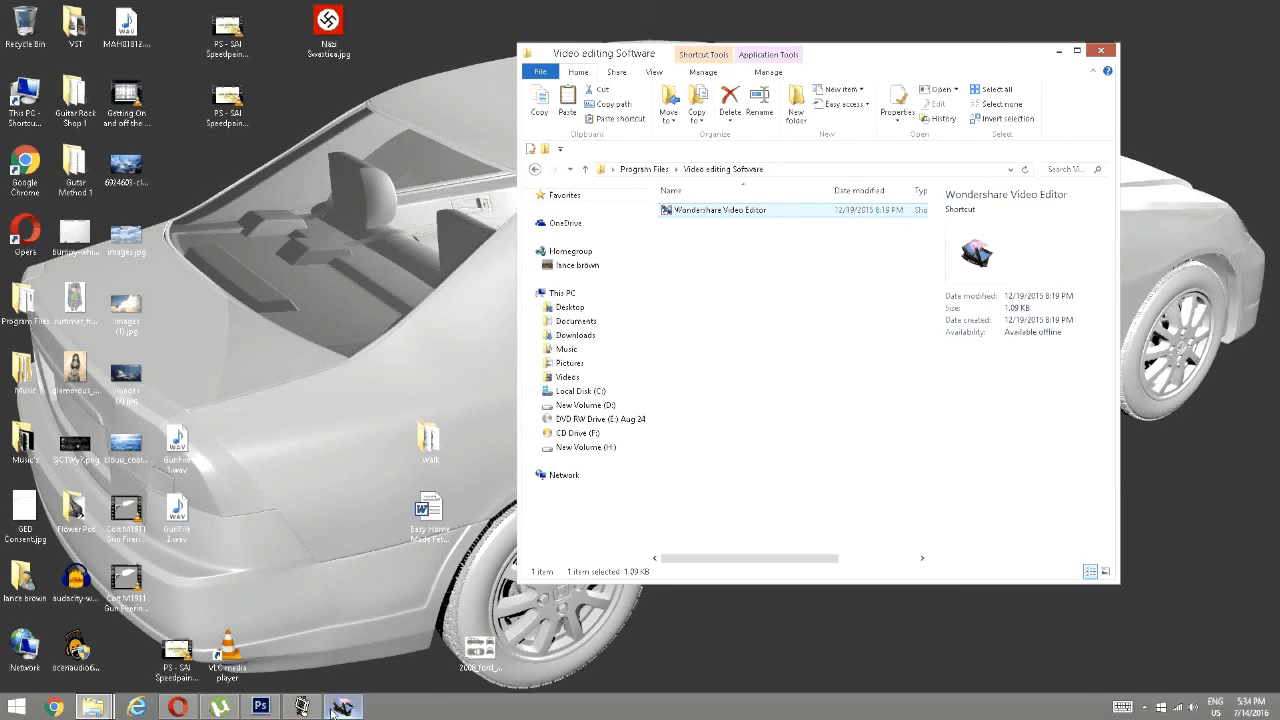
mouse_move(327, 710)
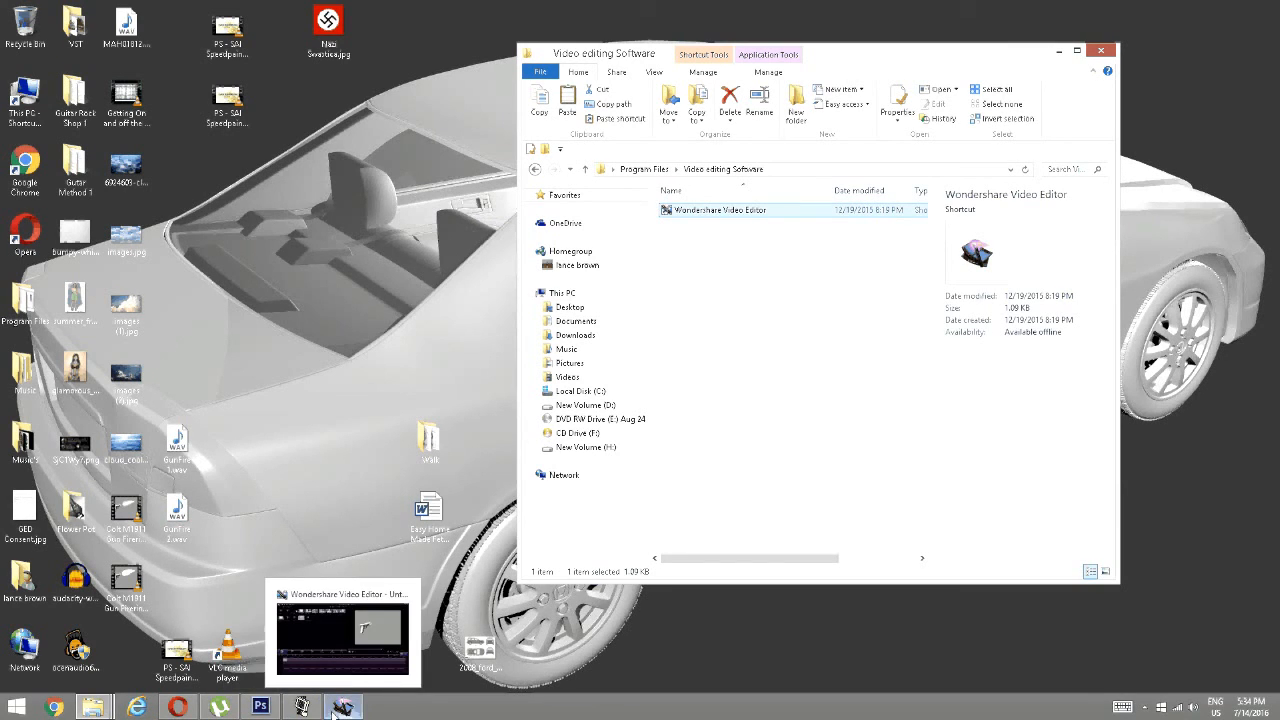
click(301, 707)
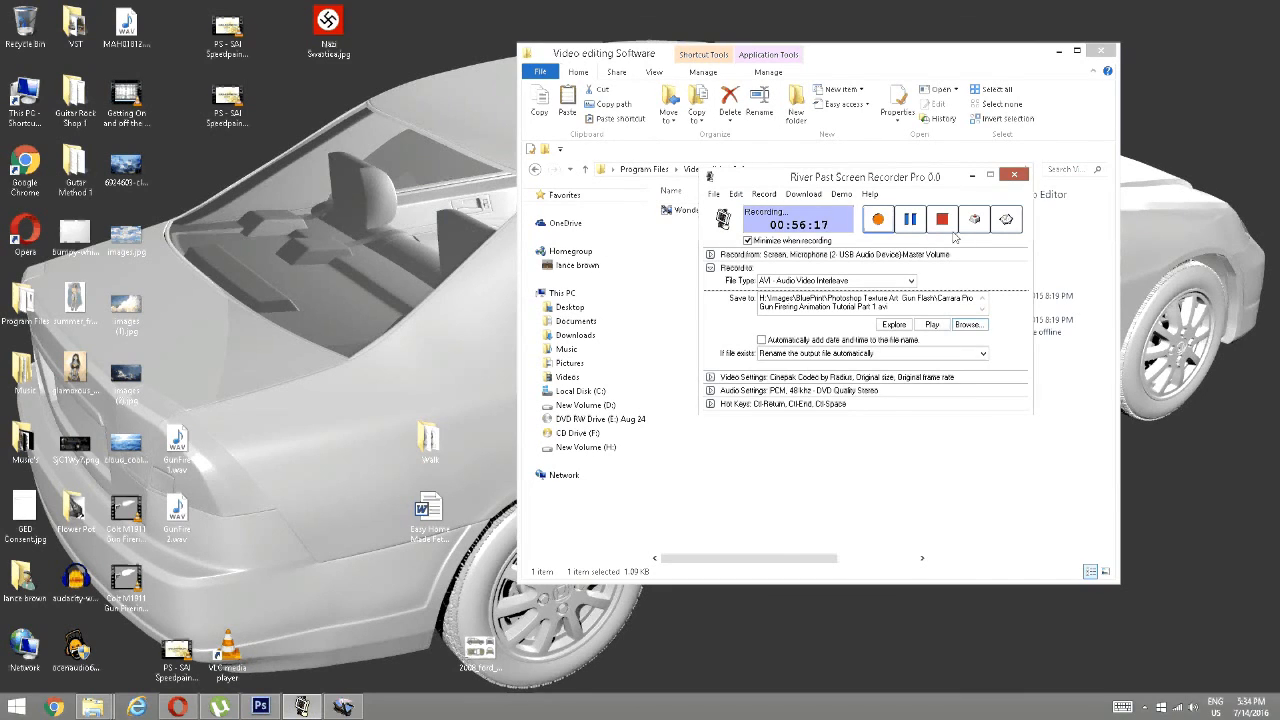